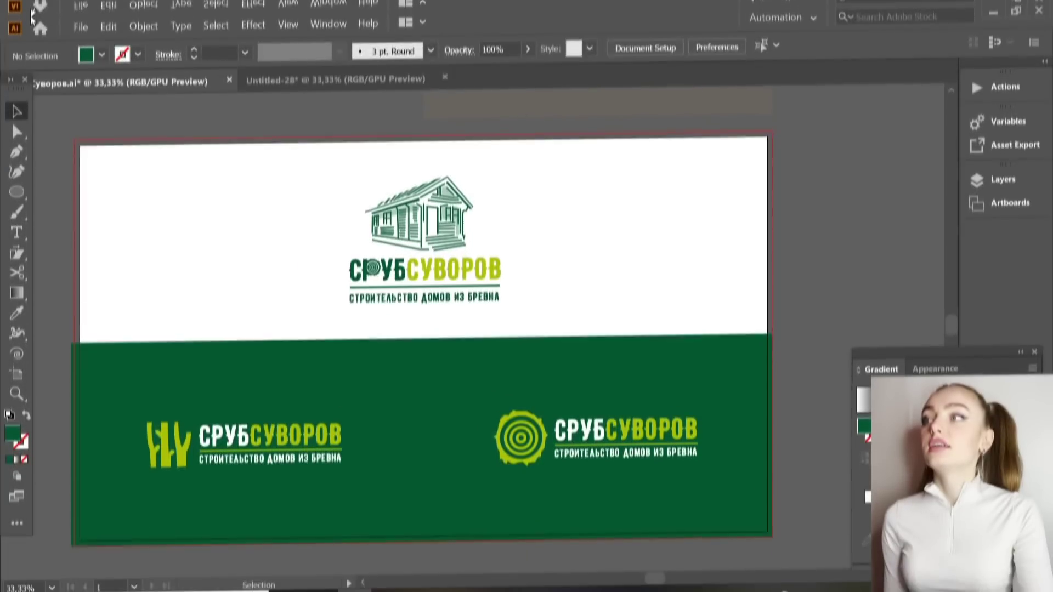
Create a new 1920 × 1080 px RGB document with raster effects at High (300 ppi).
click(80, 12)
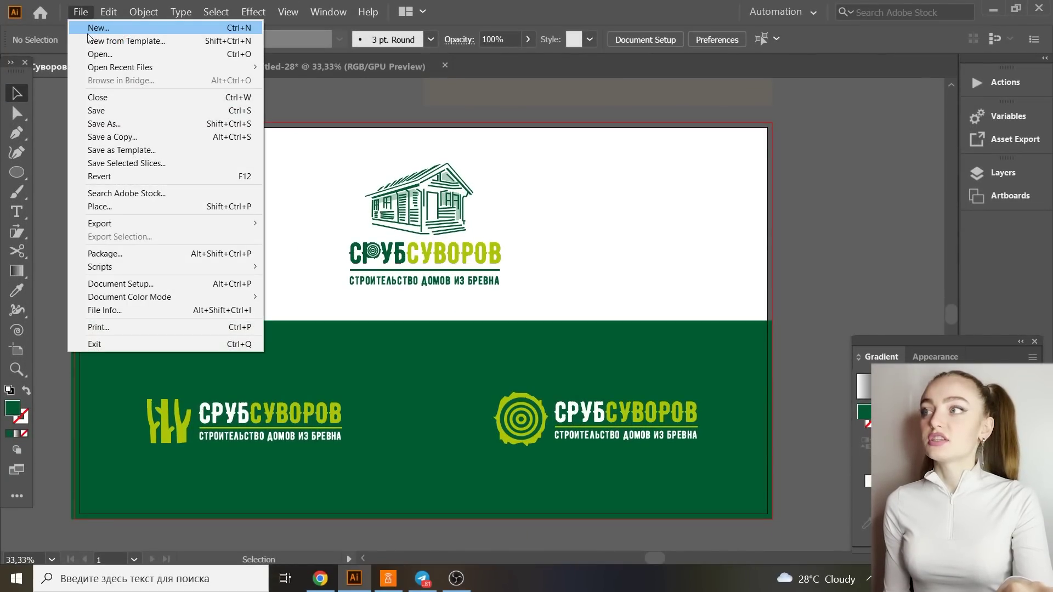
click(91, 29)
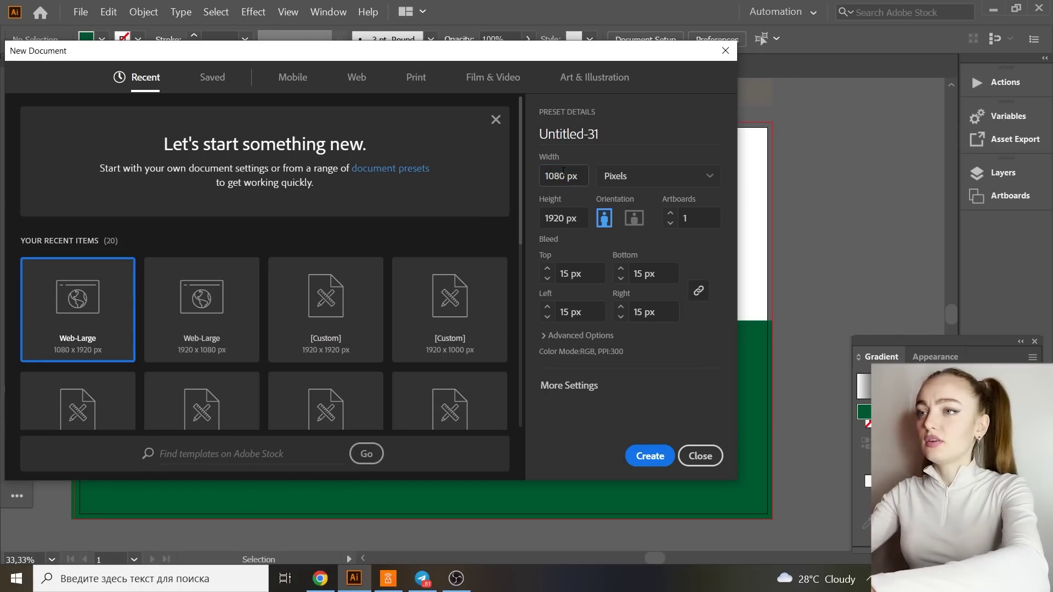
double_click(563, 172)
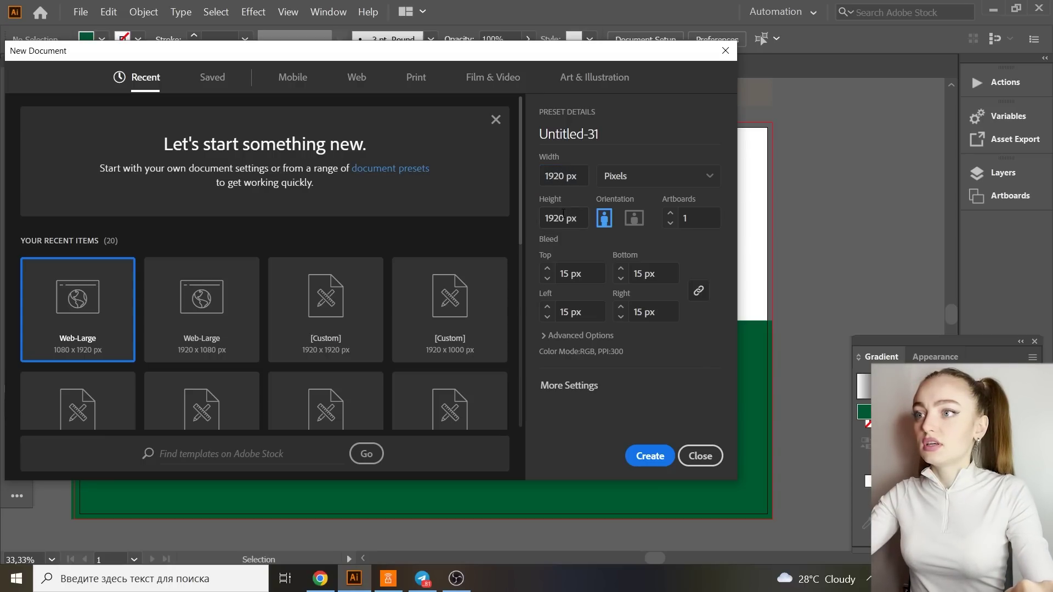
double_click(564, 217)
text(1)
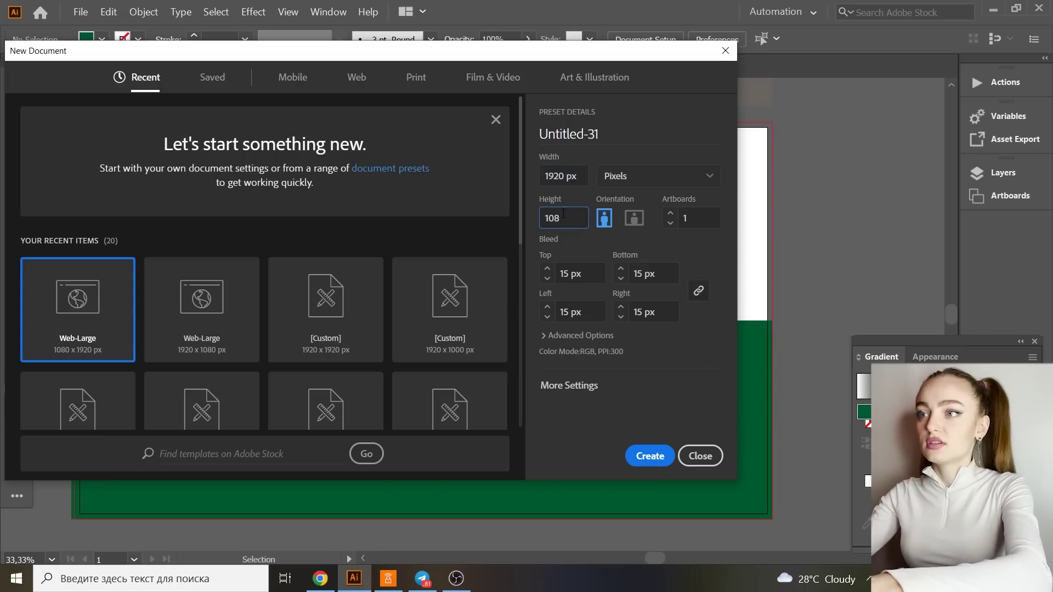
click(565, 384)
click(475, 364)
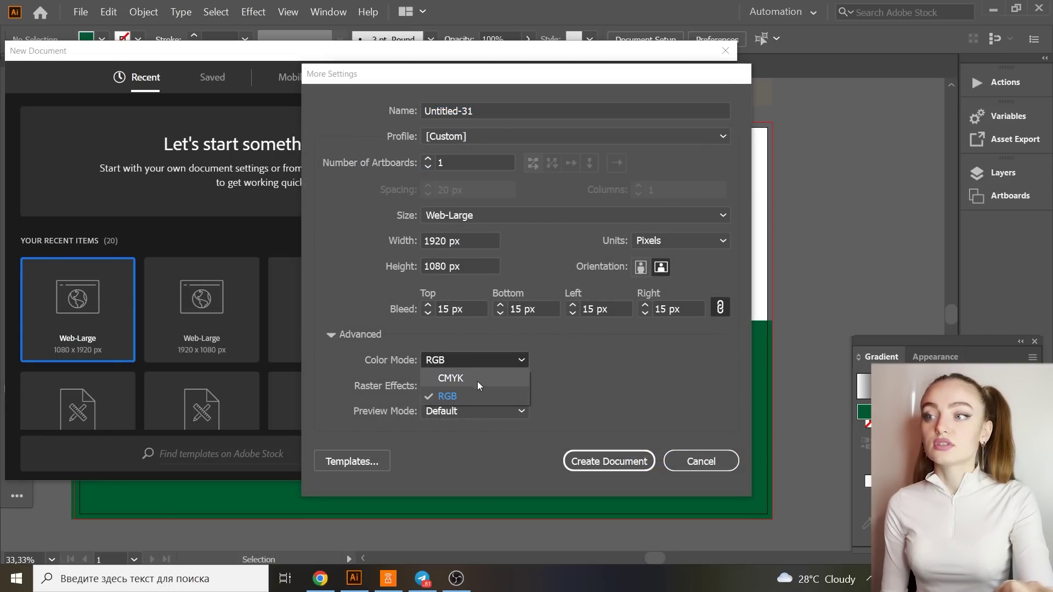
click(480, 390)
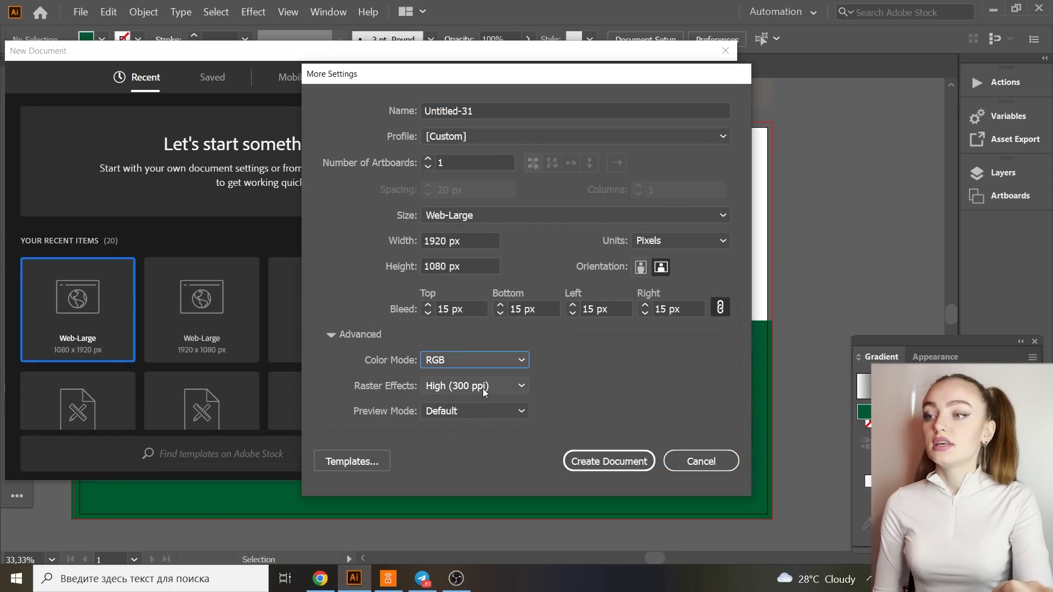
click(481, 390)
click(483, 403)
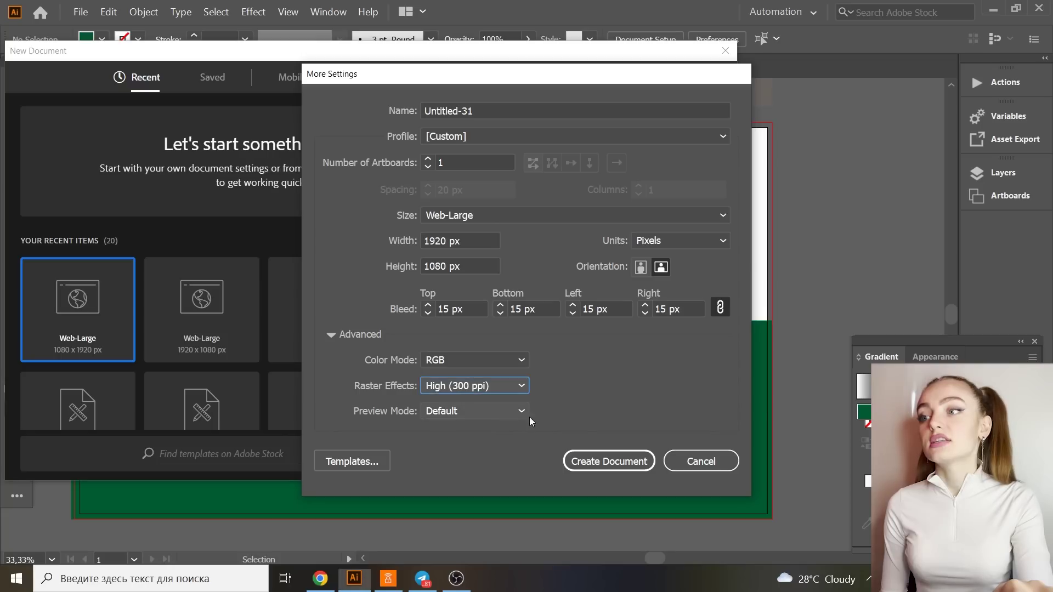
click(611, 466)
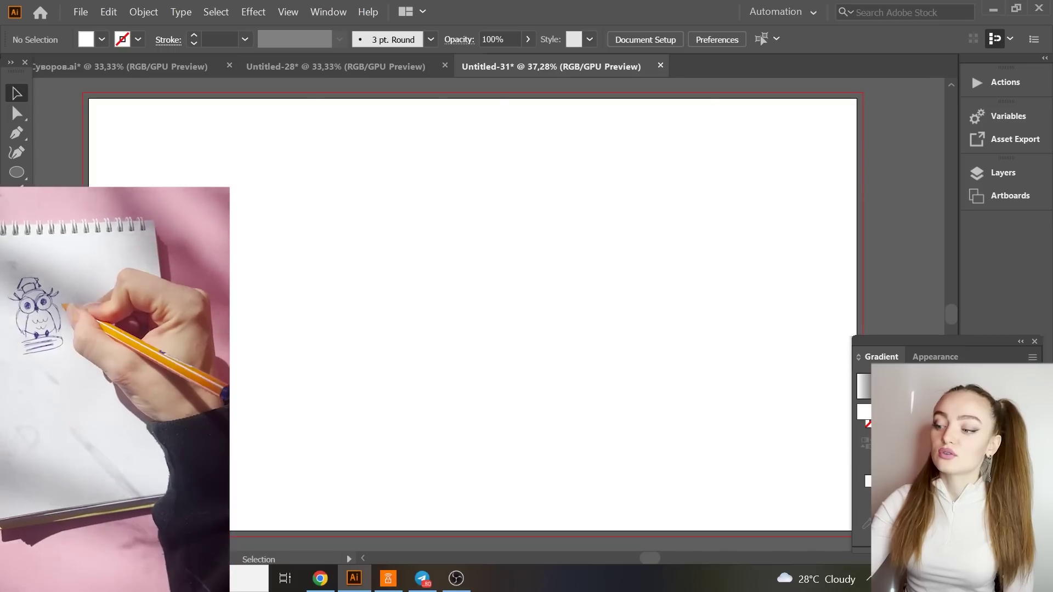
Paste the winking owl and lettering sketch photos, shrink them and move them above the artboard.
key(ctrl+v)
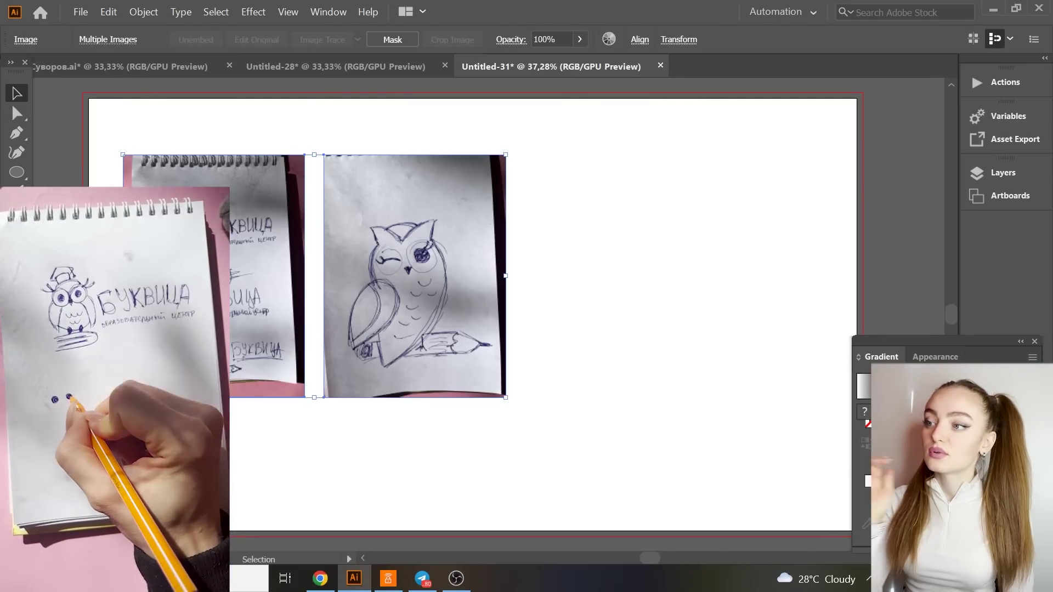
scroll(518, 391, up, 3)
drag(625, 324, 459, 367)
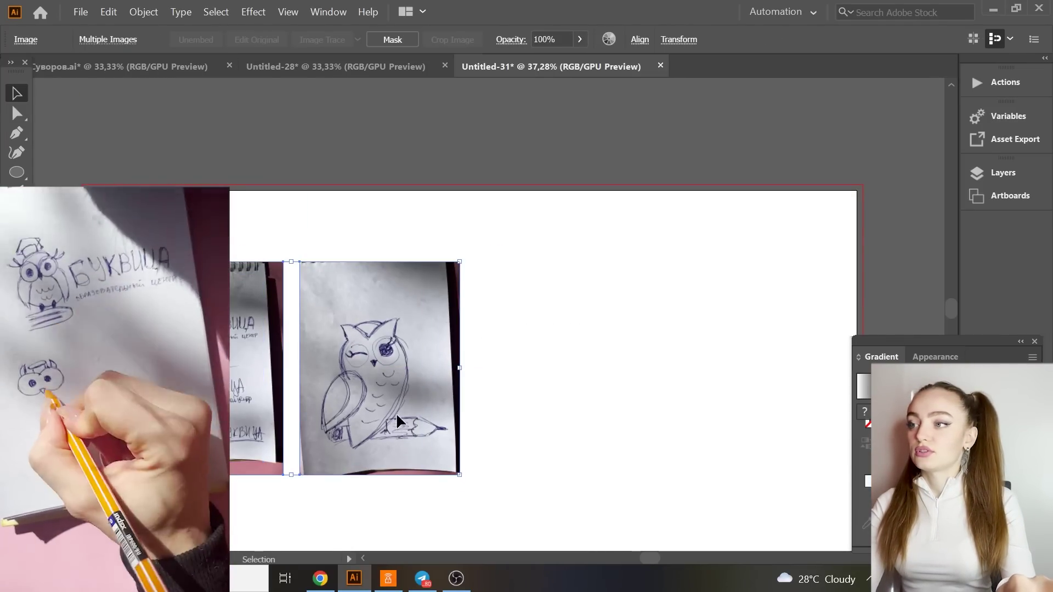
drag(396, 413, 369, 181)
scroll(555, 255, up, 2)
click(555, 255)
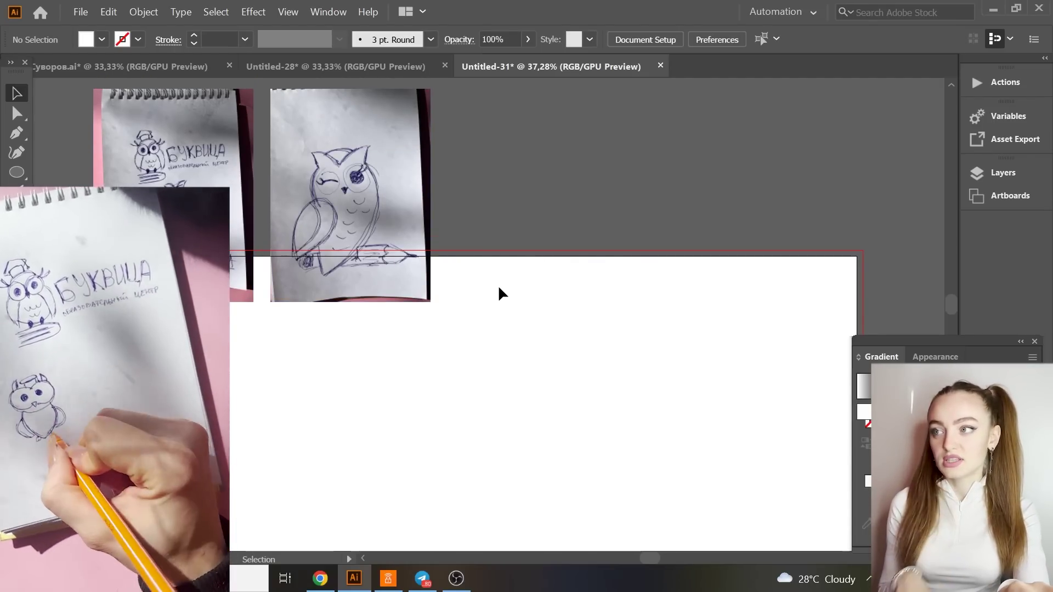
scroll(476, 313, right, 2)
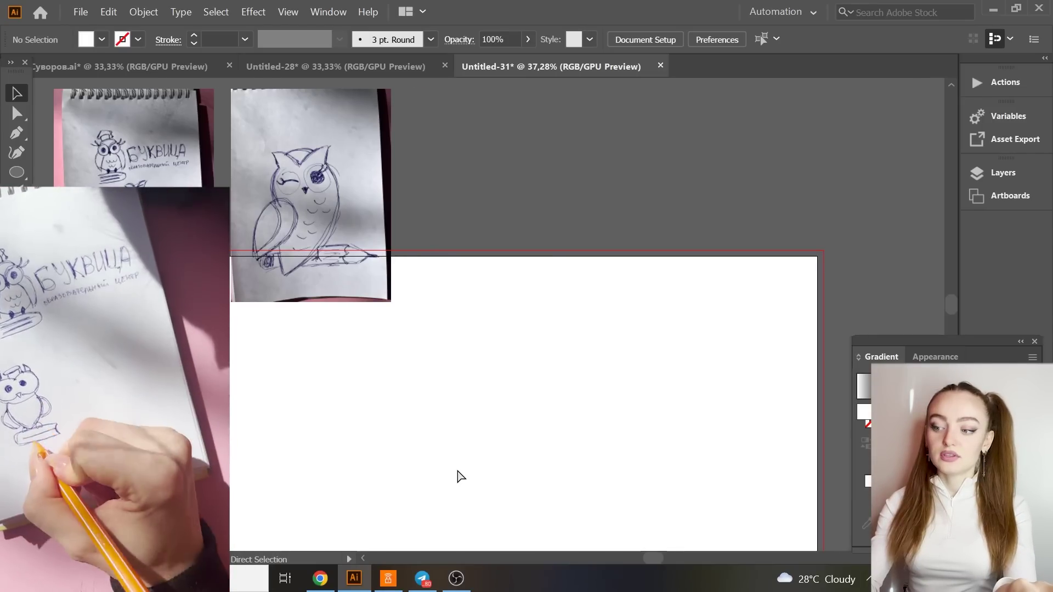
Paste the Учи.ру reference screenshot and draw a small circle beside it.
key(ctrl+v)
scroll(528, 306, down, 6)
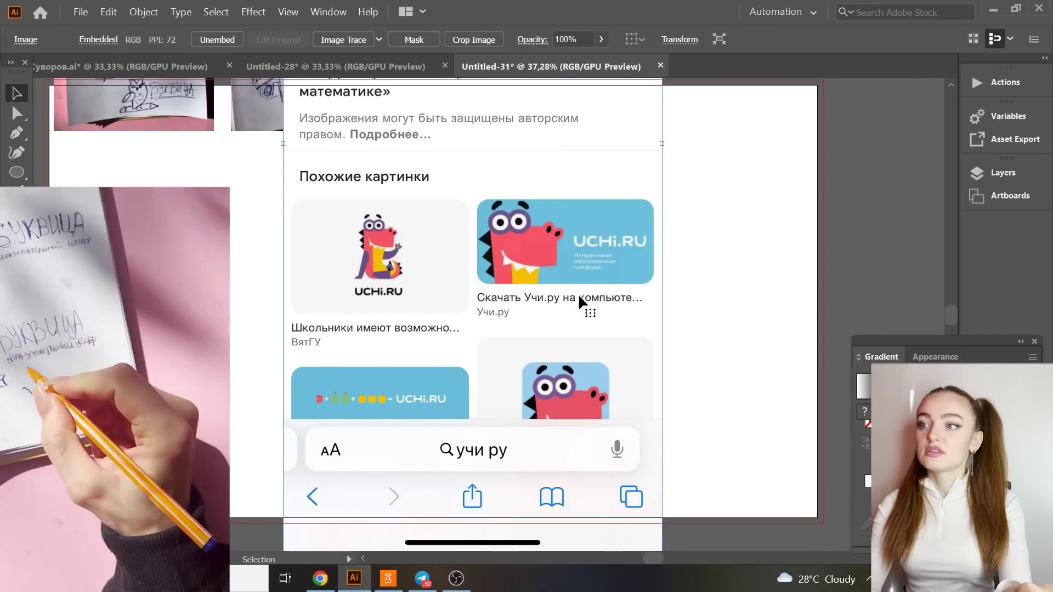
drag(578, 294, 420, 333)
key(l)
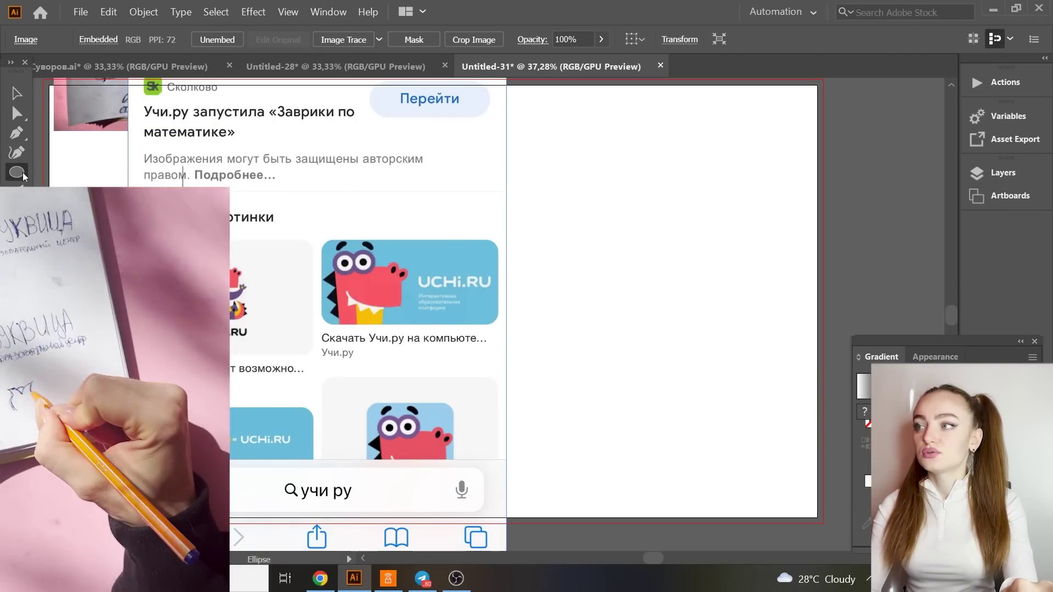
drag(530, 250, 567, 288)
click(17, 93)
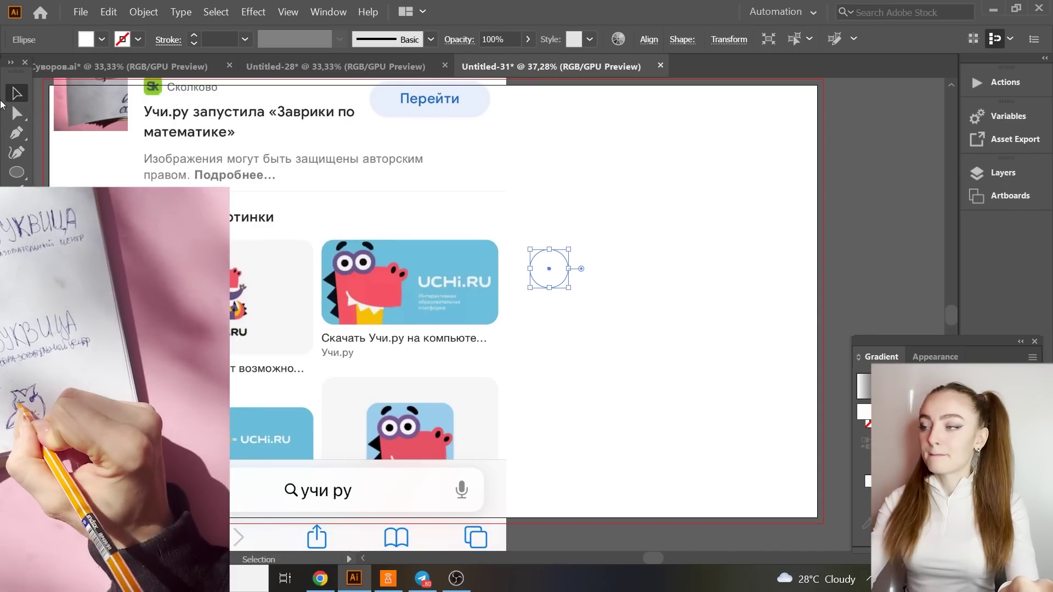
Fill the circle with the screenshot's light blue and duplicate it into a row.
key(i)
click(333, 262)
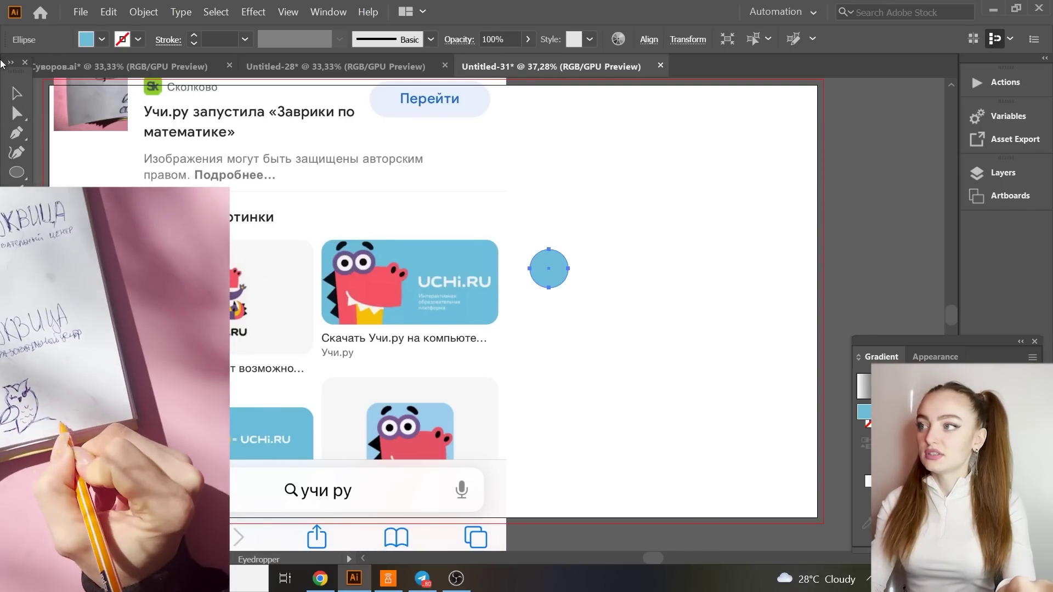
click(16, 94)
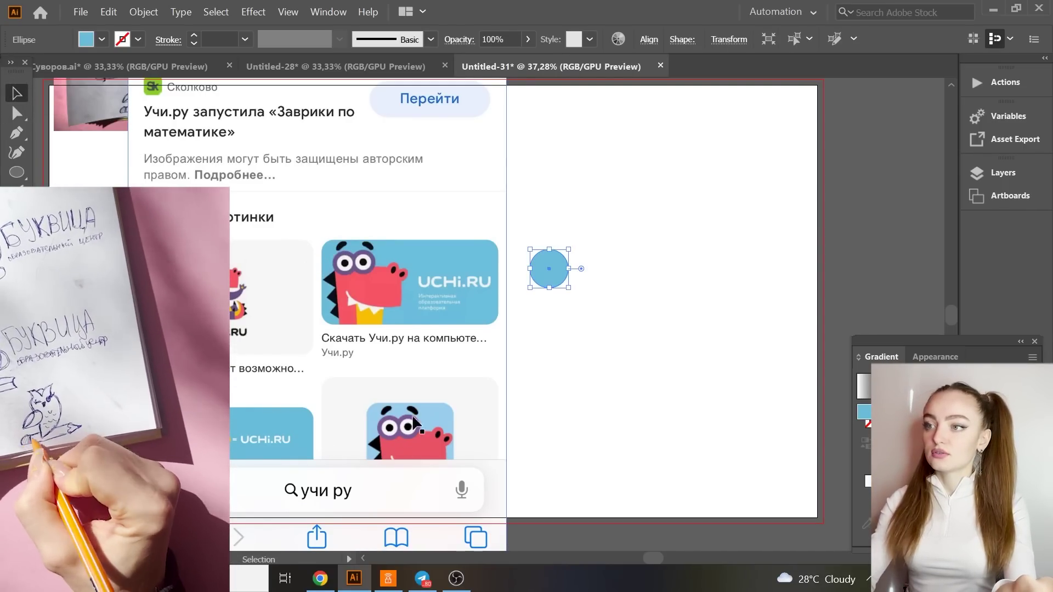
drag(549, 271, 644, 268)
click(685, 371)
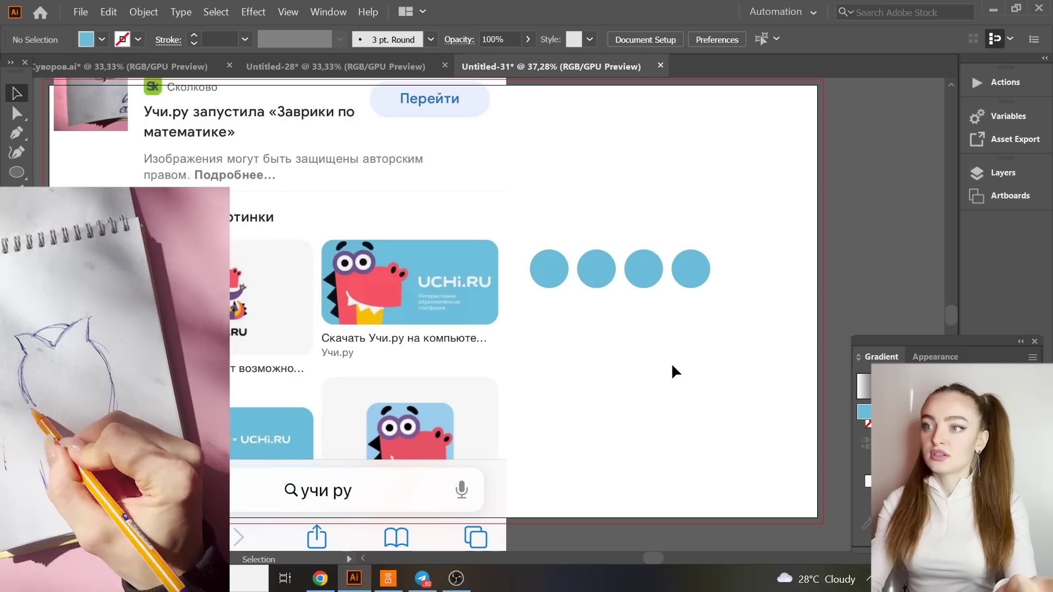
Recolour the copies red, purple, yellow, black and white, and move the row to the artboard's top.
click(595, 273)
key(i)
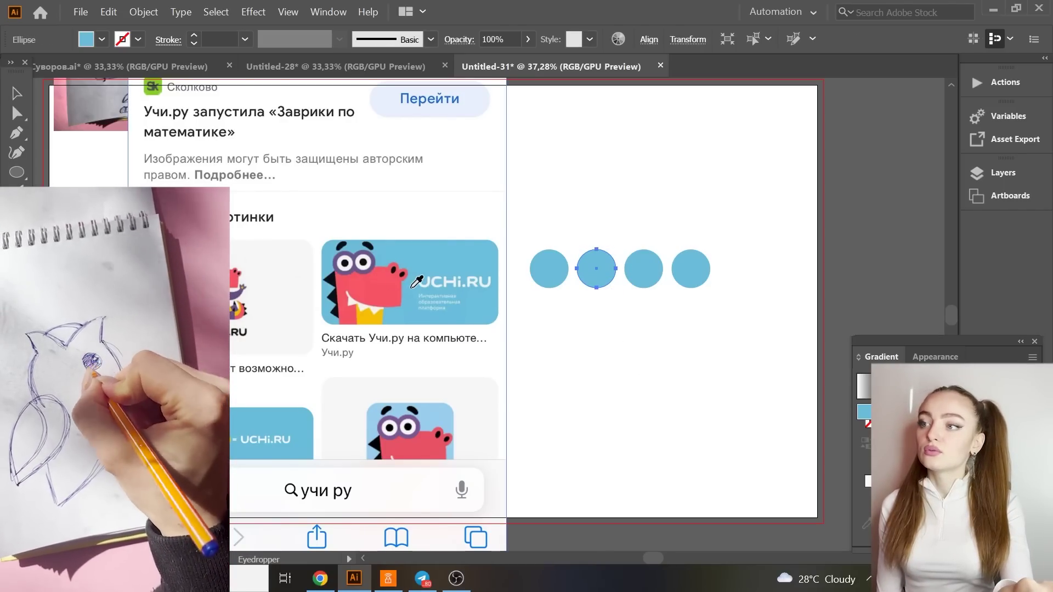
click(392, 290)
key(v)
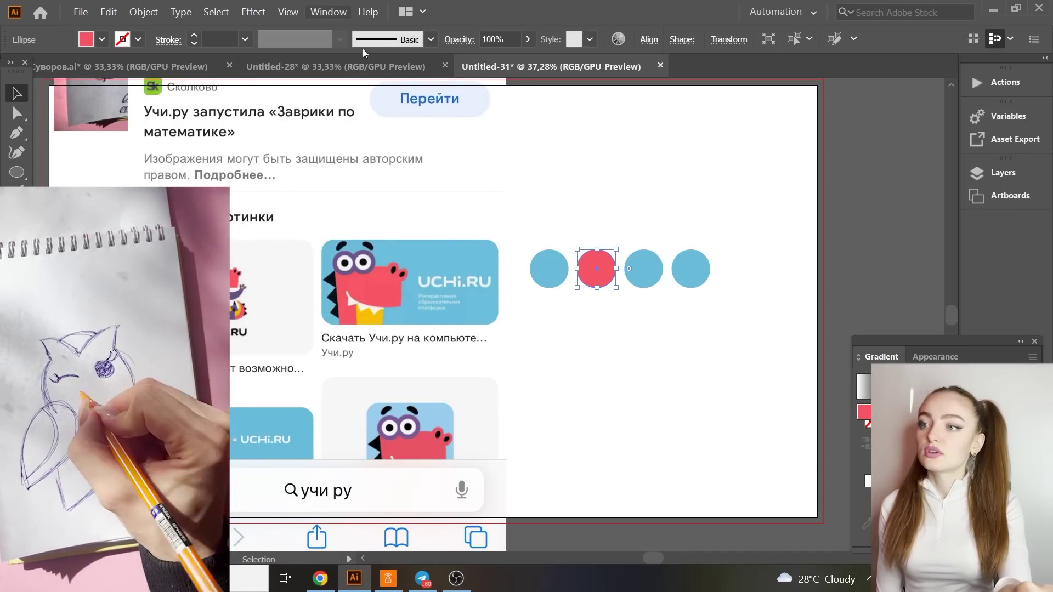
click(644, 269)
key(i)
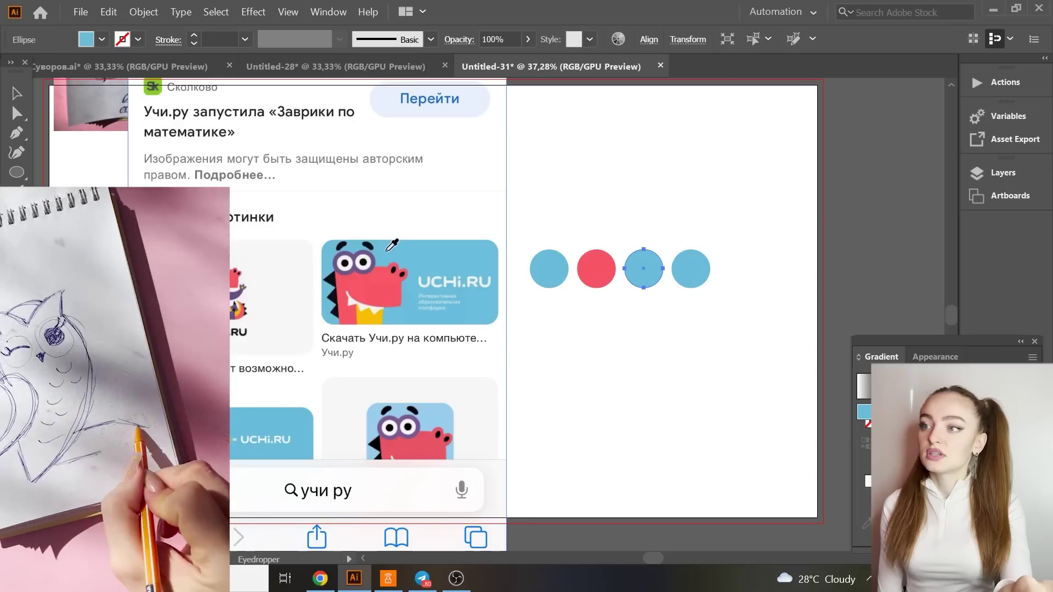
click(374, 261)
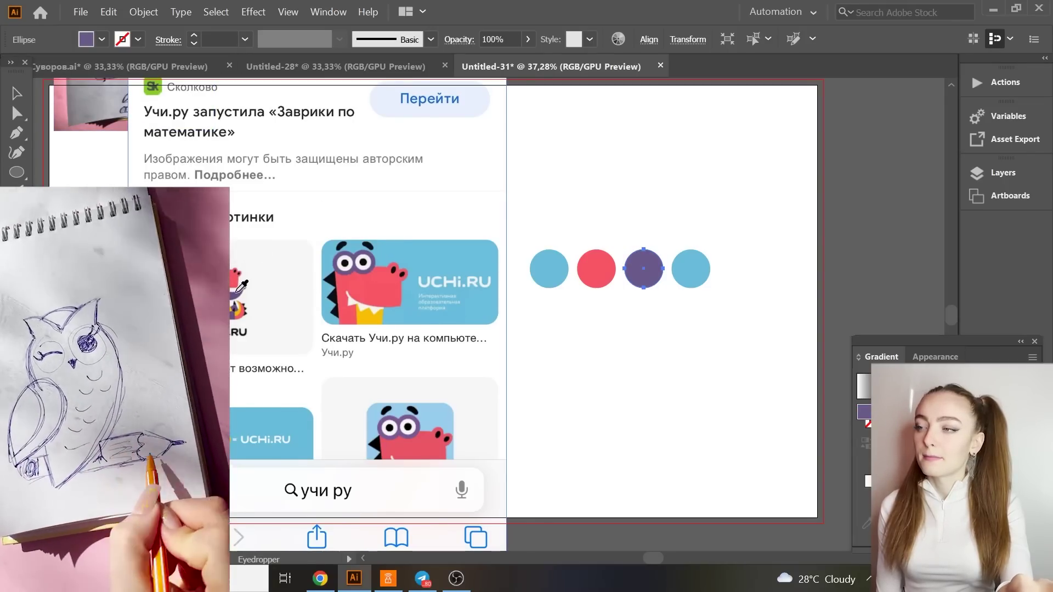
key(v)
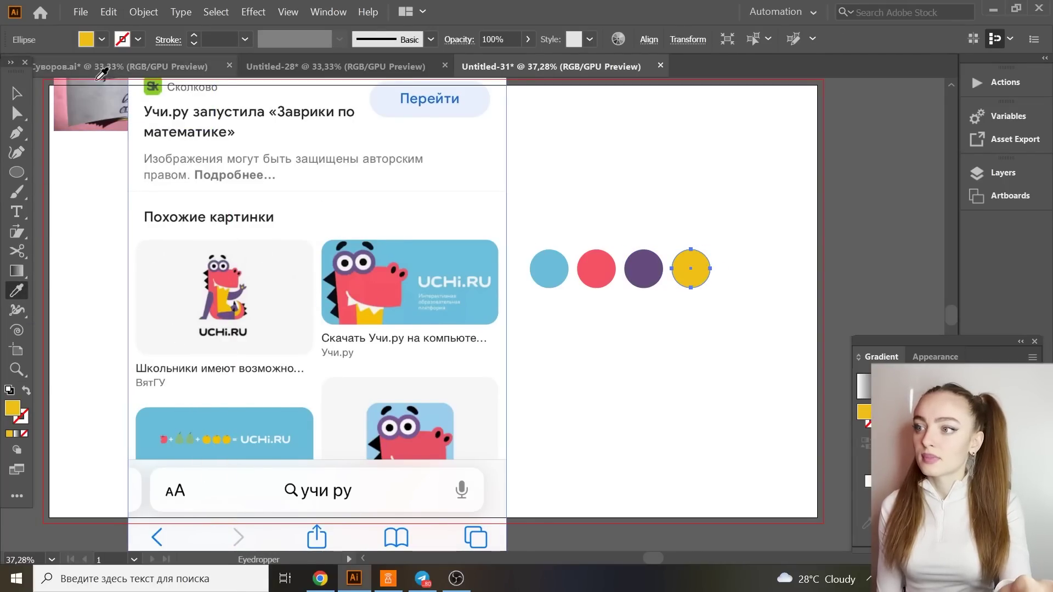
click(716, 291)
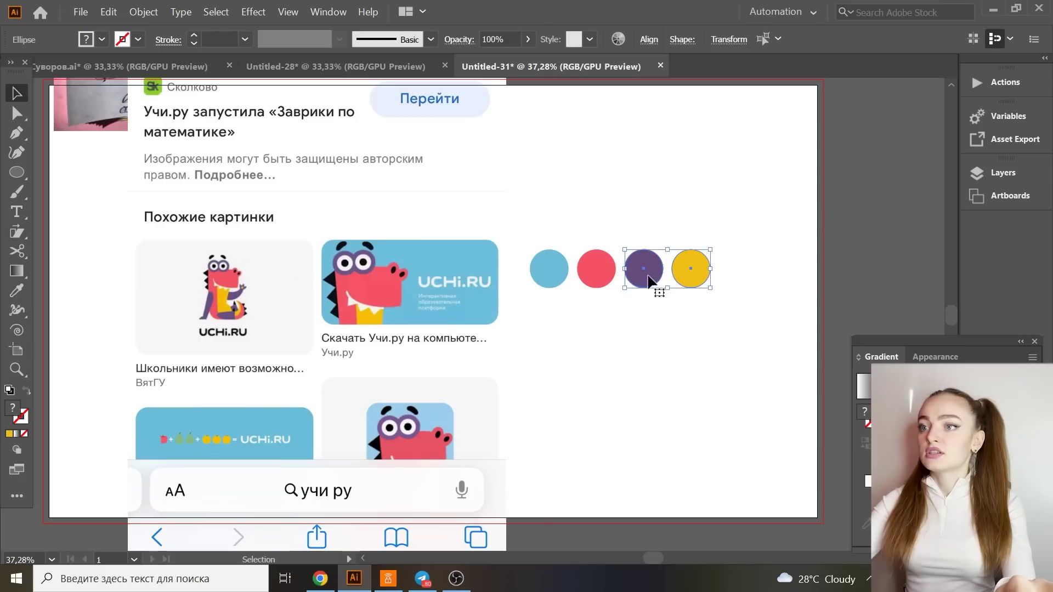
click(790, 271)
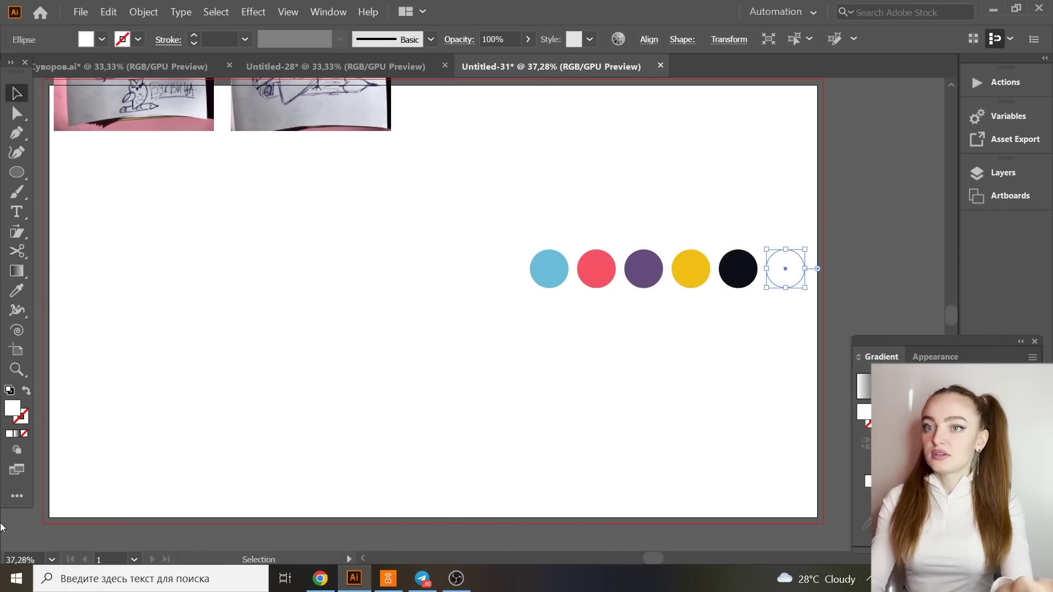
drag(473, 217, 812, 297)
Resize the left sketch photo, undoing one trial enlargement.
drag(691, 269, 691, 120)
key(ctrl+minus)
click(203, 181)
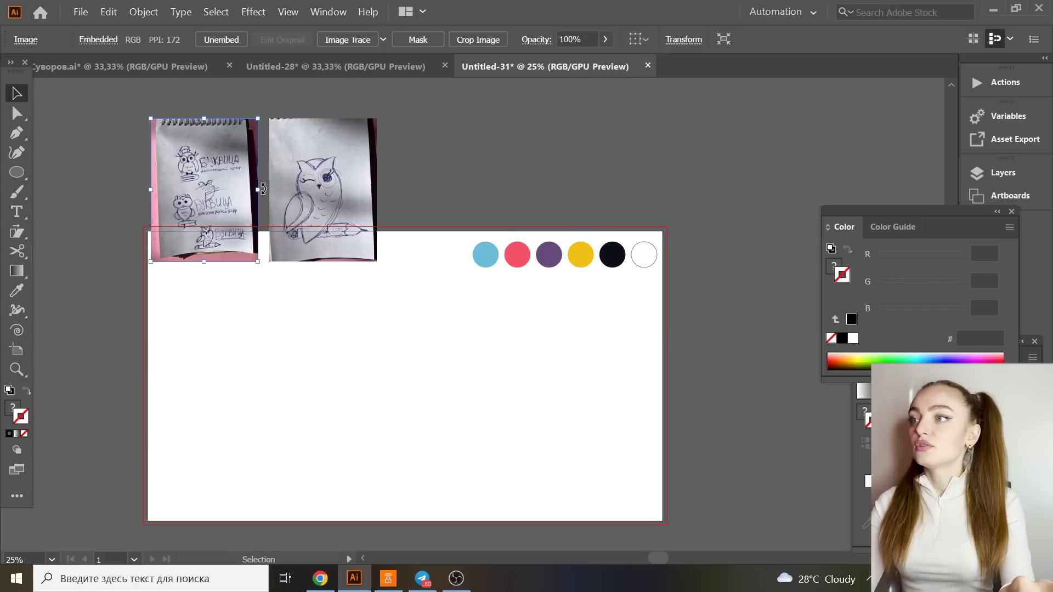
mouse_move(259, 190)
mouse_down()
mouse_move(386, 192)
mouse_move(237, 305)
mouse_move(208, 280)
mouse_up()
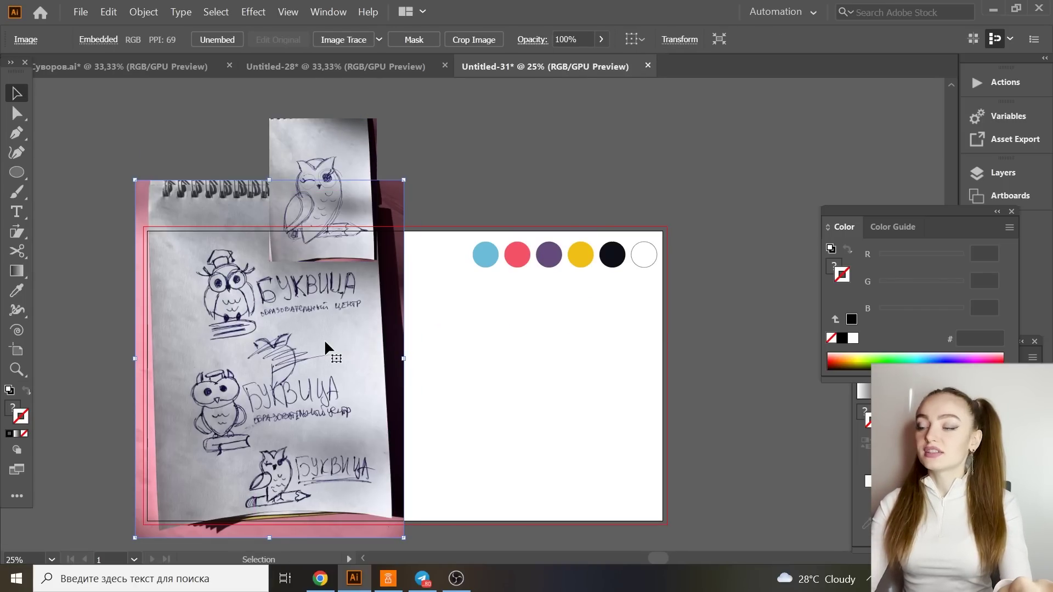
drag(407, 361, 356, 351)
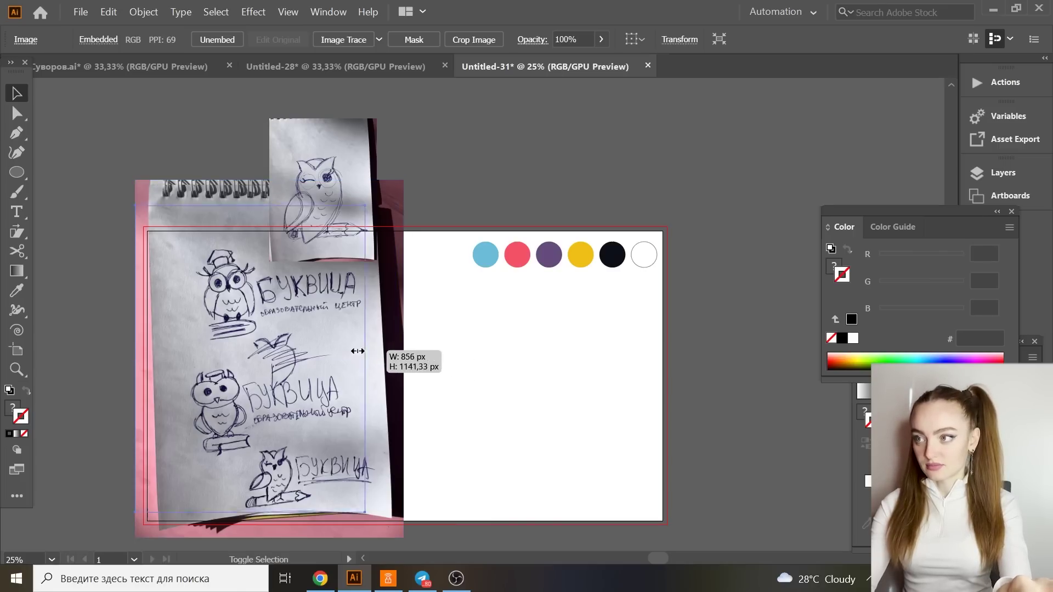
key(ctrl+z)
key(ctrl+z)
key(ctrl+z)
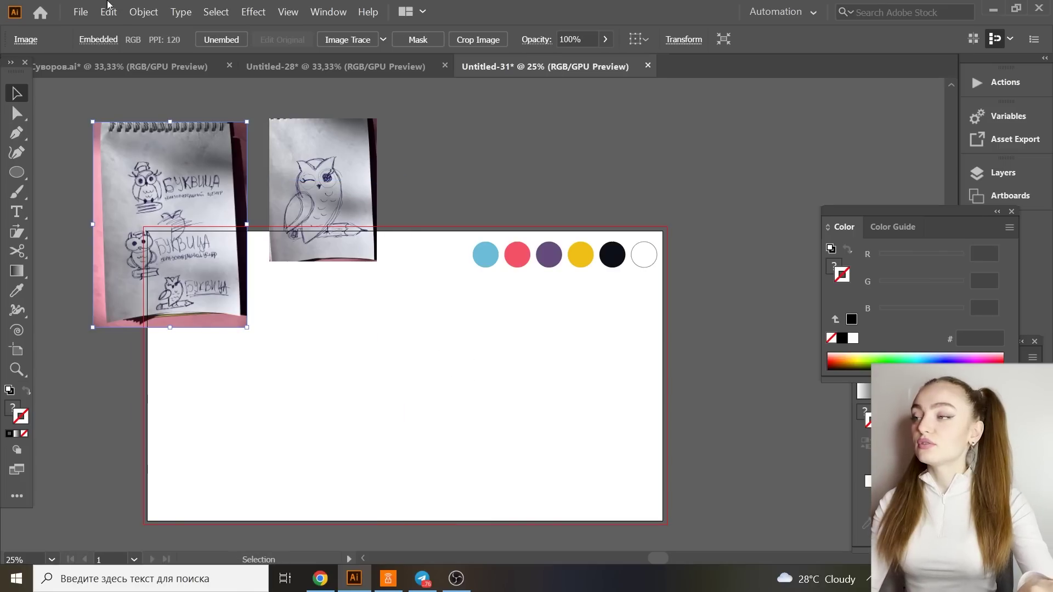
click(17, 175)
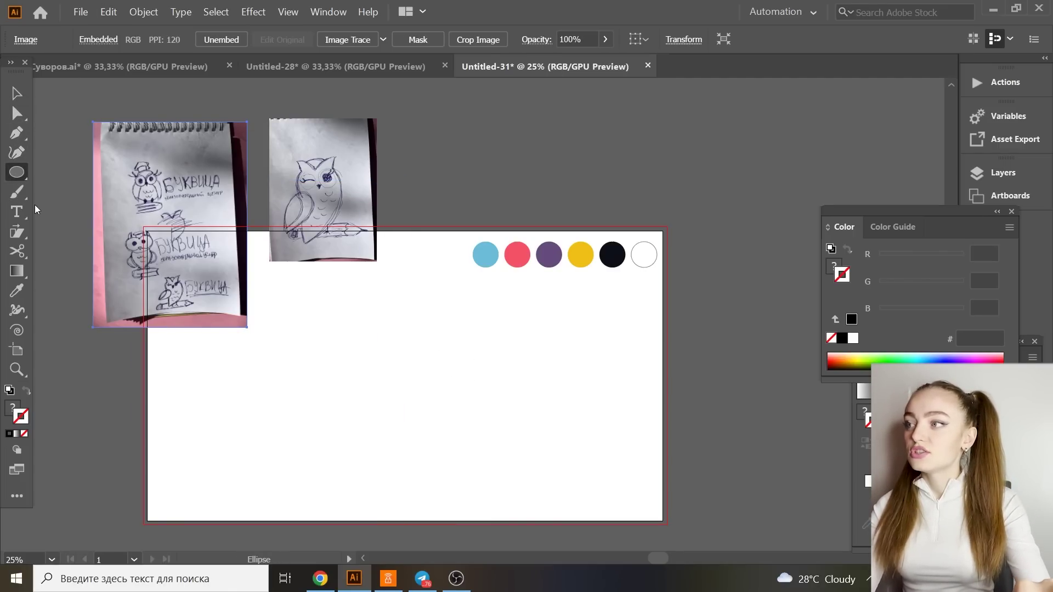
scroll(279, 304, down, 2)
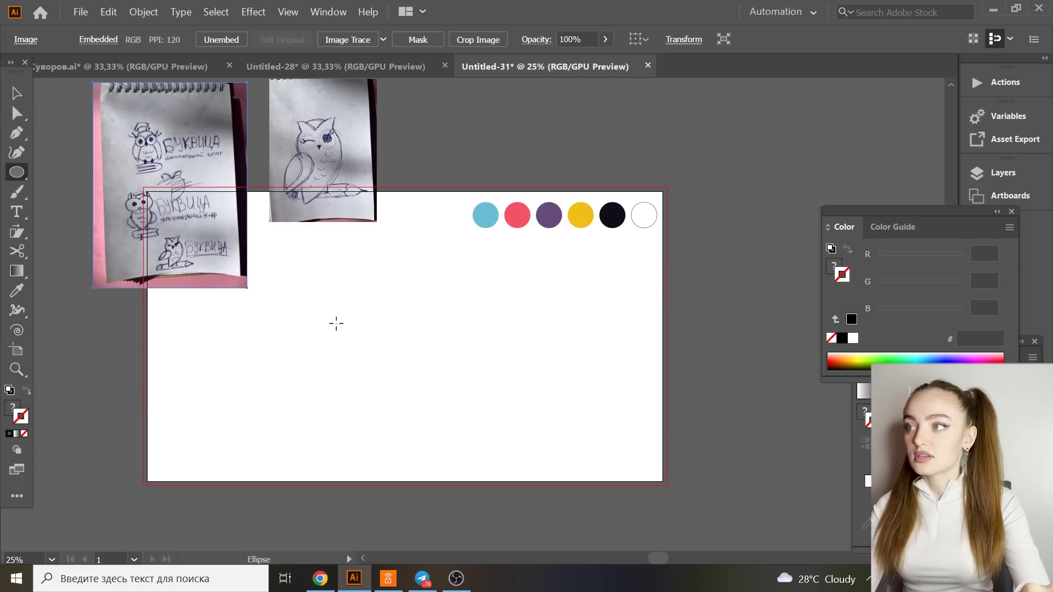
scroll(259, 287, up, 2)
key(v)
drag(344, 222, 381, 171)
Shrink the notebook photo and paste an enlarged copy onto the artboard's left side.
click(230, 250)
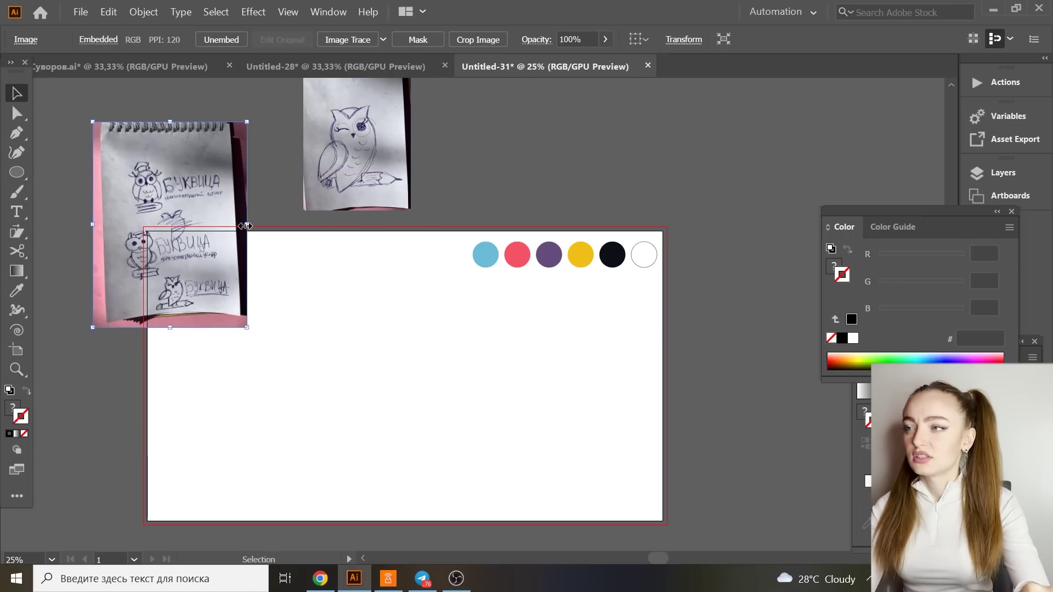
drag(245, 226, 193, 225)
drag(189, 272, 285, 200)
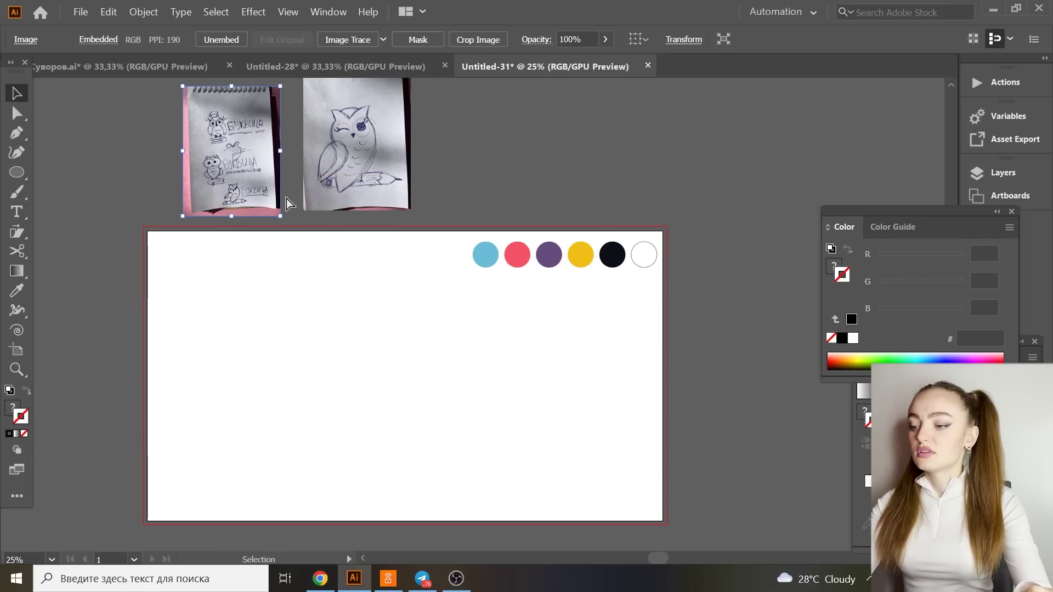
key(a)
key(ctrl+c)
key(ctrl+v)
key(v)
drag(447, 291, 198, 352)
drag(278, 373, 395, 373)
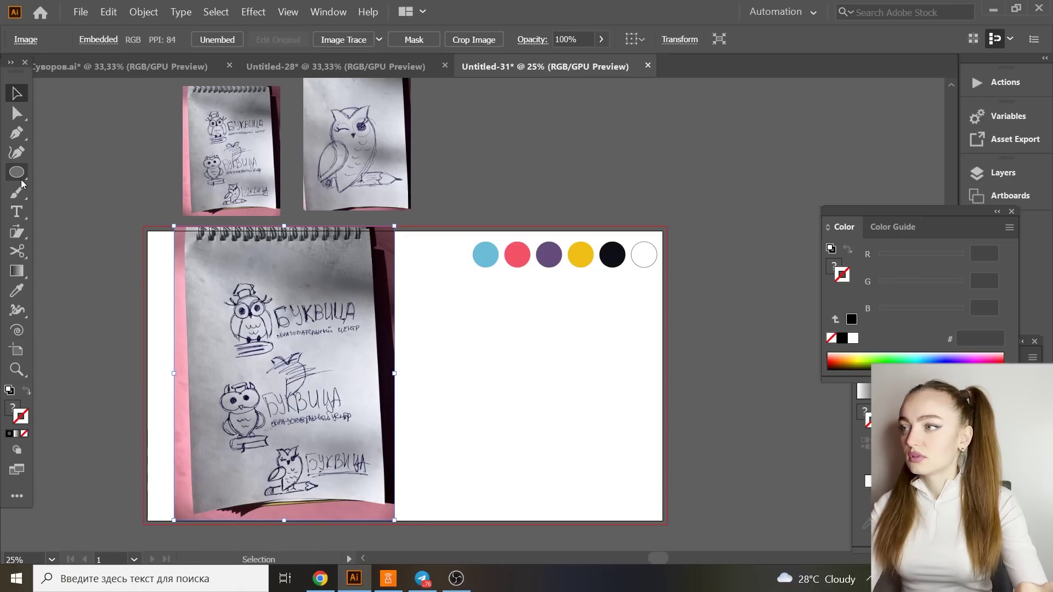
Clip the copy to a rectangle around the capped owl and enlarge it to 480 px wide.
drag(17, 172, 82, 172)
mouse_move(216, 270)
mouse_down()
mouse_move(288, 365)
mouse_move(278, 358)
mouse_up()
click(17, 93)
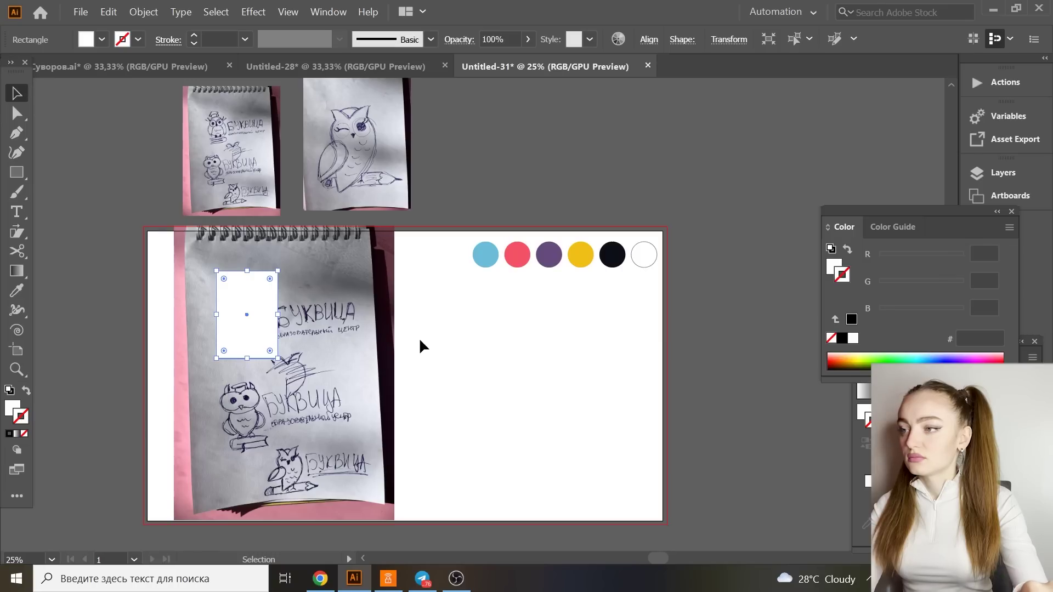
shift+click(364, 336)
right_click(364, 332)
click(442, 433)
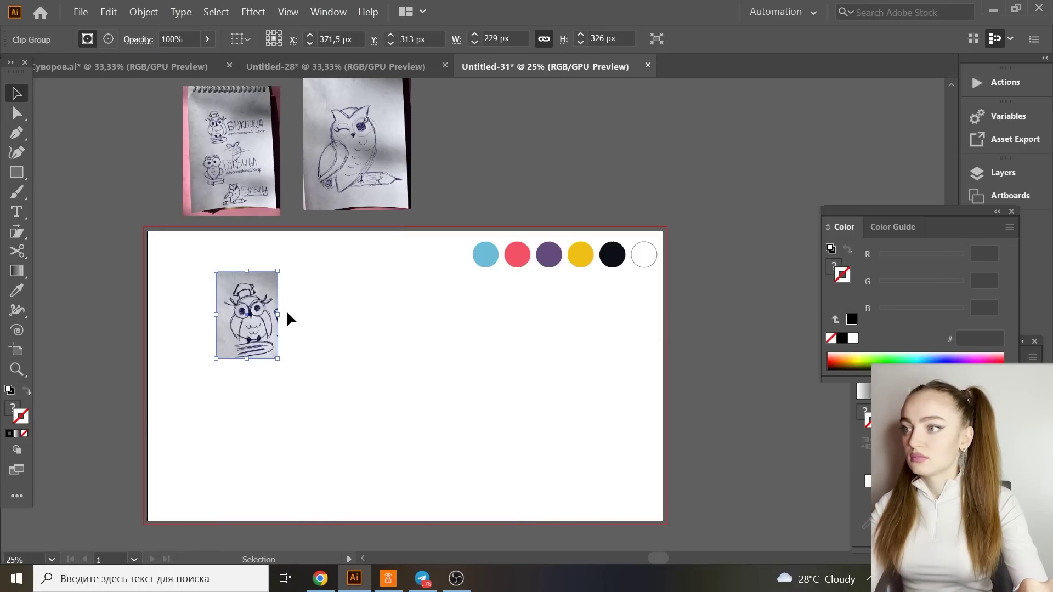
drag(280, 313, 342, 378)
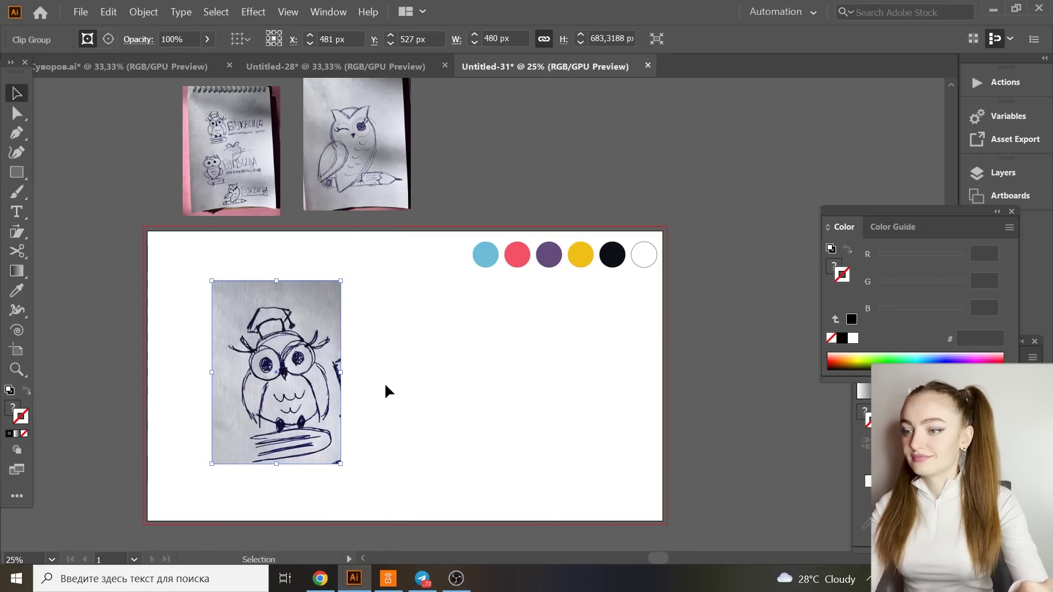
key(ctrl+equal)
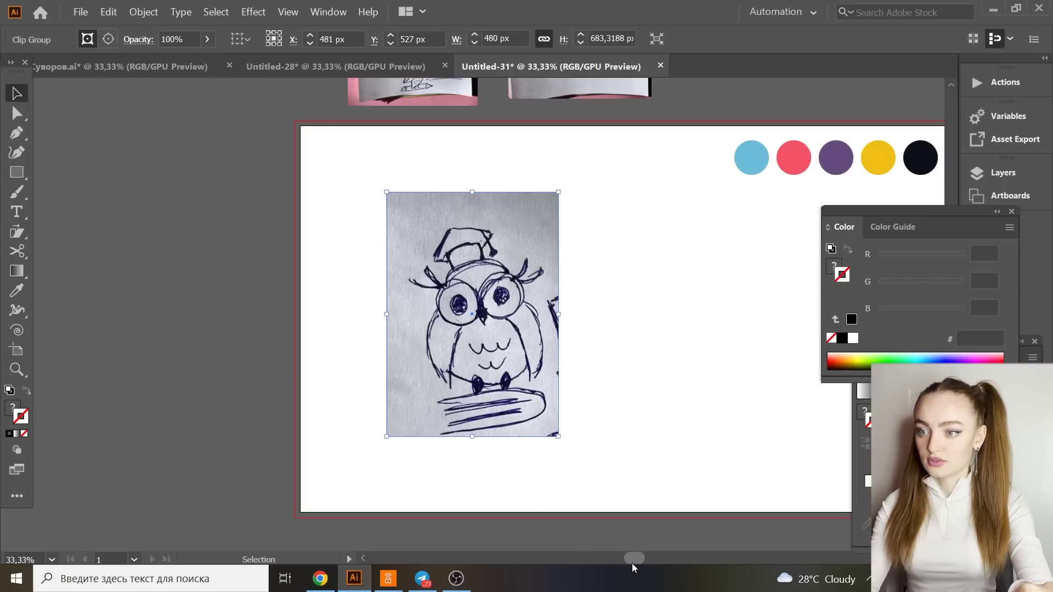
Draw a 129 px circle beside the owl sketch.
drag(632, 561, 644, 559)
drag(430, 396, 404, 391)
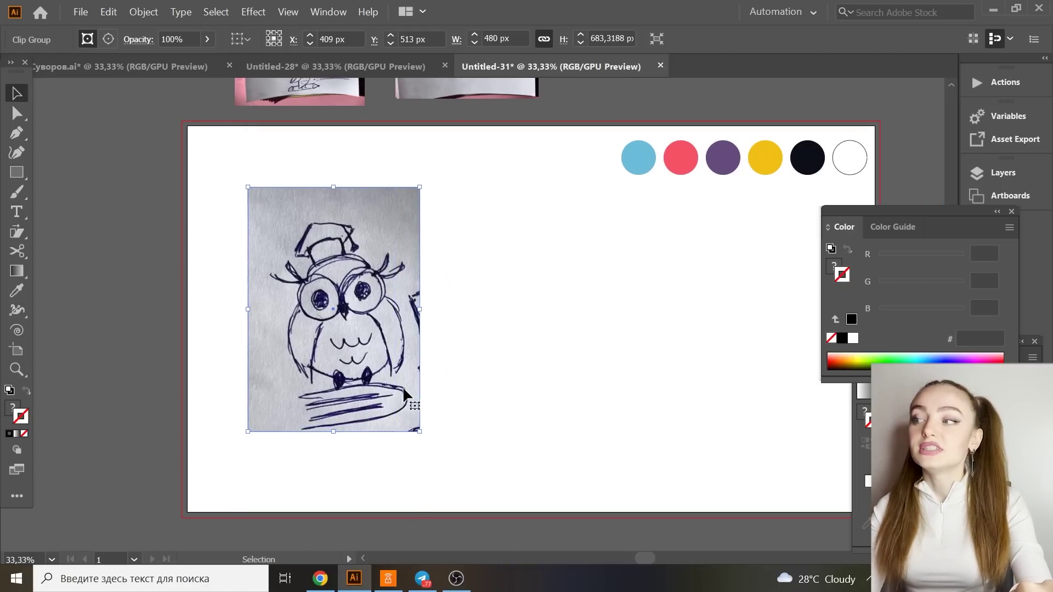
drag(17, 172, 78, 193)
drag(561, 310, 561, 333)
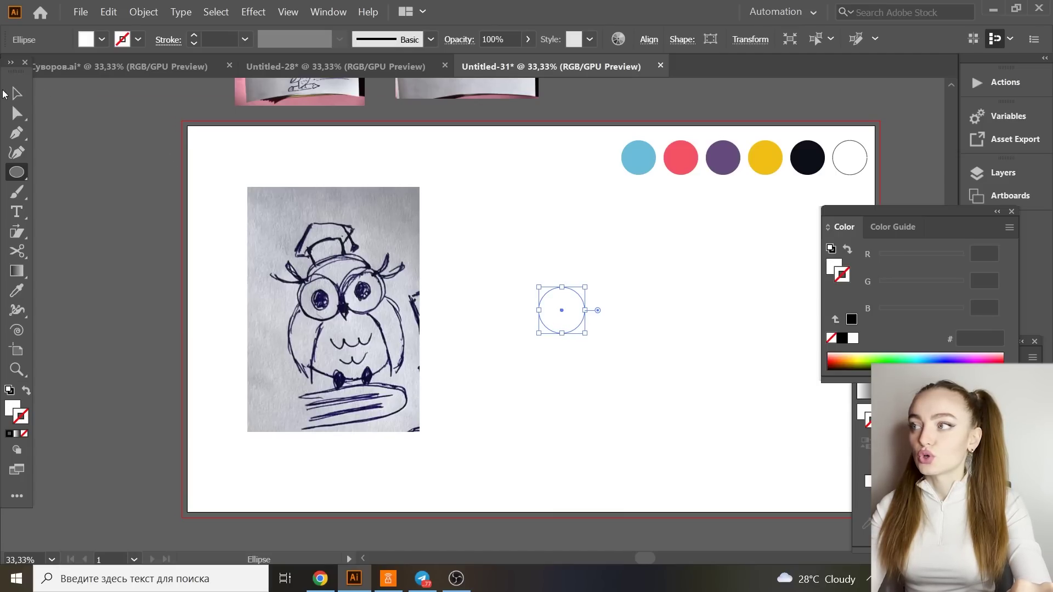
Give the circle an unfilled purple outline sampled from the palette swatch.
scroll(202, 183, right, 2)
key(i)
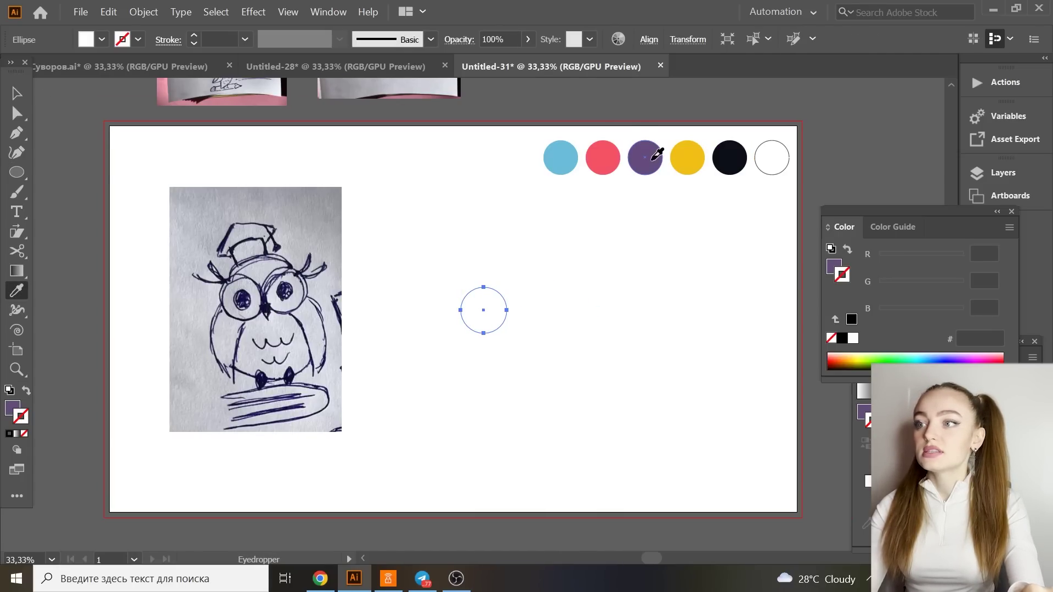
click(645, 158)
click(14, 97)
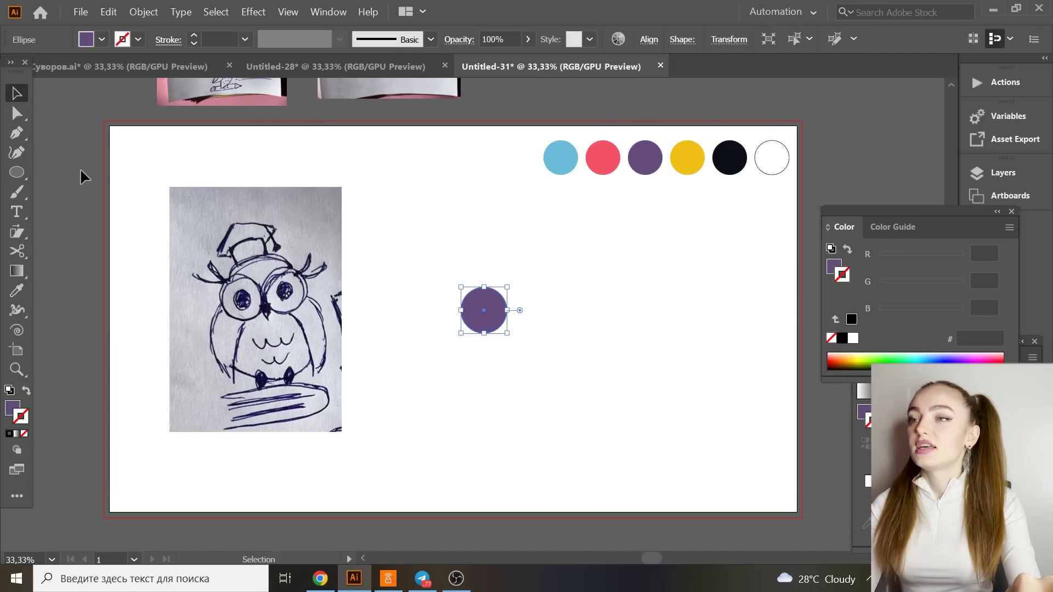
click(25, 391)
Set the ring's stroke to 10 pt and make a smaller copy inside it.
click(245, 39)
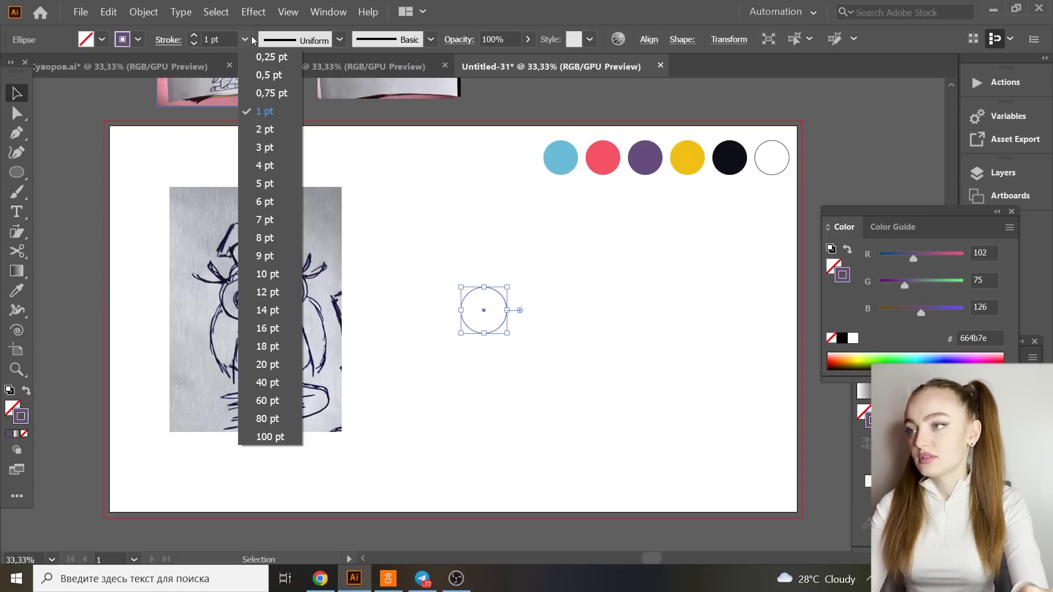
click(274, 221)
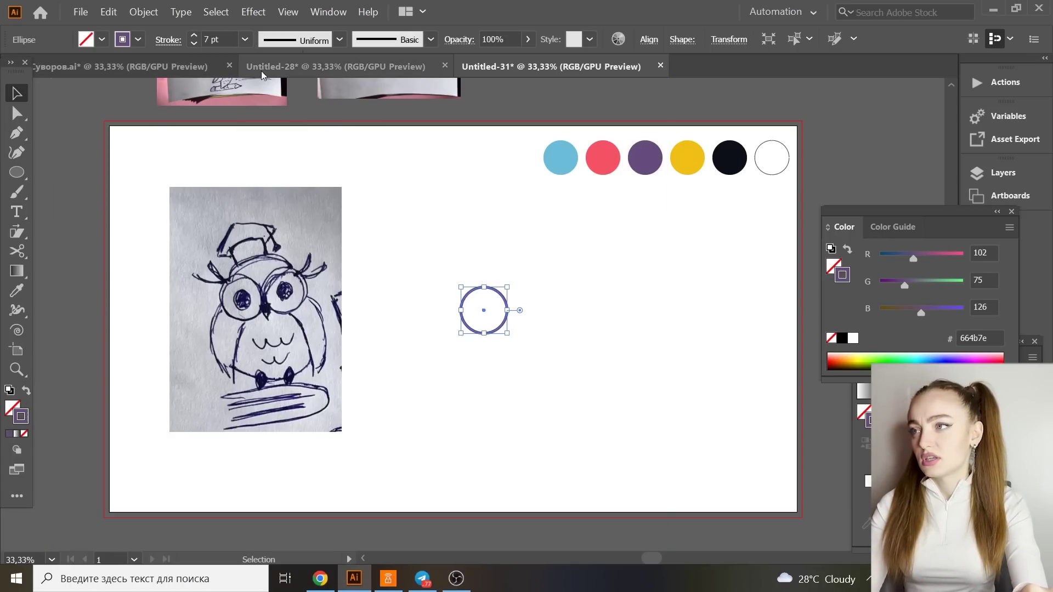
click(245, 39)
click(267, 275)
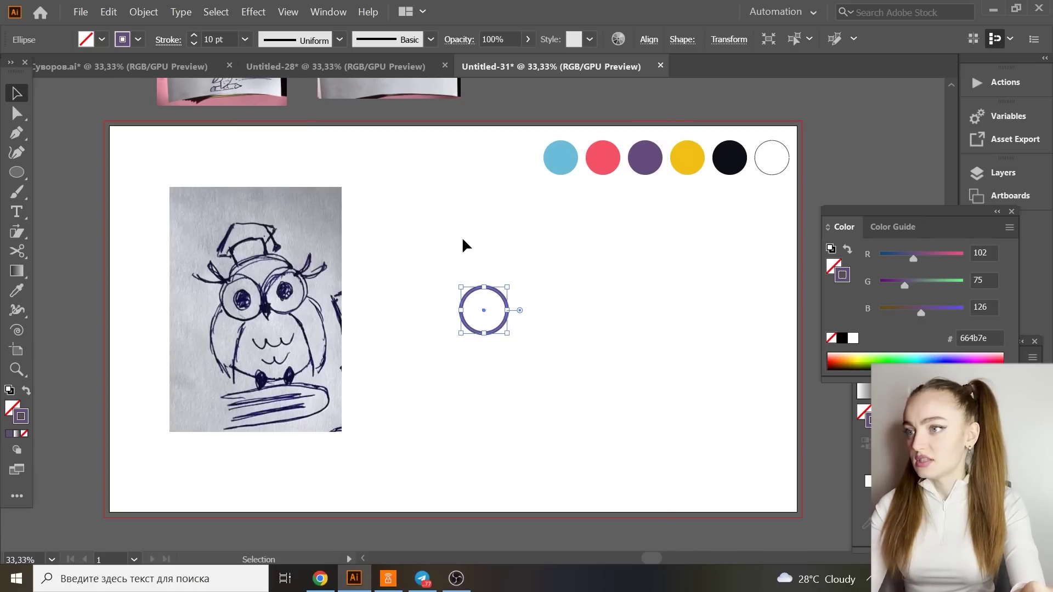
drag(482, 301, 536, 363)
key(ctrl+plus)
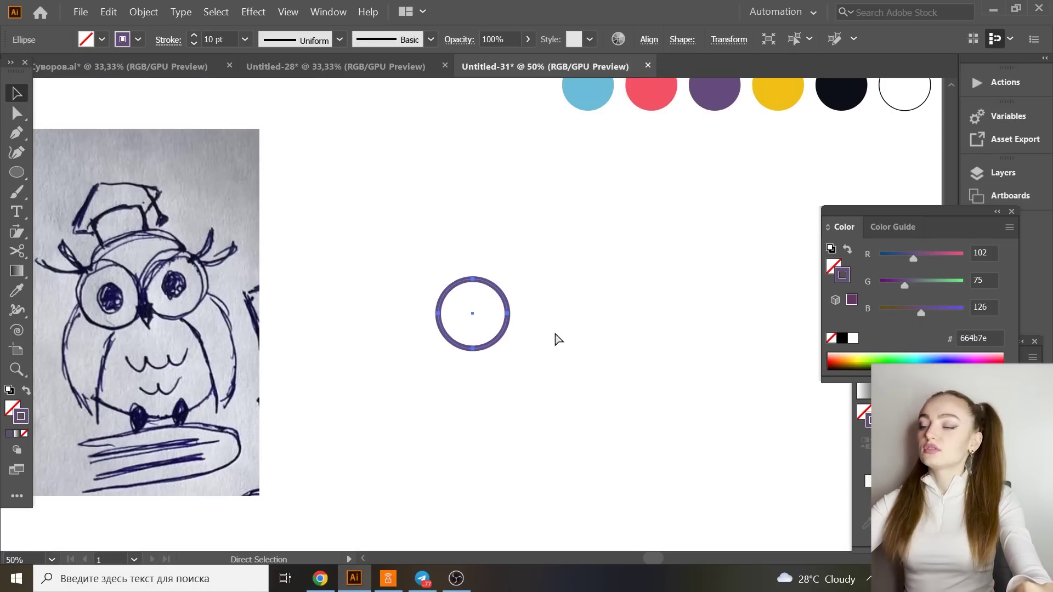
drag(472, 281, 473, 303)
Shrink the inner copy into a black-filled pupil and centre it within the purple ring.
drag(476, 357, 473, 328)
click(16, 291)
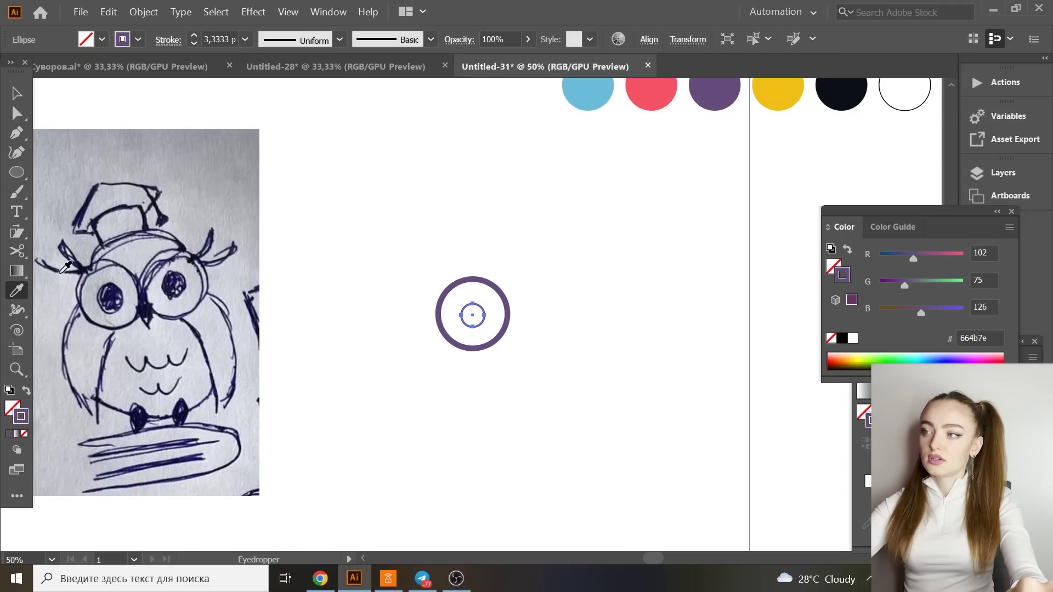
scroll(658, 151, up, 2)
click(834, 123)
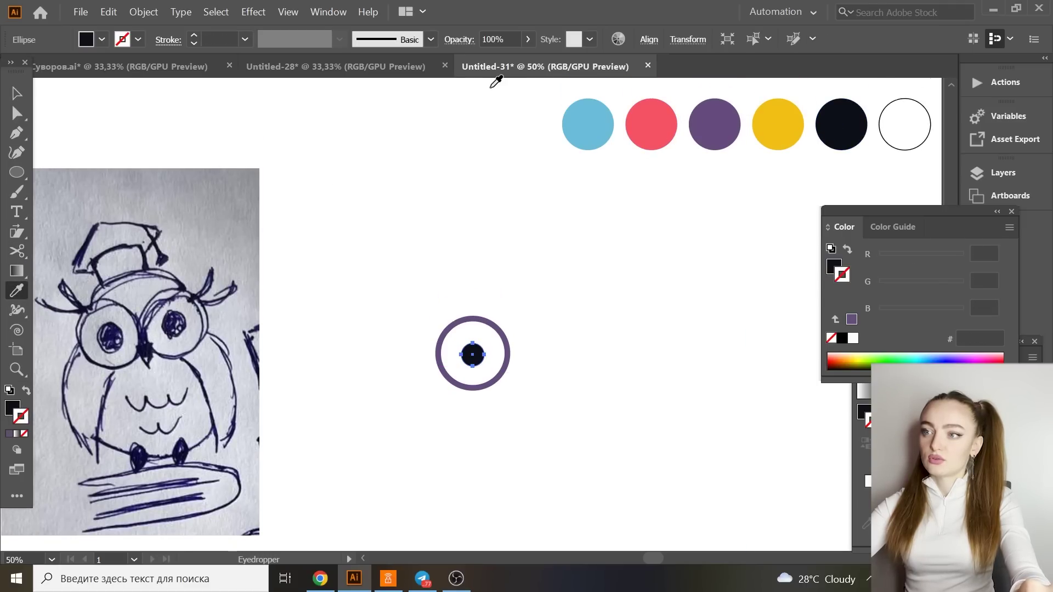
click(16, 94)
drag(445, 291, 553, 397)
click(643, 40)
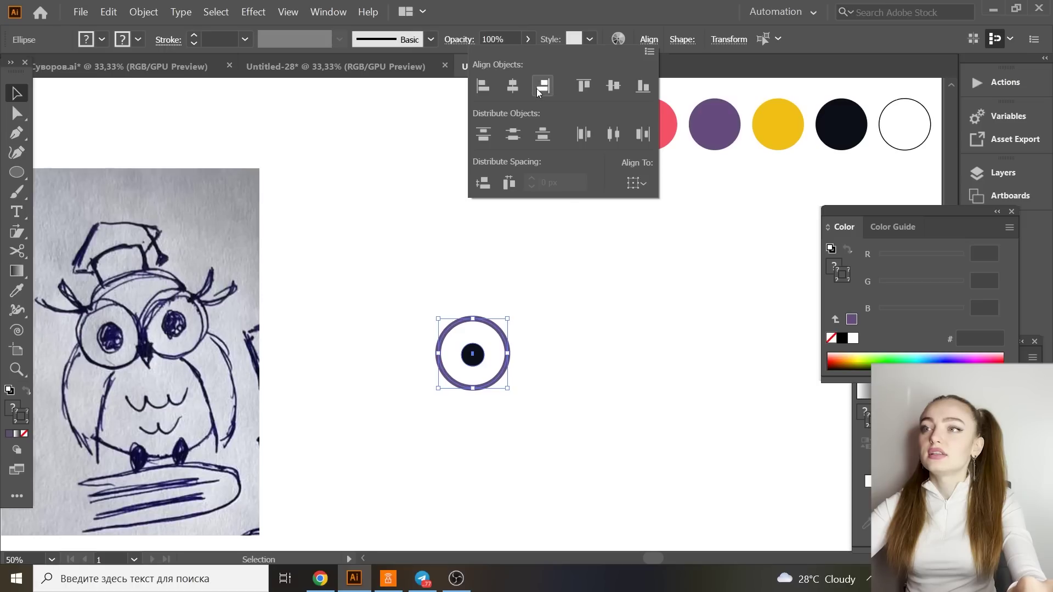
click(614, 85)
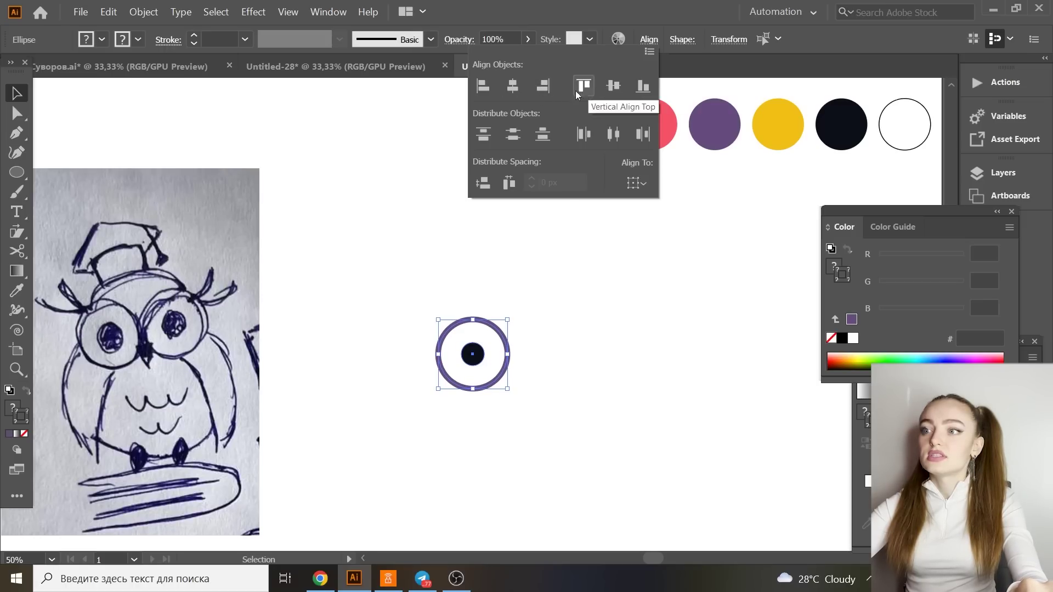
click(509, 84)
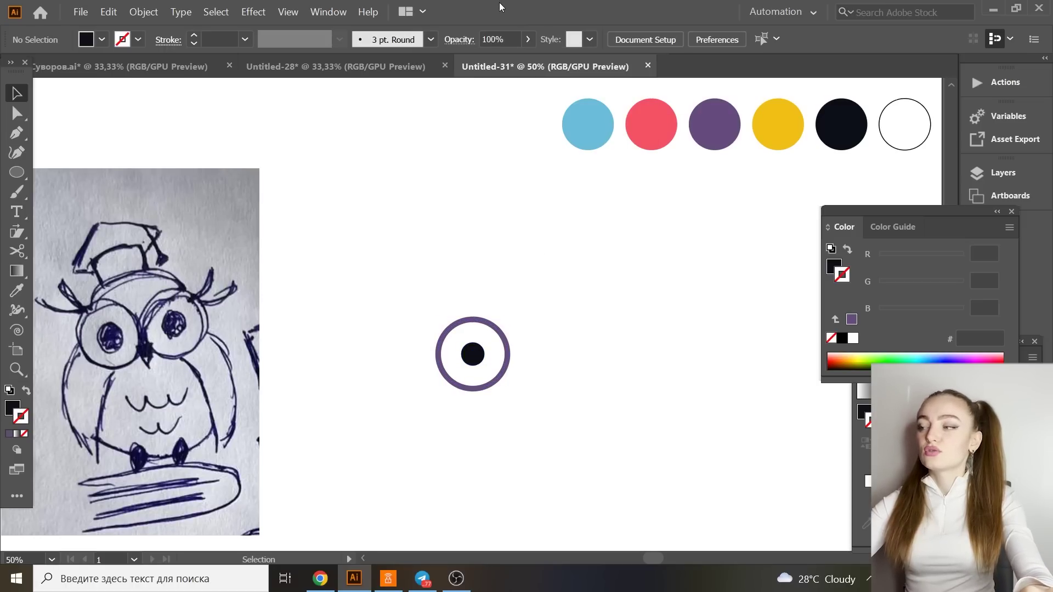
key(ctrl+plus)
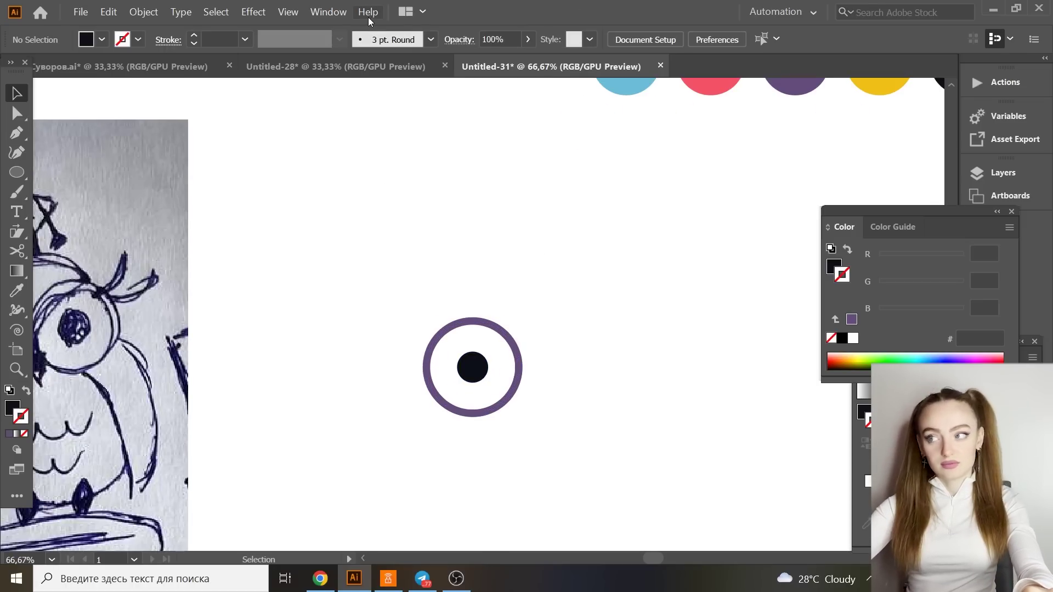
Draw a tiny white circle and drag it onto the pupil's lower left.
click(17, 172)
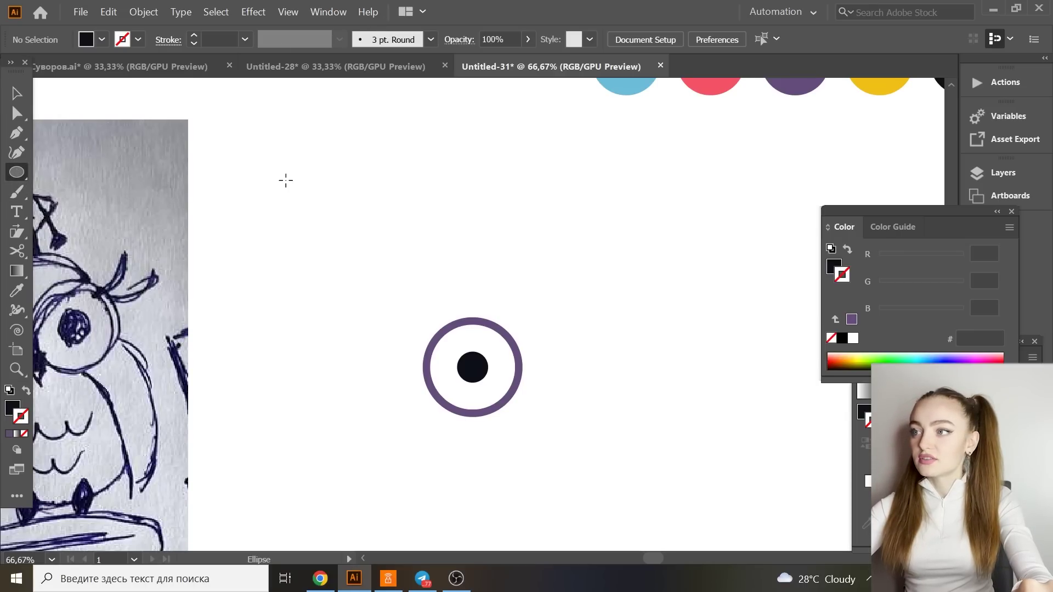
drag(285, 180, 300, 193)
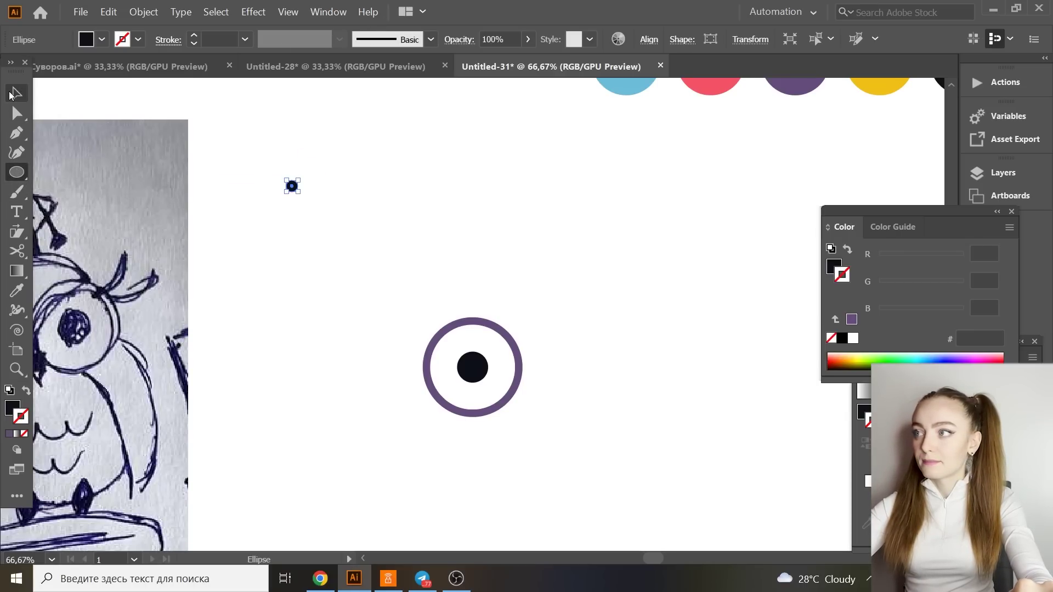
click(17, 291)
click(53, 82)
click(25, 95)
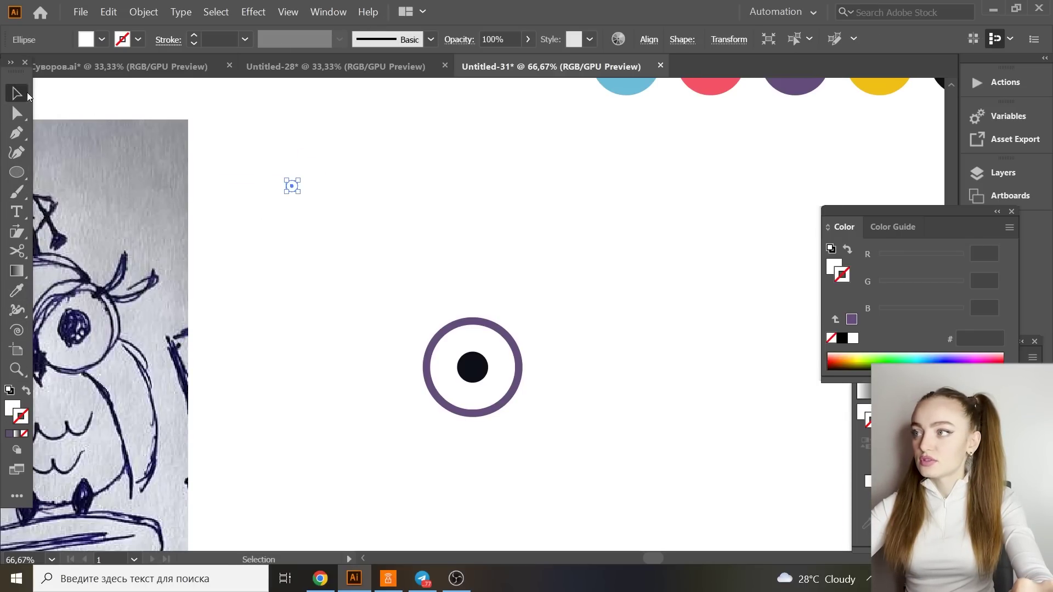
click(334, 199)
drag(293, 186, 465, 379)
drag(462, 376, 463, 378)
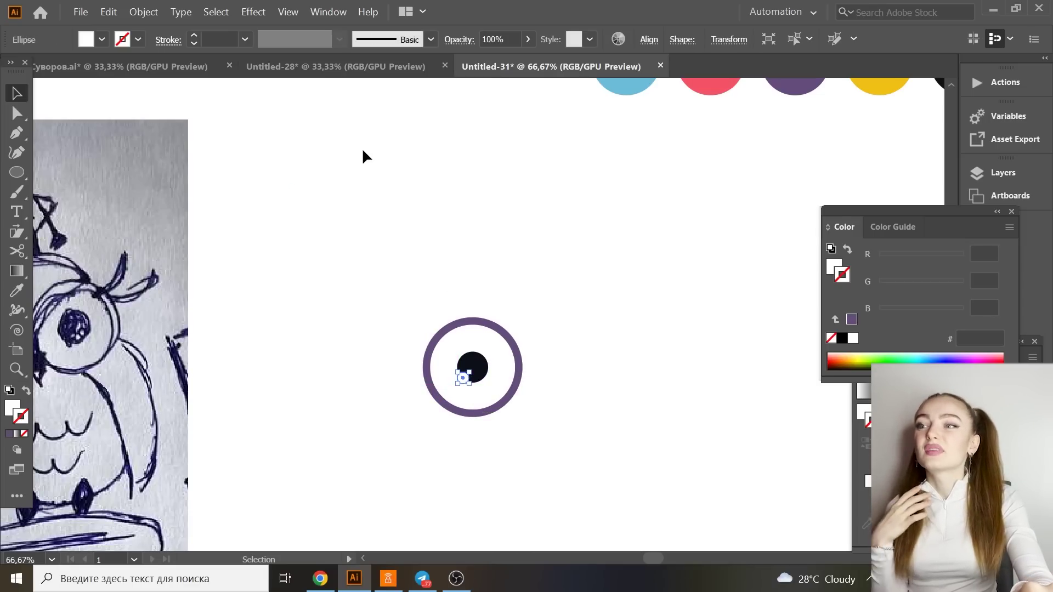
Turn off View > Snap to Pixel and fine-tune the highlight's position on the pupil.
click(297, 12)
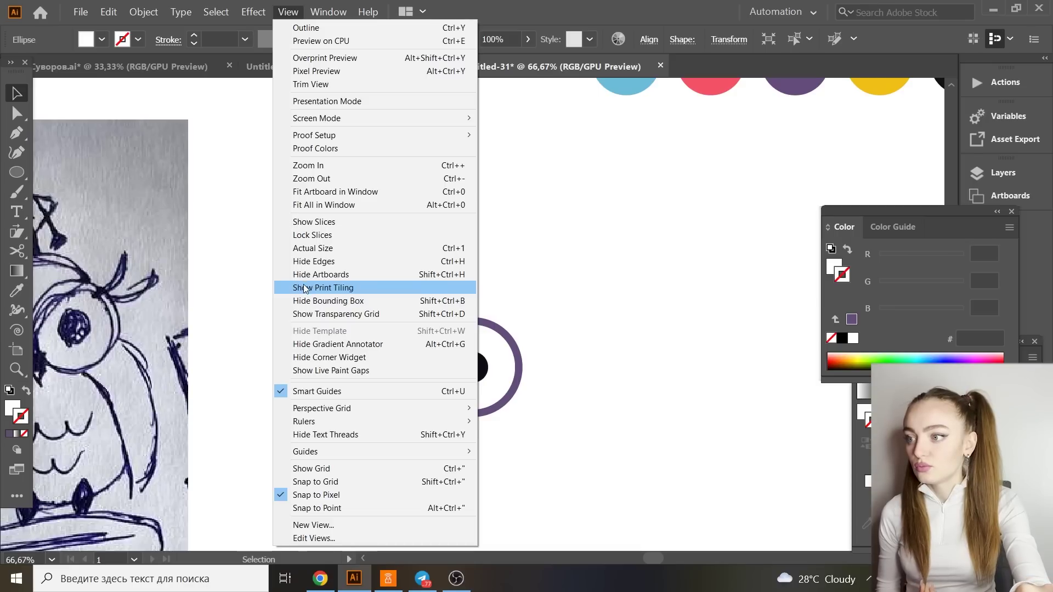
click(374, 495)
click(499, 434)
drag(467, 380, 464, 377)
click(501, 402)
click(518, 397)
click(546, 389)
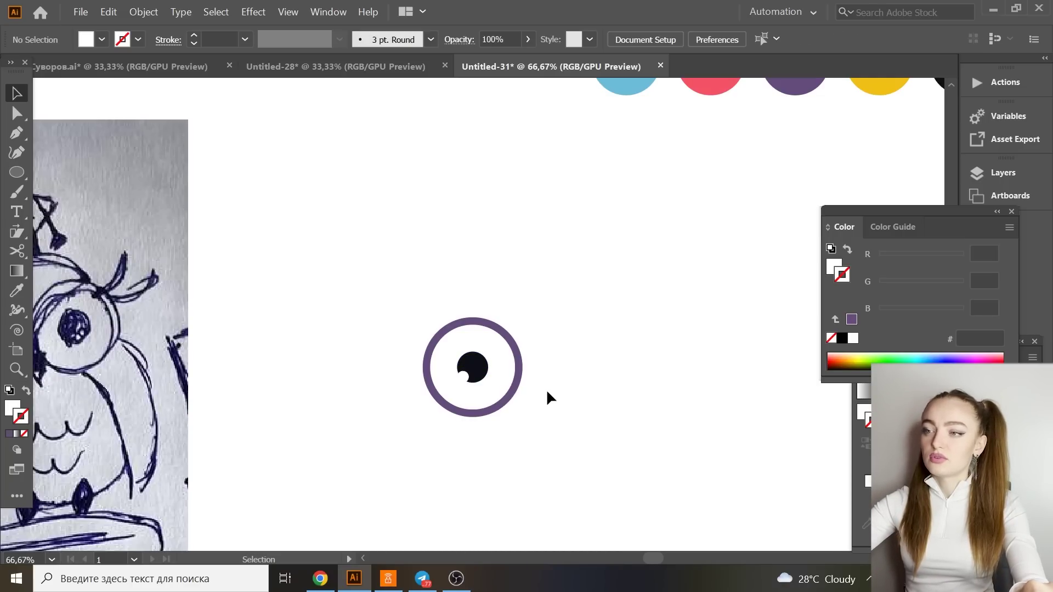
key(ctrl+plus)
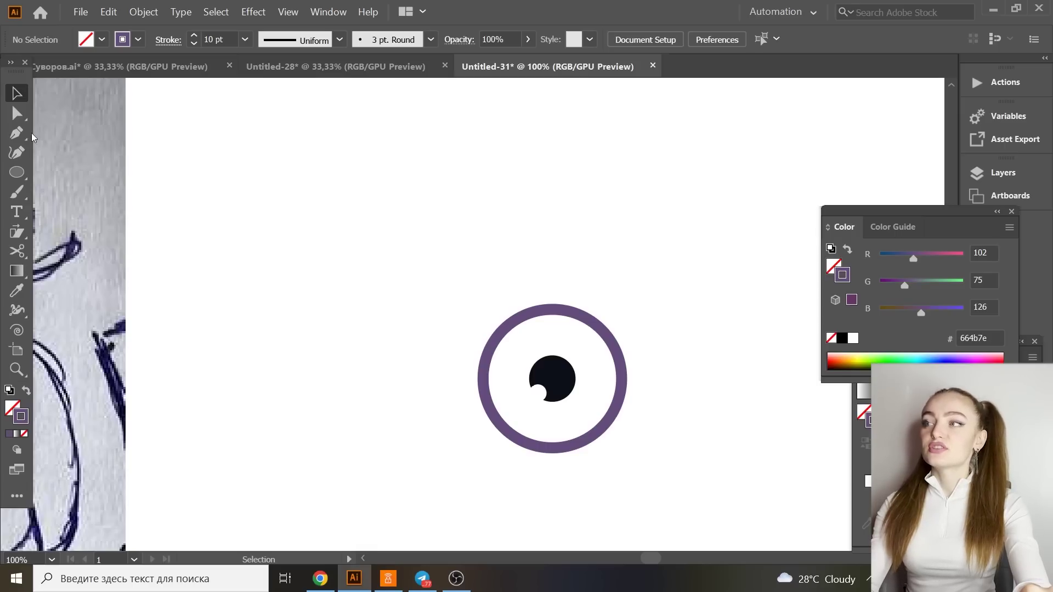
Draw a curved Pen stroke above the eye and rotate it to follow the ring.
click(15, 138)
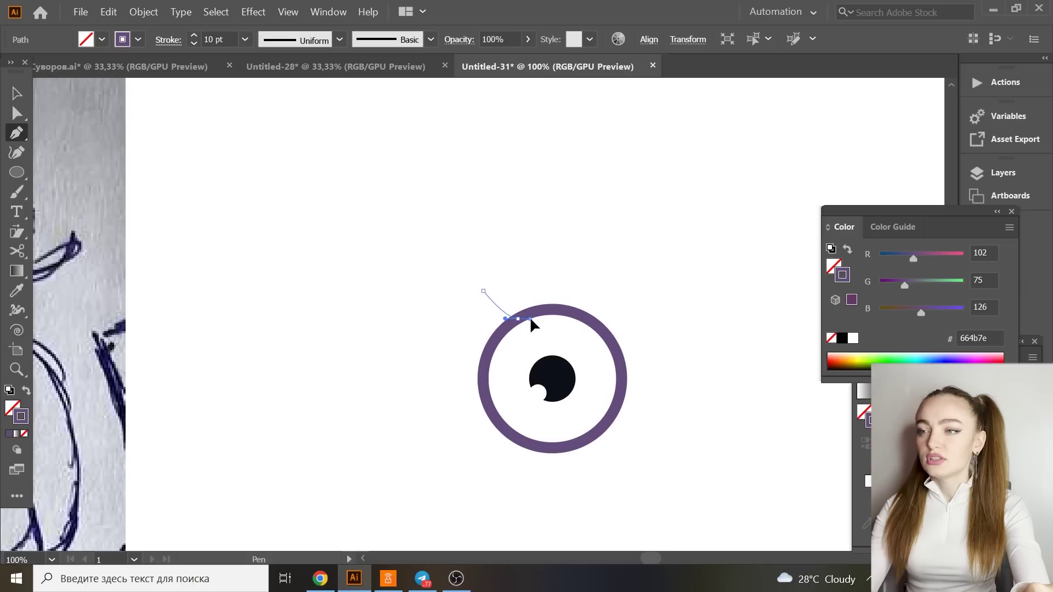
drag(531, 317, 534, 317)
key(v)
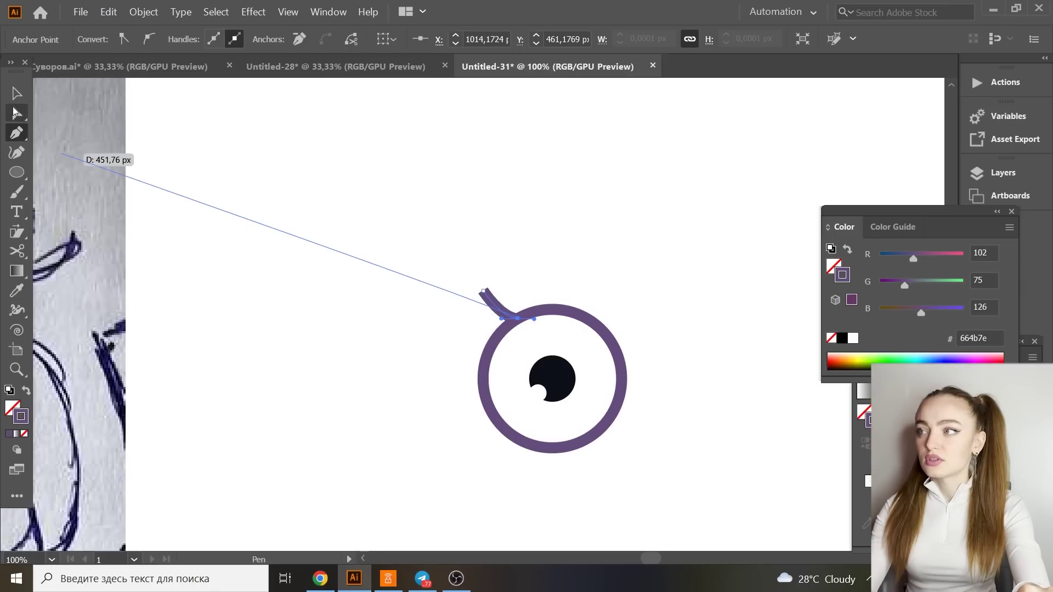
key(a)
drag(445, 247, 482, 315)
key(v)
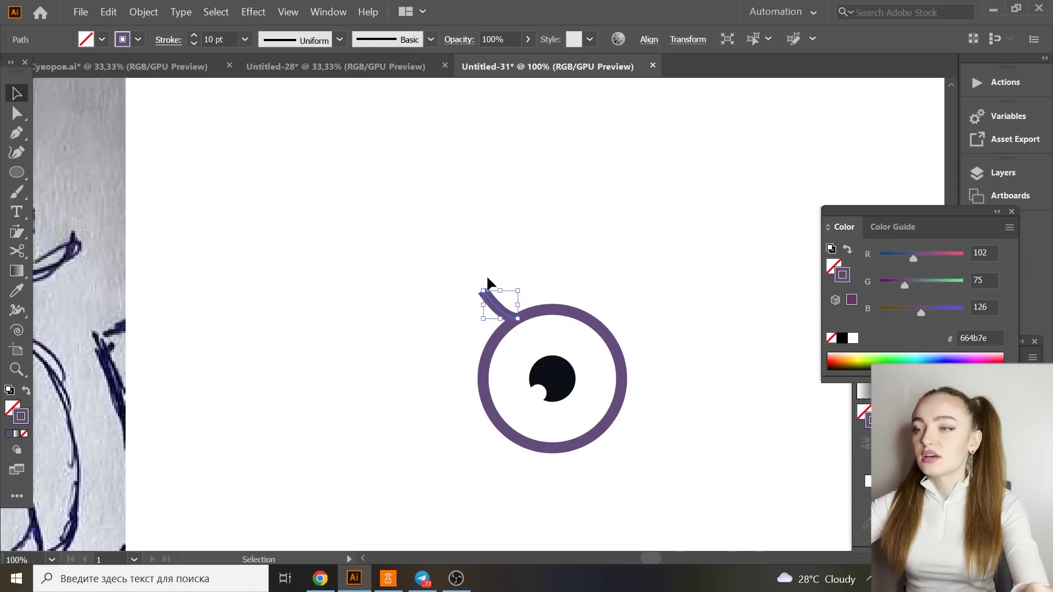
drag(522, 286, 511, 250)
Position the short crossbar stroke at the curved stem's base.
click(550, 289)
drag(516, 311, 501, 336)
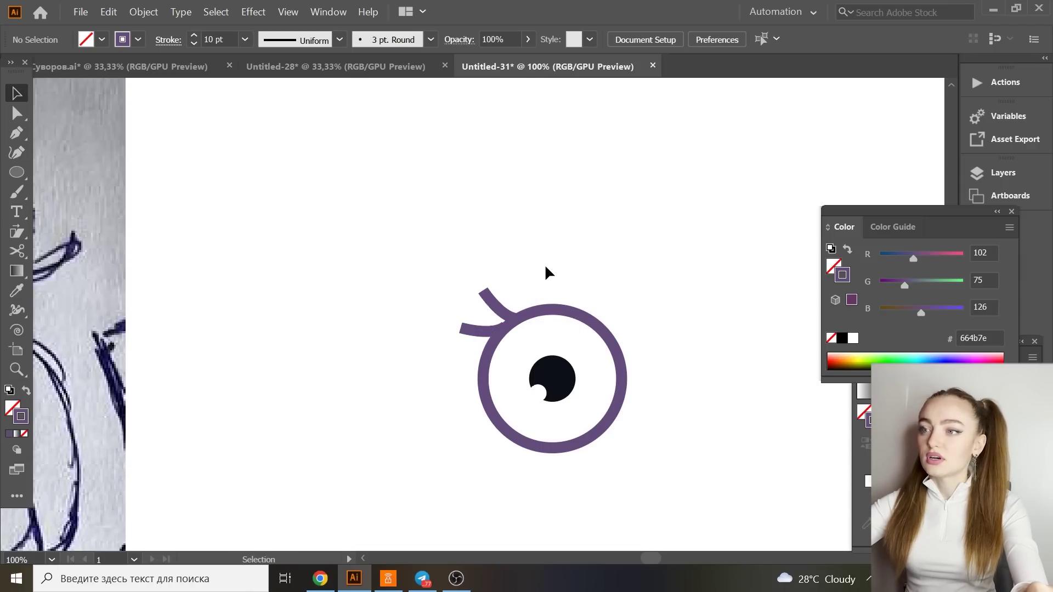
key(ctrl+equal)
key(ctrl+equal)
key(ctrl+equal)
key(ctrl+equal)
key(ctrl+equal)
key(a)
key(v)
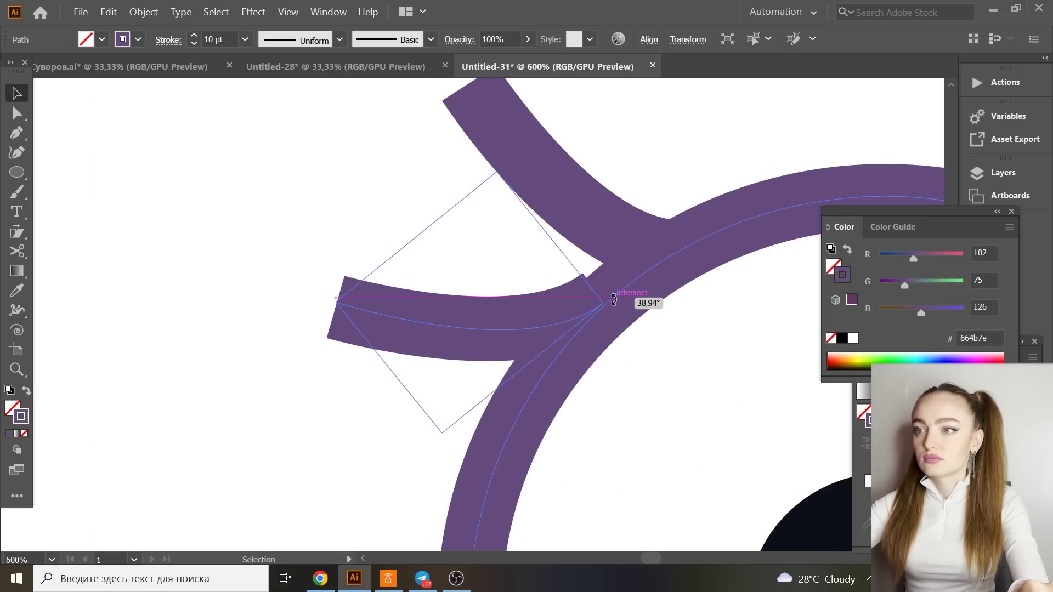
key(ctrl+shift+a)
click(583, 231)
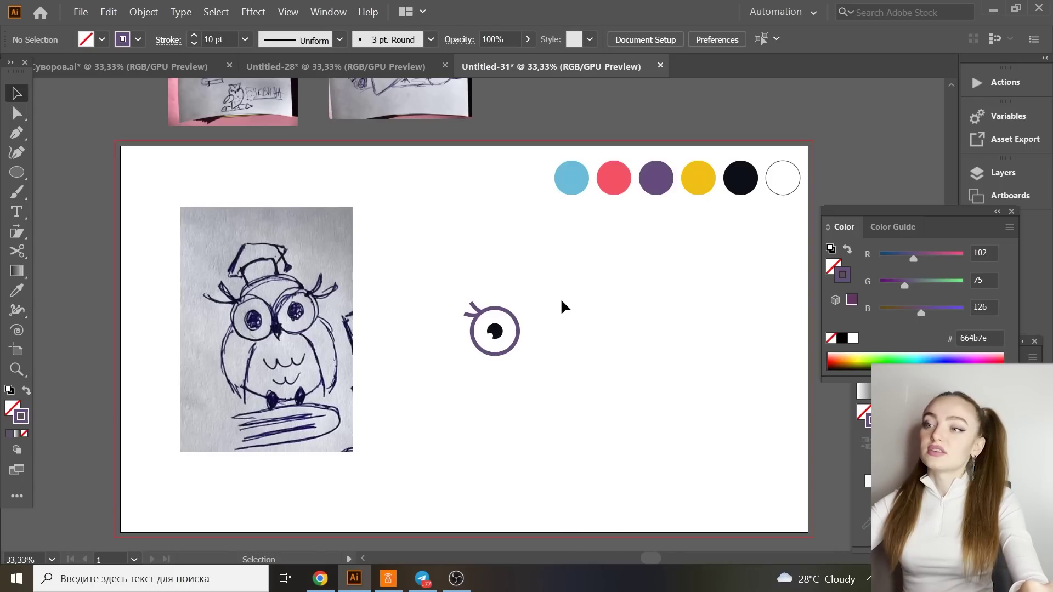
Fill the eye's outer ring with white.
click(516, 333)
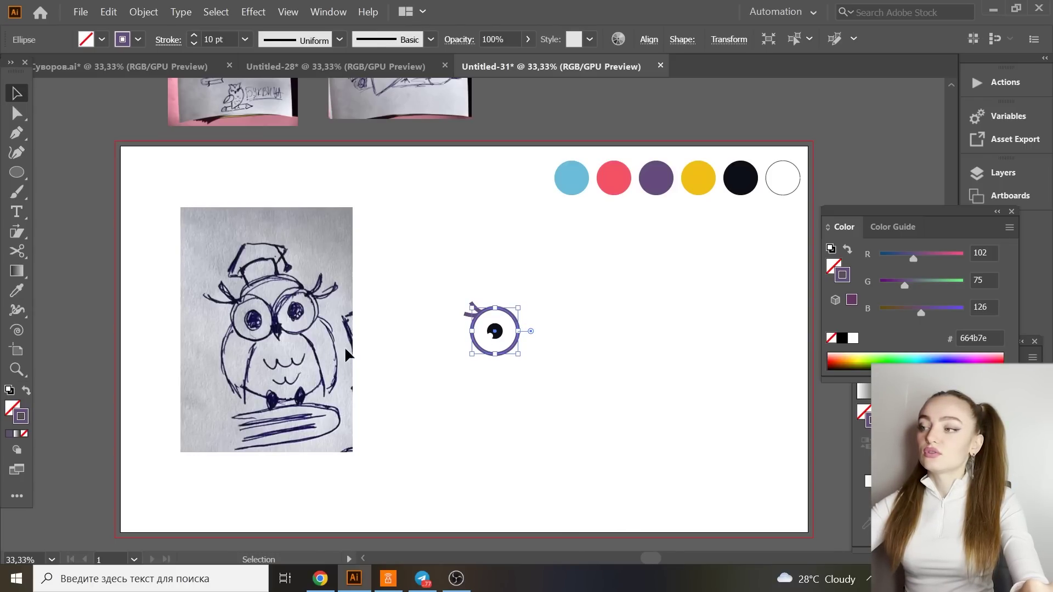
click(7, 407)
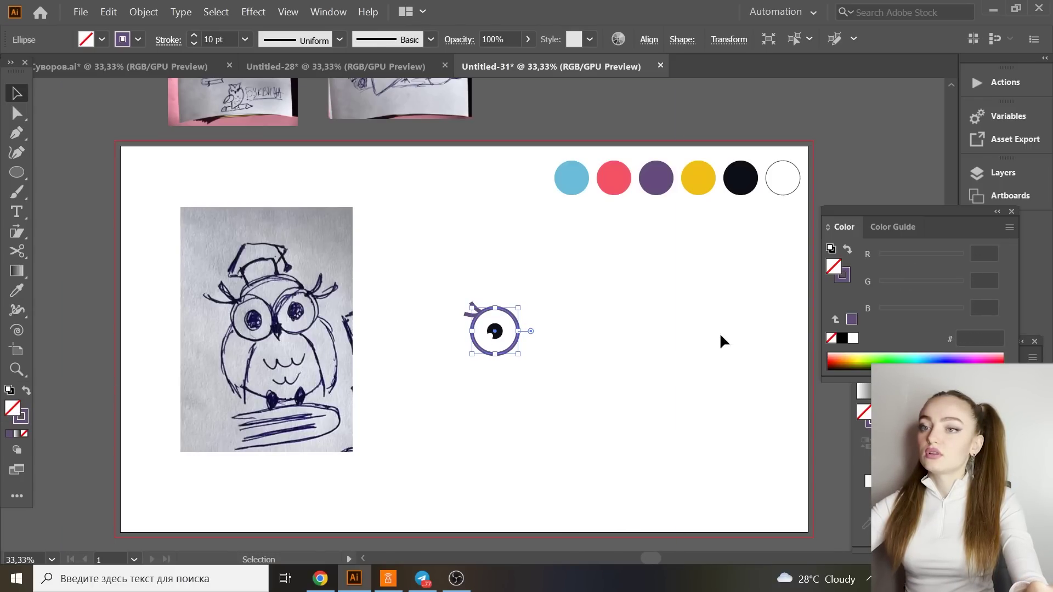
click(853, 338)
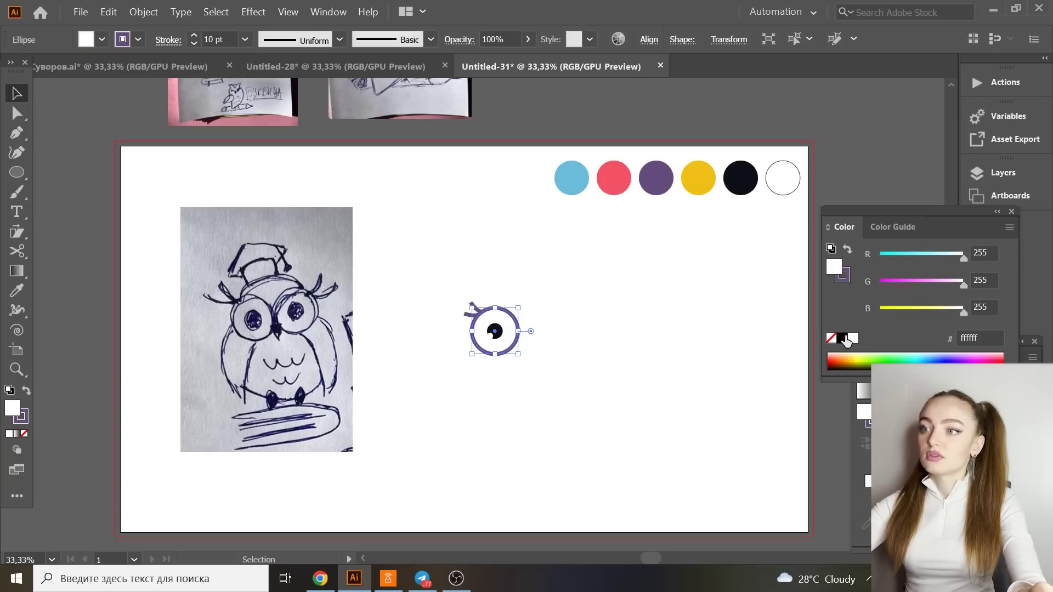
click(664, 336)
key(ctrl+plus)
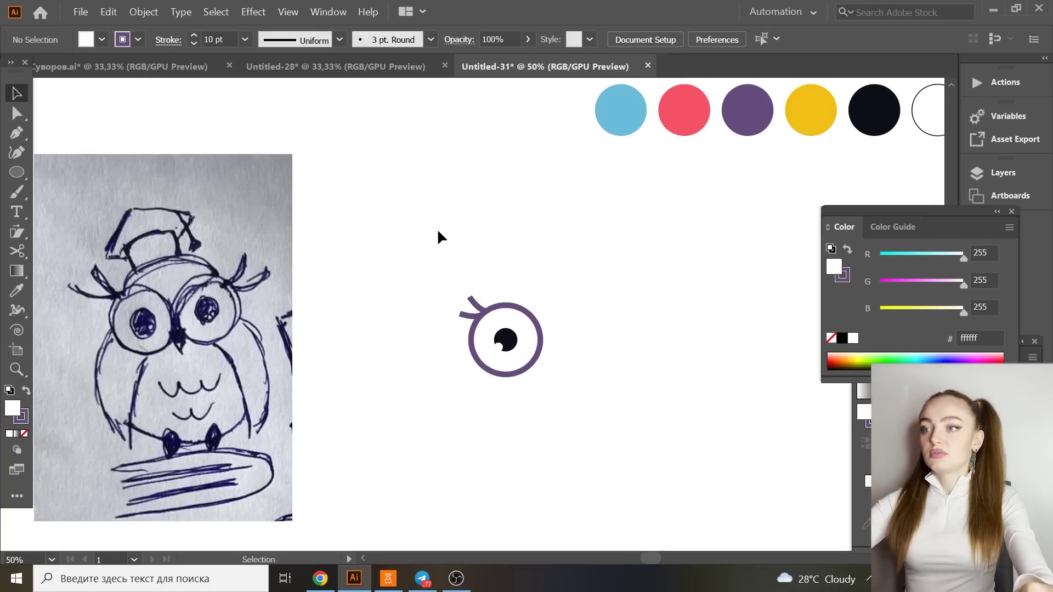
Duplicate the eye, reflect the copy across a vertical axis, and set it touching the first.
drag(417, 246, 581, 418)
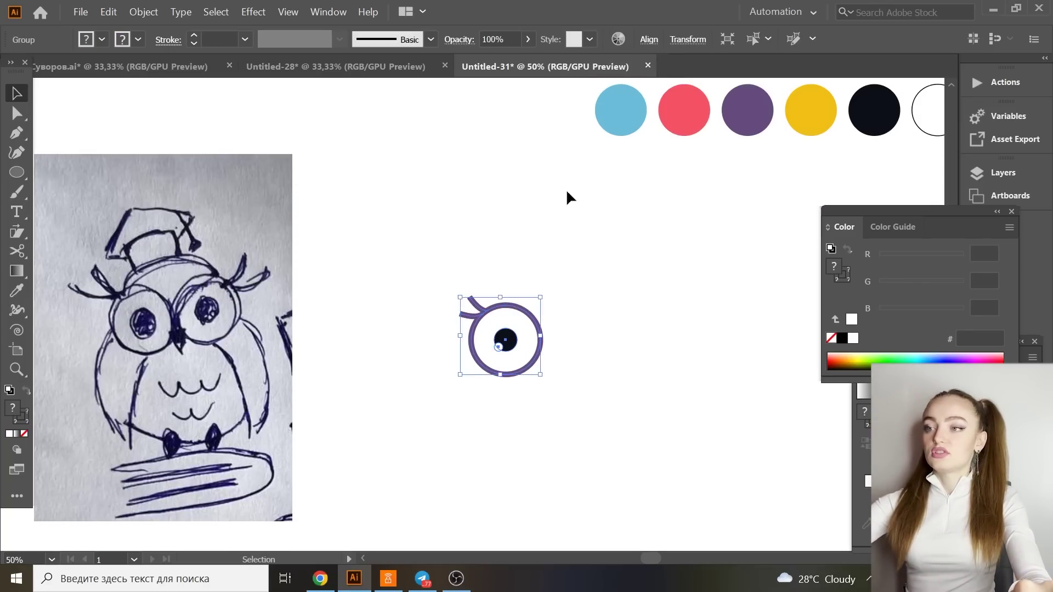
key(a)
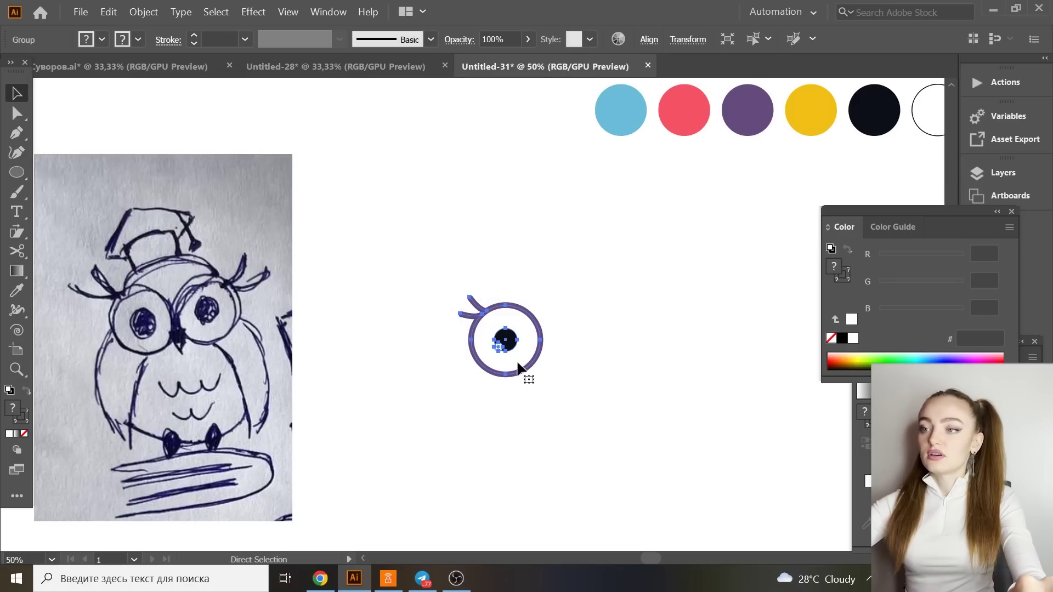
key(v)
drag(510, 346, 584, 344)
right_click(581, 349)
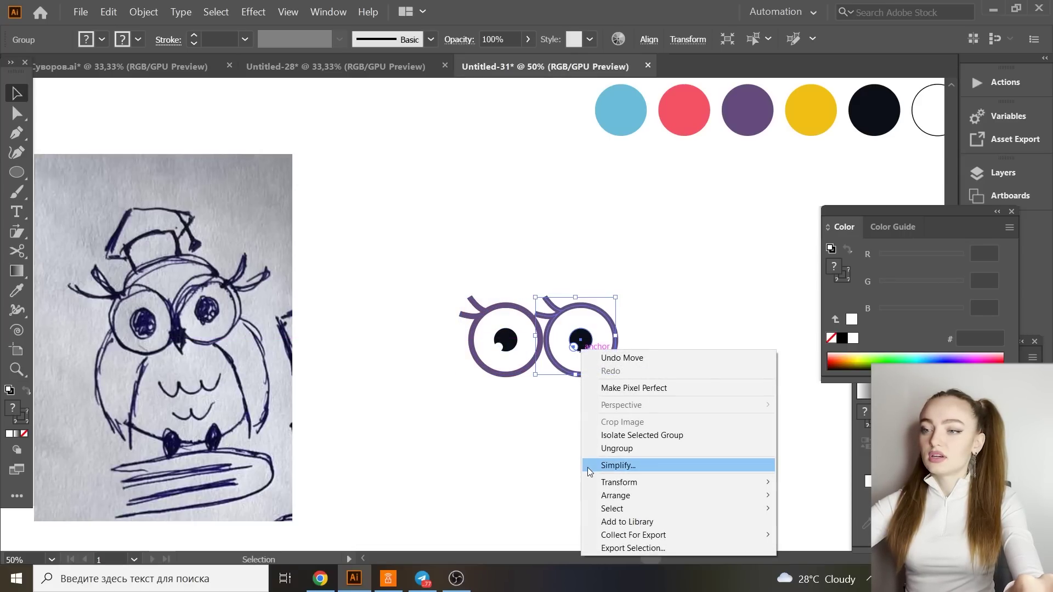
mouse_move(617, 482)
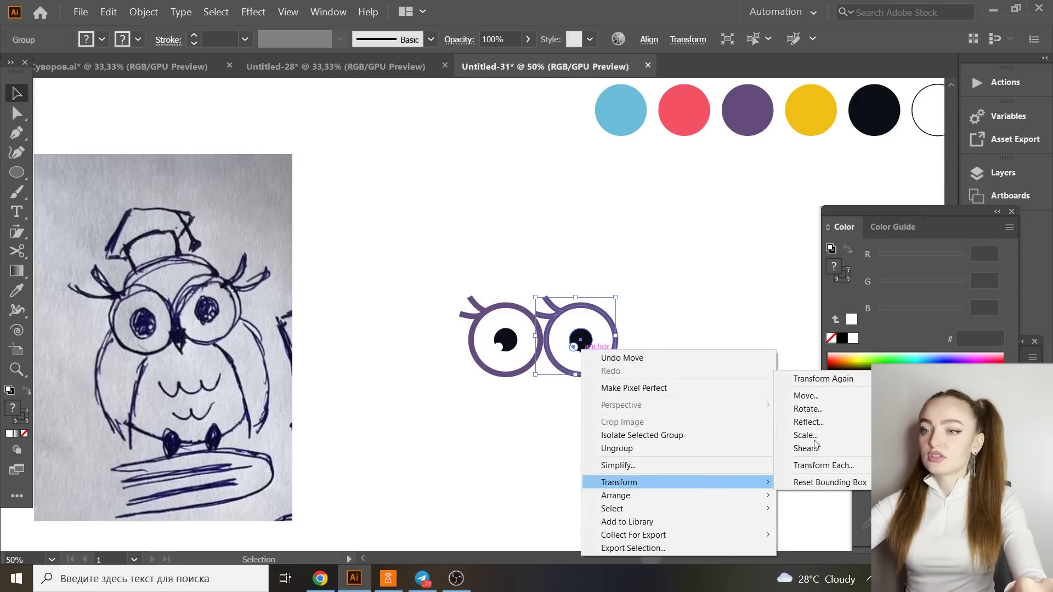
click(847, 422)
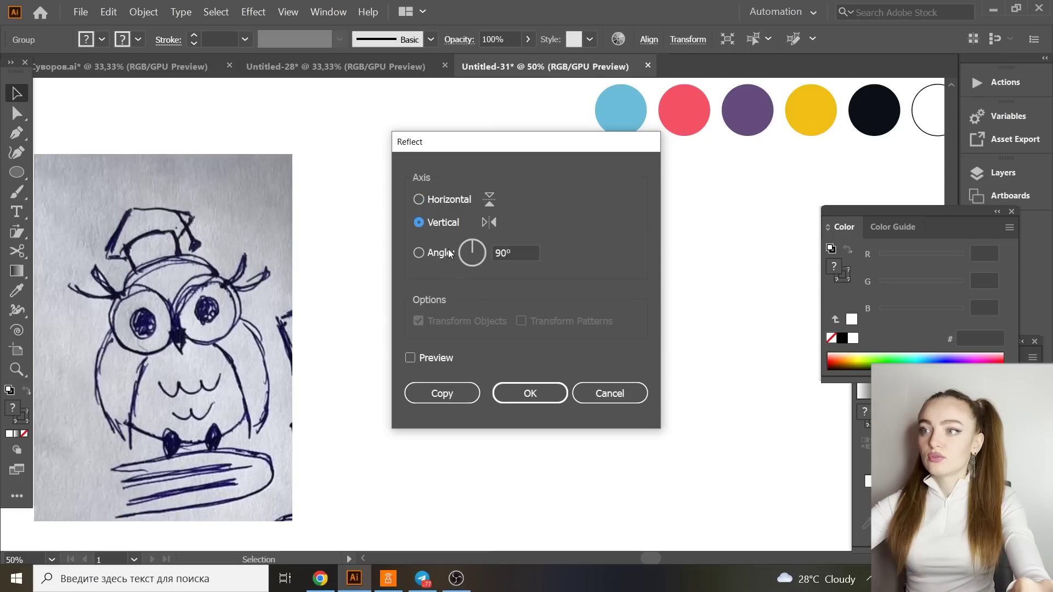
click(559, 393)
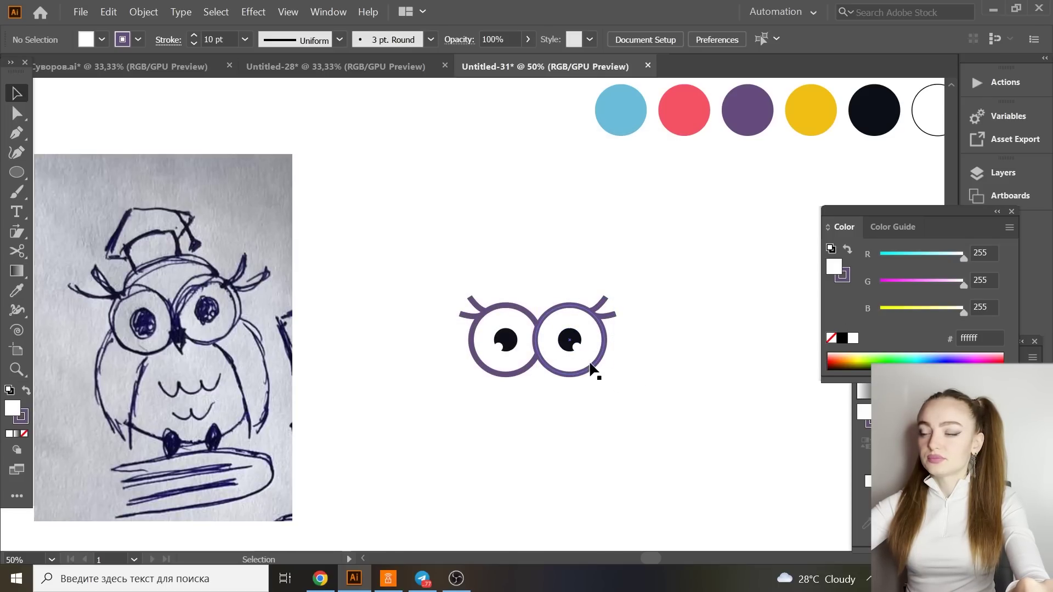
mouse_move(591, 366)
mouse_down()
mouse_move(622, 360)
mouse_move(605, 367)
mouse_up()
click(666, 365)
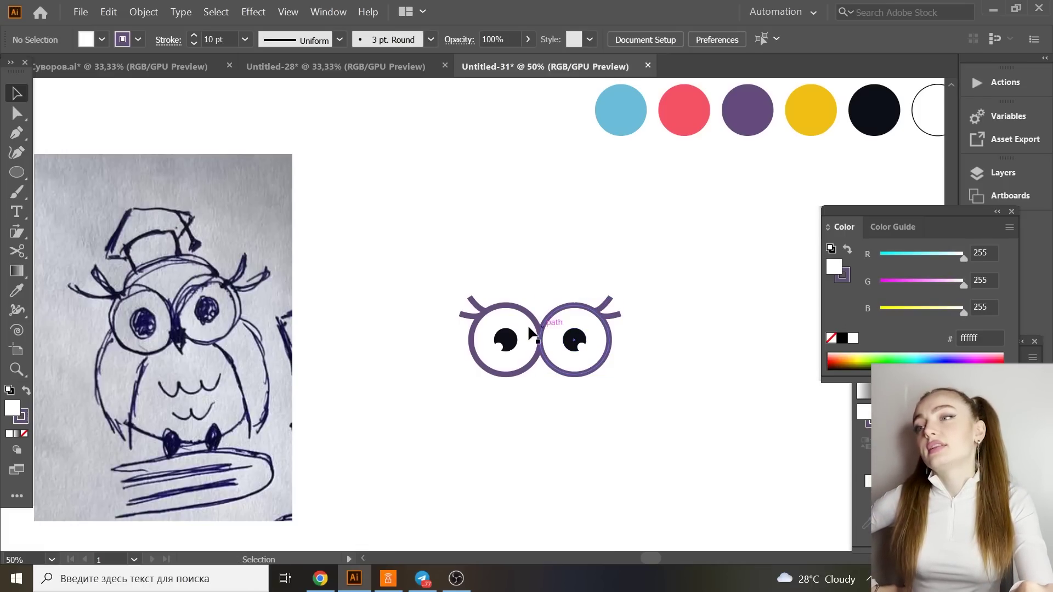
key(ctrl+plus)
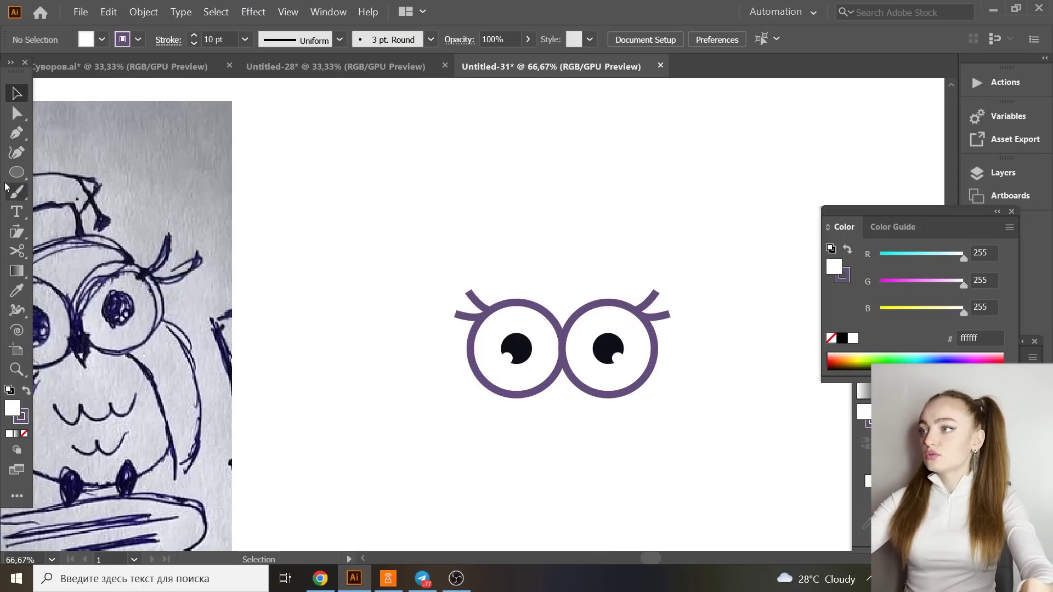
Draw a small three-point star triangle near the eyes and rotate it 180° to point downward.
drag(16, 172, 66, 232)
drag(344, 213, 338, 239)
key(Down)
key(Down)
click(21, 95)
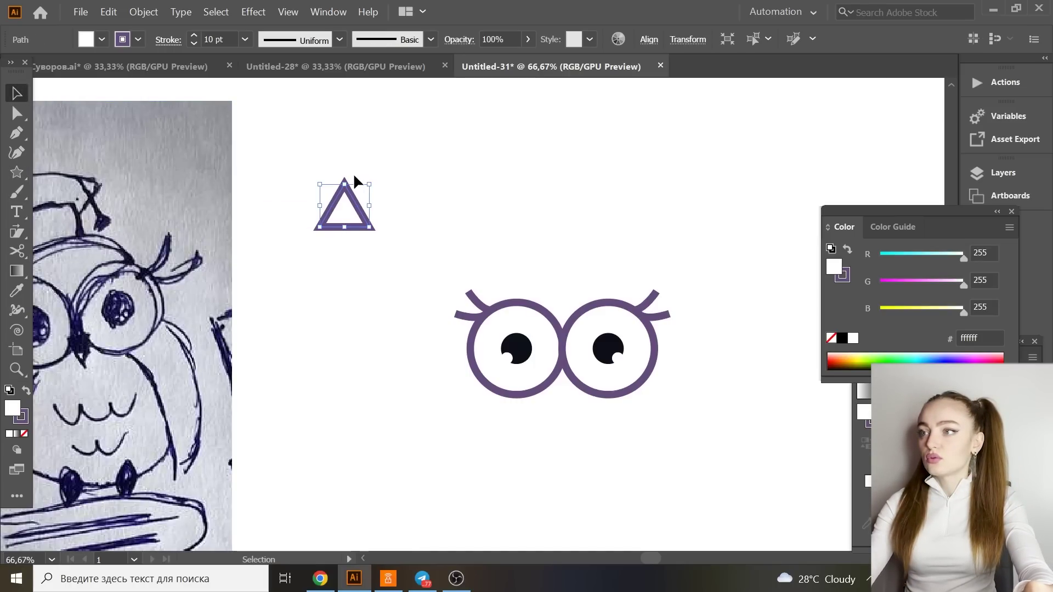
drag(373, 182, 314, 235)
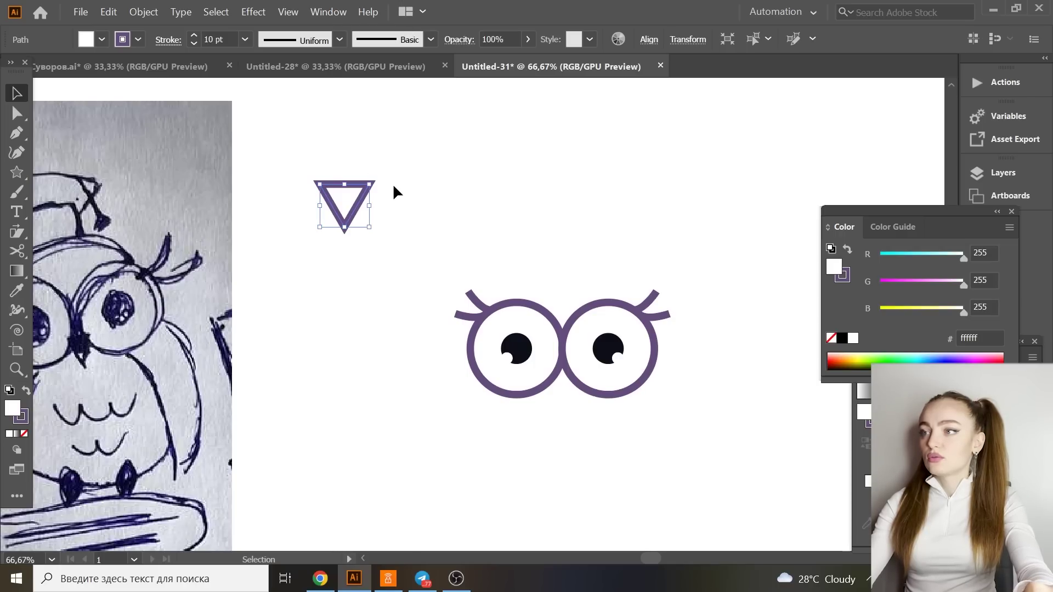
Fill the triangle with the pupil's dark colour and round its top corners into a teardrop beak.
click(17, 292)
click(511, 340)
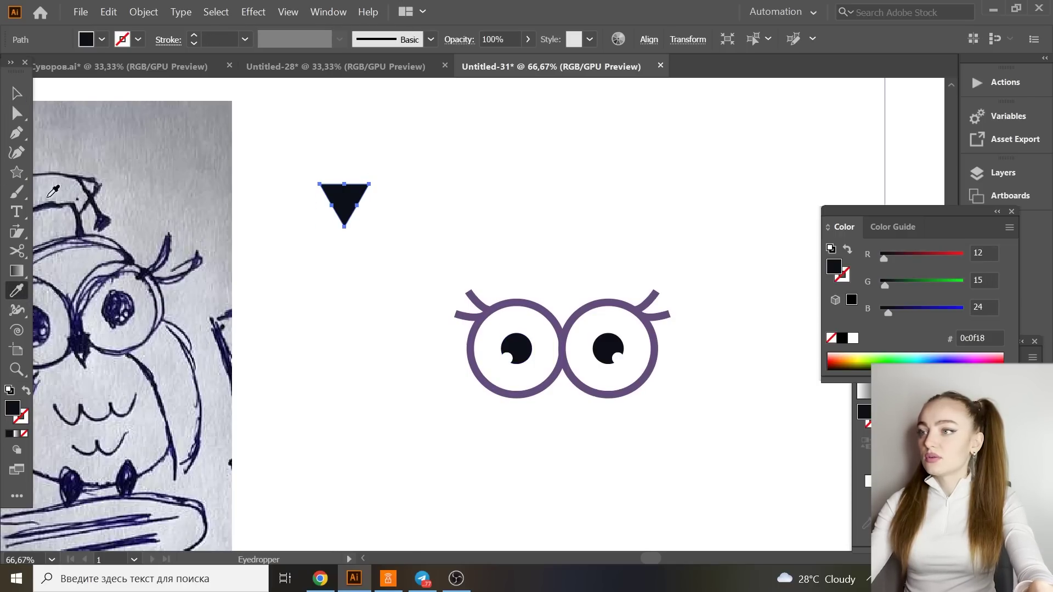
click(17, 94)
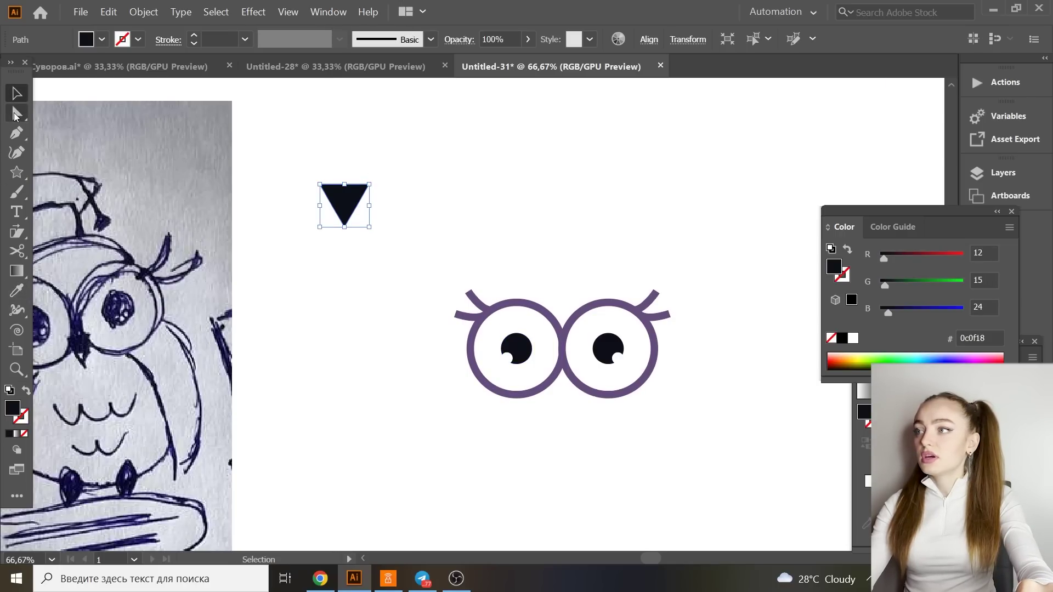
click(17, 114)
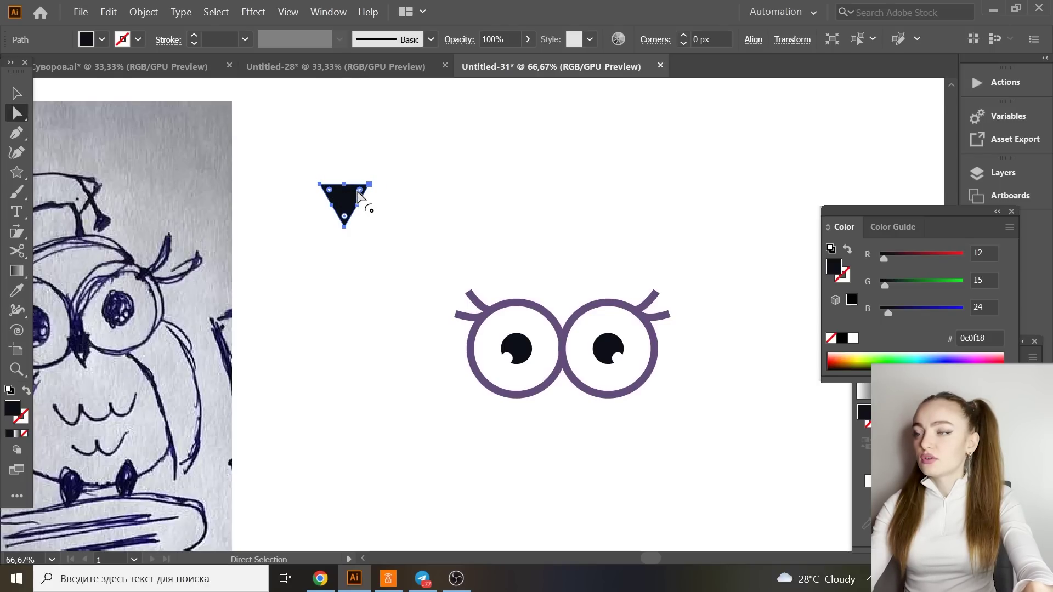
drag(357, 191, 563, 388)
click(12, 96)
click(301, 146)
key(a)
key(ctrl+1)
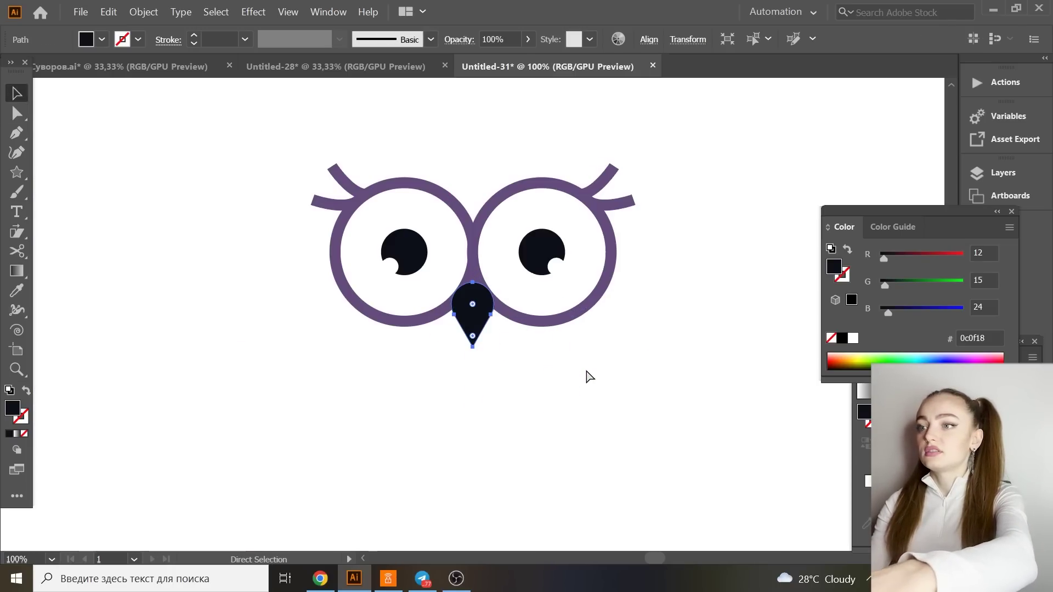
Nudge the right eye group slightly to the right.
key(v)
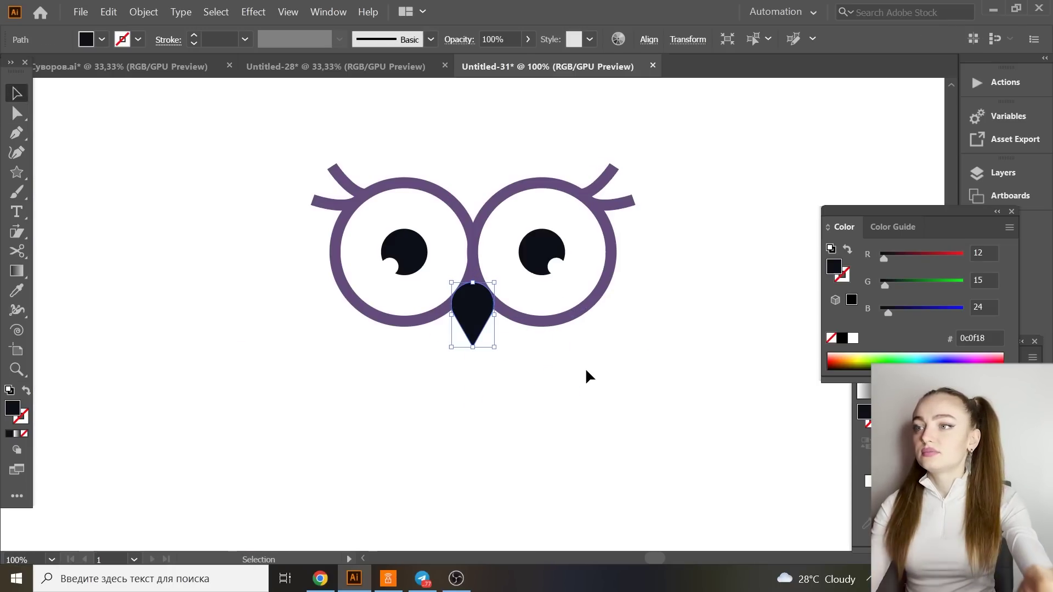
click(538, 323)
key(ctrl+equal)
key(ctrl+equal)
key(ctrl+equal)
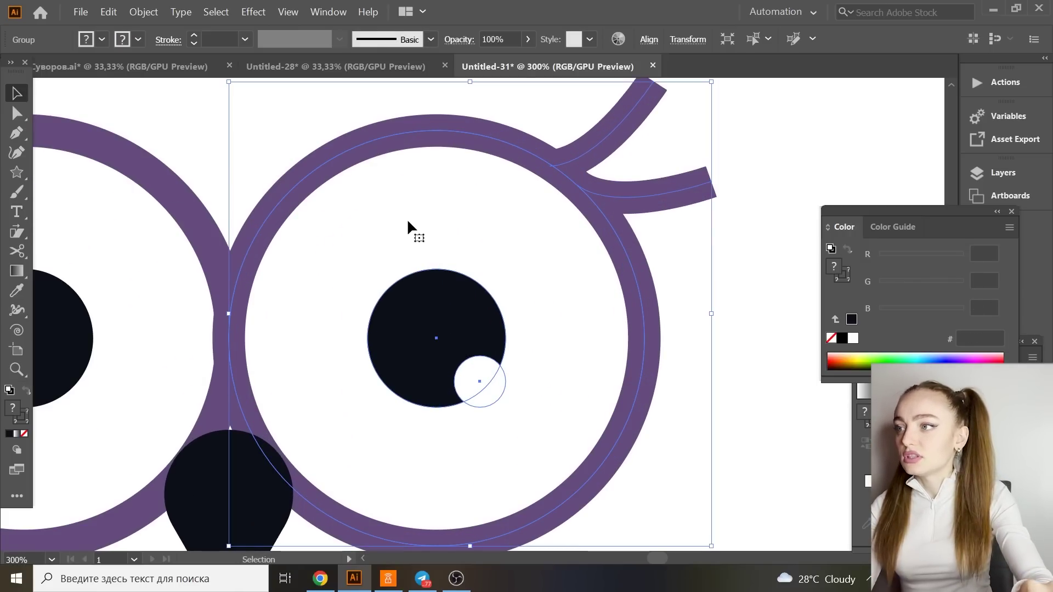
drag(292, 190, 296, 192)
click(180, 120)
key(ctrl+minus)
key(ctrl+minus)
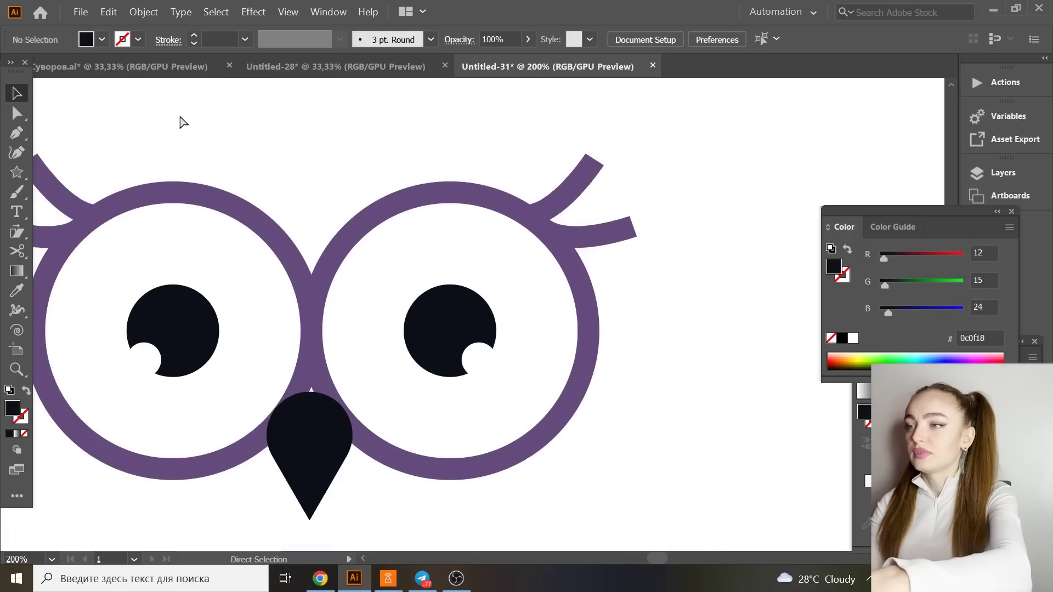
Select the whole owl face and horizontally centre the eyes and beak.
drag(187, 158, 571, 336)
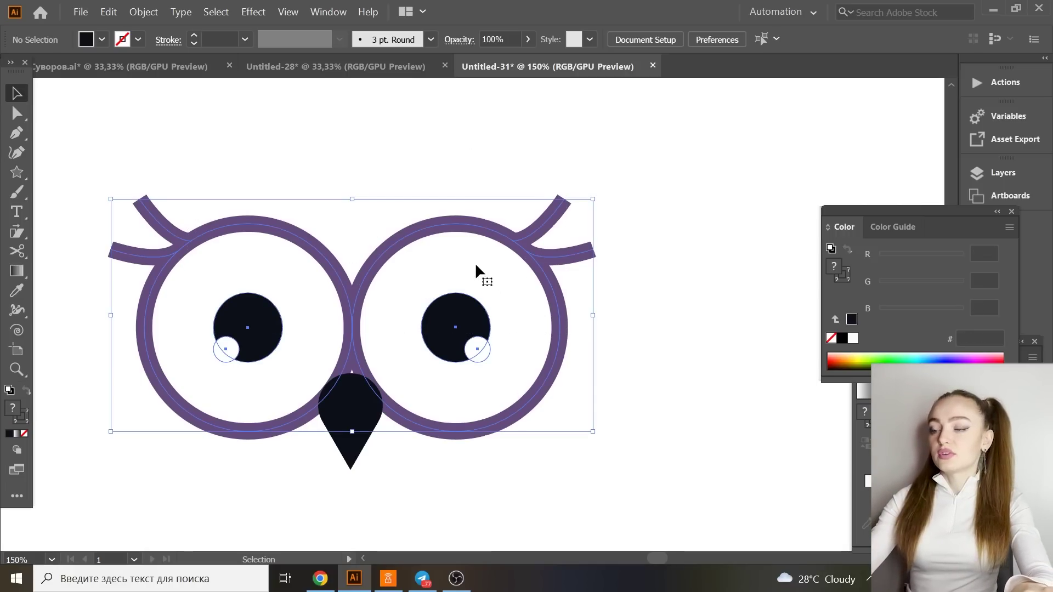
key(a)
key(v)
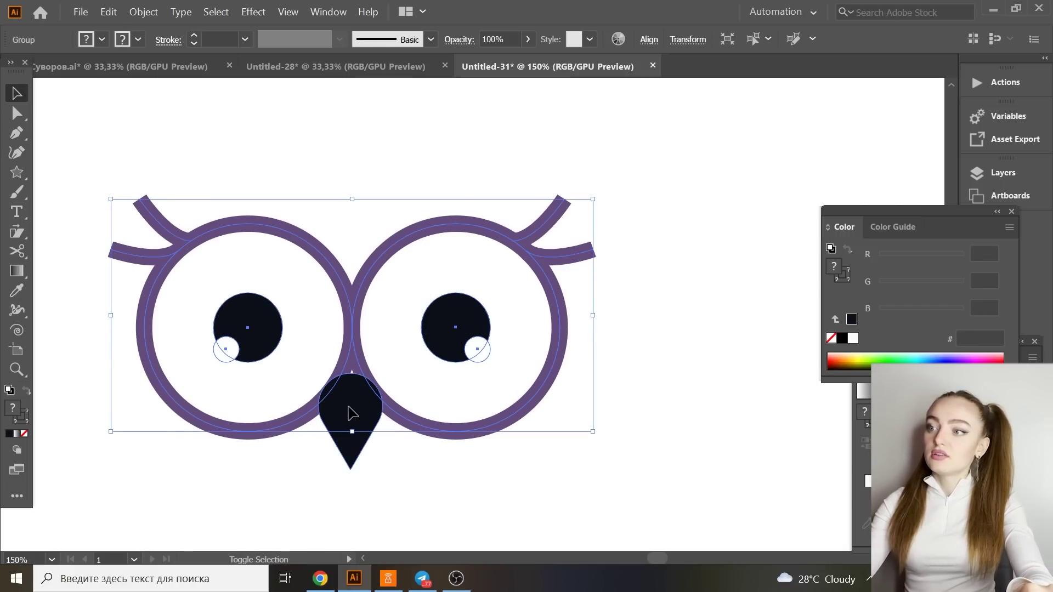
click(649, 40)
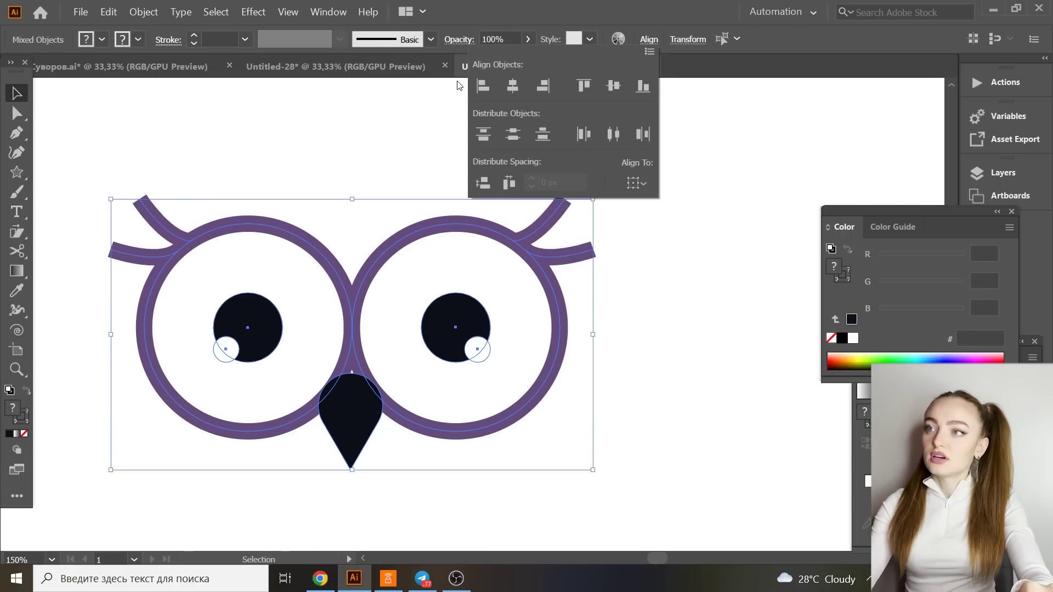
click(511, 89)
Move the beak up and shrink it by its bottom handle to sit between the eyes.
click(369, 173)
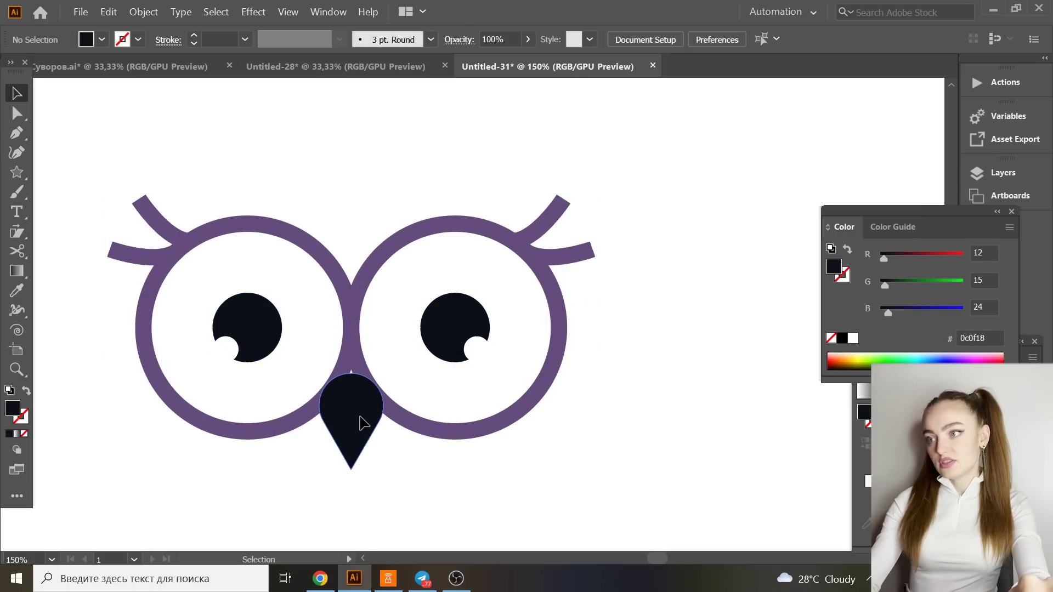
drag(360, 421, 360, 410)
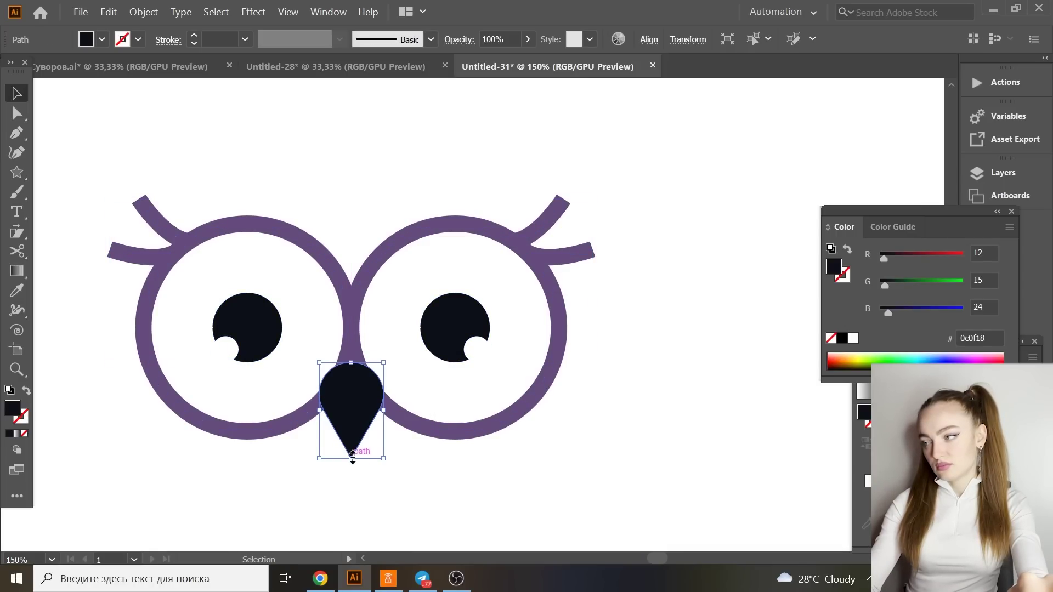
drag(352, 458, 352, 447)
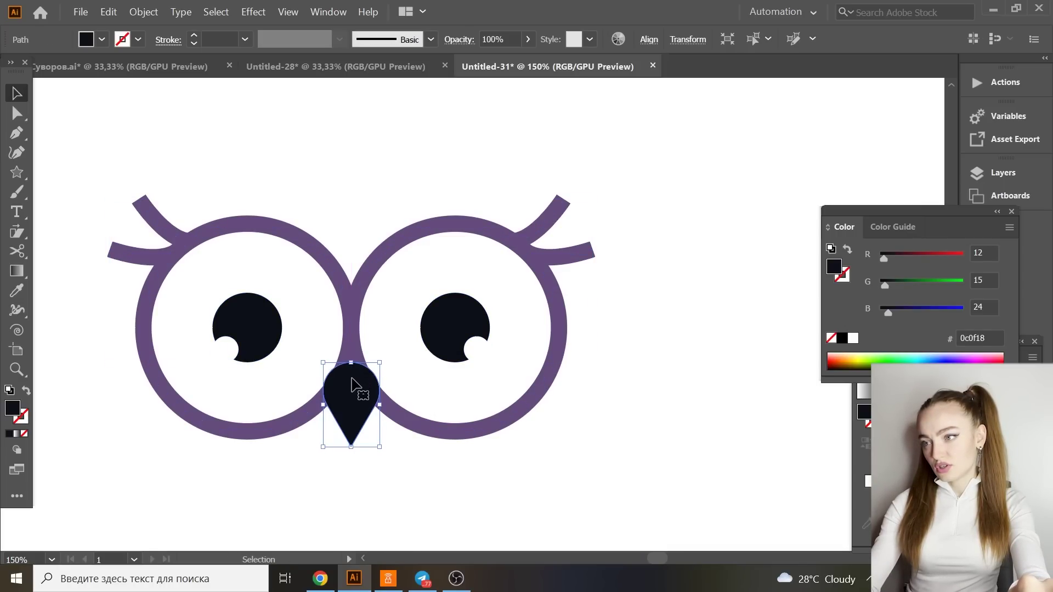
drag(356, 385, 351, 378)
Draw an ellipse above the owl and stretch it into a taller oval.
key(ctrl+shift+a)
key(ctrl+minus)
key(ctrl+minus)
key(ctrl+minus)
key(l)
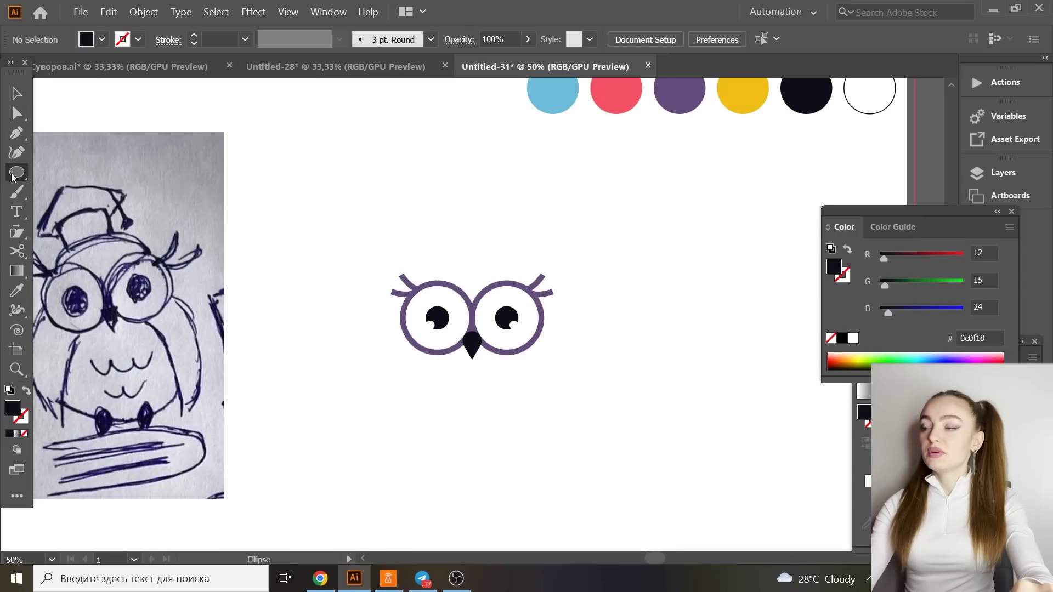
drag(13, 177, 94, 192)
mouse_move(297, 138)
mouse_down()
mouse_move(308, 171)
mouse_move(357, 228)
mouse_move(415, 231)
mouse_up()
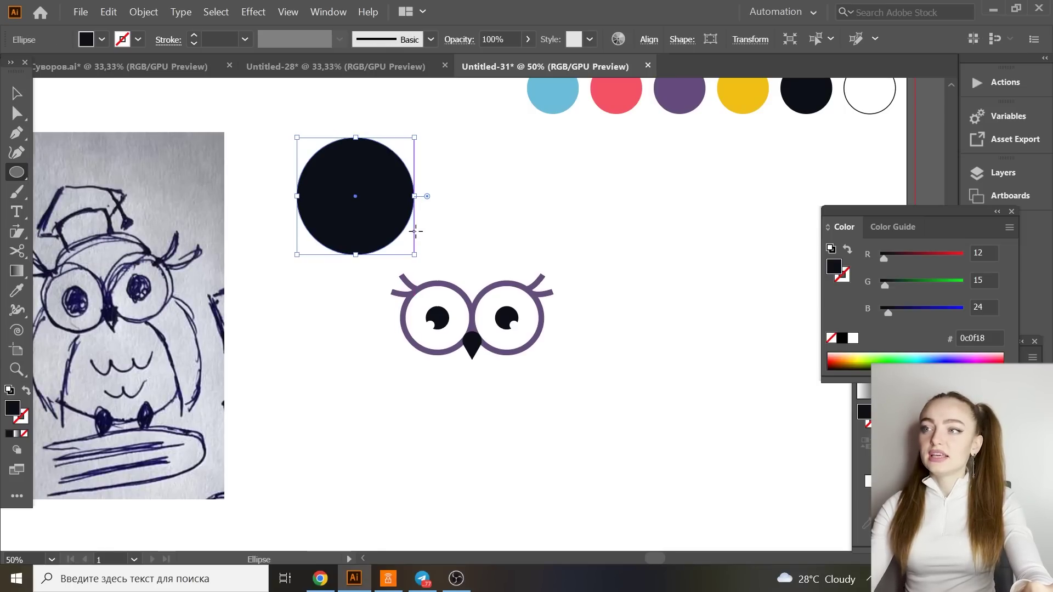
click(16, 93)
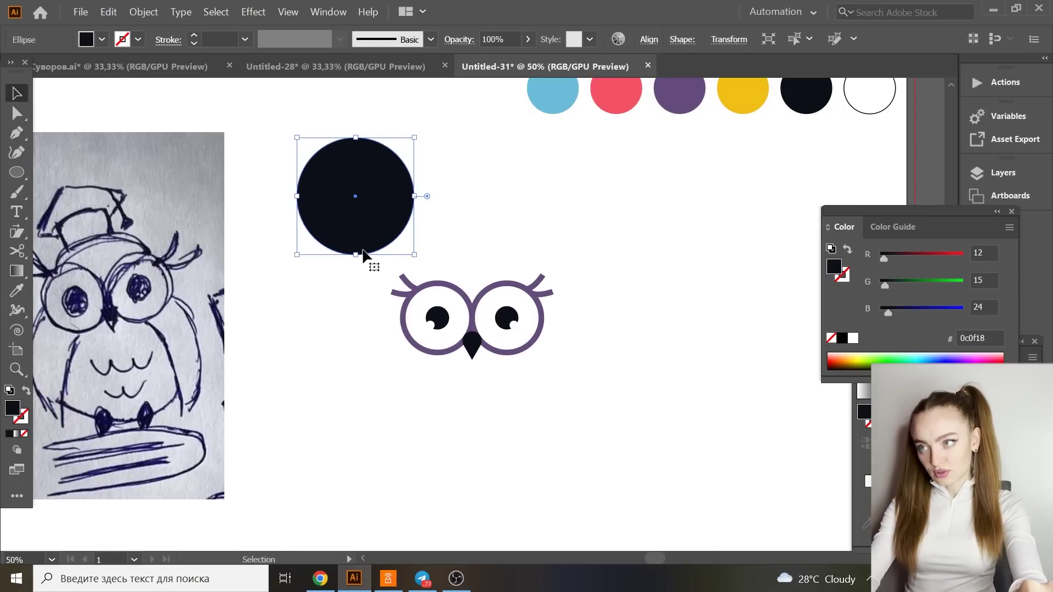
drag(356, 254, 357, 265)
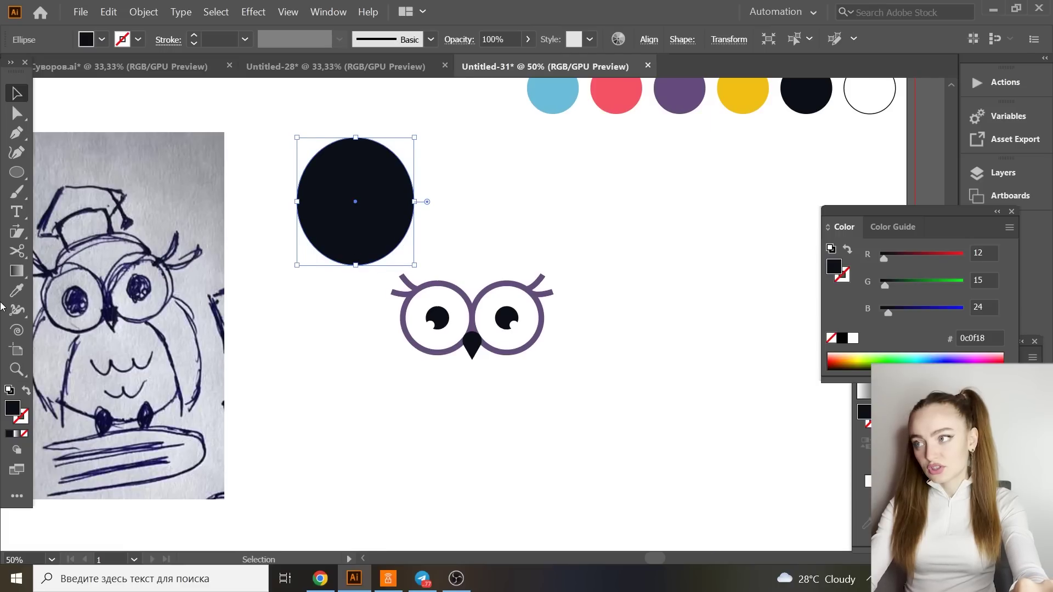
Fill the oval with the sampled yellow, move it over the face, and send it behind the eyes and beak.
click(19, 291)
click(757, 107)
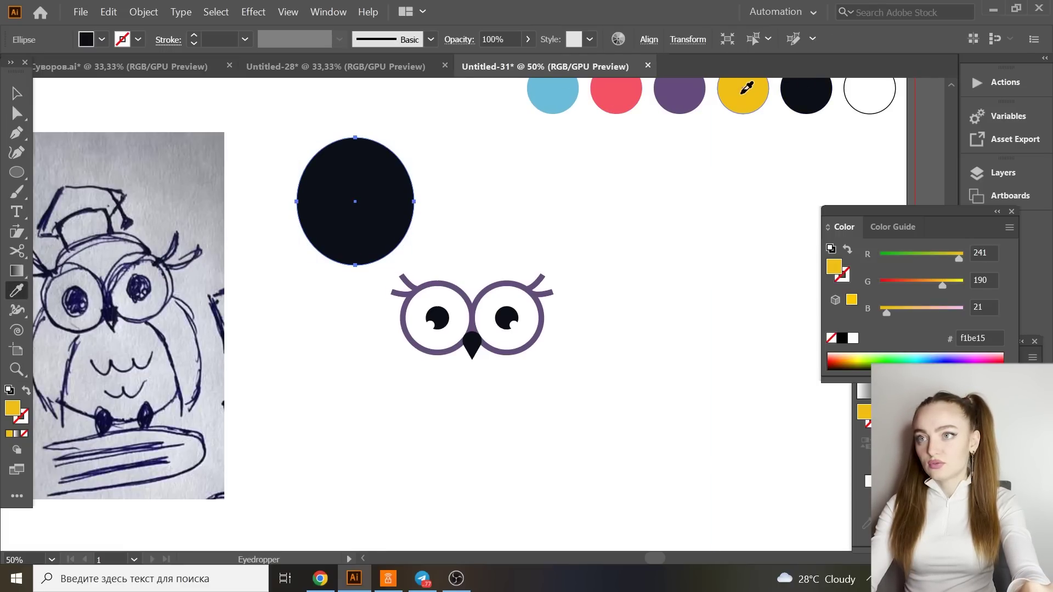
click(15, 96)
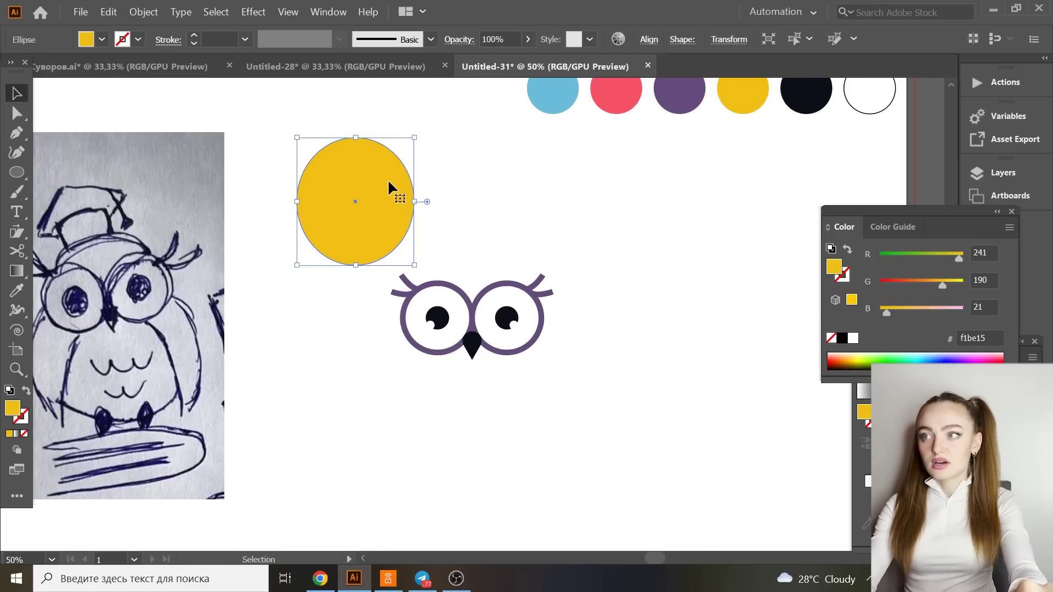
drag(354, 202, 470, 337)
right_click(485, 324)
mouse_move(527, 262)
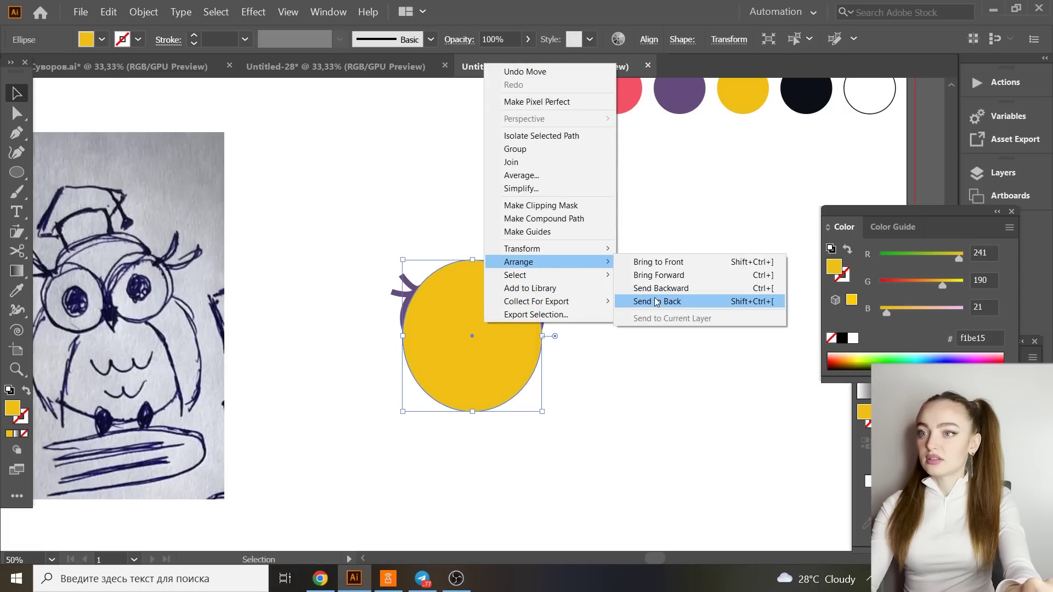
click(642, 301)
click(450, 201)
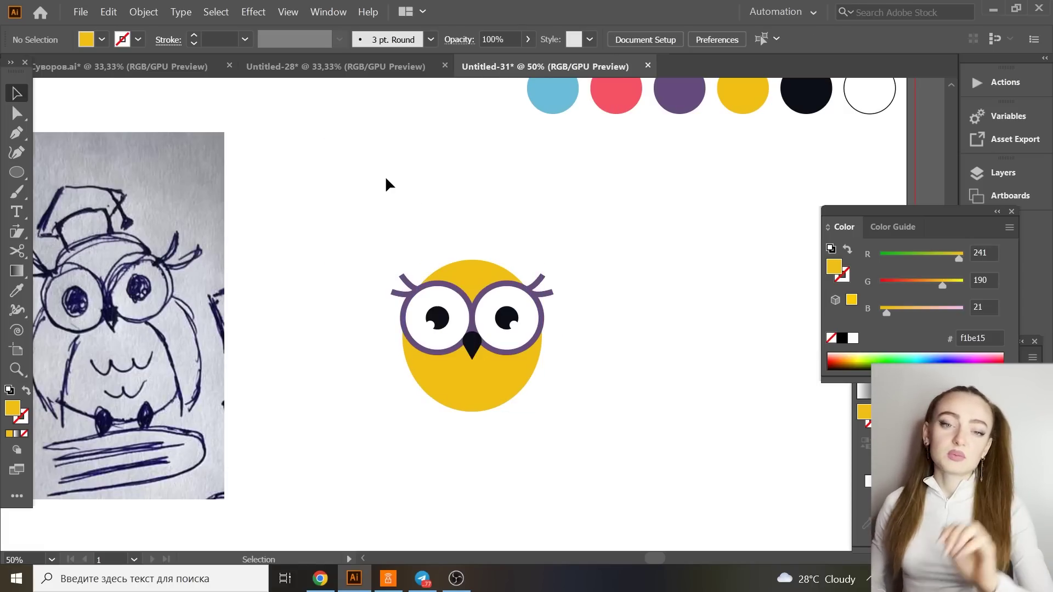
Enlarge the yellow oval to surround the owl's face.
click(476, 405)
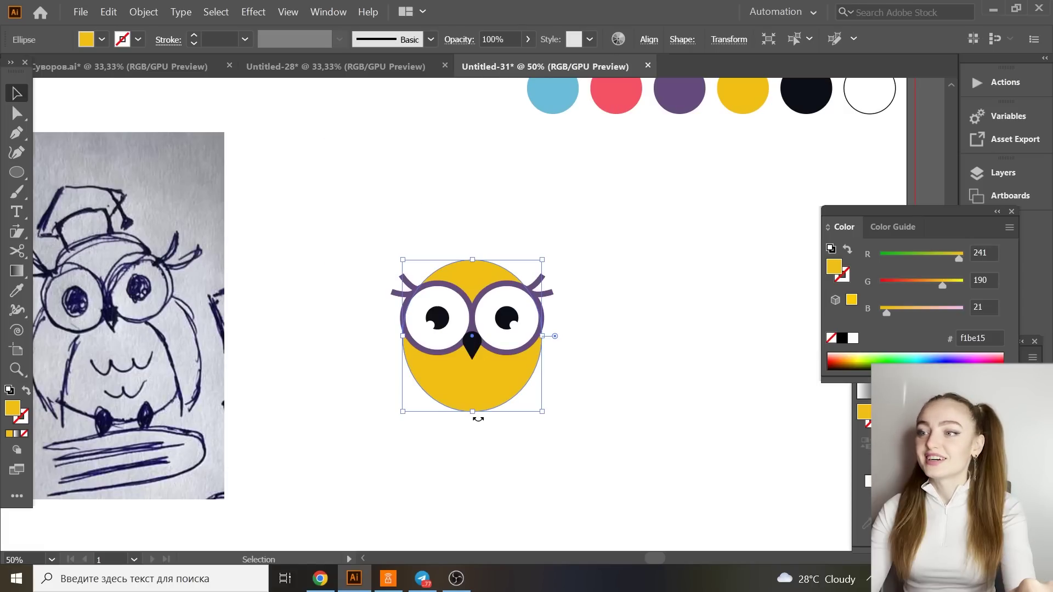
mouse_move(475, 412)
mouse_down()
mouse_move(473, 433)
mouse_move(485, 409)
mouse_up()
click(607, 405)
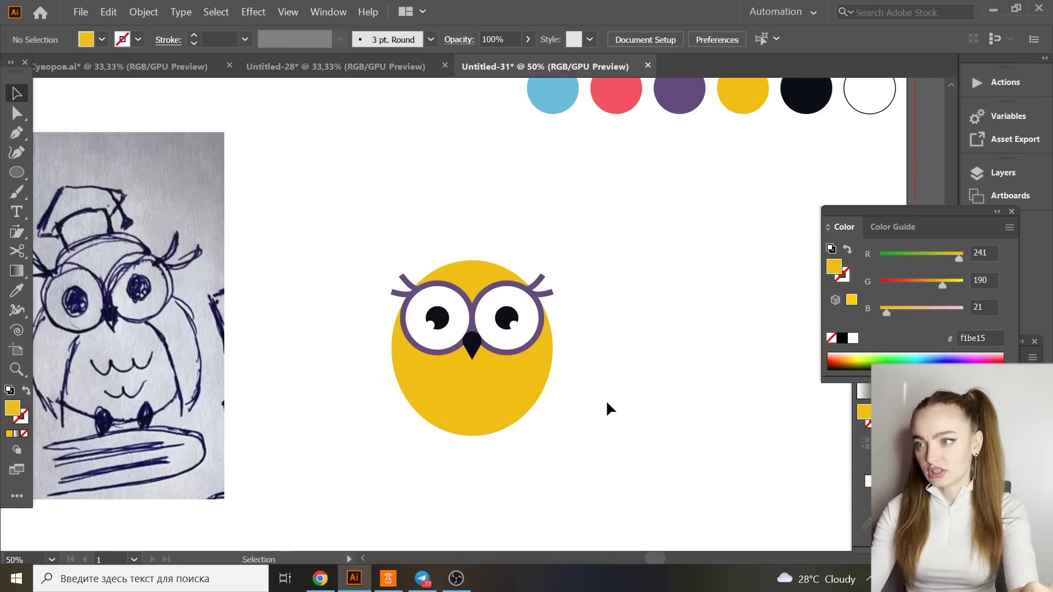
Give the yellow oval a 10 pt purple outline.
click(433, 405)
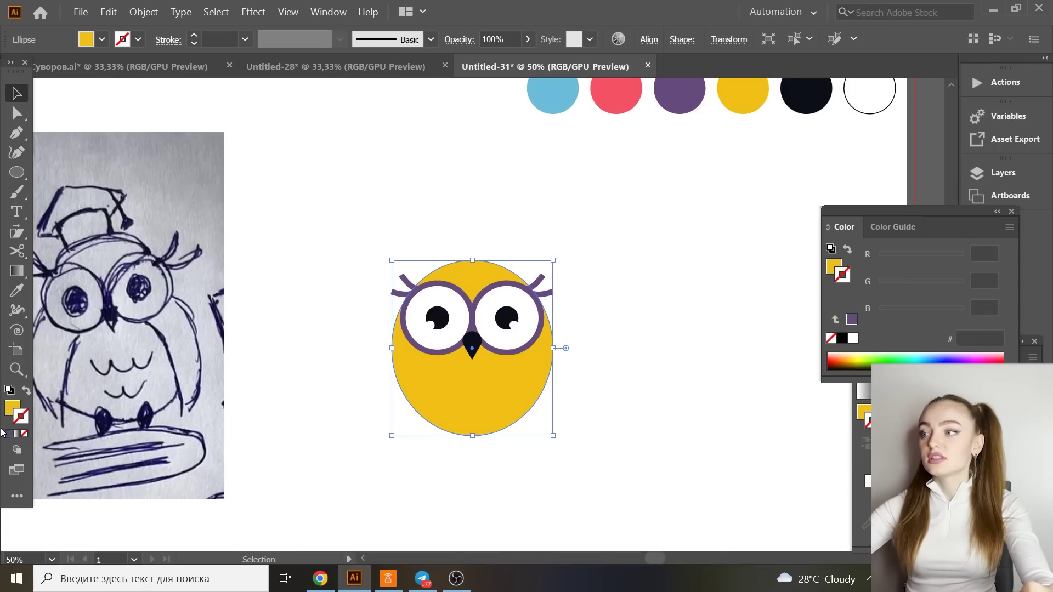
click(8, 447)
click(22, 426)
click(22, 426)
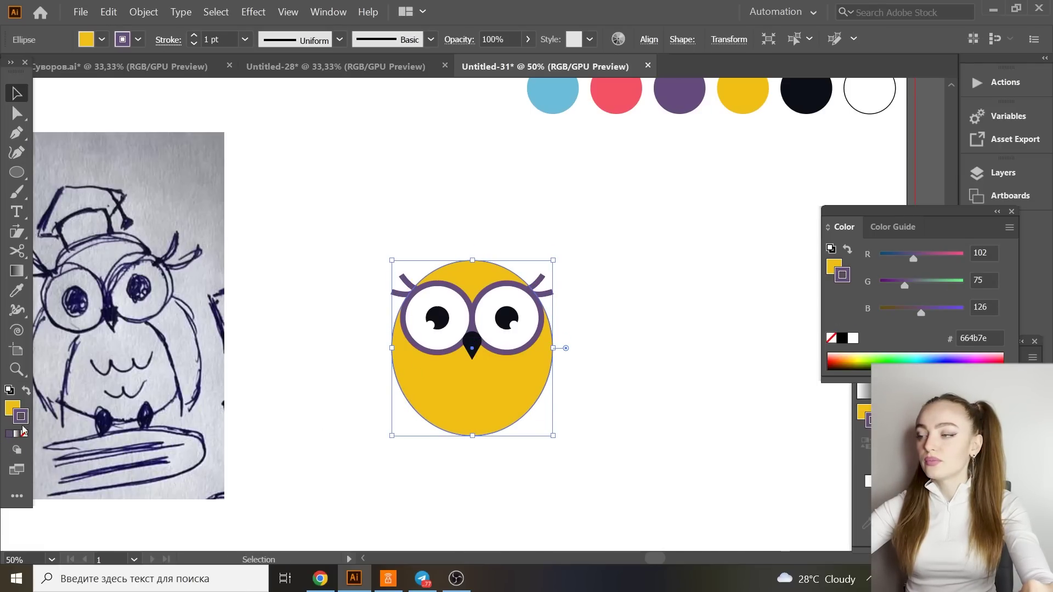
click(244, 39)
click(291, 257)
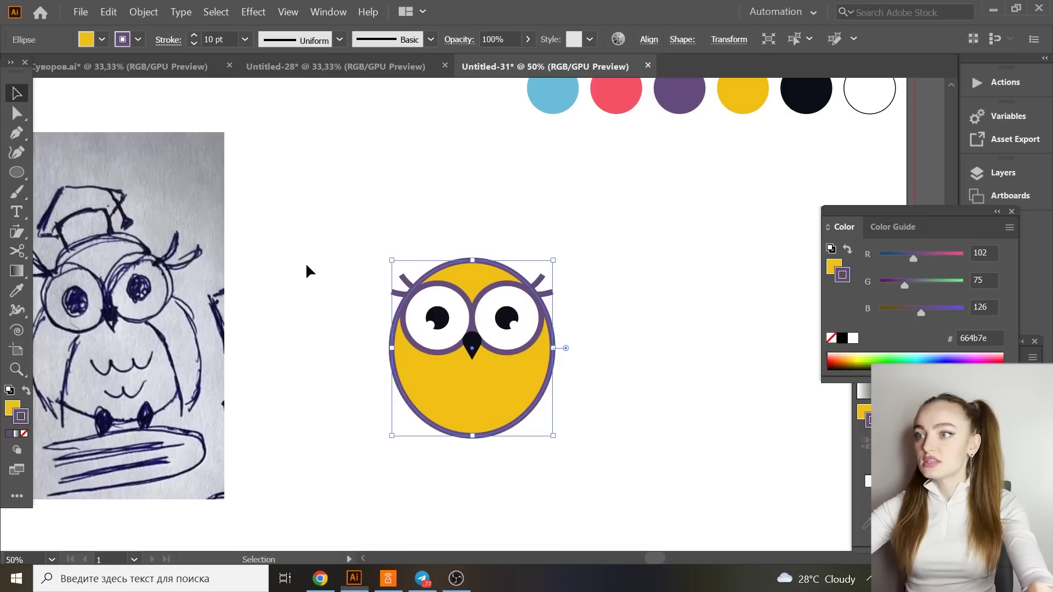
click(366, 243)
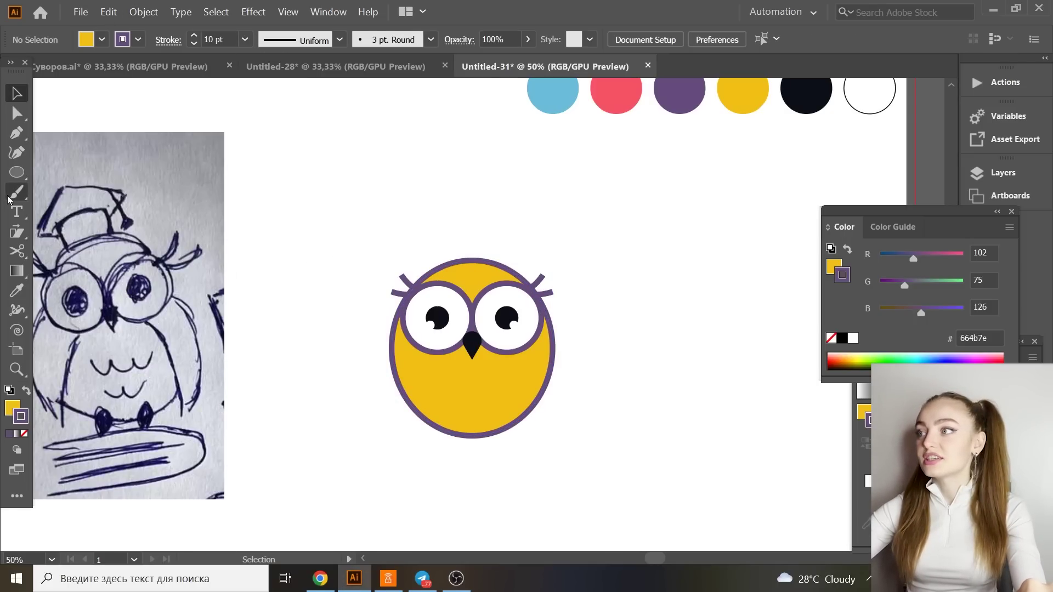
click(17, 172)
Draw a large circle above the owl and place an offset copy slightly higher.
mouse_move(393, 199)
mouse_down()
mouse_move(408, 275)
mouse_move(390, 239)
mouse_move(417, 266)
mouse_move(404, 281)
mouse_up()
click(17, 94)
click(265, 235)
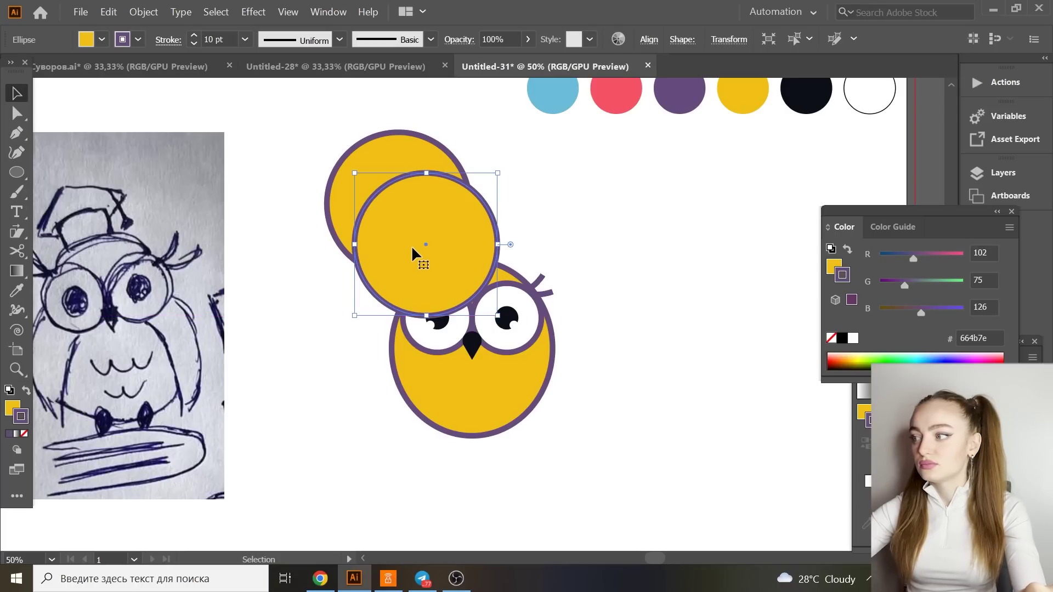
drag(411, 245, 412, 236)
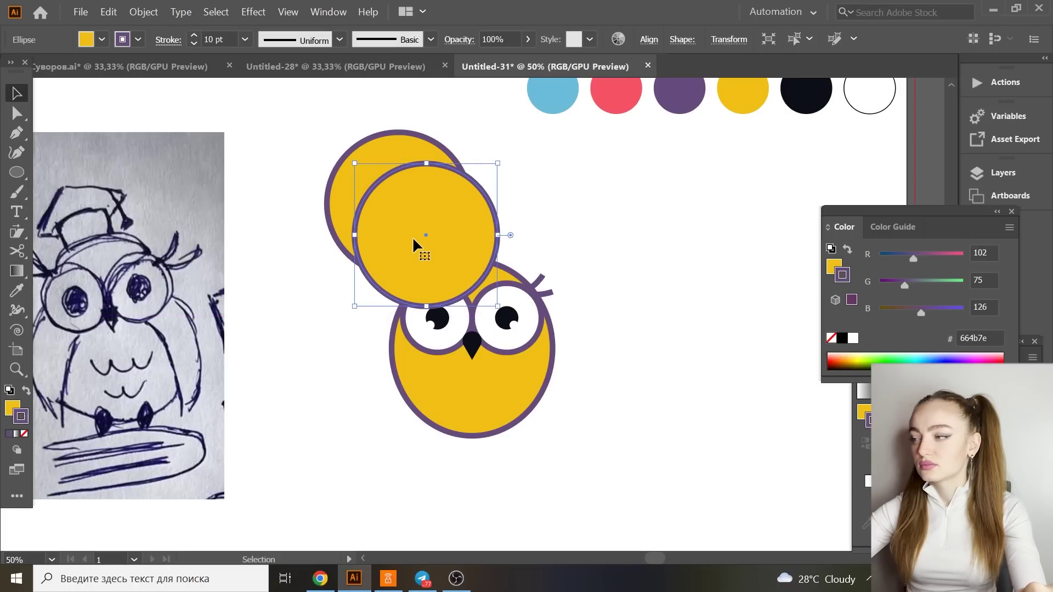
Alt-drag a copy of the eye group onto the circles and select it together with both circles.
ctrl+click(442, 355)
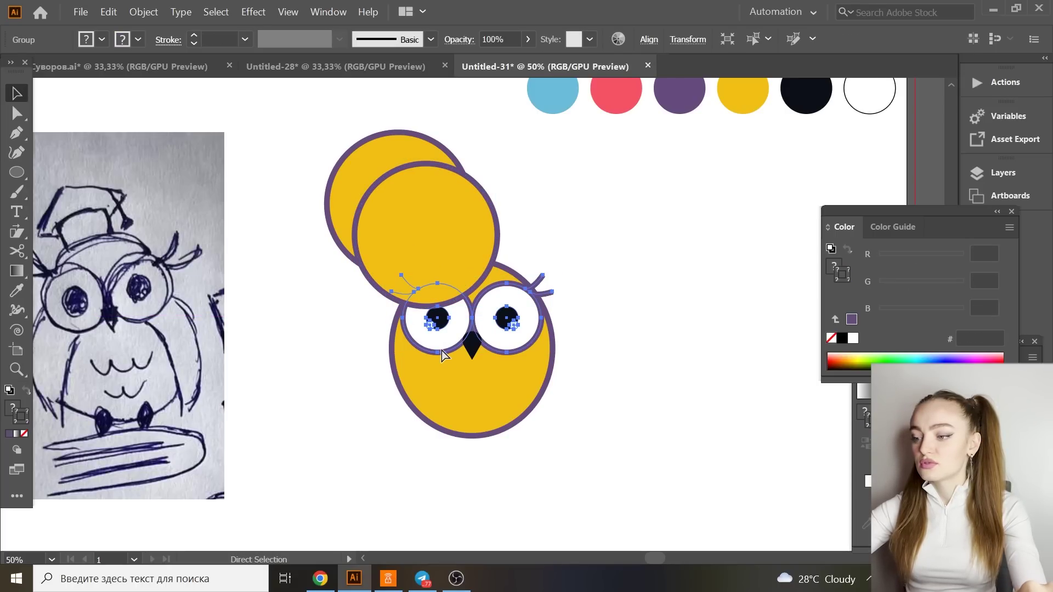
drag(438, 328, 382, 167)
drag(382, 167, 385, 165)
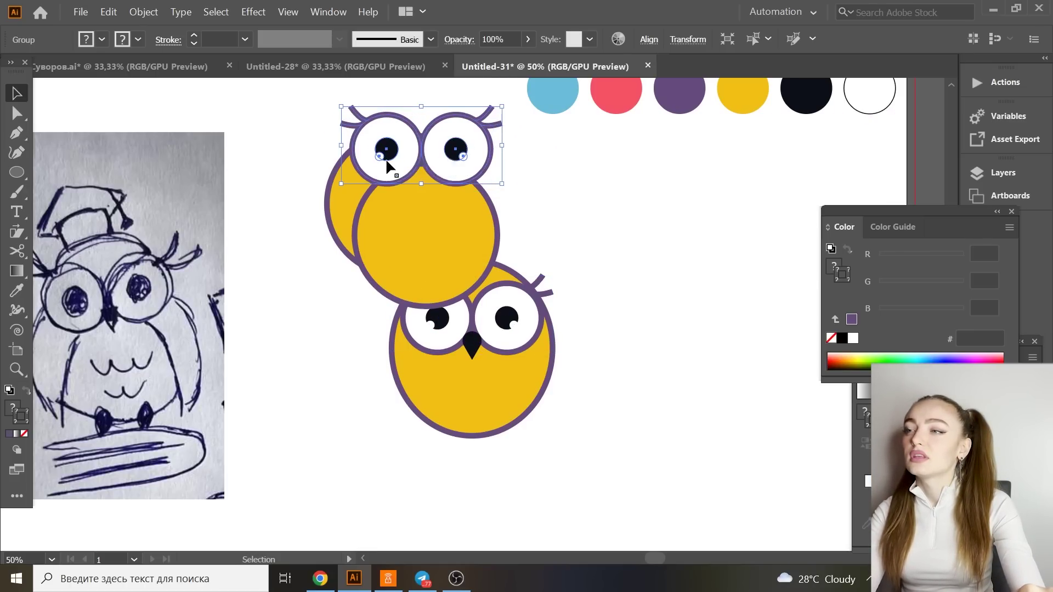
shift+click(379, 223)
shift+click(353, 192)
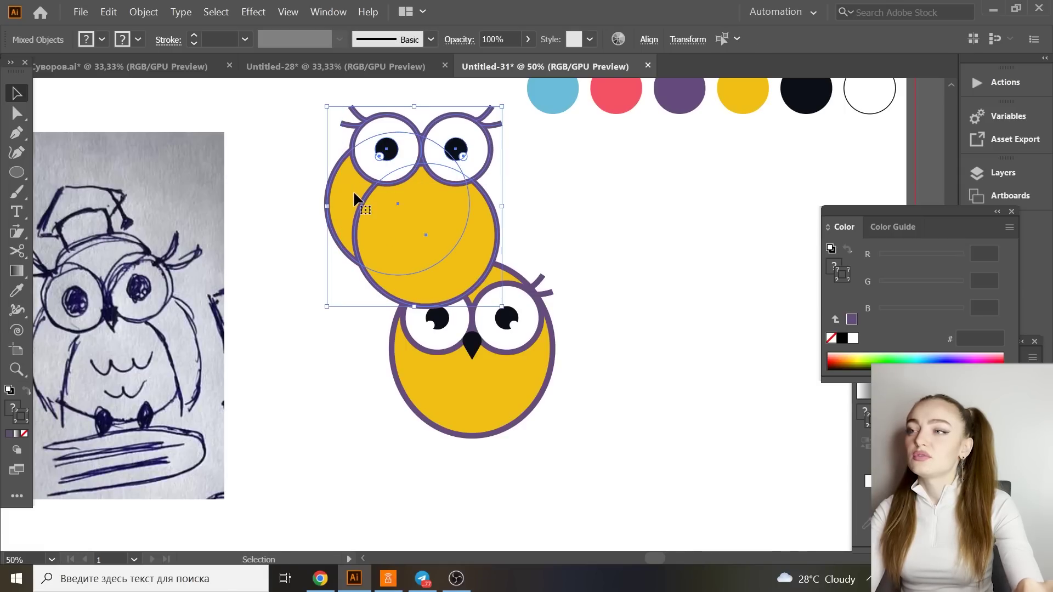
Divide the overlapping shapes with Pathfinder and ungroup the resulting pieces.
click(328, 12)
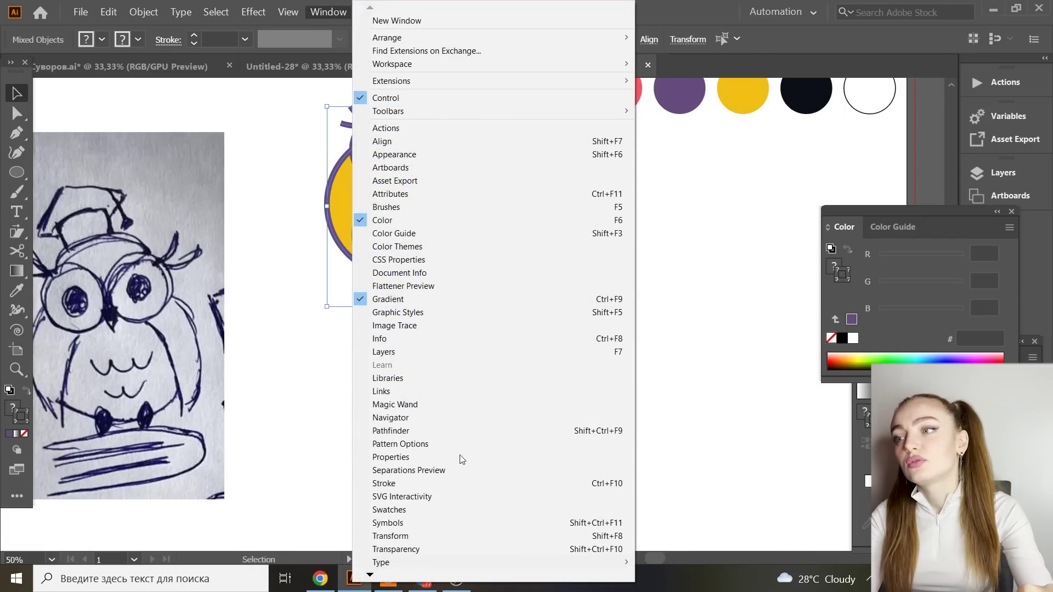
click(465, 431)
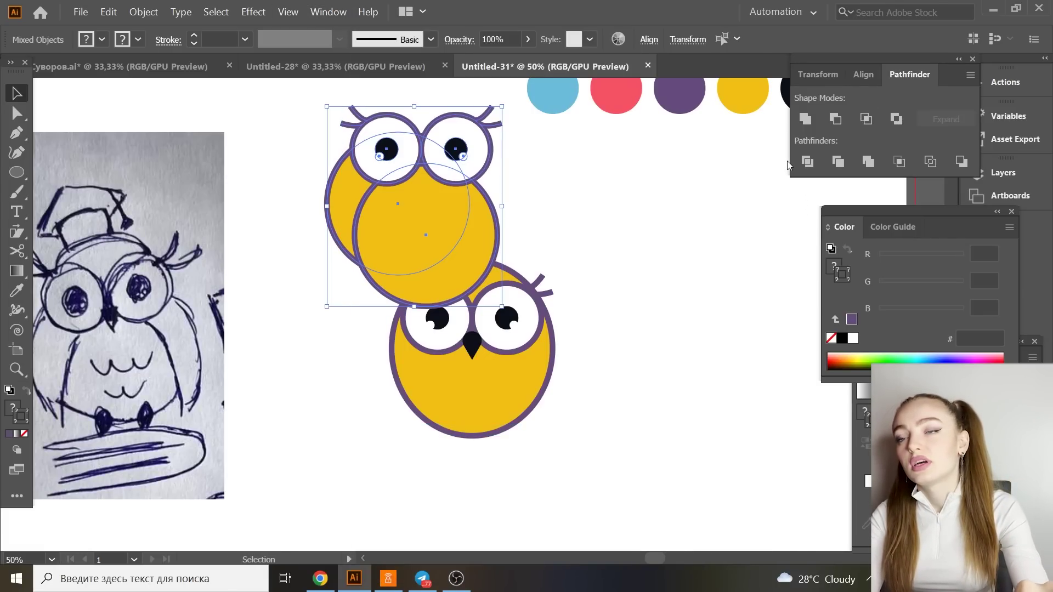
right_click(573, 174)
click(816, 170)
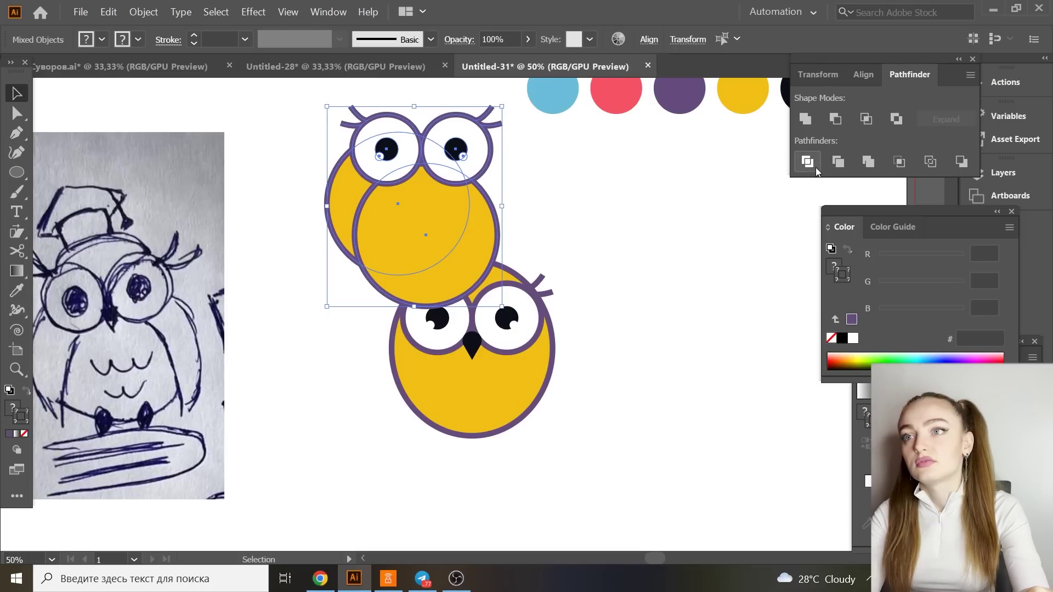
right_click(420, 202)
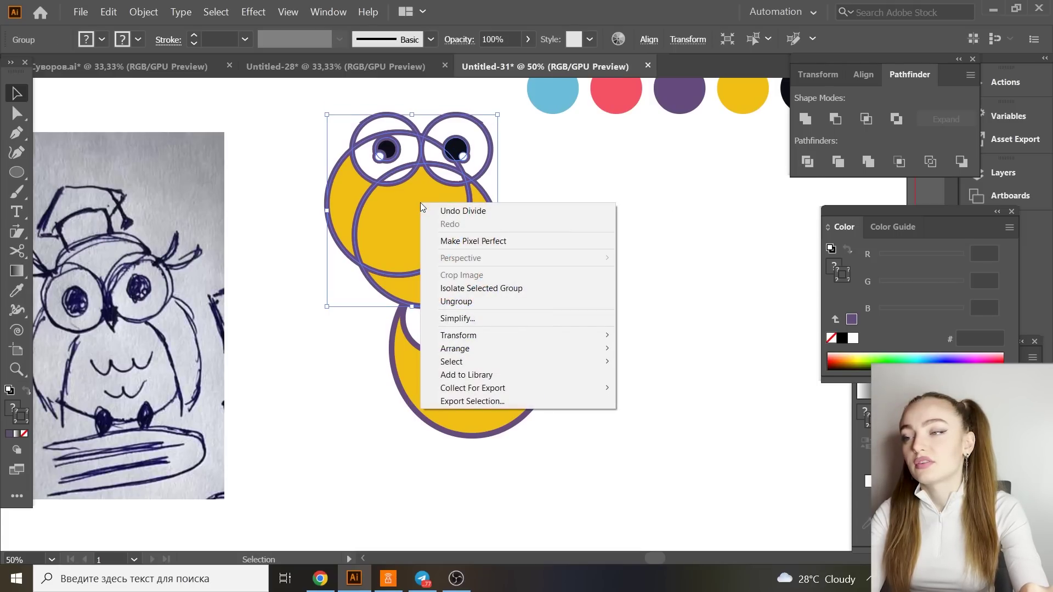
click(470, 301)
Delete the unwanted eye and circle pieces and move the crescent down beside the owl.
shift+click(347, 192)
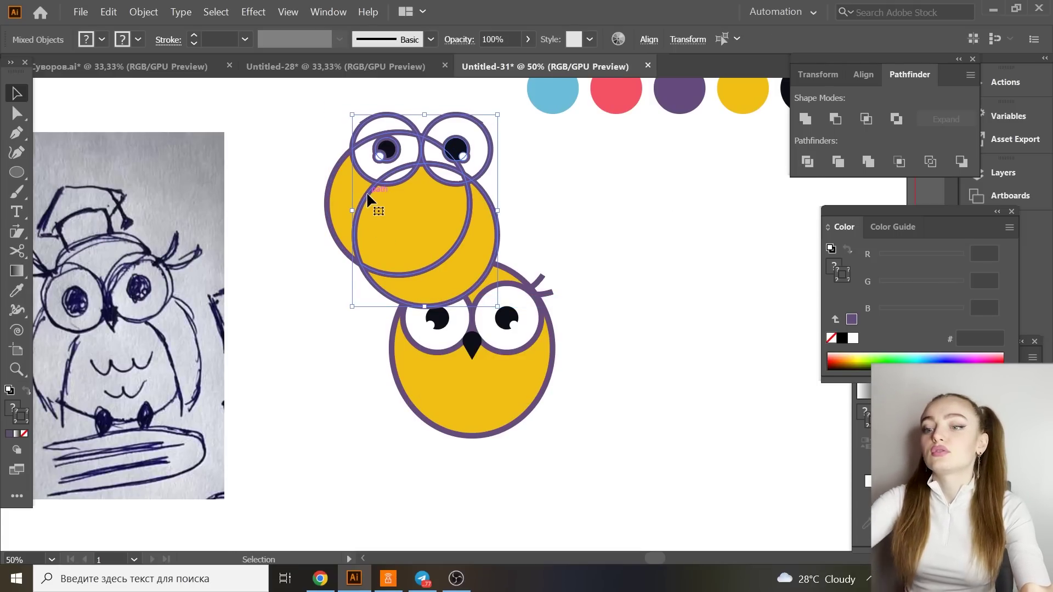
key(Delete)
drag(364, 186, 406, 351)
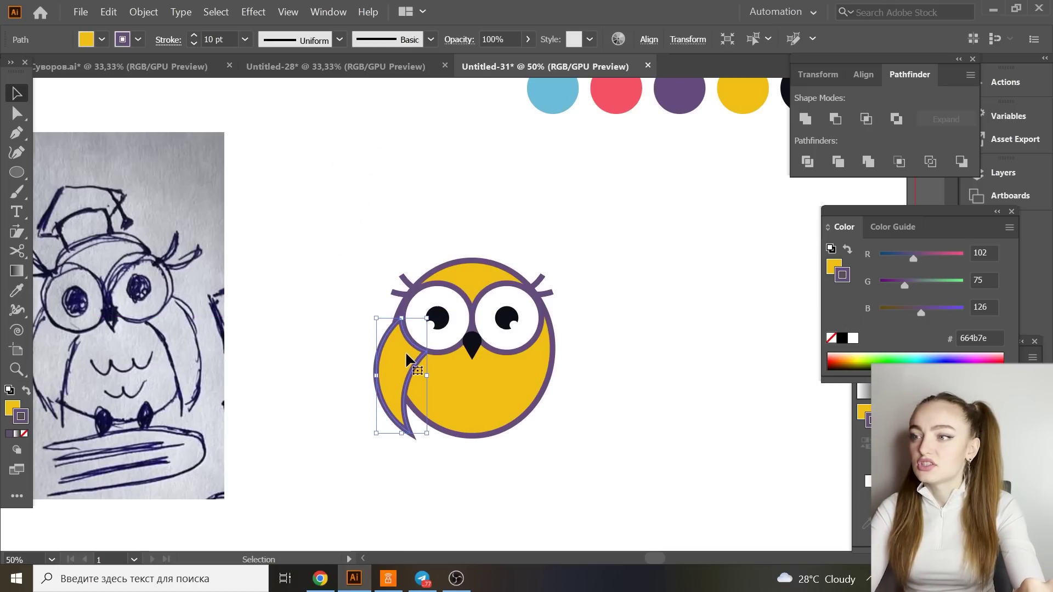
Give the crescent wing the red swatch fill and a 10 pt purple outline.
mouse_move(398, 370)
mouse_down()
mouse_move(403, 357)
mouse_move(437, 367)
mouse_move(400, 360)
mouse_up()
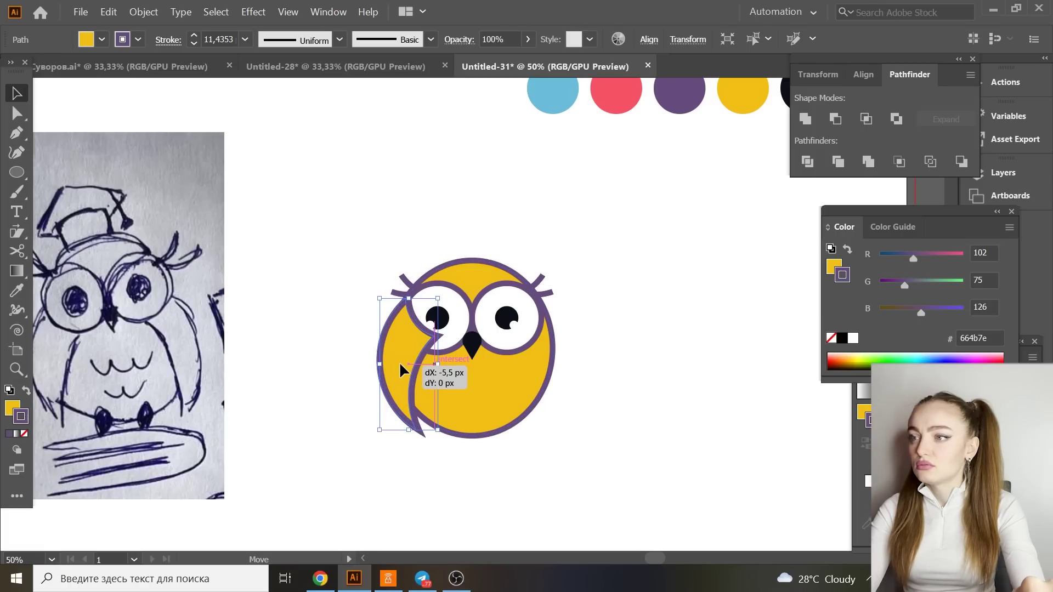
click(16, 295)
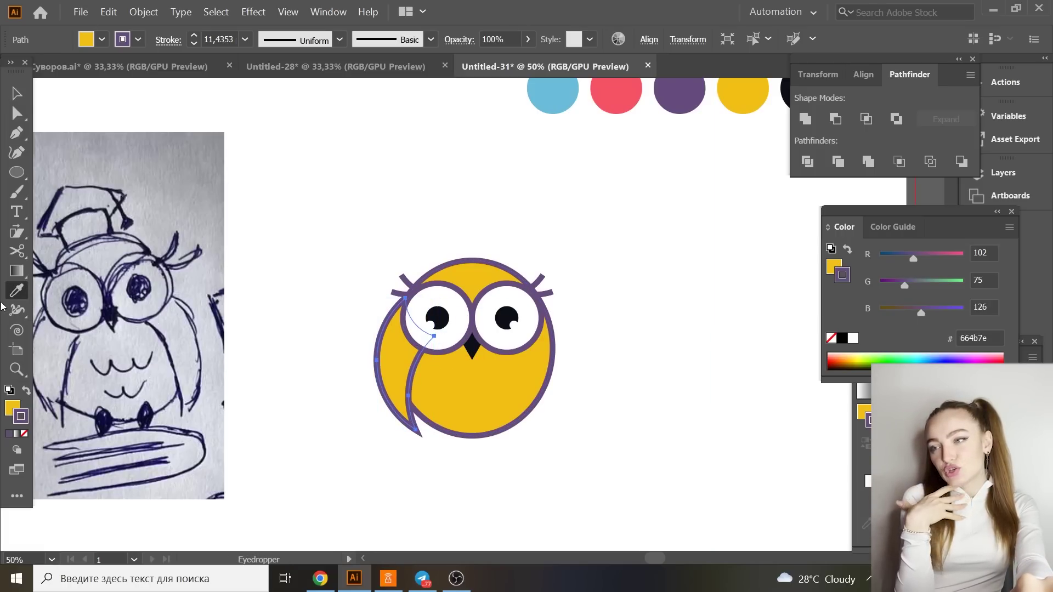
click(621, 98)
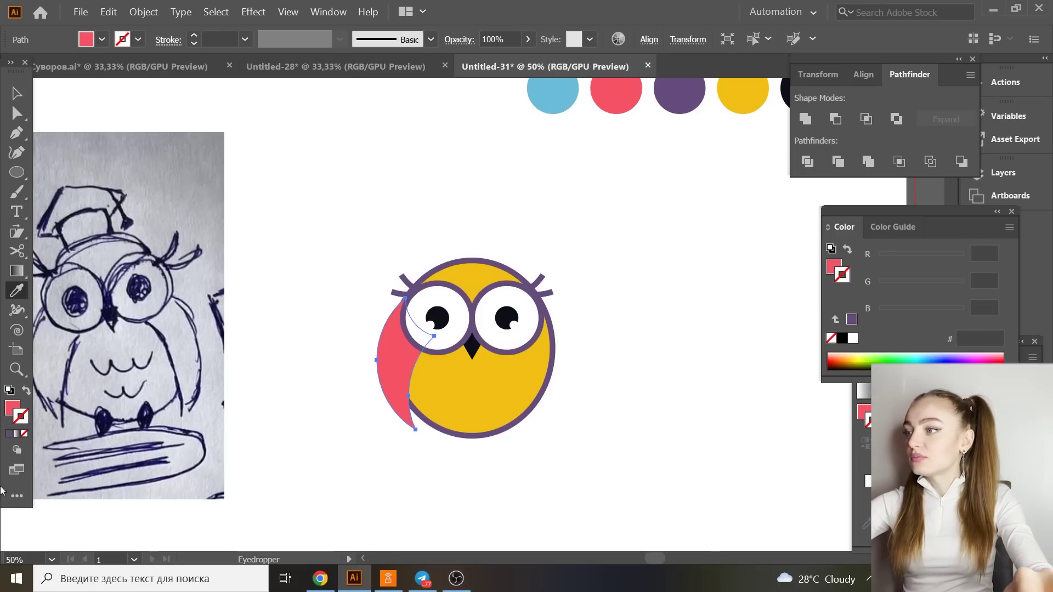
click(10, 434)
click(247, 44)
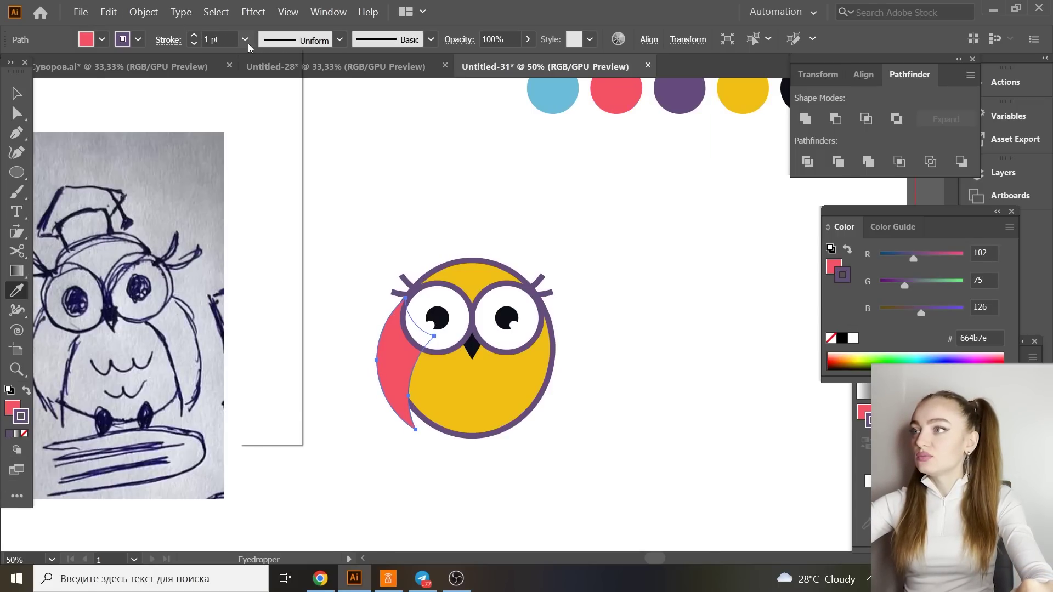
click(272, 269)
key(v)
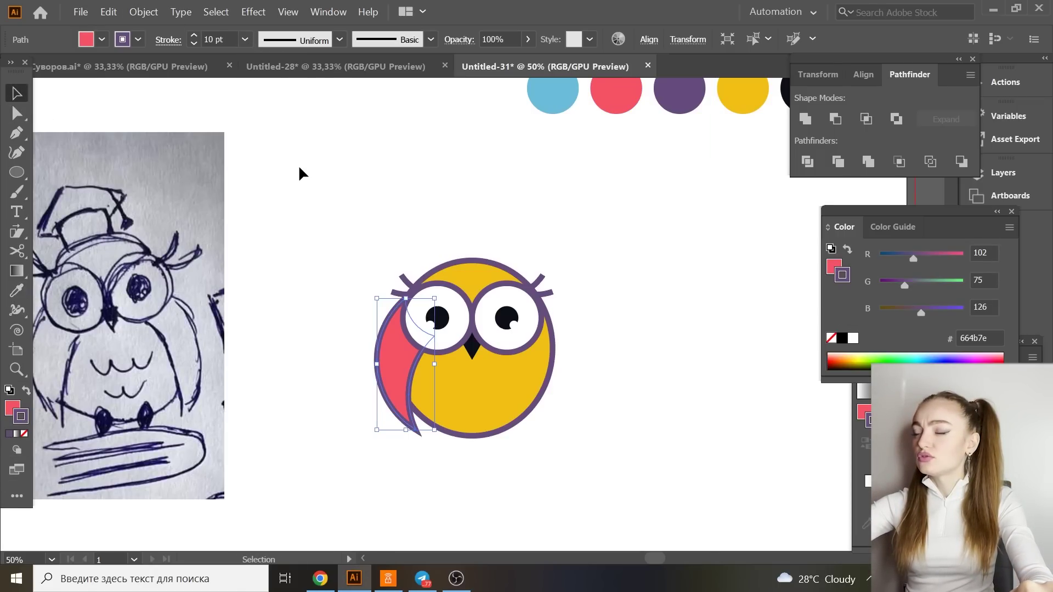
click(299, 168)
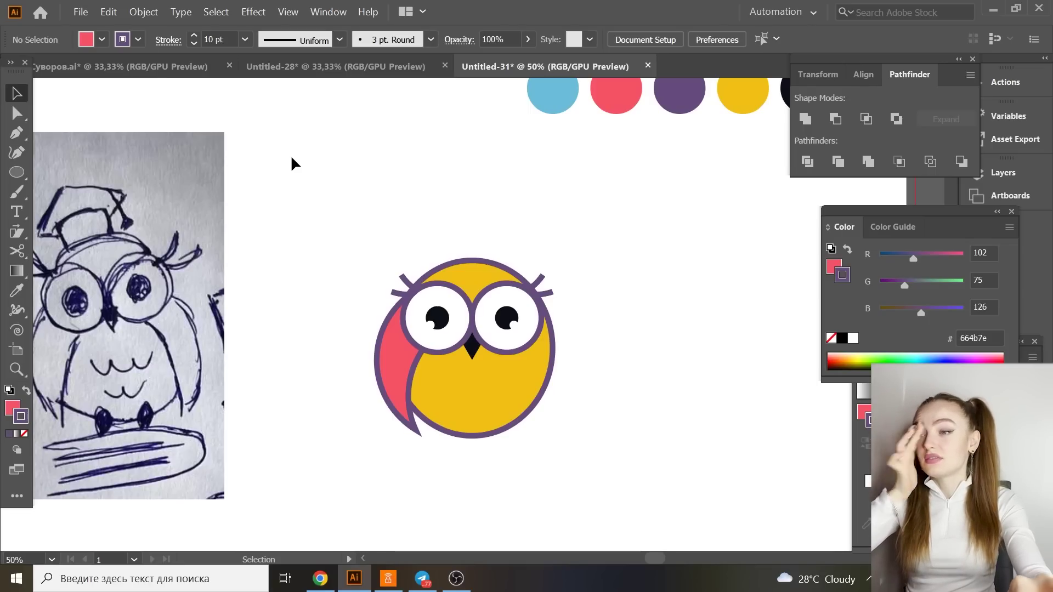
Rescale and tilt the red wing to follow the body's curve.
click(405, 367)
drag(423, 441, 418, 424)
click(299, 320)
click(424, 382)
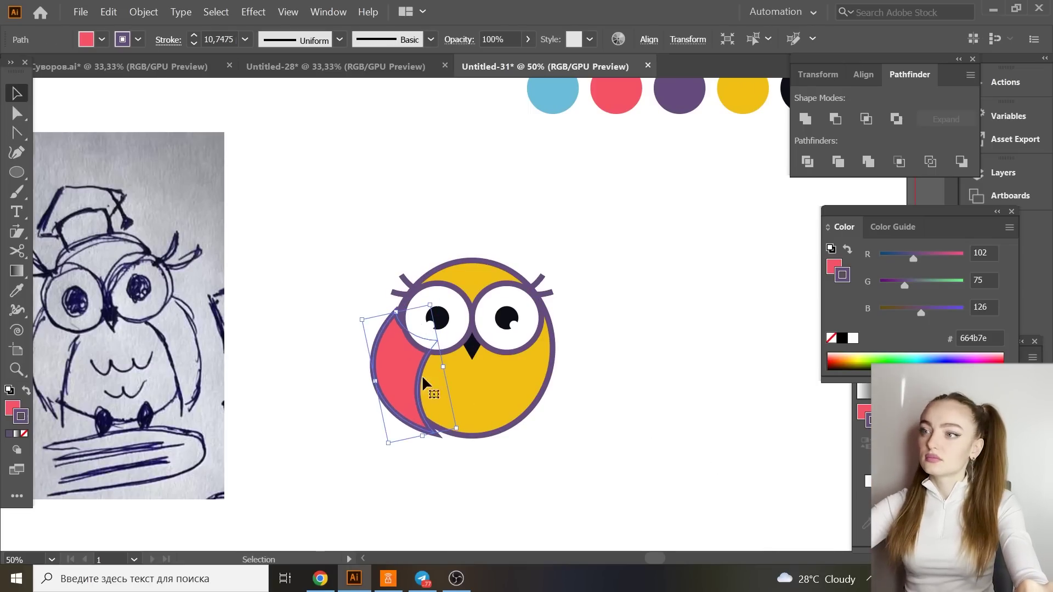
click(390, 277)
click(406, 378)
drag(430, 305, 441, 300)
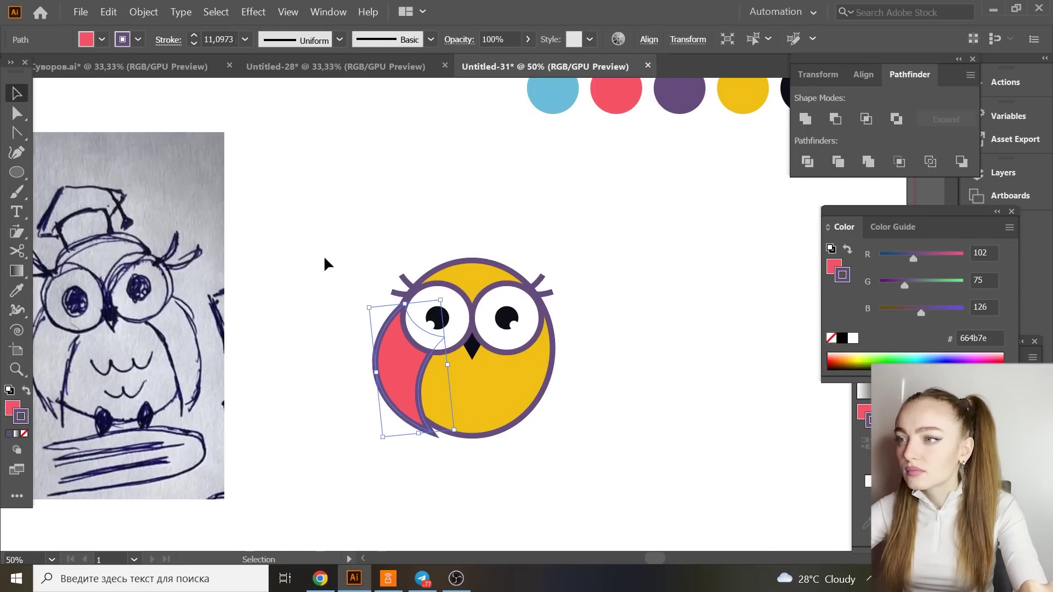
Reflect a copy of the wing onto the owl's right side and narrow both wings.
right_click(466, 434)
click(522, 334)
click(574, 367)
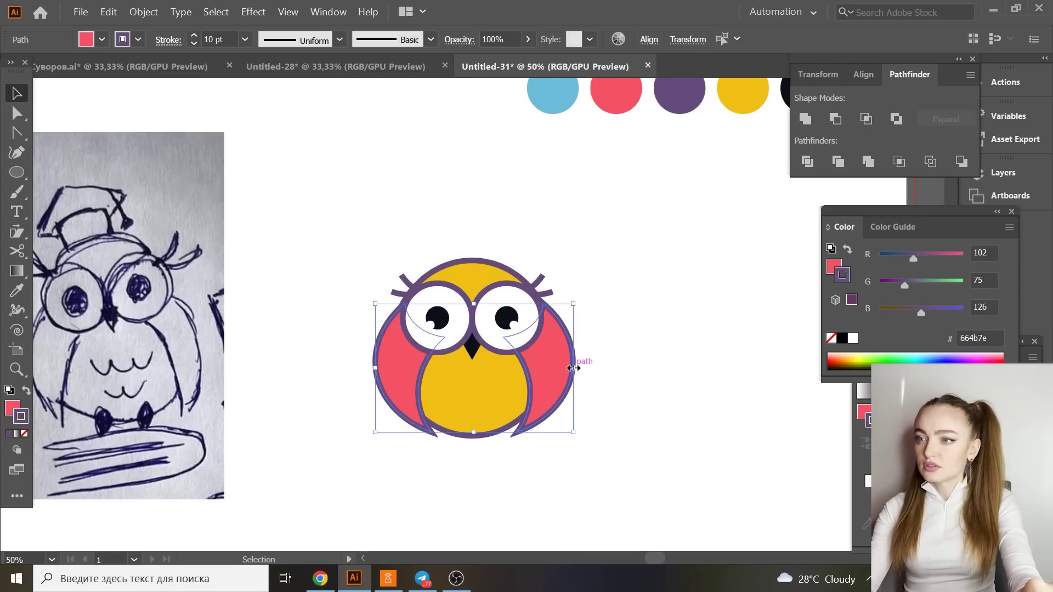
drag(573, 367, 563, 367)
click(658, 329)
click(472, 263)
click(427, 273)
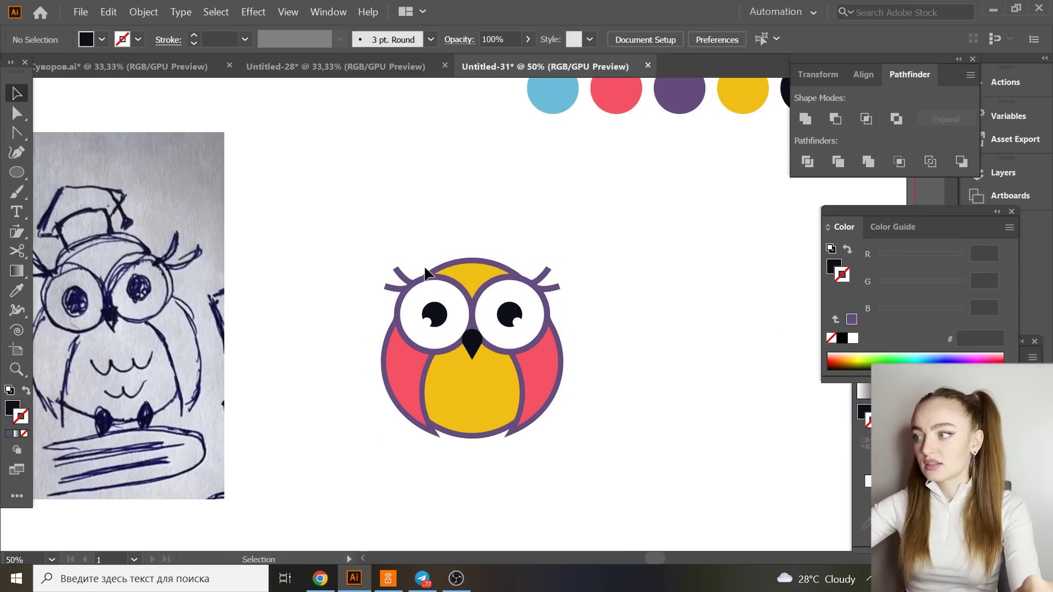
Draw a dark rectangle above the owl and curve its top and bottom edges upward.
click(17, 172)
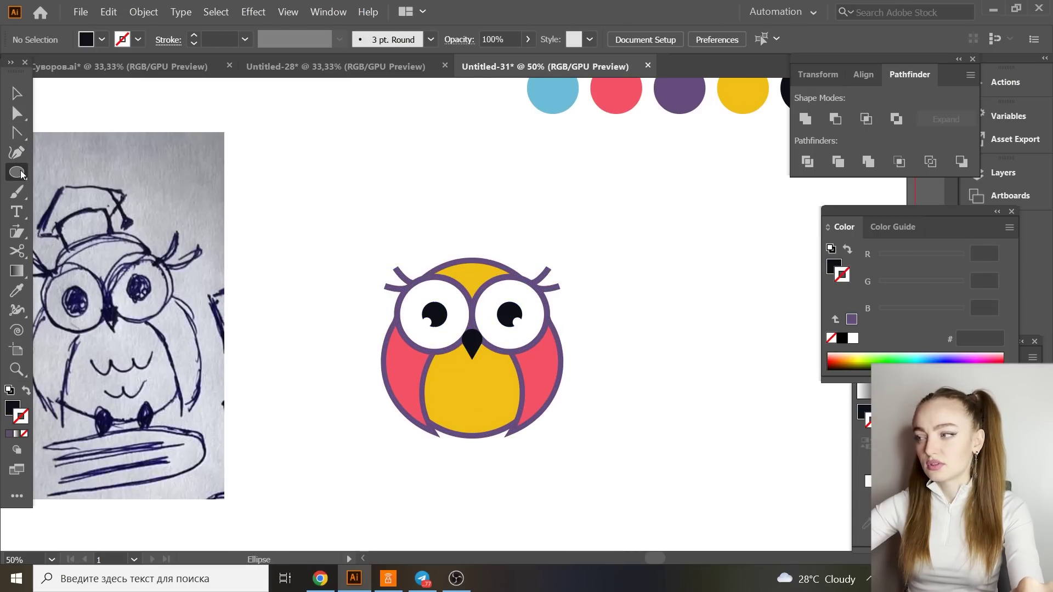
click(64, 173)
drag(289, 139, 430, 228)
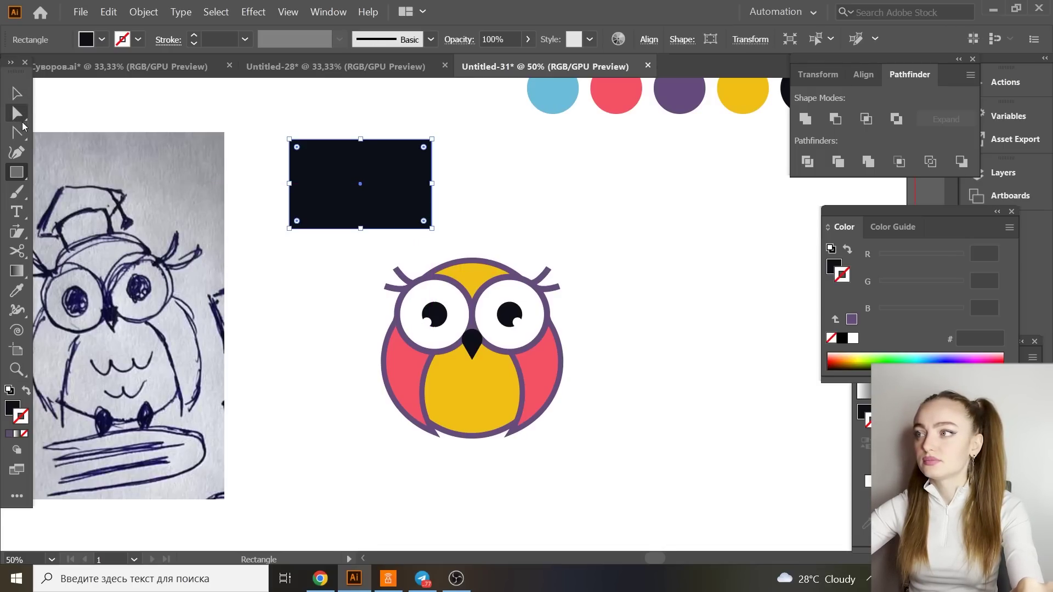
drag(16, 132, 83, 154)
click(103, 158)
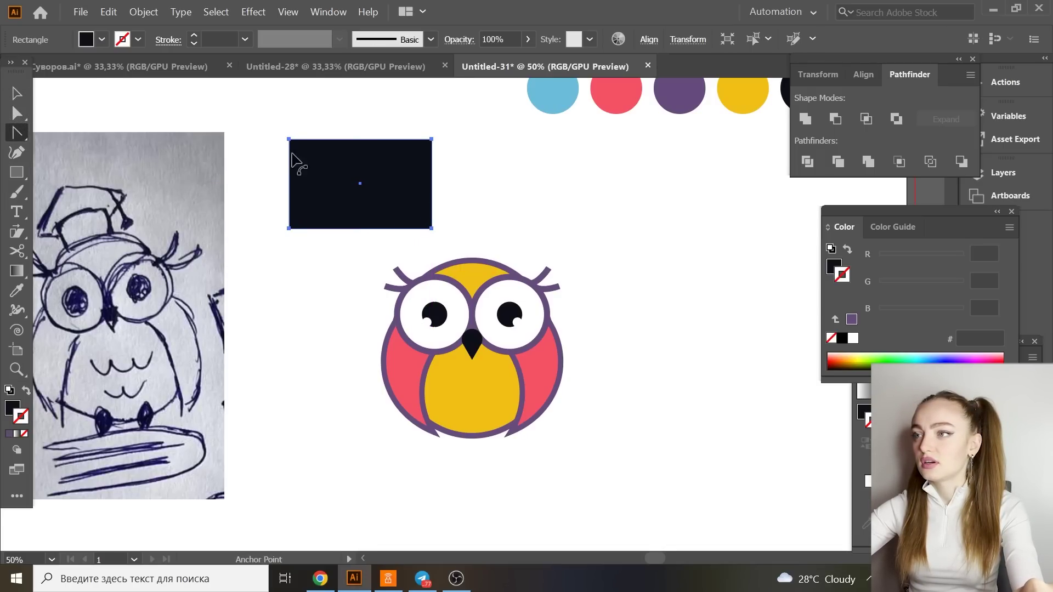
drag(355, 139, 364, 134)
drag(360, 228, 360, 217)
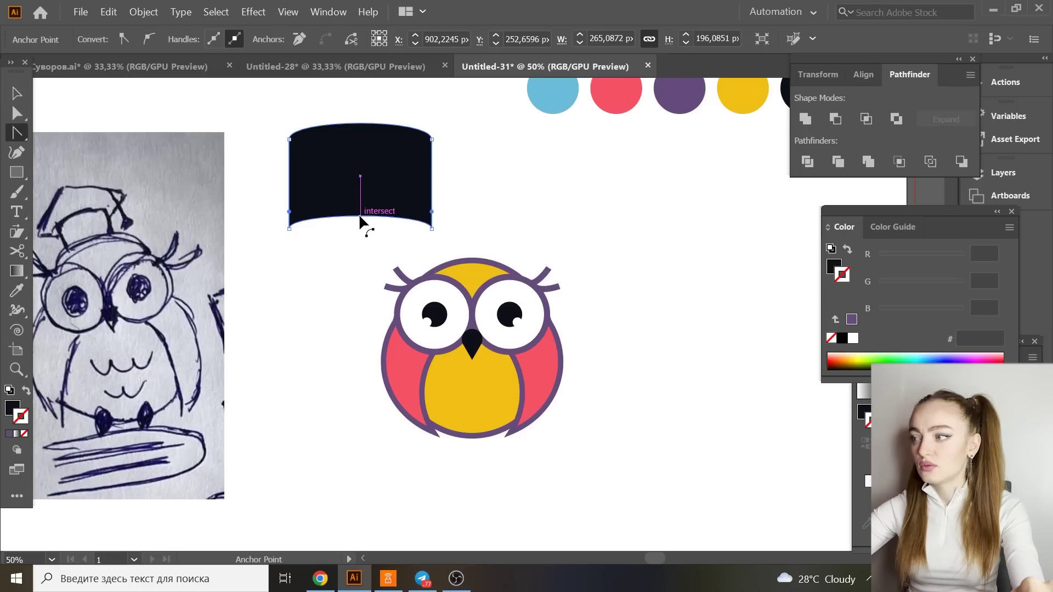
Make a flattened three-point star triangle, reflect-copy it, and group both into a diamond.
drag(16, 172, 65, 238)
scroll(230, 312, down, 3)
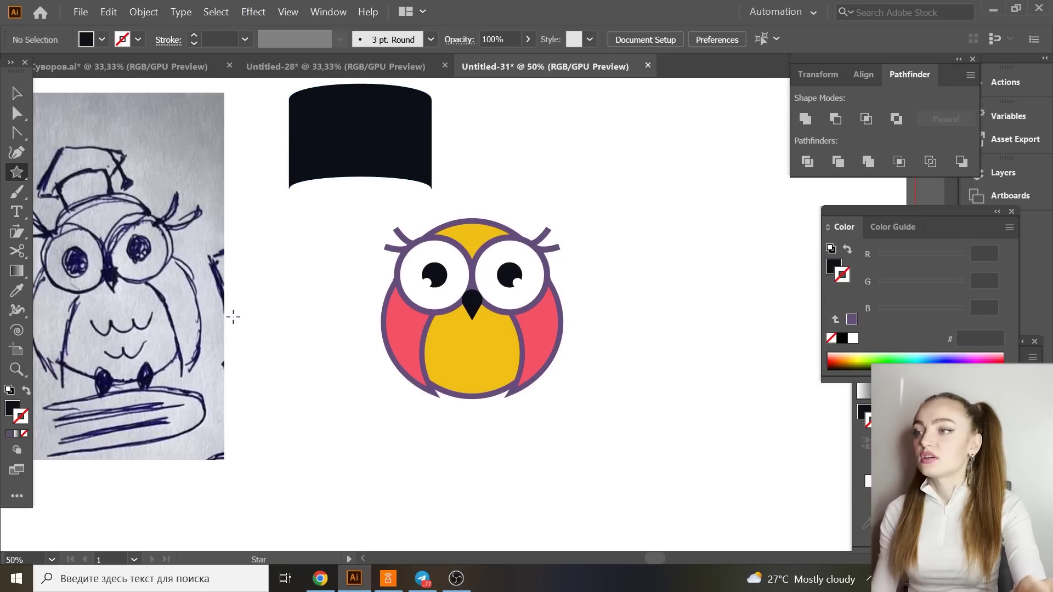
drag(353, 396, 427, 438)
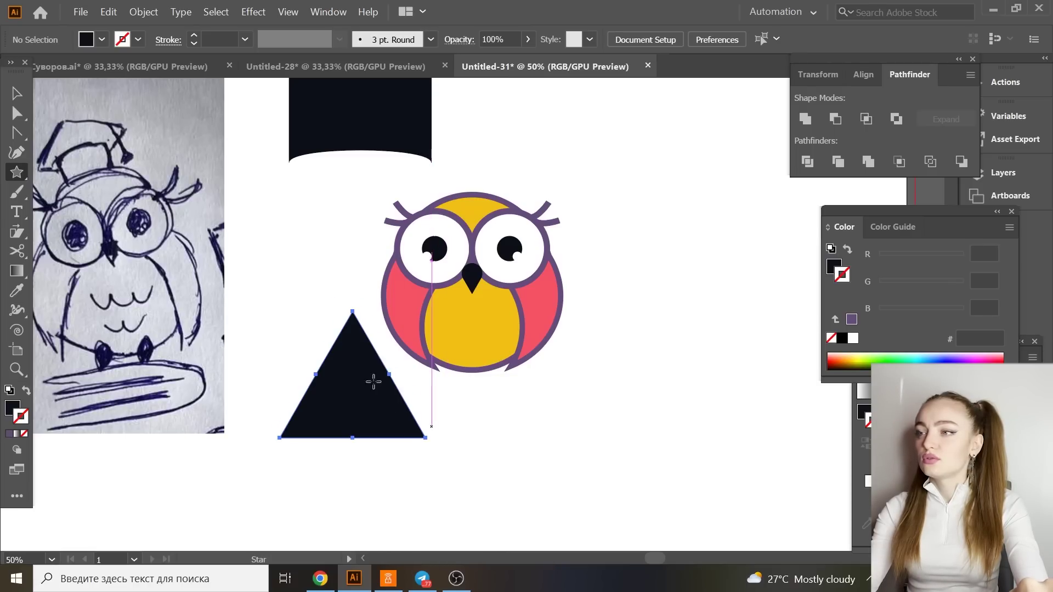
key(v)
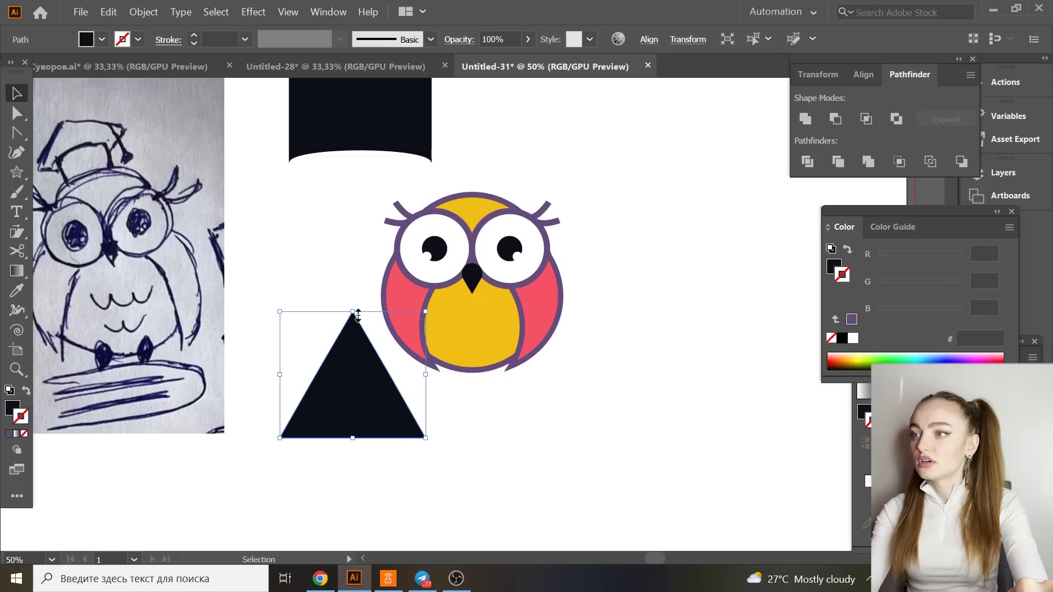
drag(357, 314, 384, 455)
right_click(361, 406)
key(Escape)
key(ctrl+g)
Move the diamond onto the cap, send it behind the band, colour it purple, and ungroup it.
scroll(419, 446, up, 3)
drag(428, 508, 393, 132)
right_click(390, 131)
click(609, 320)
click(84, 90)
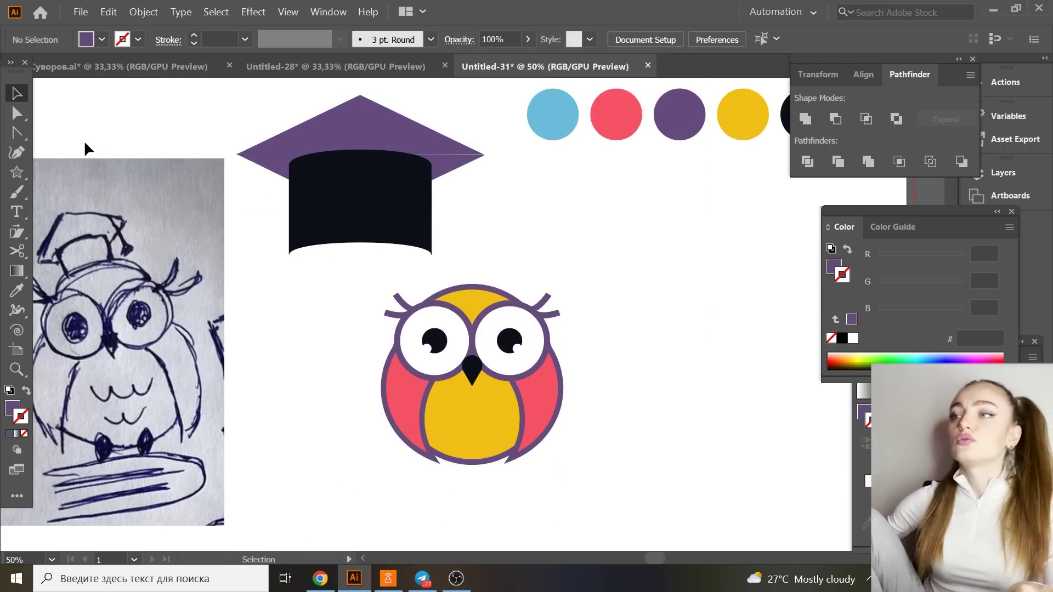
scroll(126, 208, up, 2)
right_click(389, 176)
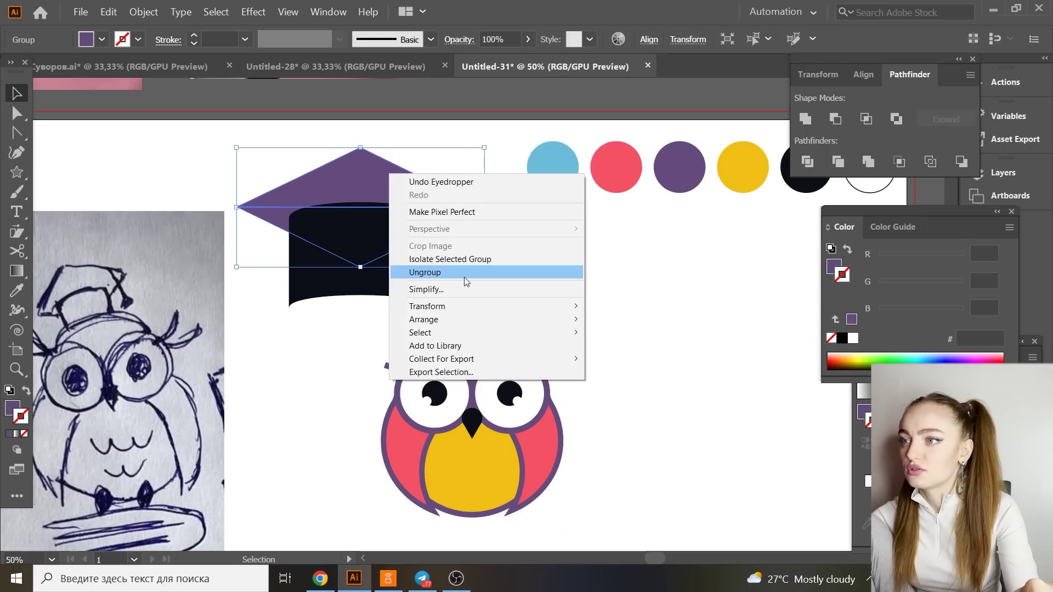
click(464, 272)
Nudge the purple diamond down onto the band and shorten the dark band's height.
key(ctrl+plus)
key(ctrl+plus)
key(ctrl+plus)
key(ctrl+plus)
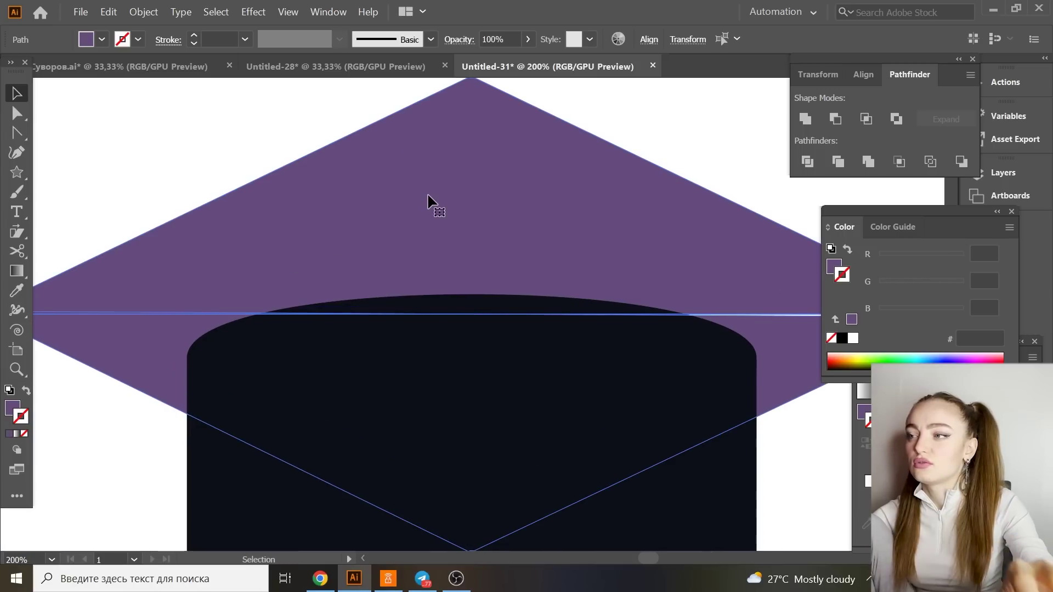
click(302, 135)
drag(423, 199, 422, 203)
key(ctrl+0)
click(463, 336)
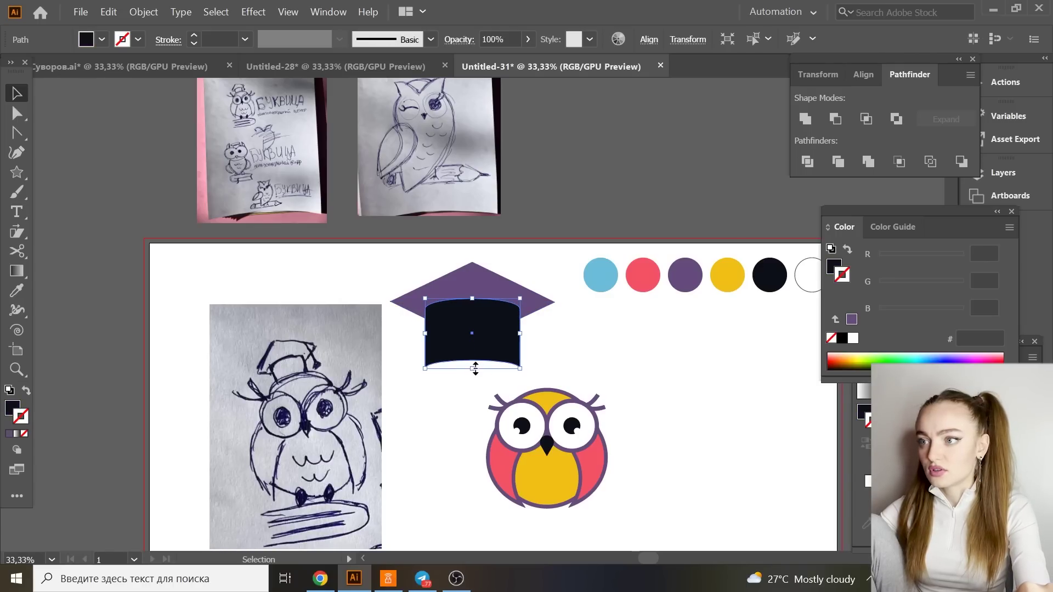
drag(473, 367, 475, 362)
Draw a curved yellow-outlined tassel from the cap's right corner toward the owl's head.
click(386, 217)
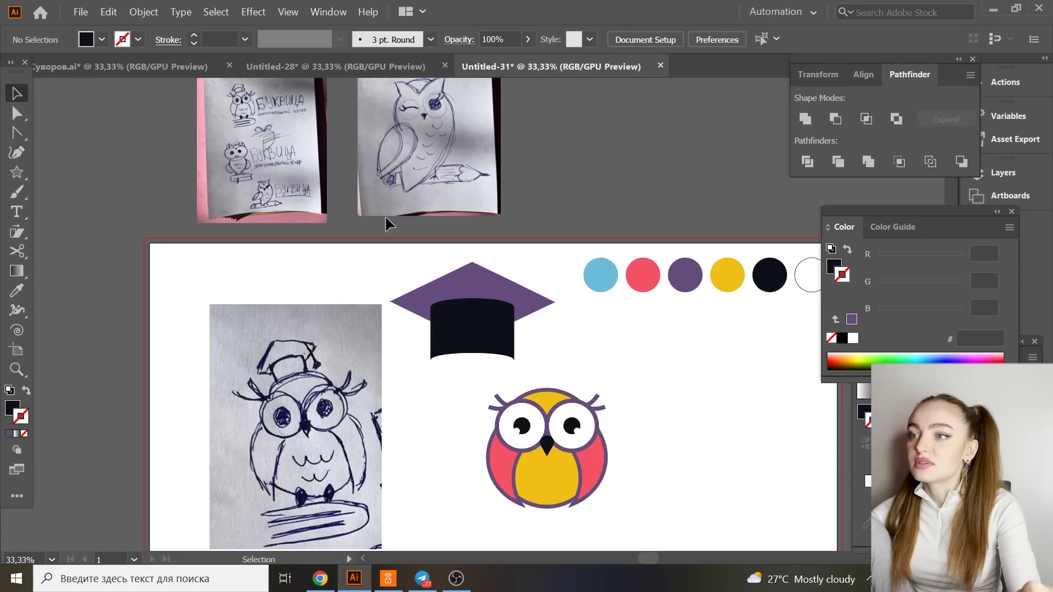
click(14, 140)
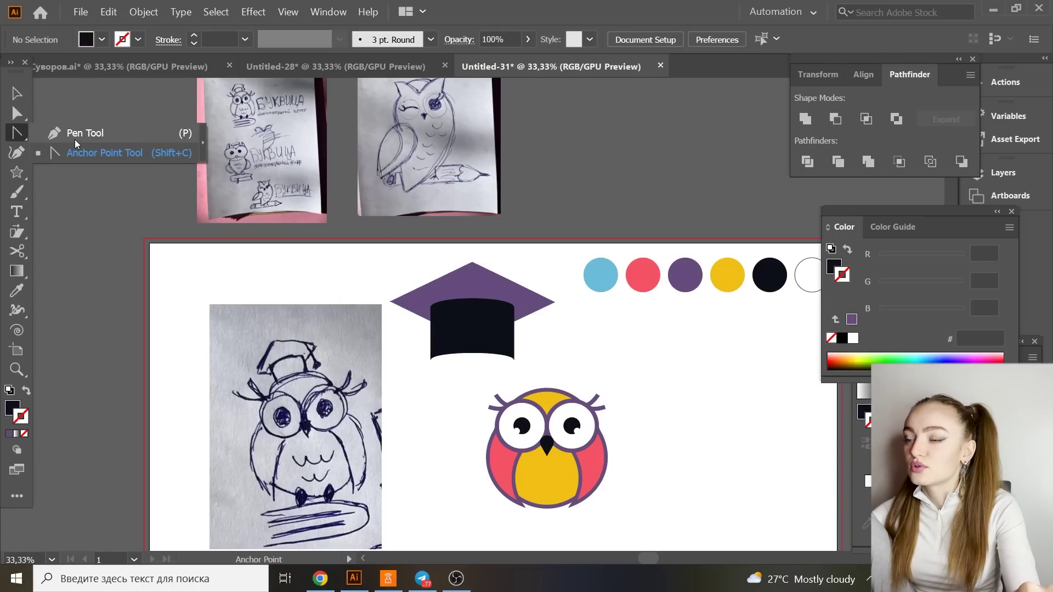
click(523, 287)
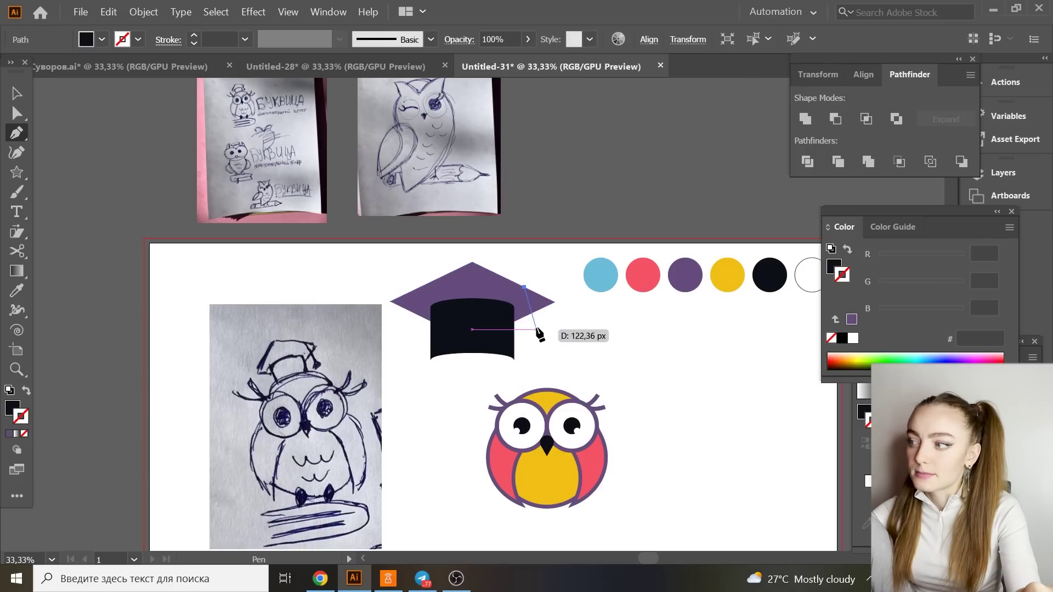
drag(530, 361, 518, 377)
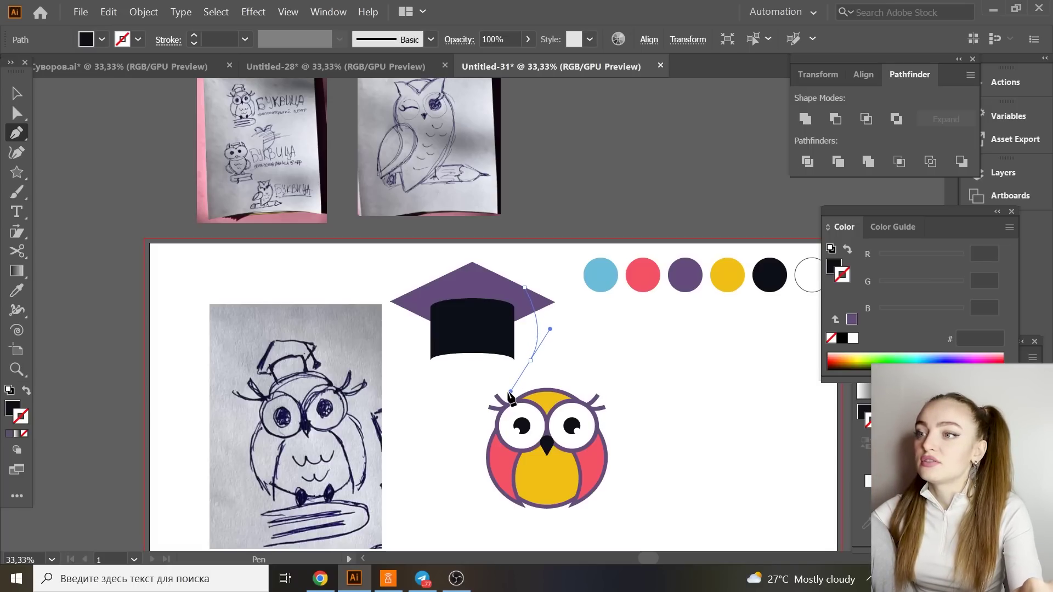
click(16, 291)
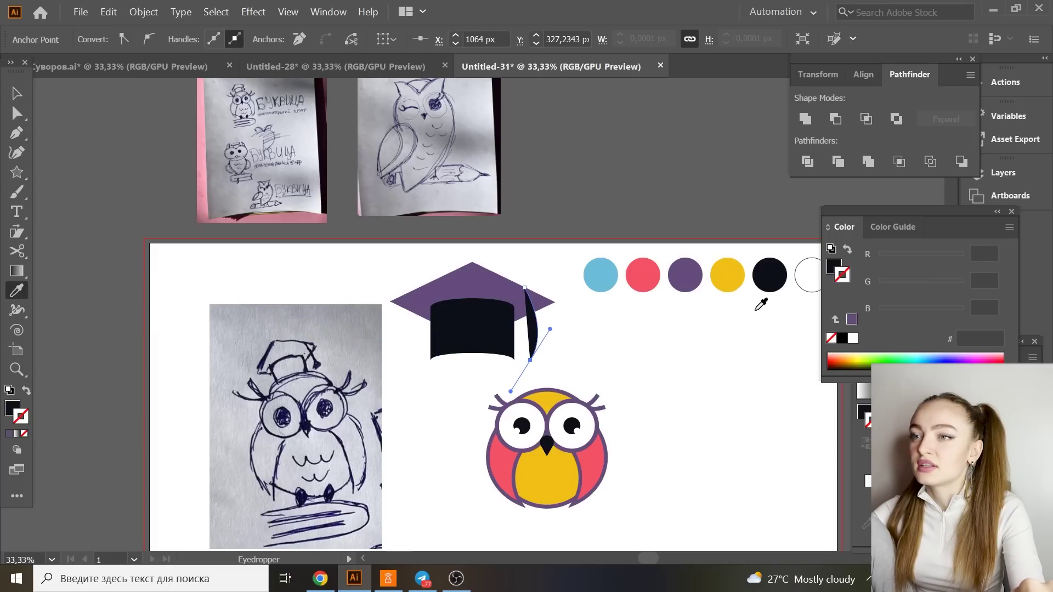
click(729, 280)
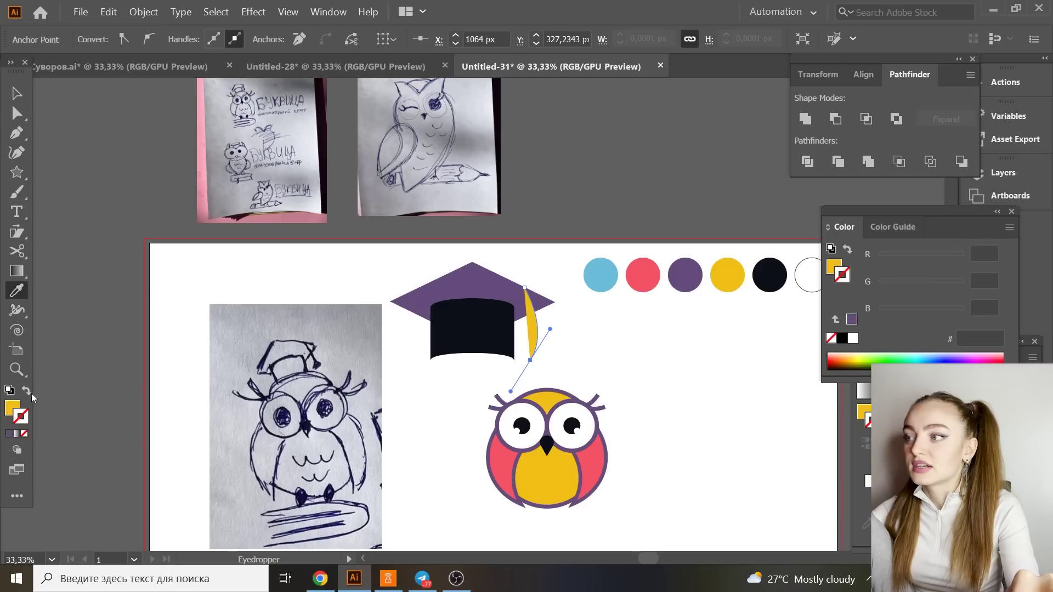
click(26, 391)
click(16, 93)
click(358, 242)
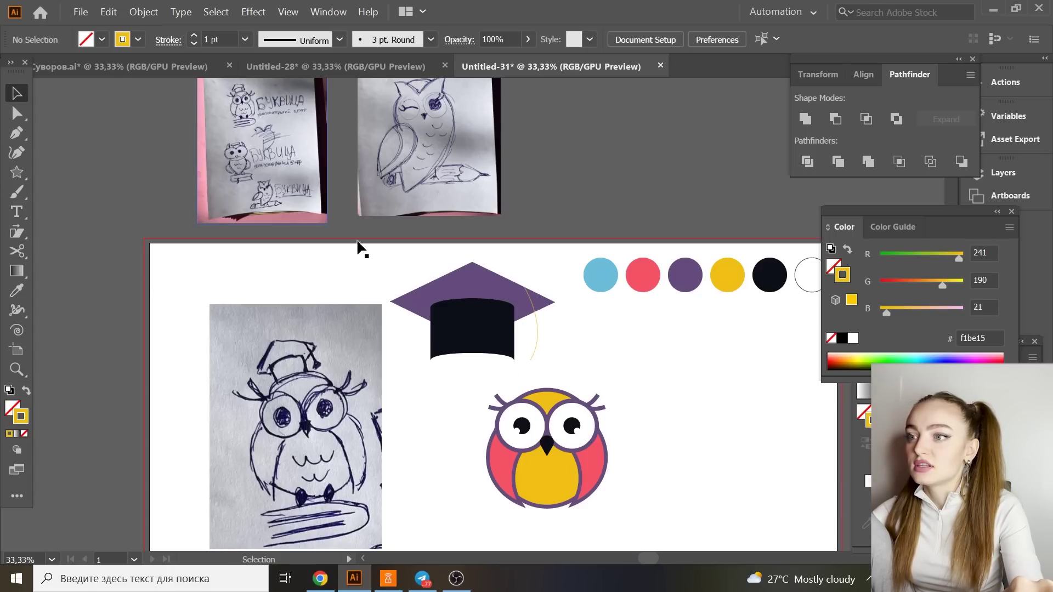
Thicken the yellow cord to 10 pt and draw a fringe strand at its end.
click(537, 326)
click(245, 39)
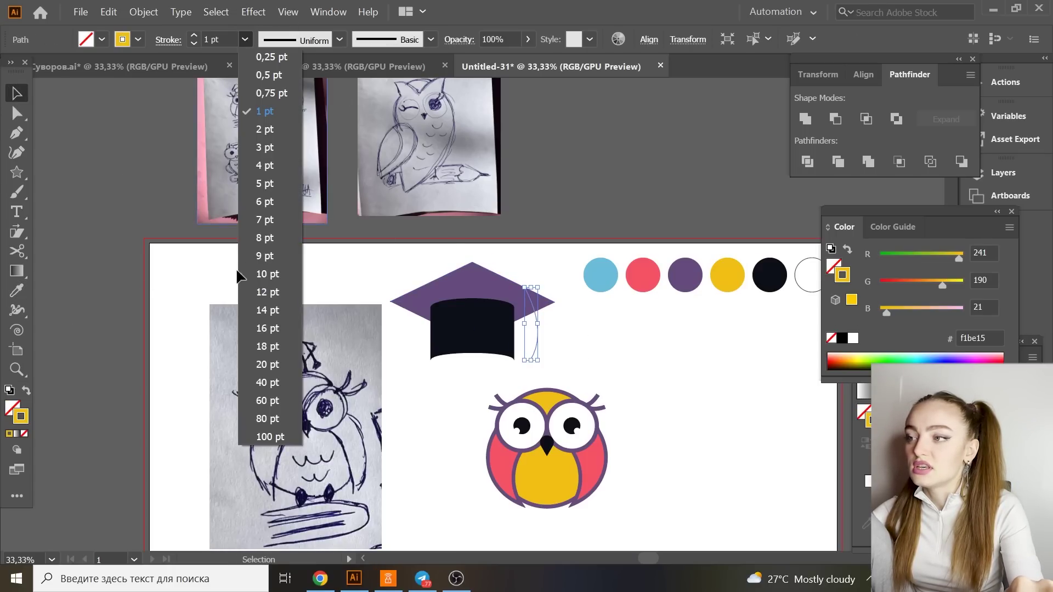
click(268, 273)
key(p)
scroll(538, 335, up, 4)
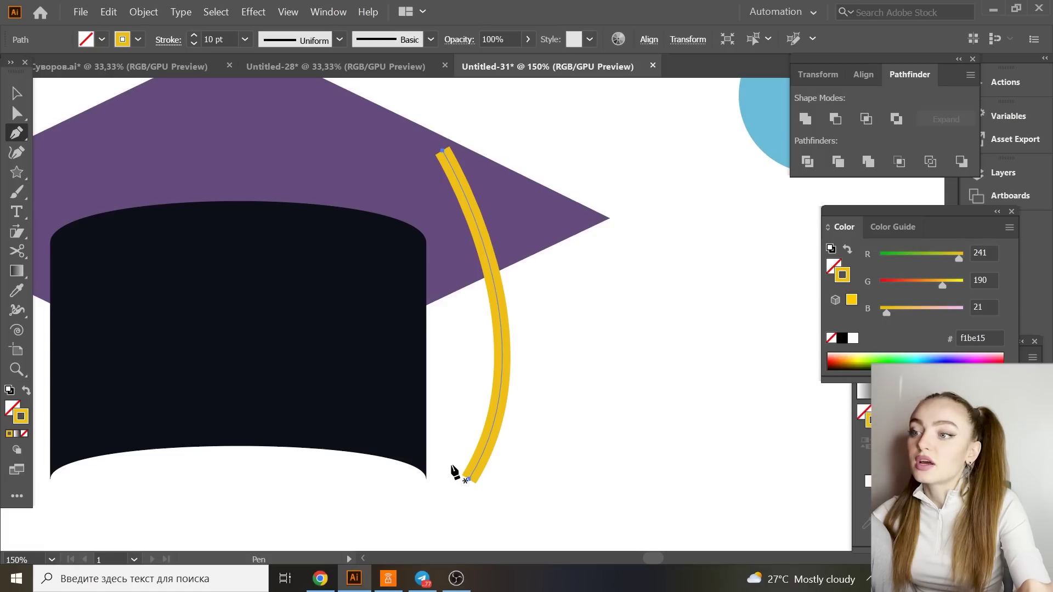
click(450, 470)
drag(488, 441, 509, 450)
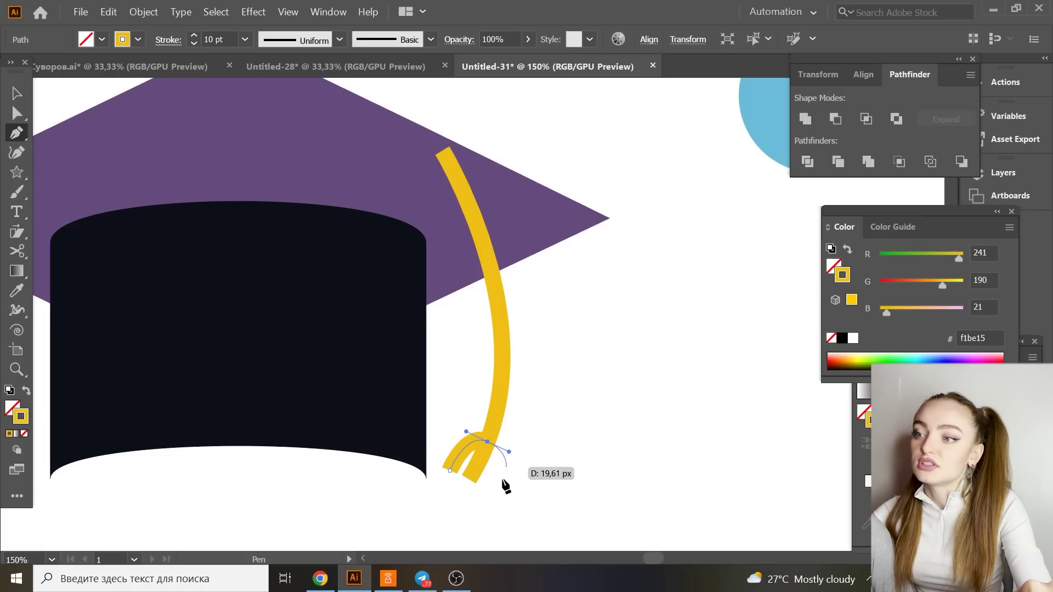
click(487, 486)
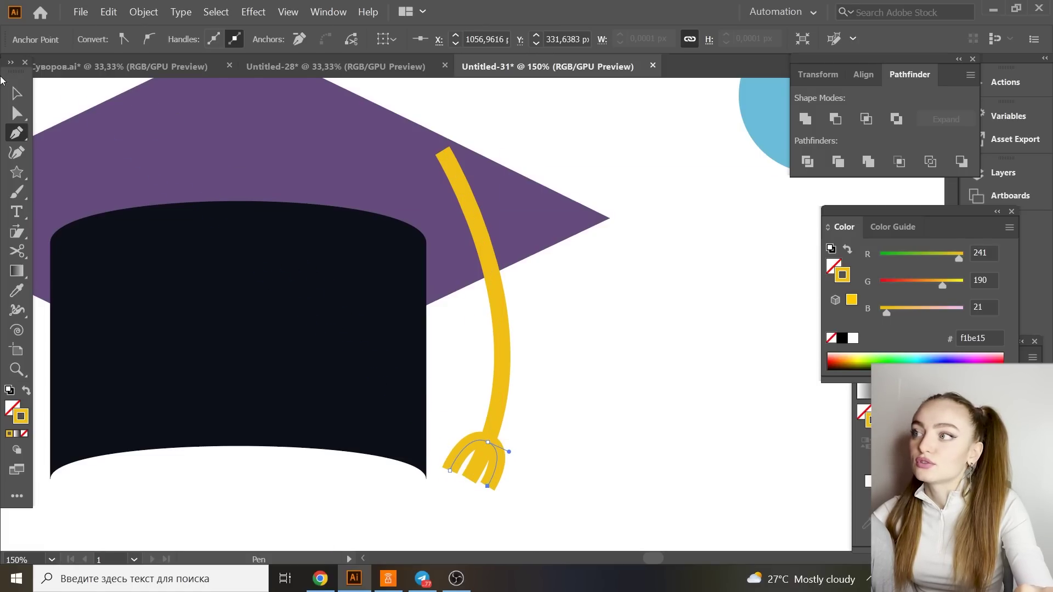
key(v)
click(578, 357)
key(ctrl+minus)
key(ctrl+minus)
key(ctrl+minus)
key(ctrl+minus)
key(ctrl+minus)
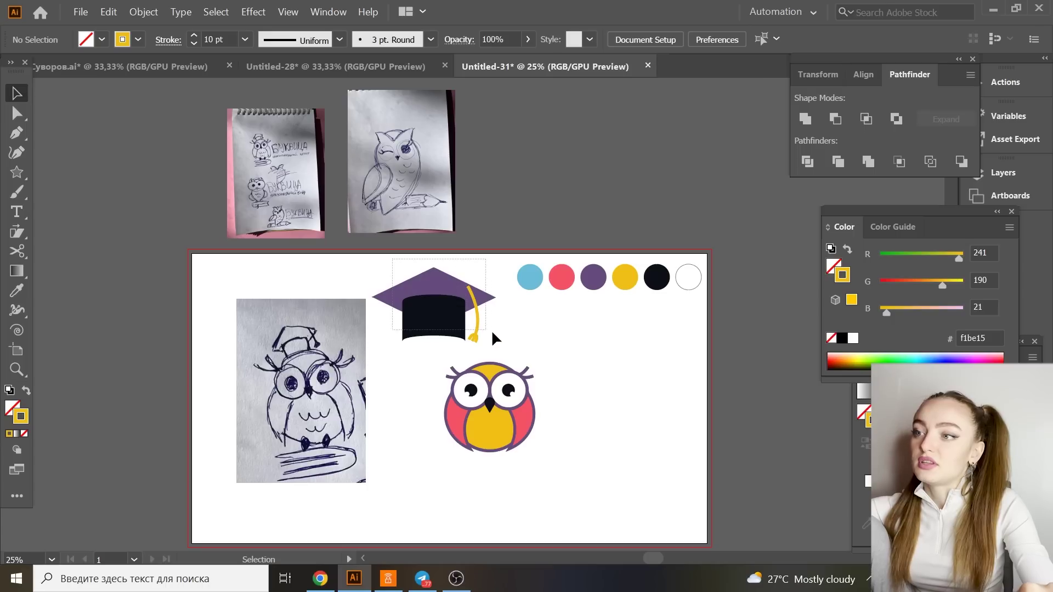
Tilt and shrink the cap onto the owl's head, send it behind the owl, and ungroup it.
click(489, 330)
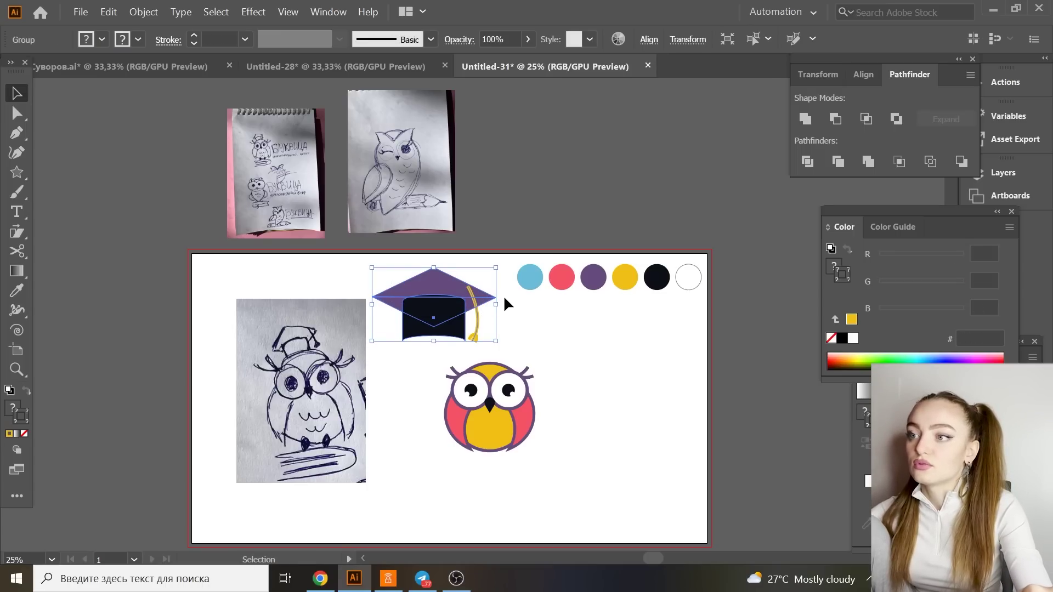
drag(501, 303, 519, 329)
key(ctrl+plus)
key(ctrl+plus)
key(ctrl+plus)
key(ctrl+plus)
right_click(518, 329)
click(764, 501)
right_click(542, 341)
click(609, 443)
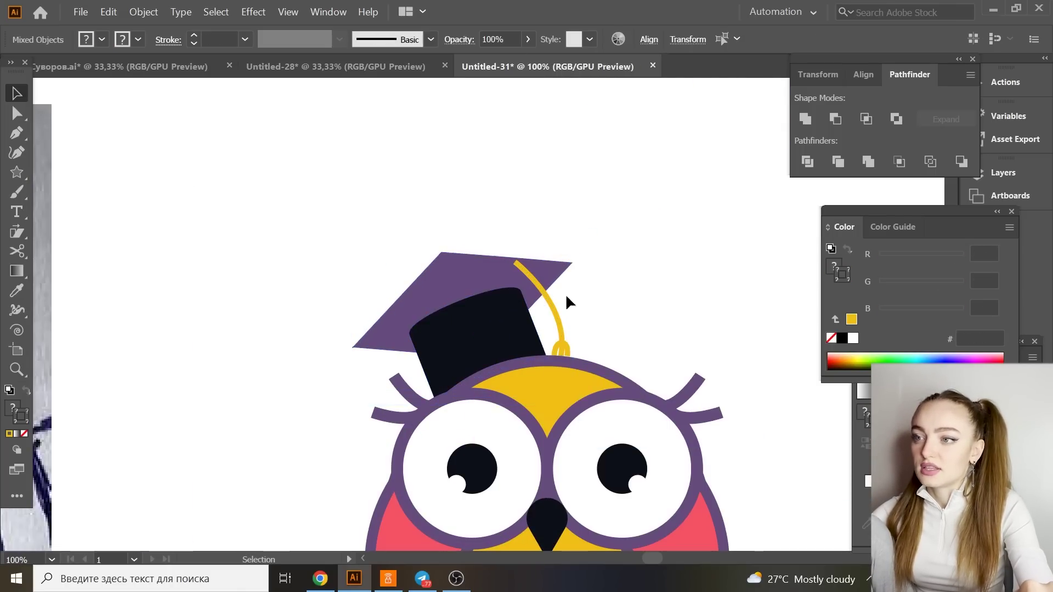
Nudge the whole cap down so it sits on the owl's head.
right_click(565, 328)
key(Escape)
scroll(663, 265, down, 2)
key(ctrl+z)
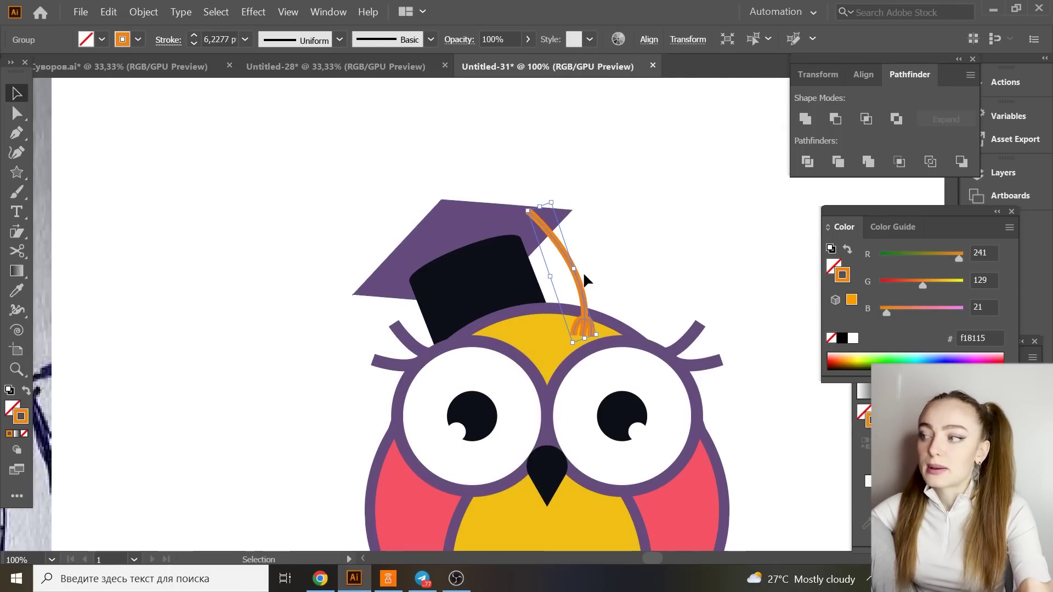
click(581, 233)
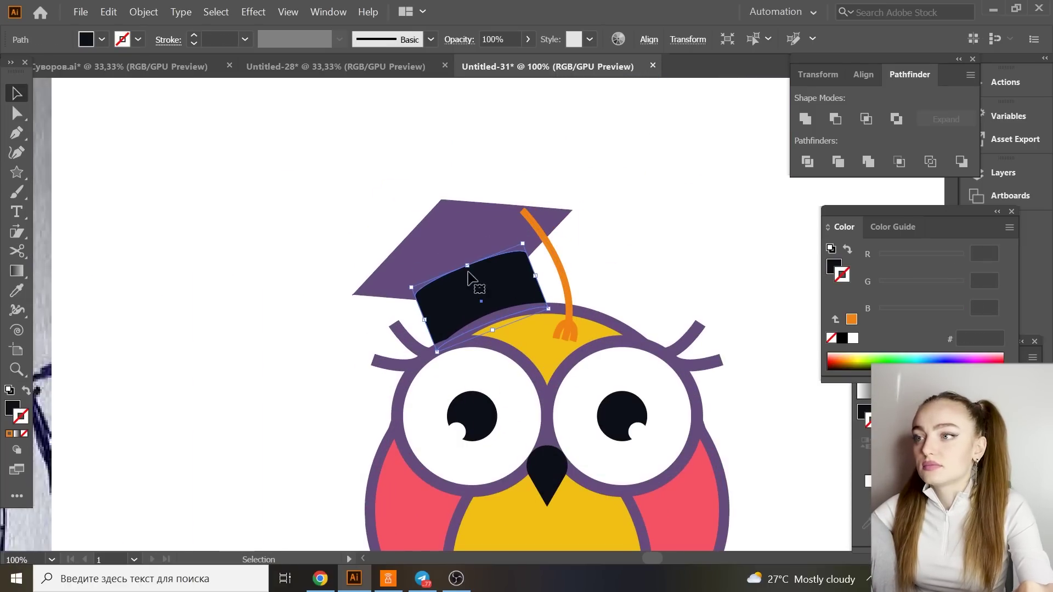
drag(489, 231, 490, 237)
key(ctrl+shift+a)
key(ctrl+minus)
key(ctrl+minus)
key(ctrl+minus)
Save the file as совенок.ai.
key(ctrl+s)
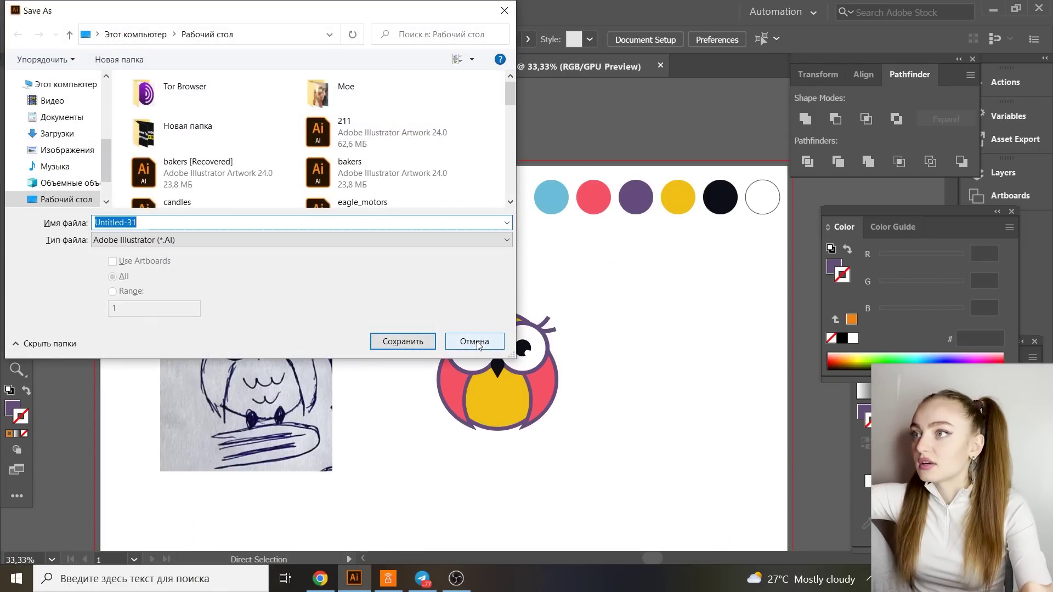
text(совенок)
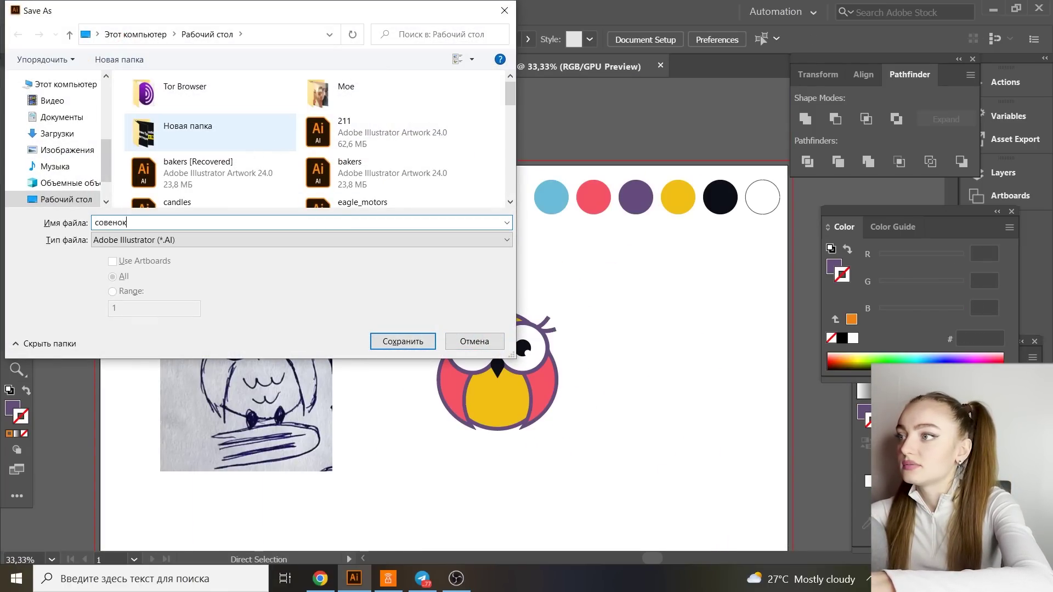
click(473, 343)
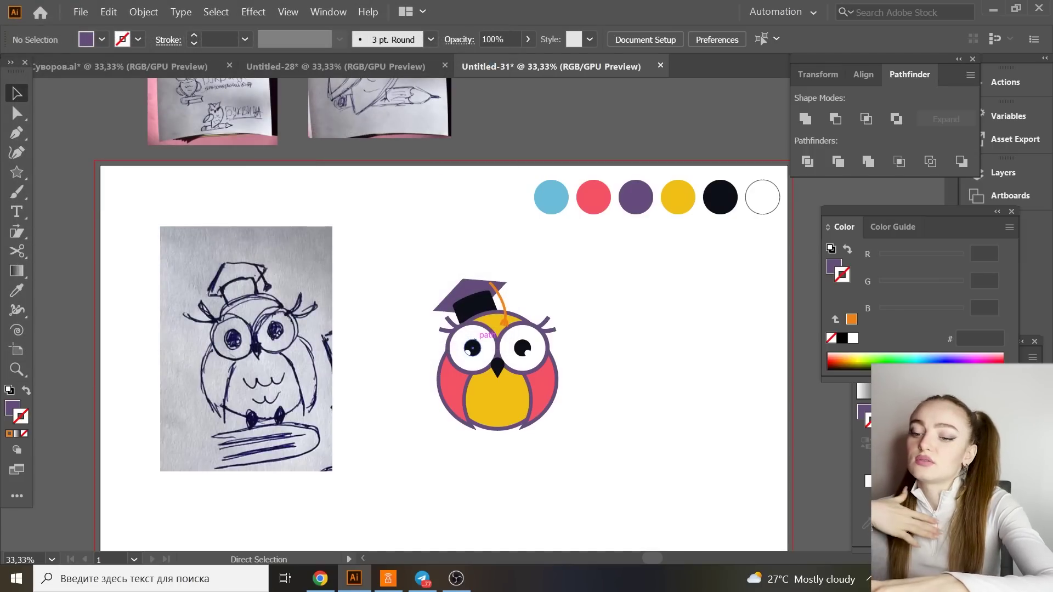
key(Return)
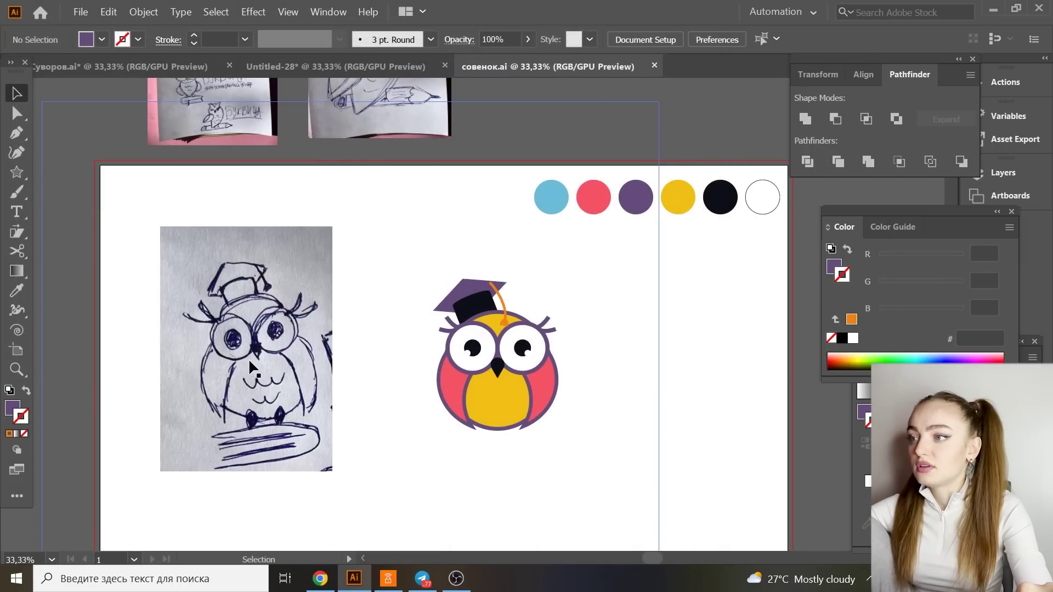
Draw a circle below the sketch and delete its top anchor to leave a semicircle.
scroll(273, 408, down, 3)
key(l)
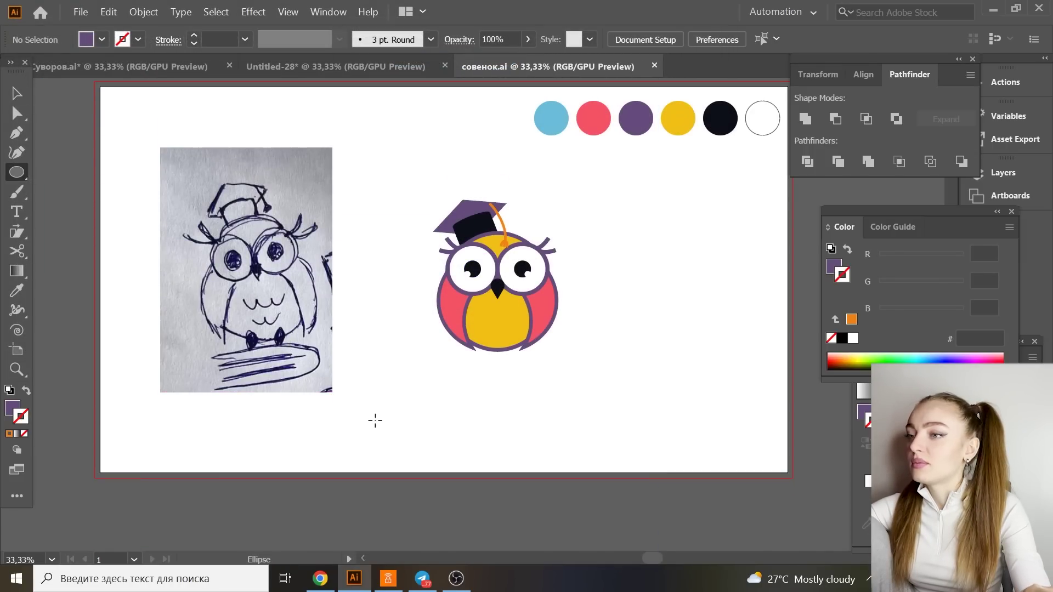
drag(358, 364, 417, 423)
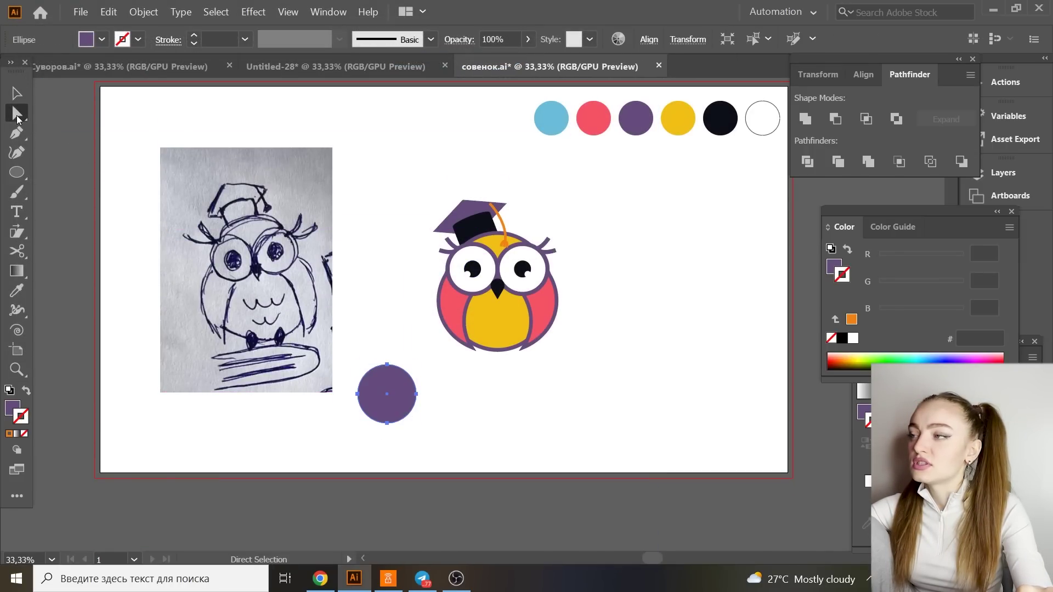
click(16, 114)
click(63, 117)
click(387, 364)
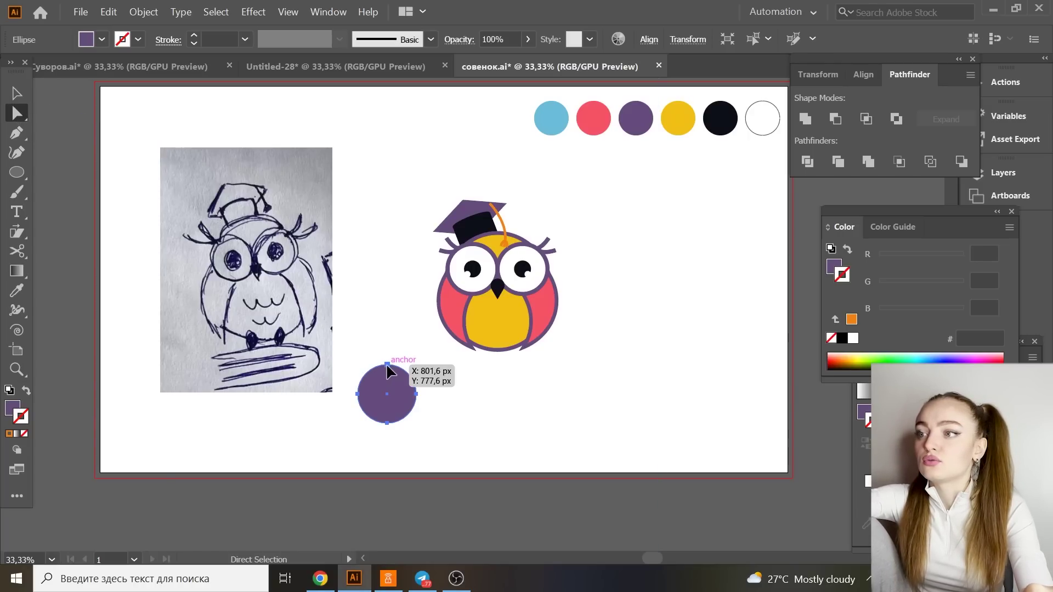
key(Delete)
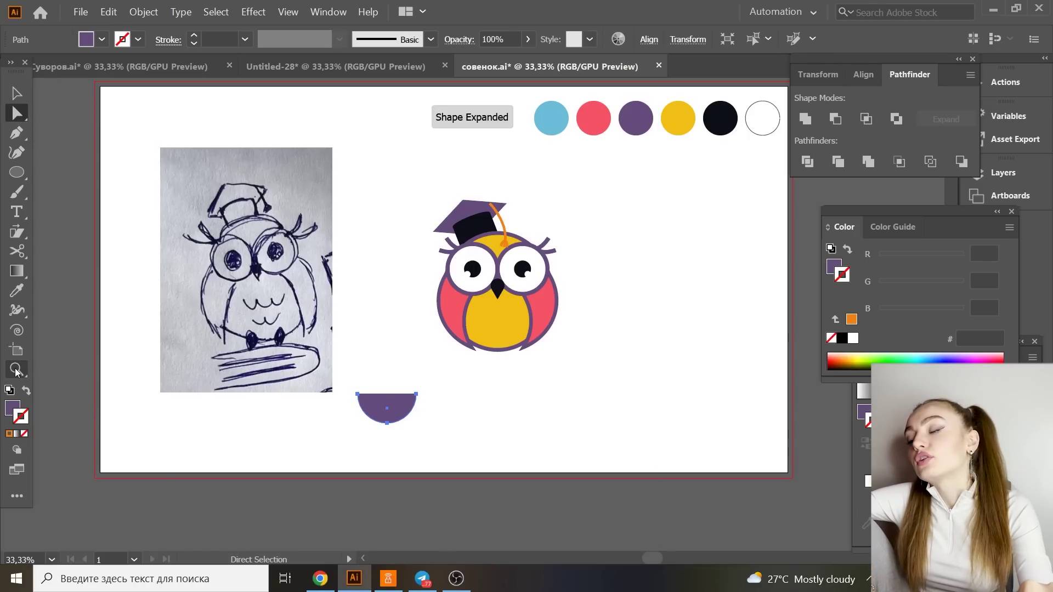
Copy the owl body's purple outline onto the semicircle and remove its fill, leaving a purple arc.
click(17, 291)
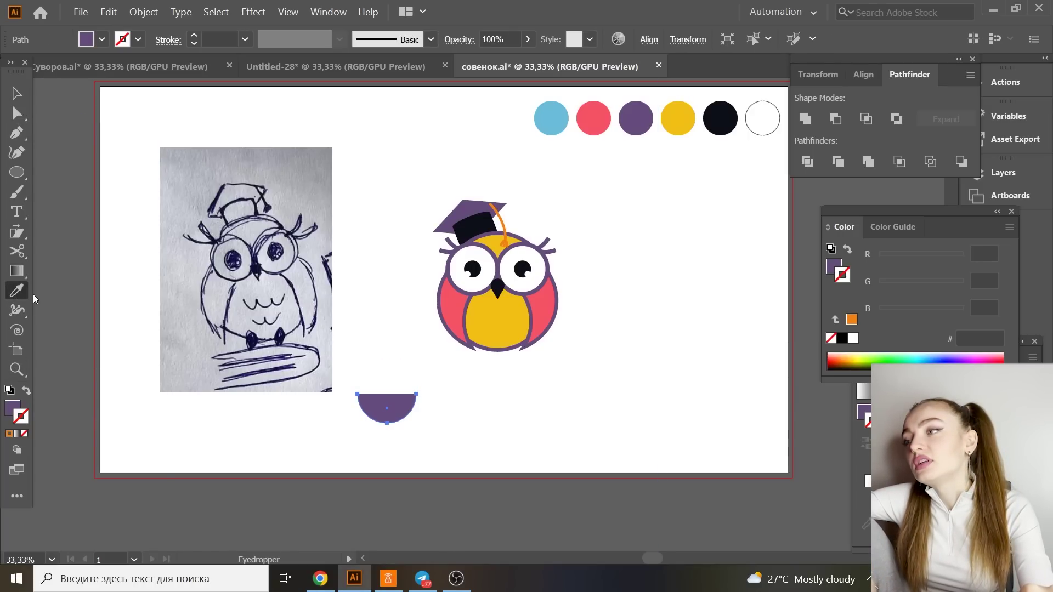
click(462, 309)
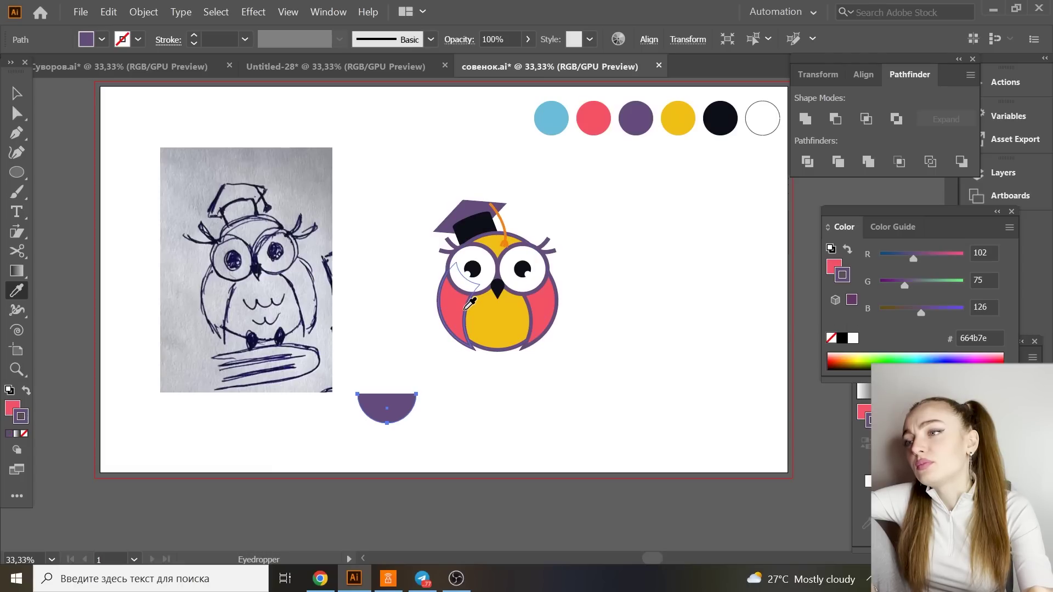
click(21, 408)
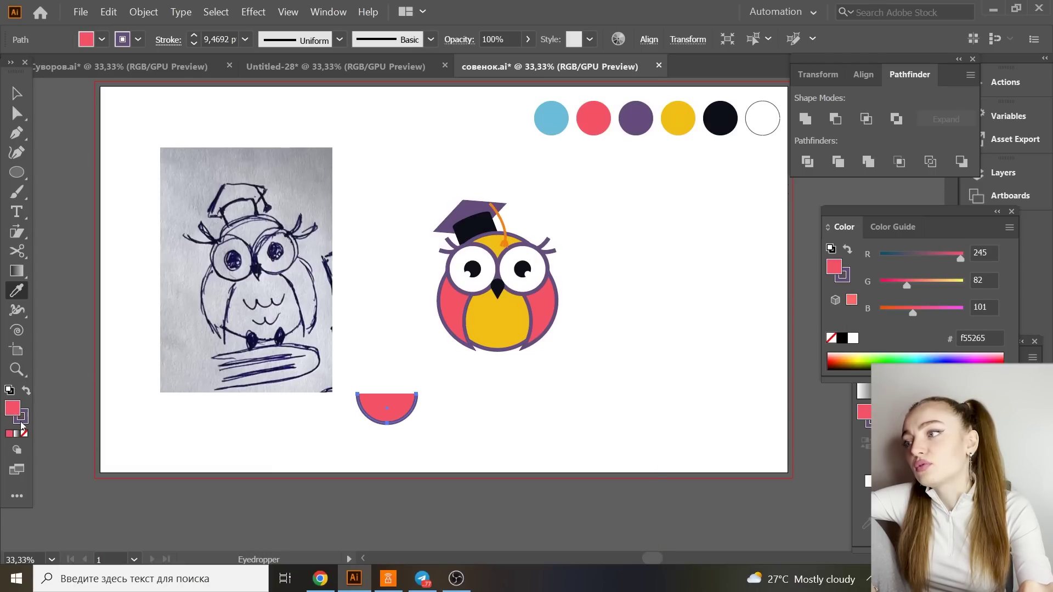
click(24, 434)
click(16, 93)
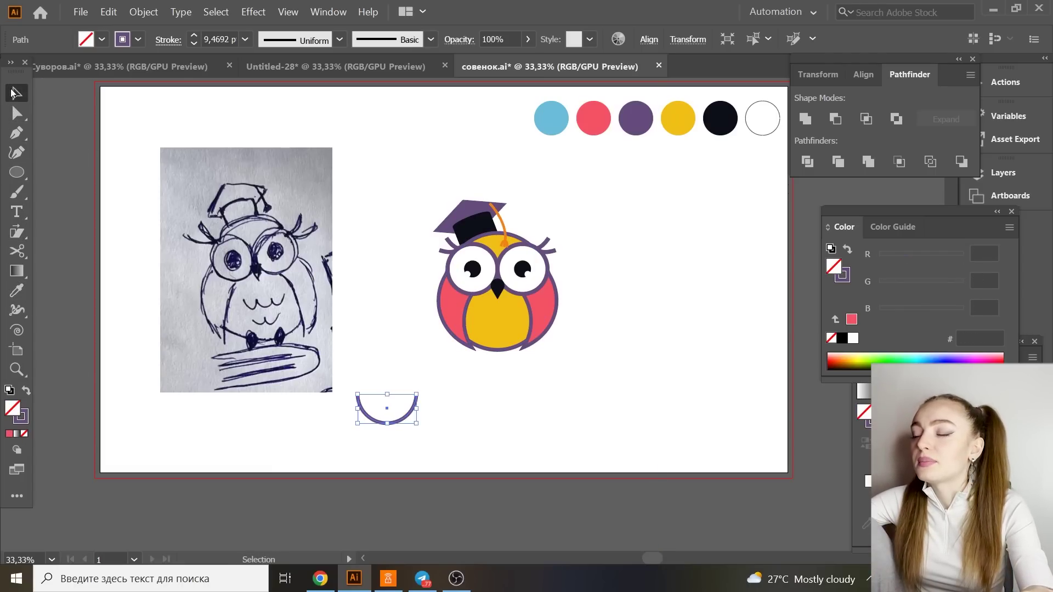
Duplicate the arc into three side-by-side copies and group them.
key(a)
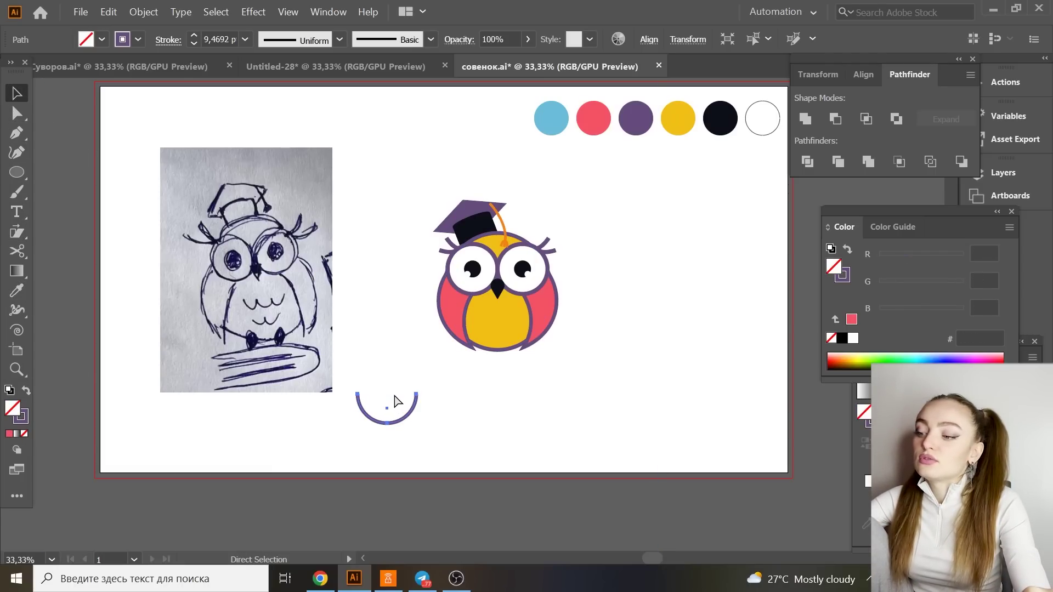
key(v)
click(489, 463)
drag(407, 419, 442, 420)
key(a)
click(558, 442)
drag(537, 425, 502, 316)
key(ctrl+g)
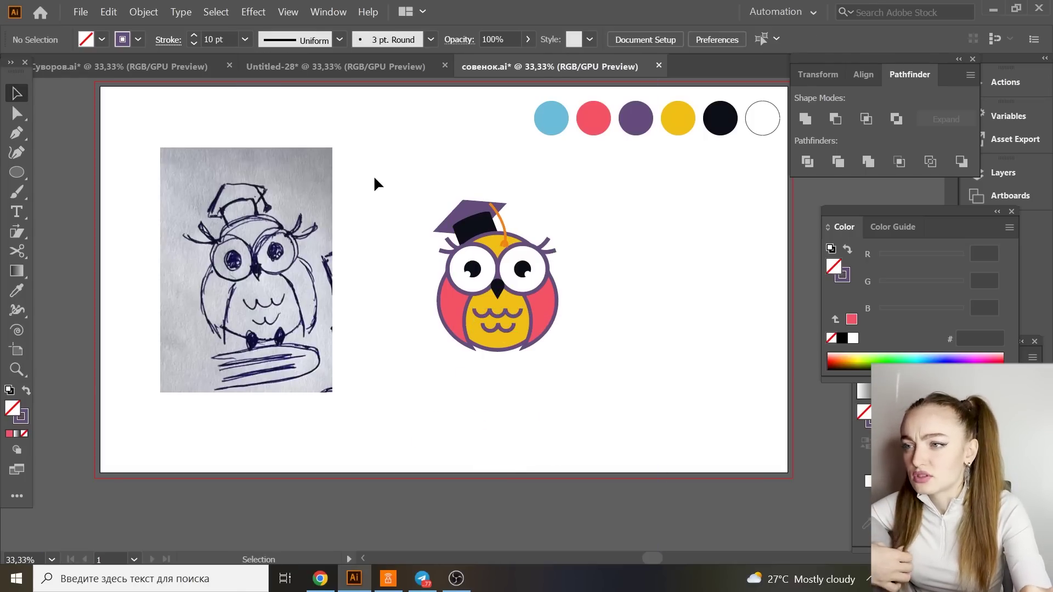
Copy the owl's black beak and place the copy below the owl as a foot.
click(528, 326)
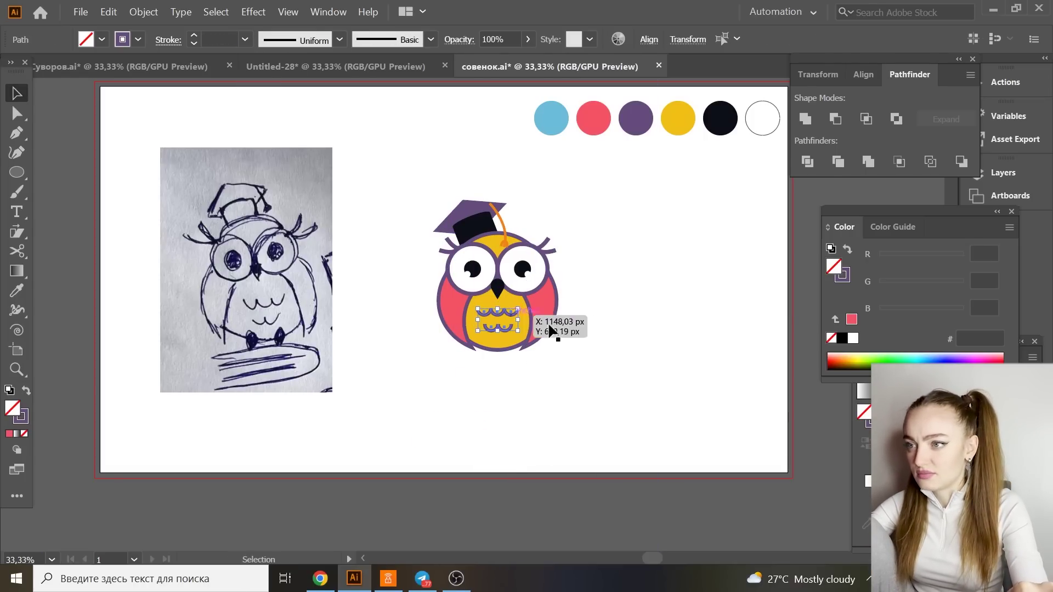
shift+click(532, 311)
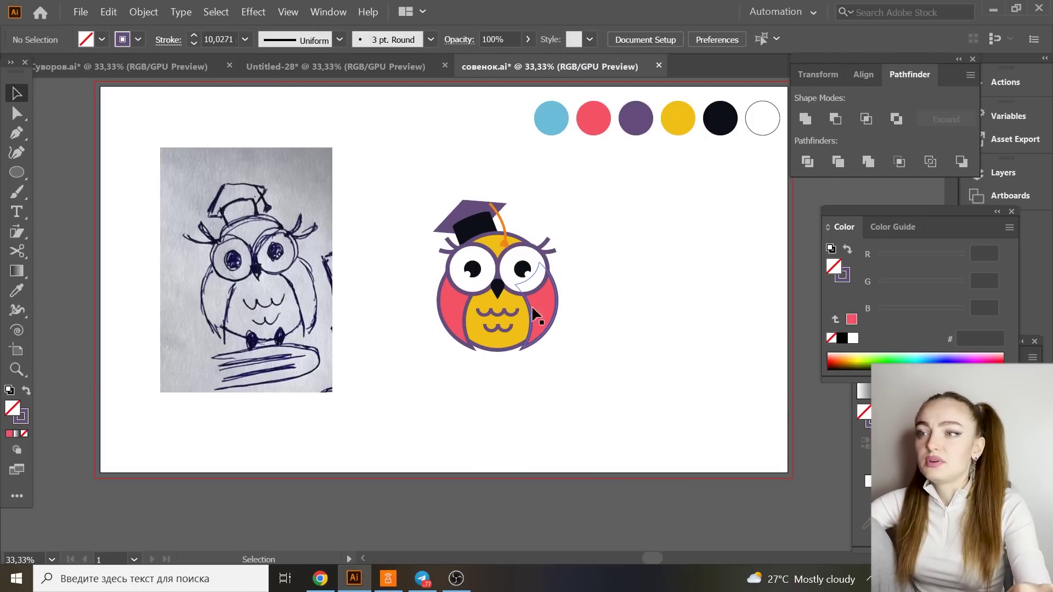
key(a)
click(498, 289)
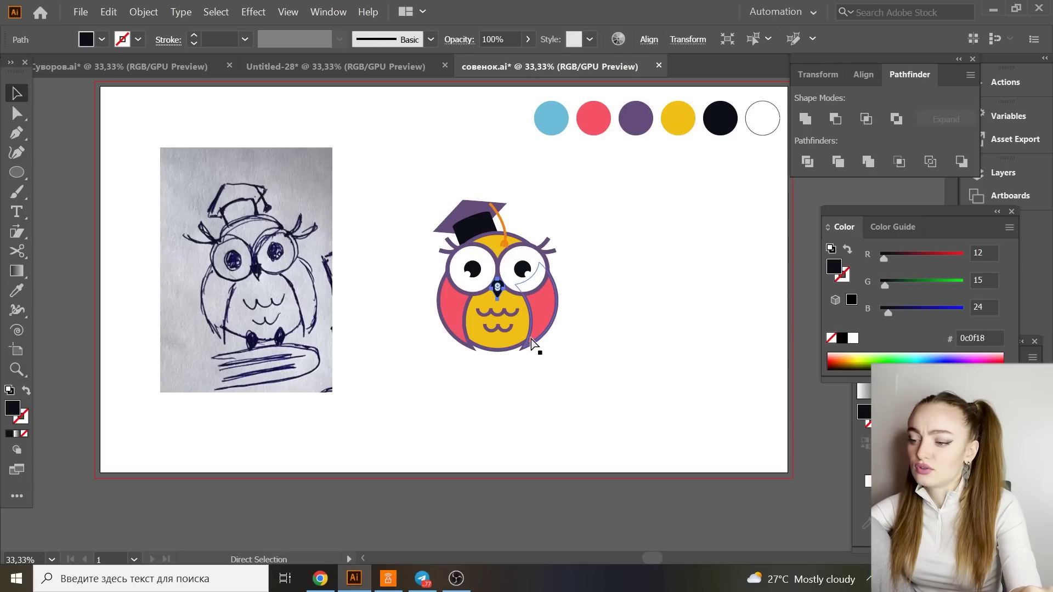
click(592, 369)
drag(482, 313, 516, 393)
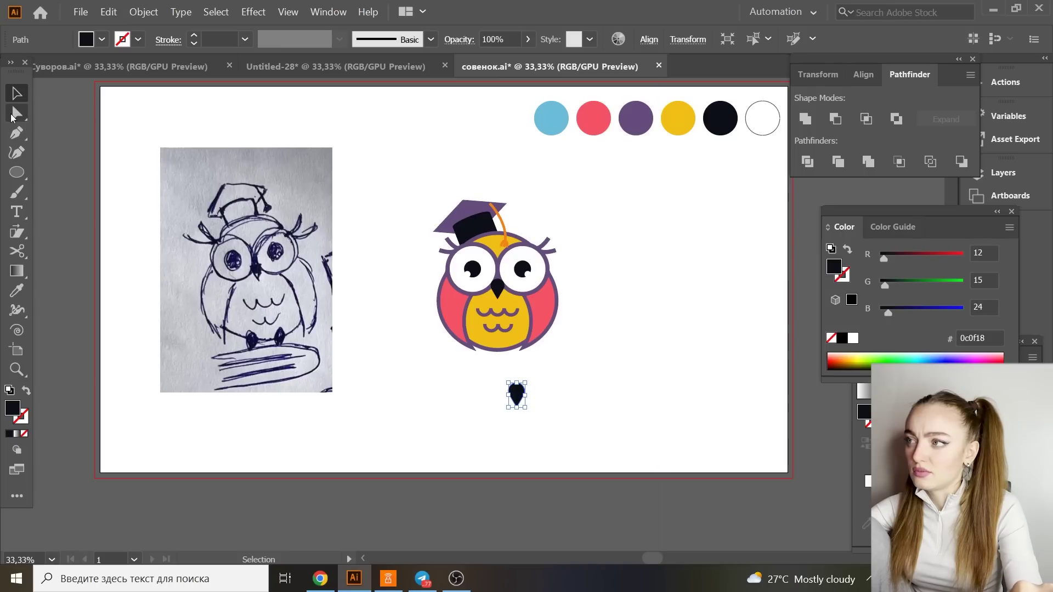
Round the copy's bottom point into a teardrop and enlarge the black foot under the owl.
click(13, 114)
click(516, 407)
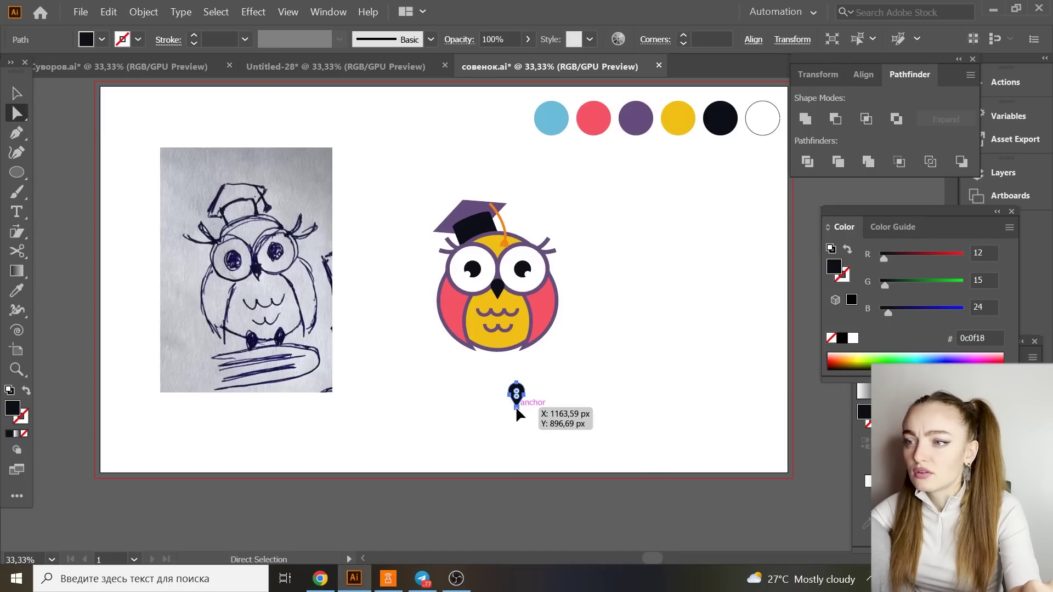
drag(519, 399, 524, 403)
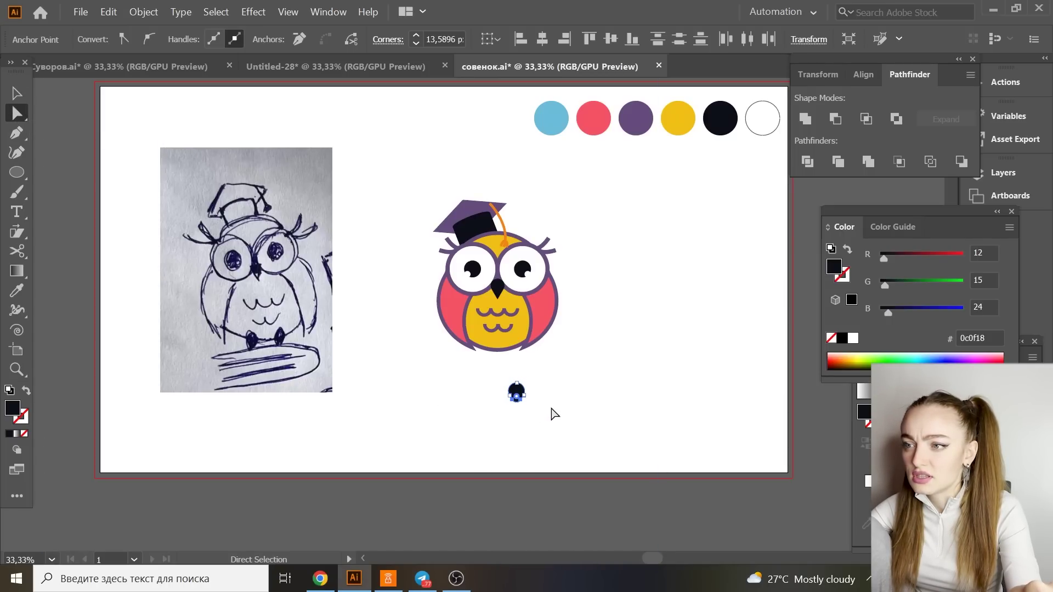
click(527, 423)
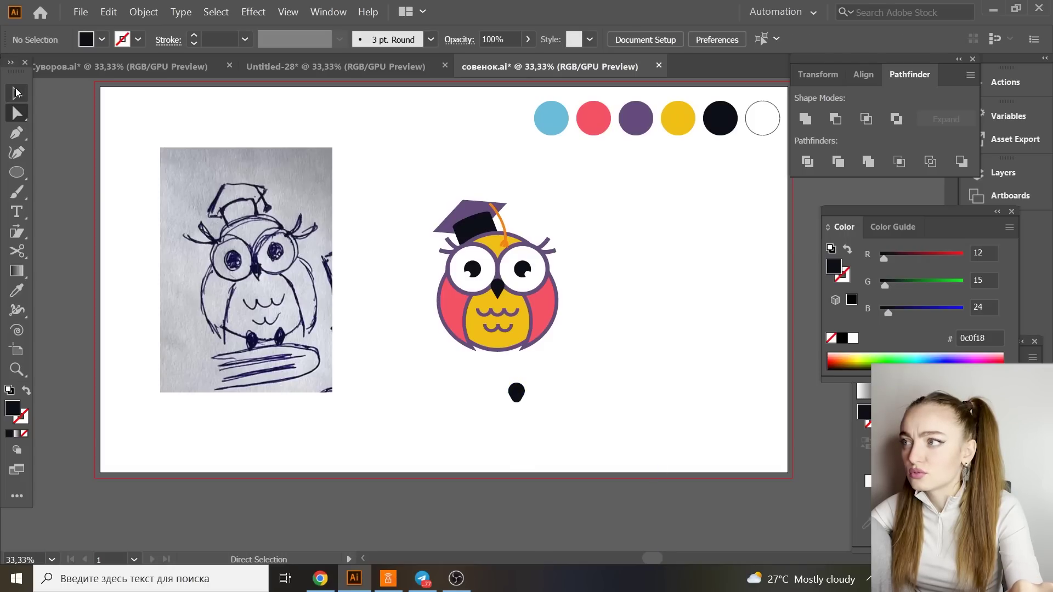
click(17, 92)
click(516, 399)
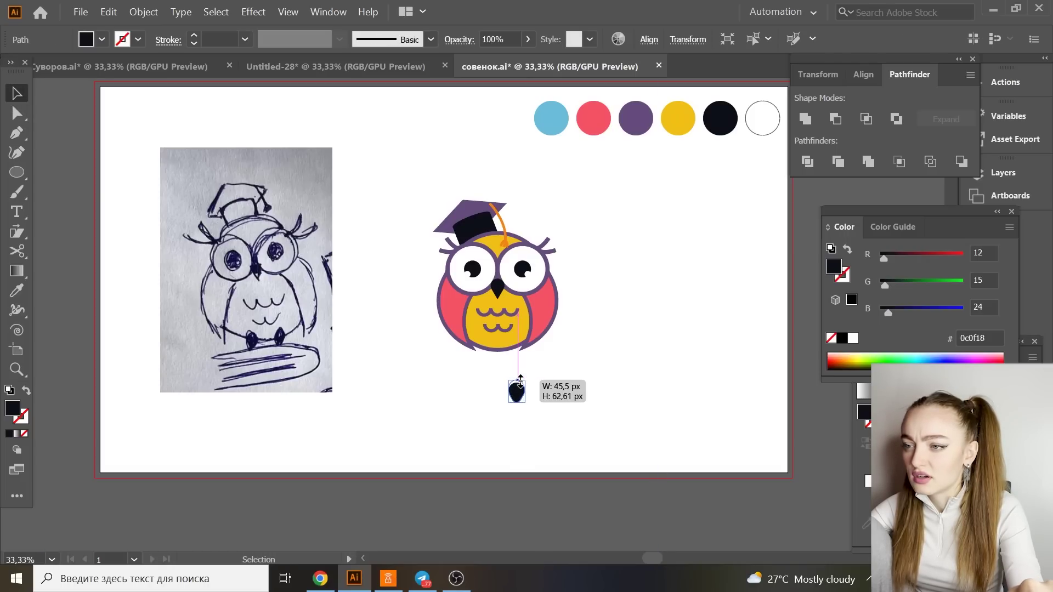
drag(527, 392, 516, 359)
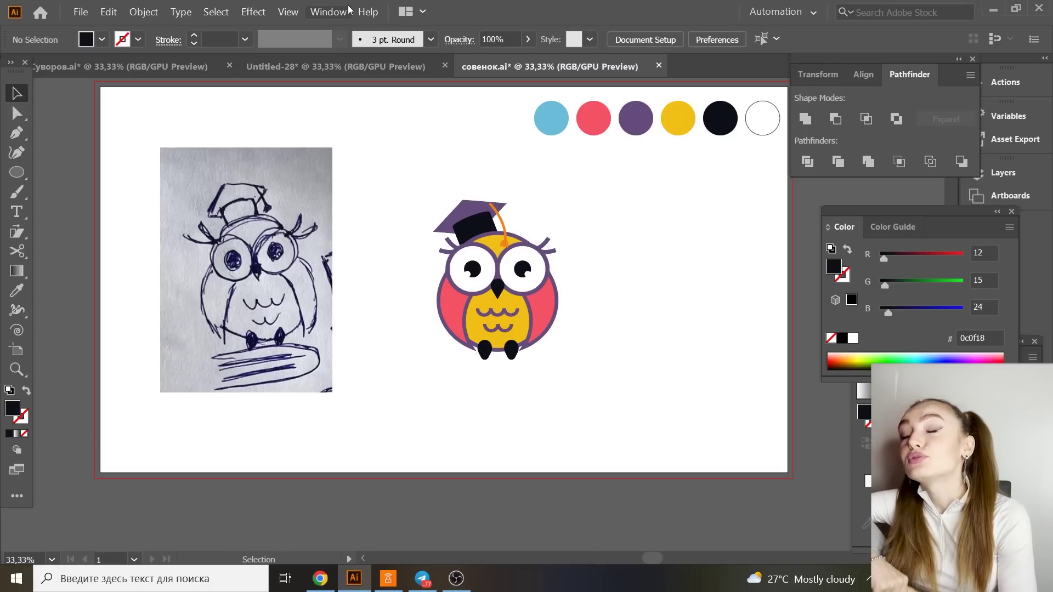
Draw a rectangle below the owl and add an anchor point on its left edge.
click(16, 172)
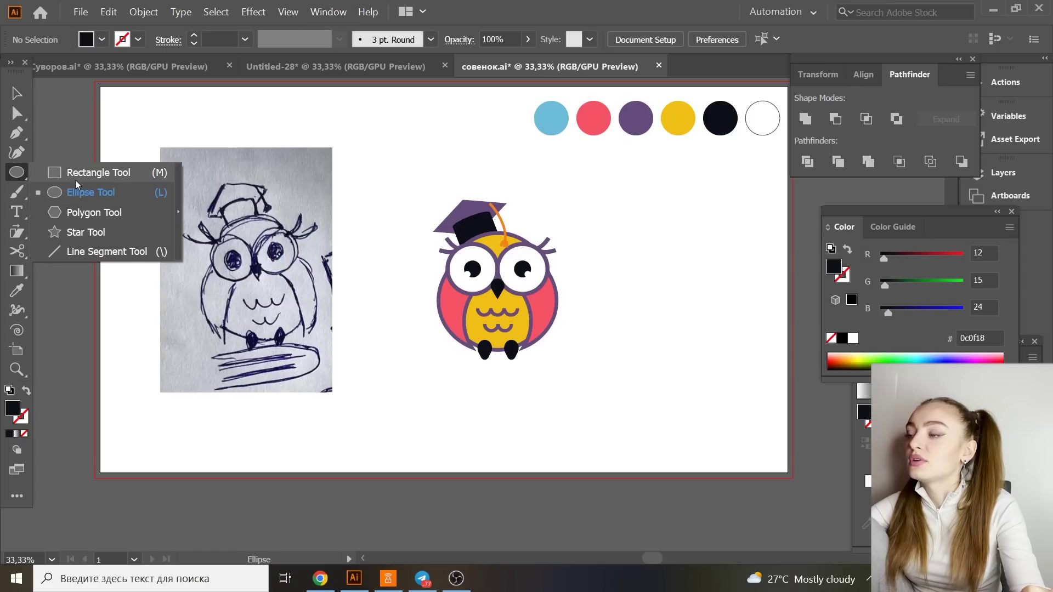
click(77, 172)
drag(373, 399, 527, 439)
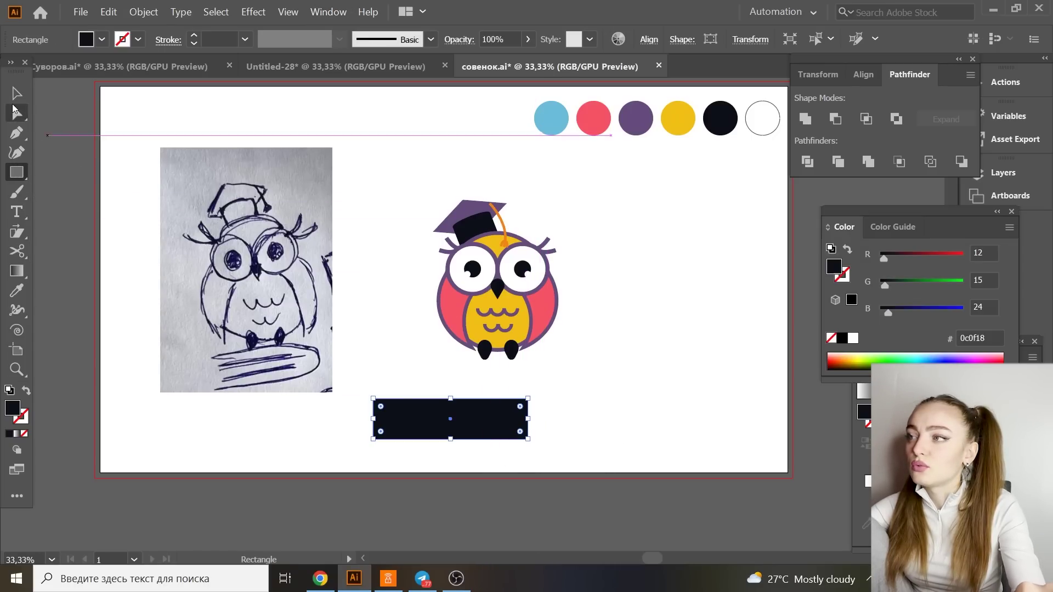
click(16, 132)
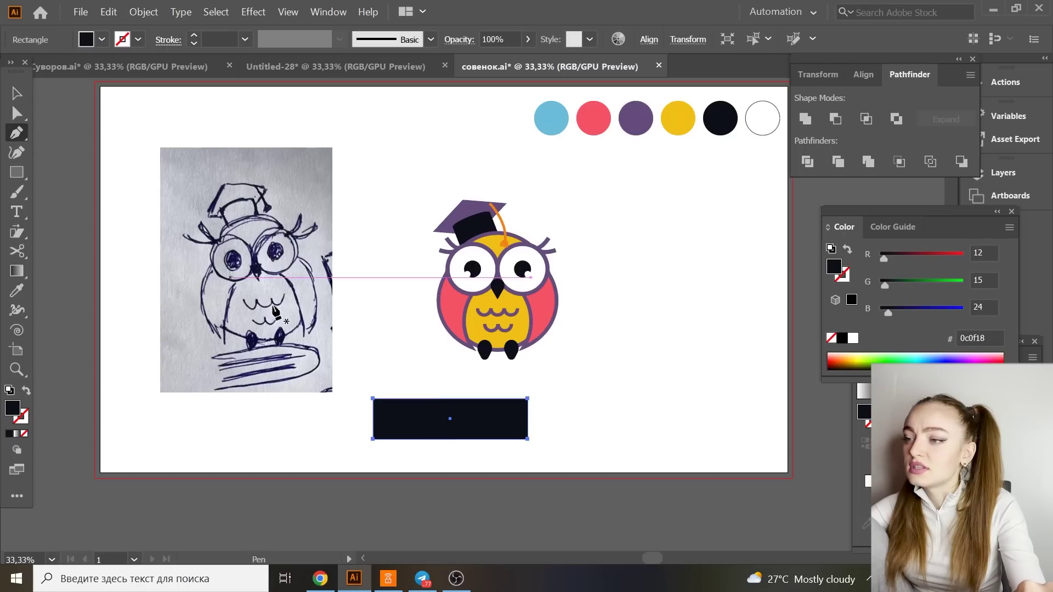
click(373, 419)
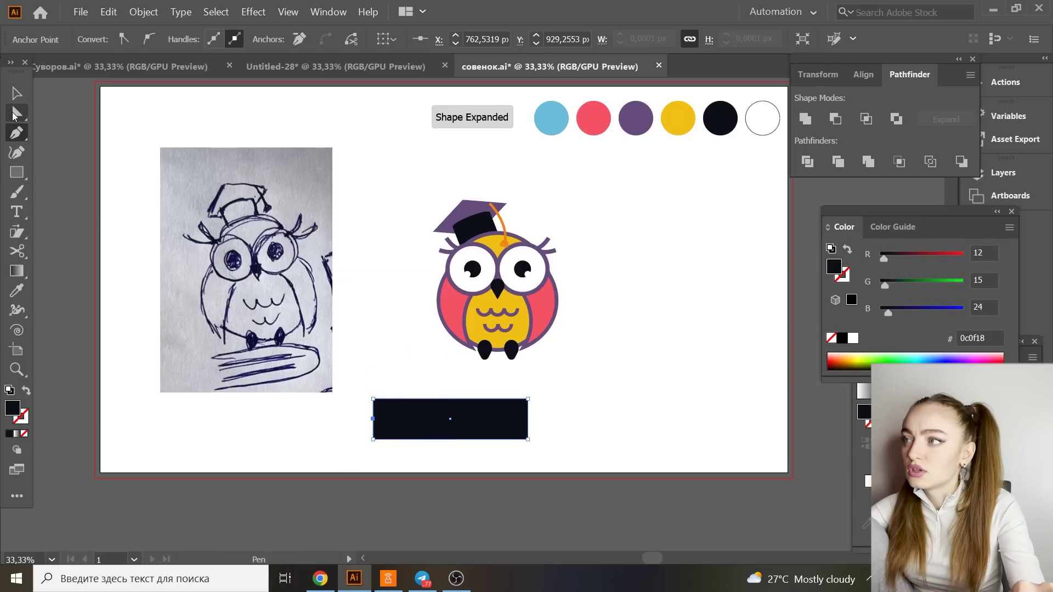
click(16, 113)
drag(373, 420, 372, 420)
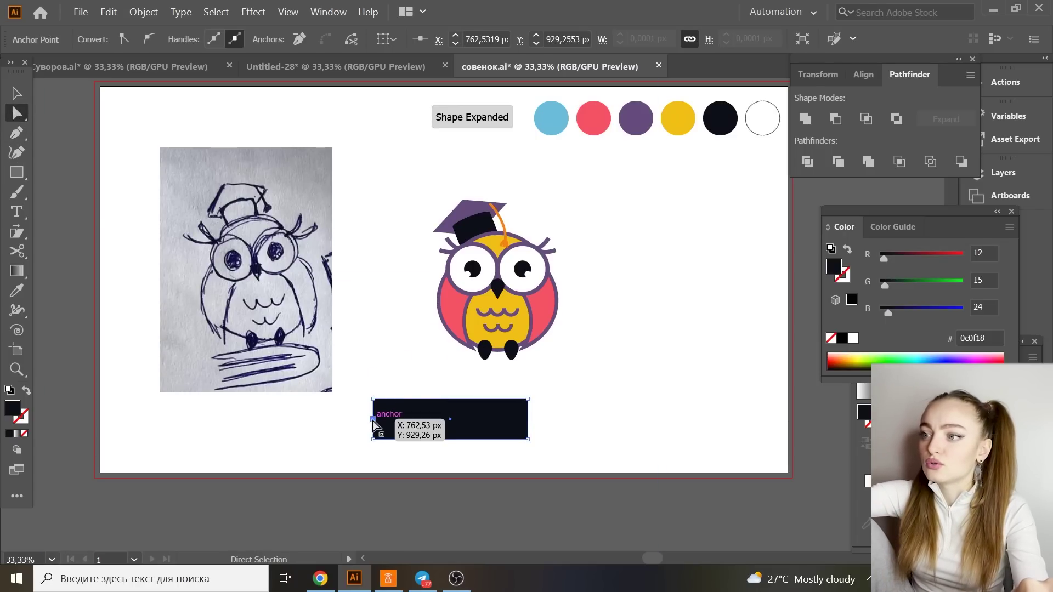
click(354, 311)
Remove the rectangle's fill and give it the owl's purple outline.
click(419, 400)
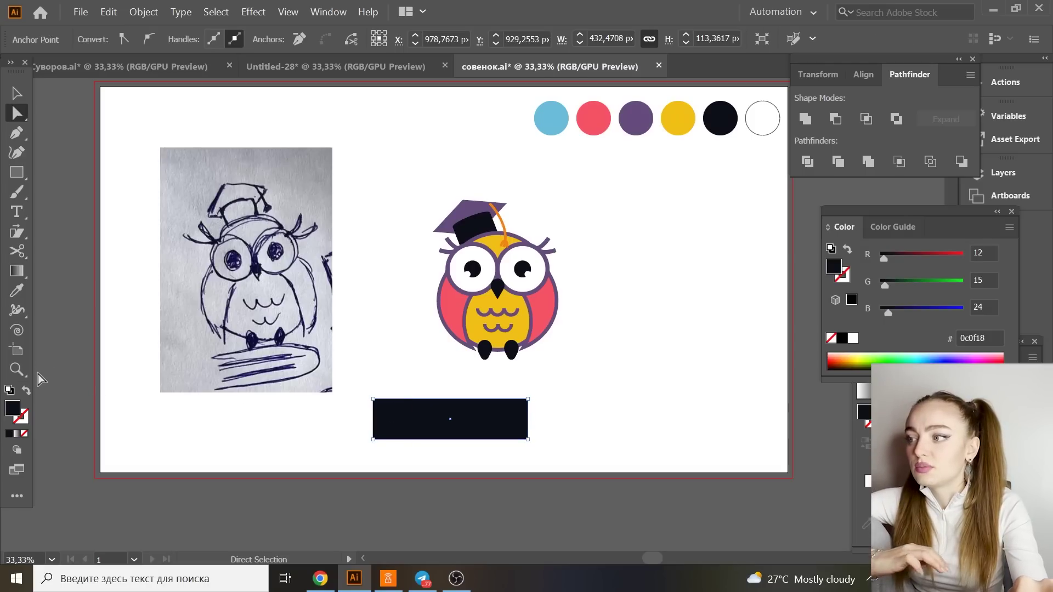
click(27, 433)
click(16, 290)
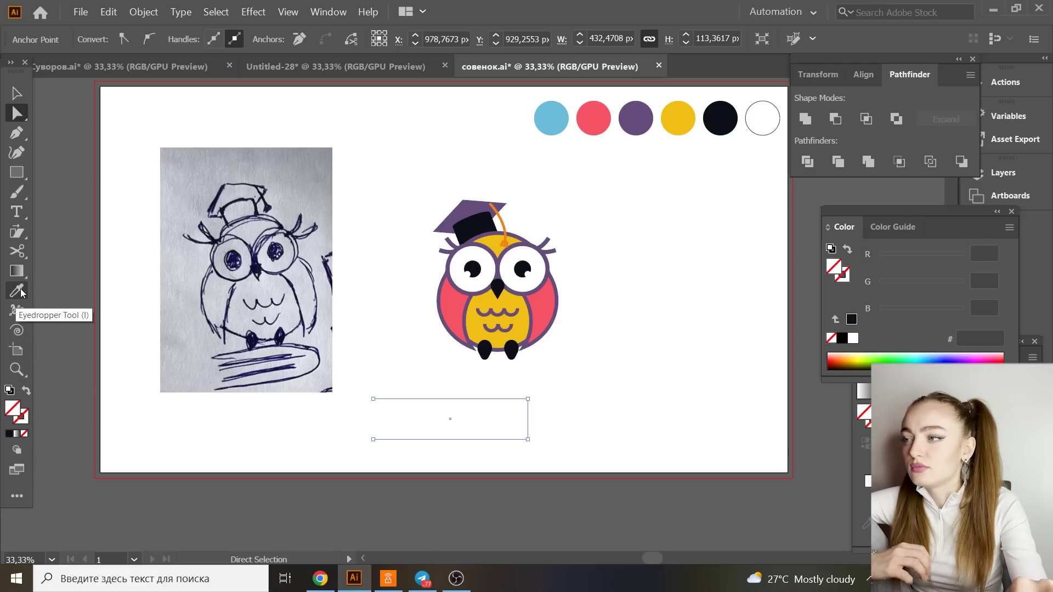
click(453, 273)
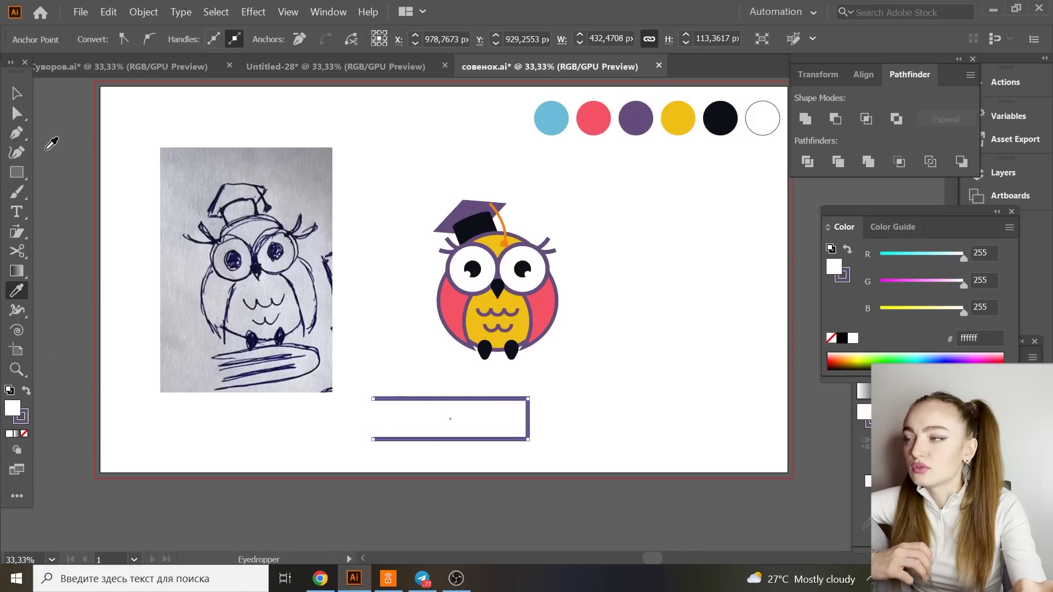
Round the rectangle's right corners into a curved book end.
click(17, 115)
click(527, 399)
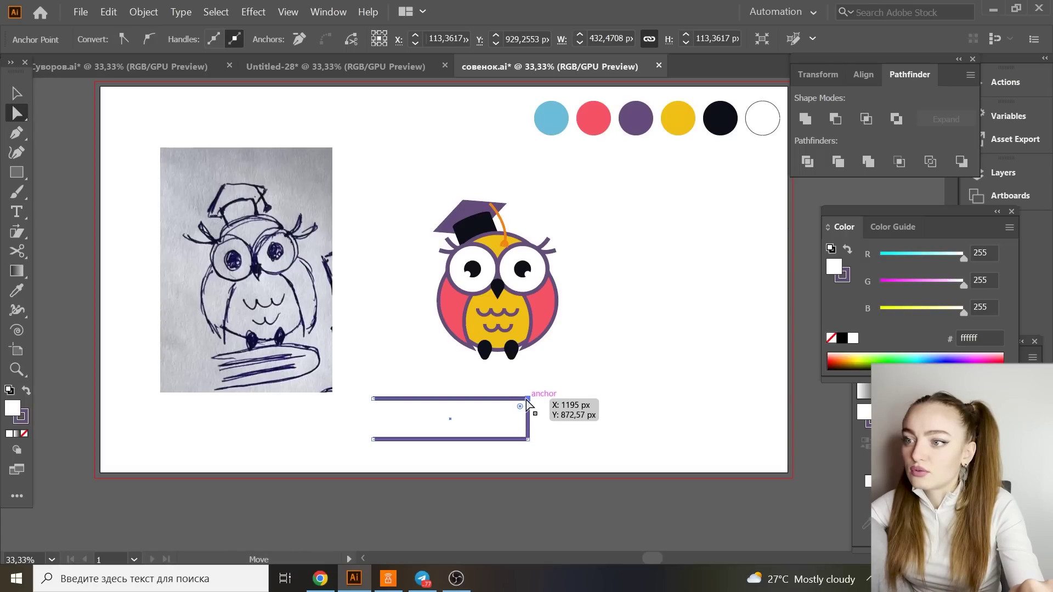
drag(508, 397, 507, 398)
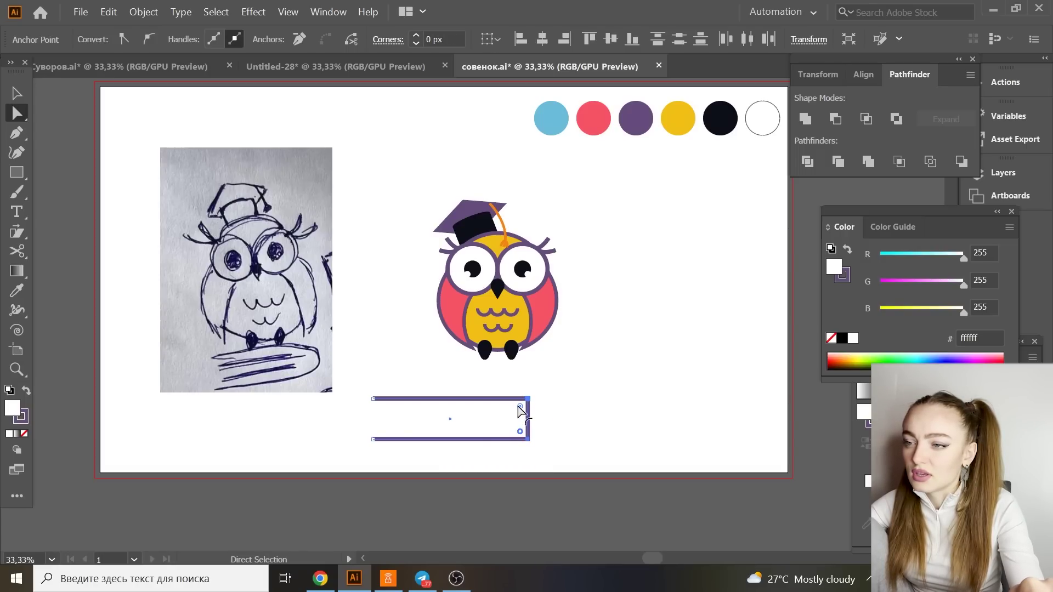
drag(519, 408, 522, 353)
click(602, 417)
Send the book shape behind the owl.
key(v)
right_click(522, 353)
mouse_move(570, 297)
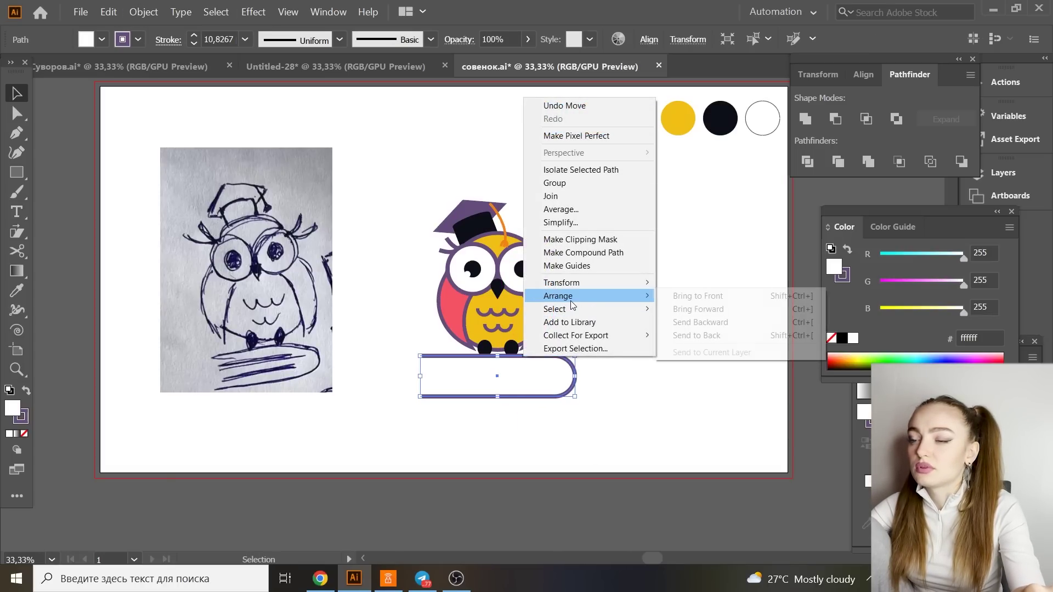
click(695, 336)
click(628, 366)
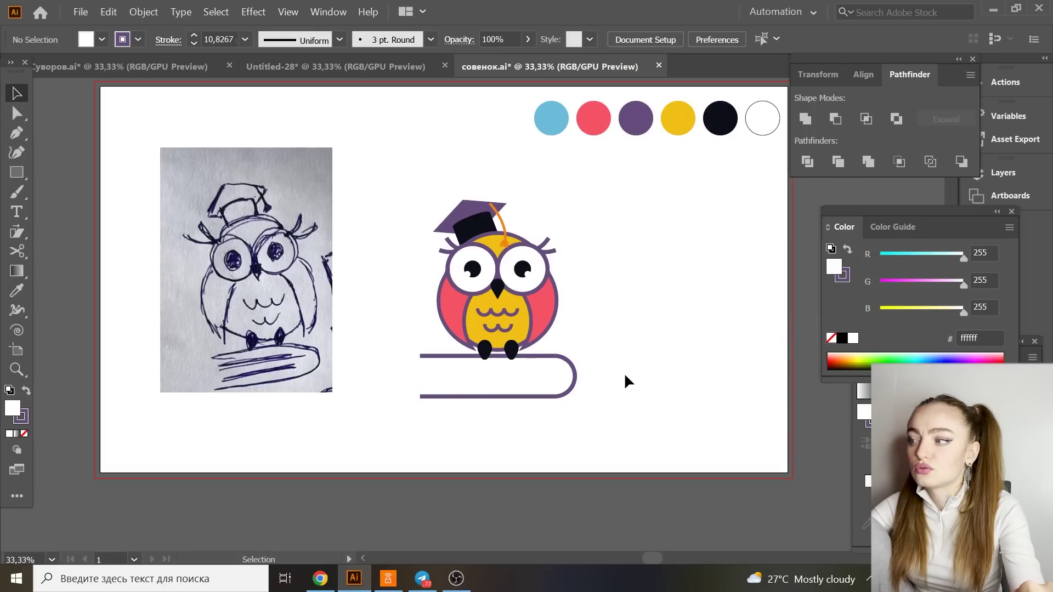
Draw a horizontal page line inside the book with a near-black stroke.
key(p)
click(434, 372)
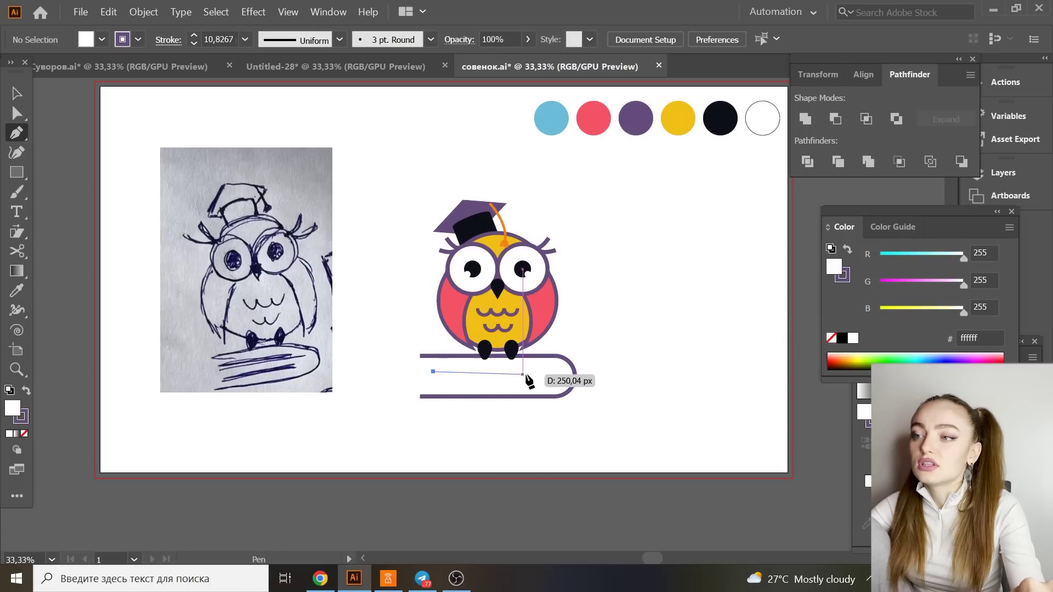
click(552, 372)
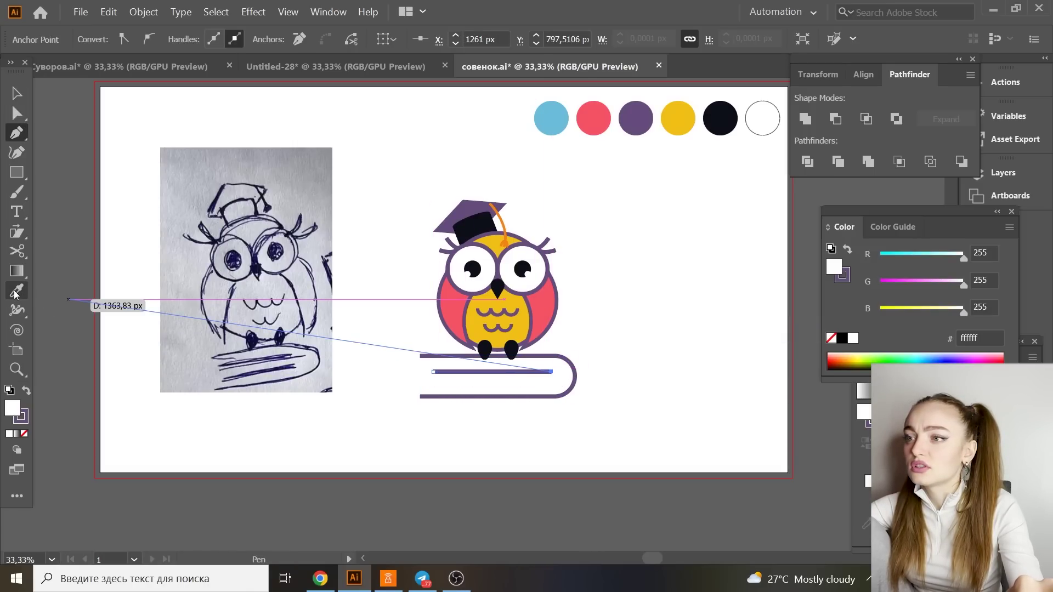
double_click(23, 422)
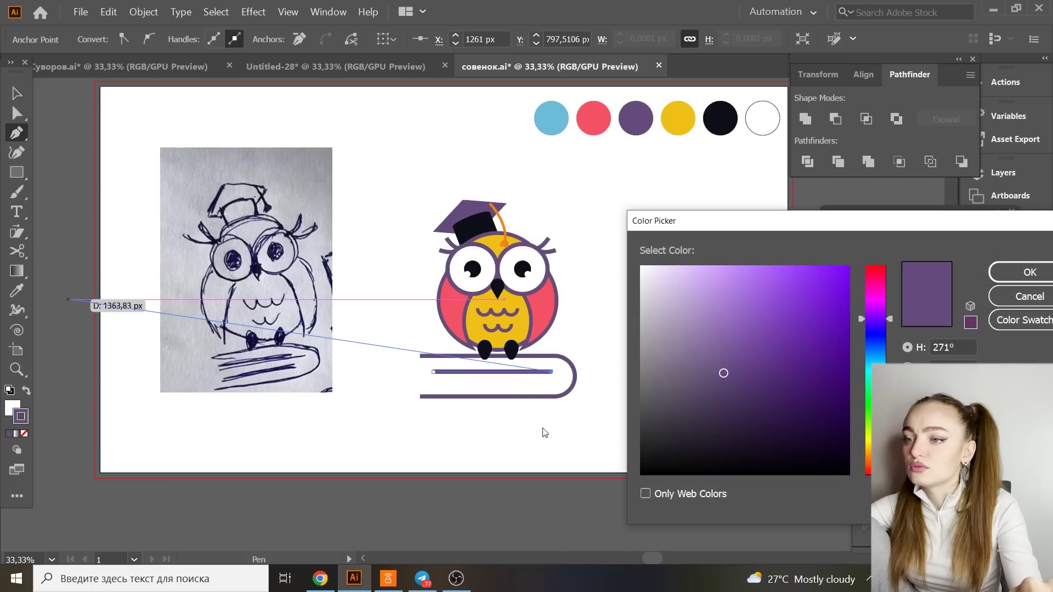
drag(666, 443, 631, 450)
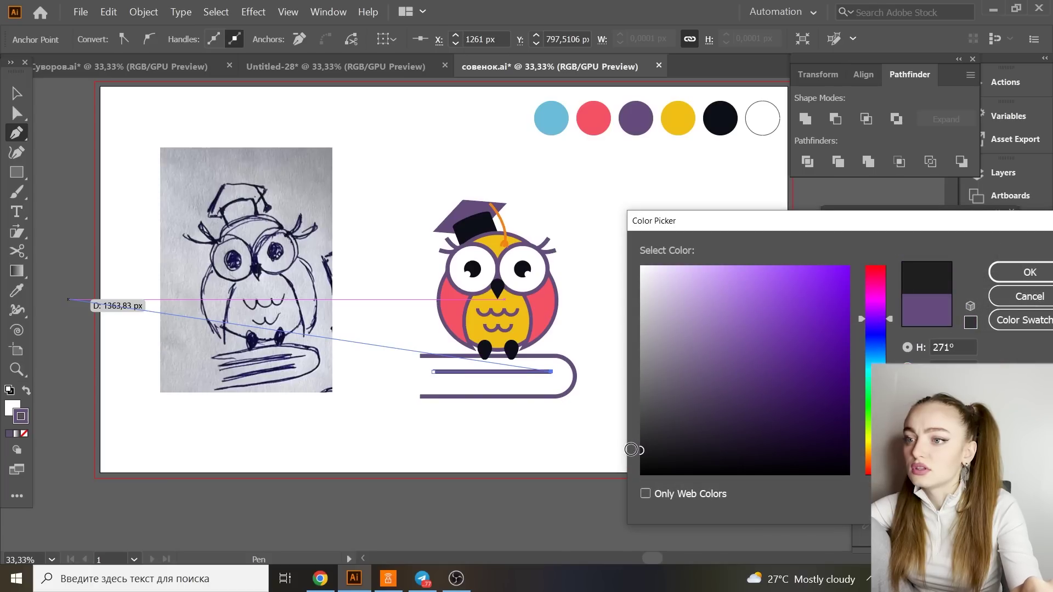
click(1029, 272)
click(598, 392)
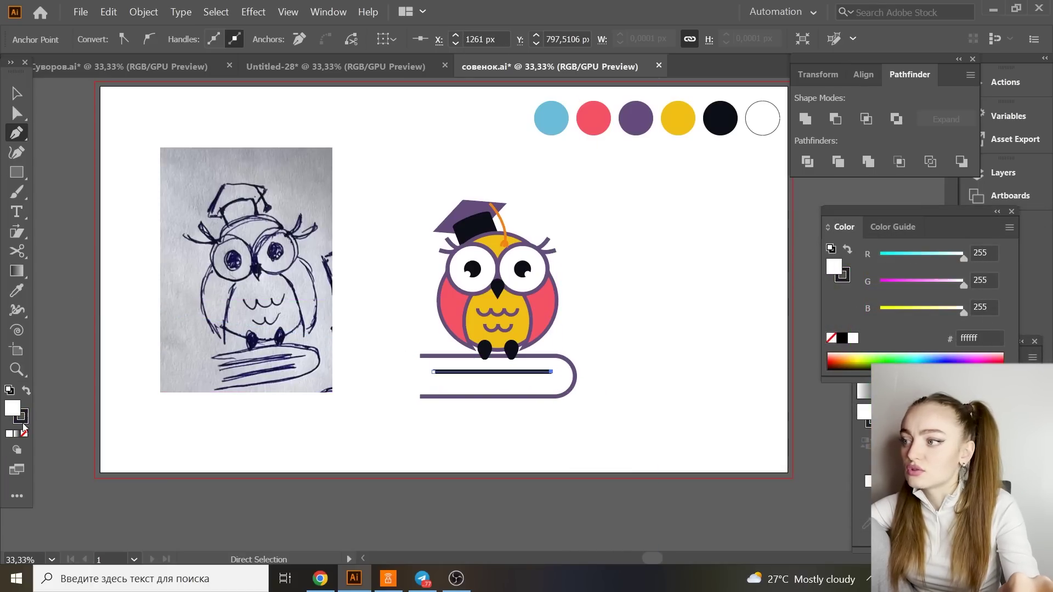
Duplicate the page line slightly lower inside the book.
key(v)
drag(545, 373, 546, 388)
key(ctrl+plus)
key(ctrl+plus)
key(ctrl+plus)
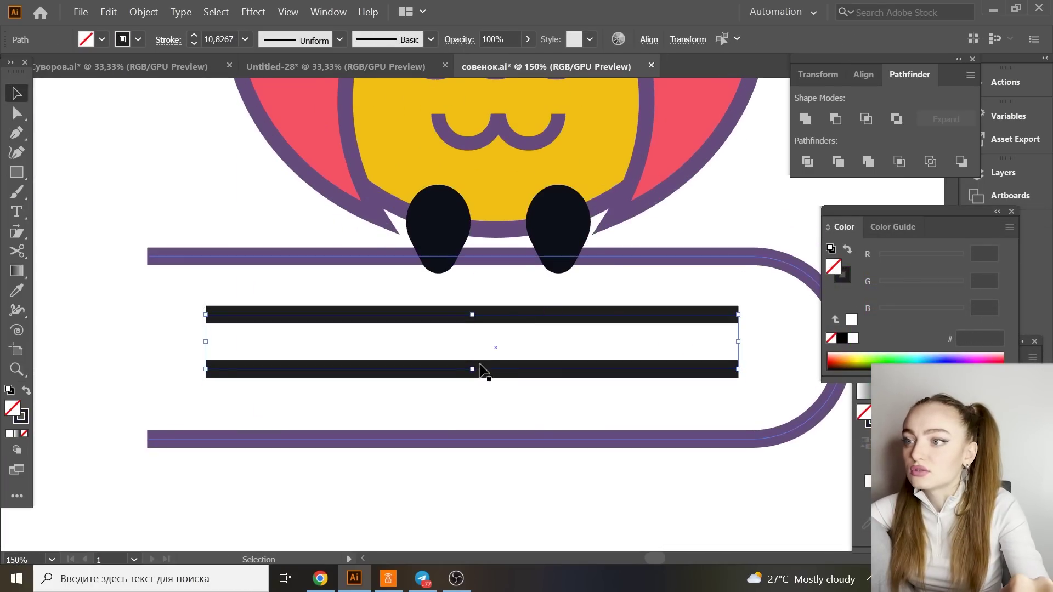
key(ctrl+shift+a)
key(ctrl+minus)
key(ctrl+minus)
key(ctrl+minus)
key(ctrl+minus)
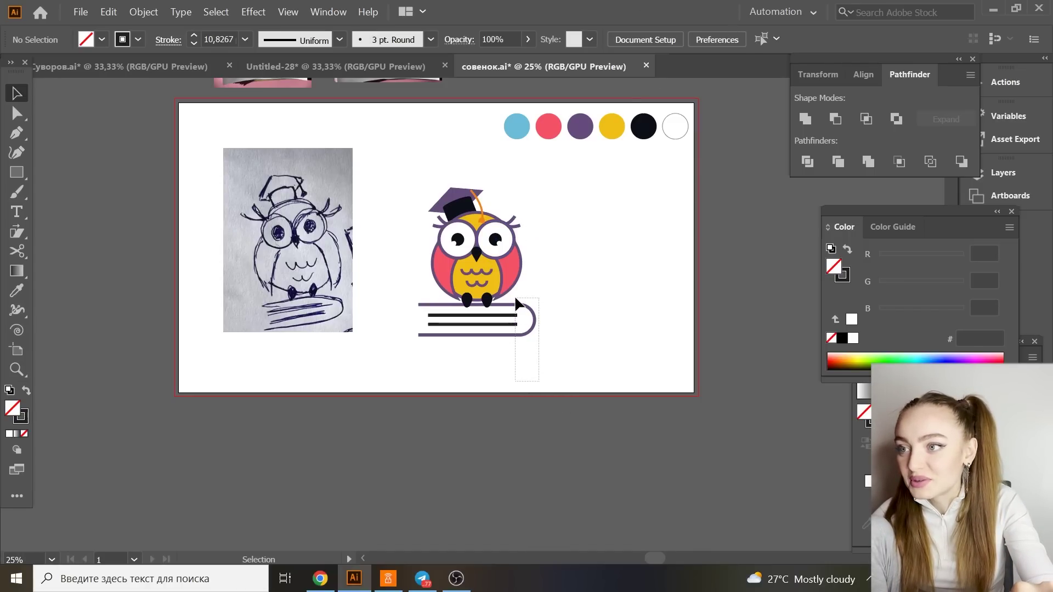
Scale the book and its lines down and set their strokes to 10 pt.
drag(515, 301, 516, 302)
drag(480, 339, 481, 329)
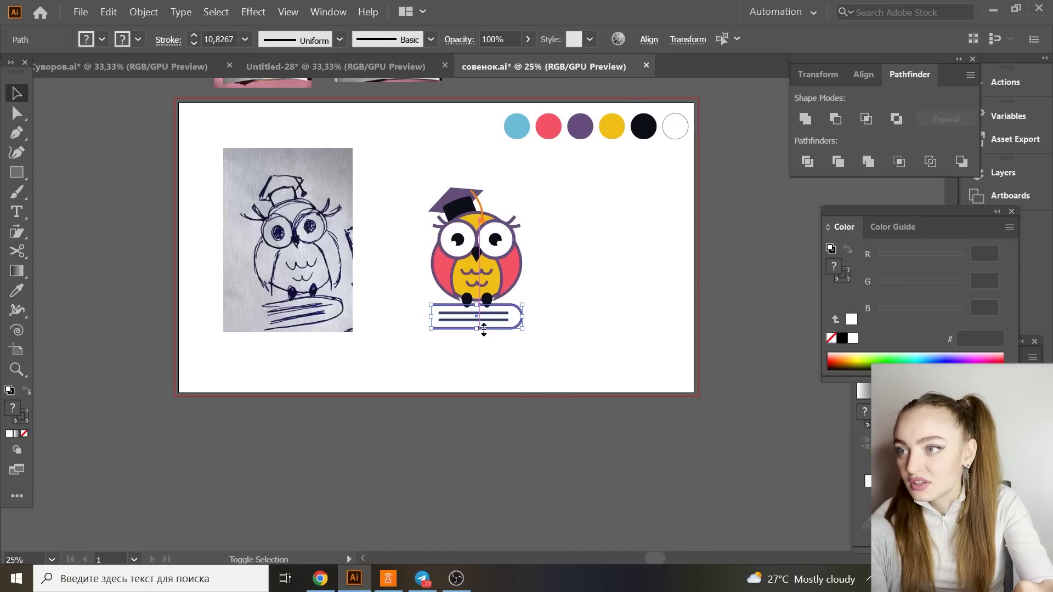
click(244, 39)
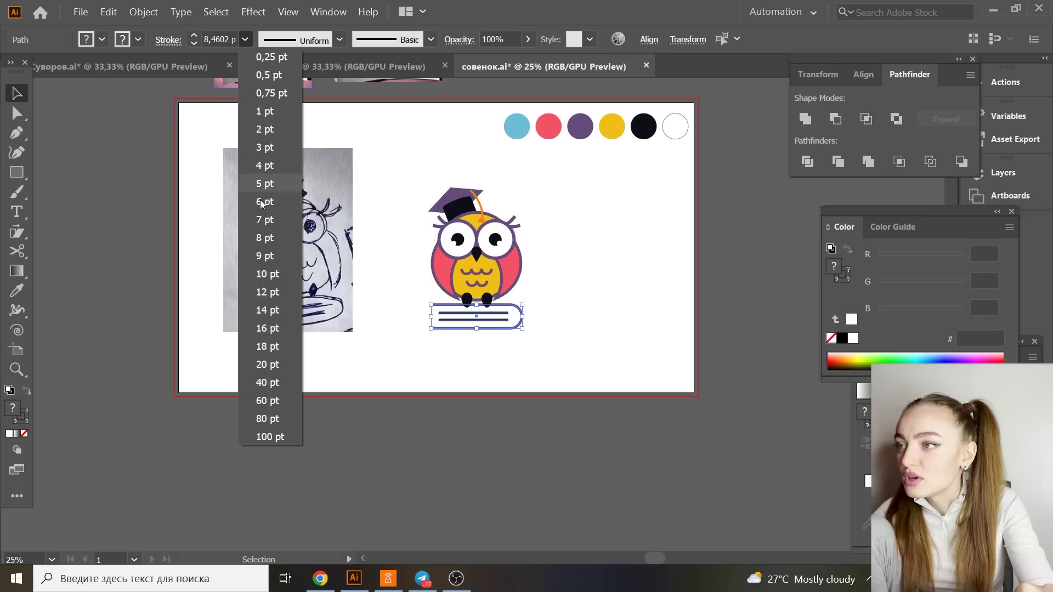
click(285, 273)
click(377, 263)
scroll(567, 266, up, 1)
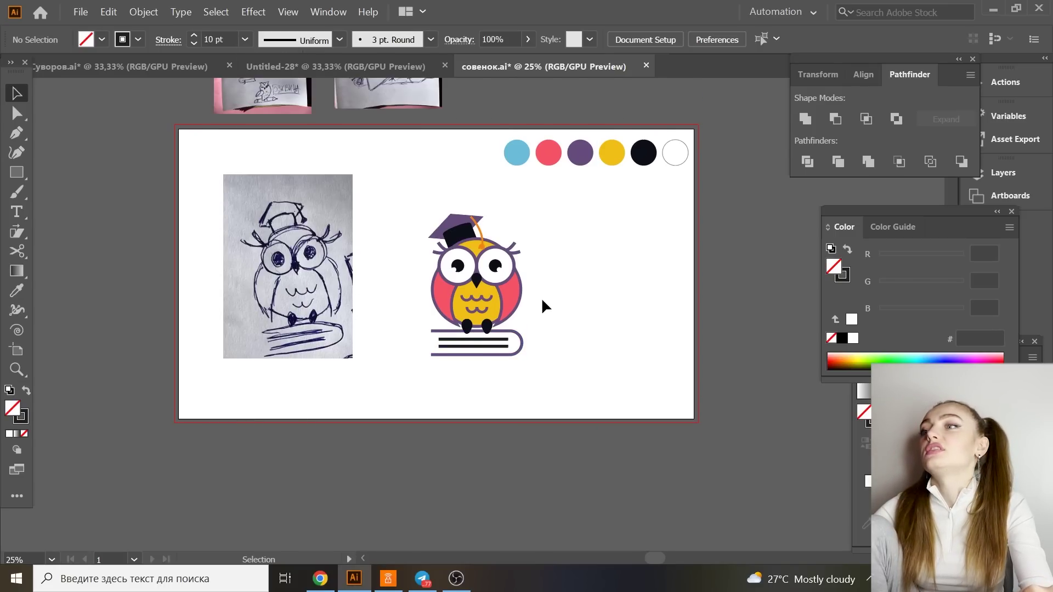
Delete the sketch photo, then shrink the owl-and-book artwork and move it left.
drag(321, 267, 281, 267)
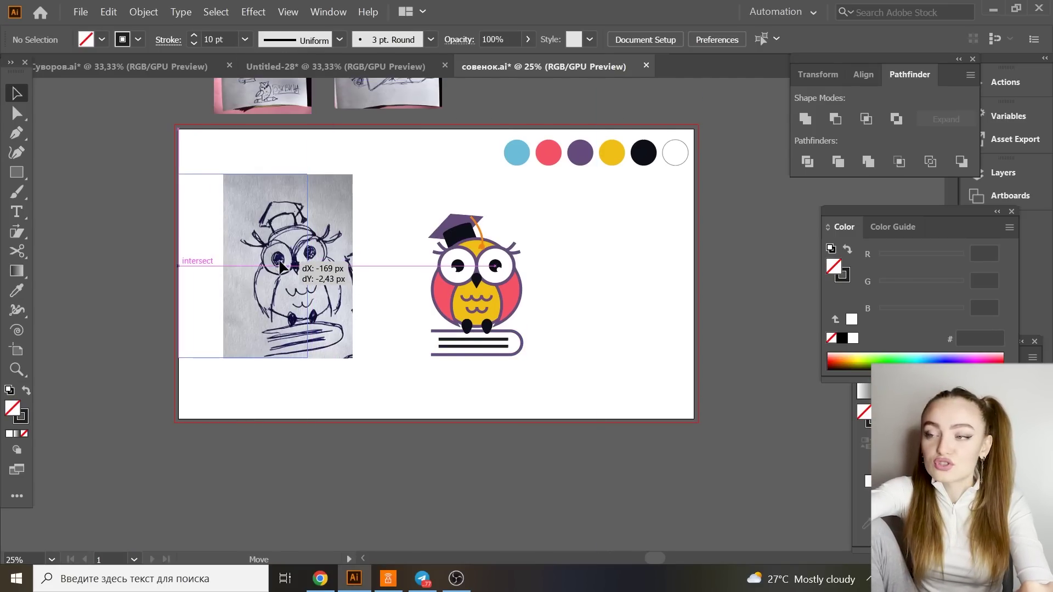
key(Delete)
mouse_move(371, 207)
mouse_down()
mouse_move(557, 331)
mouse_move(571, 365)
mouse_up()
drag(525, 284, 423, 299)
drag(434, 251, 559, 344)
Add the БУКВИЦА text, enlarge it and position it near the owl.
key(t)
drag(632, 398, 694, 433)
drag(661, 392, 409, 277)
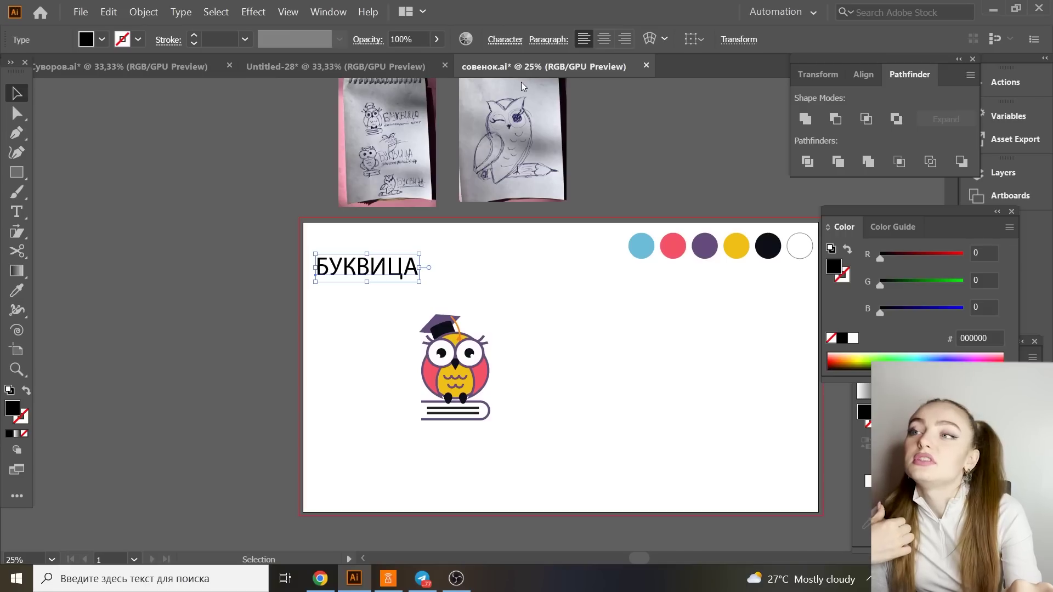
Try the Brusque Regular font on БУКВИЦА and move the wordmark up and left.
key(ctrl+t)
click(511, 67)
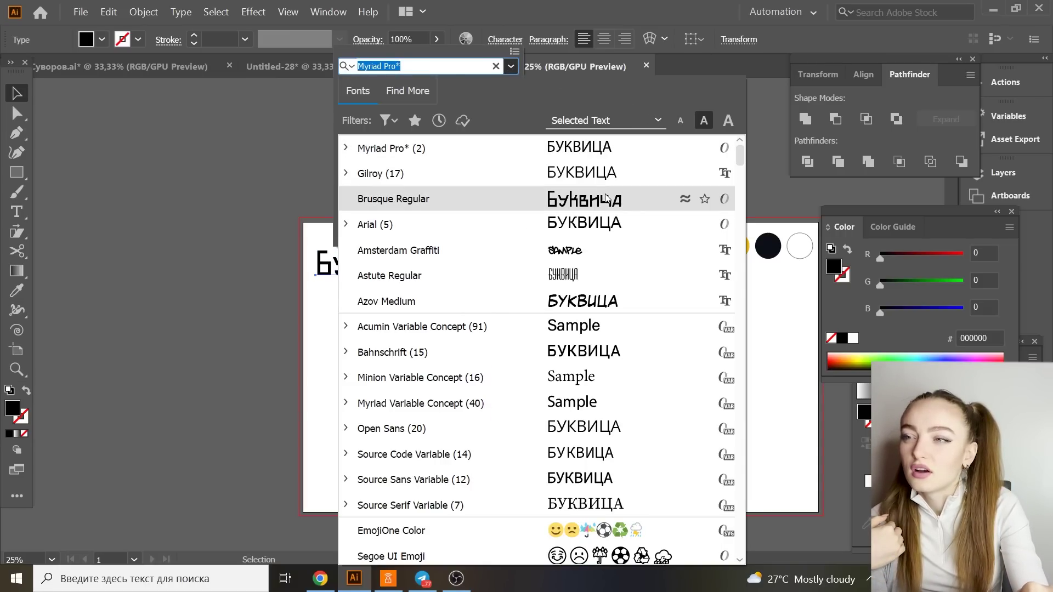
click(393, 198)
drag(391, 258, 258, 322)
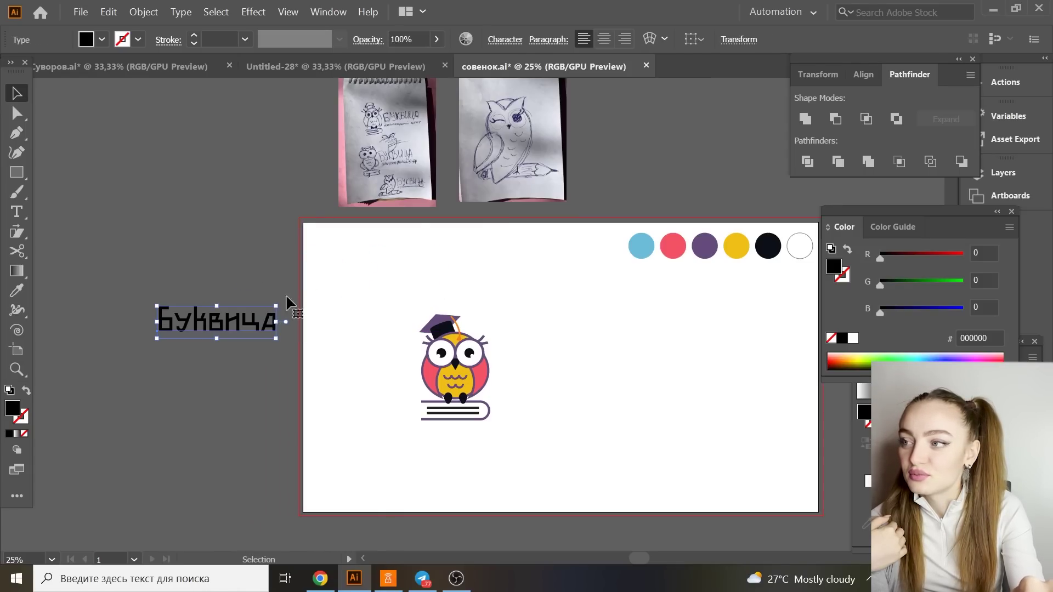
Set БУКВИЦА in Museo Cyrl 900 and place it next to the owl.
click(505, 39)
click(511, 66)
key(Down)
key(Down)
key(Down)
key(Down)
key(Down)
key(Down)
key(Down)
key(Down)
key(Down)
key(Down)
key(Down)
key(Down)
key(Down)
key(Down)
key(Down)
key(Down)
key(Down)
key(Down)
key(Down)
key(Down)
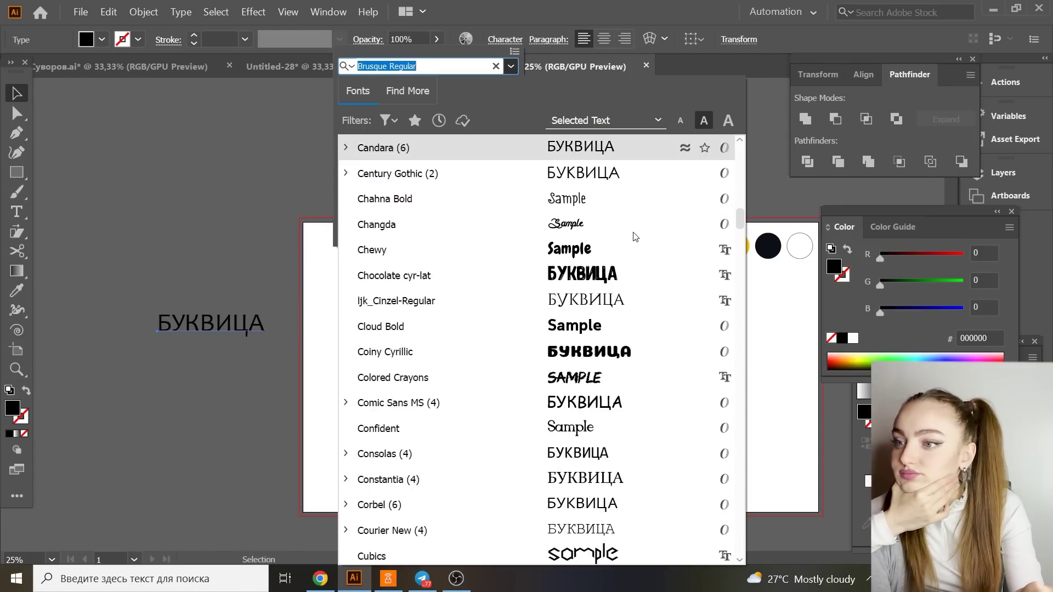
scroll(661, 384, down, 10)
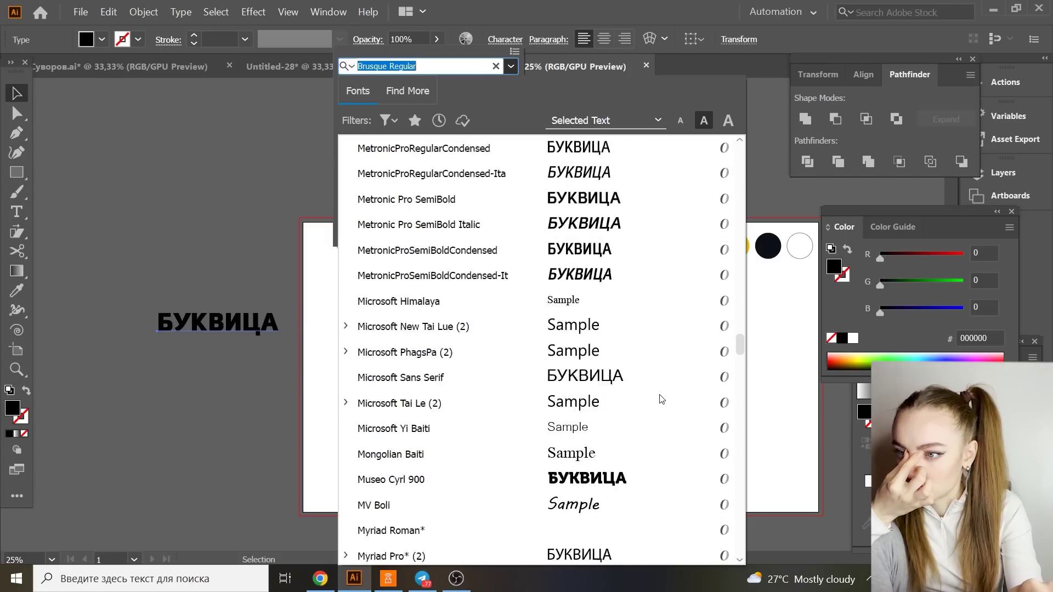
click(658, 477)
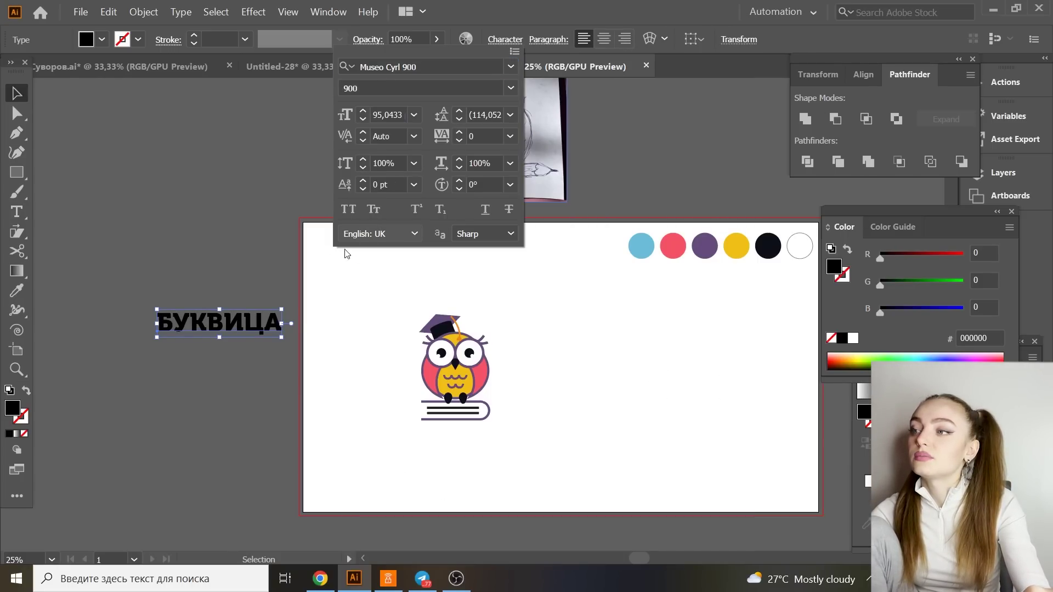
drag(233, 330, 638, 368)
click(624, 423)
mouse_move(343, 279)
mouse_down()
mouse_move(411, 405)
mouse_move(492, 439)
mouse_up()
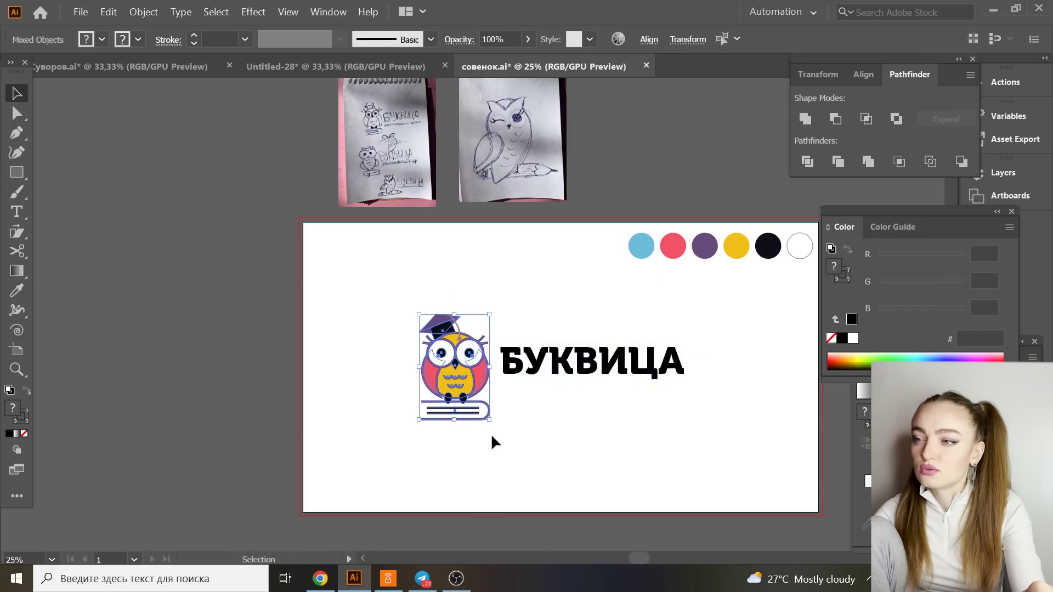
Set the owl's outline stroke weight to 11 pt.
click(245, 39)
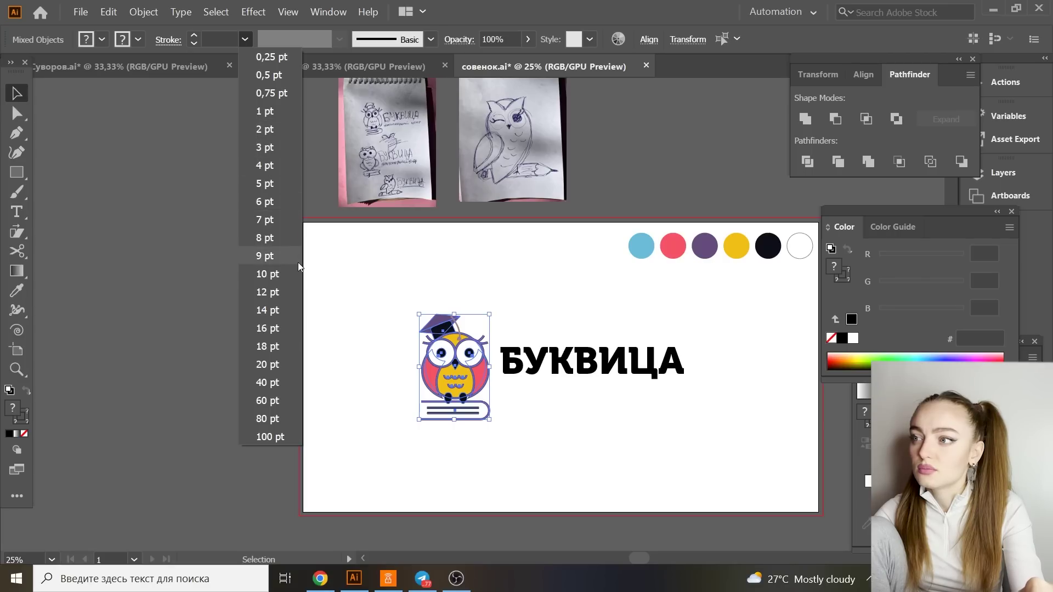
click(209, 39)
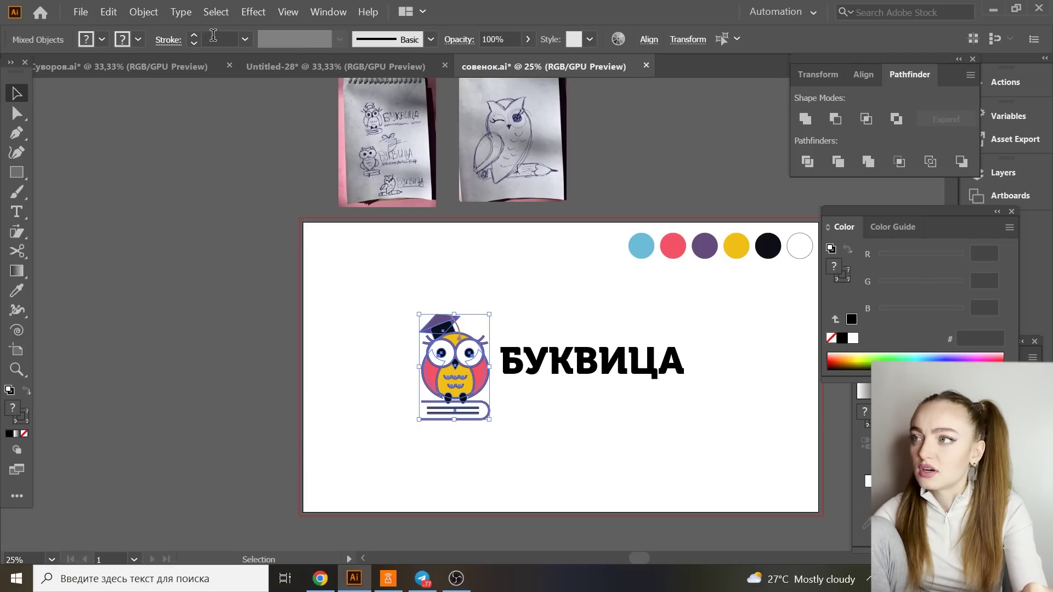
click(219, 36)
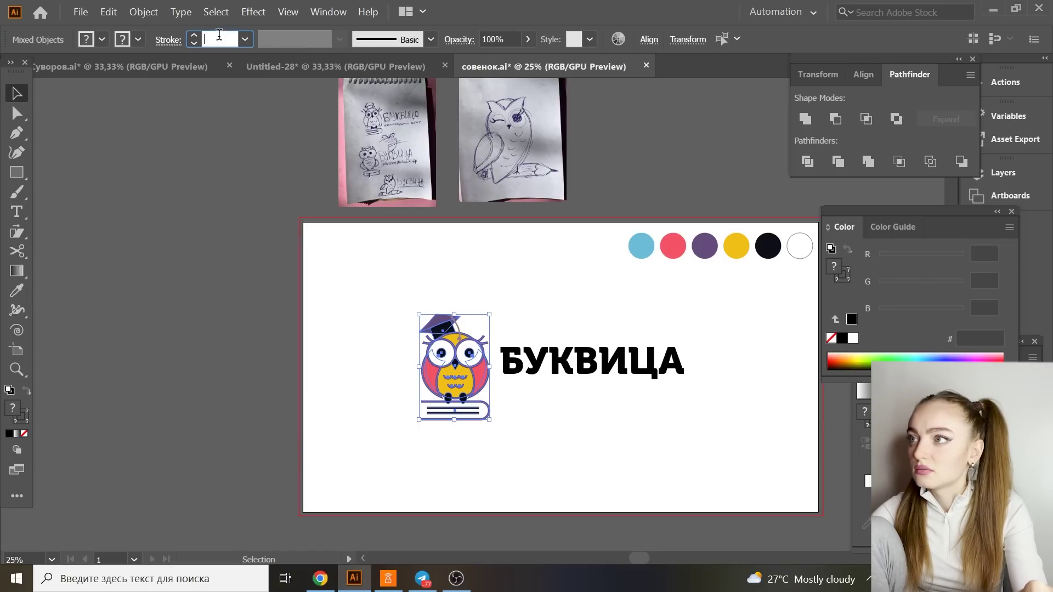
text(11)
click(333, 242)
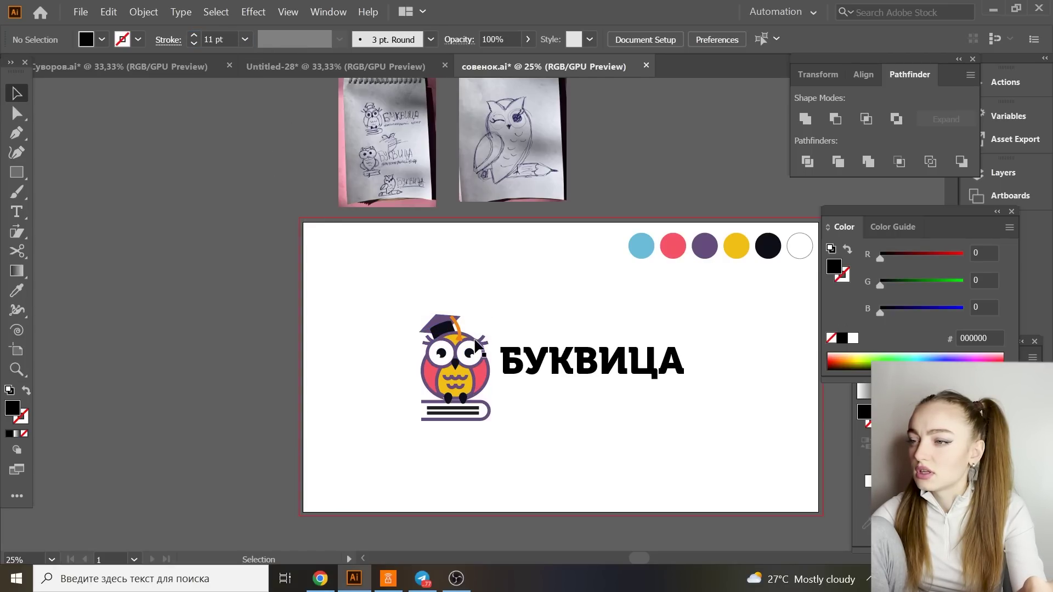
Give the owl's wavy belly strokes an 8 pt stroke weight.
click(461, 390)
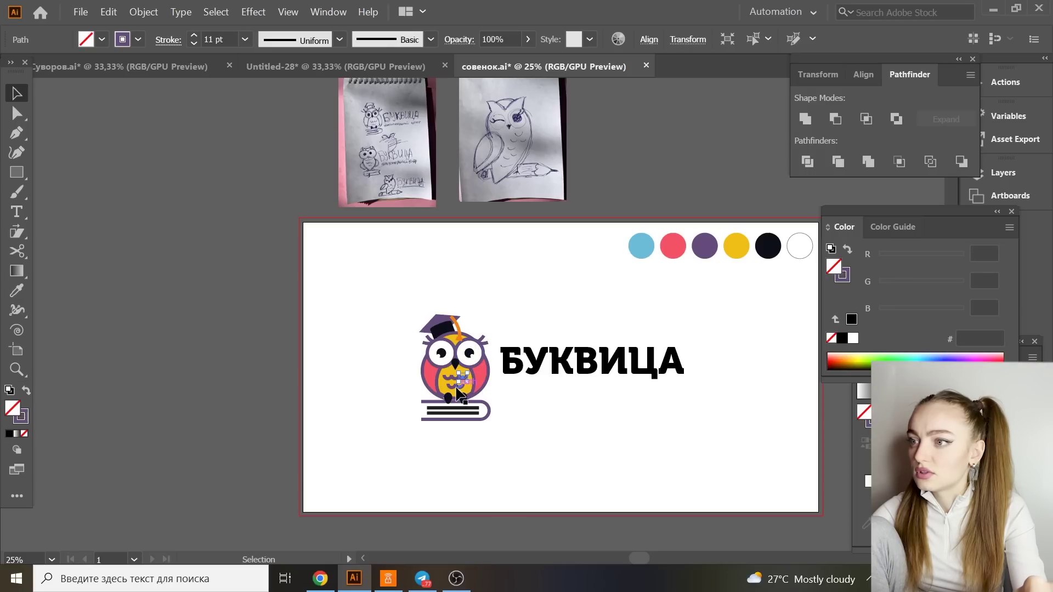
click(580, 432)
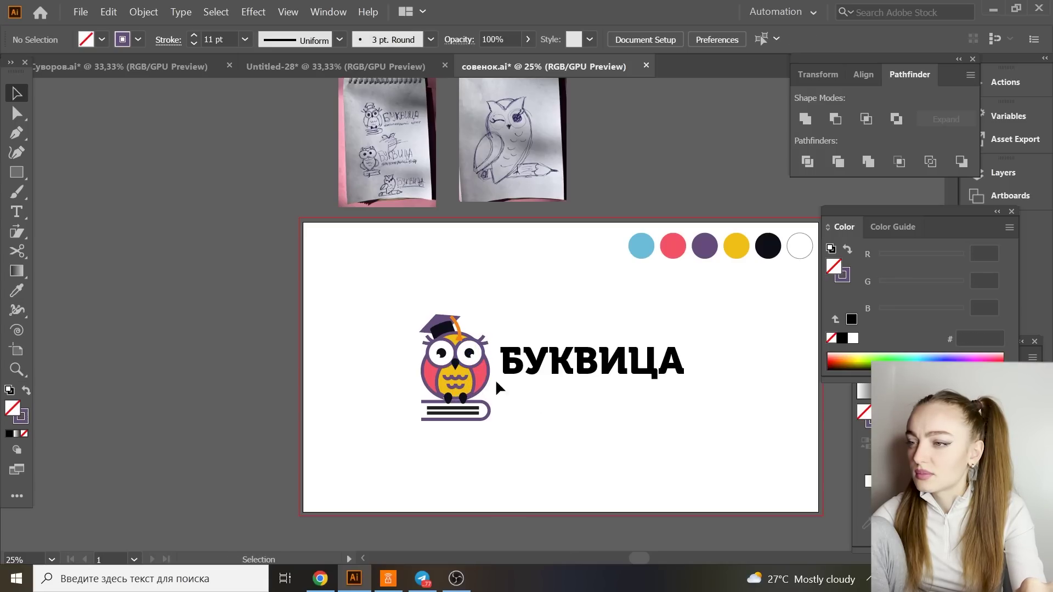
drag(473, 390, 387, 374)
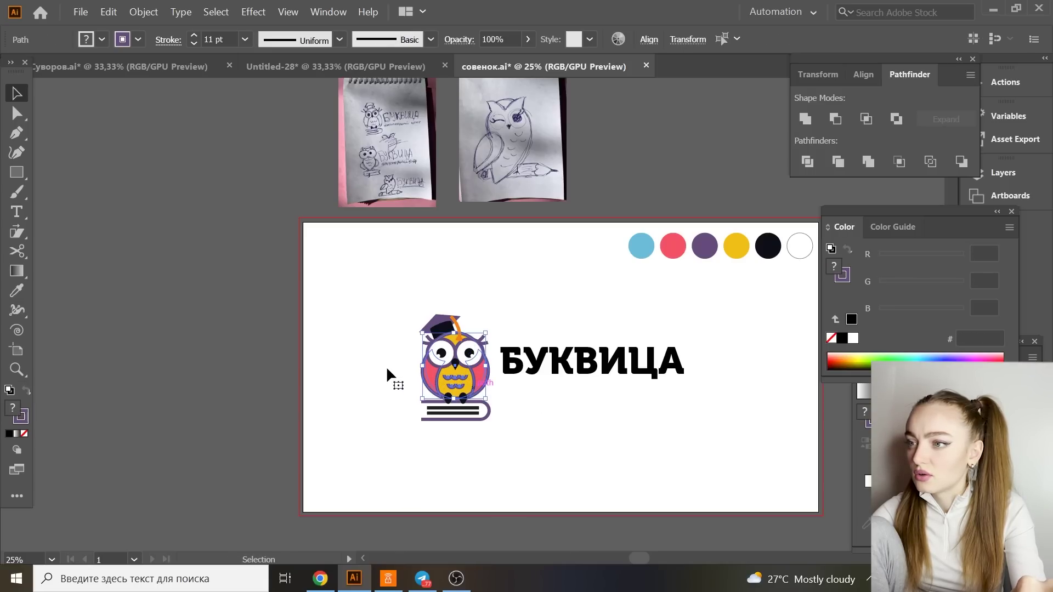
click(439, 378)
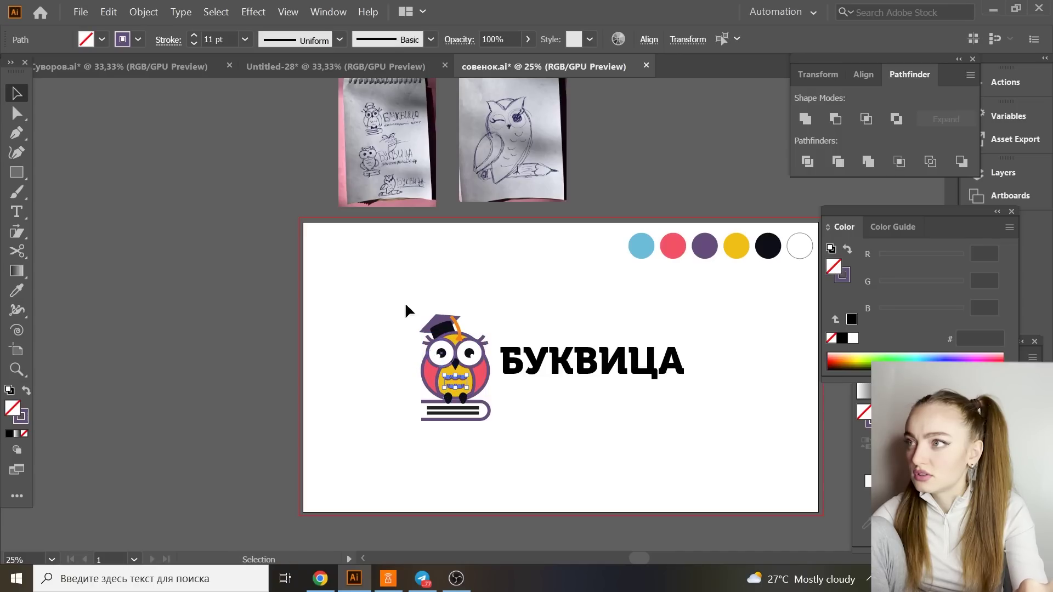
click(245, 39)
click(263, 212)
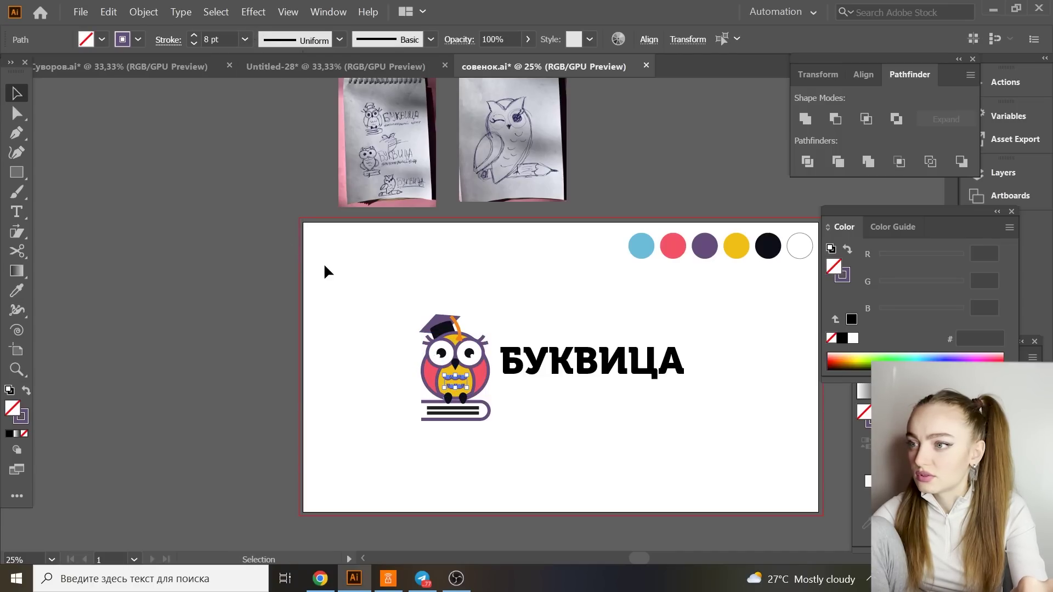
click(325, 270)
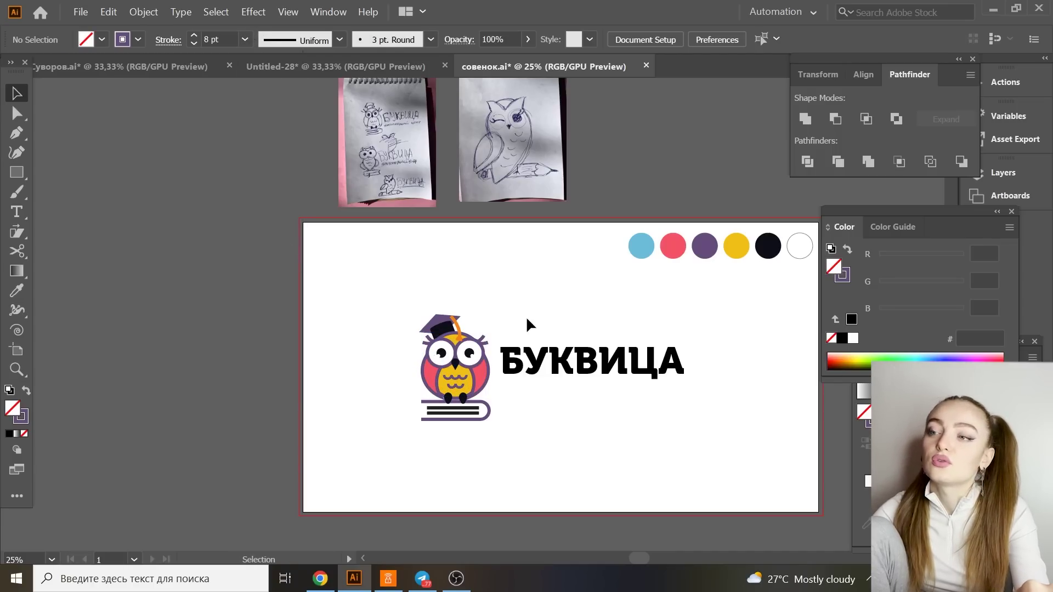
Select the БУКВИЦА wordmark, deselect it, and scroll the view right.
click(620, 366)
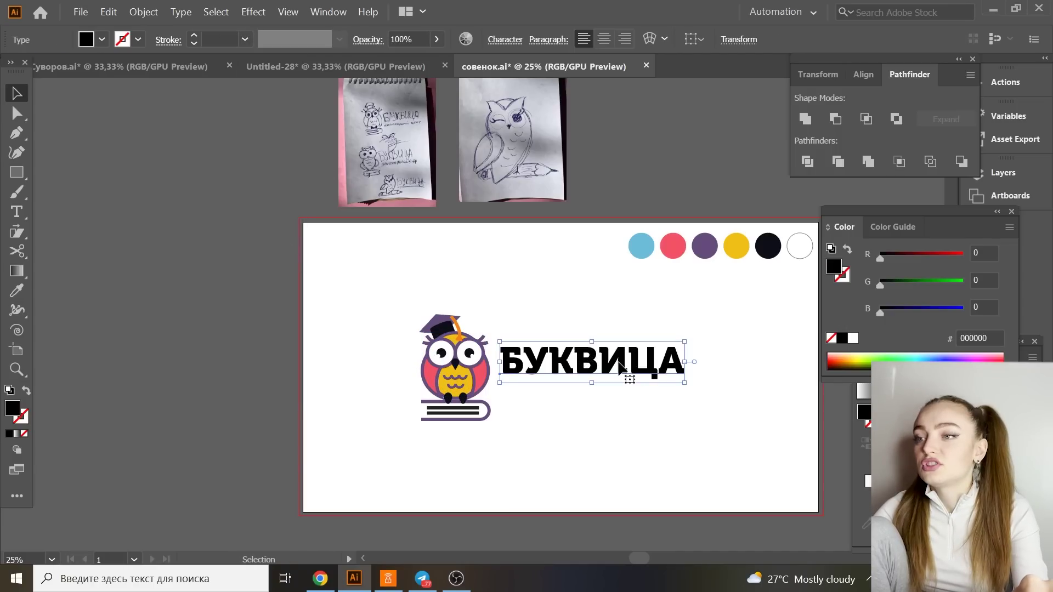
click(647, 550)
scroll(649, 557, right, 3)
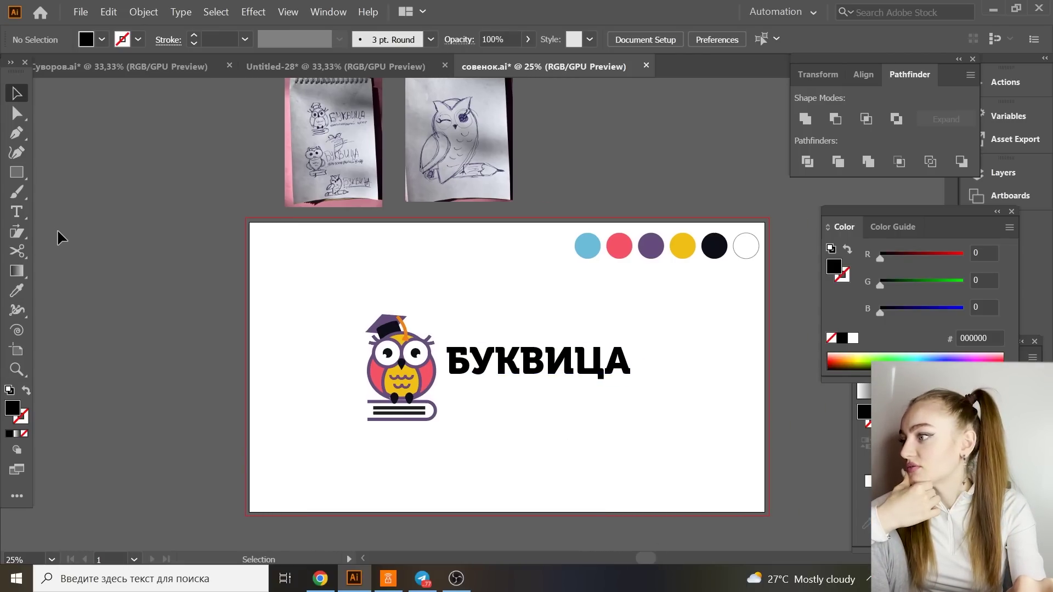
Type the tagline 'ОБРАЗОВАТЕЛЬНЫЙ ЦЕНТР' below the logo.
click(17, 213)
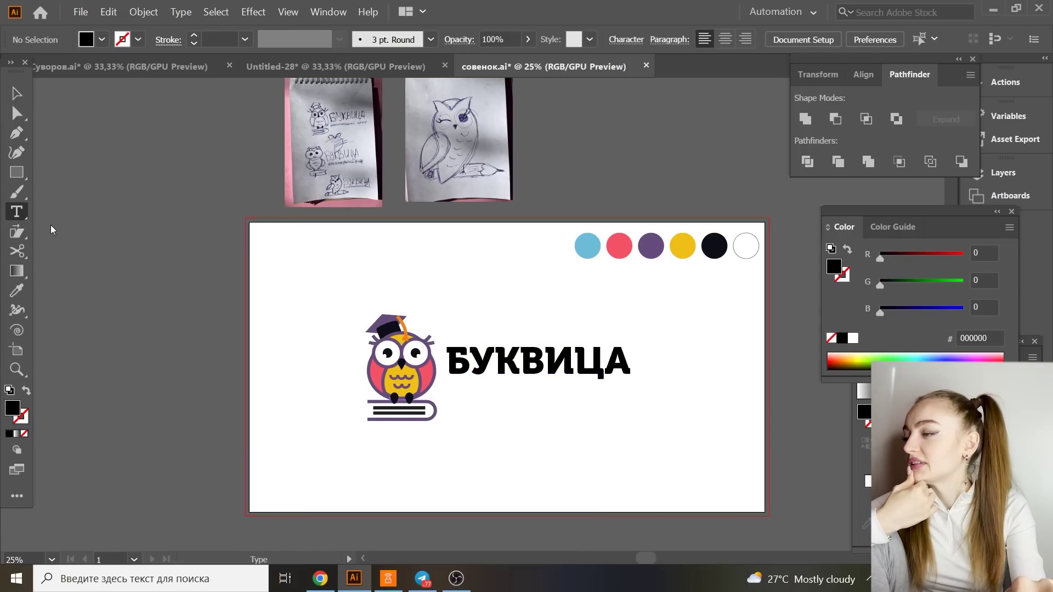
click(484, 439)
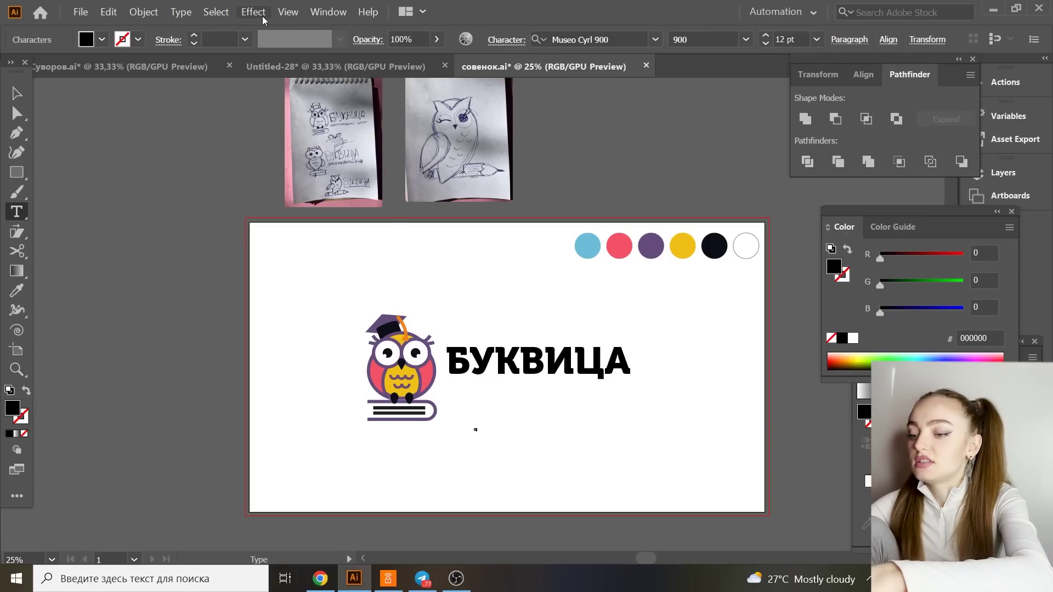
text(ОВАТЕЛЬНЫЙ ЦЕНТР)
click(16, 113)
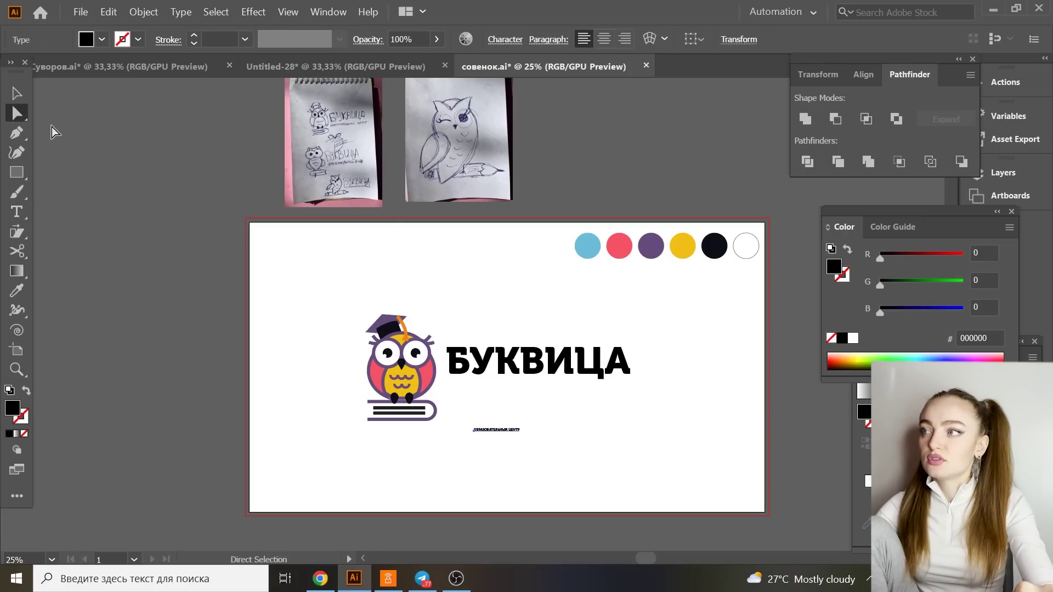
Enlarge the tagline under the logo and colour it the purple circle's #664b7e.
key(v)
drag(528, 437, 660, 446)
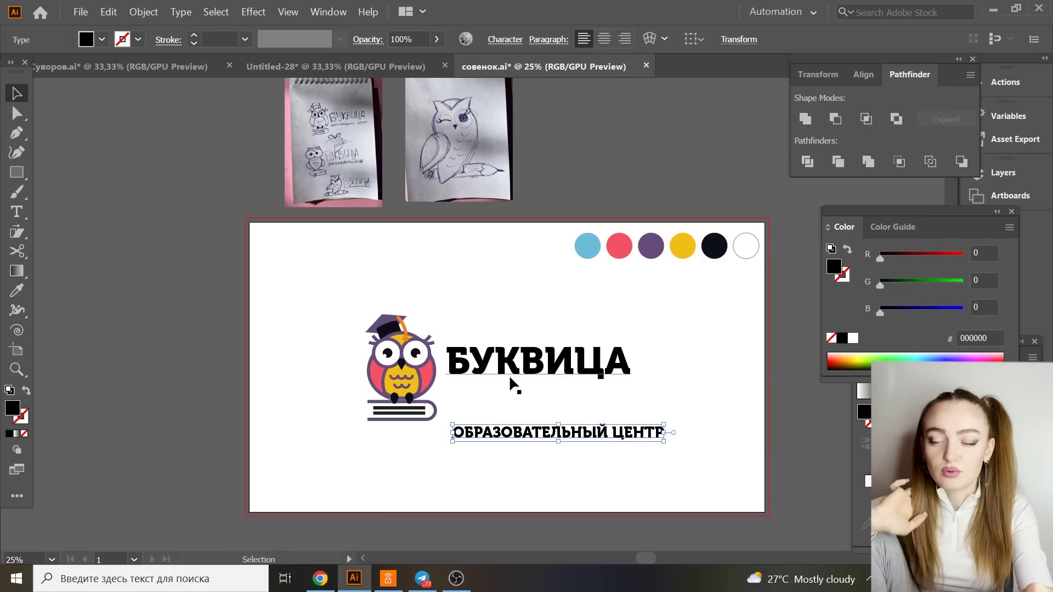
click(16, 212)
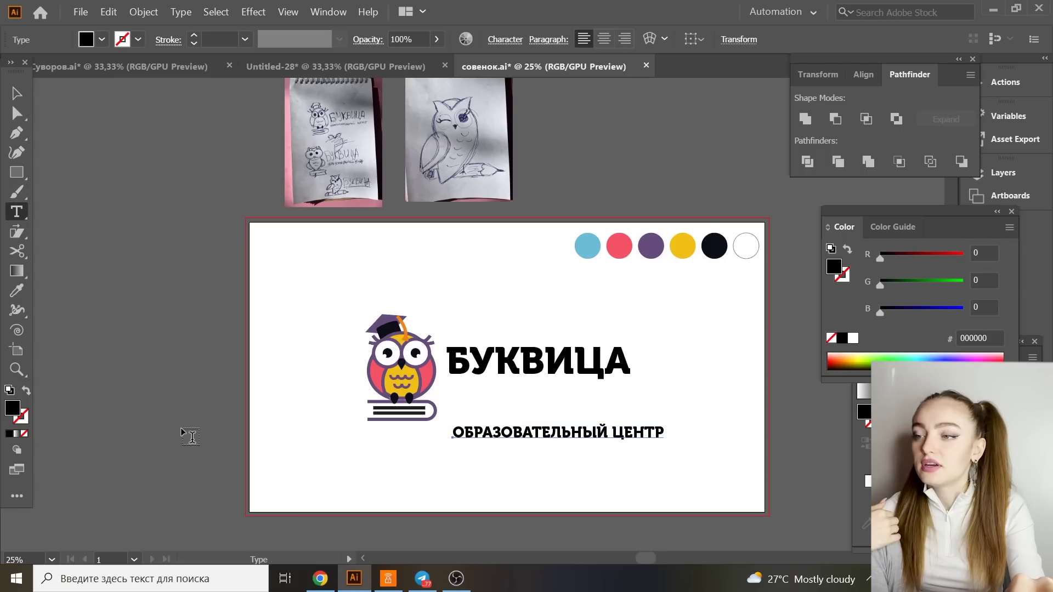
click(16, 291)
click(651, 245)
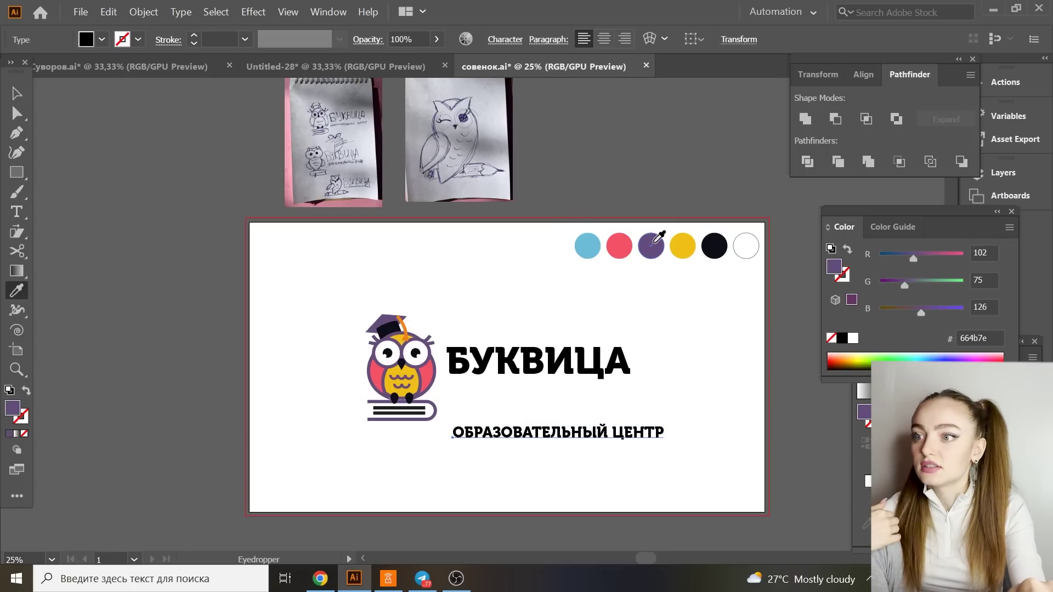
click(16, 92)
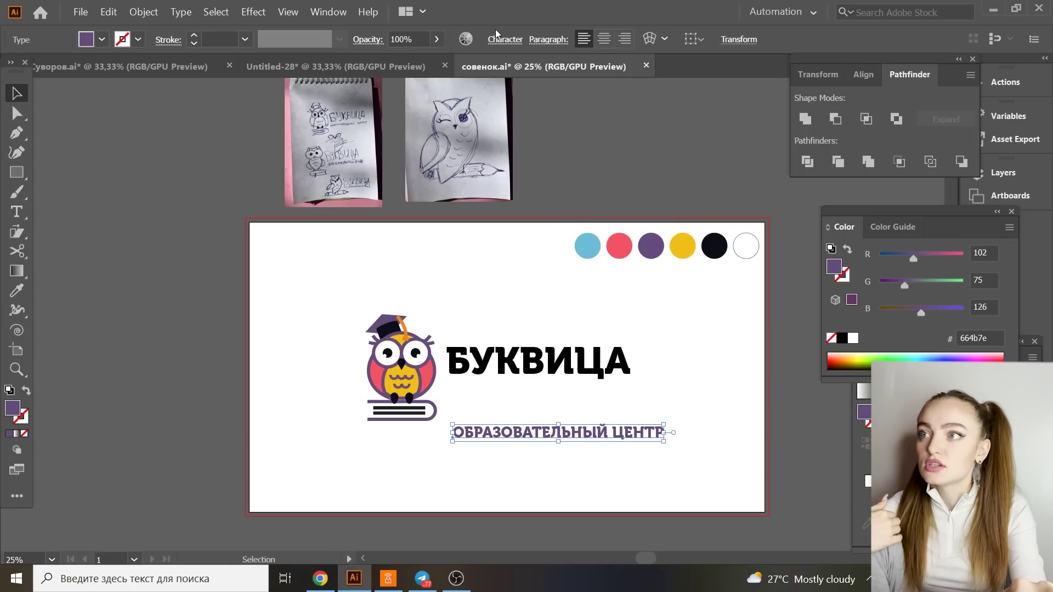
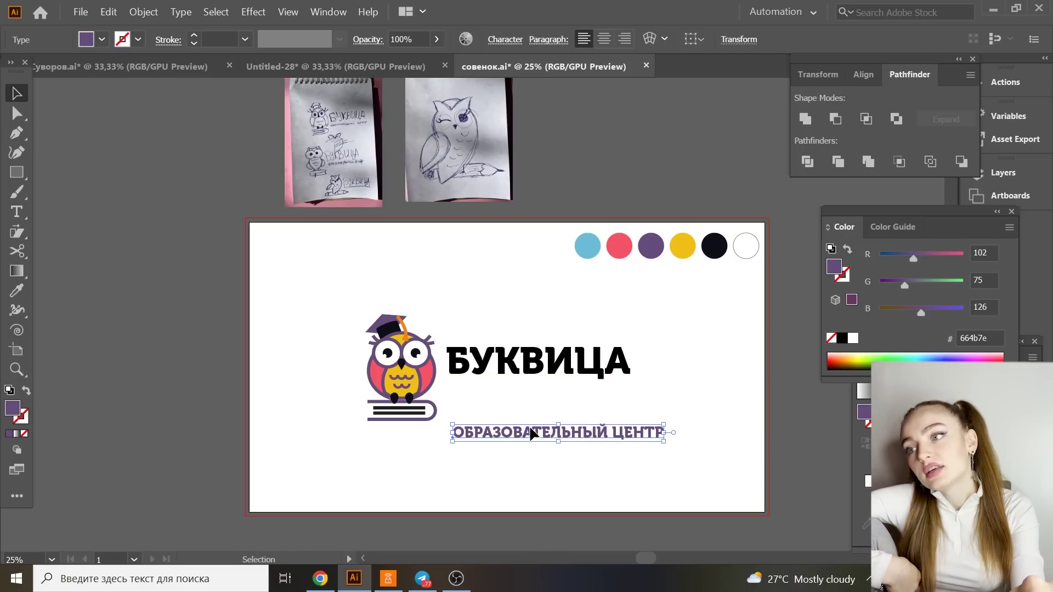
Move the ОБРАЗОВАТЕЛЬНЫЙ ЦЕНТР tagline under the title and set its tracking to 300.
drag(532, 428, 457, 444)
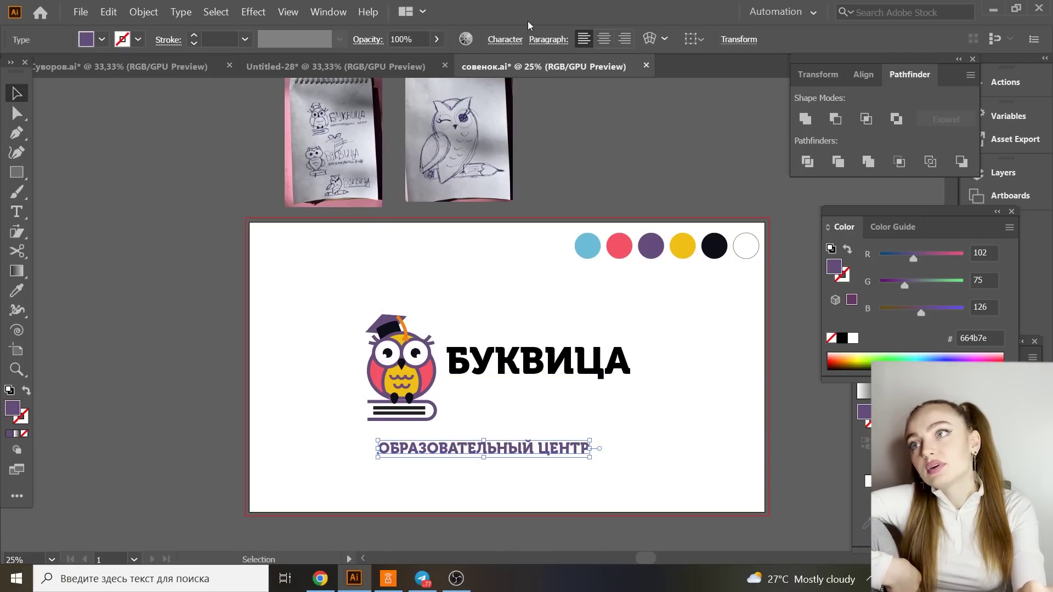
click(504, 39)
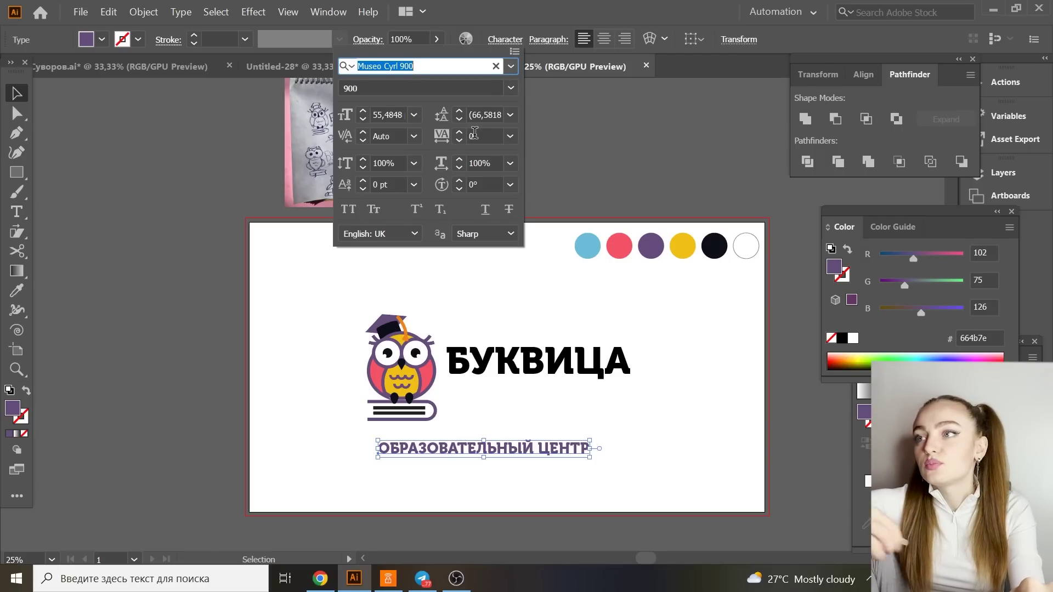
click(474, 132)
text(300)
key(Return)
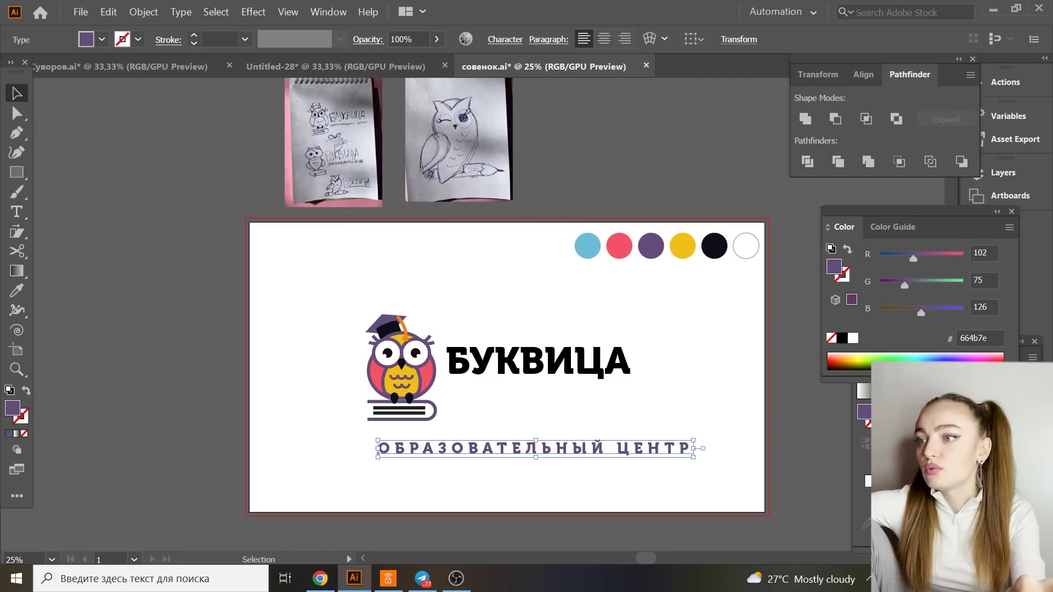
Narrow the tagline's text box and place it under БУКВИЦА beside the owl.
drag(692, 453, 625, 448)
click(457, 440)
drag(457, 441, 527, 385)
drag(680, 392, 632, 392)
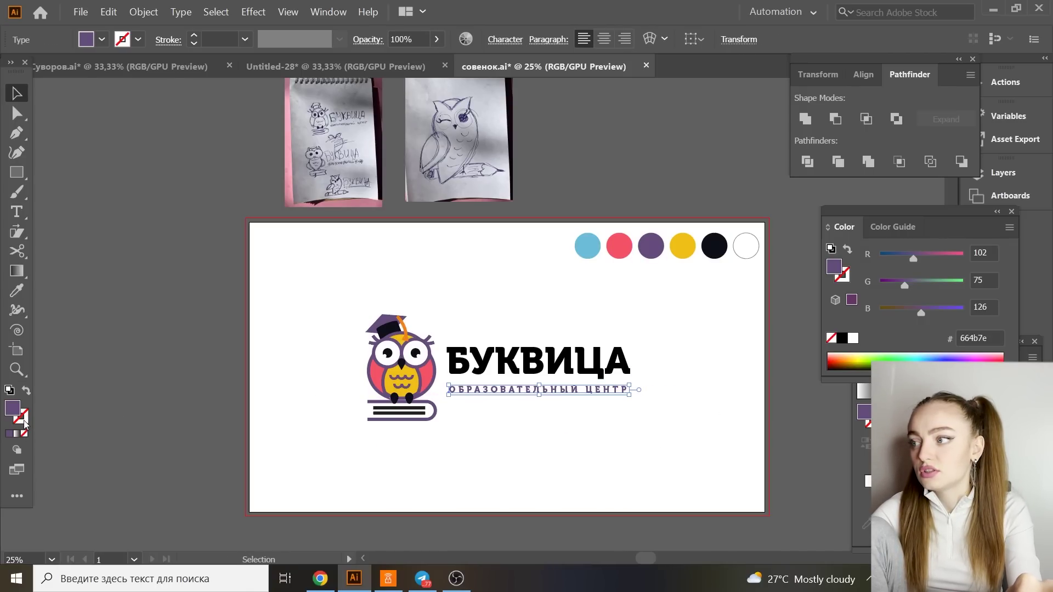
Give the tagline a purple stroke of 0,75 pt.
click(9, 434)
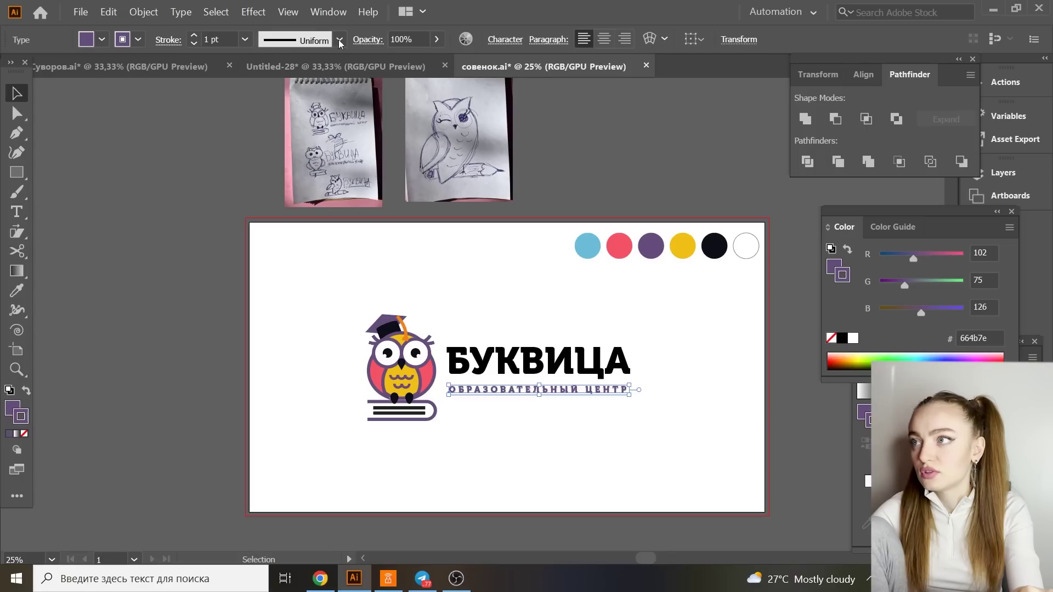
click(245, 39)
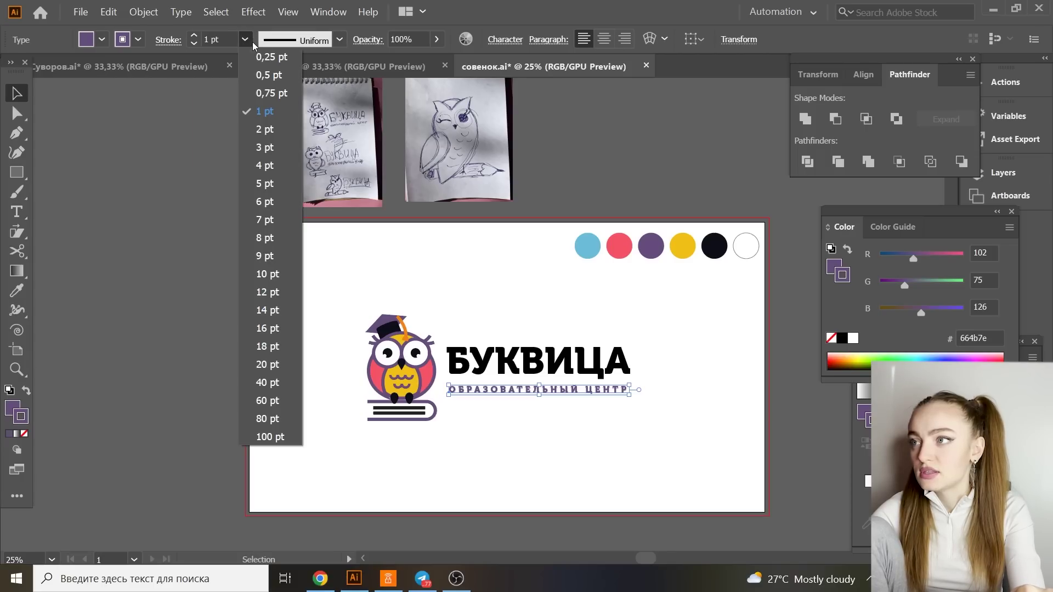
click(272, 94)
click(221, 198)
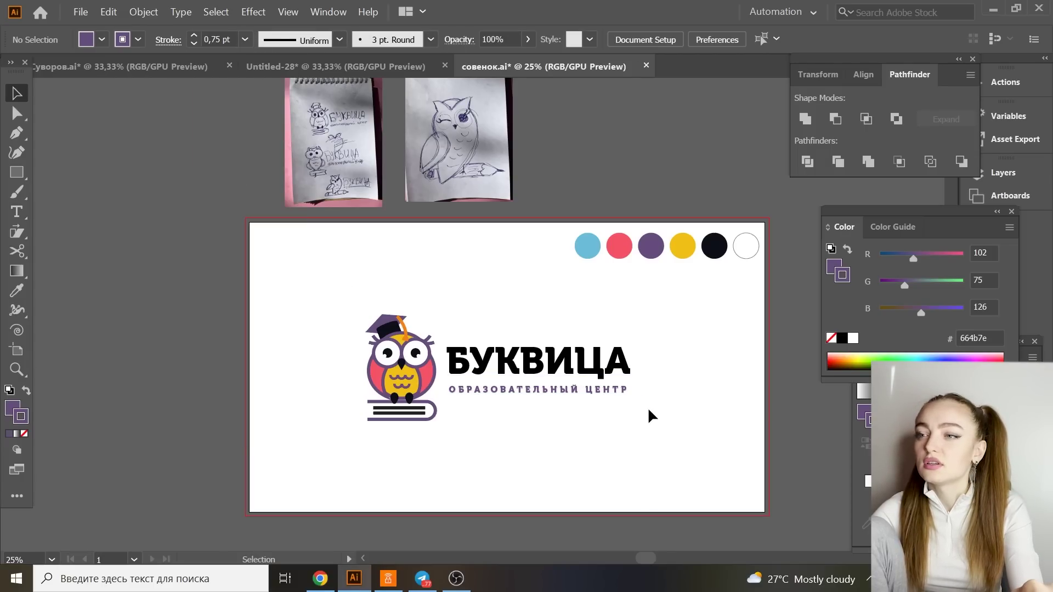
Convert both the tagline and the БУКВИЦА title to outlines.
right_click(638, 383)
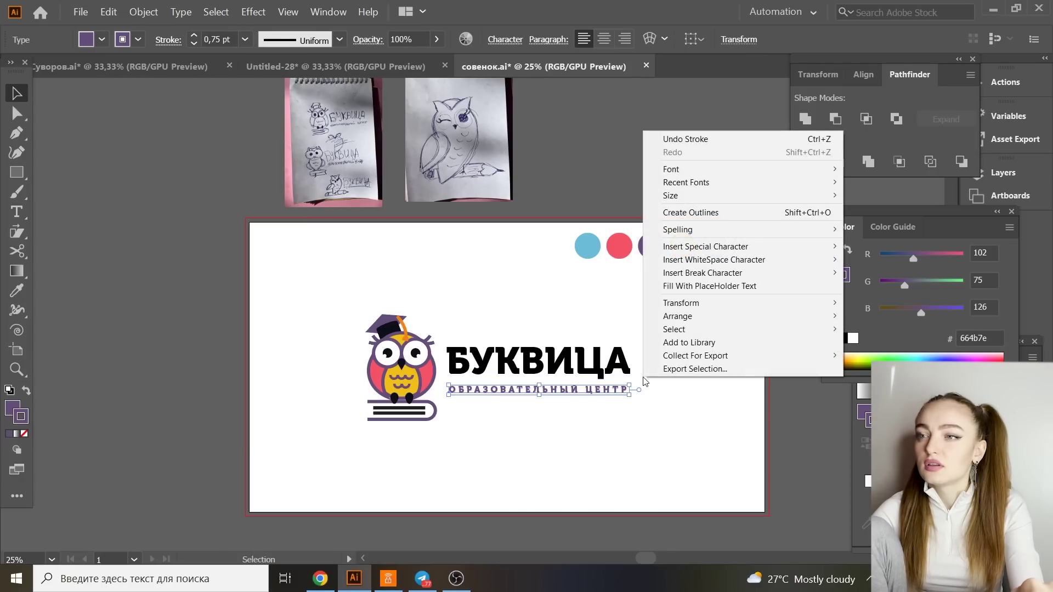
click(691, 212)
right_click(607, 360)
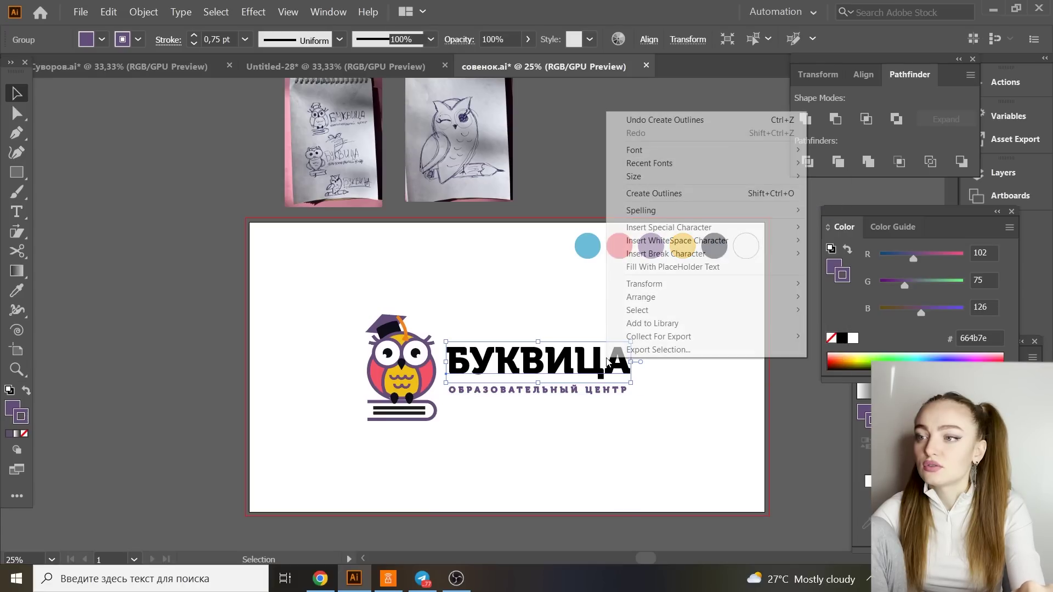
click(680, 193)
Stretch the outlined tagline to the title's width and centre it horizontally under БУКВИЦА.
click(622, 389)
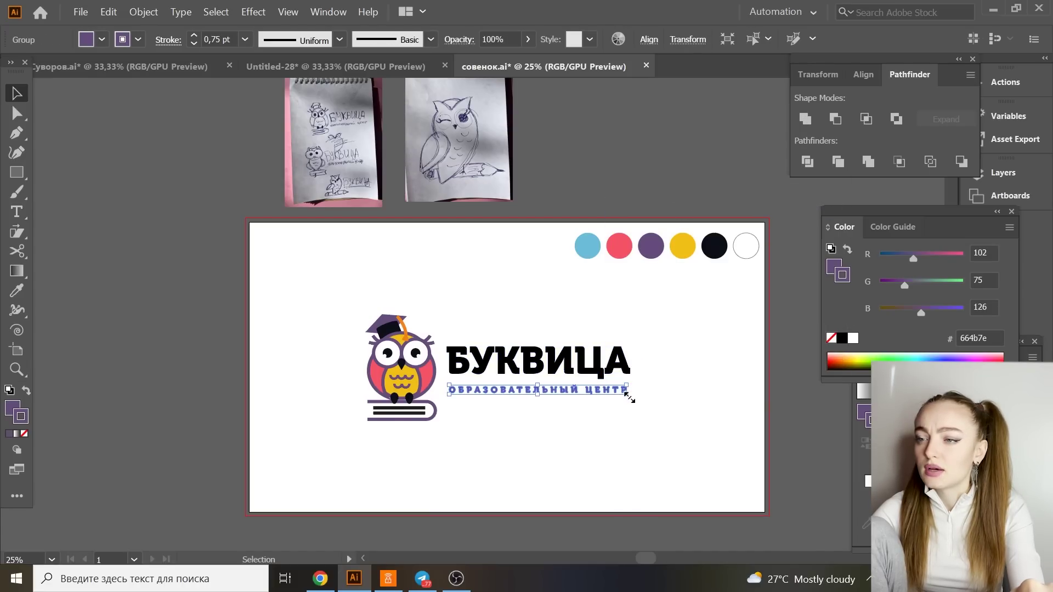
drag(630, 395, 582, 356)
click(659, 412)
click(649, 40)
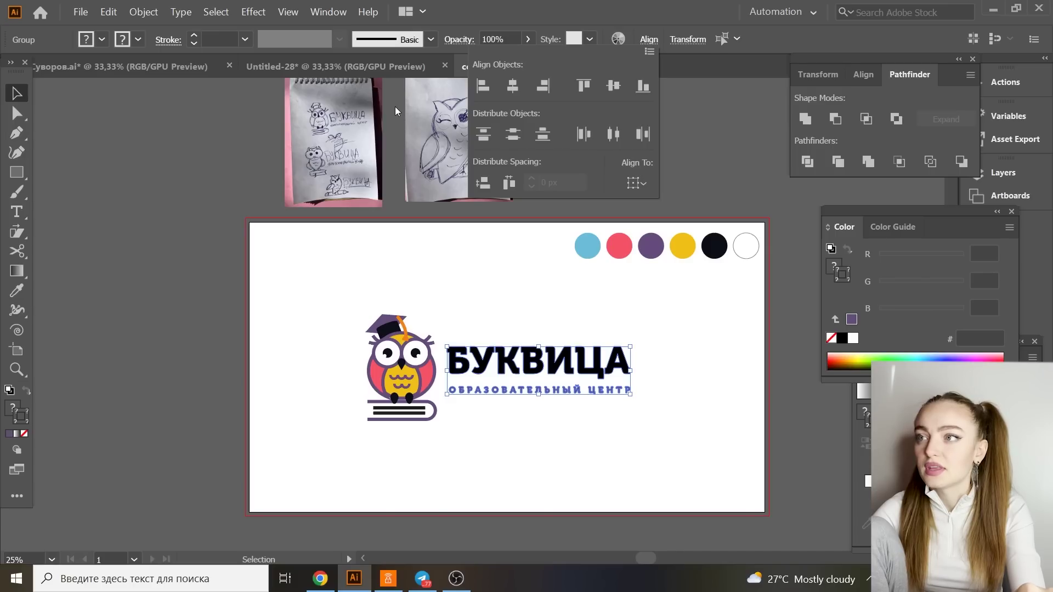
click(513, 86)
click(520, 308)
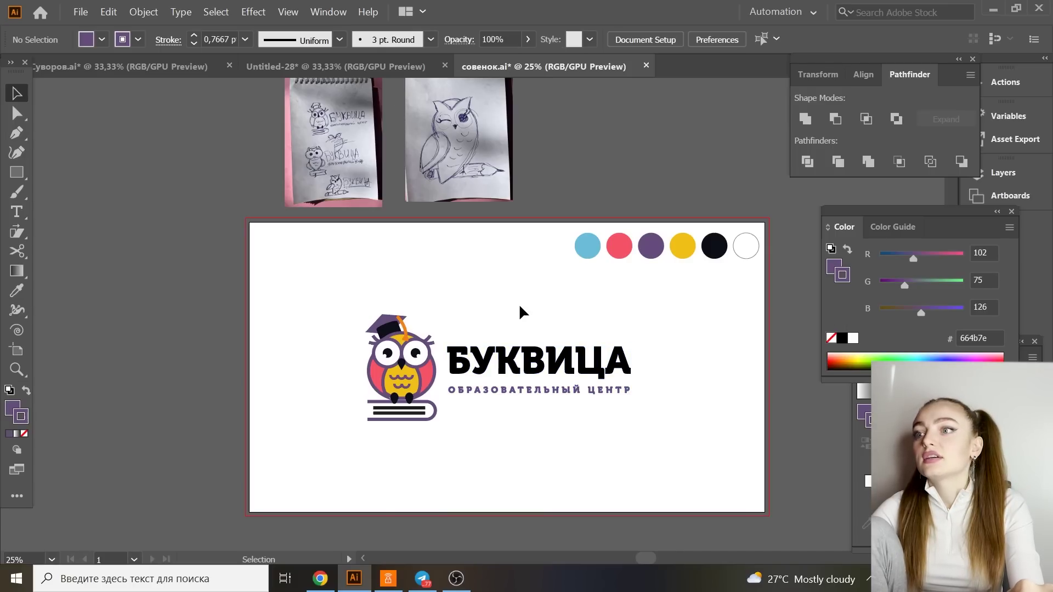
Move the owl logo group to the left edge of the artboard.
key(ctrl+a)
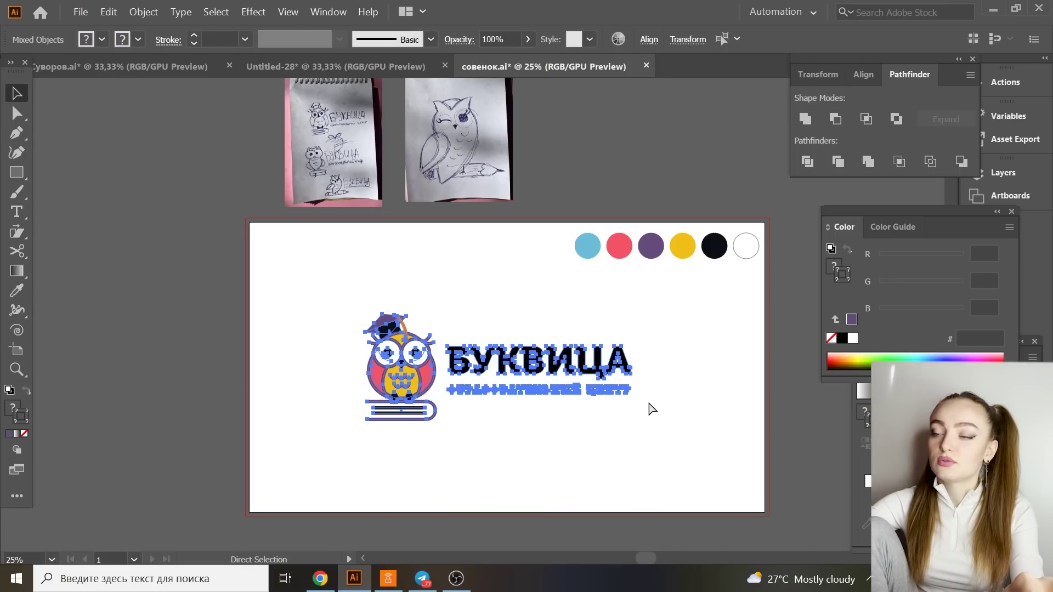
key(v)
click(662, 432)
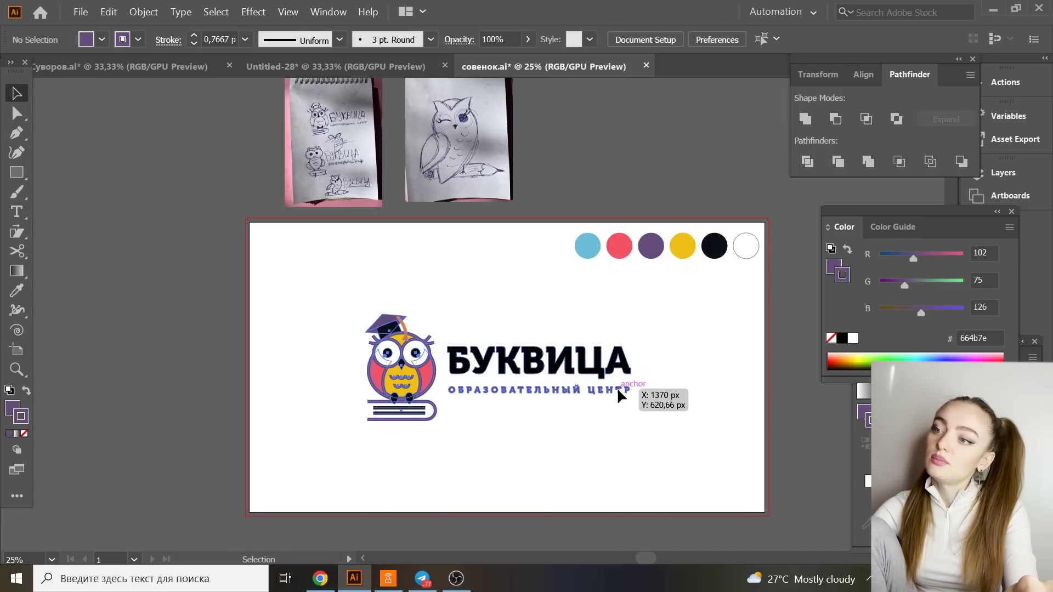
drag(617, 387, 553, 361)
click(384, 336)
key(ctrl+z)
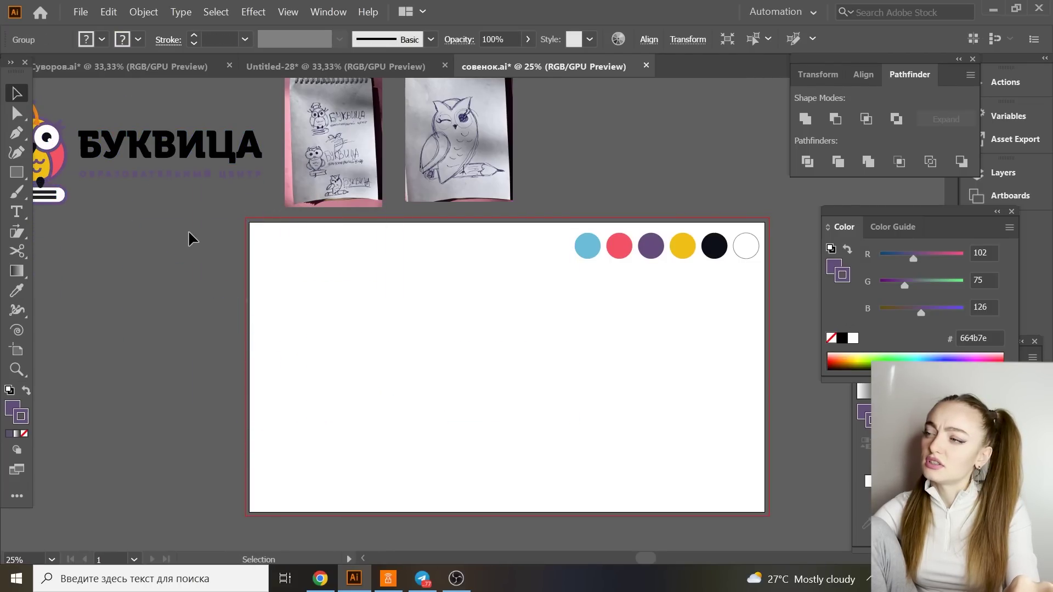
drag(178, 169, 266, 297)
Set the book shape's fill to None, then shift the logo further left.
key(a)
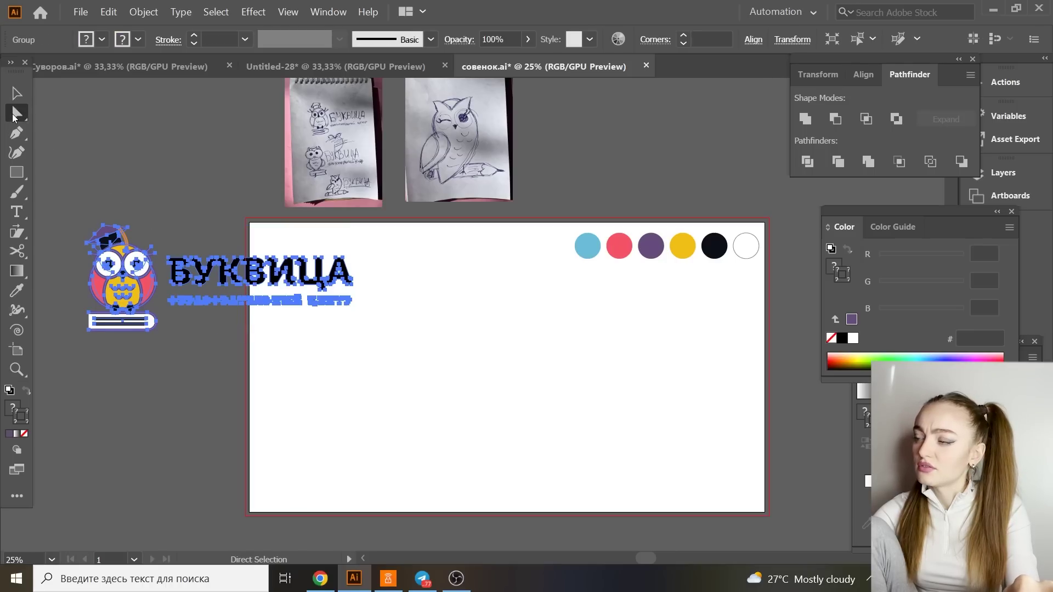
click(159, 333)
click(156, 329)
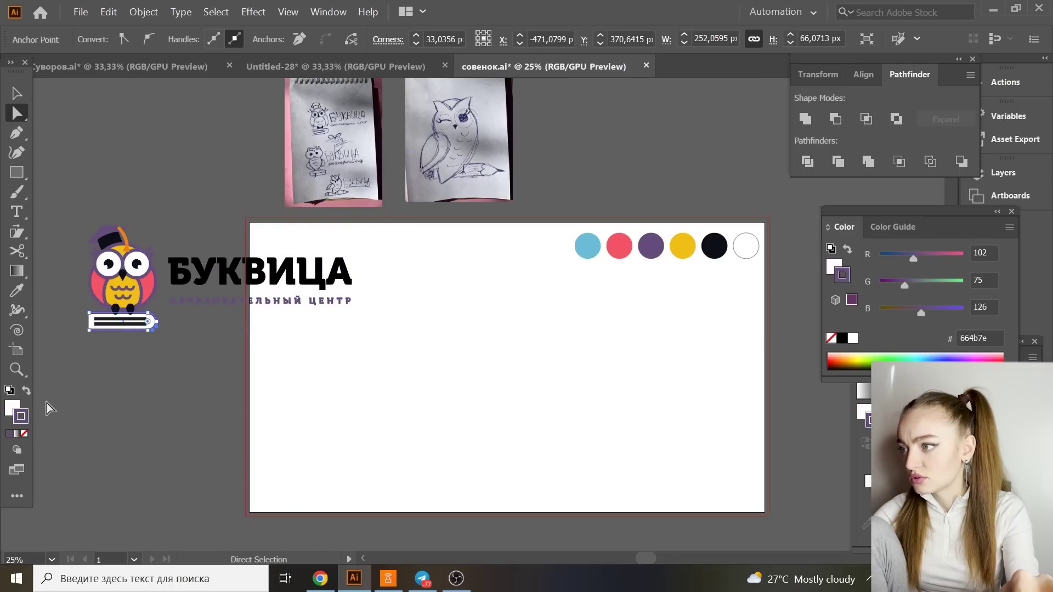
click(14, 408)
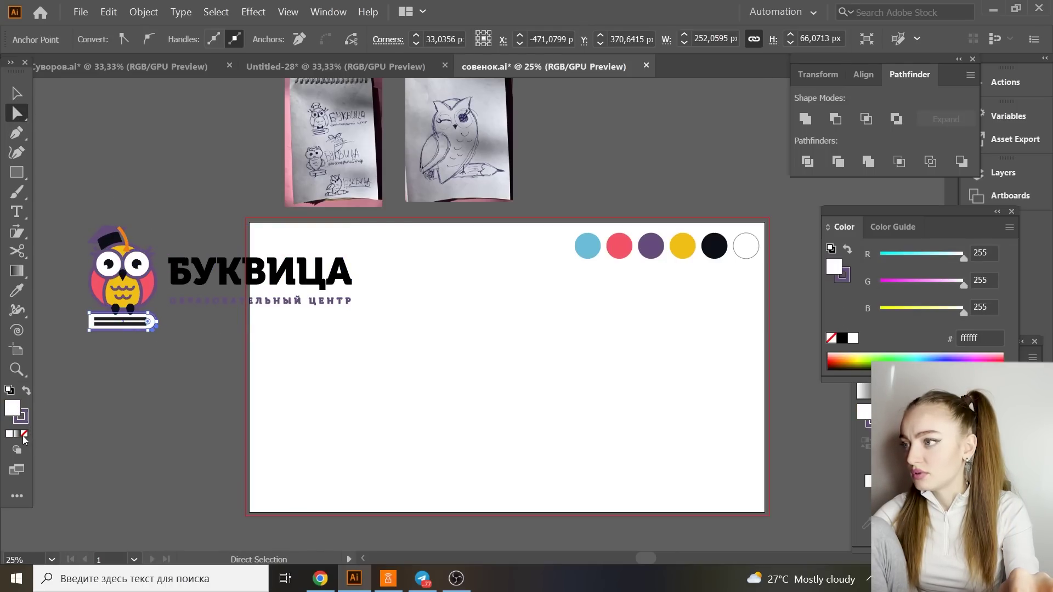
click(23, 434)
click(111, 435)
click(18, 95)
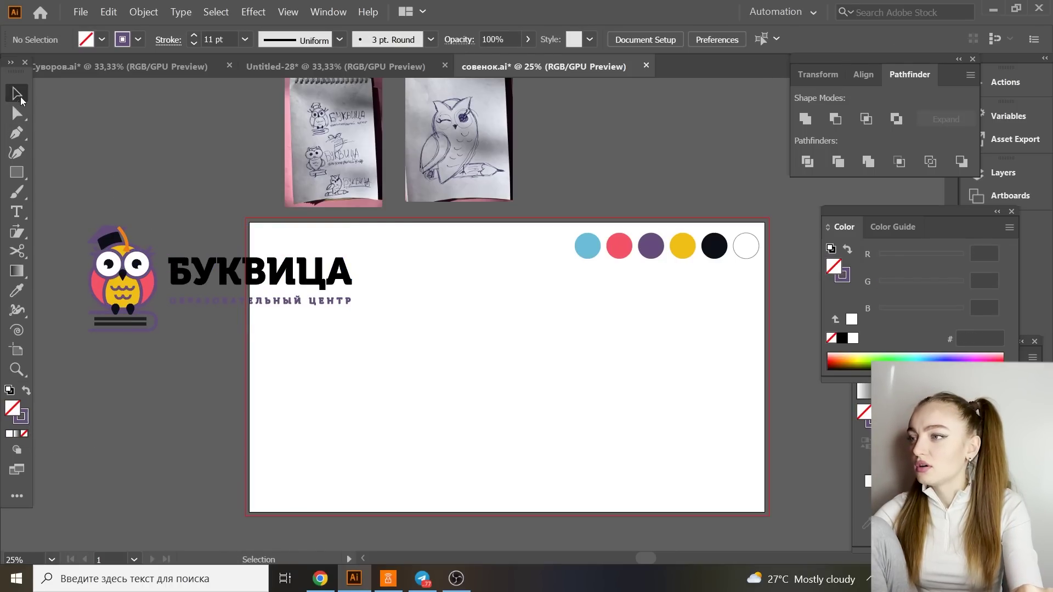
drag(147, 305, 266, 365)
Bring the notebook sketch photo onto the artboard and draw a rectangle around the middle owl sketch.
click(146, 419)
drag(191, 279, 193, 280)
click(193, 281)
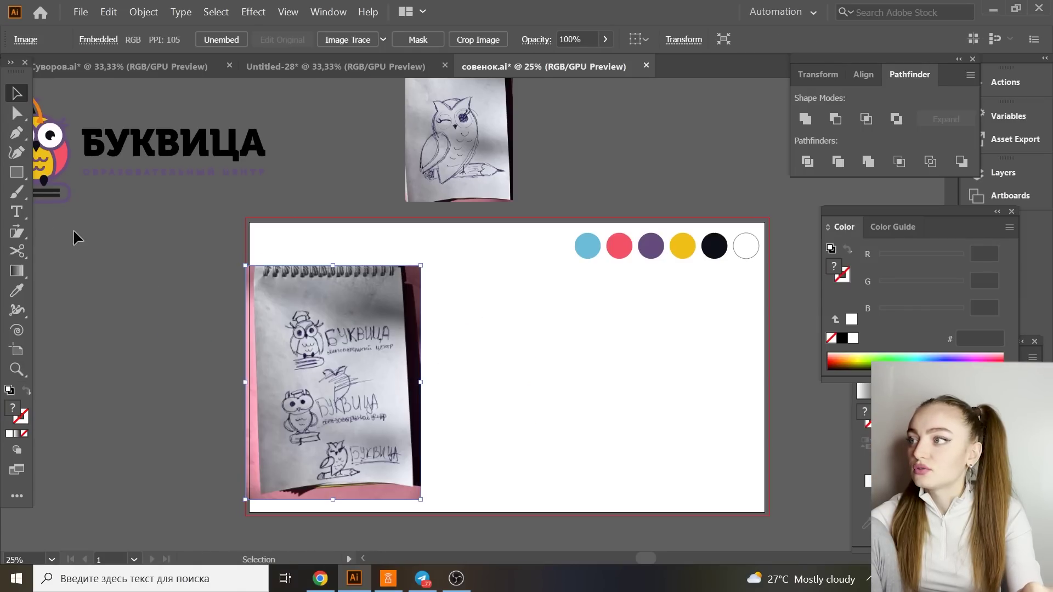
click(16, 172)
mouse_move(273, 367)
mouse_down()
mouse_move(325, 439)
mouse_move(321, 454)
mouse_up()
key(v)
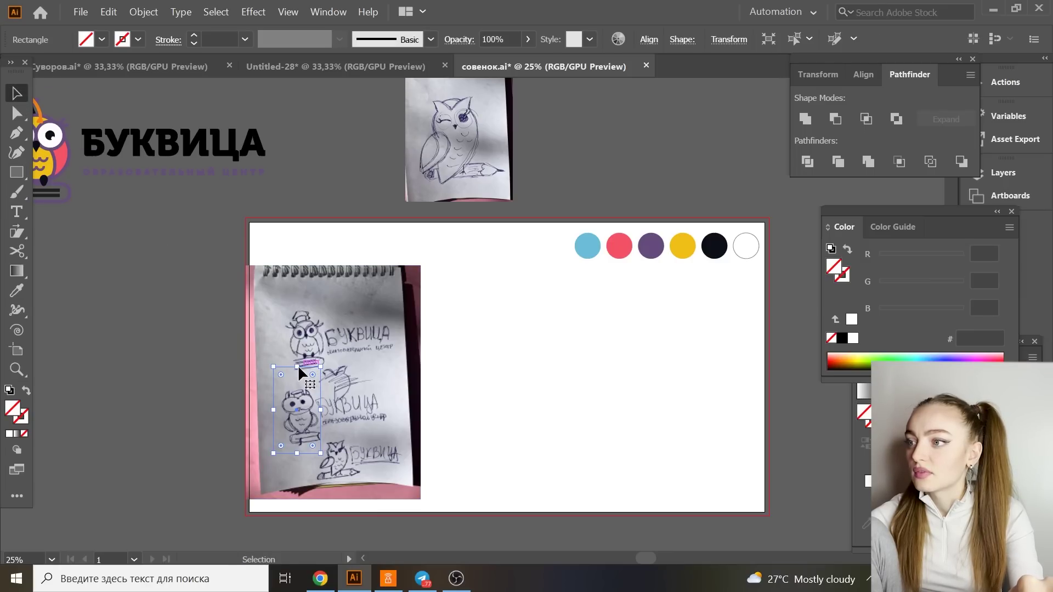
drag(299, 368, 299, 382)
Duplicate the sketch photo above the artboard and shrink the copy to about half size.
shift+click(325, 341)
right_click(326, 342)
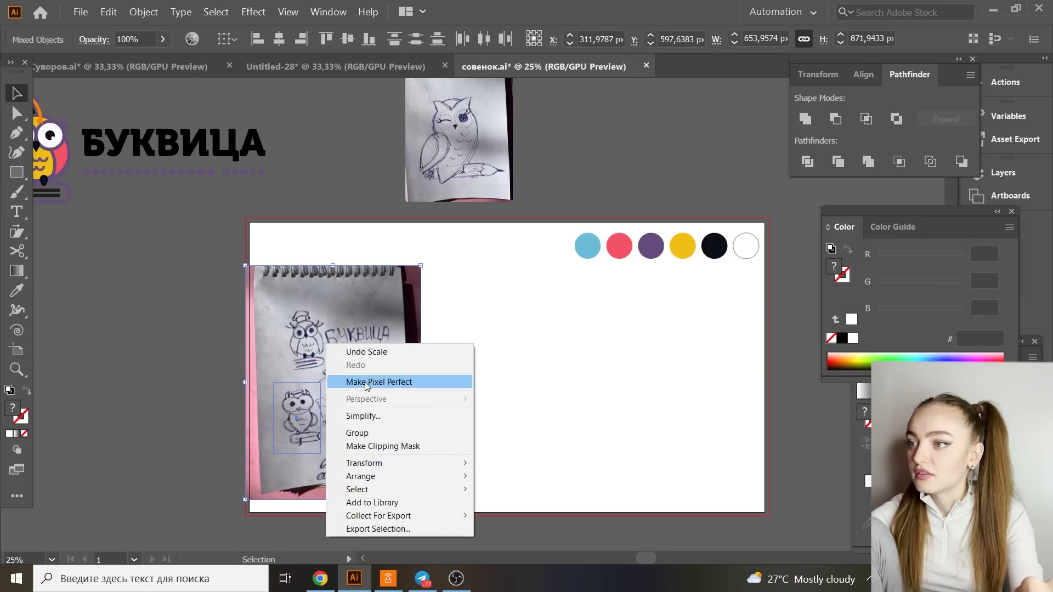
click(396, 446)
key(ctrl+z)
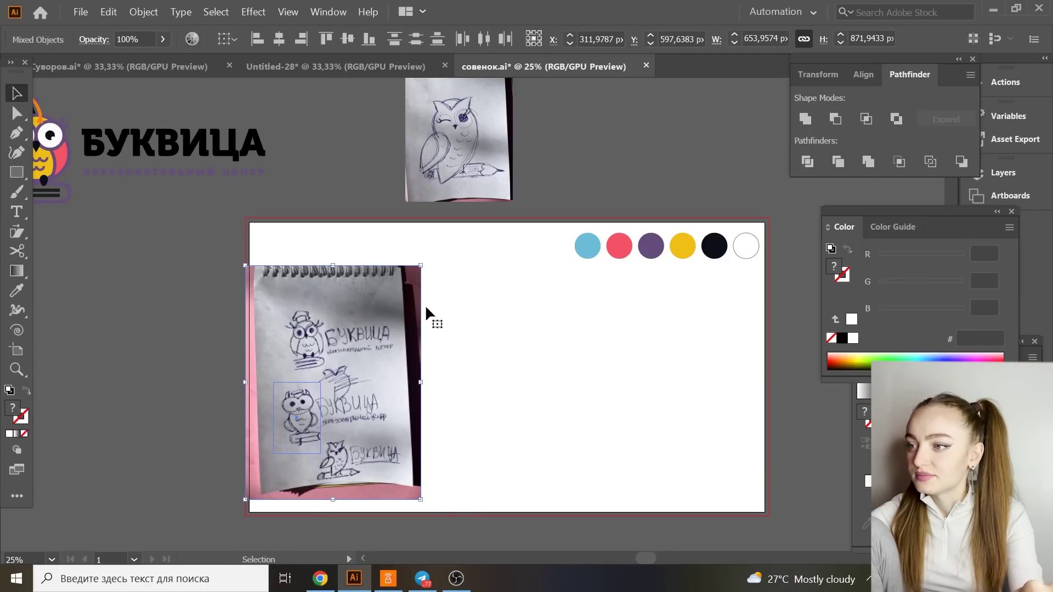
click(366, 408)
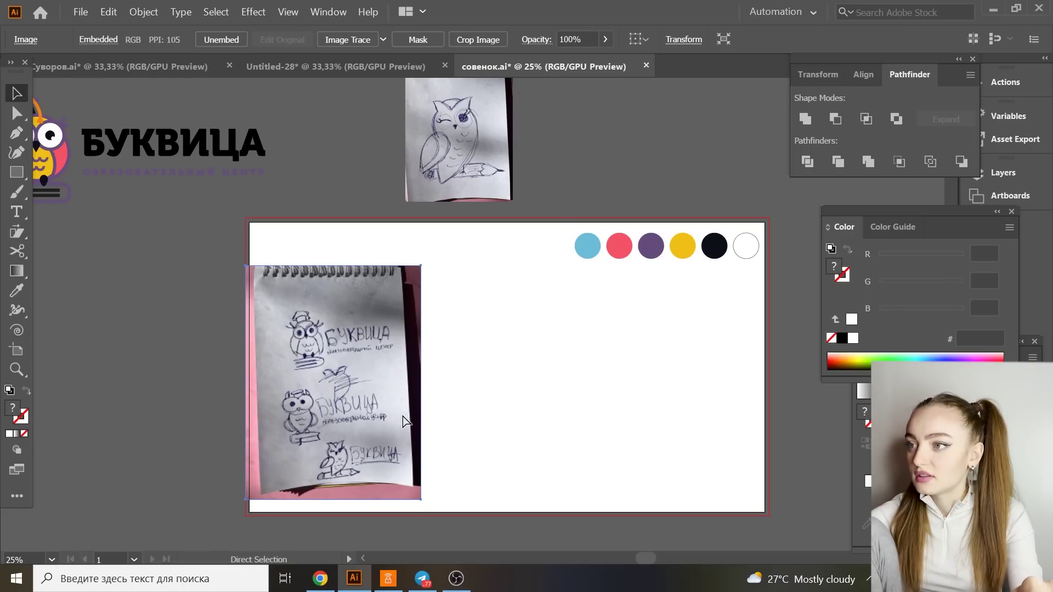
mouse_move(402, 416)
mouse_down()
mouse_move(541, 355)
mouse_move(354, 195)
mouse_up()
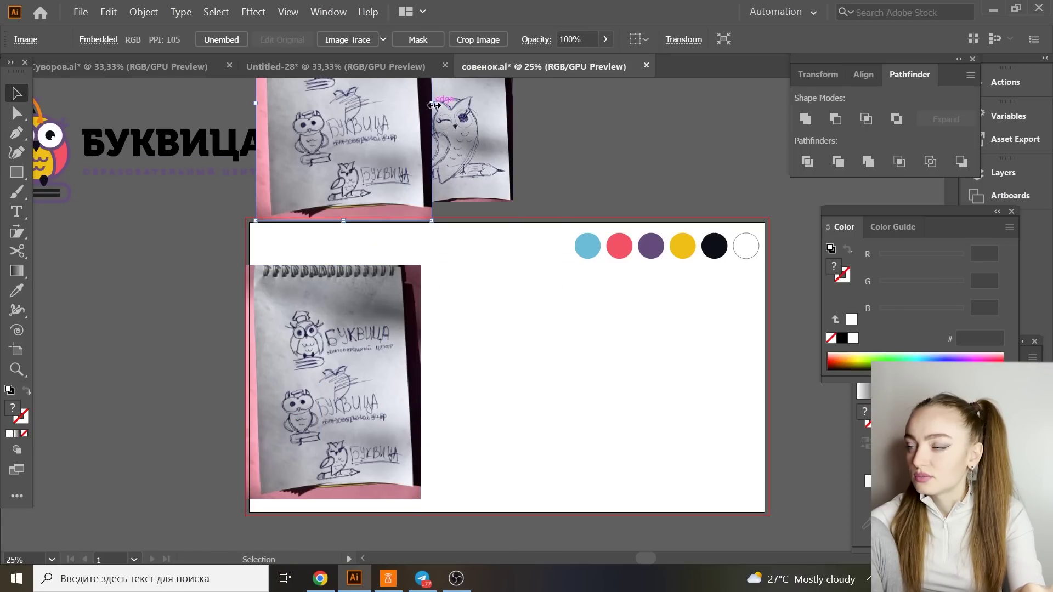
drag(434, 104, 390, 190)
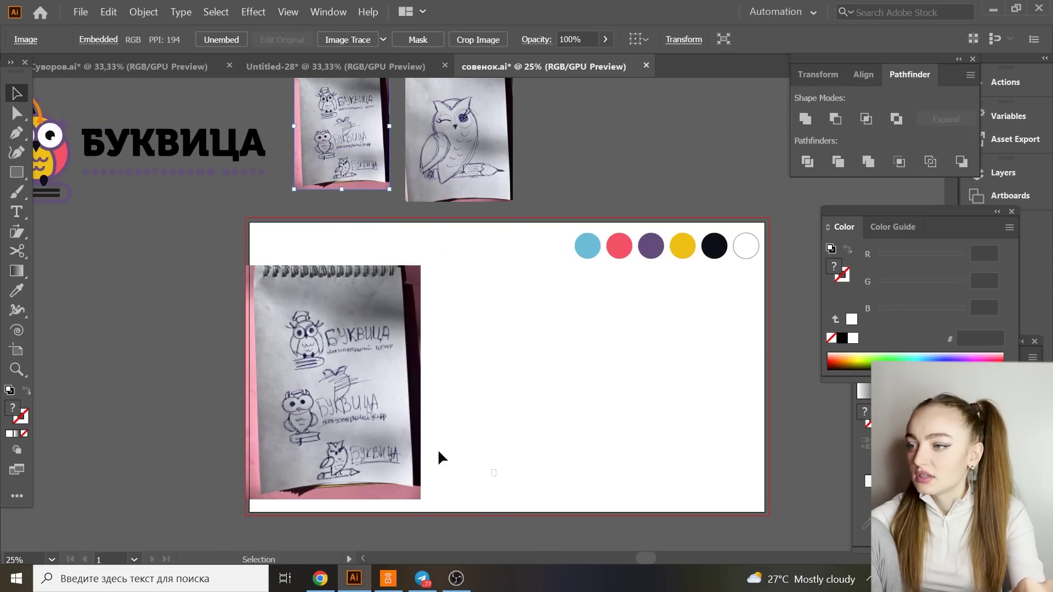
Crop the photo to the middle owl sketch, then widen, rotate and reposition the crop.
right_click(263, 371)
click(346, 288)
drag(320, 418, 404, 420)
drag(407, 318, 433, 376)
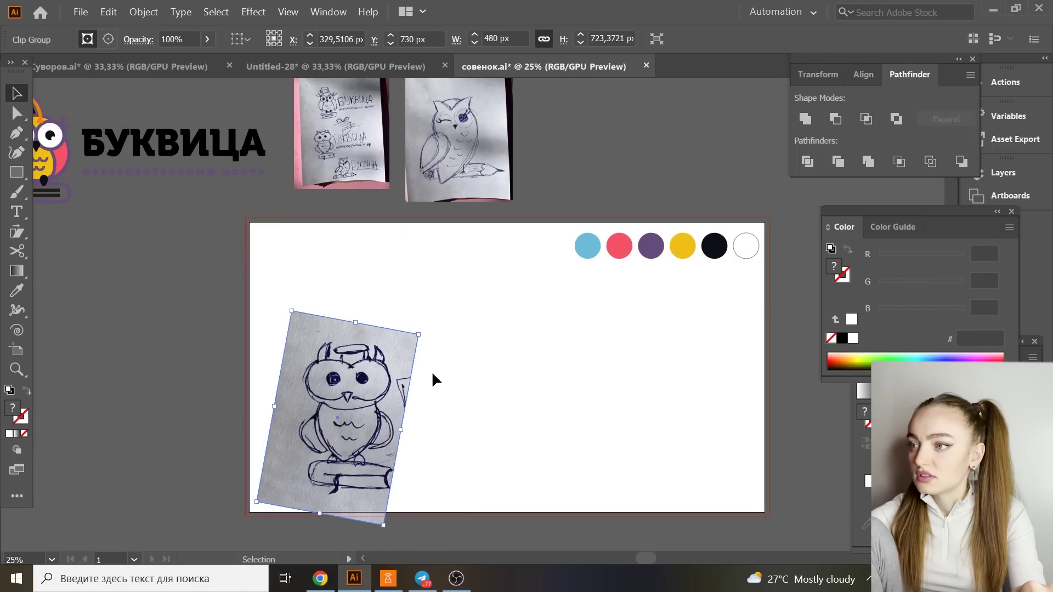
drag(372, 396, 346, 372)
click(215, 110)
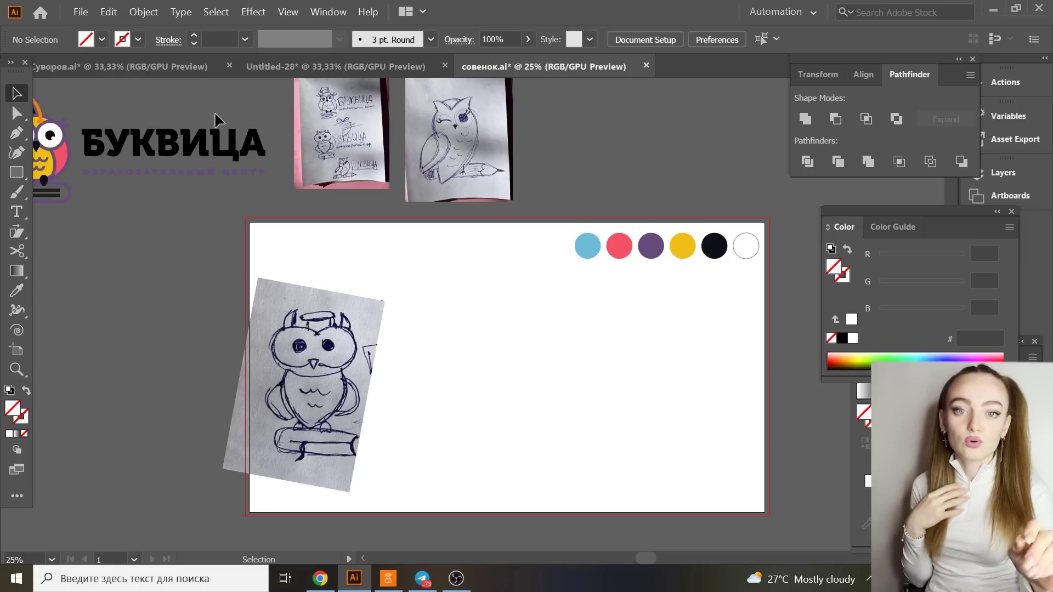
key(ctrl+z)
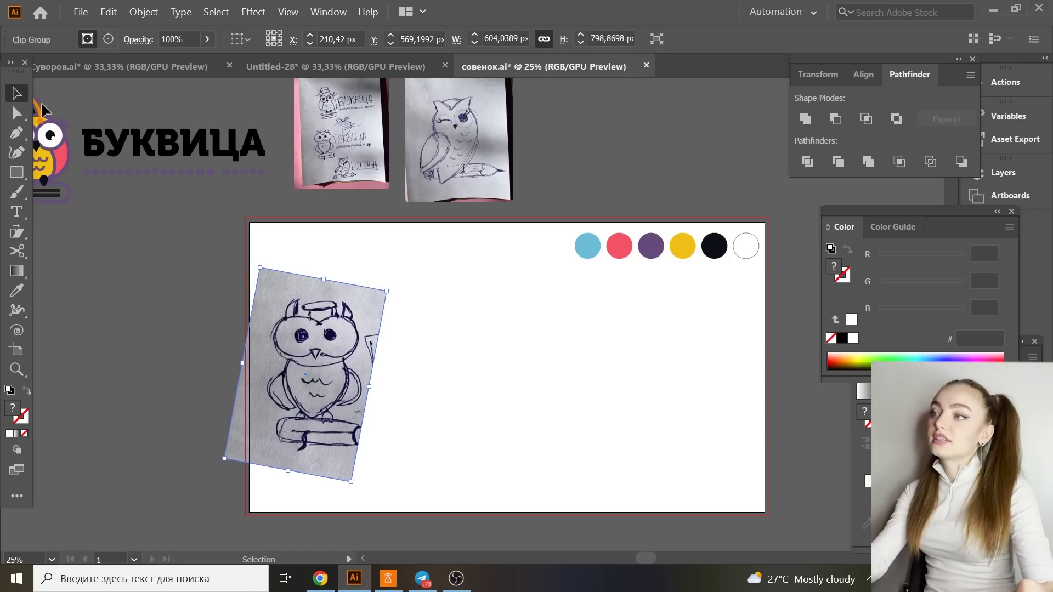
Draw a dark eye circle with two small white highlight circles using the Ellipse tool.
click(24, 175)
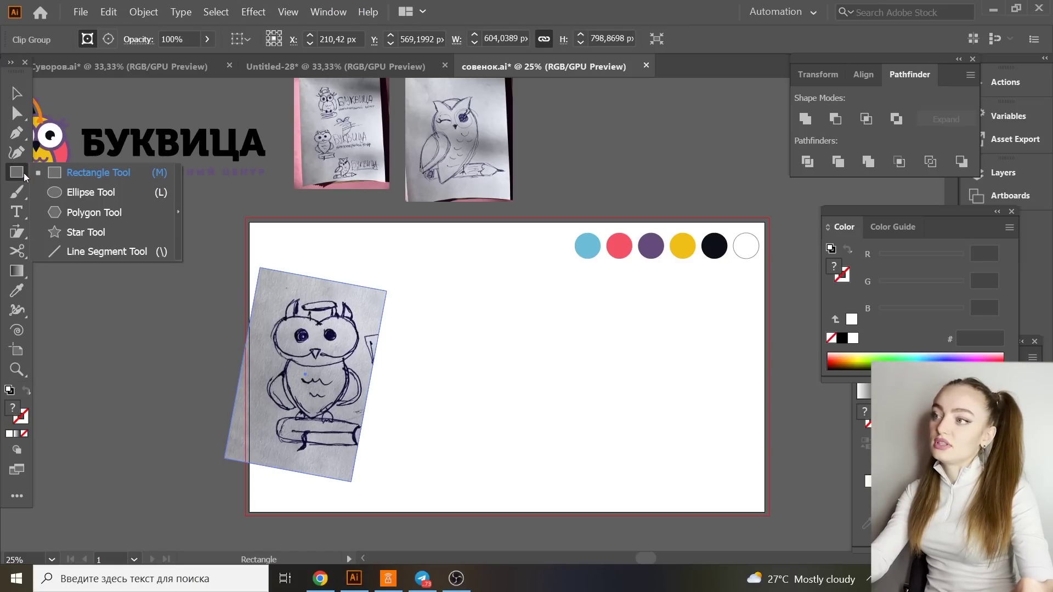
click(96, 213)
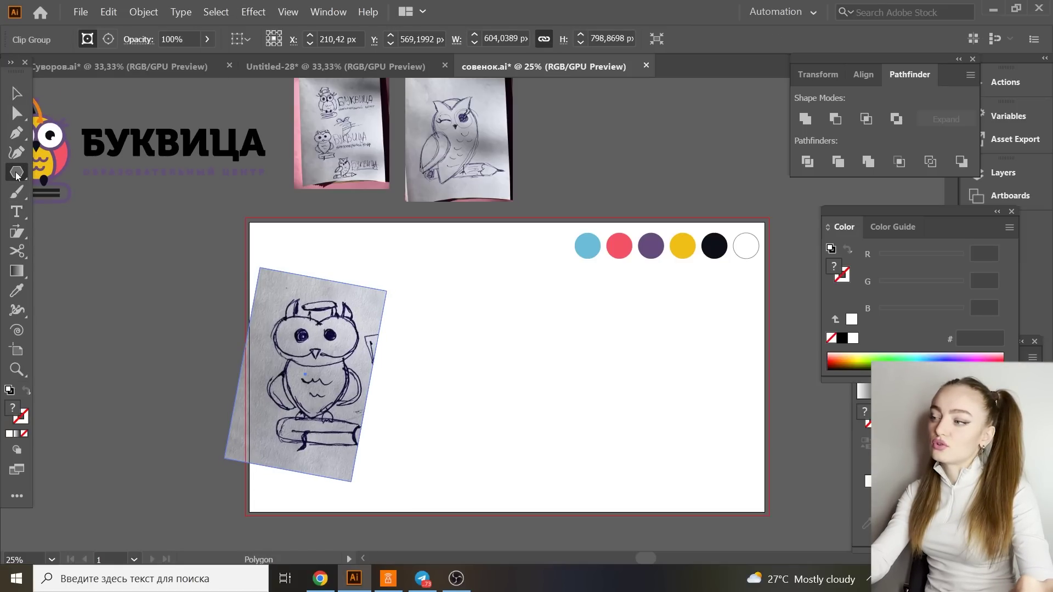
mouse_move(493, 337)
mouse_down()
mouse_move(510, 357)
mouse_move(501, 347)
mouse_up()
key(ctrl+plus)
key(ctrl+plus)
key(ctrl+plus)
key(ctrl+plus)
key(ctrl+plus)
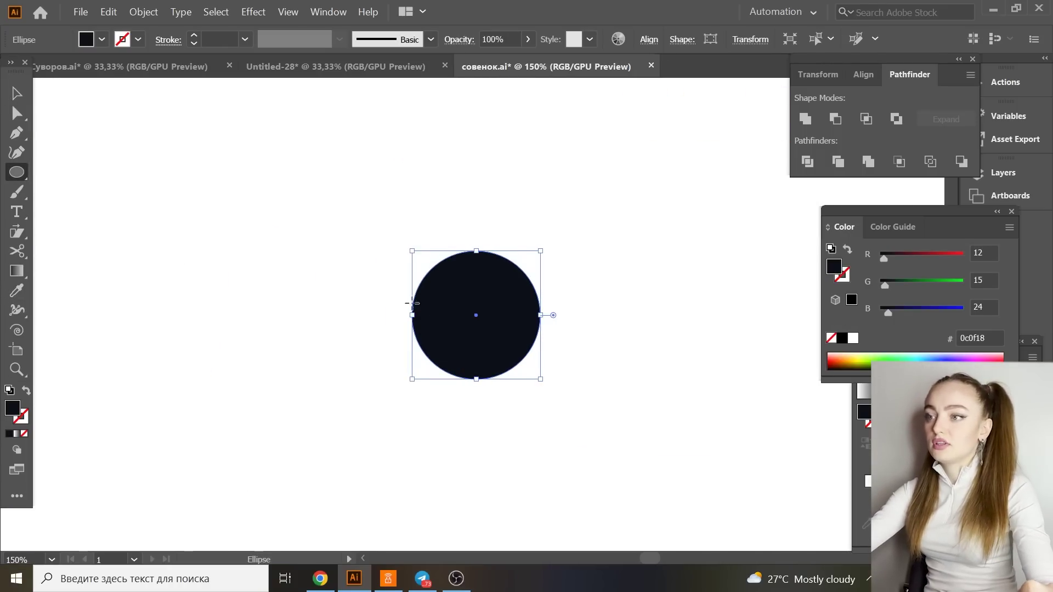
click(433, 308)
drag(444, 309, 470, 330)
click(444, 343)
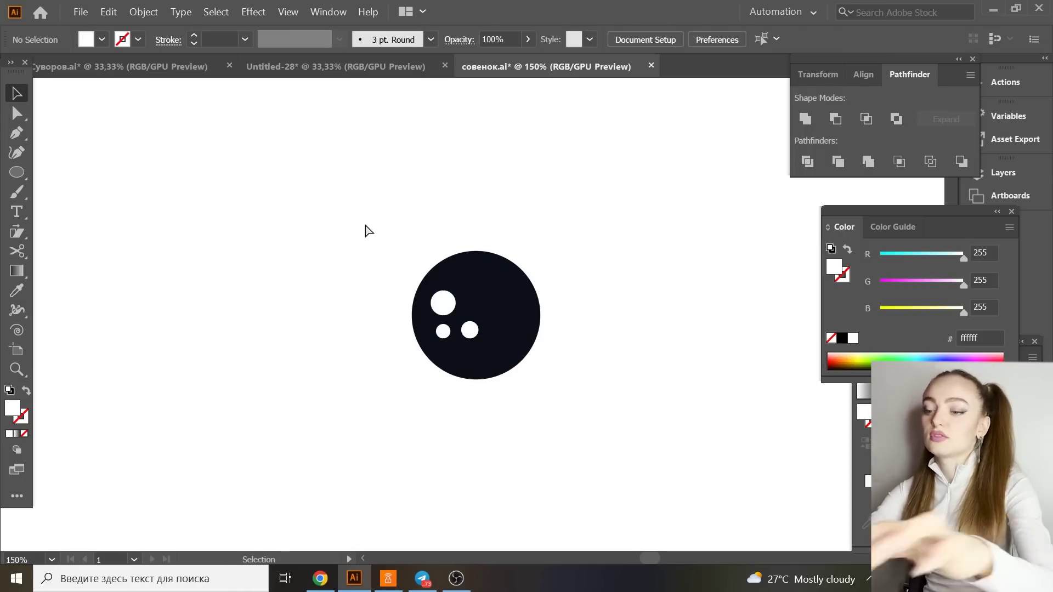
key(ctrl+plus)
key(ctrl+plus)
key(ctrl+minus)
key(ctrl+minus)
key(ctrl+minus)
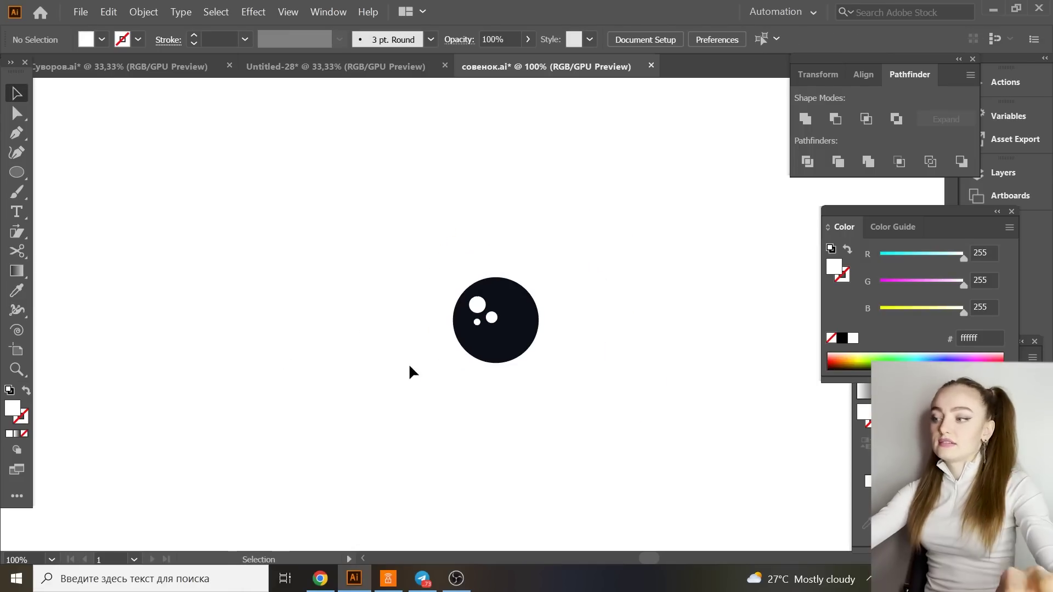
Copy the eye to the right as a second eye and draw a large face circle above.
key(ctrl+a)
drag(503, 331, 698, 330)
key(ctrl+minus)
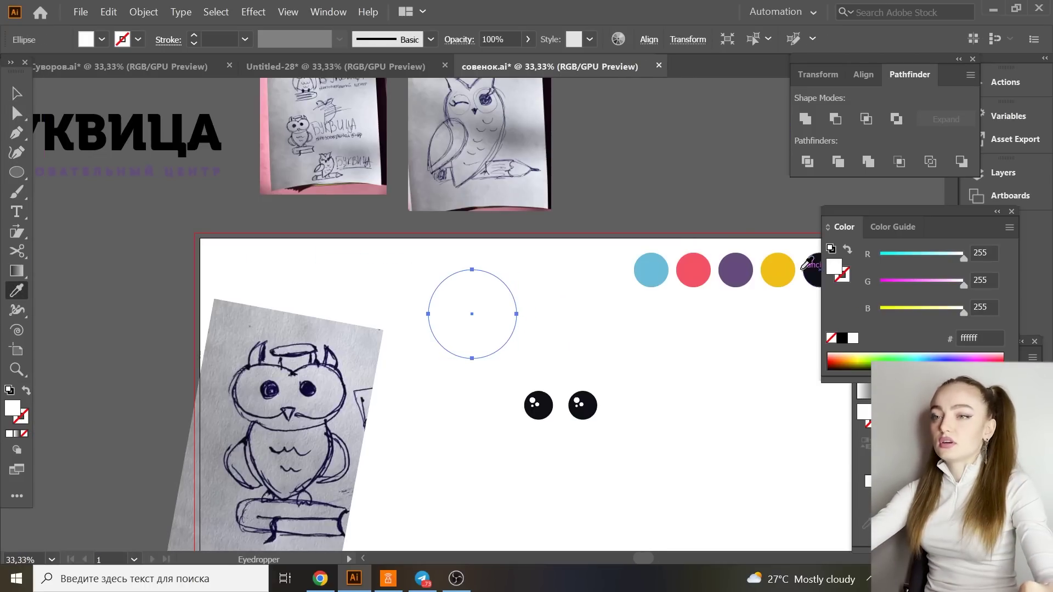
drag(501, 183, 512, 211)
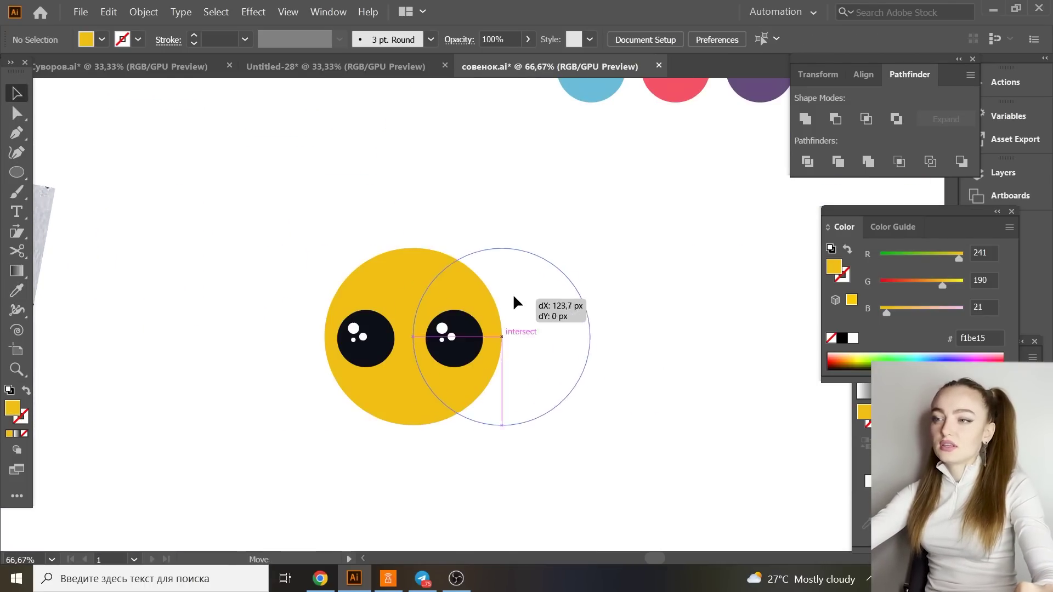
Duplicate the yellow circle and merge both into one dark-outlined face shape.
drag(512, 294, 390, 384)
shift+click(489, 357)
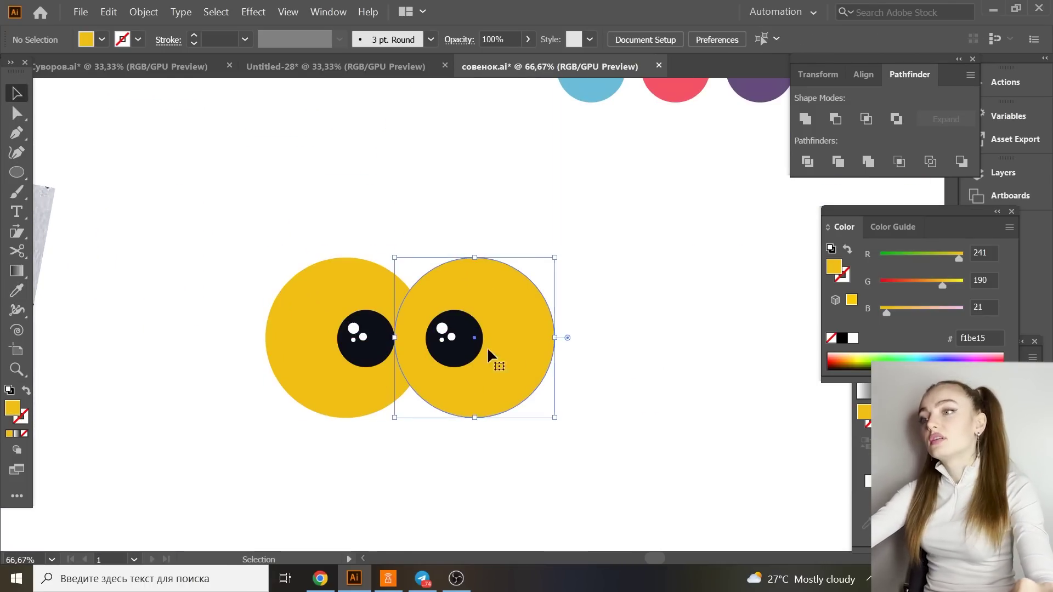
key(ctrl+g)
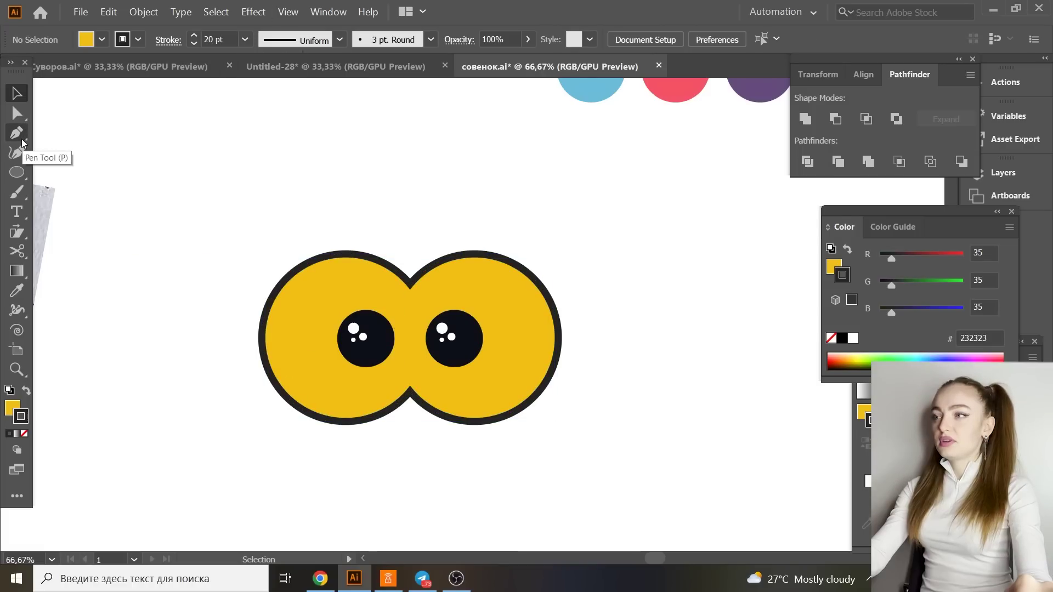
click(22, 135)
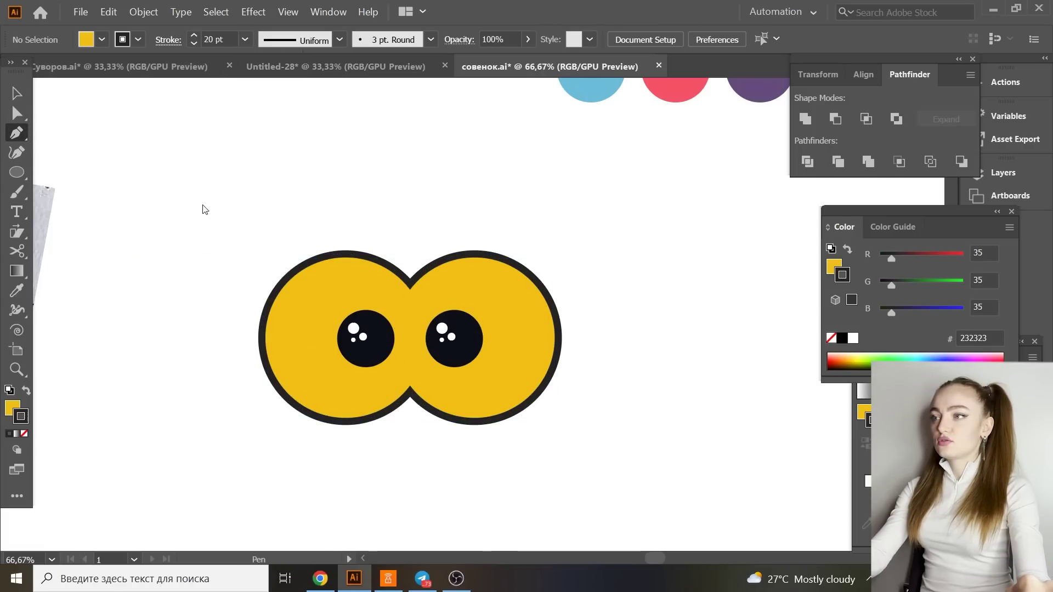
Draw a triangle for the beak with the Pen tool and remove its outline.
click(161, 173)
click(213, 137)
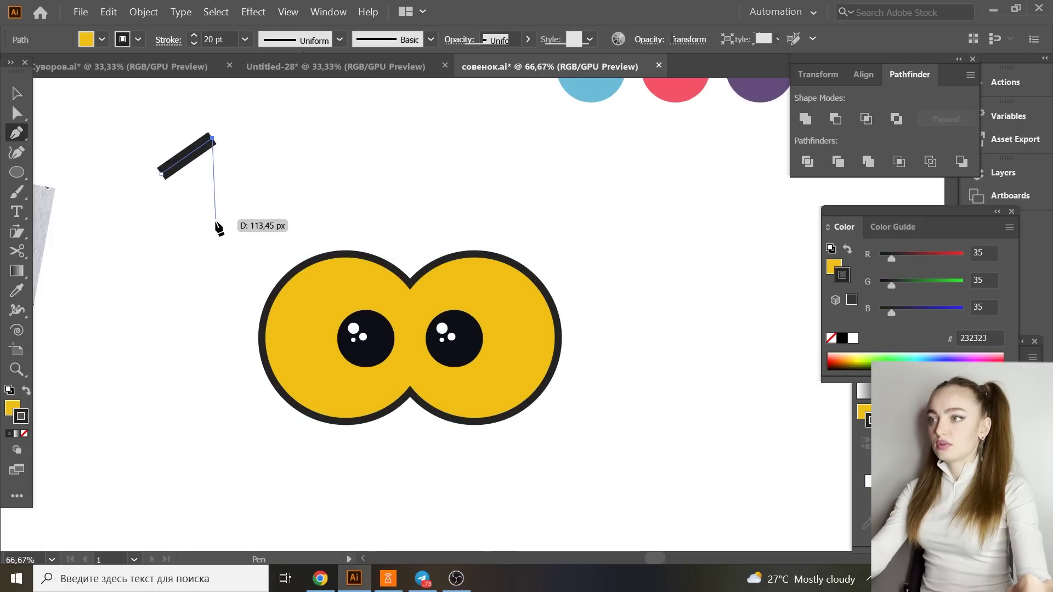
click(213, 240)
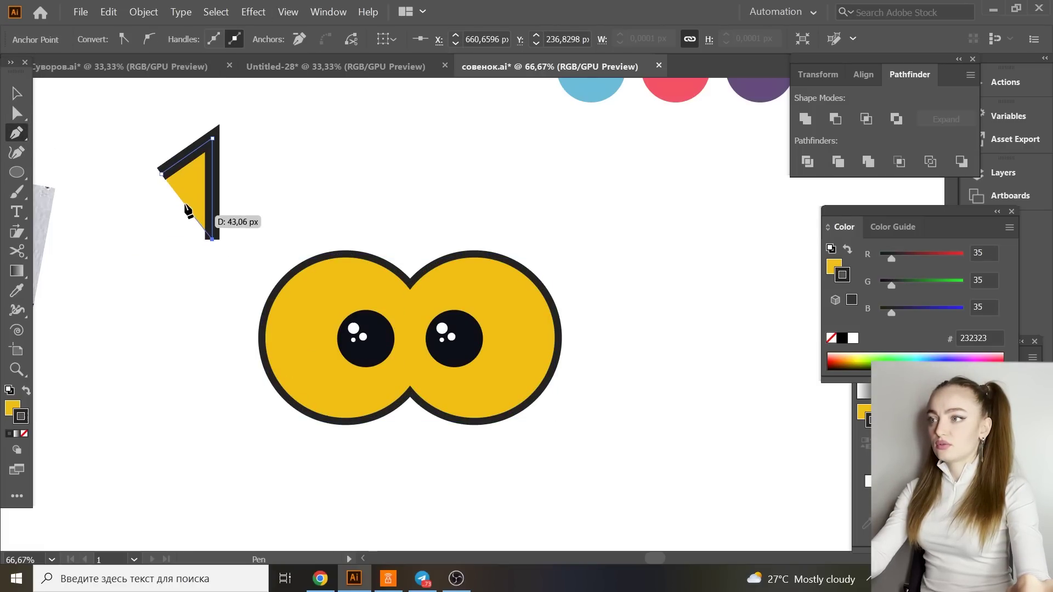
click(161, 174)
click(24, 435)
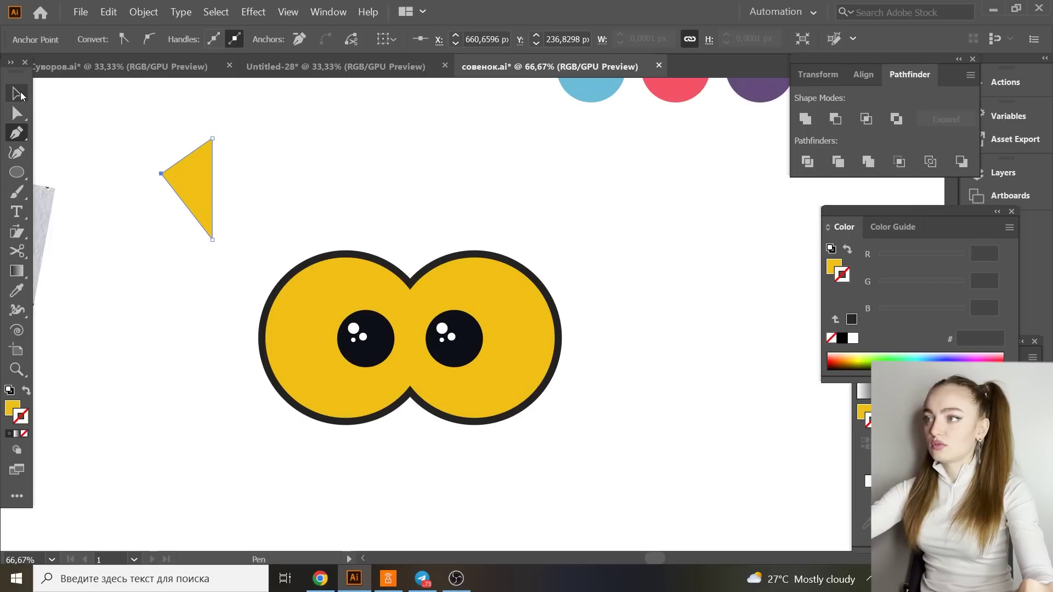
click(19, 94)
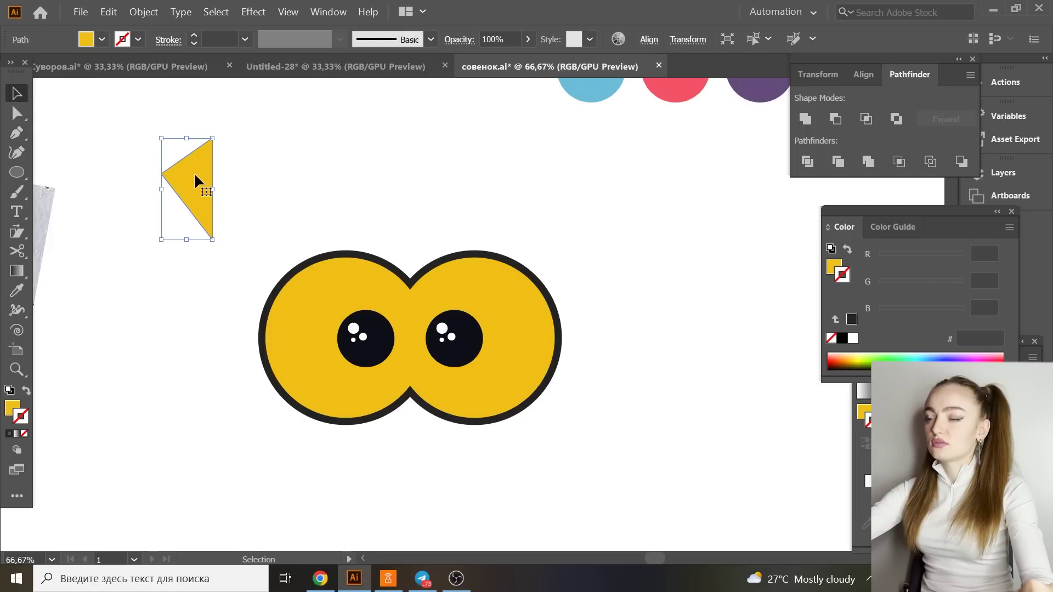
Copy the triangle, reflect the copy, and unite both halves into a diamond.
drag(194, 172, 263, 173)
right_click(285, 179)
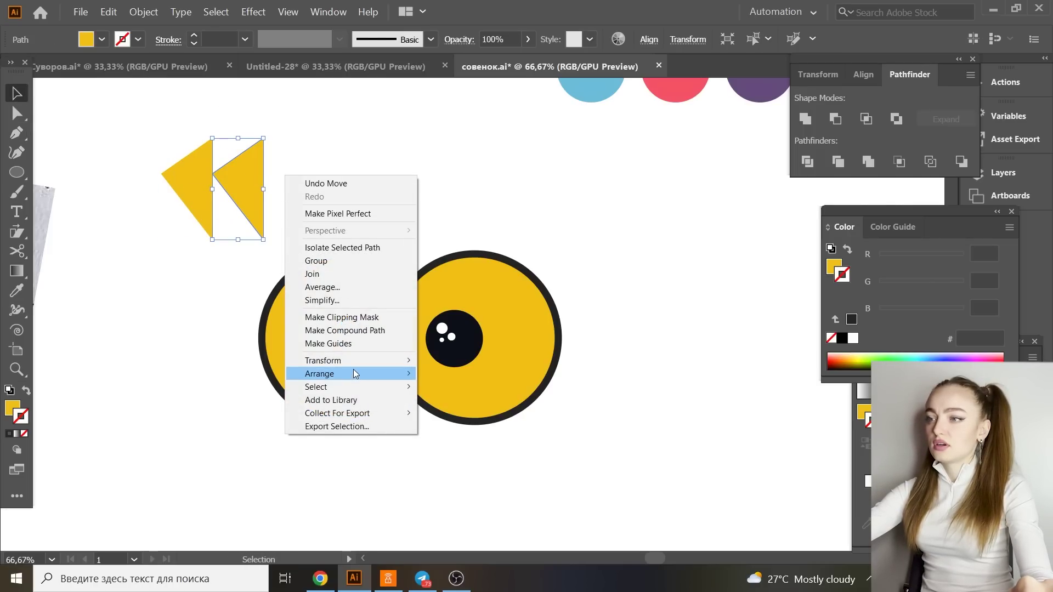
click(474, 403)
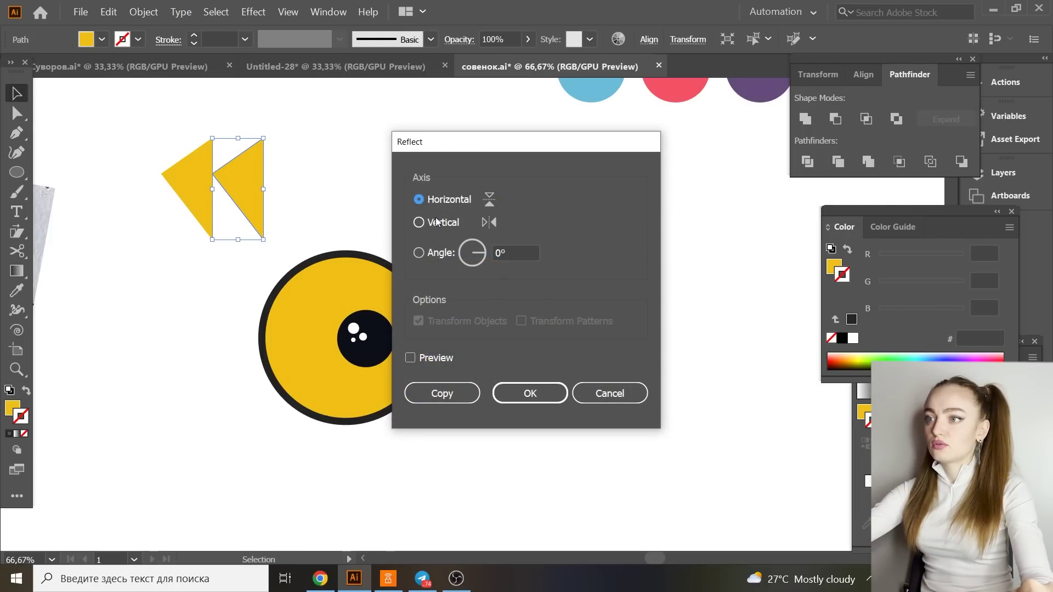
click(525, 391)
click(318, 178)
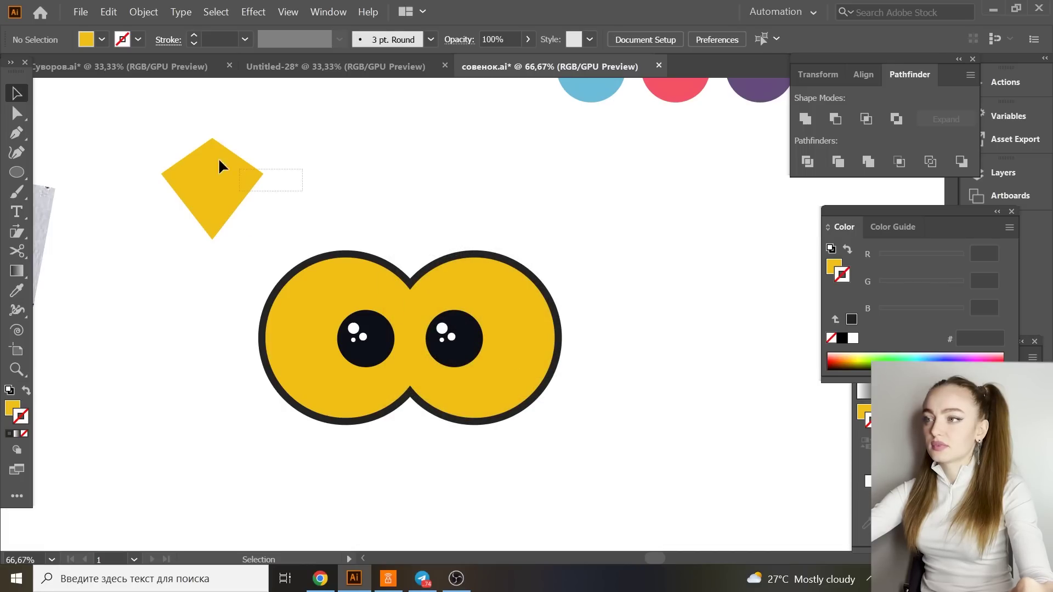
drag(219, 162, 170, 136)
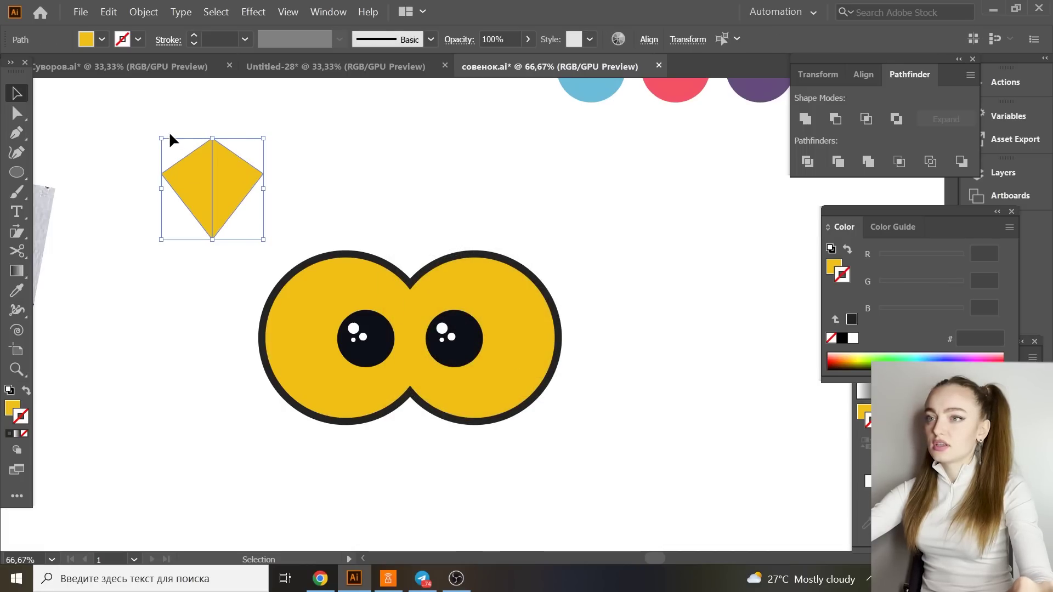
click(805, 120)
Round the diamond's corners and narrow it to about 72 px wide.
key(a)
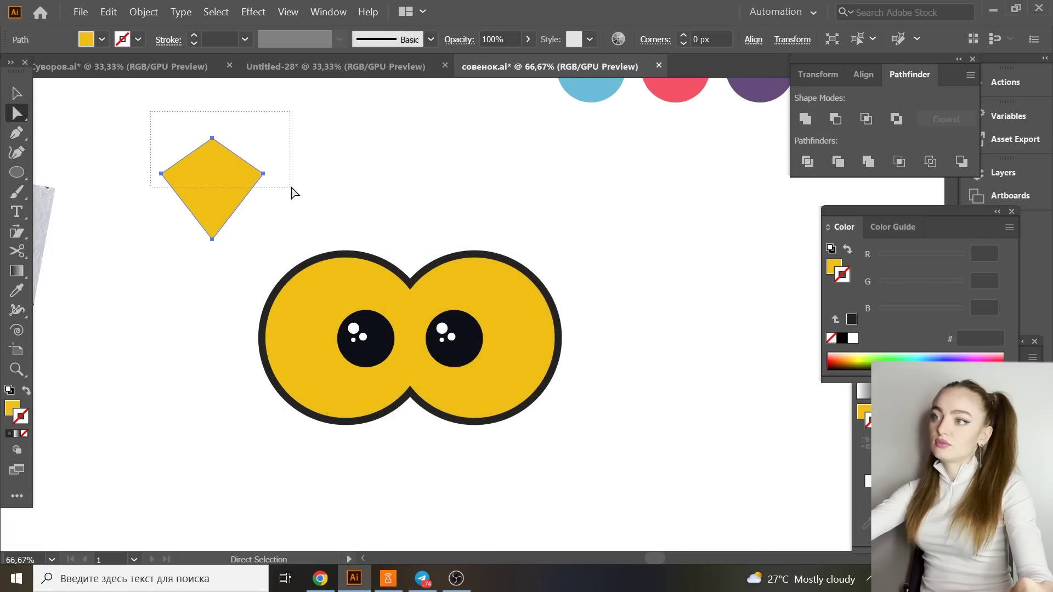
click(217, 156)
mouse_move(211, 150)
mouse_down()
mouse_move(217, 170)
mouse_move(214, 157)
mouse_up()
click(326, 147)
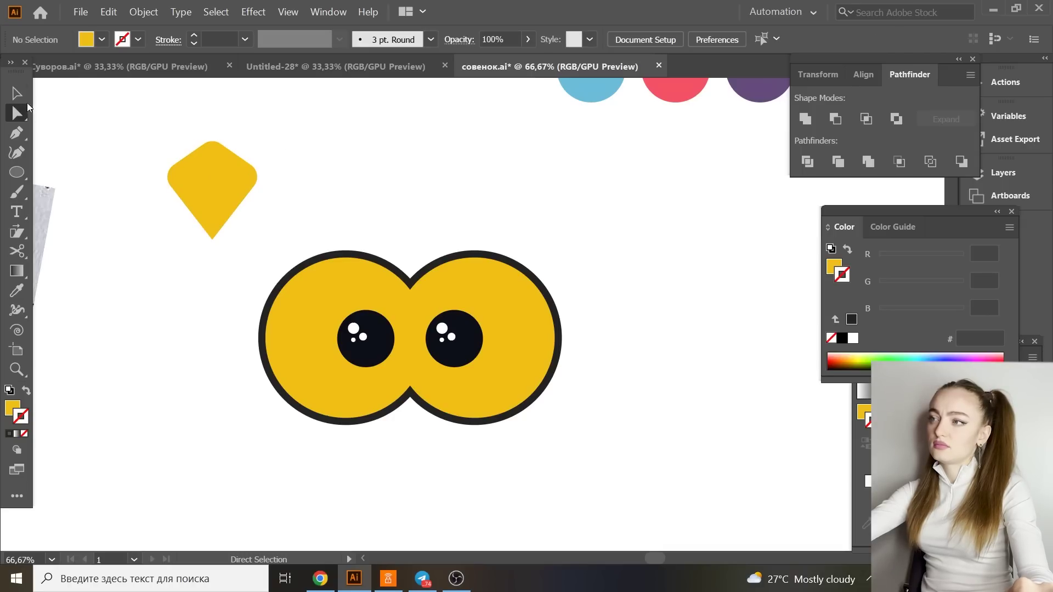
click(248, 189)
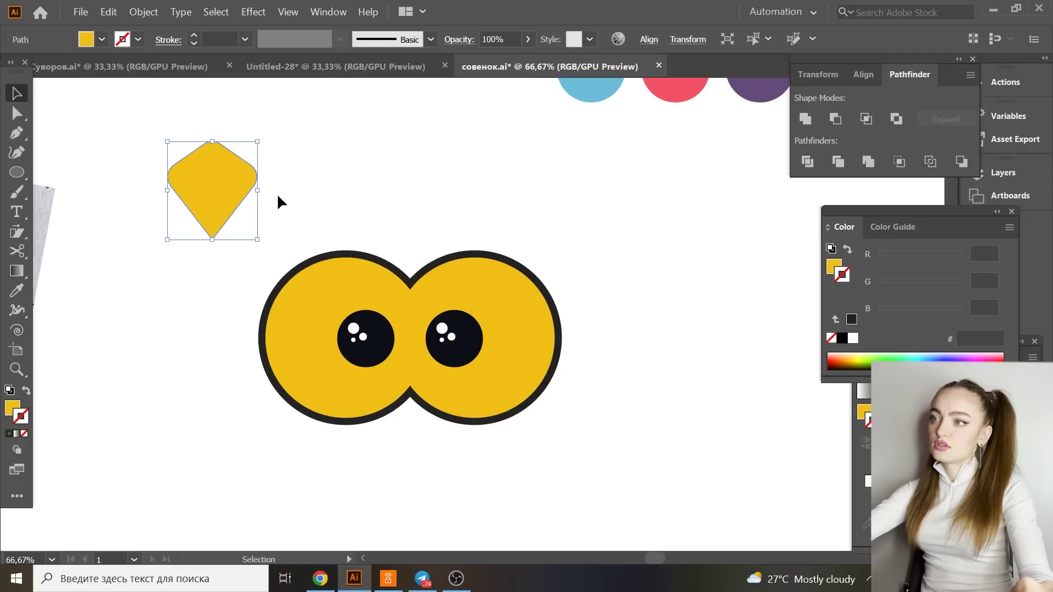
mouse_move(261, 190)
mouse_down()
mouse_move(206, 190)
mouse_move(245, 189)
mouse_up()
click(248, 192)
Fill the beak with the pink-red swatch colour and give it a 10 pt dark outline.
key(i)
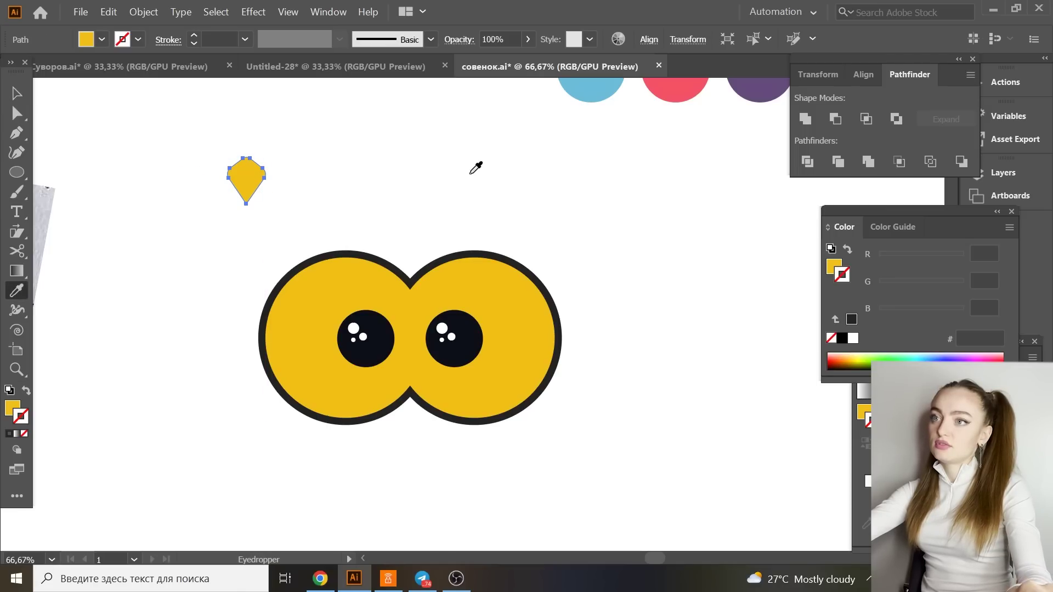
scroll(494, 176, up, 2)
click(687, 109)
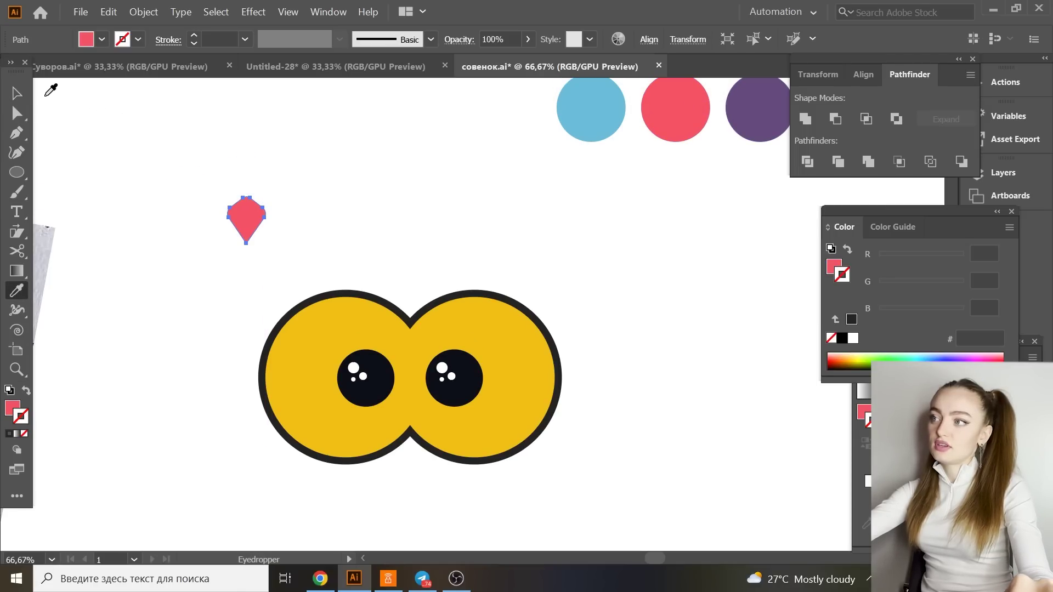
click(16, 96)
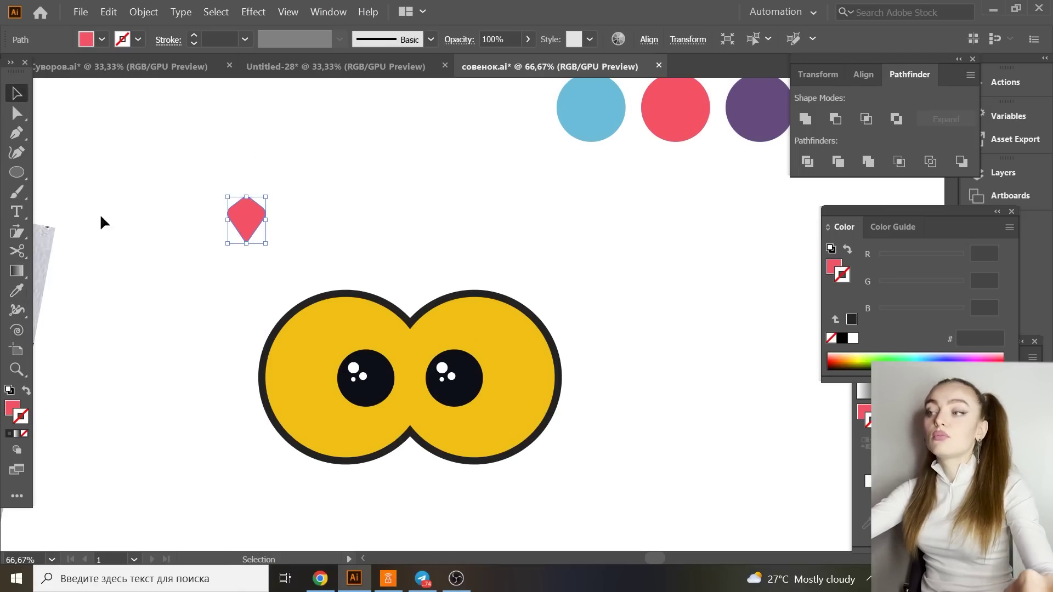
click(9, 435)
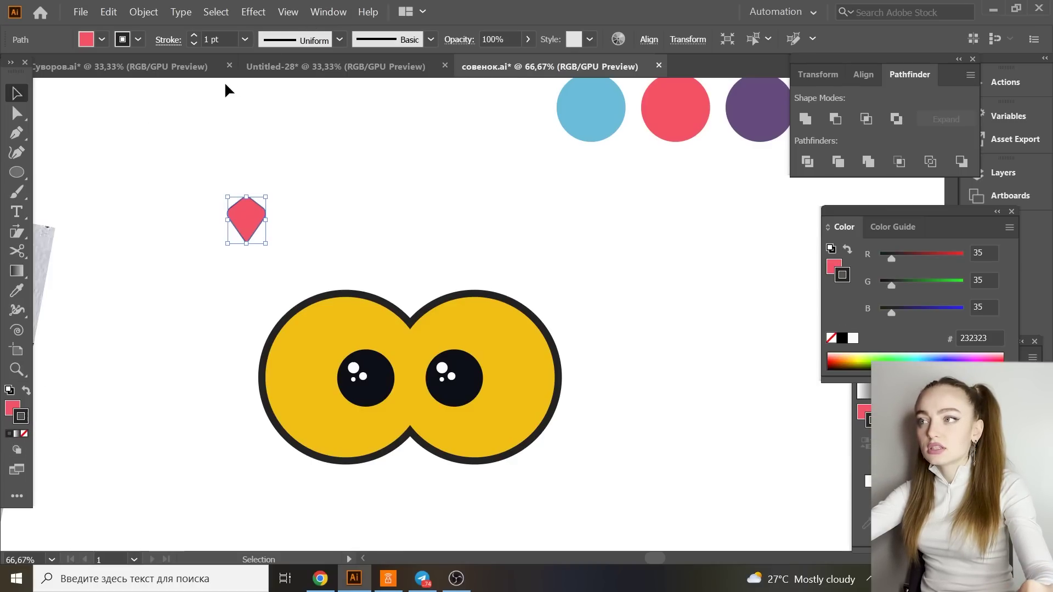
click(245, 39)
click(280, 215)
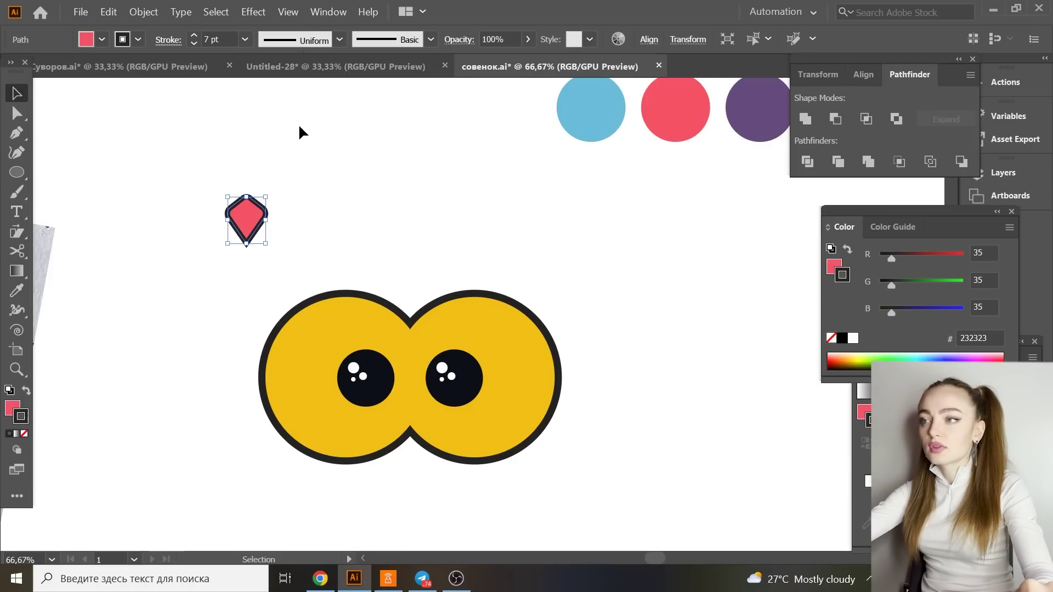
drag(247, 219, 412, 430)
scroll(413, 430, down, 1)
click(244, 39)
click(268, 274)
Draw a large purple ellipse, send it behind the owl's face, and select the beak's anchor points.
key(l)
drag(256, 240, 574, 456)
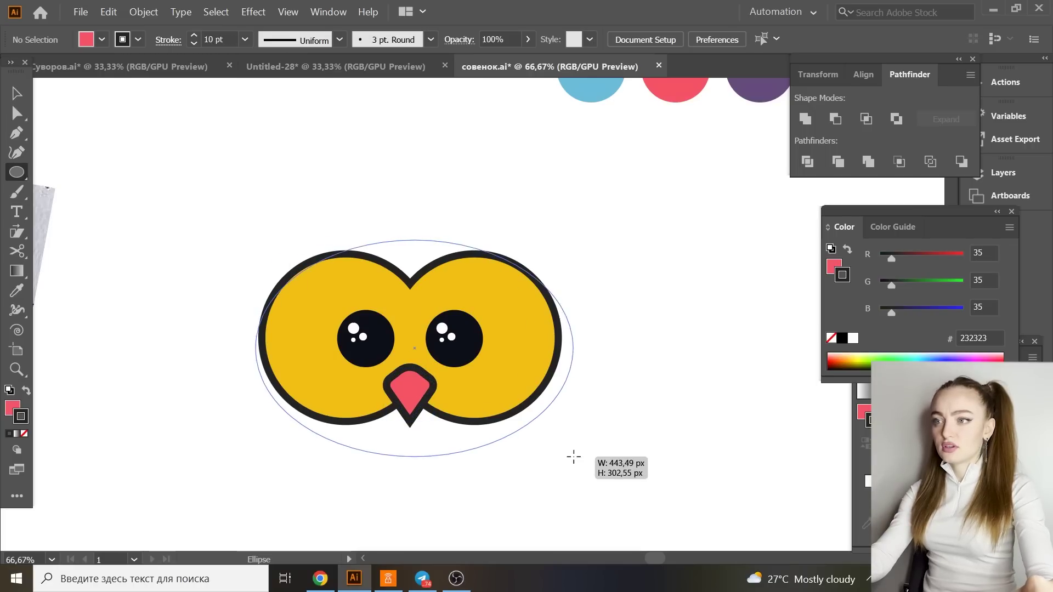
scroll(573, 456, up, 1)
right_click(475, 228)
click(631, 467)
key(a)
click(410, 439)
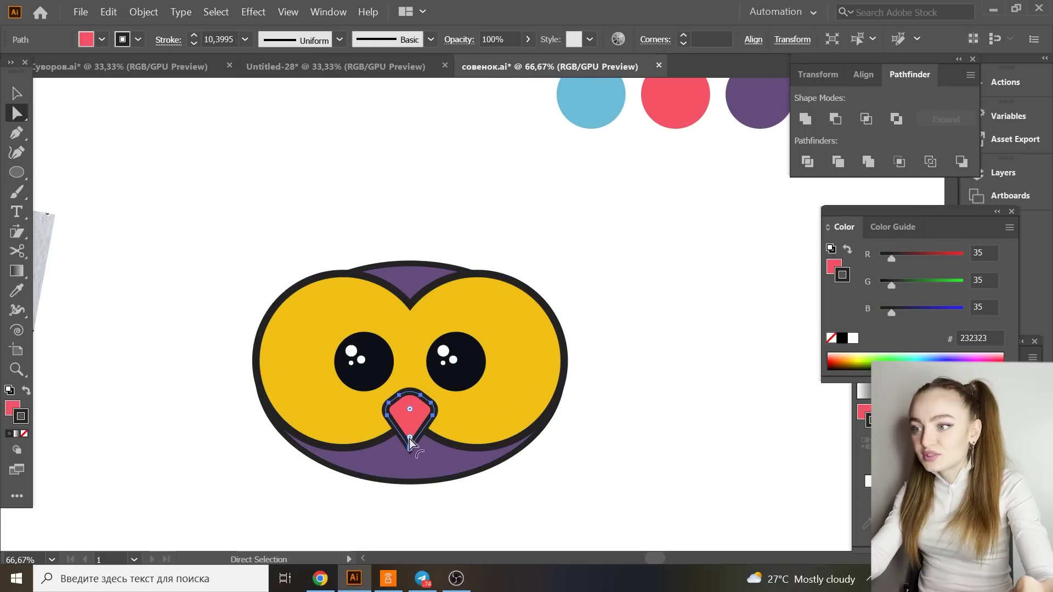
key(v)
Cut a shifted, resized copy from a pink outlined circle to form an ear crescent.
key(l)
mouse_move(192, 135)
mouse_down()
mouse_move(277, 246)
mouse_move(313, 257)
mouse_up()
key(v)
drag(258, 220, 301, 186)
drag(354, 163, 360, 164)
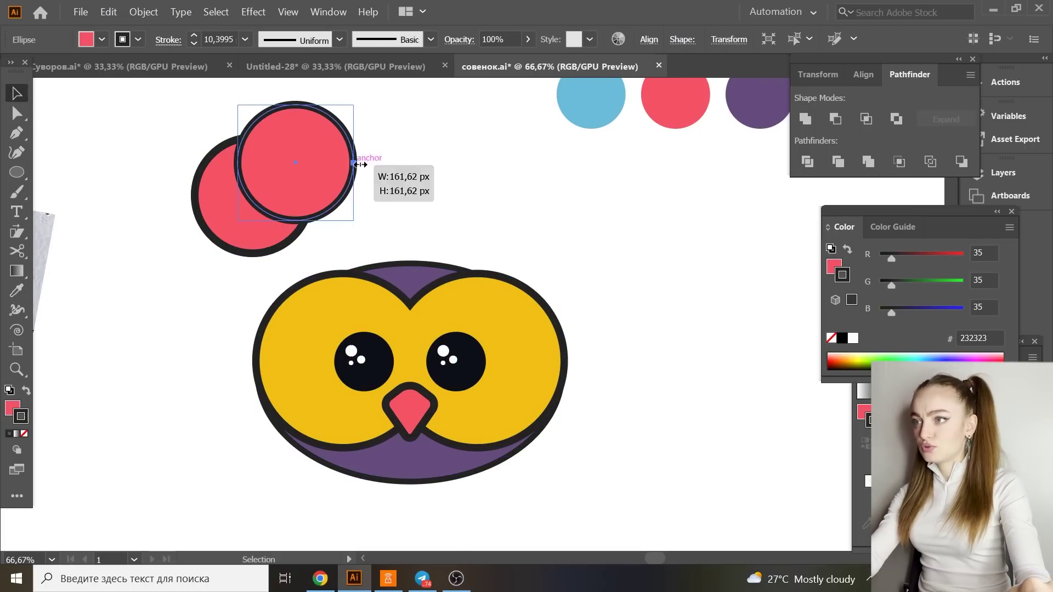
shift+click(219, 231)
right_click(148, 135)
click(835, 119)
Colour the crescent ear purple with a 10 pt outline and tuck it behind the head's top.
key(i)
click(394, 279)
click(244, 39)
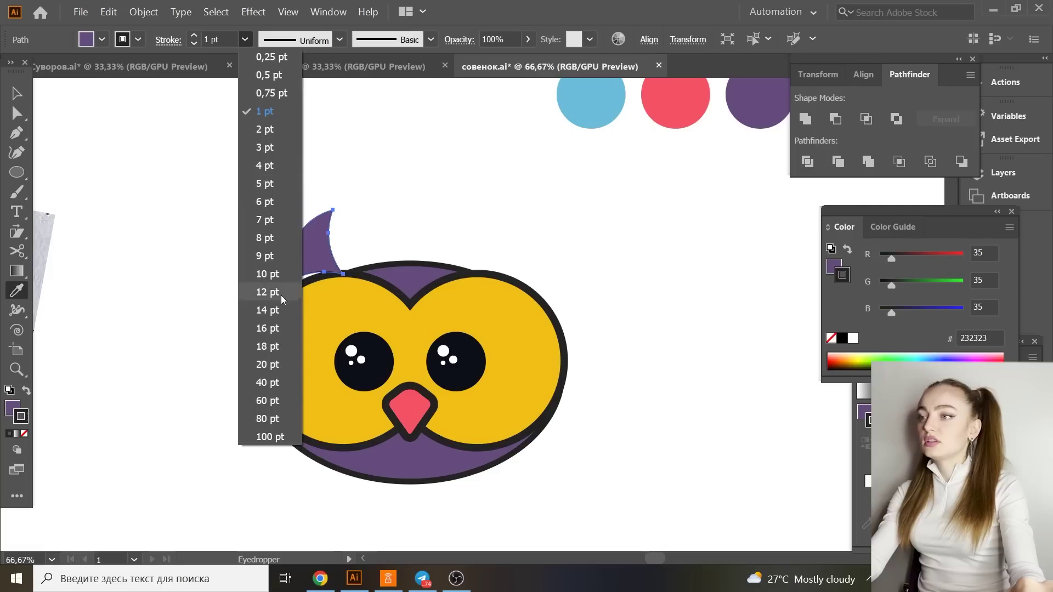
click(267, 274)
right_click(348, 247)
click(538, 486)
key(v)
drag(310, 266, 311, 271)
click(396, 217)
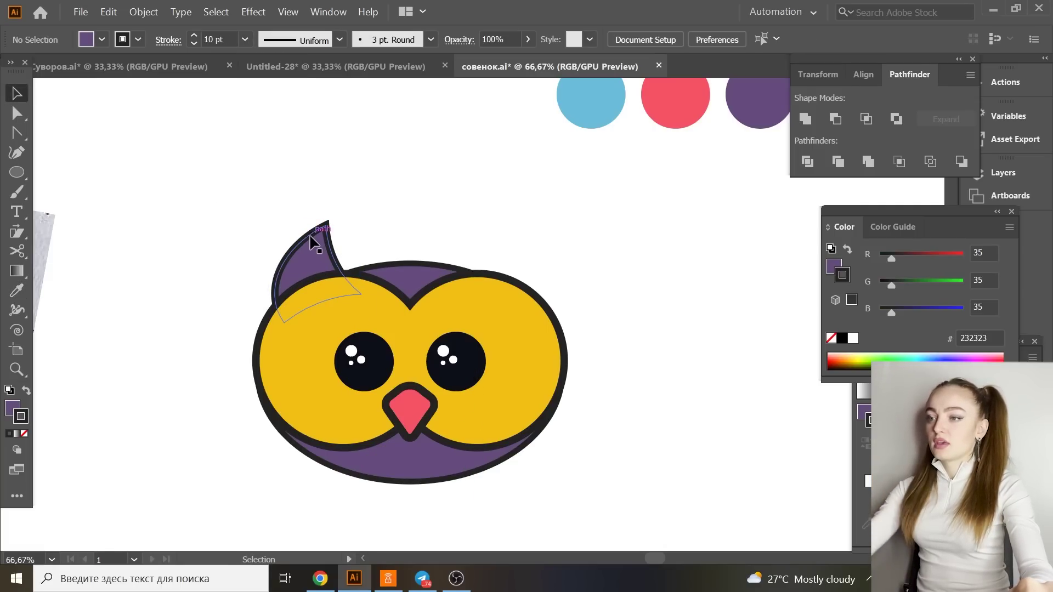
Reflect a copy of the ear and position it on the right side of the head.
ctrl+click(308, 241)
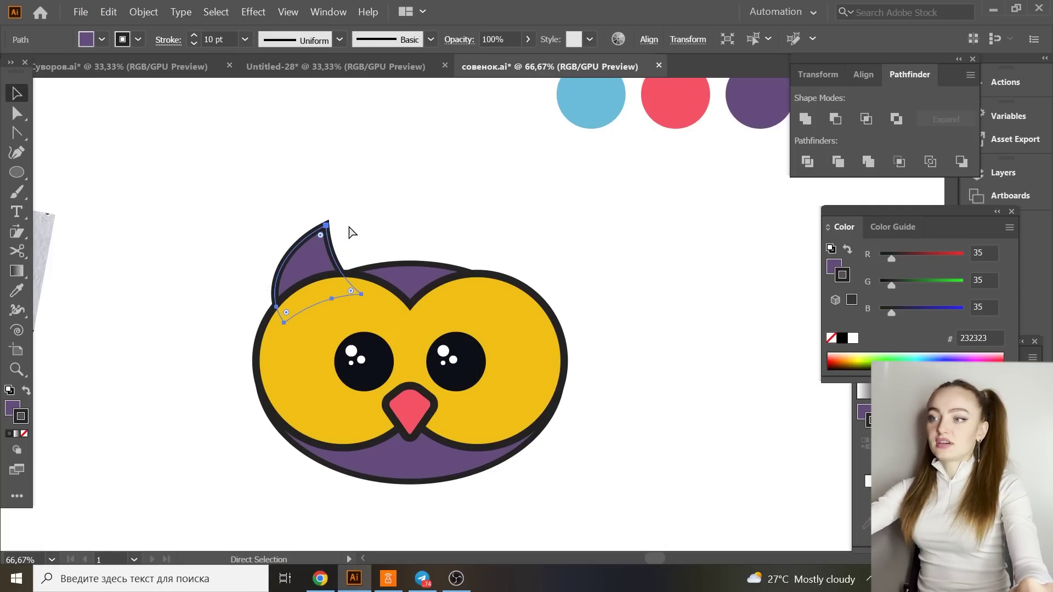
right_click(367, 207)
mouse_move(482, 394)
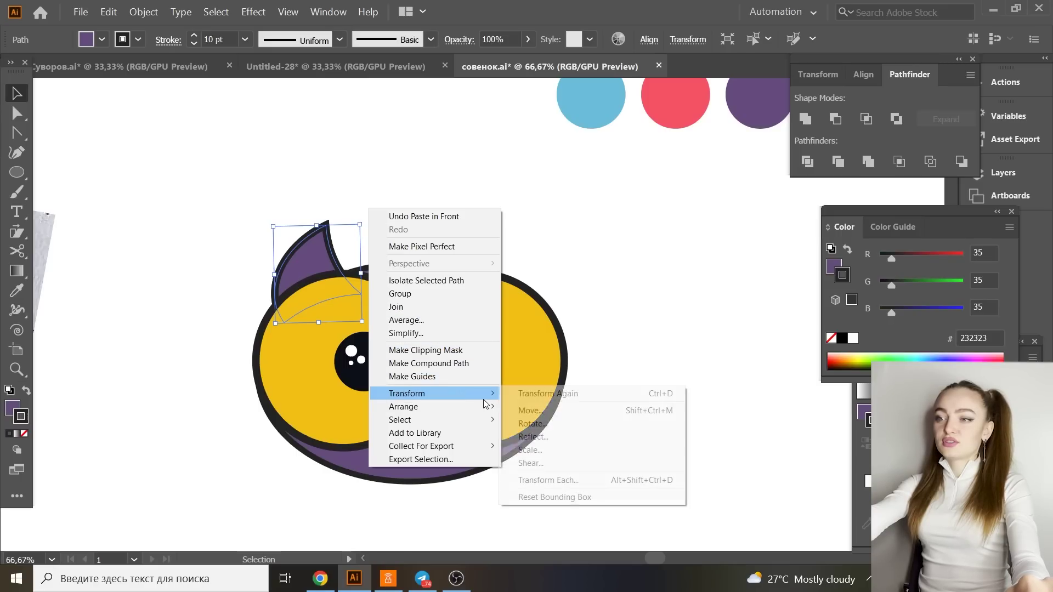
click(575, 434)
click(530, 392)
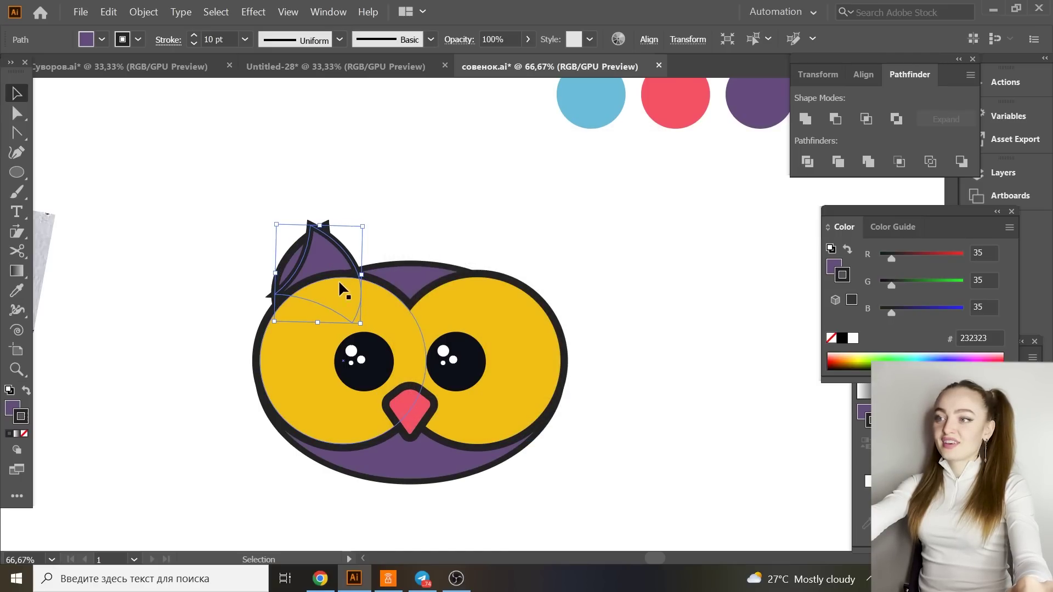
drag(346, 289, 522, 275)
click(594, 275)
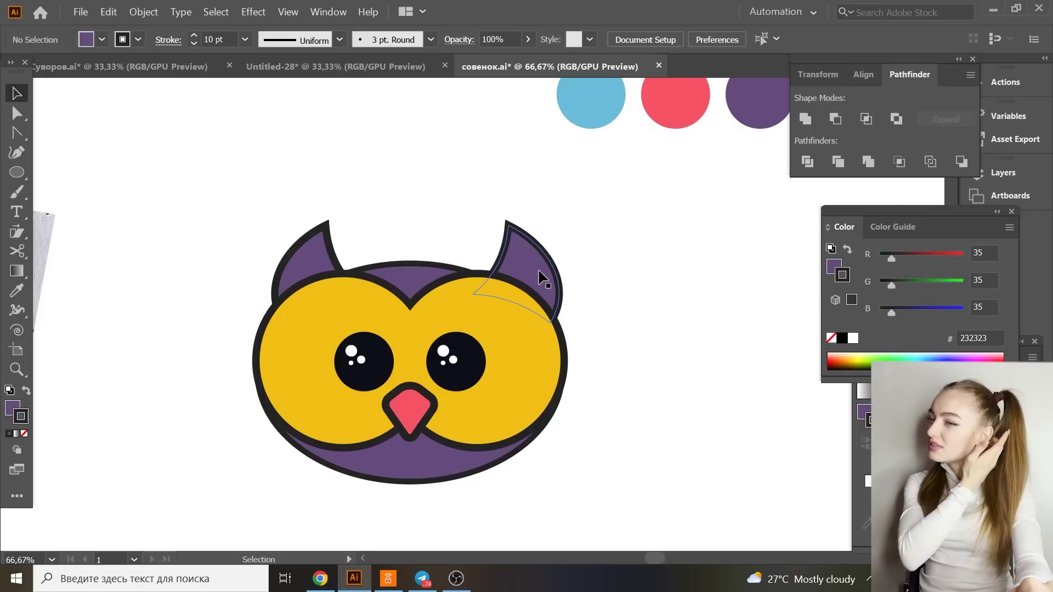
drag(538, 277, 529, 267)
shift+click(299, 258)
click(616, 268)
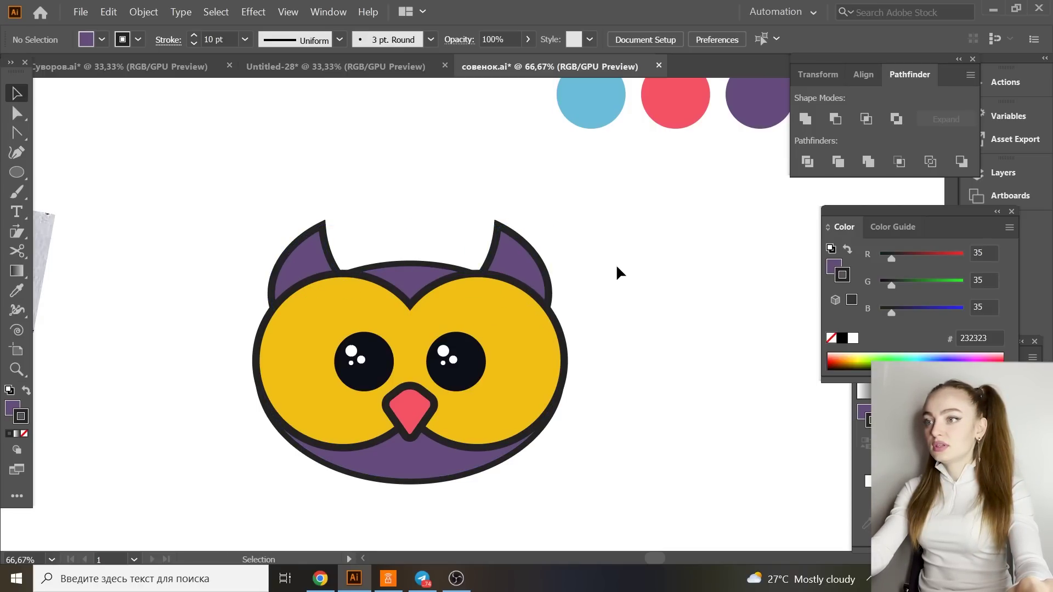
click(17, 173)
Draw a rectangle above the head, fill it with the eyes' dark colour, and send it to back.
click(78, 173)
mouse_move(351, 159)
mouse_down()
mouse_move(459, 207)
mouse_move(443, 228)
mouse_move(448, 250)
mouse_move(449, 232)
mouse_up()
key(i)
click(373, 351)
key(v)
click(461, 170)
right_click(444, 181)
mouse_move(494, 376)
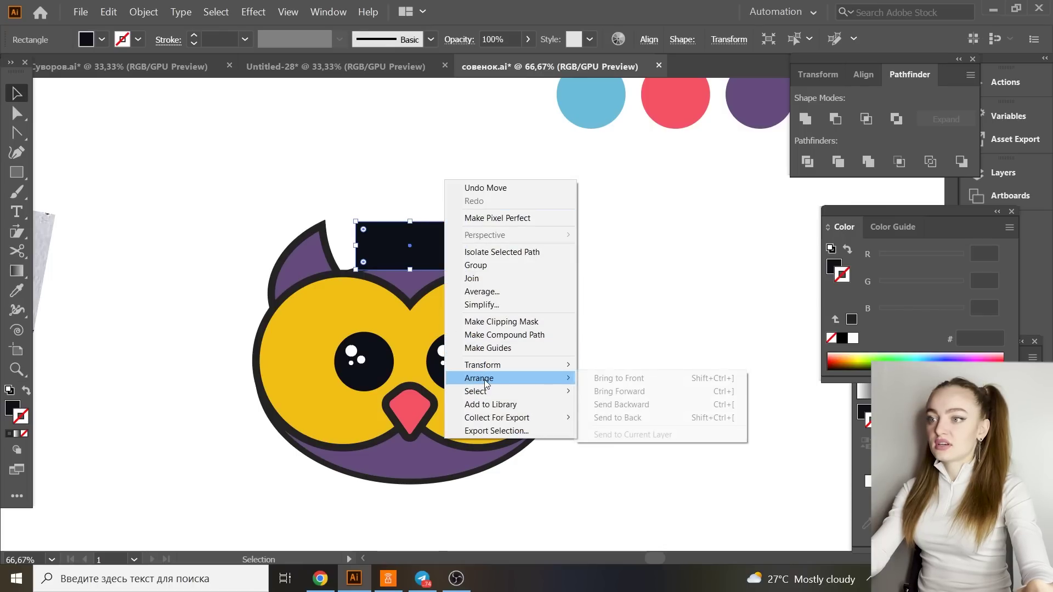
click(675, 418)
click(322, 200)
Draw a wide flat rectangle and round its corners into a pill for the cap board.
click(7, 180)
drag(166, 138, 284, 168)
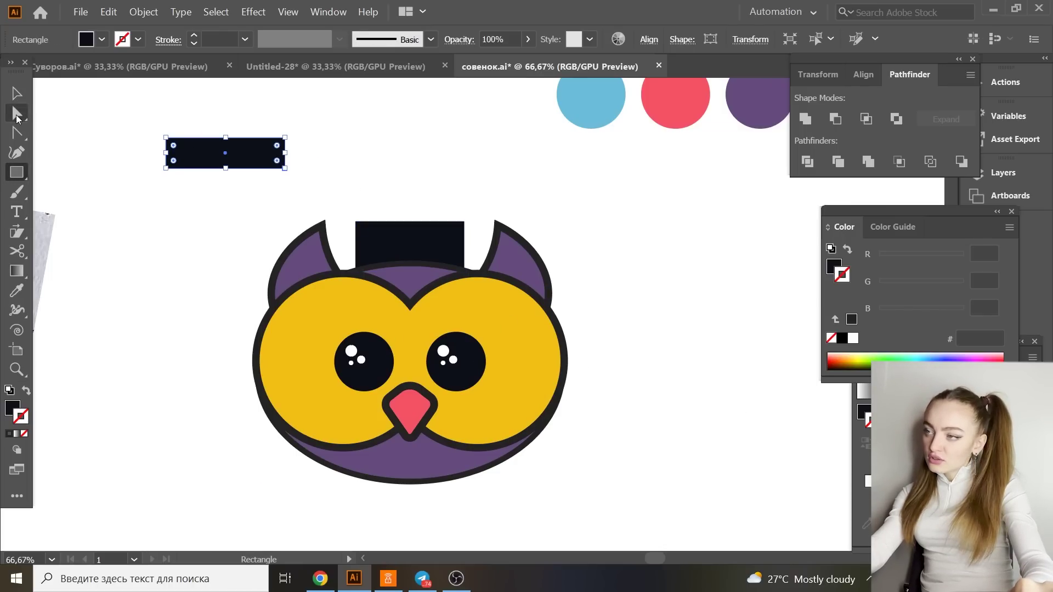
click(16, 115)
drag(174, 151, 184, 161)
click(16, 93)
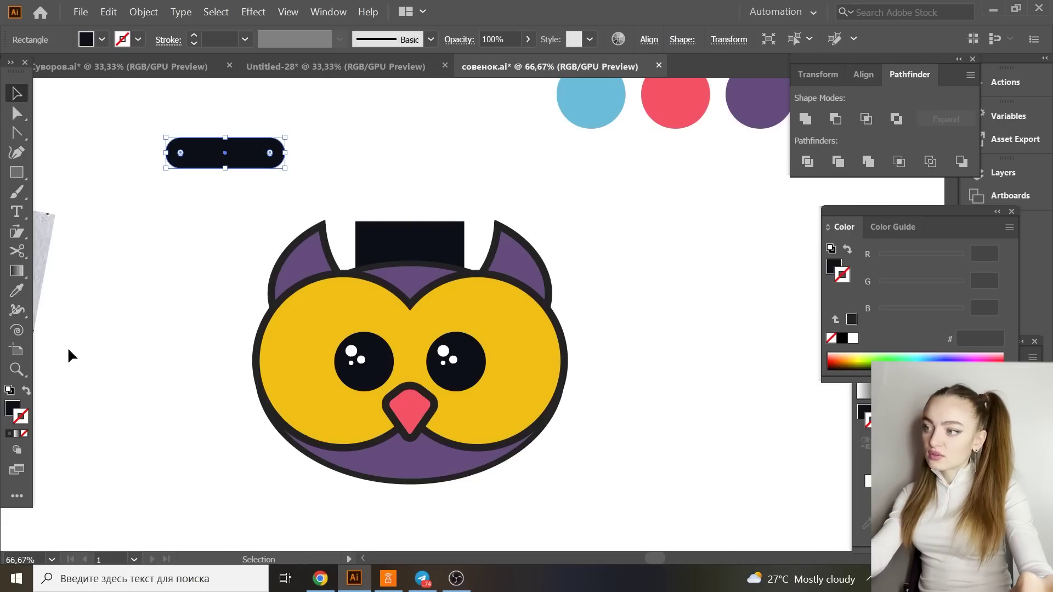
Fill the pill with a mid grey and place it on top of the dark hat block.
double_click(11, 410)
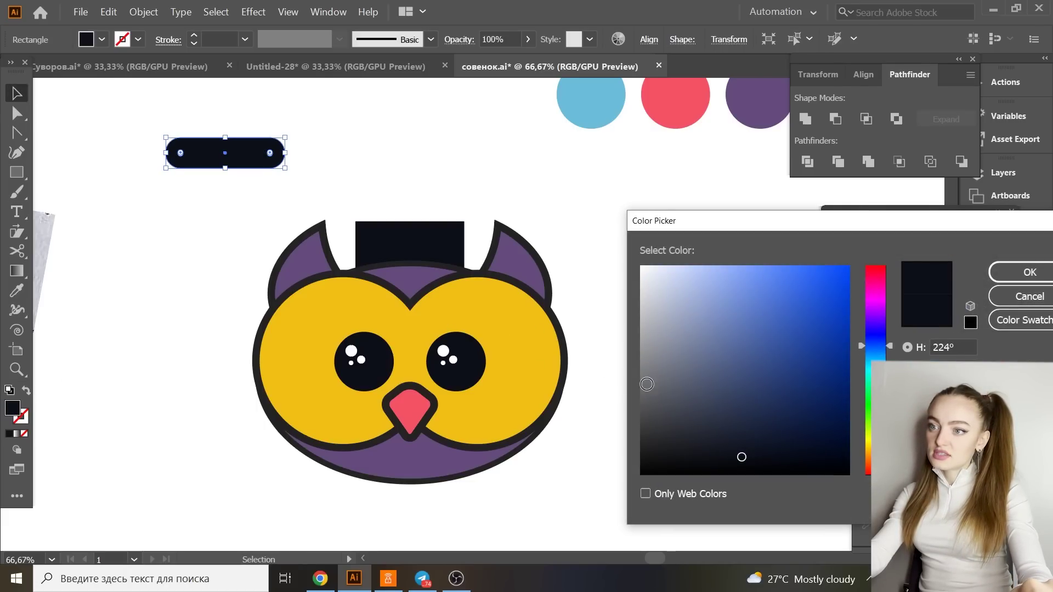
mouse_move(646, 384)
mouse_down()
mouse_move(651, 403)
mouse_move(626, 382)
mouse_up()
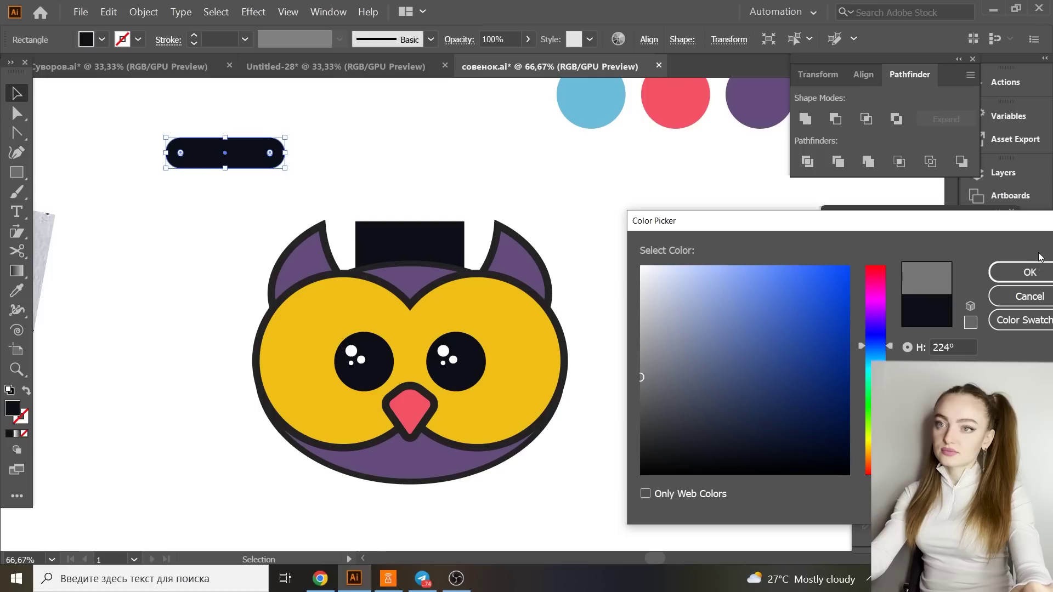
click(1031, 272)
click(299, 165)
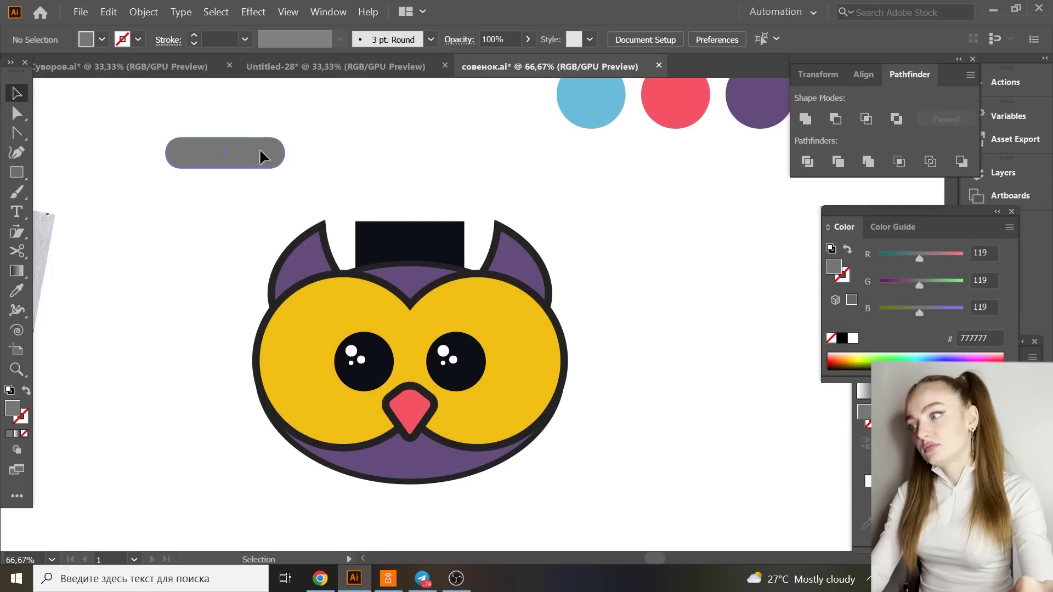
drag(260, 152, 432, 213)
click(416, 164)
click(433, 171)
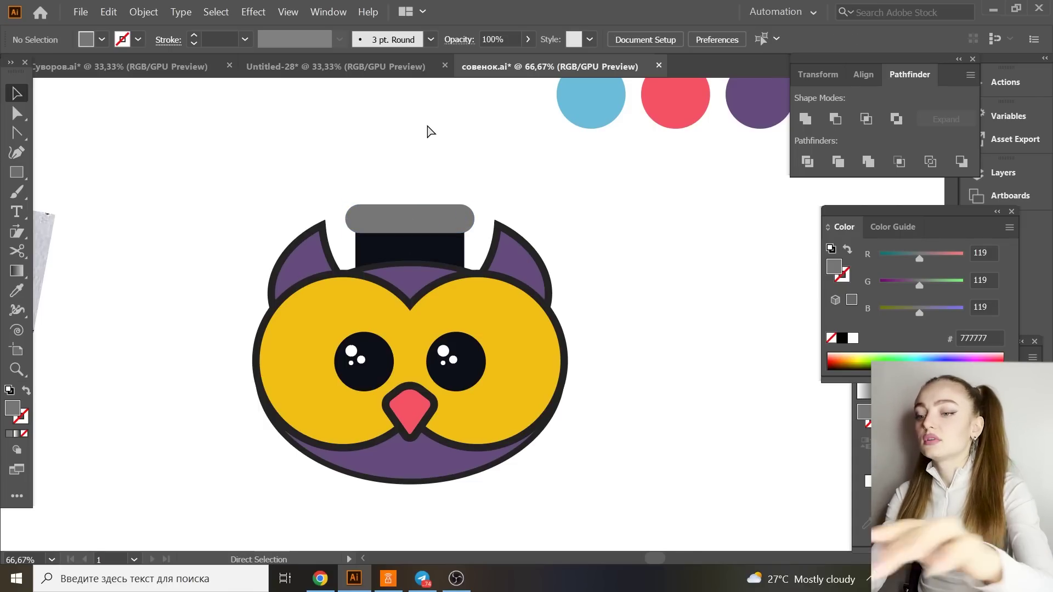
key(ctrl+minus)
key(ctrl+minus)
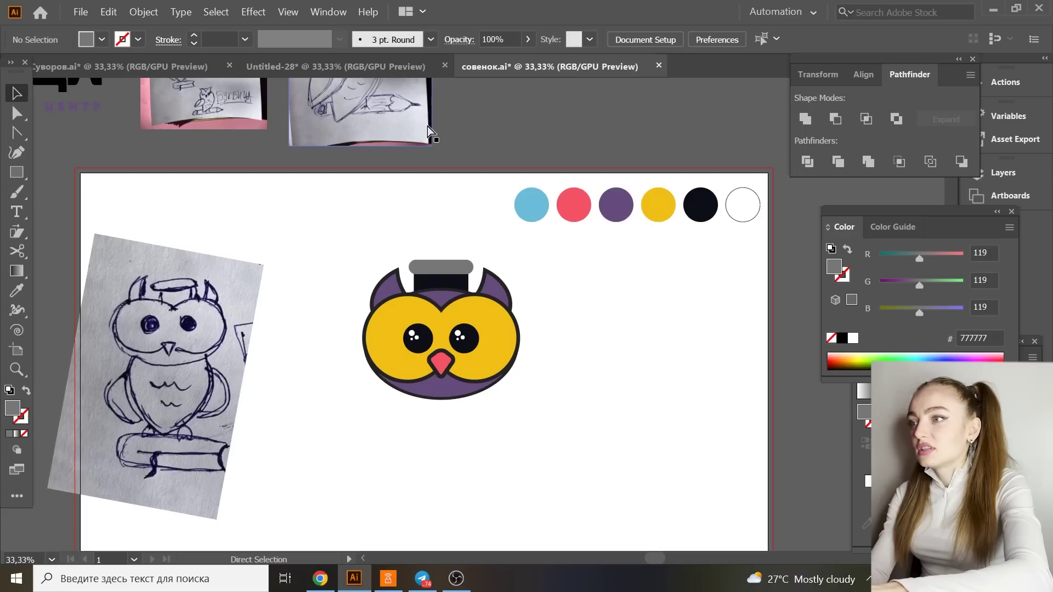
Draw a thin strip on the dark hat band and fill it with the face's yellow.
key(ctrl+plus)
key(ctrl+plus)
key(ctrl+plus)
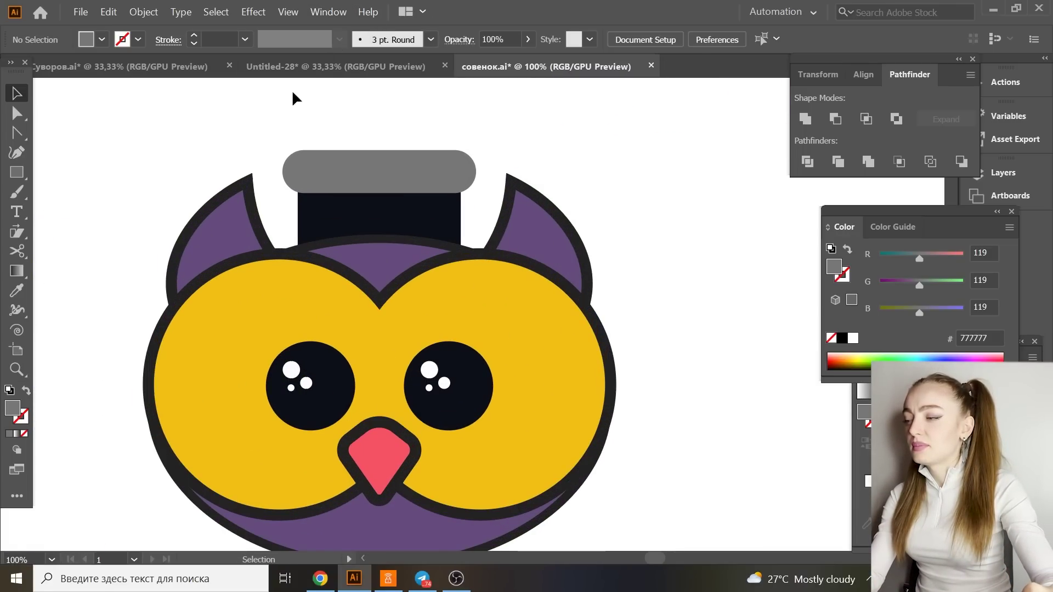
key(ctrl+minus)
key(ctrl+minus)
key(ctrl+minus)
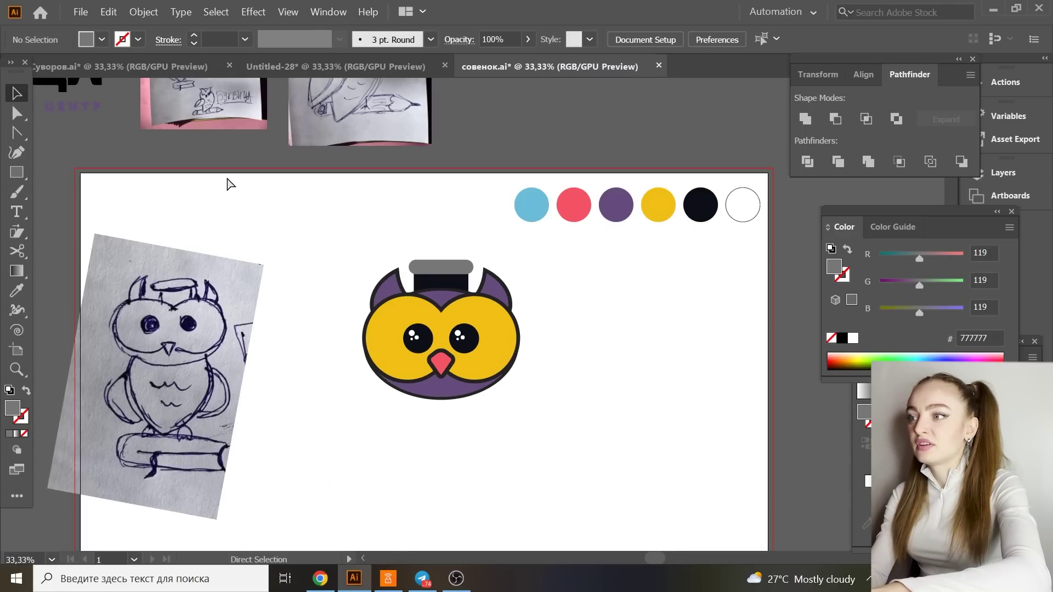
key(ctrl+plus)
key(ctrl+plus)
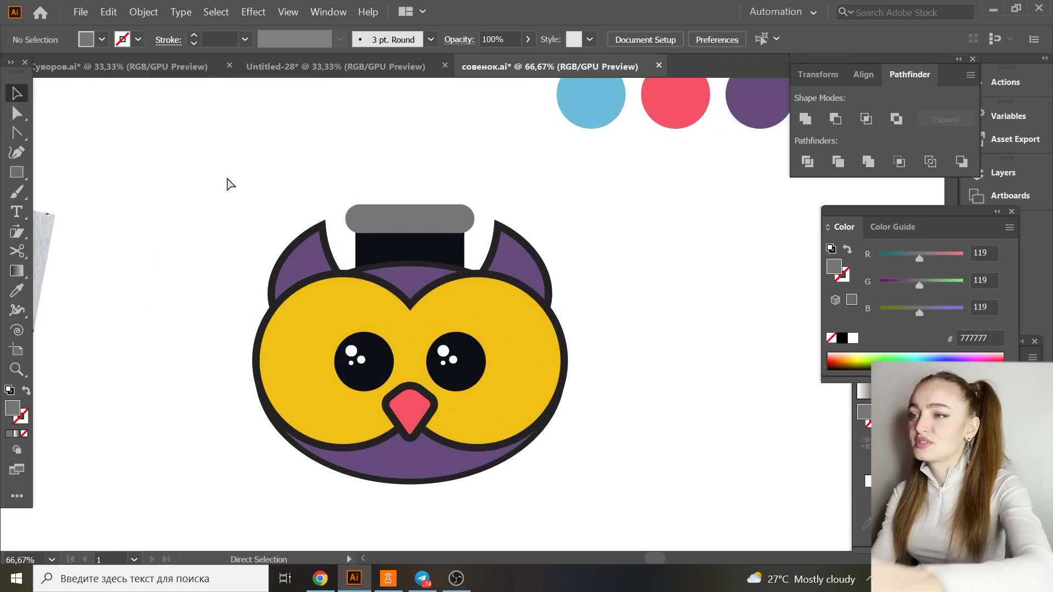
key(m)
drag(373, 230, 380, 266)
click(17, 291)
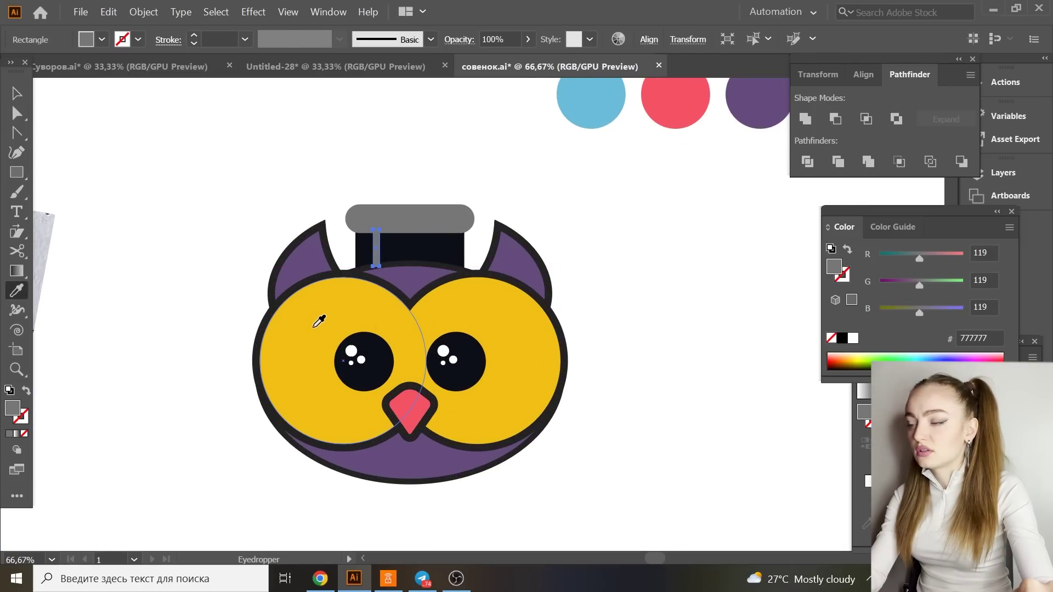
click(334, 317)
key(v)
click(197, 149)
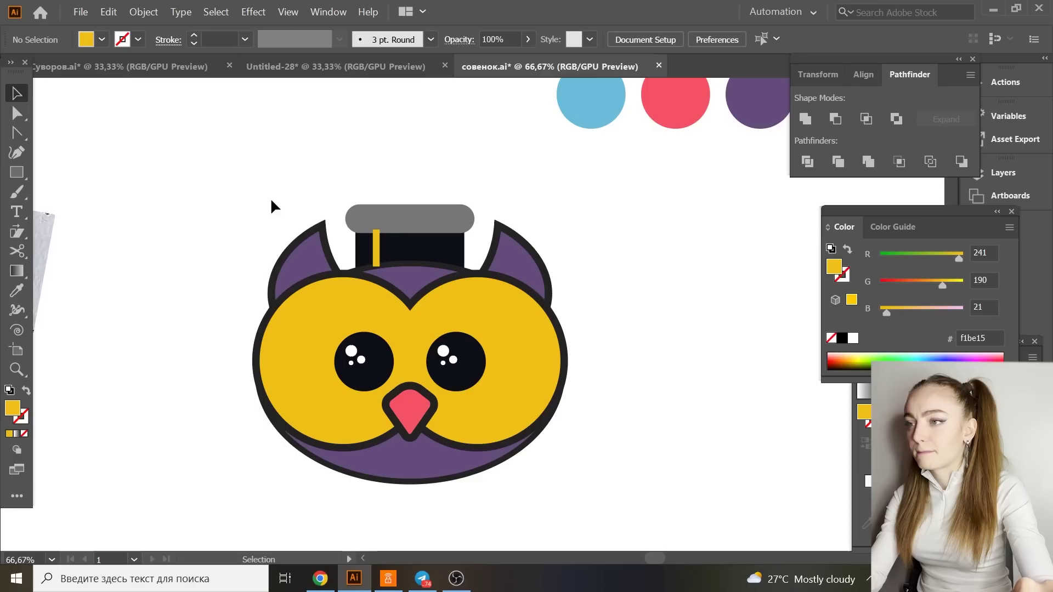
drag(378, 246, 371, 246)
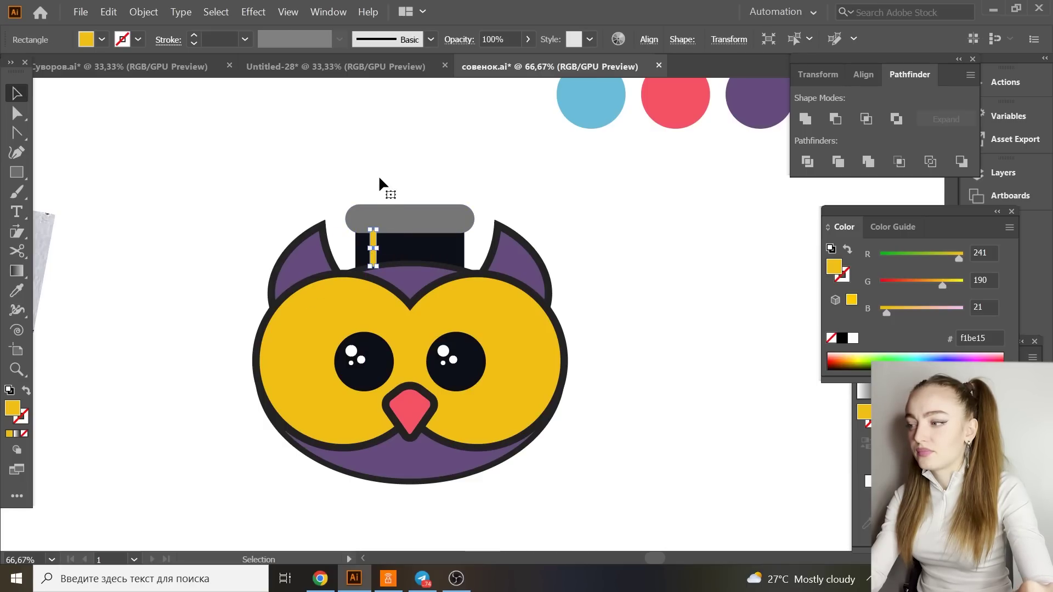
click(388, 120)
Draw a small circle and give it the beak's pink colour.
key(ctrl+equal)
key(ctrl+equal)
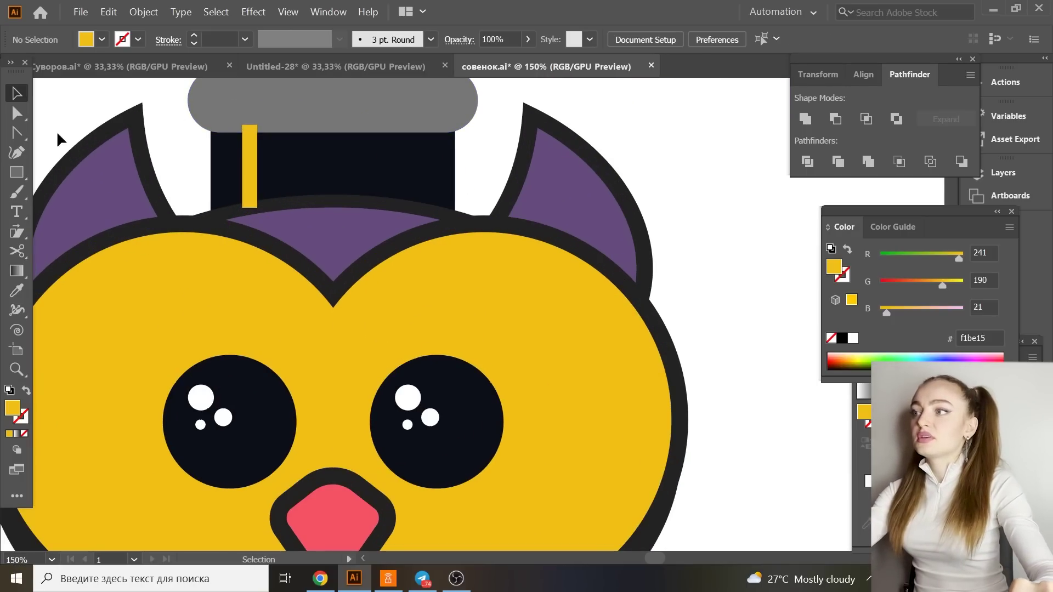
drag(16, 178, 60, 189)
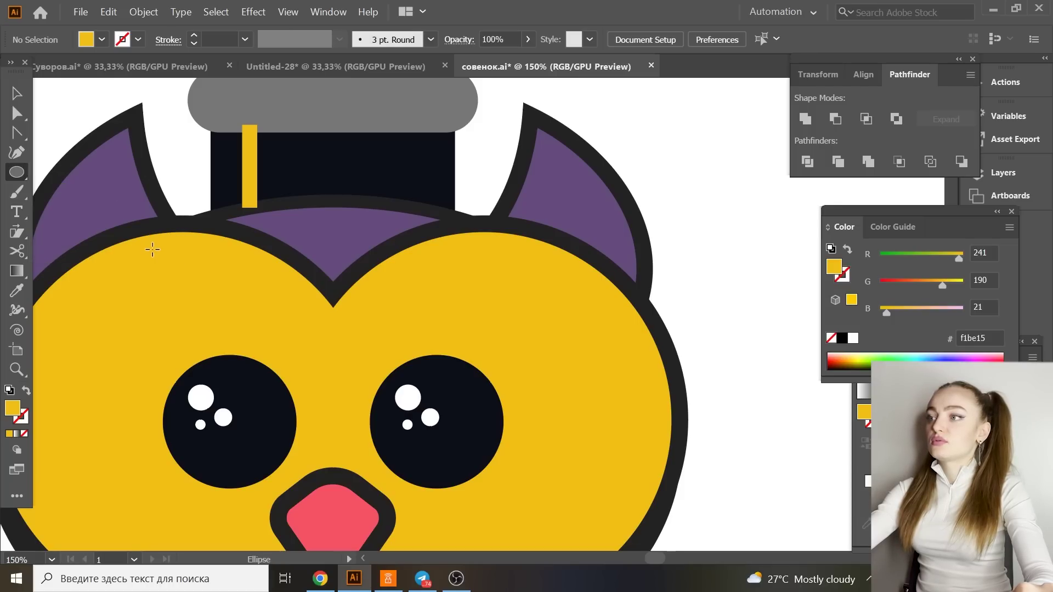
drag(153, 249, 186, 282)
click(16, 291)
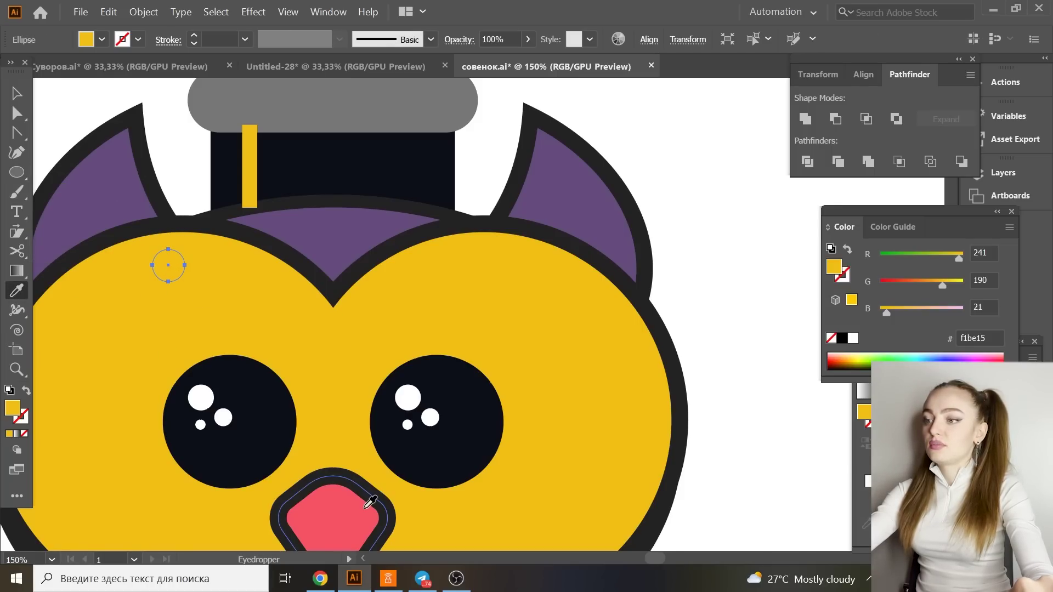
click(365, 501)
scroll(89, 383, down, 1)
key(v)
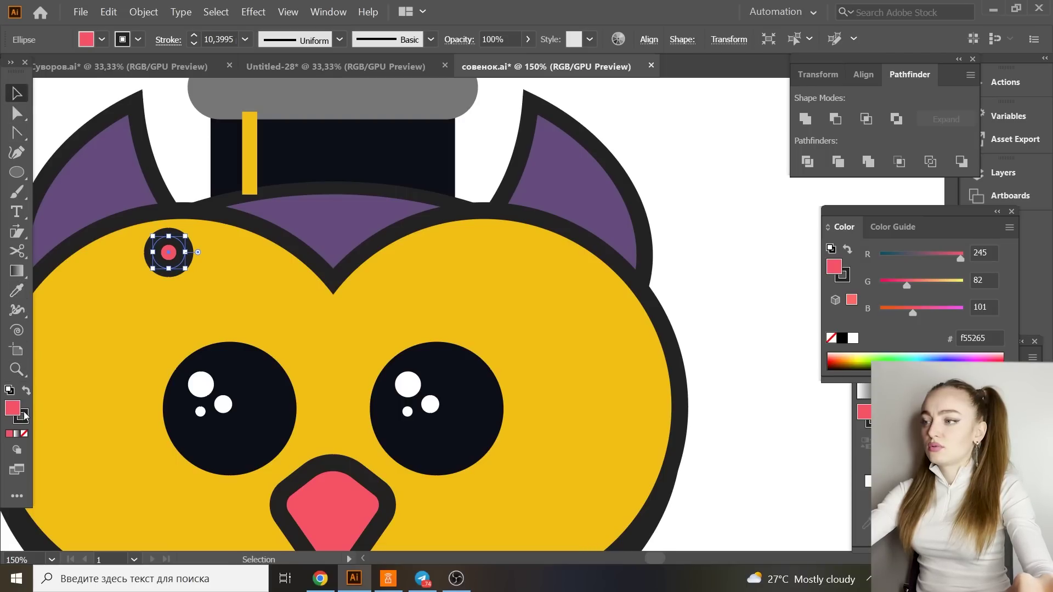
Remove the pink circle's outline and move it to the end of the yellow tassel.
click(24, 417)
click(24, 434)
click(60, 332)
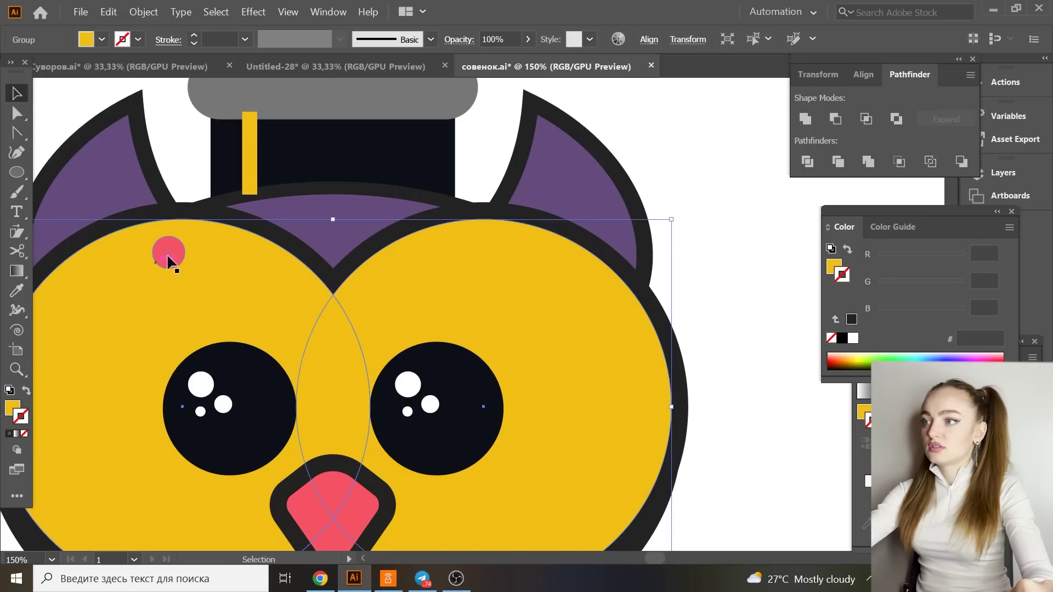
drag(169, 261, 255, 198)
click(165, 126)
key(ctrl+minus)
key(ctrl+minus)
key(ctrl+minus)
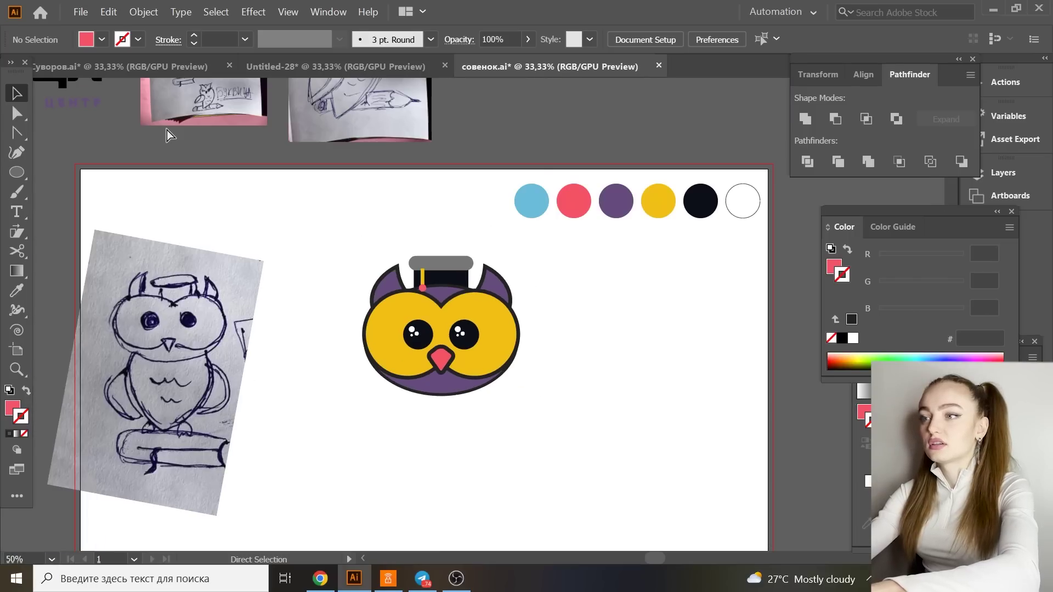
click(391, 285)
Shrink the owl head and draw a grey teardrop ellipse, placing it under the head as the body.
drag(441, 256, 441, 286)
click(374, 262)
scroll(374, 262, down, 3)
key(l)
mouse_move(522, 258)
mouse_down()
mouse_move(623, 369)
mouse_move(576, 387)
mouse_move(607, 399)
mouse_up()
key(a)
click(609, 436)
click(583, 373)
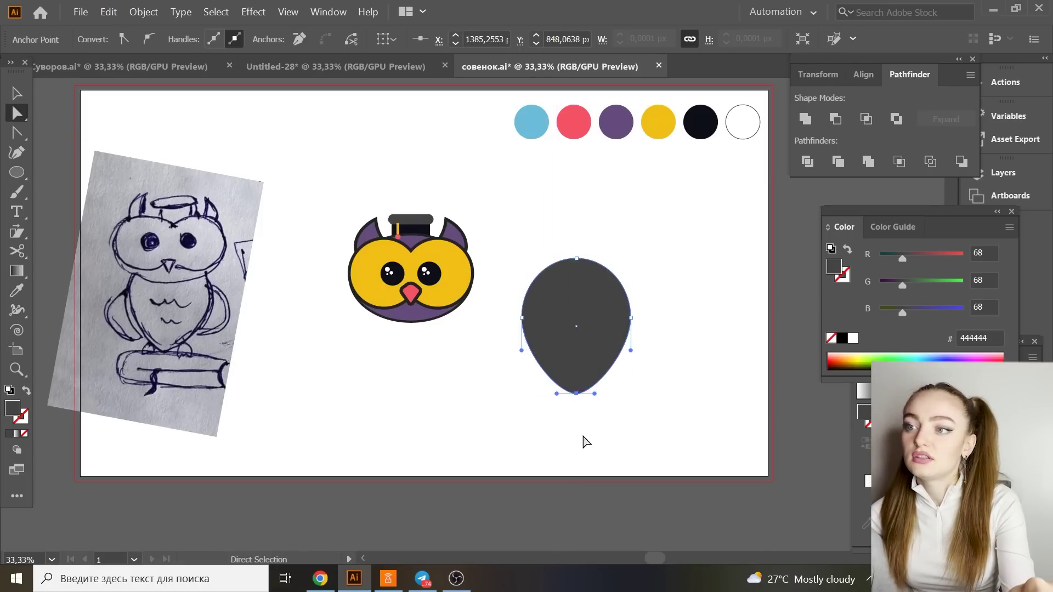
key(v)
drag(576, 259, 411, 253)
Send the body behind the head, give it the ears' purple fill and outline, and lower its bottom point.
right_click(429, 316)
mouse_move(463, 250)
click(592, 291)
key(i)
click(365, 235)
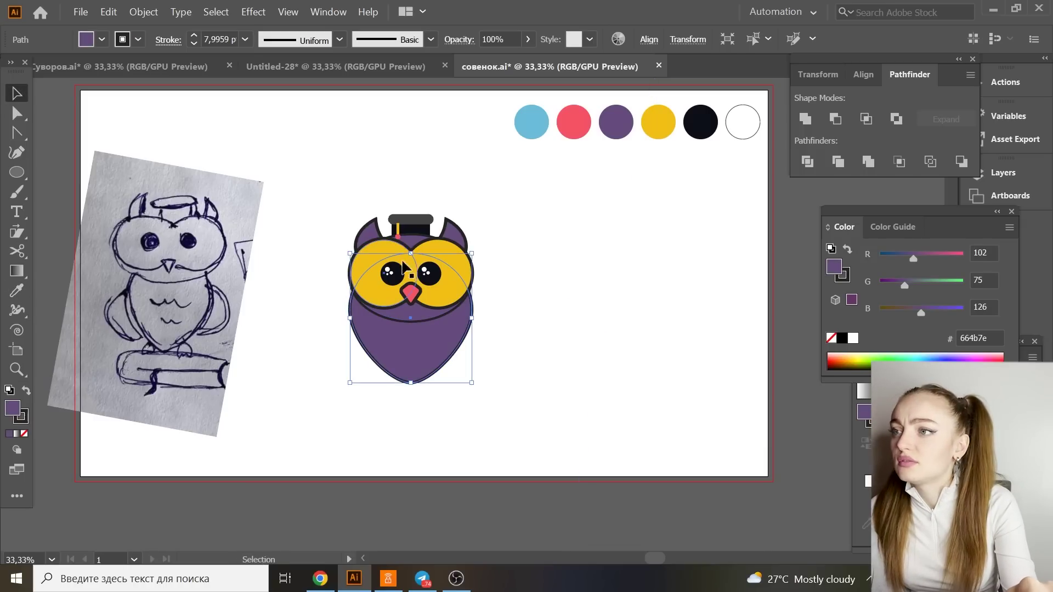
key(v)
key(ctrl+shift+a)
click(418, 384)
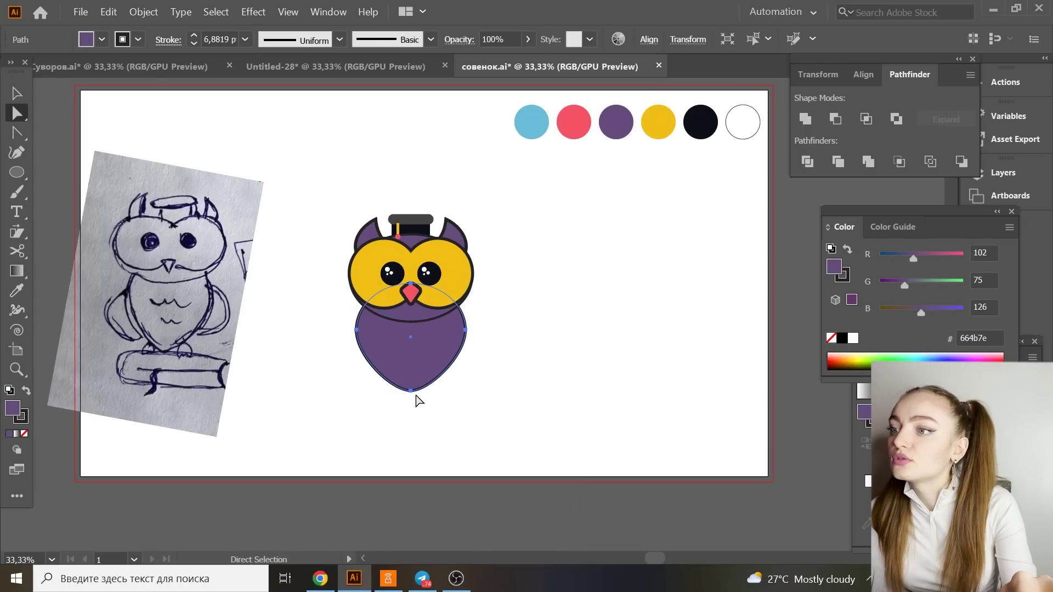
drag(418, 391, 77, 227)
key(ctrl+shift+a)
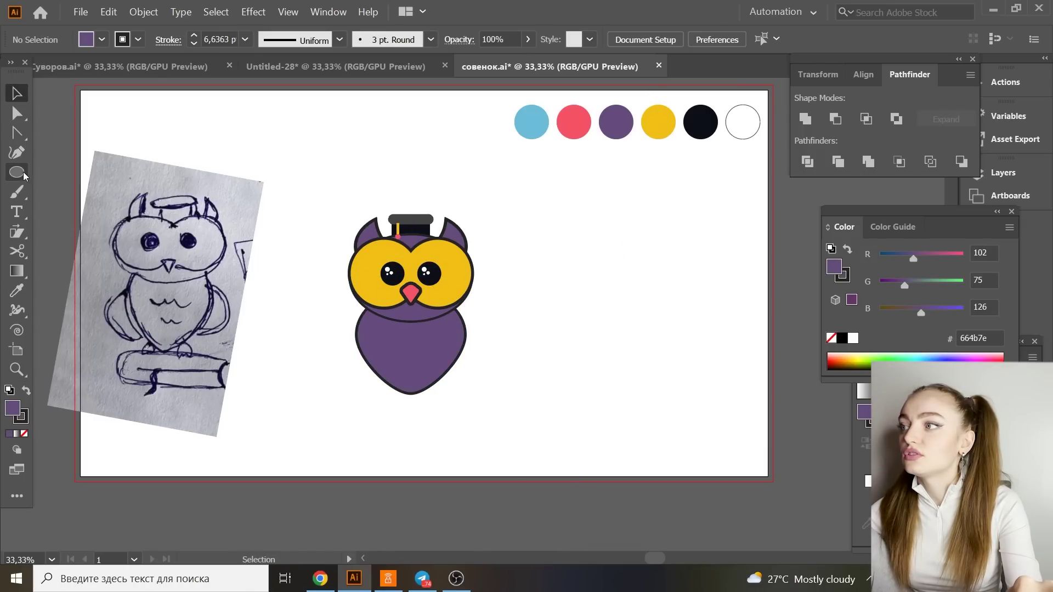
Draw a small circle, delete its top anchor, remove the fill and apply a tapered width profile.
mouse_move(258, 436)
mouse_down()
mouse_move(293, 470)
mouse_move(266, 430)
mouse_up()
click(18, 116)
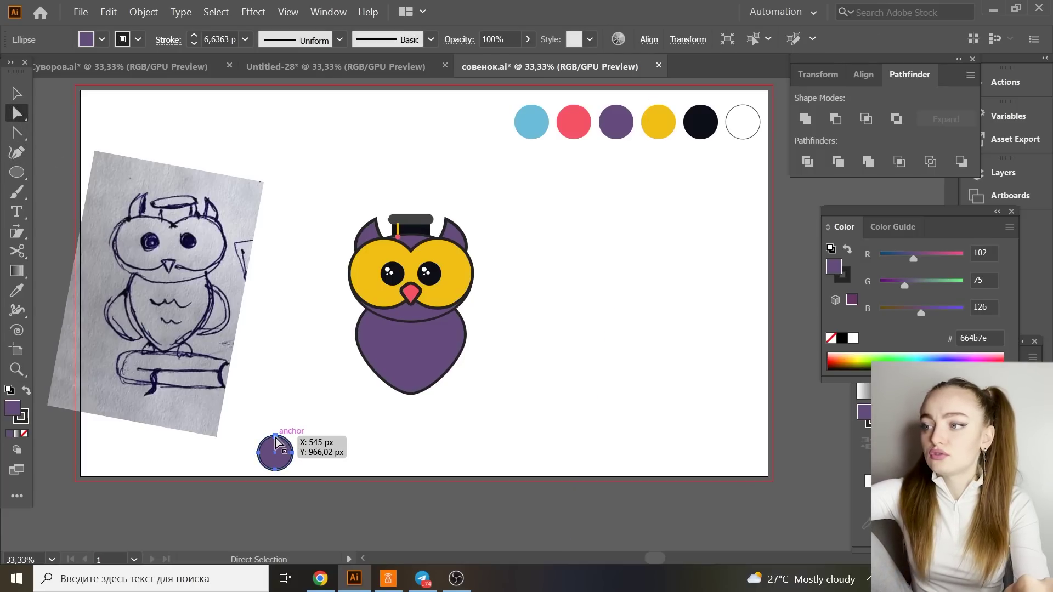
key(Delete)
click(282, 461)
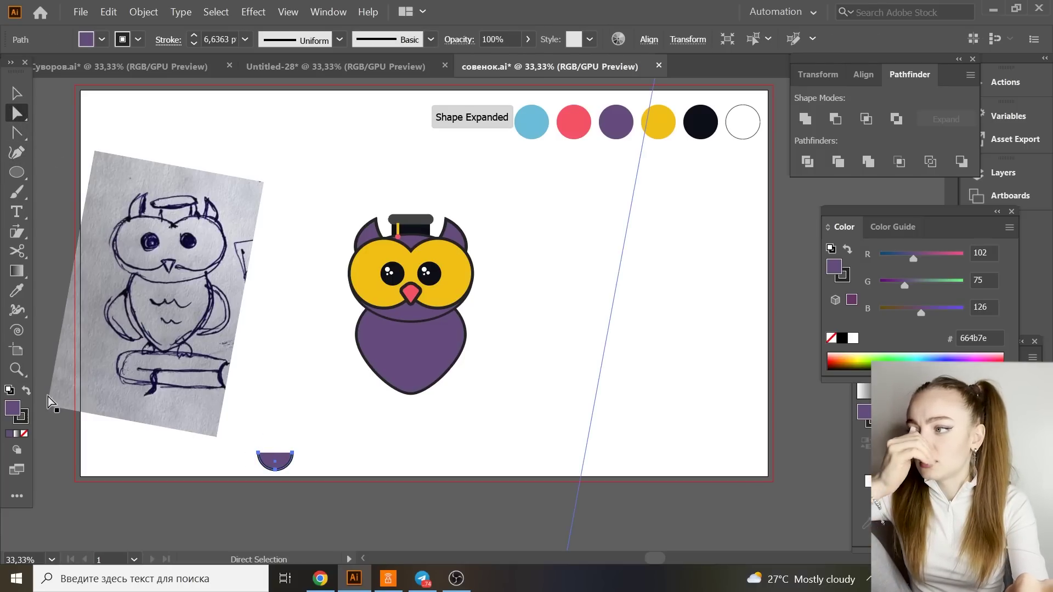
click(24, 433)
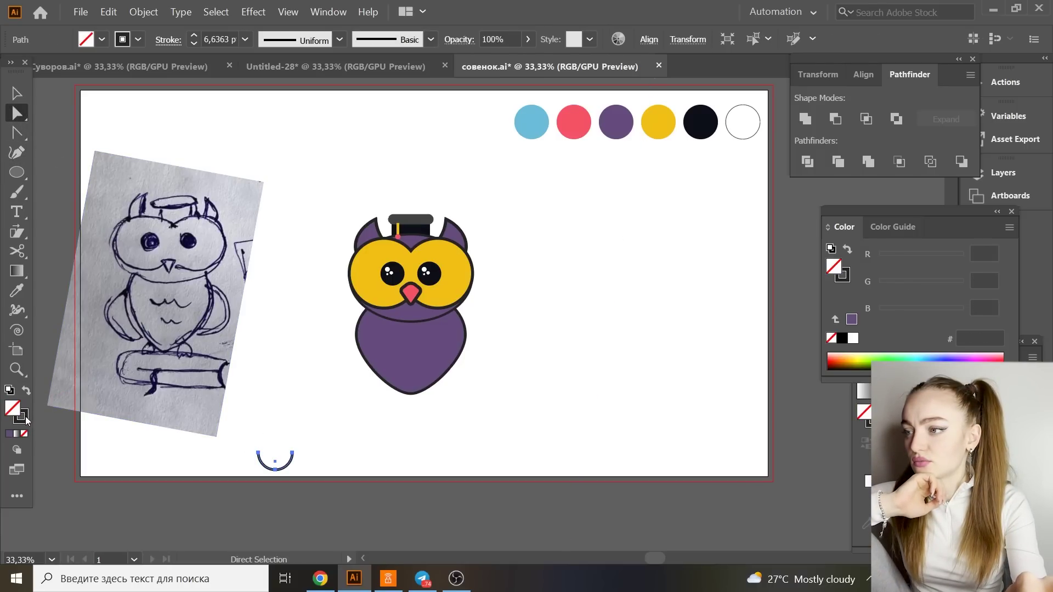
click(25, 419)
click(15, 93)
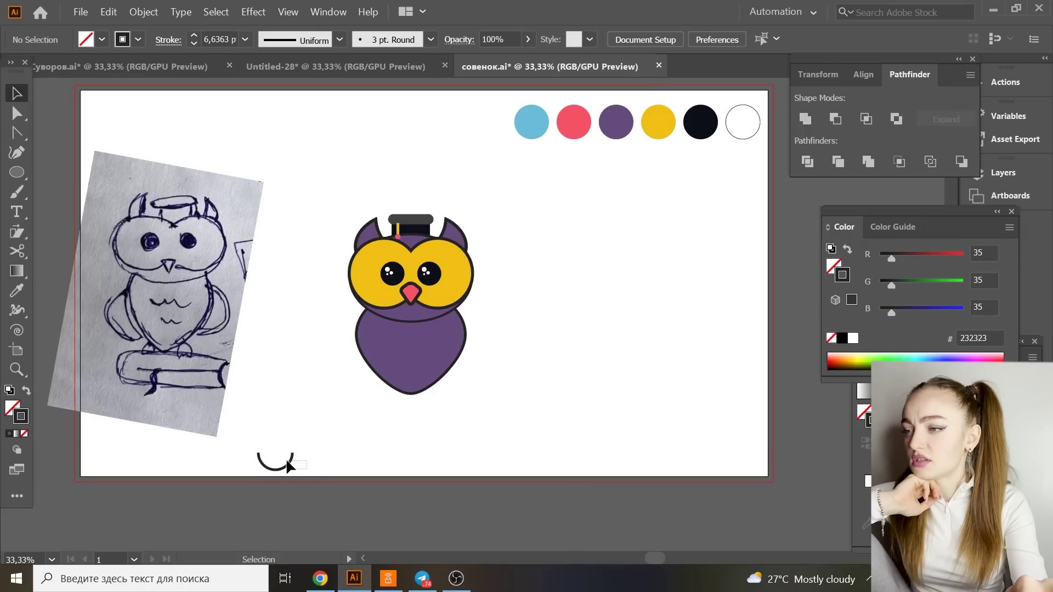
drag(285, 463, 311, 401)
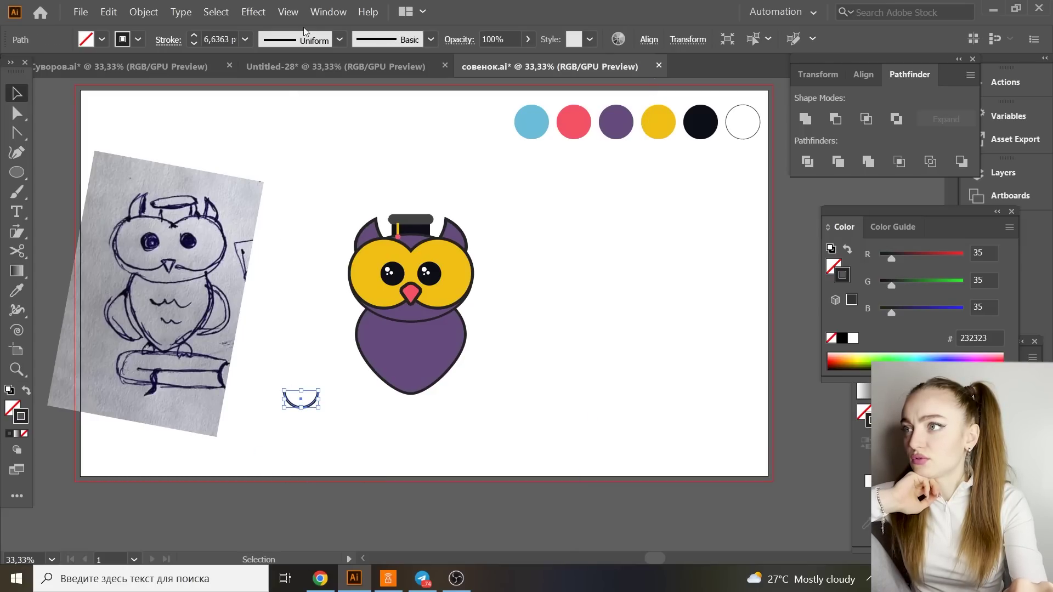
click(339, 39)
click(291, 92)
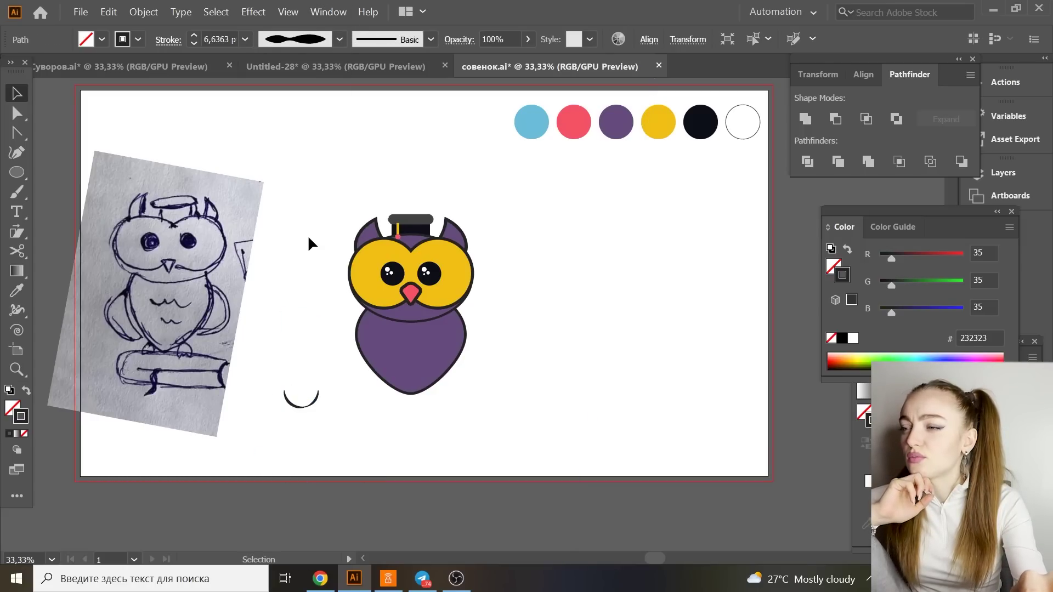
click(293, 249)
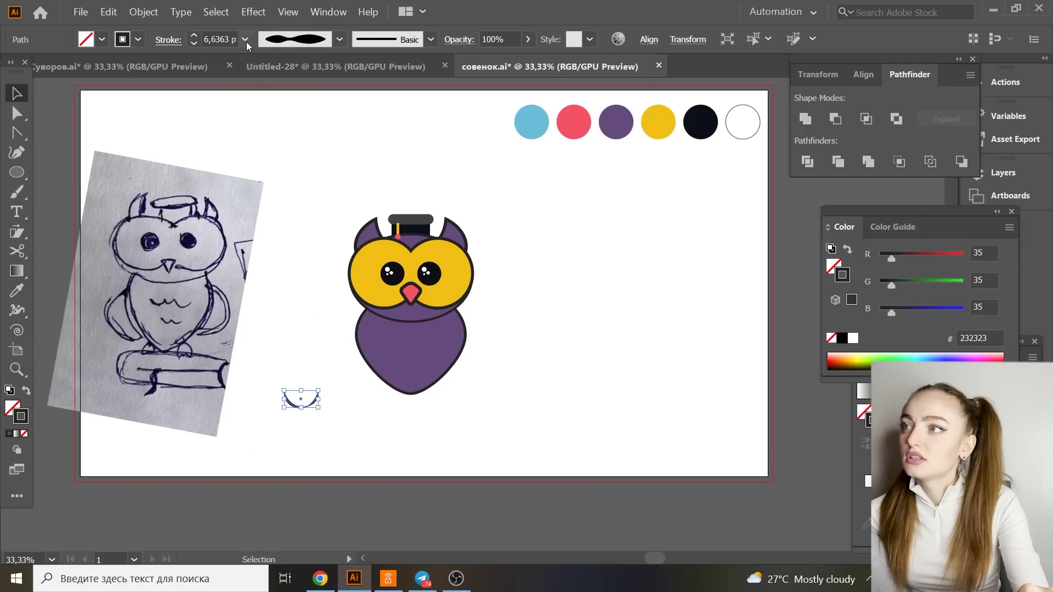
Shrink the arc and set its stroke weight to 9 pt.
click(245, 39)
click(269, 238)
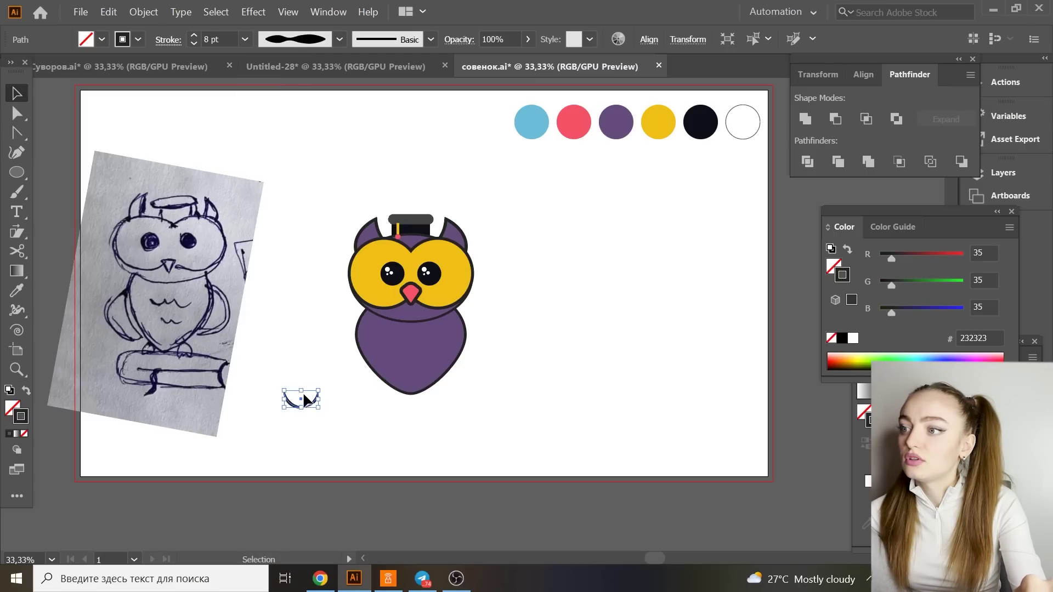
drag(283, 390, 291, 394)
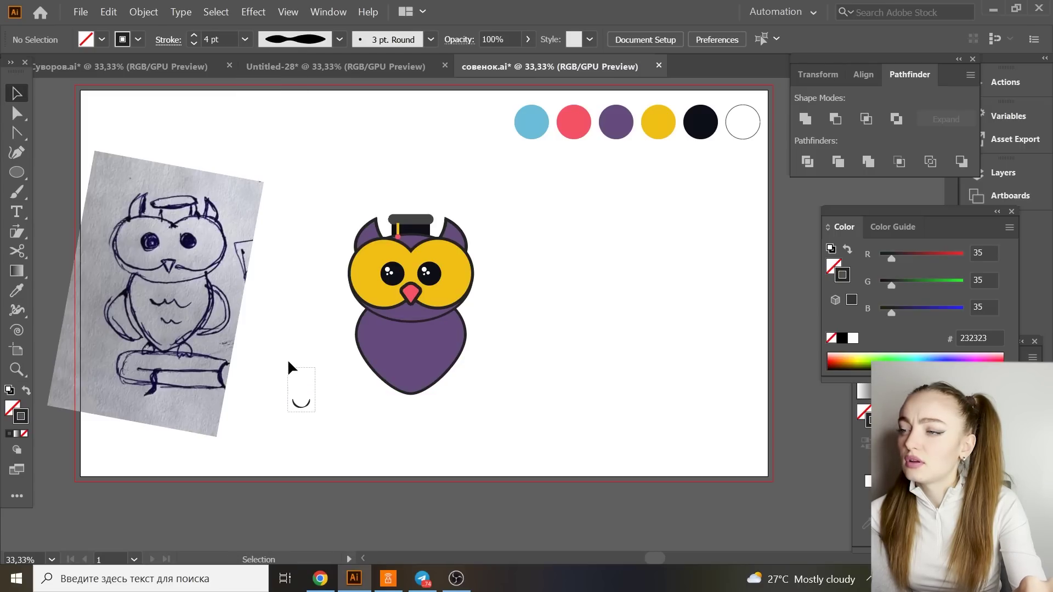
click(300, 402)
click(244, 39)
click(282, 254)
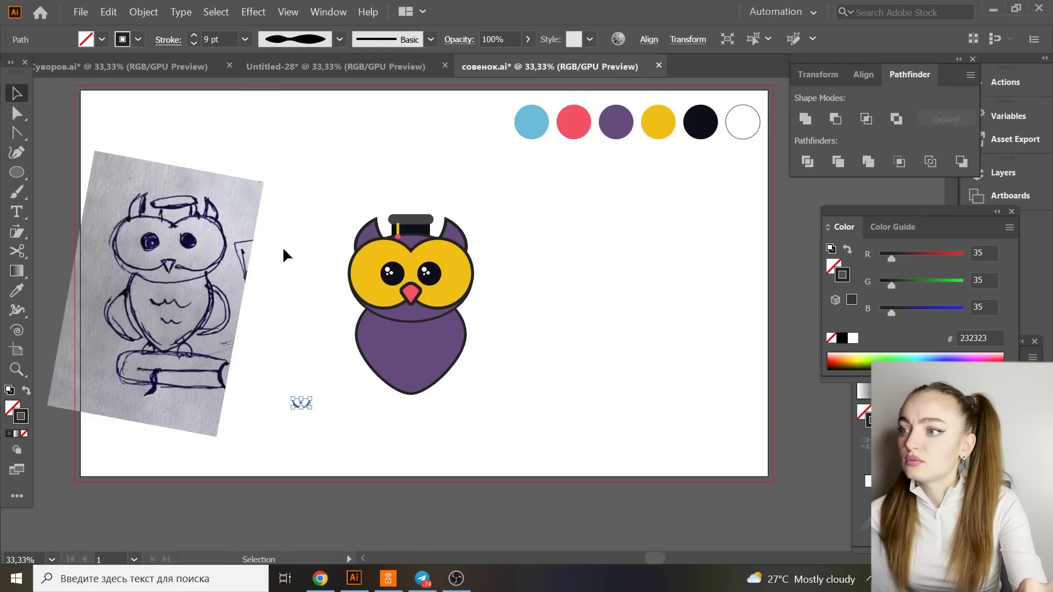
click(307, 291)
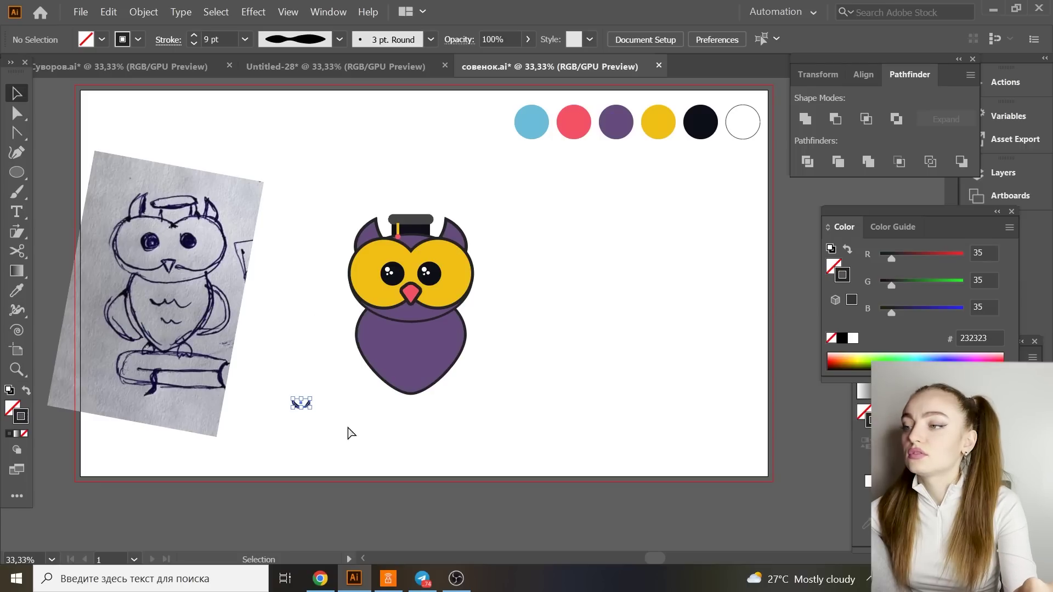
Duplicate the arc into a spaced row of three arcs with 9 pt strokes.
drag(321, 405, 345, 407)
mouse_move(481, 317)
mouse_down()
mouse_move(357, 357)
mouse_move(329, 391)
mouse_move(323, 379)
mouse_up()
click(245, 42)
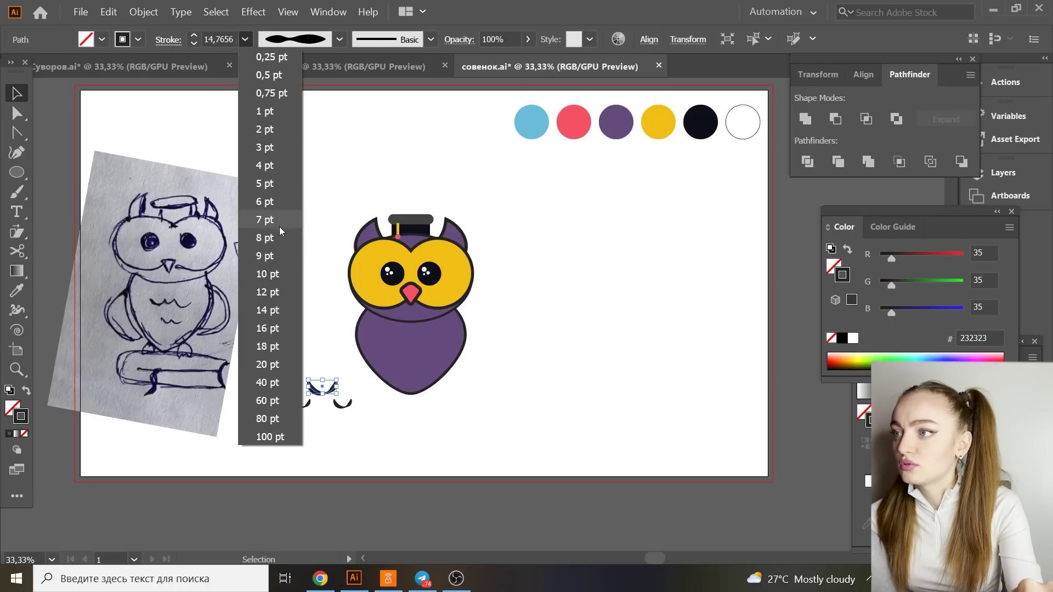
click(282, 259)
click(298, 304)
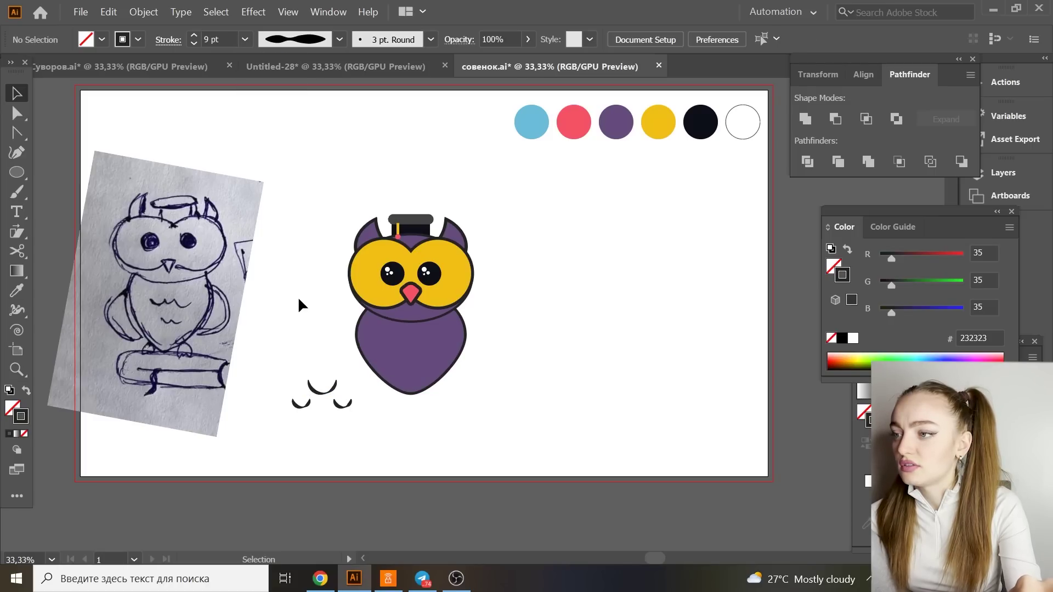
drag(337, 404, 387, 406)
click(305, 331)
Copy the row of arcs below the original and adjust the arcs' positions.
scroll(324, 367, down, 2)
click(322, 376)
drag(324, 387, 324, 380)
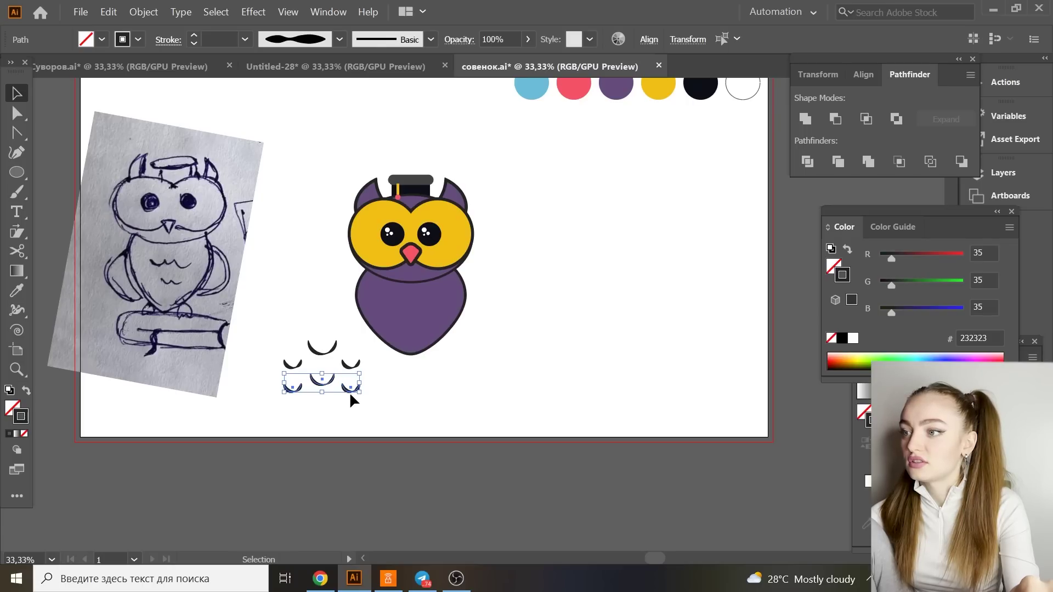
drag(353, 394, 360, 418)
click(367, 458)
click(388, 439)
mouse_move(320, 384)
mouse_down()
mouse_move(342, 417)
mouse_move(356, 418)
mouse_up()
Set all arcs to 9 pt stroke, scale the group down and move it onto the belly.
click(246, 39)
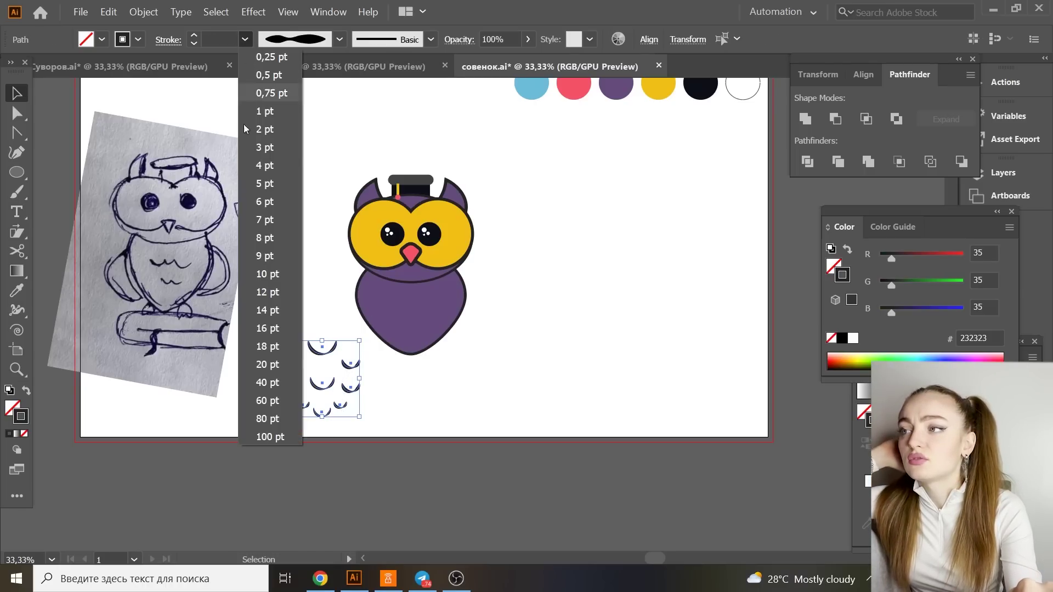
click(296, 290)
click(323, 281)
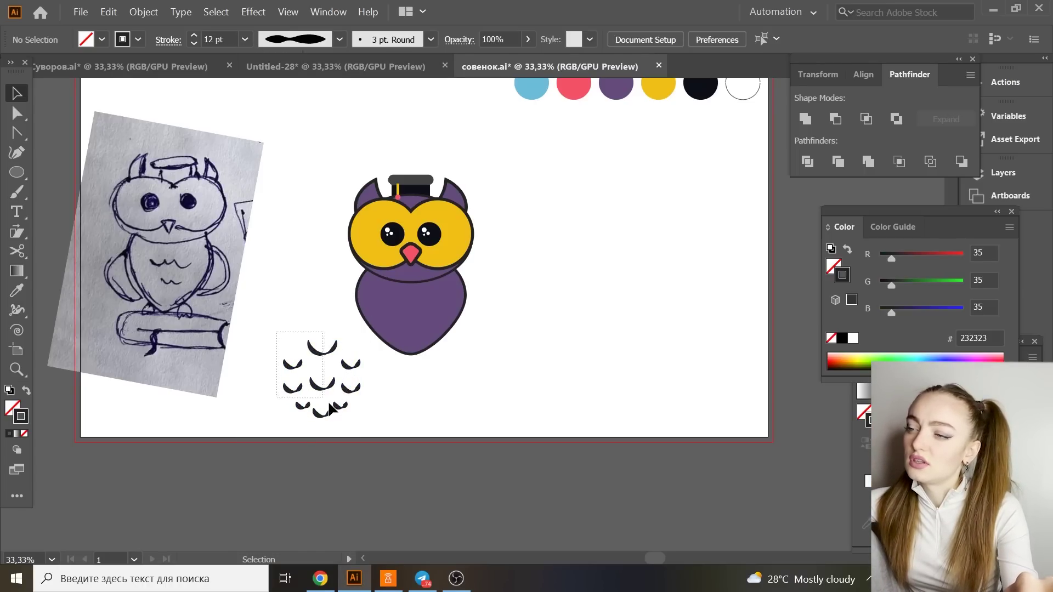
drag(359, 433, 359, 432)
click(245, 39)
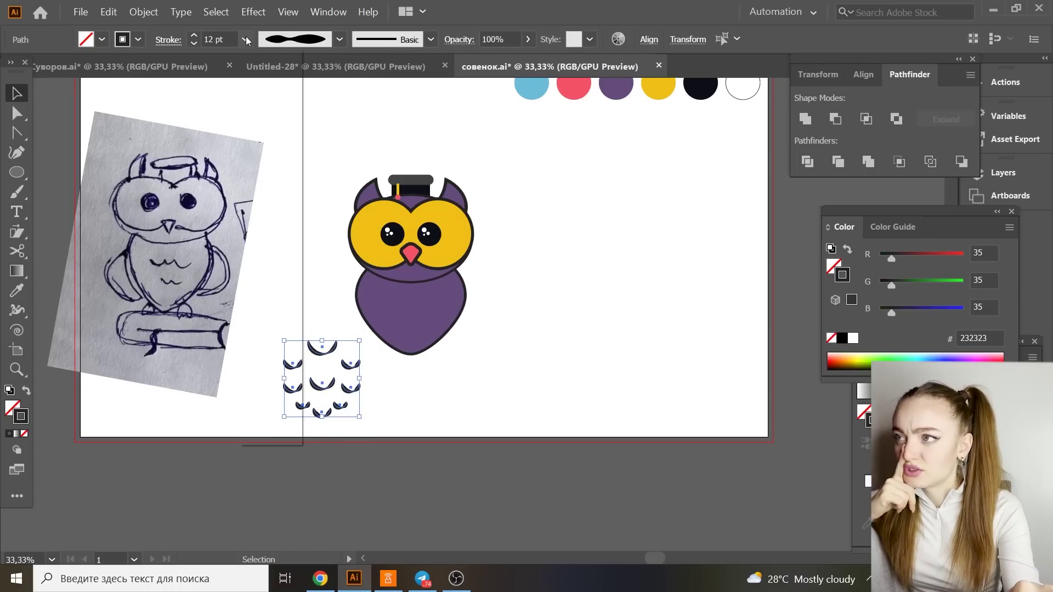
click(264, 256)
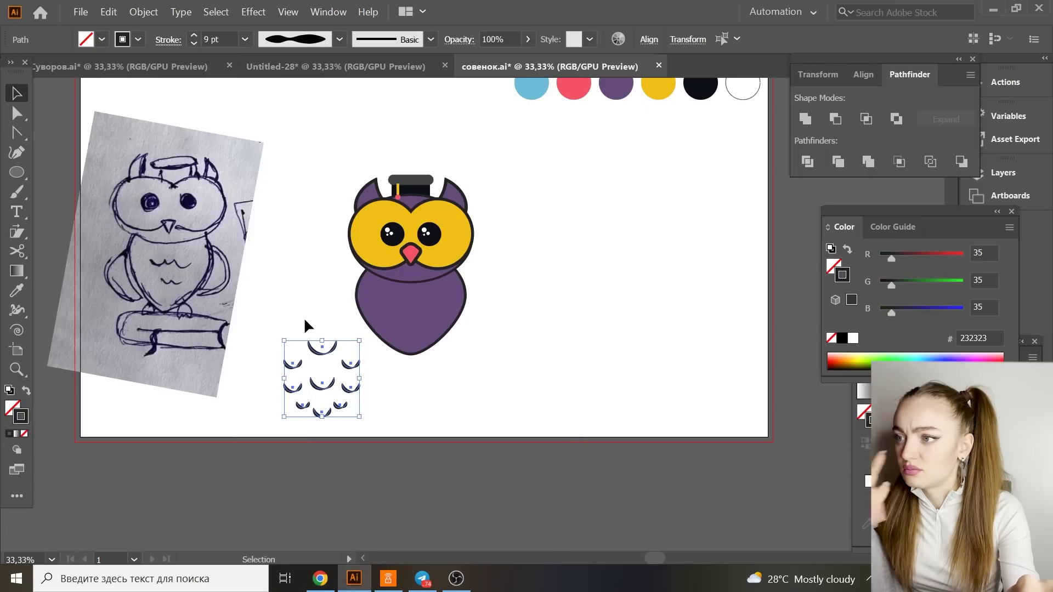
drag(318, 343, 404, 369)
mouse_move(332, 389)
mouse_down()
mouse_move(446, 336)
mouse_move(417, 309)
mouse_move(436, 314)
mouse_up()
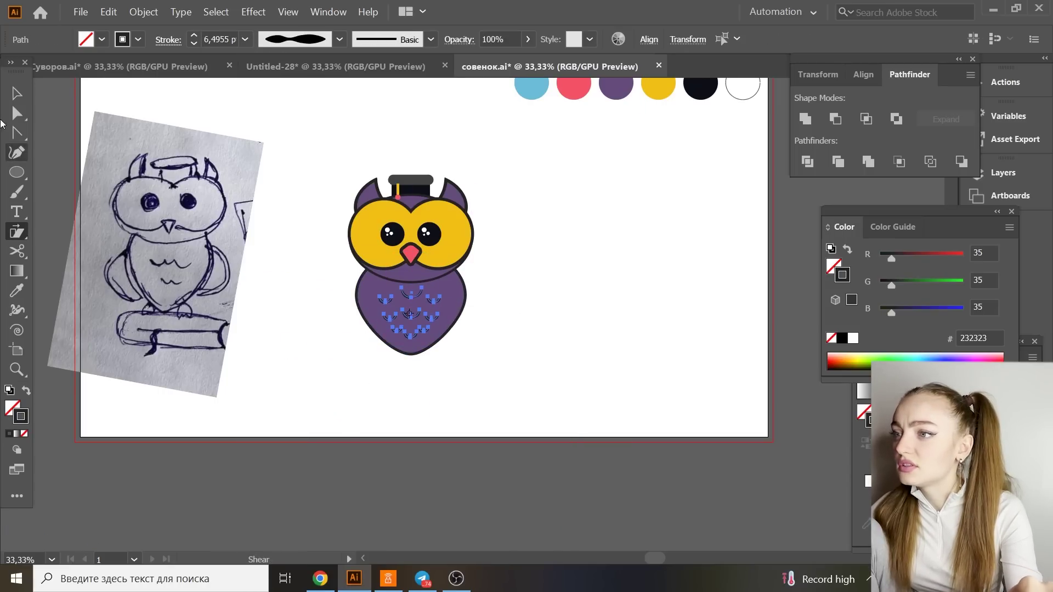
Nudge the group of belly arcs slightly lower.
scroll(436, 314, up, 1)
scroll(532, 427, down, 1)
click(533, 431)
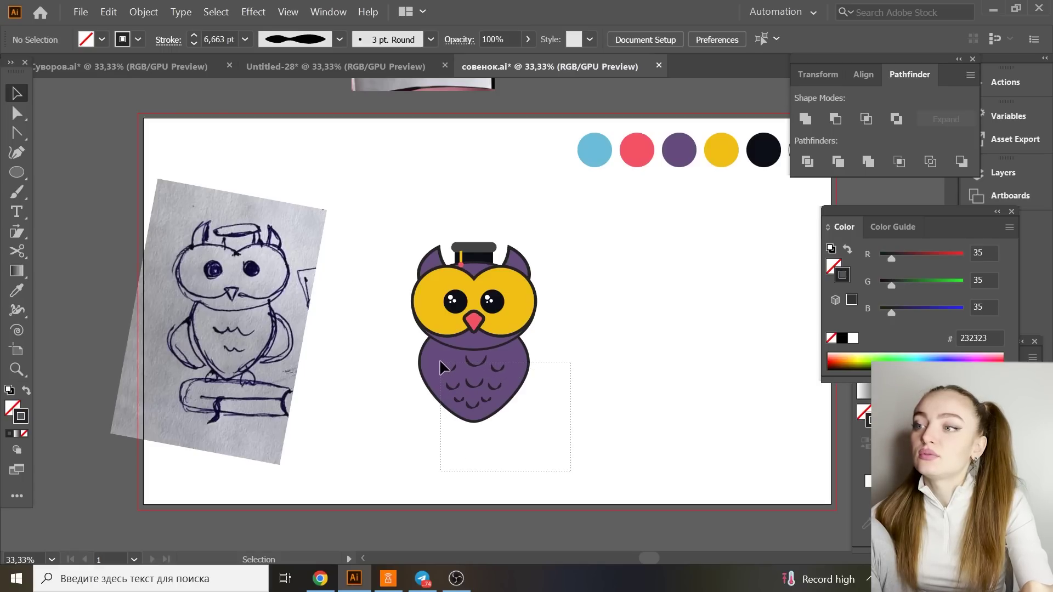
drag(440, 361, 437, 357)
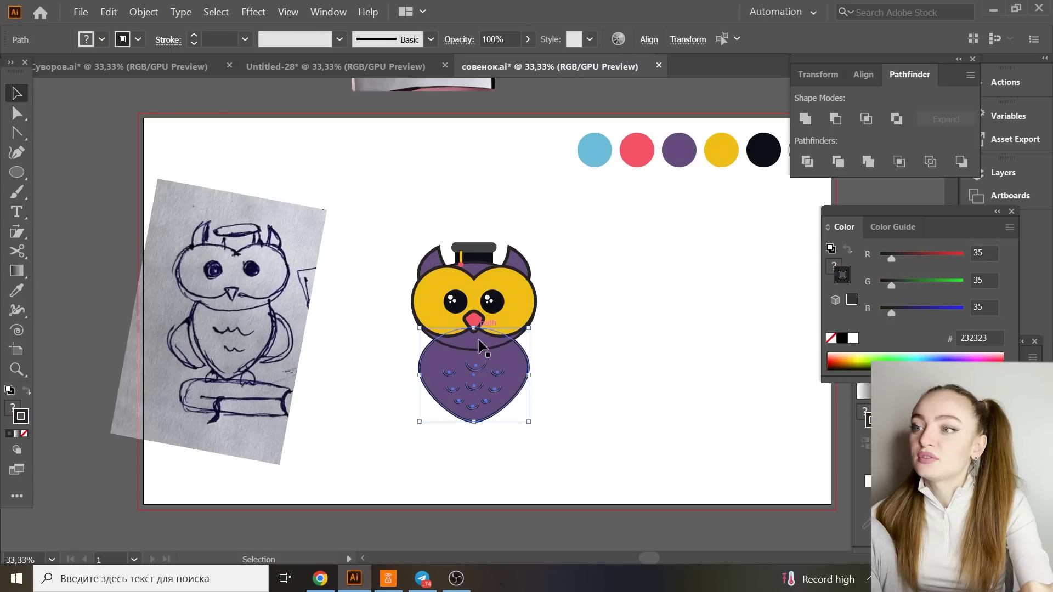
drag(494, 394, 496, 384)
click(544, 431)
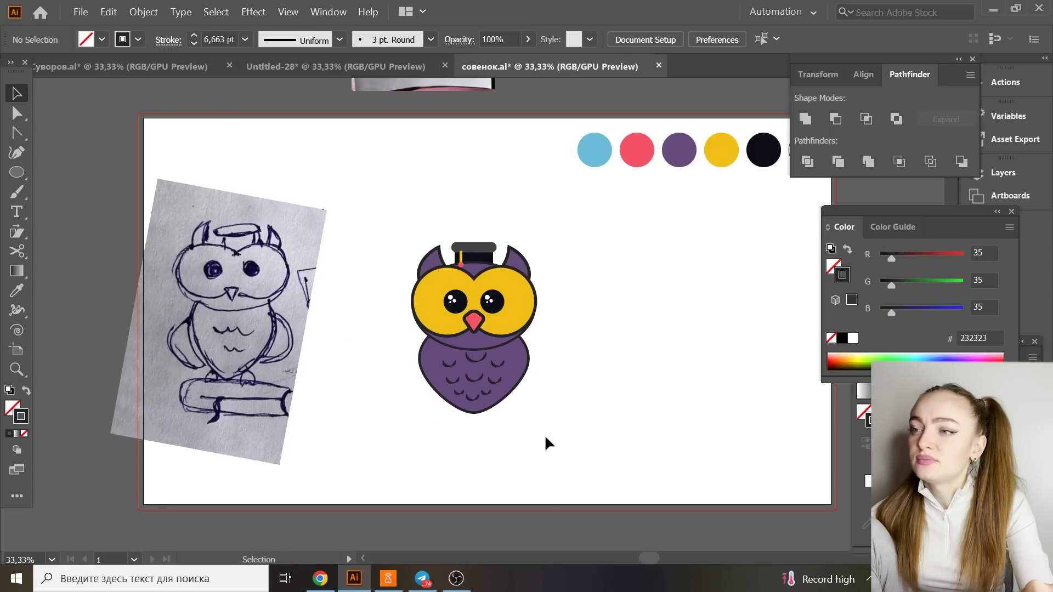
key(ctrl+z)
click(476, 354)
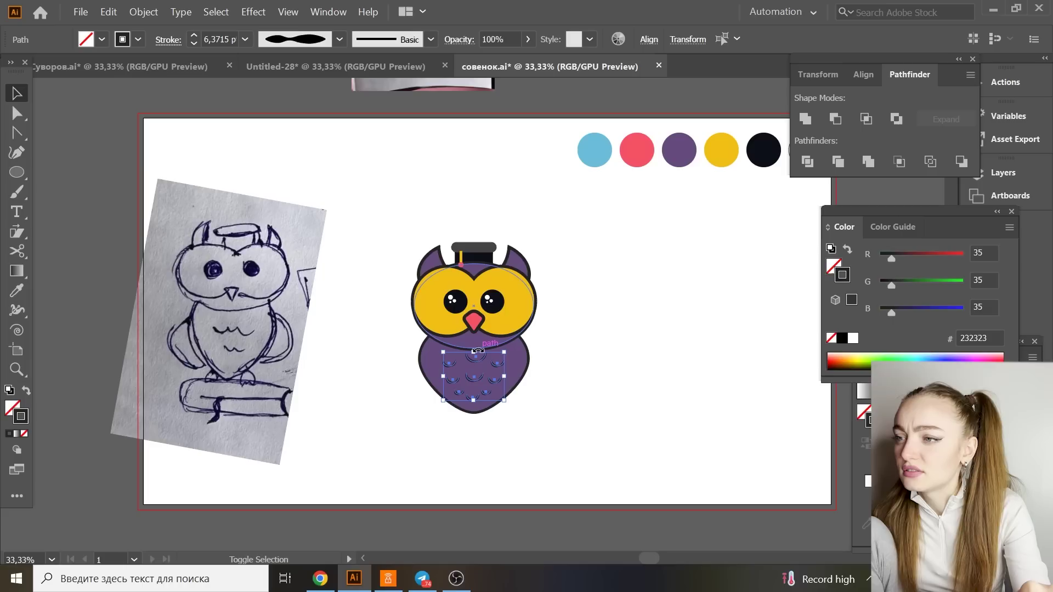
drag(478, 354, 480, 360)
click(559, 383)
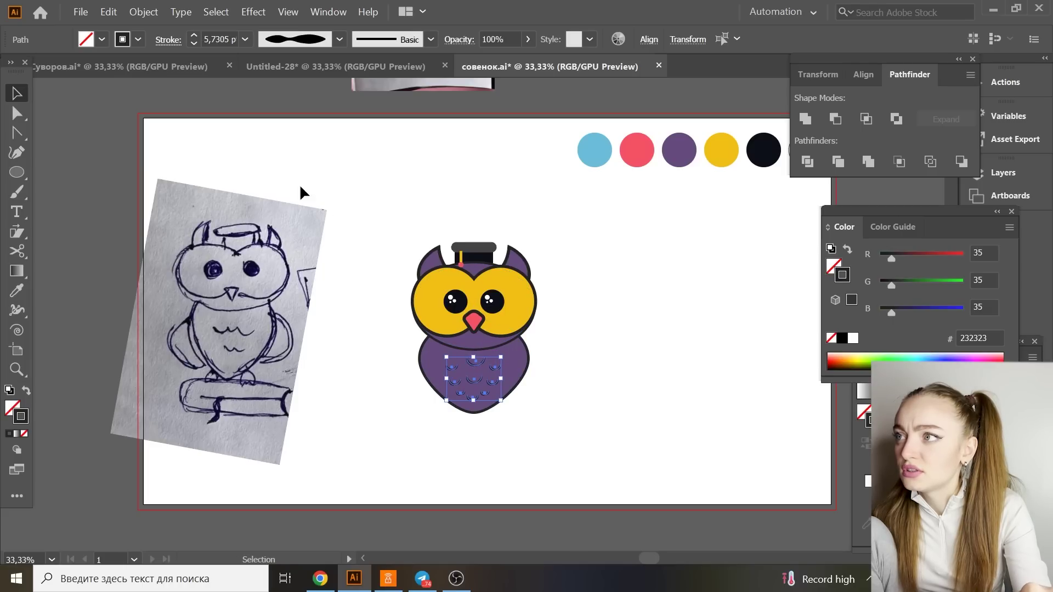
Shift the purple body slightly and rotate it about 8.76° counterclockwise.
click(437, 351)
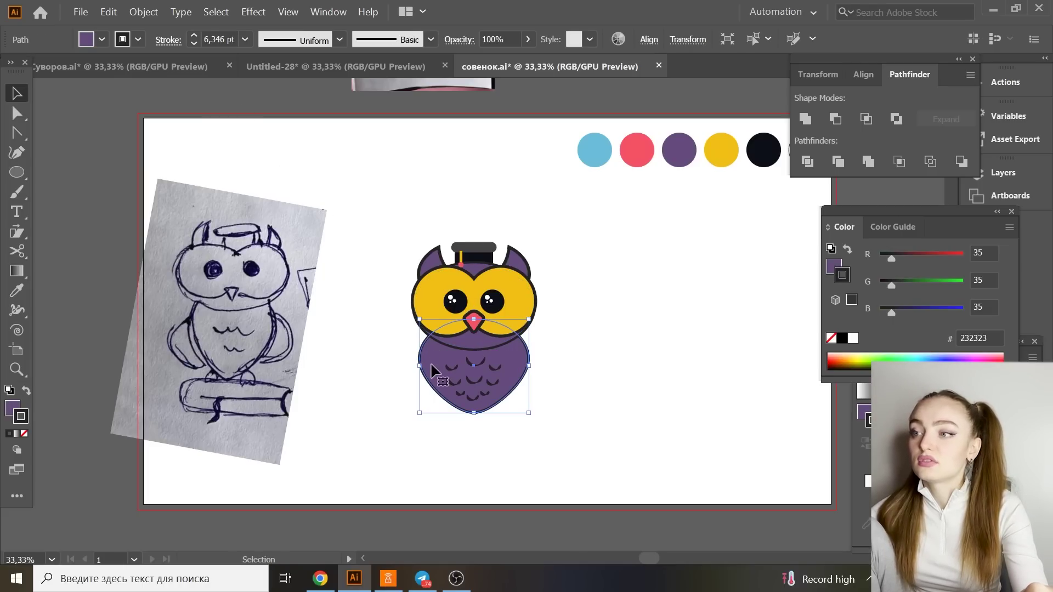
drag(434, 367, 446, 374)
drag(527, 377, 540, 355)
Send the body copy one level backward and fill it with the palette's pink.
right_click(426, 392)
mouse_move(494, 333)
click(586, 360)
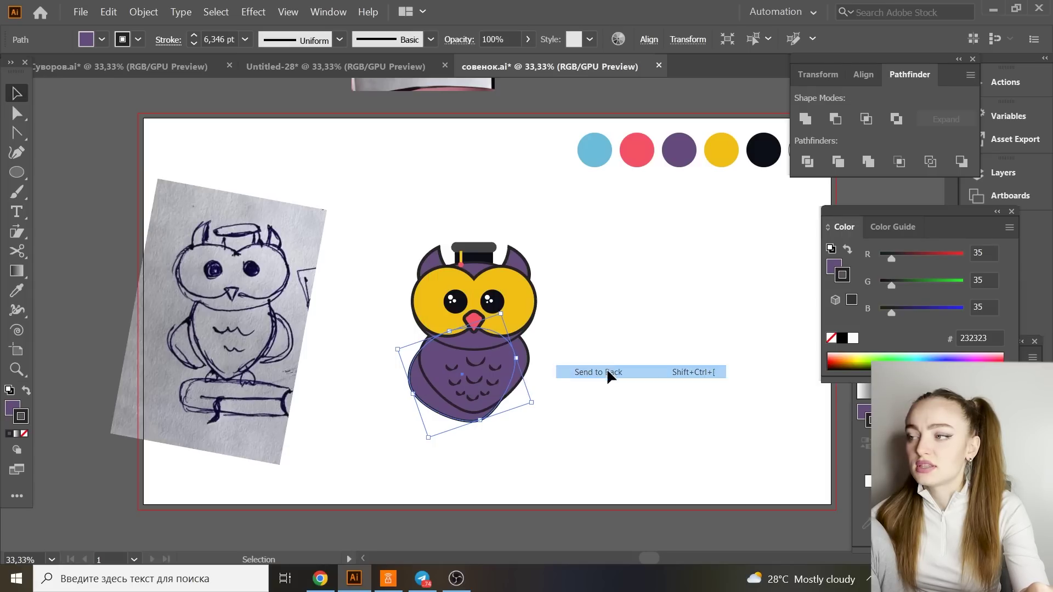
click(15, 292)
click(650, 148)
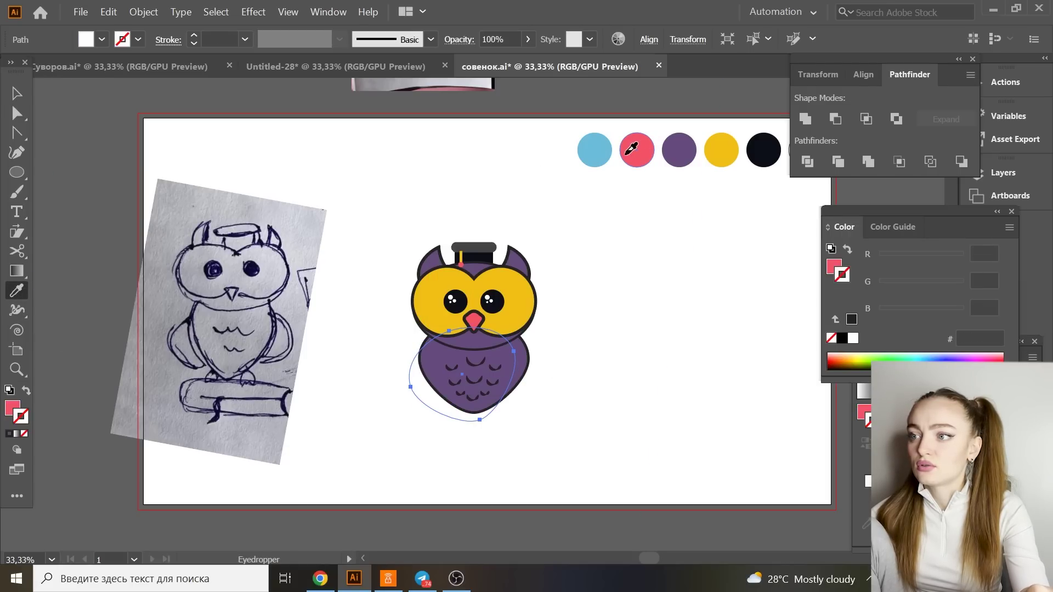
Move the pink wing into place behind the left edge of the body.
click(17, 94)
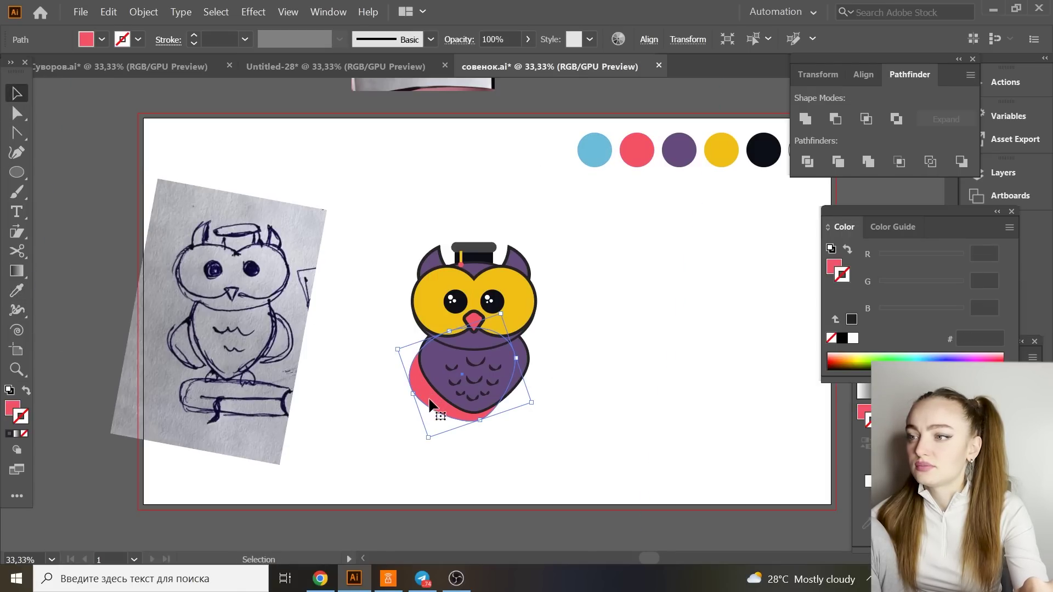
drag(429, 400, 476, 400)
drag(417, 366, 524, 392)
click(244, 39)
Give the wing a 7 pt outline and place a mirrored copy on the owl's right.
click(271, 197)
right_click(483, 351)
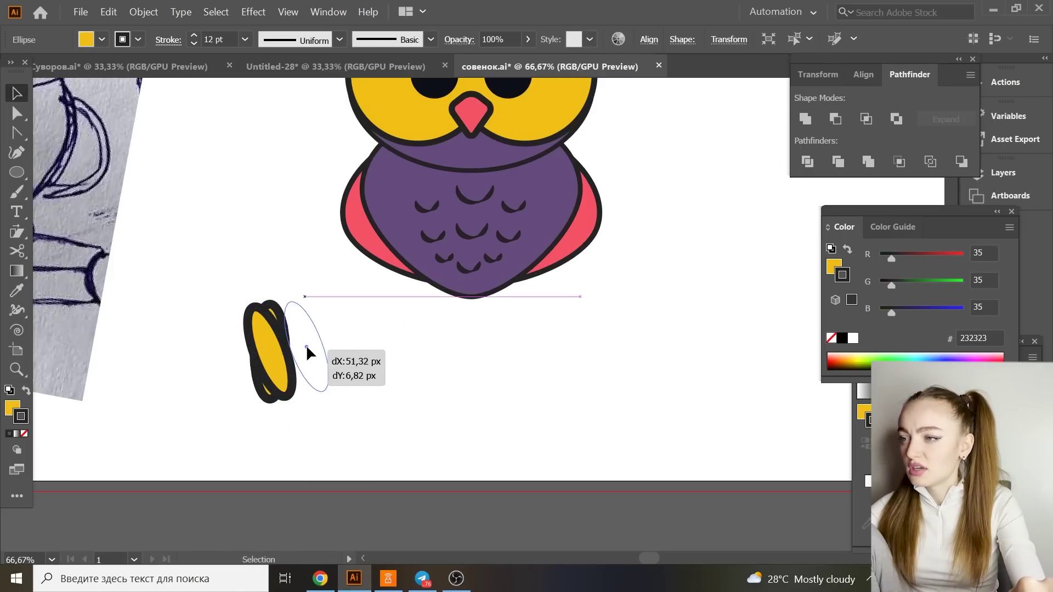
drag(306, 344, 329, 345)
Copy the yellow ellipse to the left as a foot and set the feet's outline thickness.
right_click(387, 321)
mouse_move(263, 345)
mouse_down()
mouse_move(225, 346)
mouse_move(275, 360)
mouse_move(274, 303)
mouse_up()
key(/)
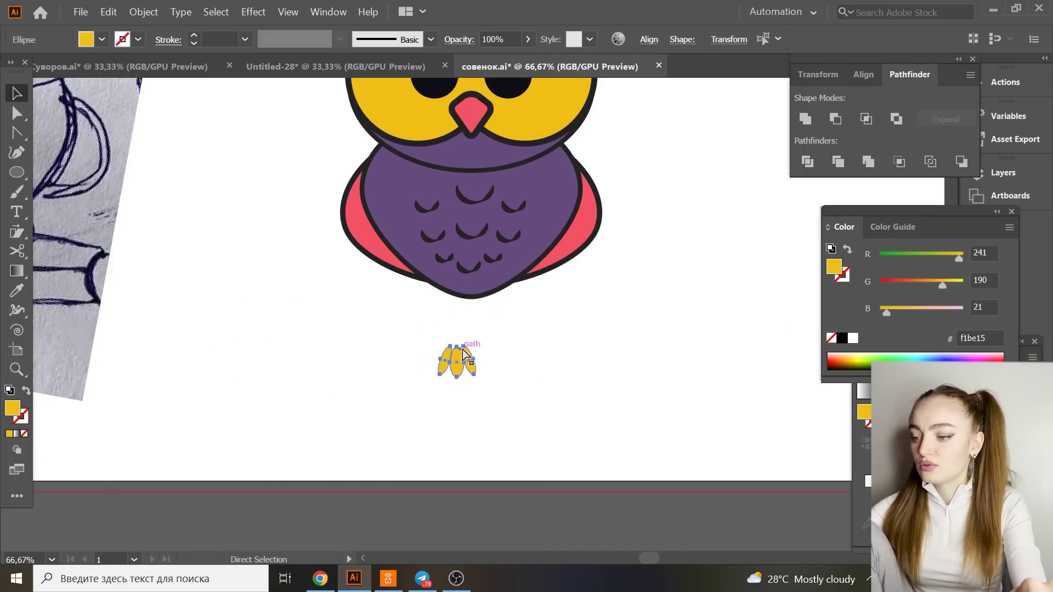
scroll(483, 357, up, 3)
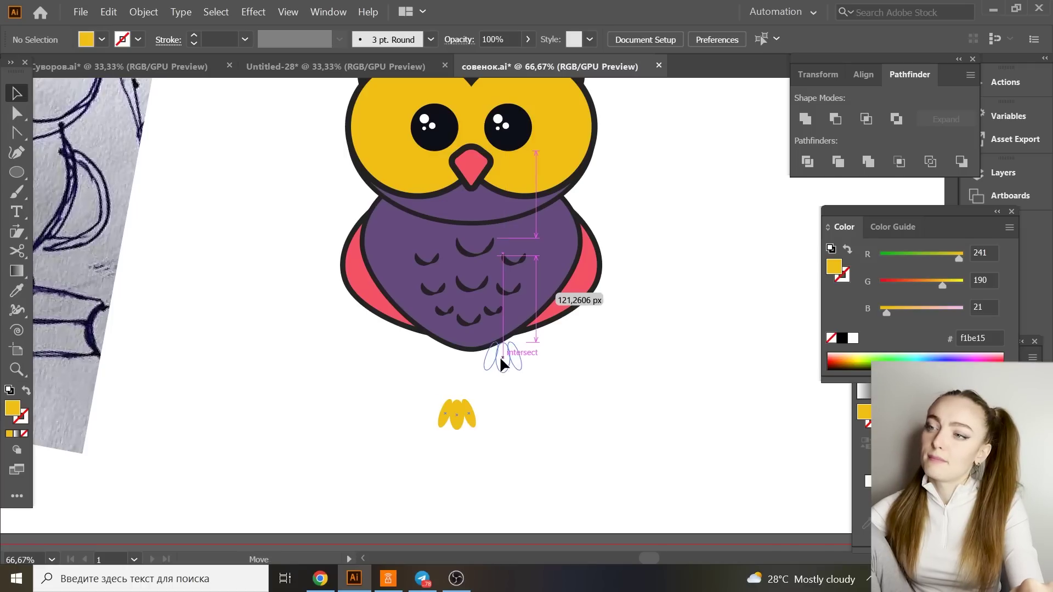
drag(459, 416, 499, 404)
right_click(499, 404)
click(485, 441)
click(500, 404)
click(245, 39)
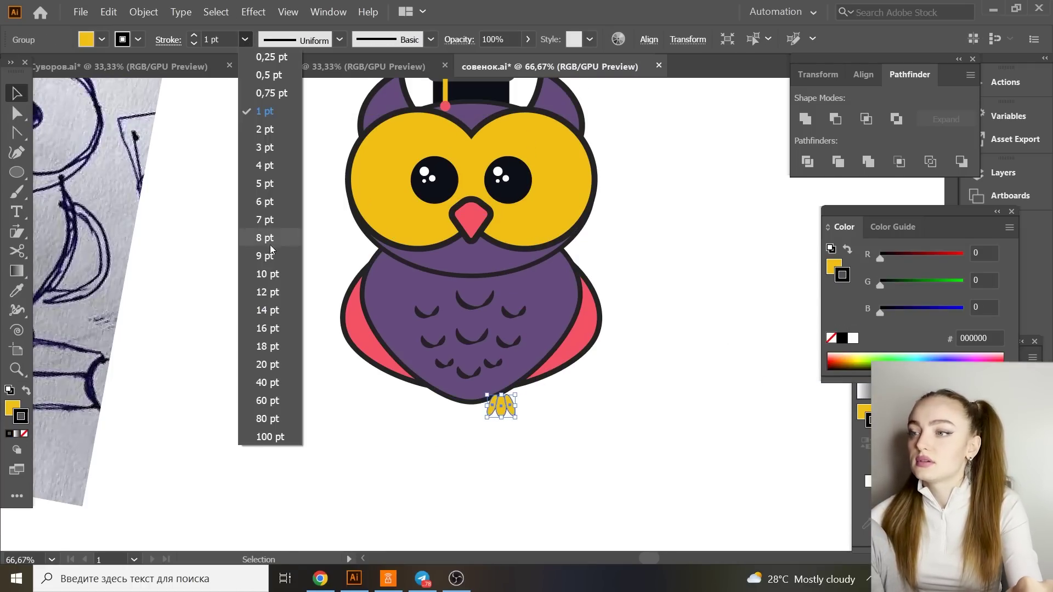
click(263, 236)
click(244, 40)
Reflect a copy of the foot for the other side and position both feet under the body.
right_click(501, 404)
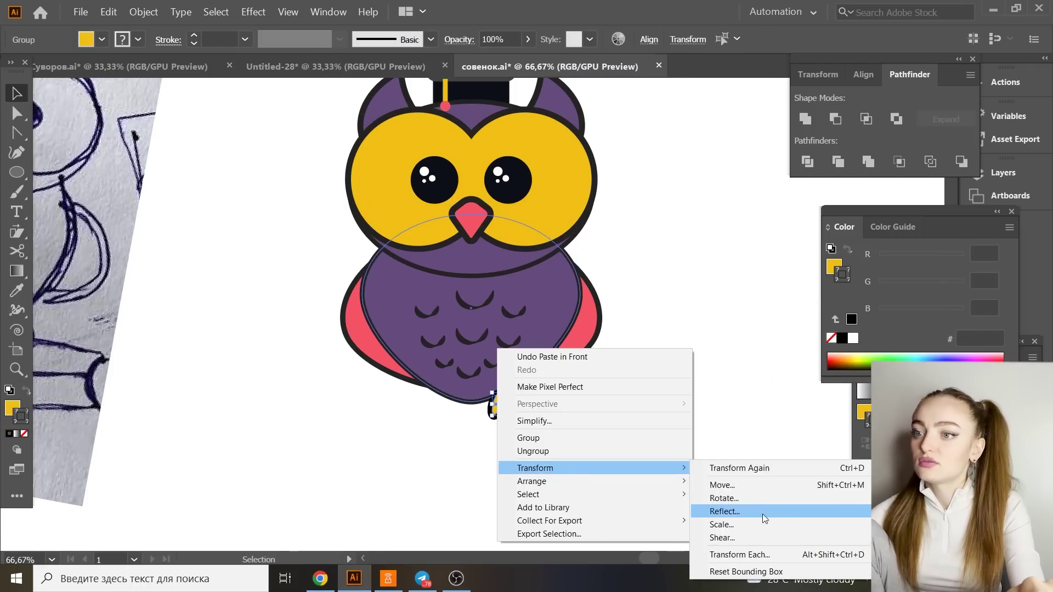
click(752, 510)
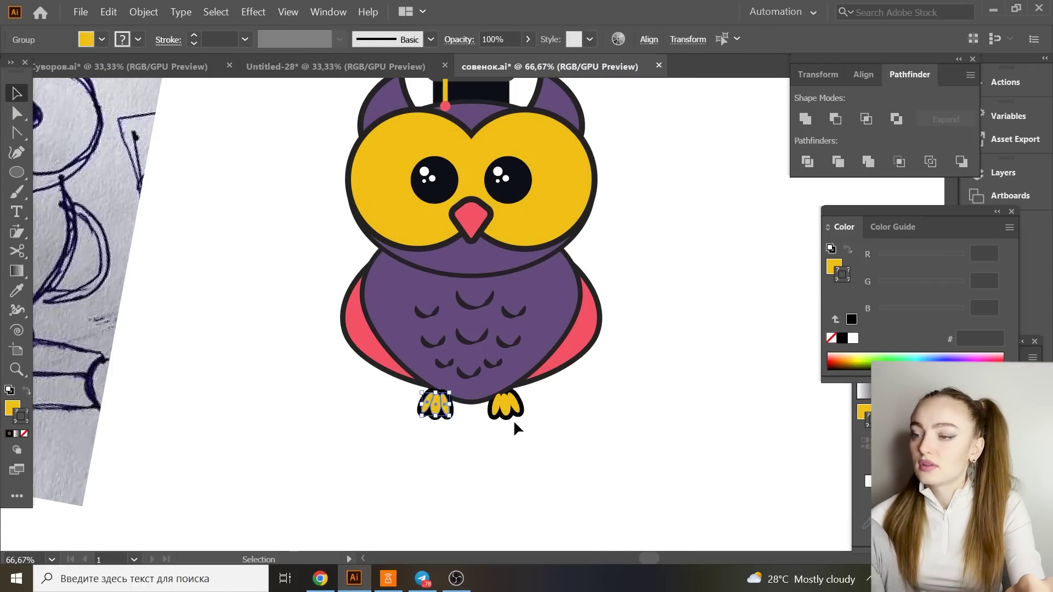
scroll(518, 428, up, 1)
click(541, 464)
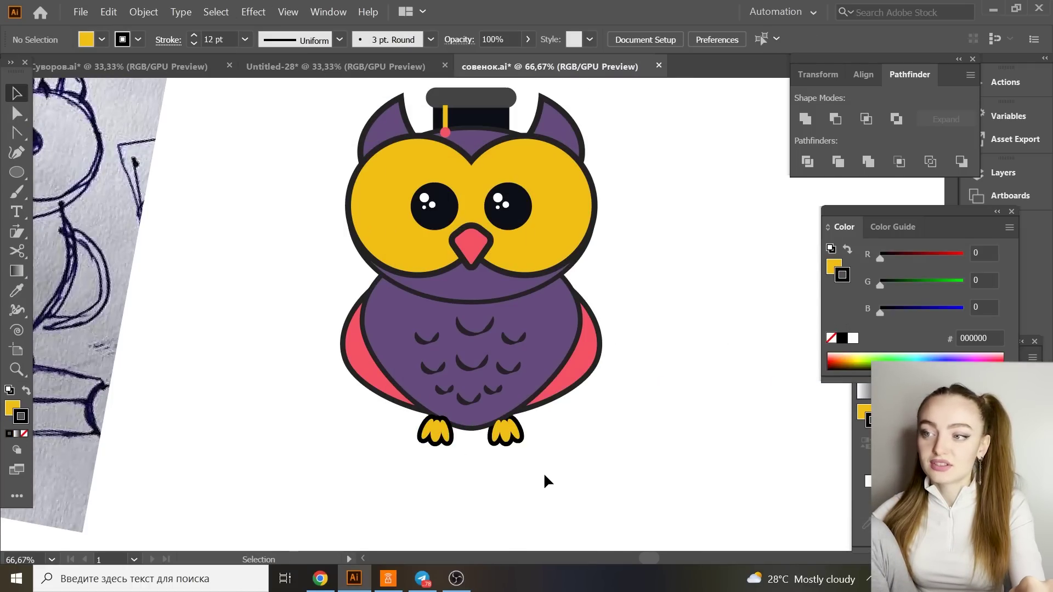
drag(499, 416, 556, 472)
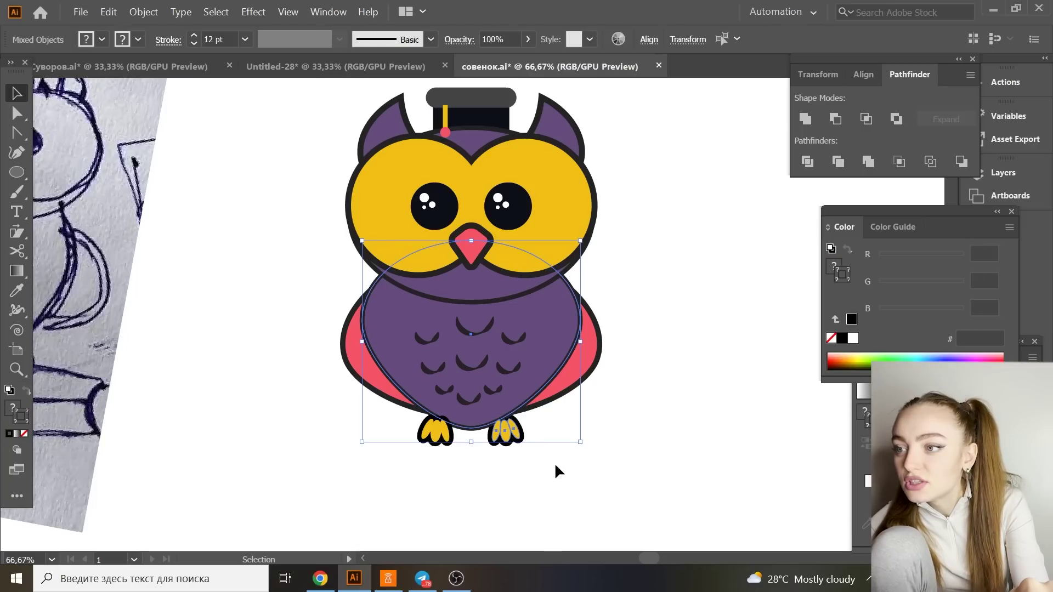
click(513, 436)
drag(499, 430, 494, 430)
drag(423, 437, 435, 430)
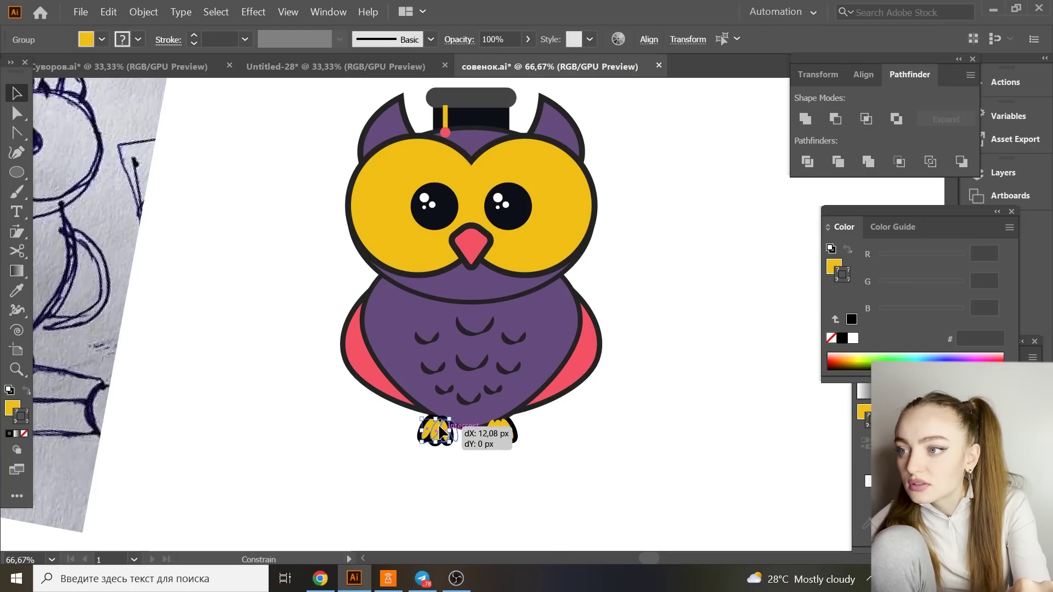
click(513, 463)
Save, then shrink the body and wings slightly and set their outline to 8 pt.
key(ctrl+s)
key(ctrl+minus)
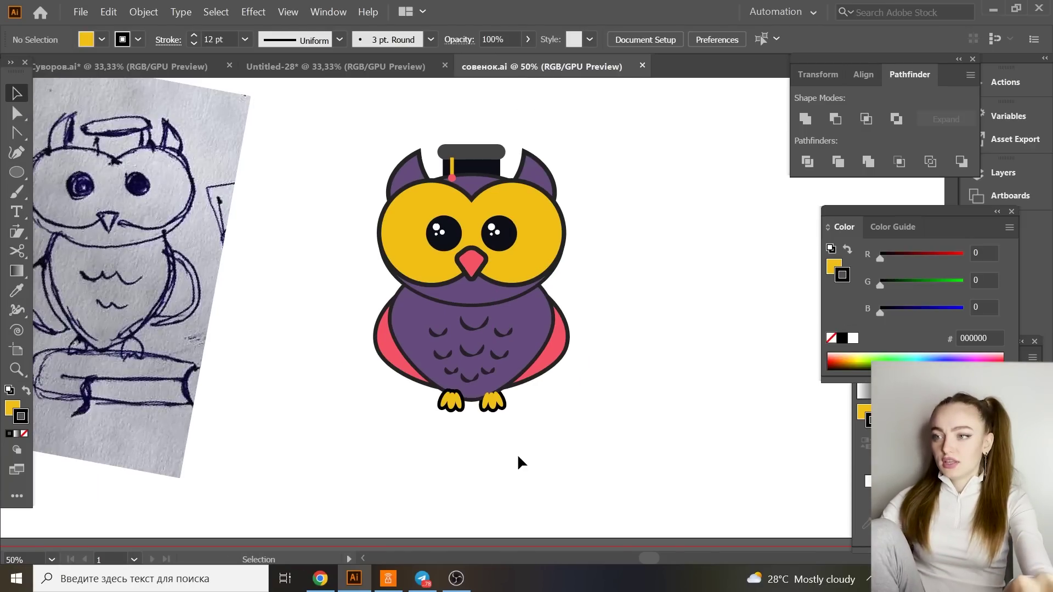
click(559, 351)
shift+click(382, 339)
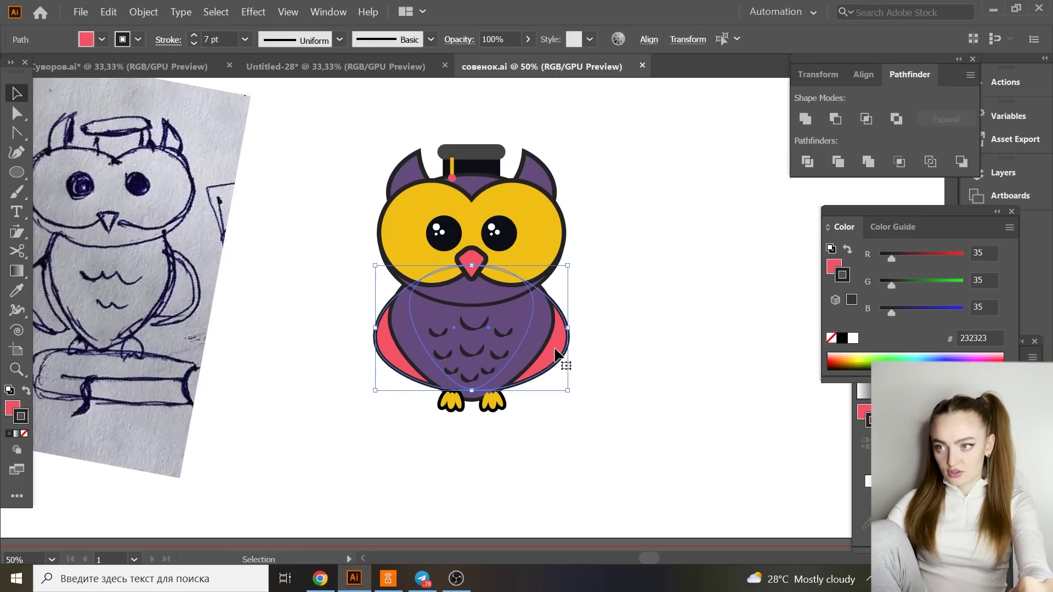
drag(472, 391, 472, 386)
click(245, 39)
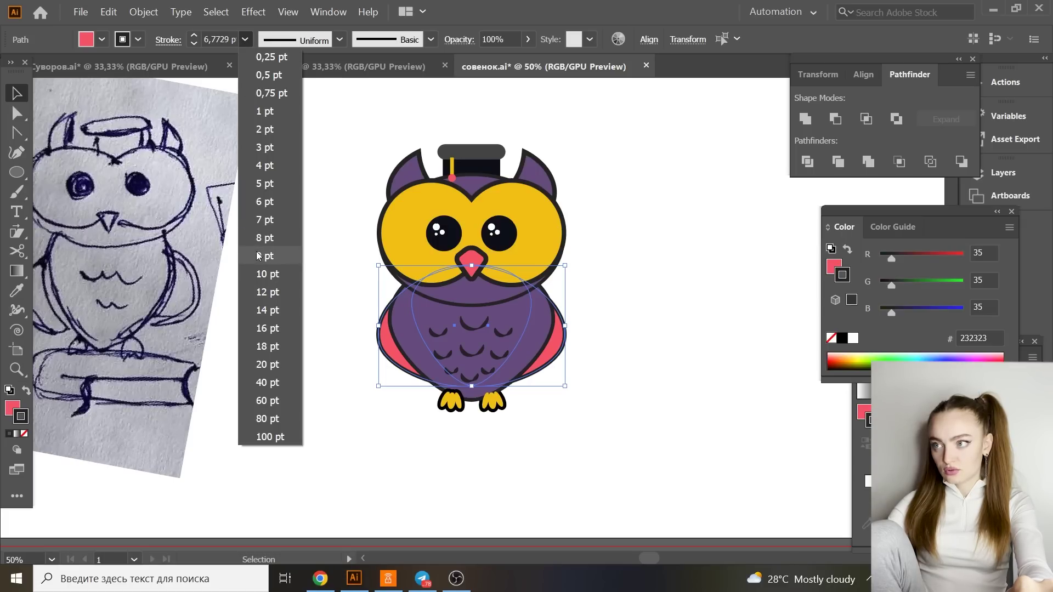
click(265, 237)
click(288, 213)
scroll(278, 191, up, 1)
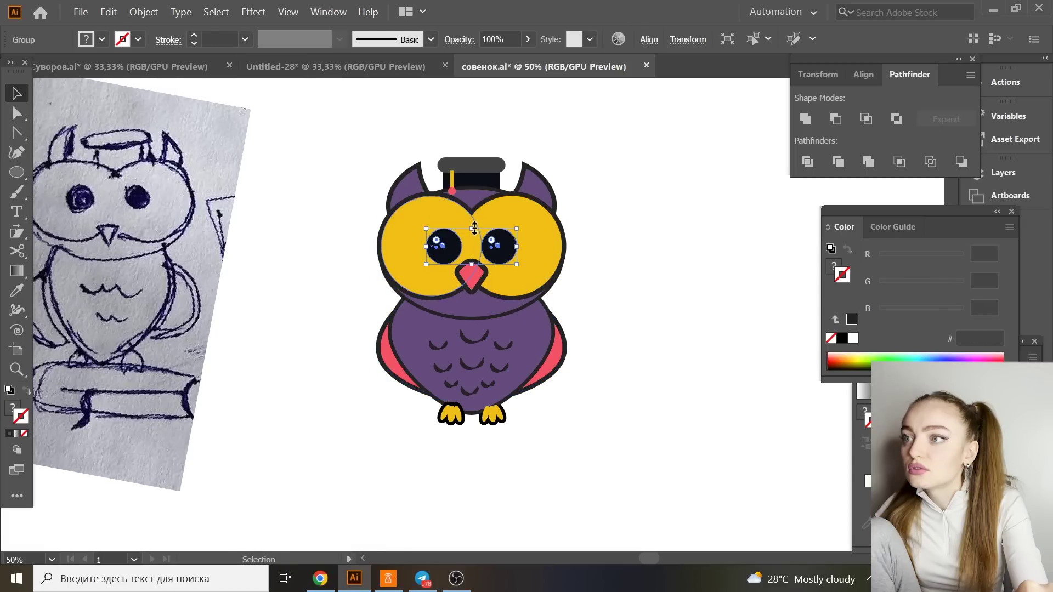
click(496, 244)
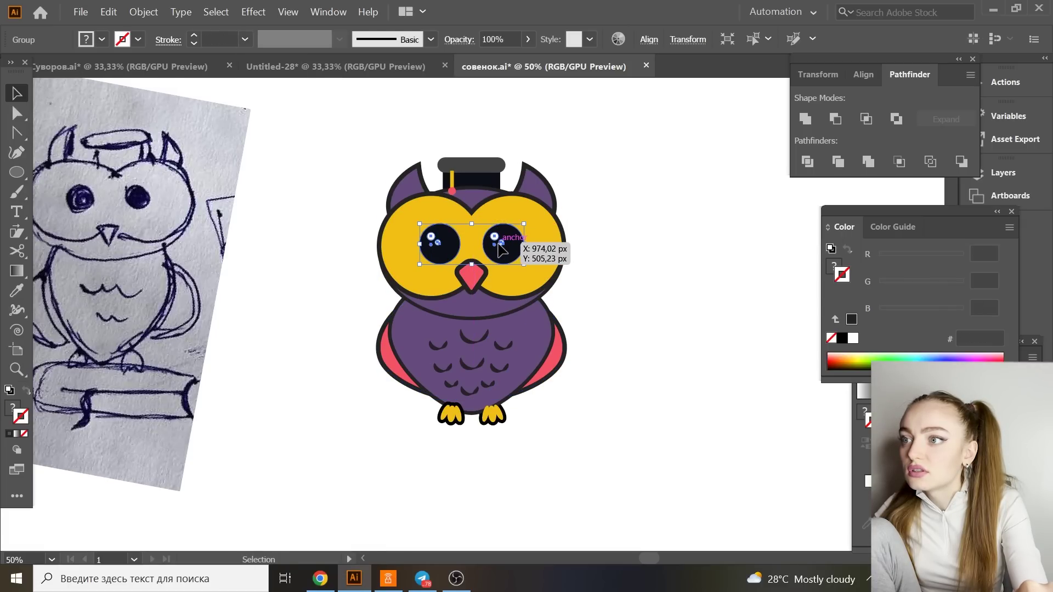
click(627, 265)
Save, shift the sketch photo left and down, and draw a pink rectangle below the owl.
key(ctrl+minus)
key(ctrl+minus)
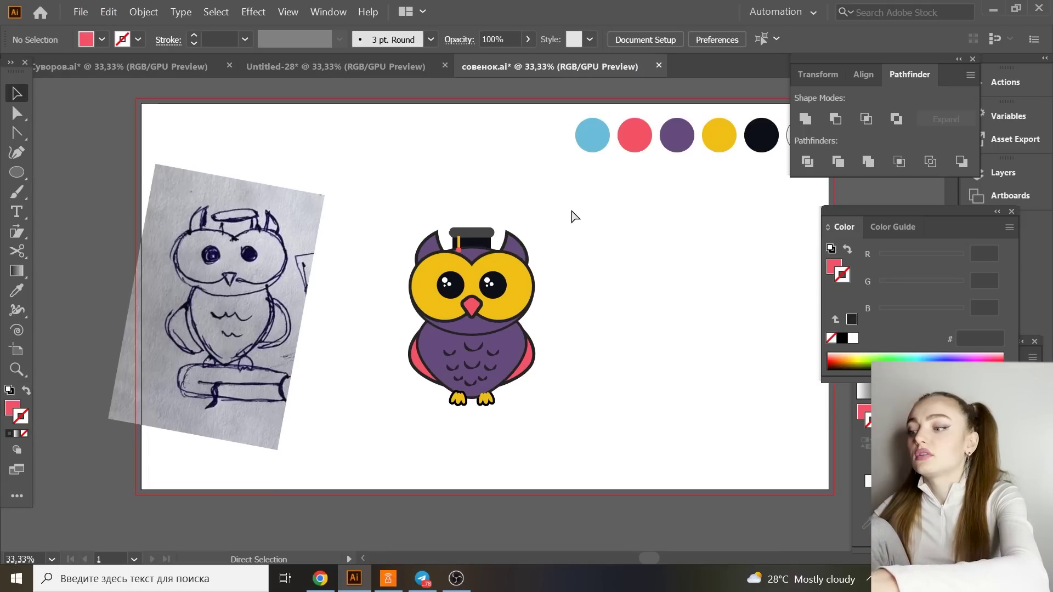
key(ctrl+s)
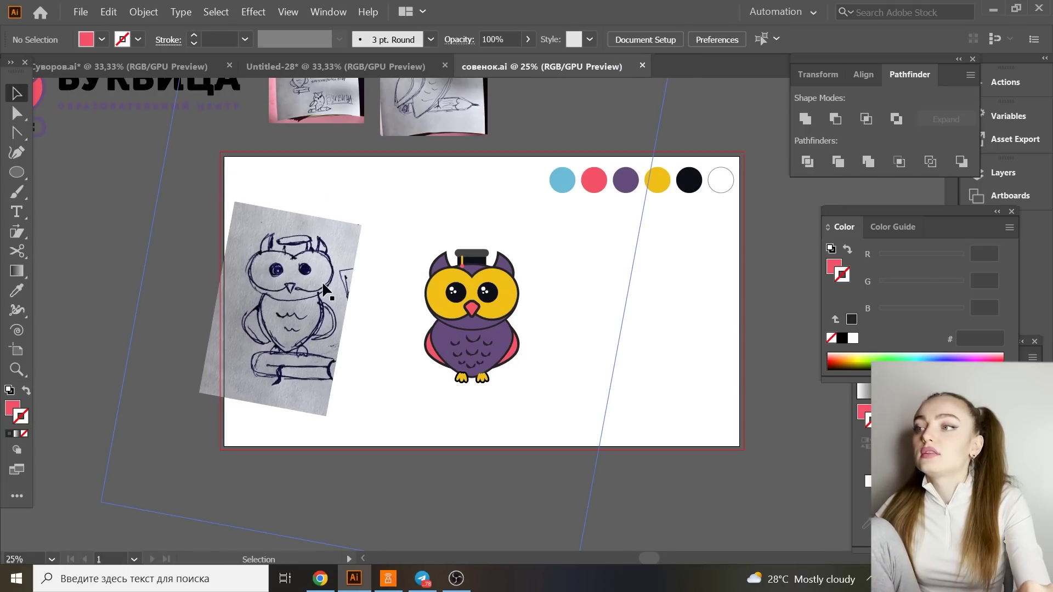
drag(317, 288, 262, 298)
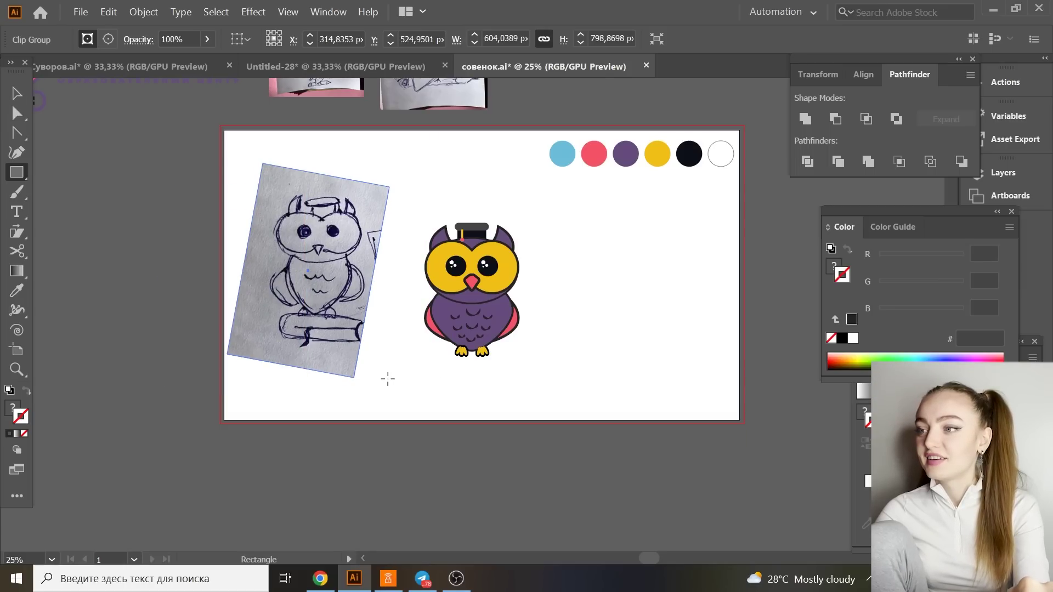
mouse_move(388, 379)
mouse_down()
mouse_move(458, 409)
mouse_move(485, 406)
mouse_up()
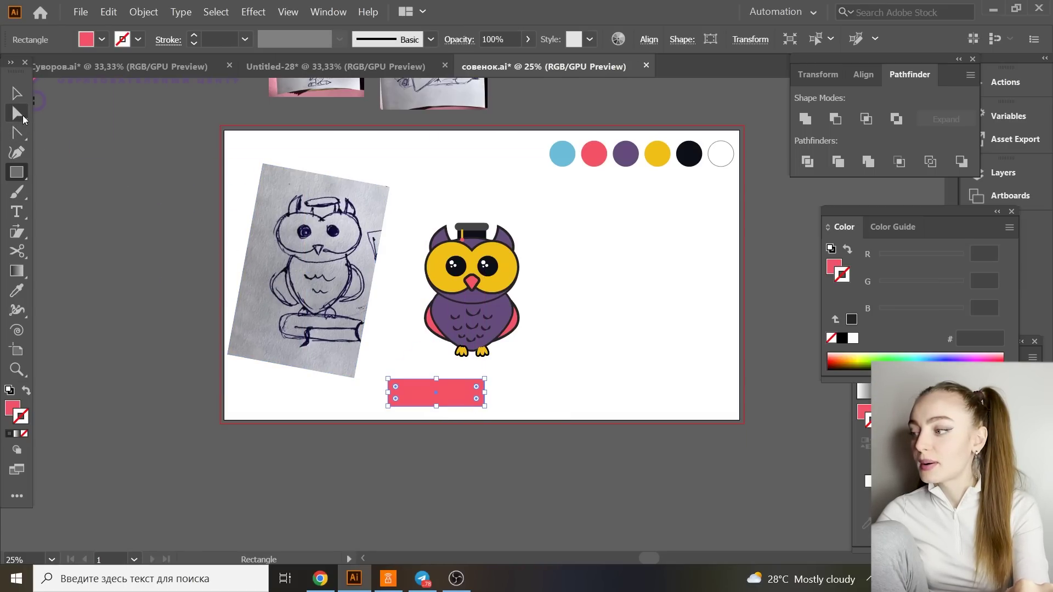
Bend the pink rectangle's right edge into a concave curve and round its left corners.
click(23, 119)
drag(17, 133, 34, 146)
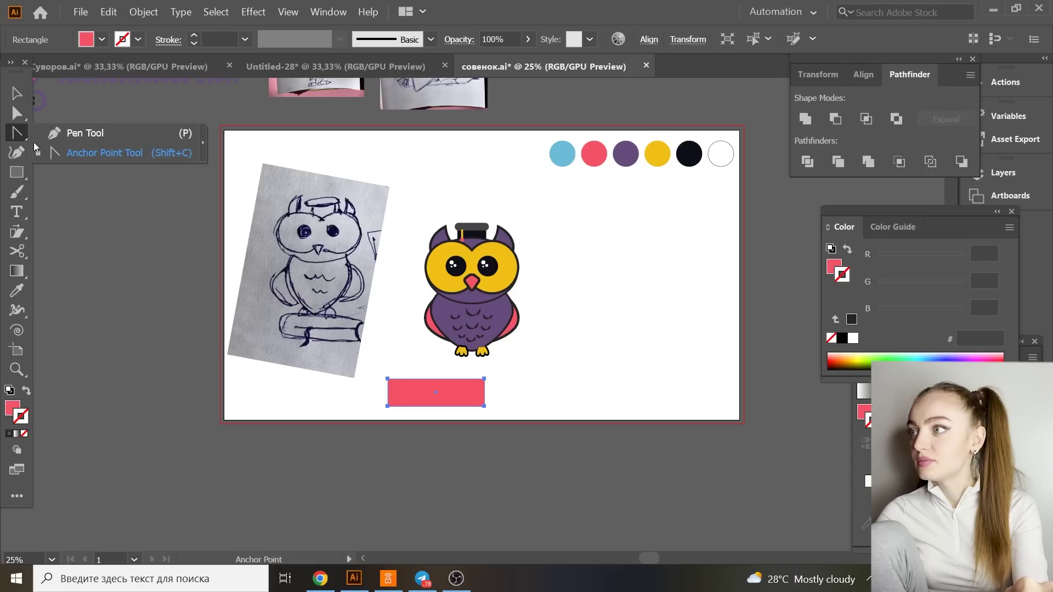
click(34, 146)
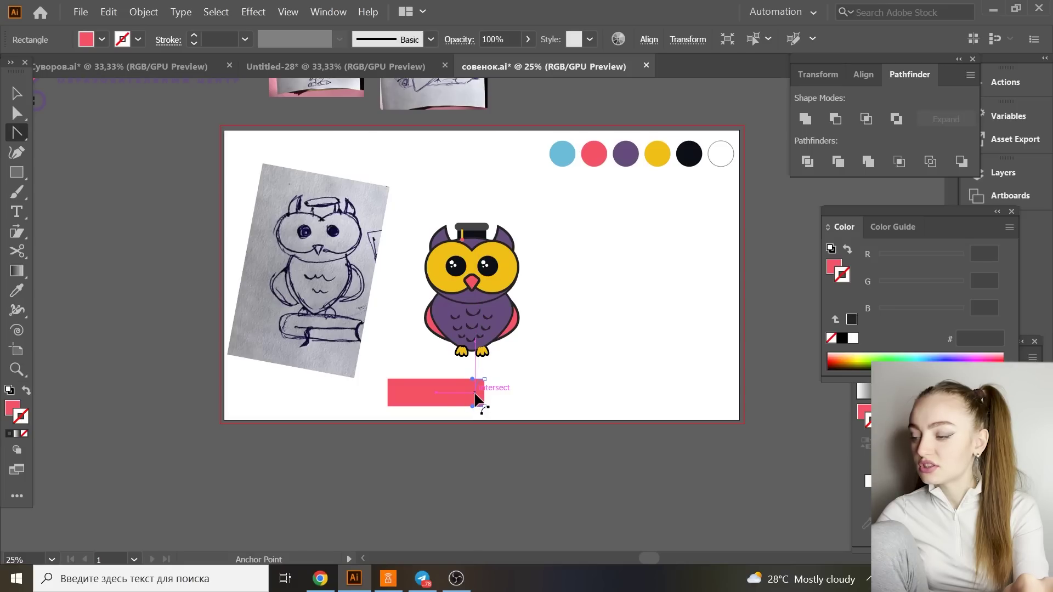
drag(475, 396, 477, 393)
key(a)
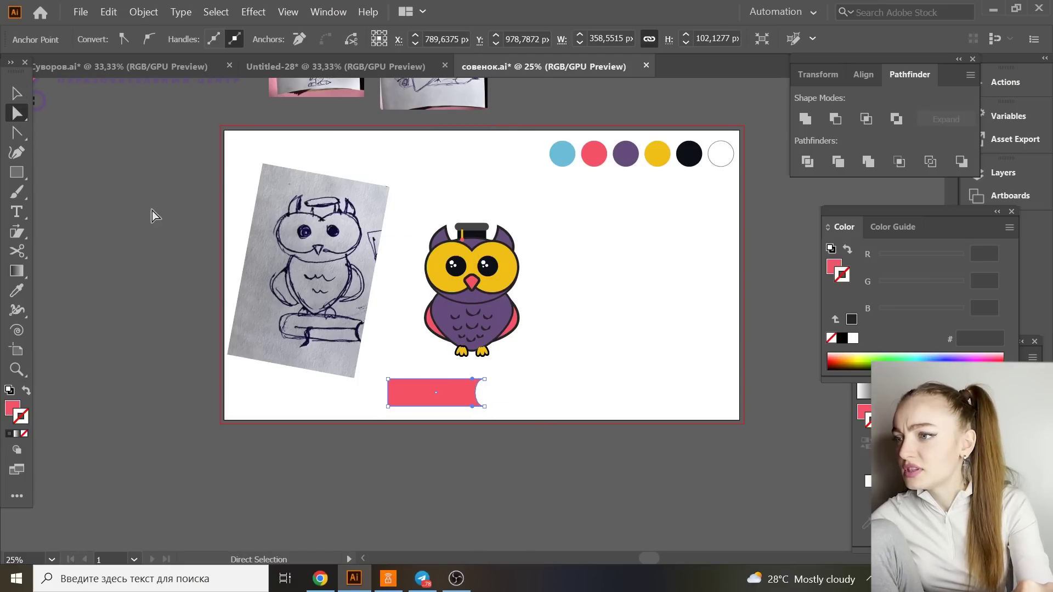
click(395, 389)
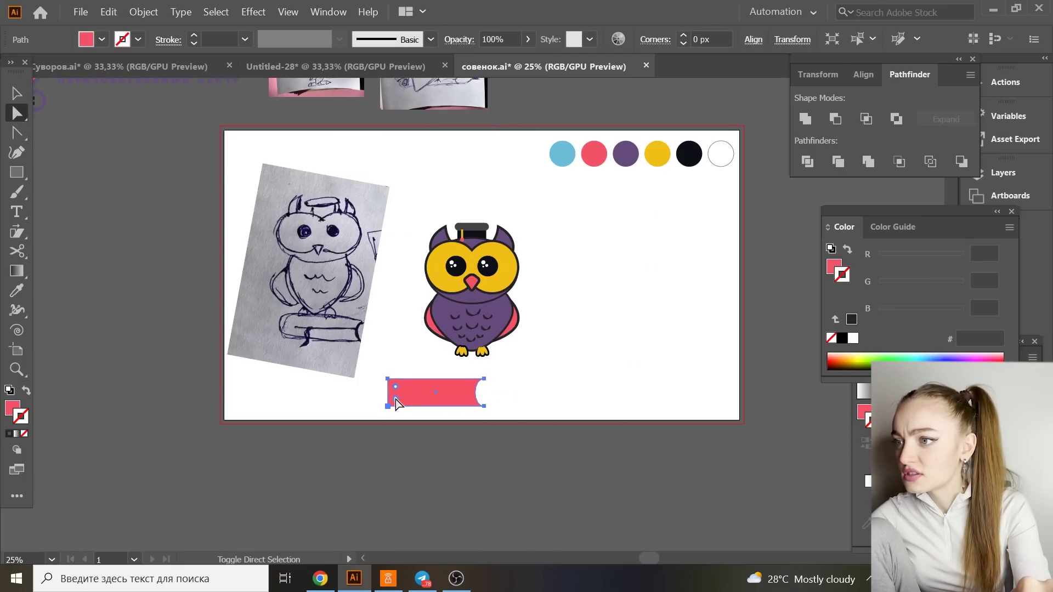
drag(395, 403, 418, 418)
click(571, 414)
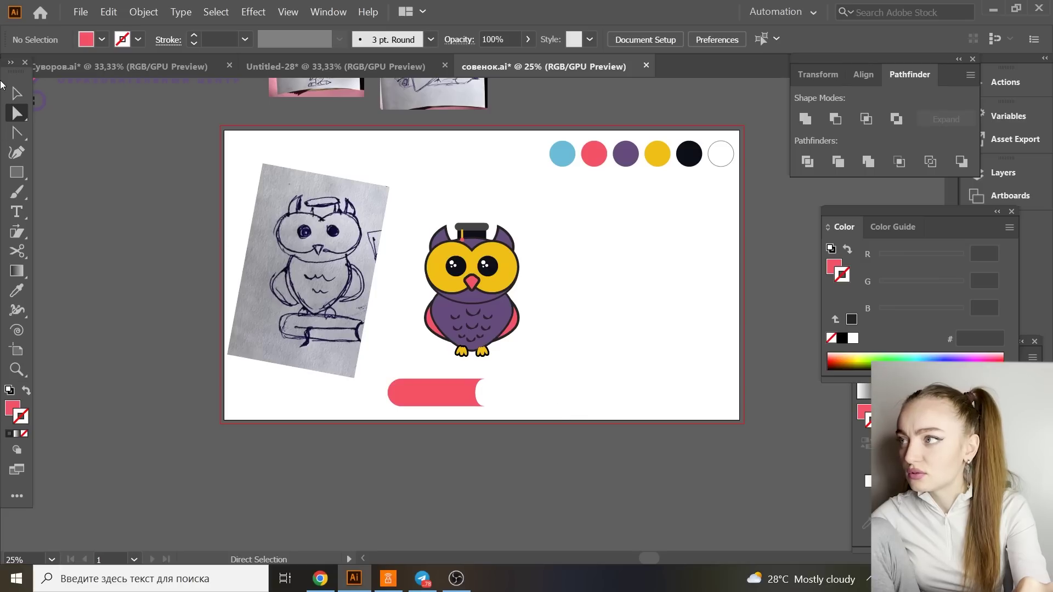
Move the pink book shape under the owl and send it to the back.
click(17, 93)
drag(463, 392, 500, 369)
right_click(503, 374)
mouse_move(537, 311)
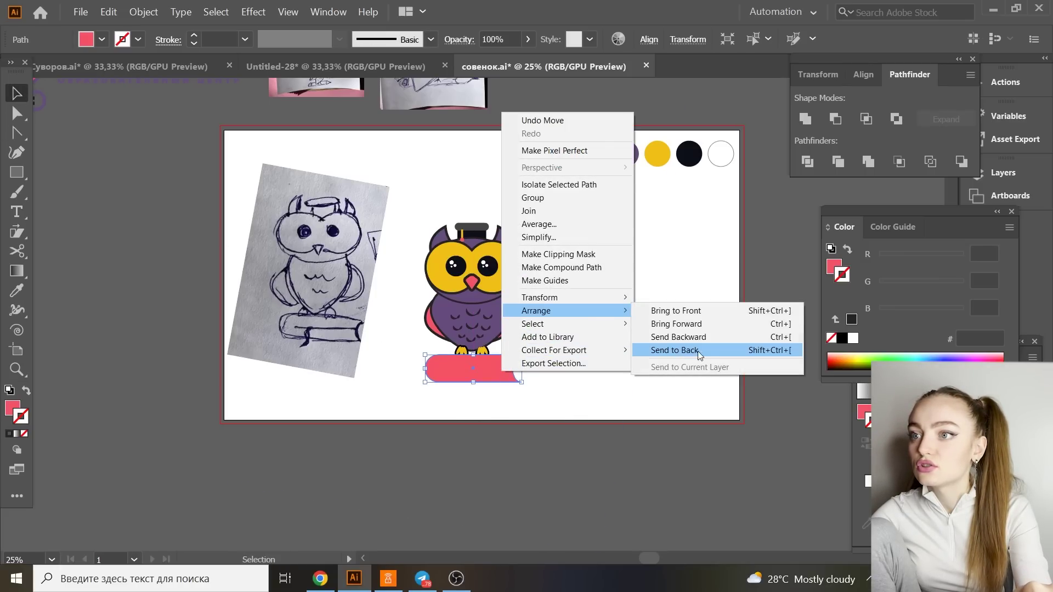
click(700, 351)
click(603, 377)
click(498, 373)
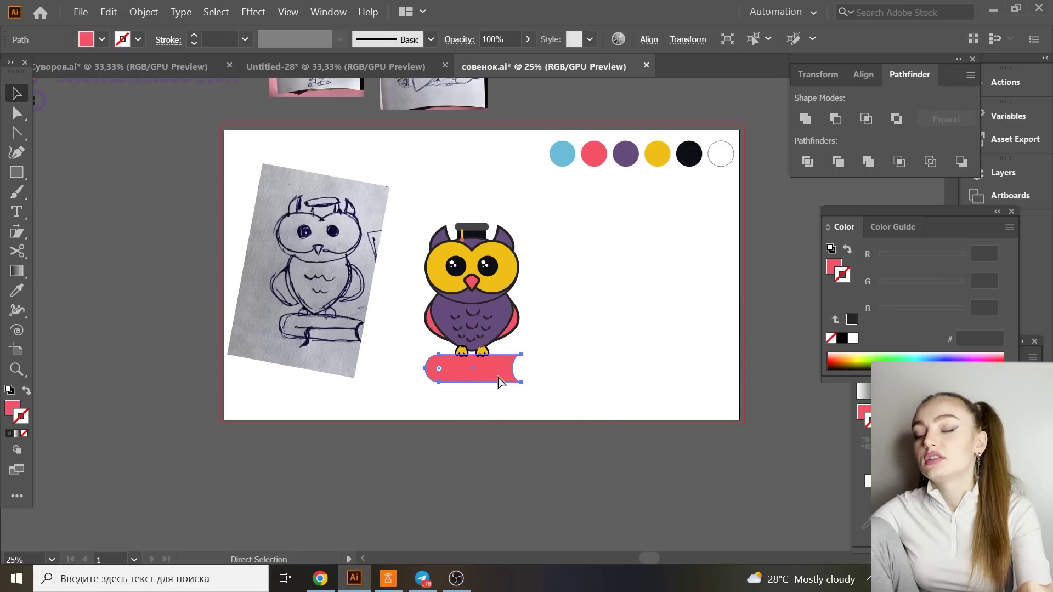
right_click(516, 331)
mouse_move(603, 265)
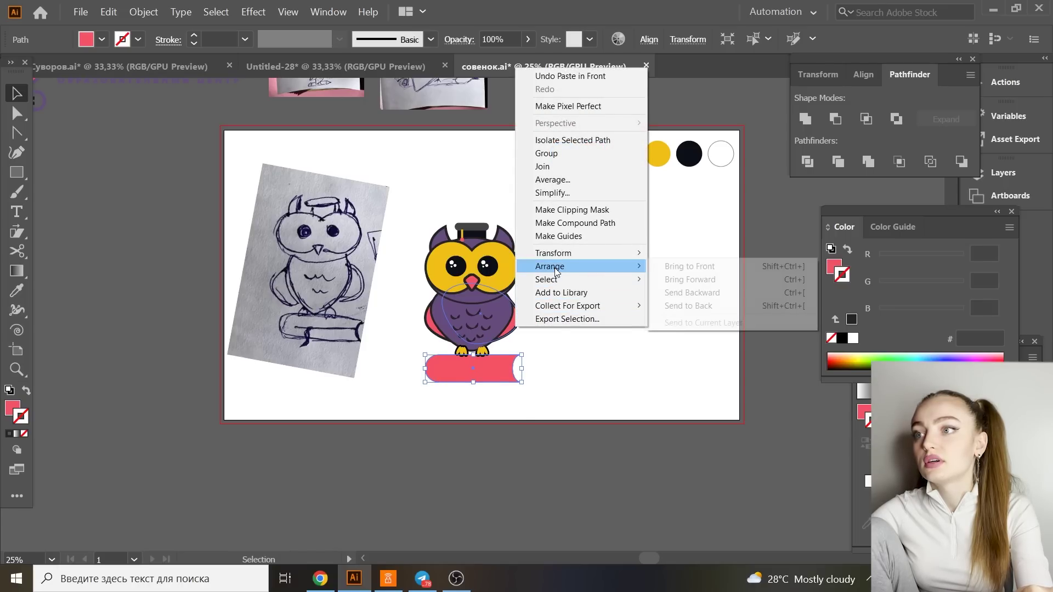
click(681, 304)
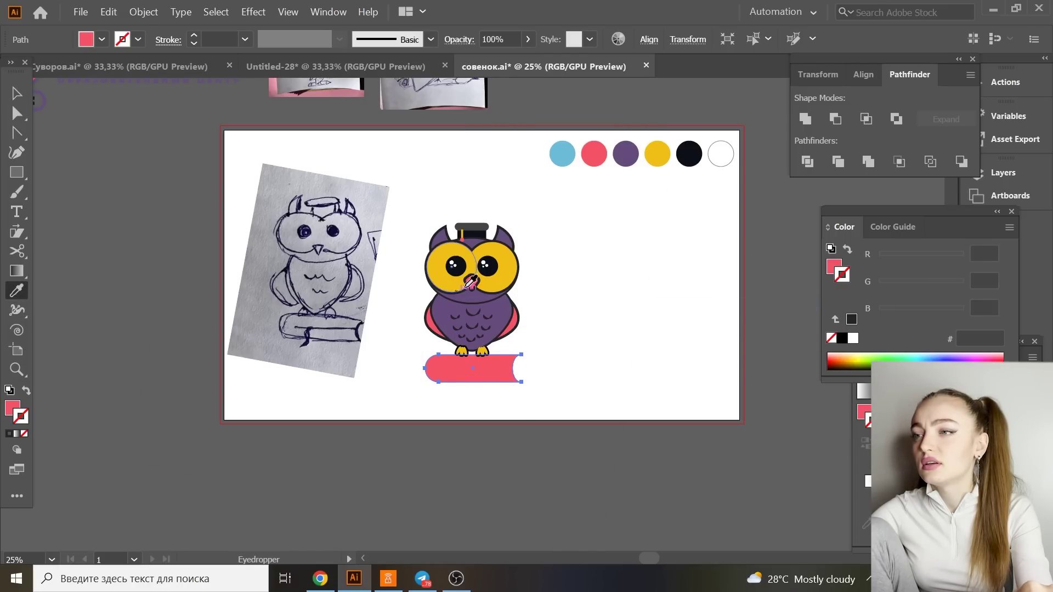
scroll(494, 384, up, 1)
drag(499, 405, 490, 400)
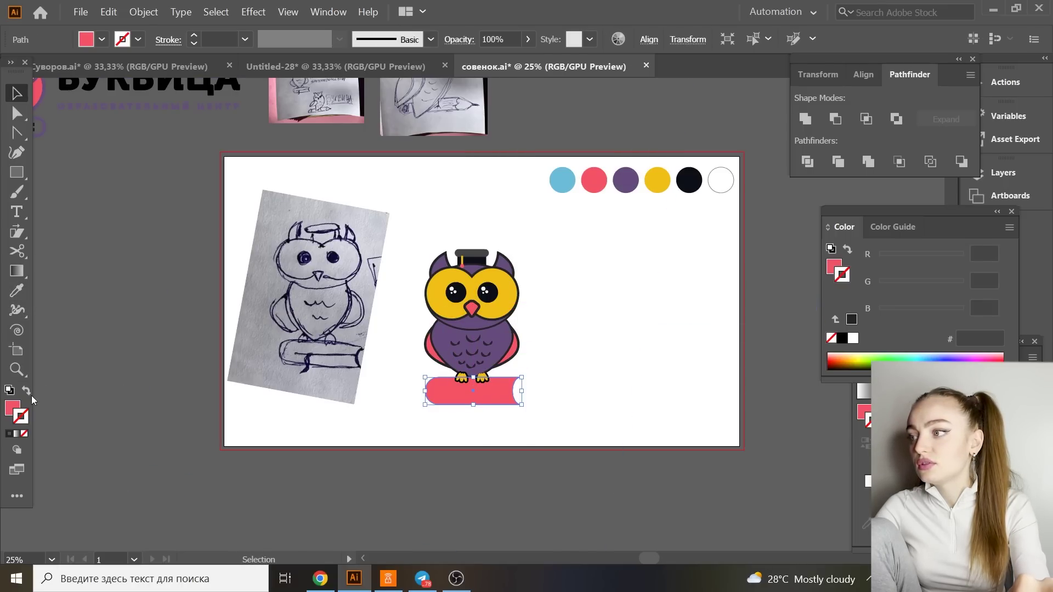
Give the book a dark 8 pt outline.
click(9, 434)
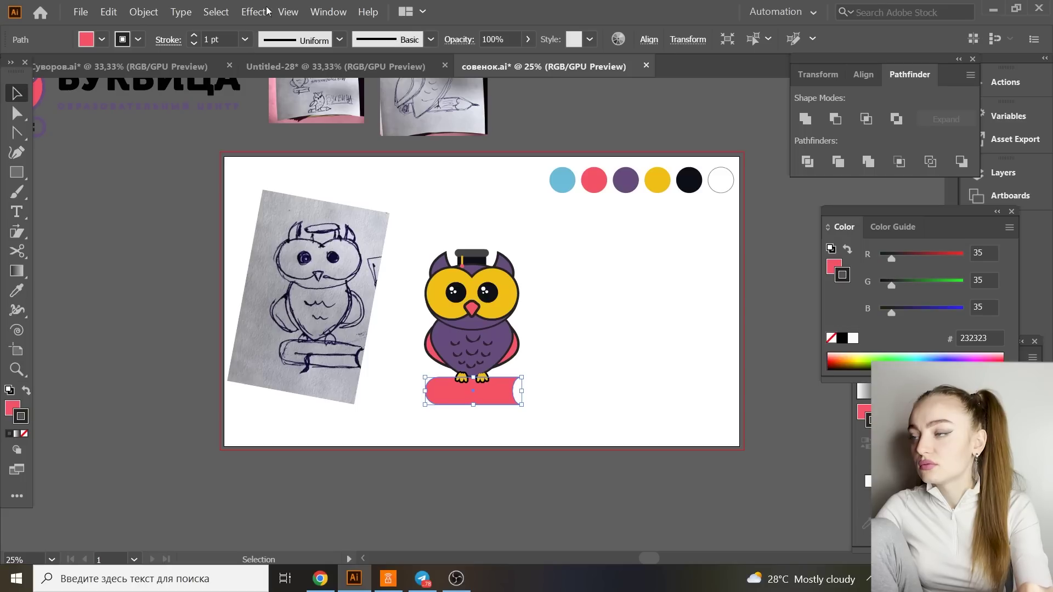
click(244, 39)
click(258, 256)
click(112, 239)
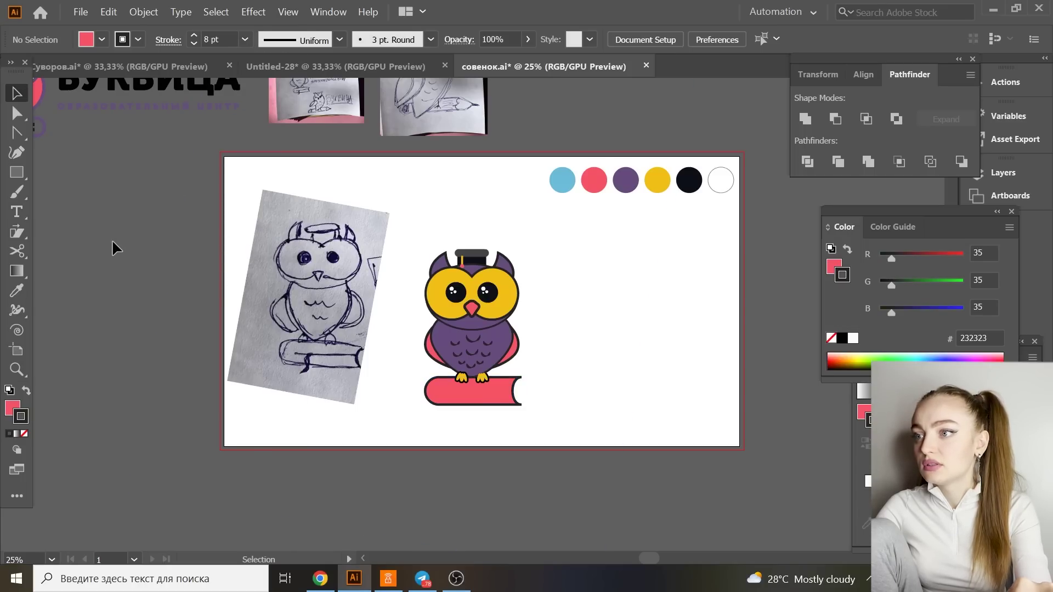
Draw a straight spine line across the book with the Pen tool.
drag(22, 136, 65, 137)
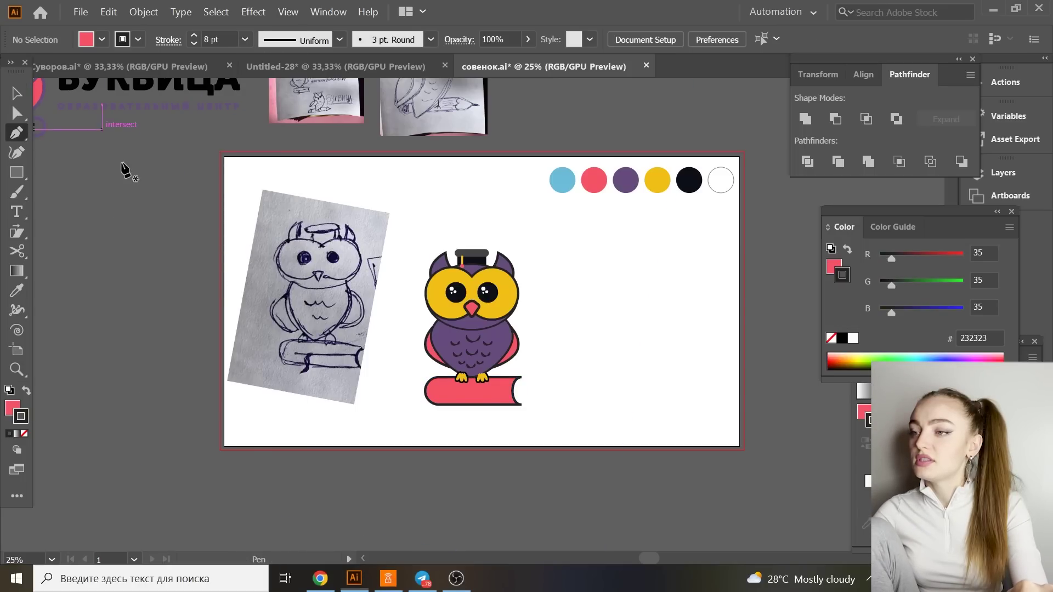
click(442, 391)
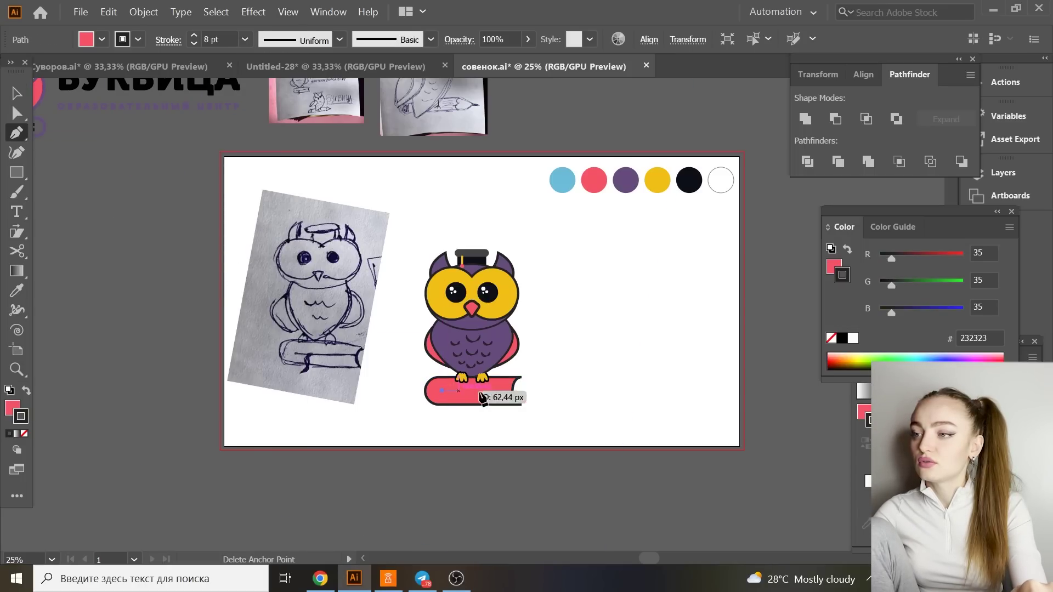
click(512, 391)
key(v)
click(133, 151)
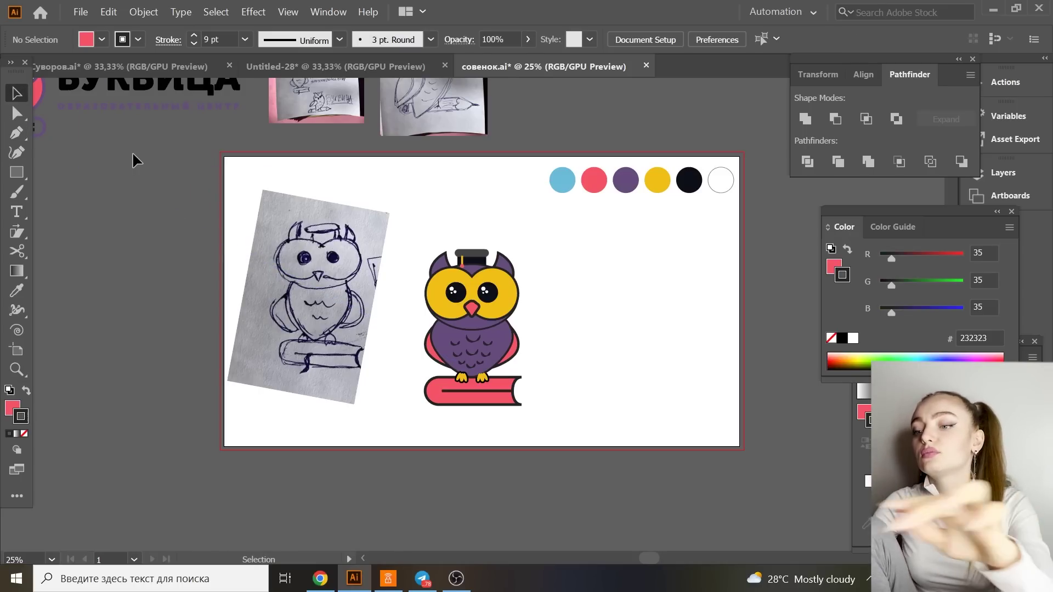
key(ctrl+plus)
key(ctrl+plus)
key(ctrl+plus)
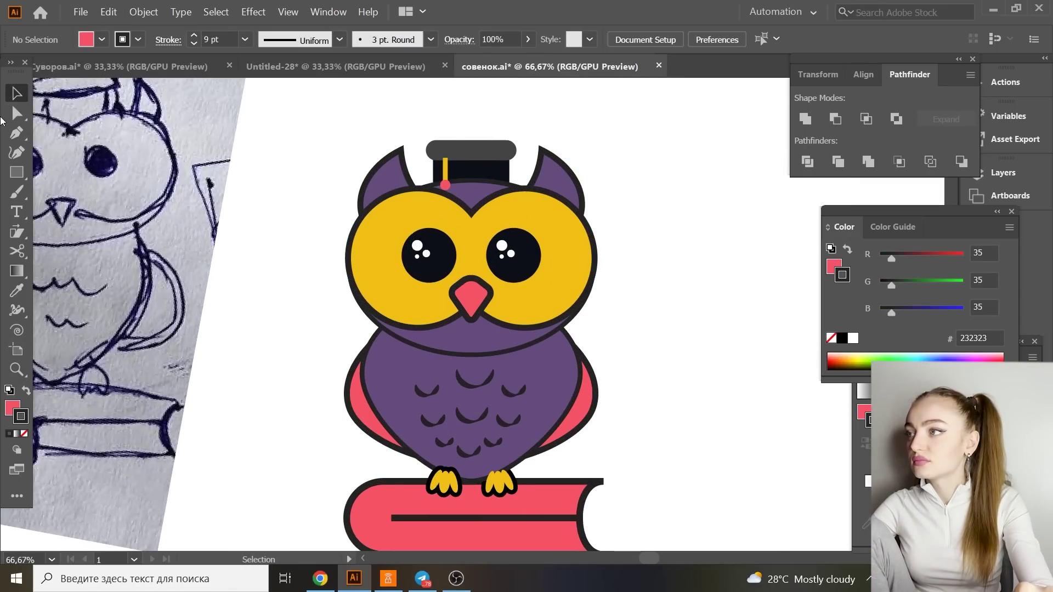
Pen-draw a curved bookmark path from the spine line down below the book.
click(16, 132)
scroll(237, 455, down, 5)
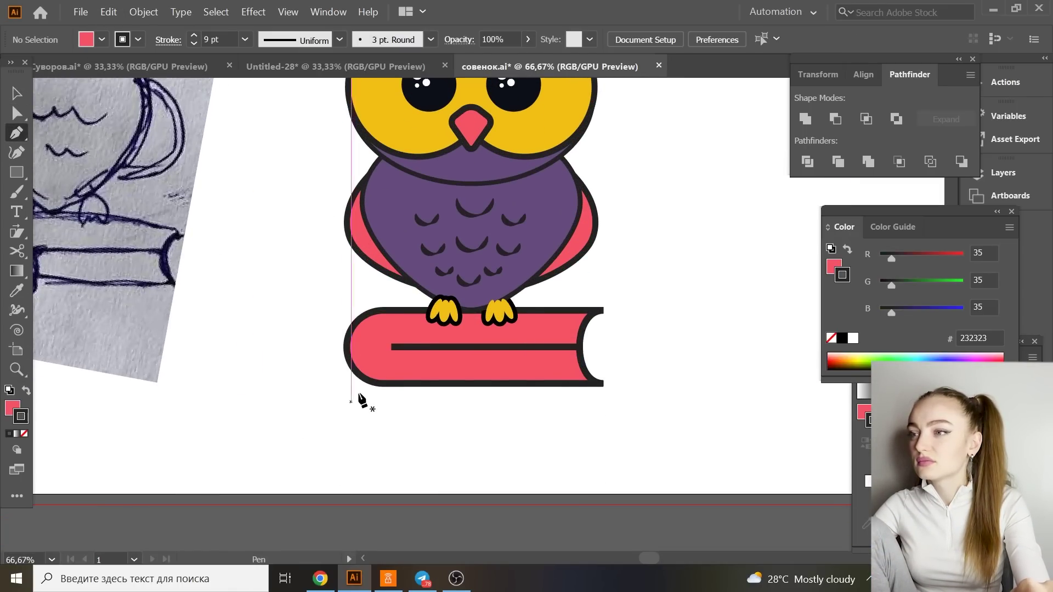
click(427, 347)
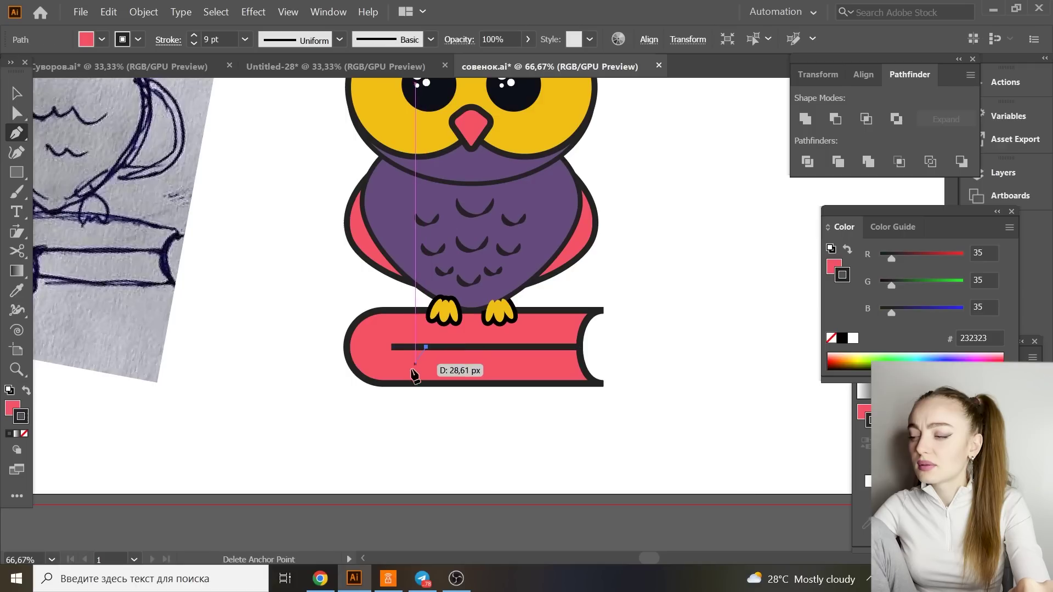
drag(415, 386, 429, 400)
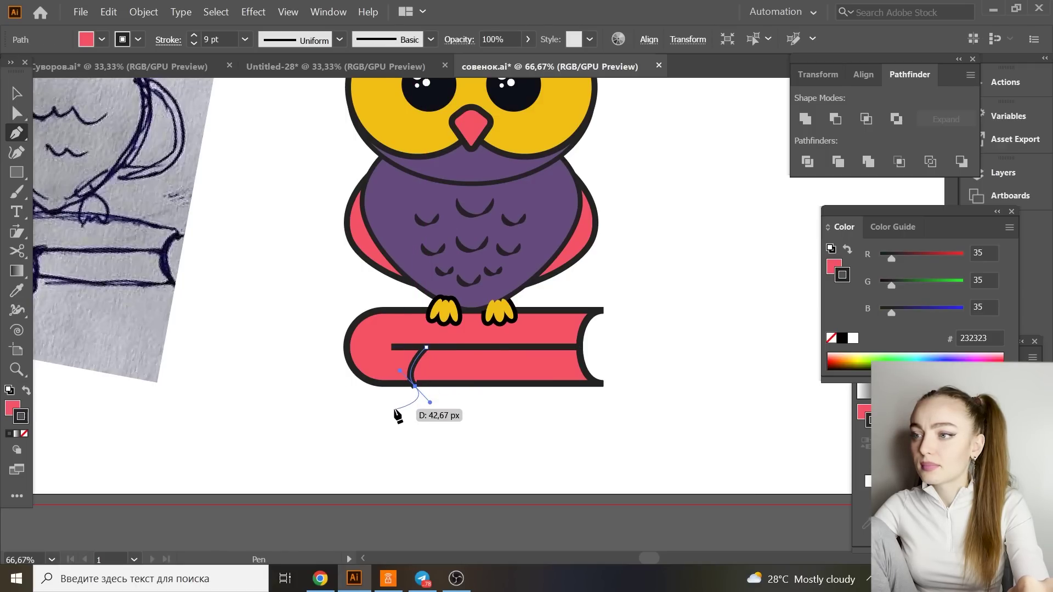
click(408, 416)
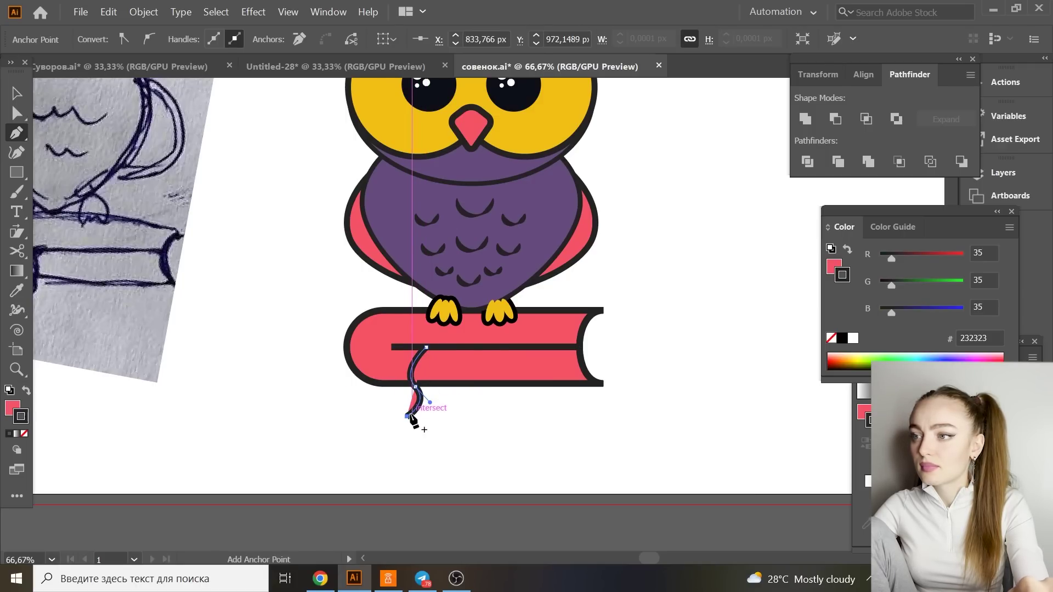
key(v)
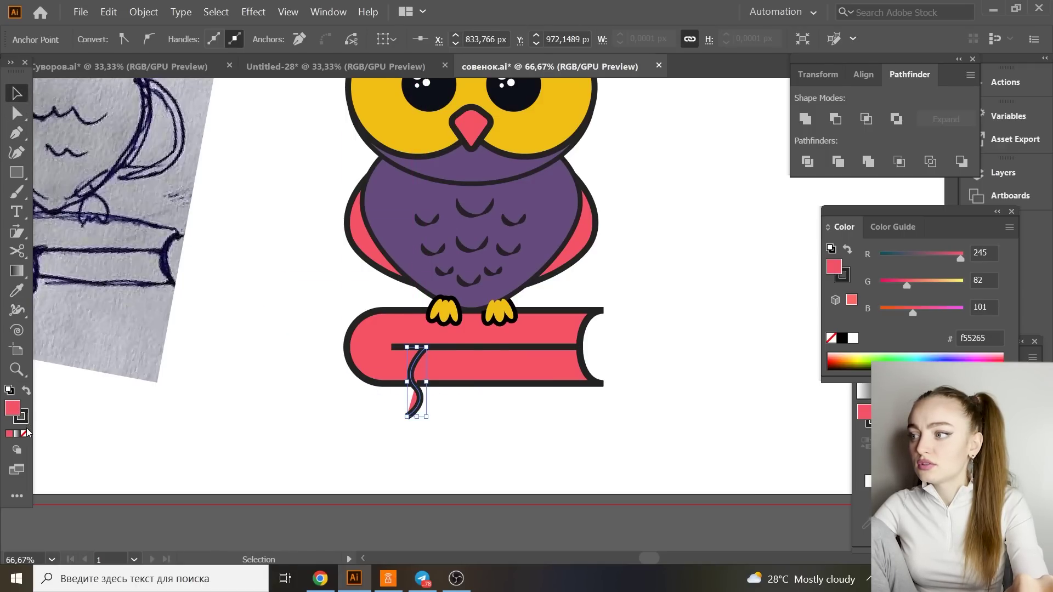
Remove the bookmark's fill and give it a tapered wavy width profile at 12 pt.
click(24, 433)
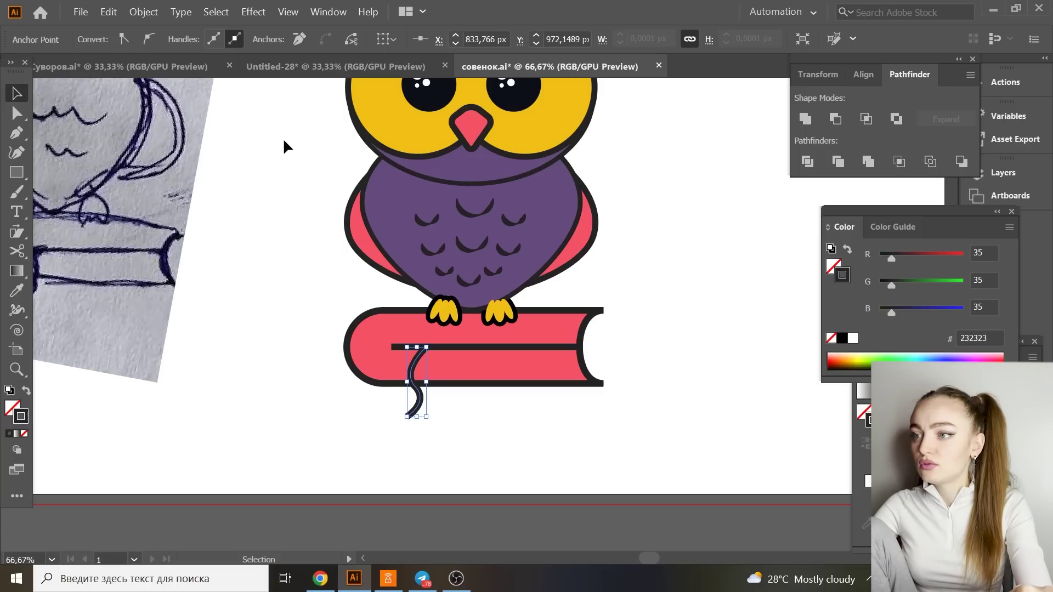
click(422, 406)
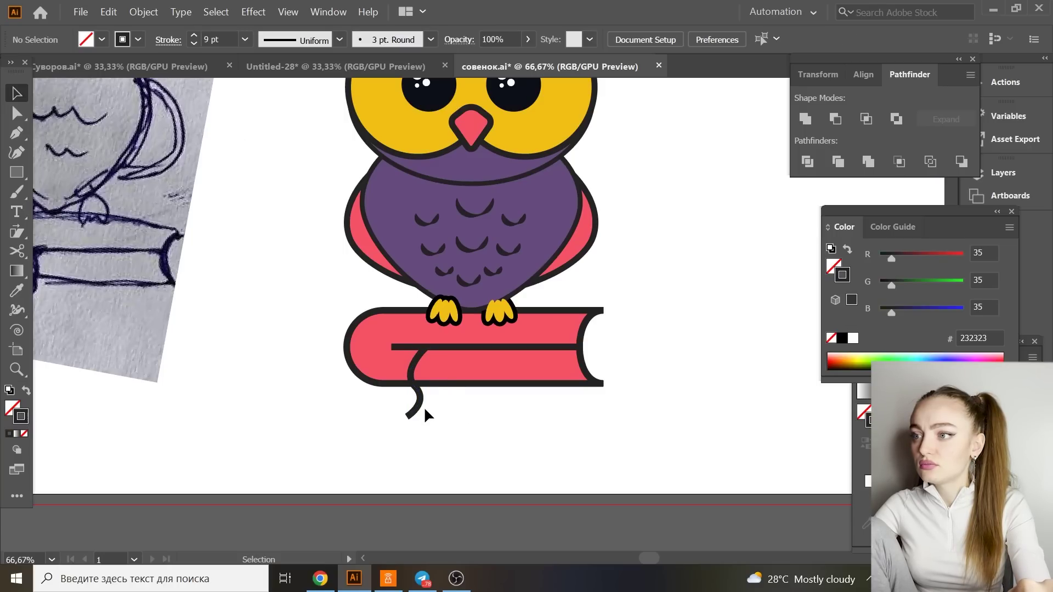
click(339, 39)
click(313, 117)
click(340, 39)
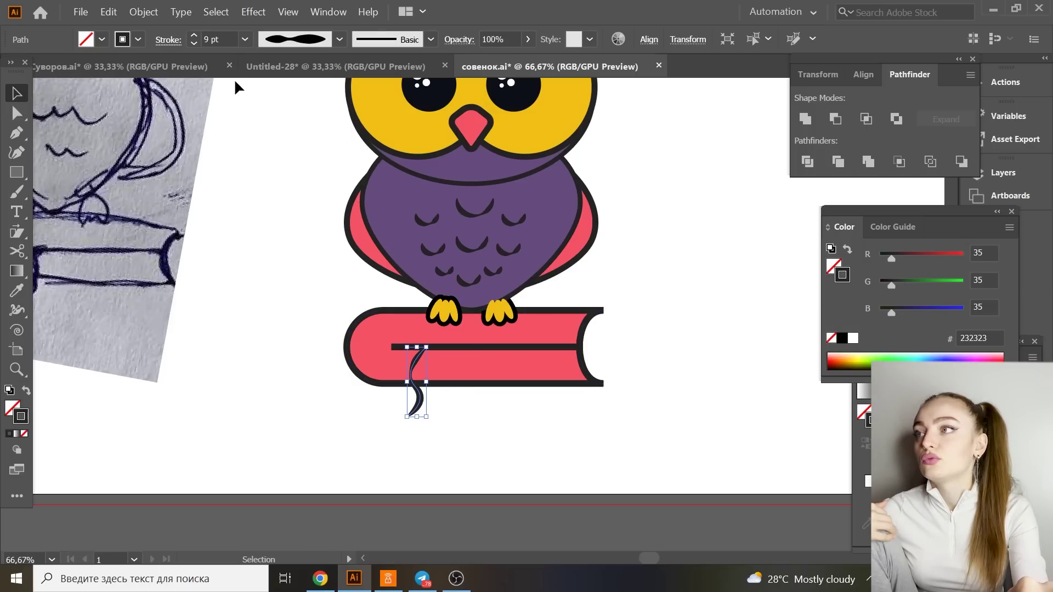
click(245, 39)
click(275, 295)
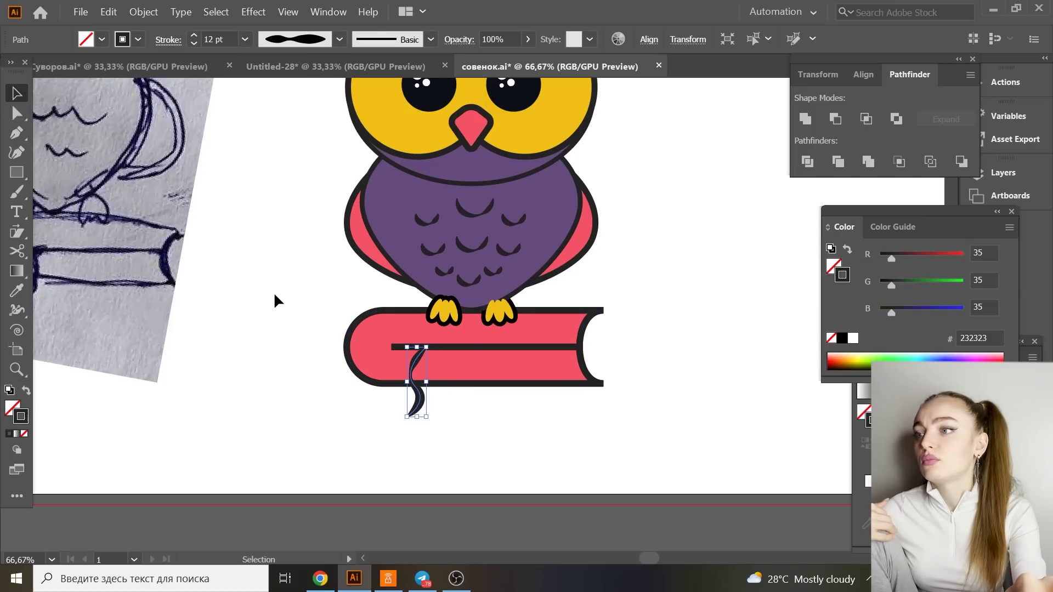
click(272, 172)
key(ctrl+minus)
key(ctrl+minus)
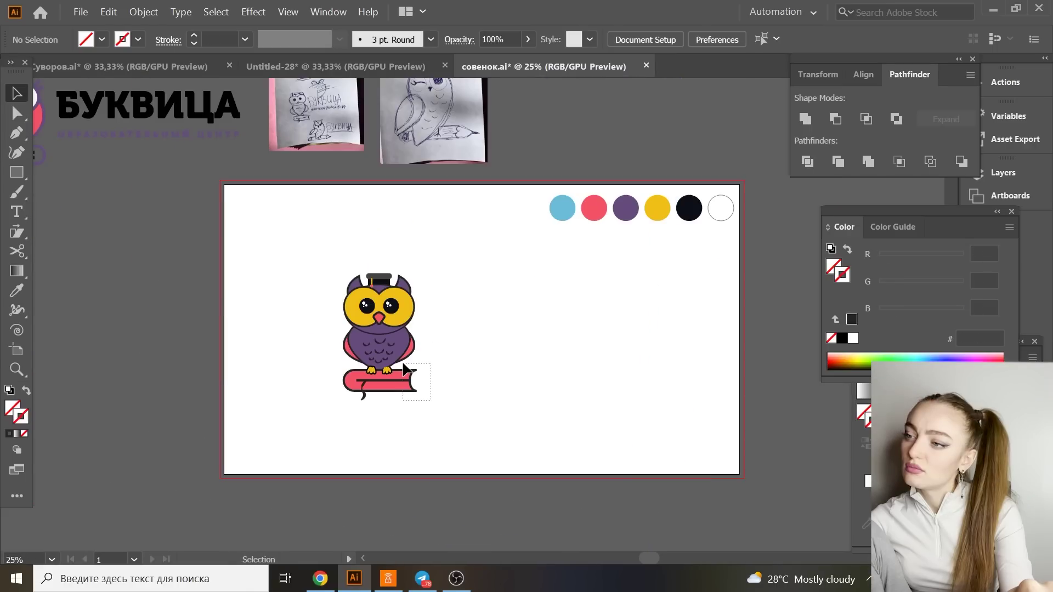
Set the book shape's outline to 8 pt.
click(362, 381)
click(579, 398)
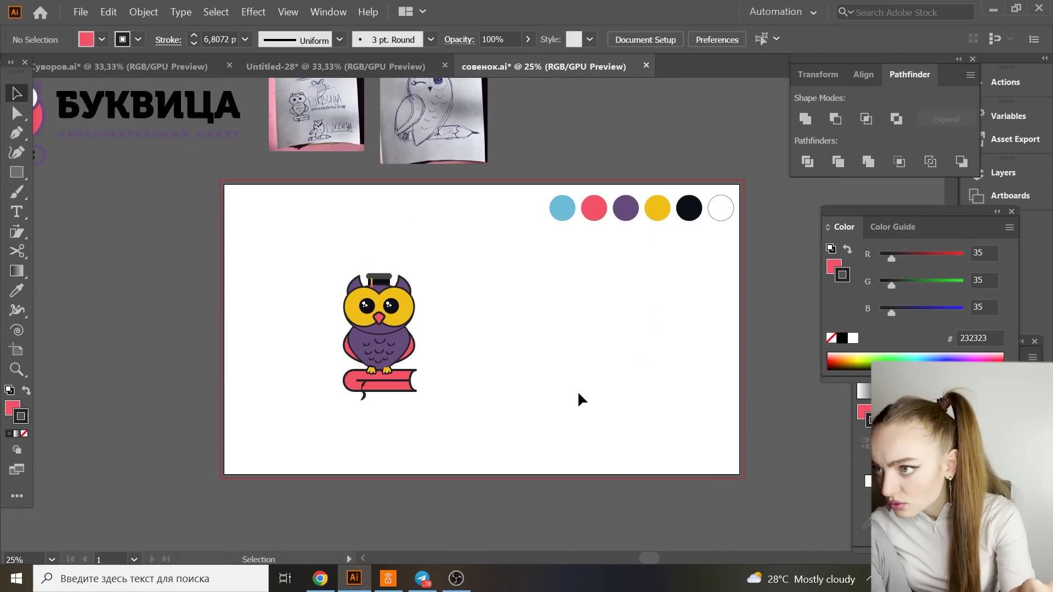
click(245, 39)
click(274, 238)
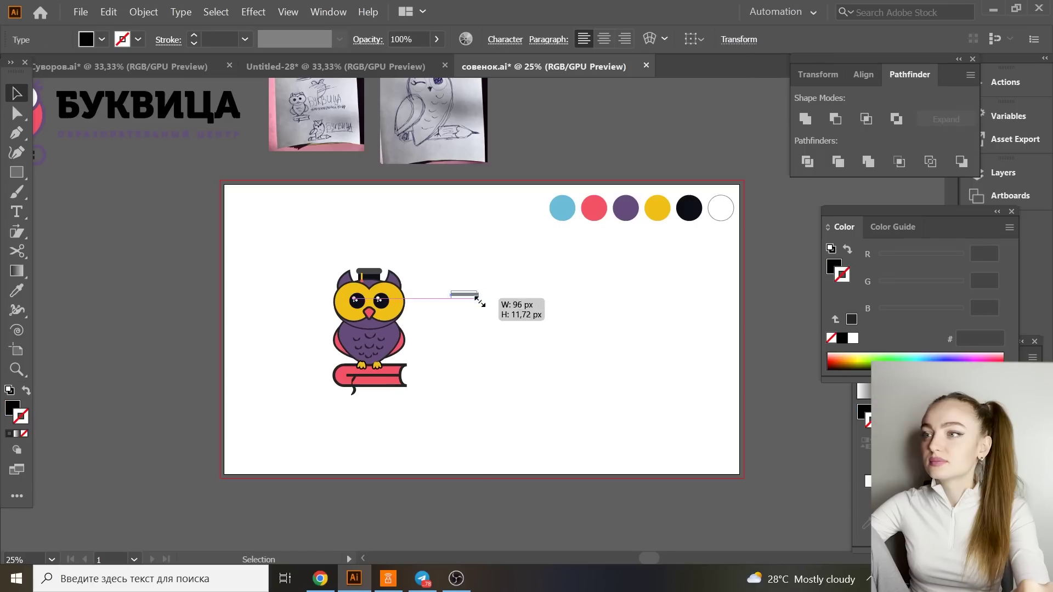
Type the title БУКВИЦА beside the owl and set its tracking to 0.
drag(470, 298, 622, 337)
click(591, 322)
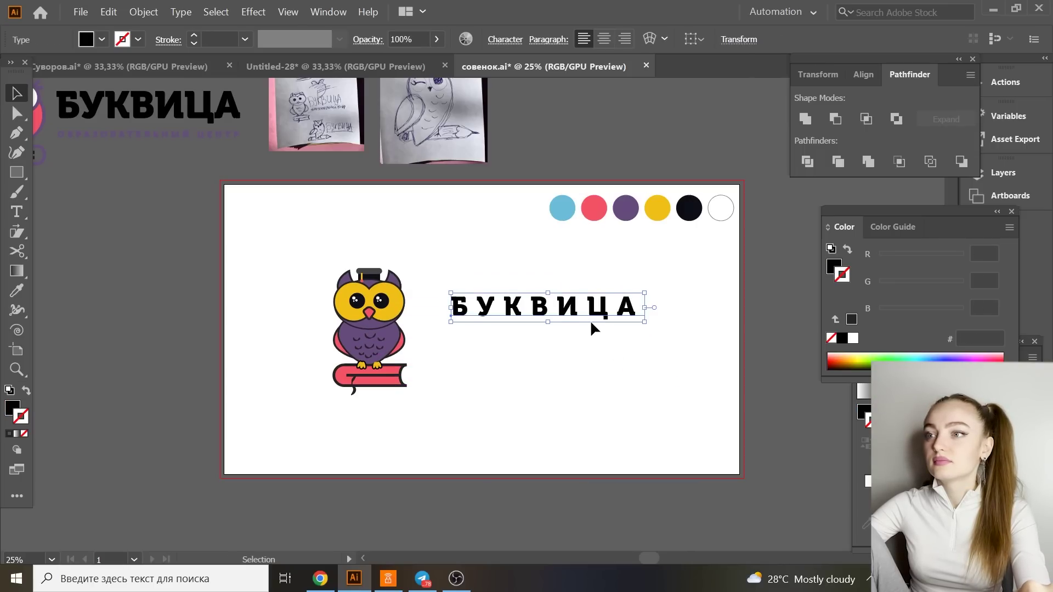
drag(579, 307, 548, 312)
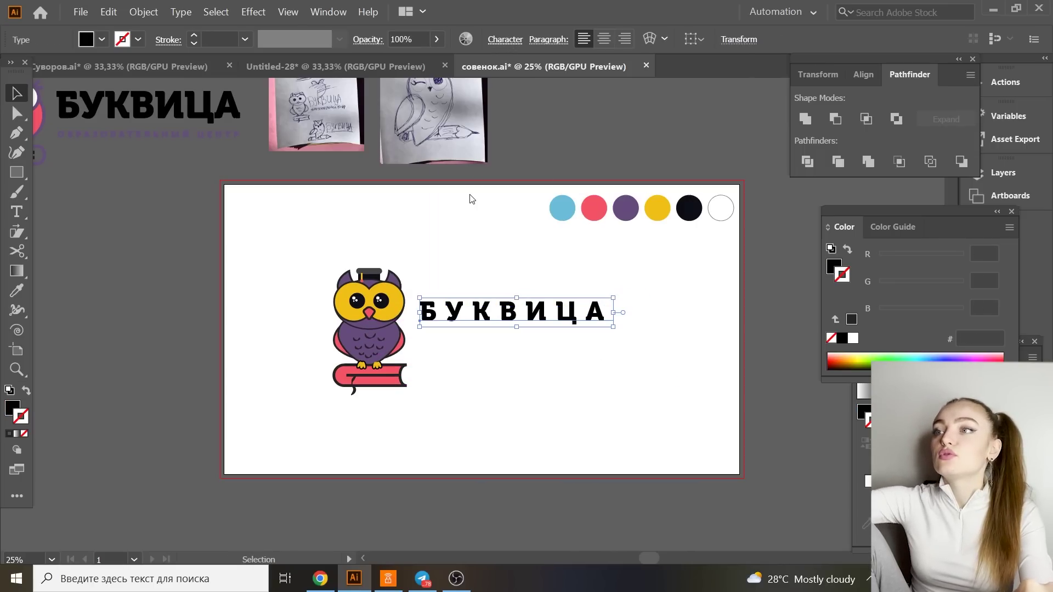
key(ctrl+t)
click(481, 138)
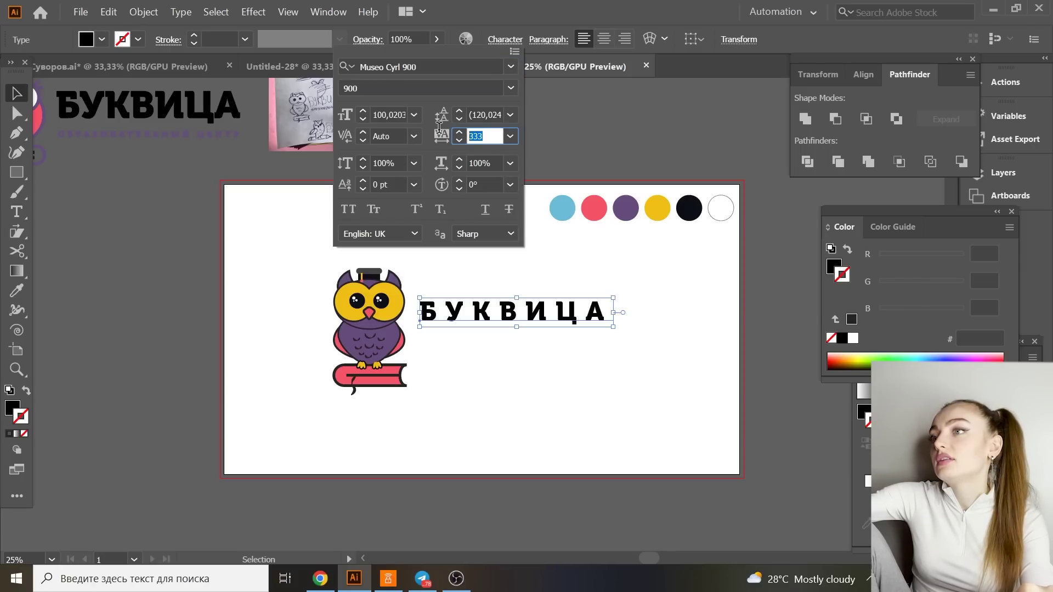
text(0)
key(Return)
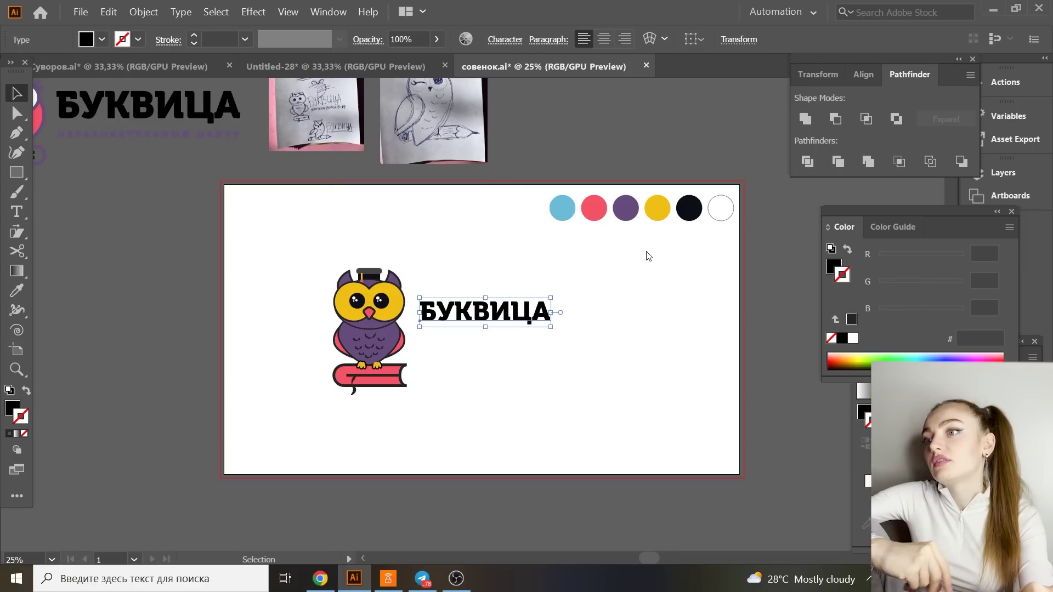
Switch БУКВИЦА to a heavier font and enlarge it proportionally.
key(ctrl+t)
click(511, 66)
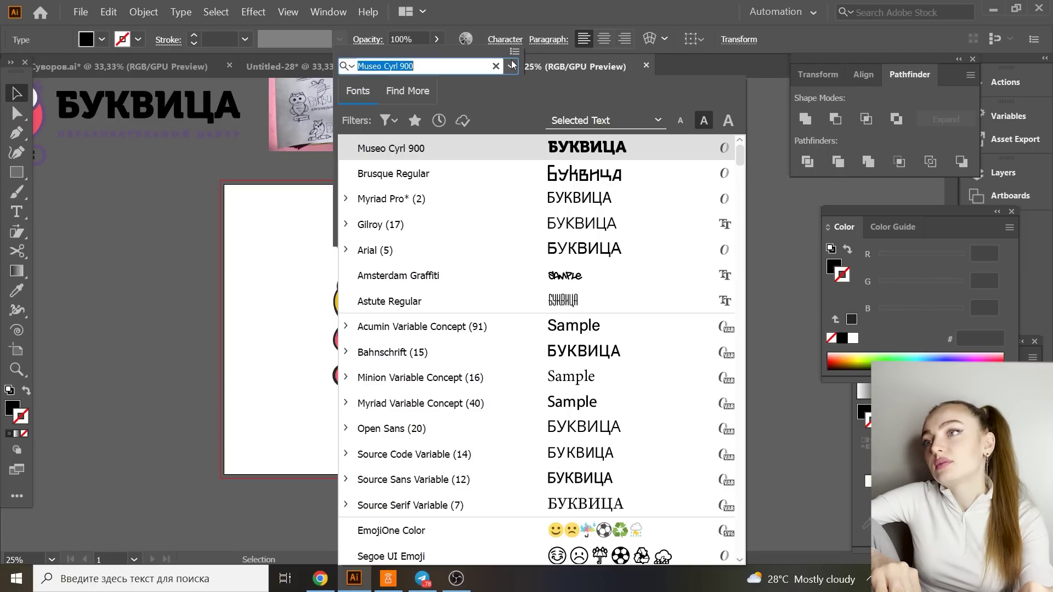
click(634, 224)
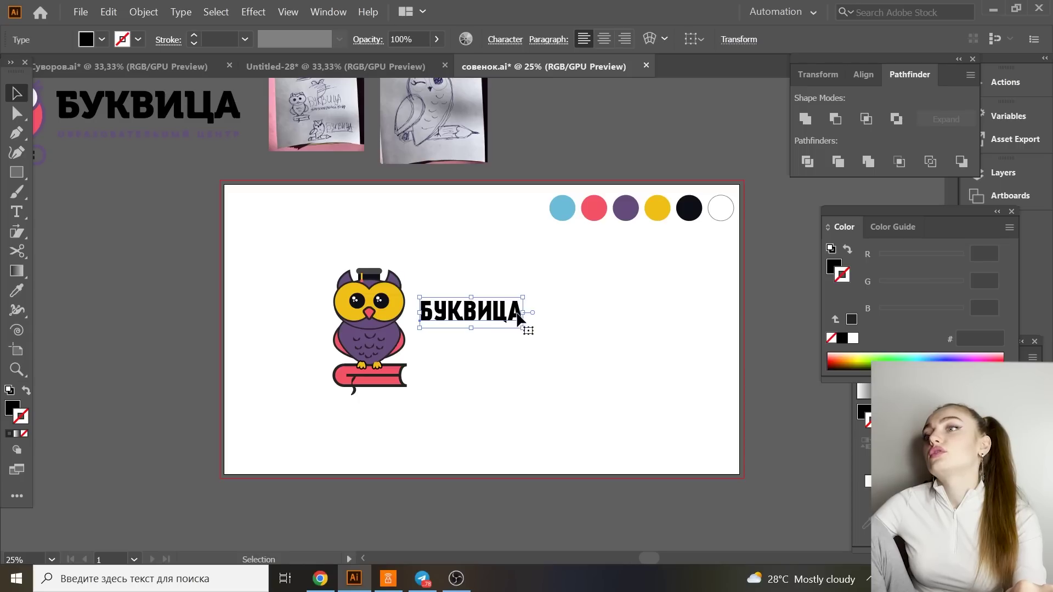
drag(525, 309, 603, 315)
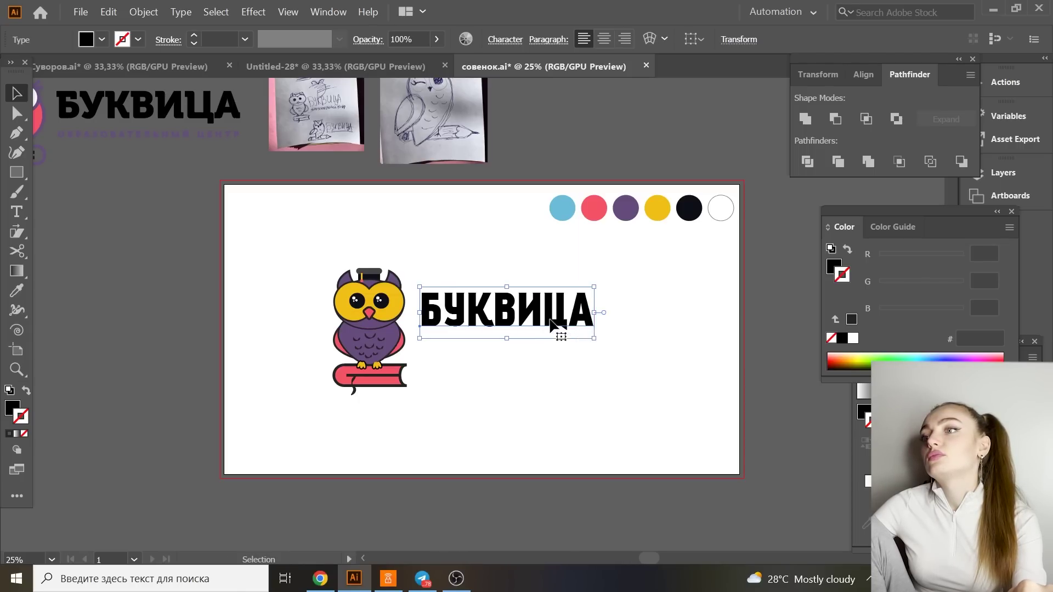
click(581, 376)
Paste the ОБРАЗОВАТЕЛЬНЫЙ ЦЕНТР subtitle under БУКВИЦА with tracking 500 and convert it to outlines.
key(ctrl+v)
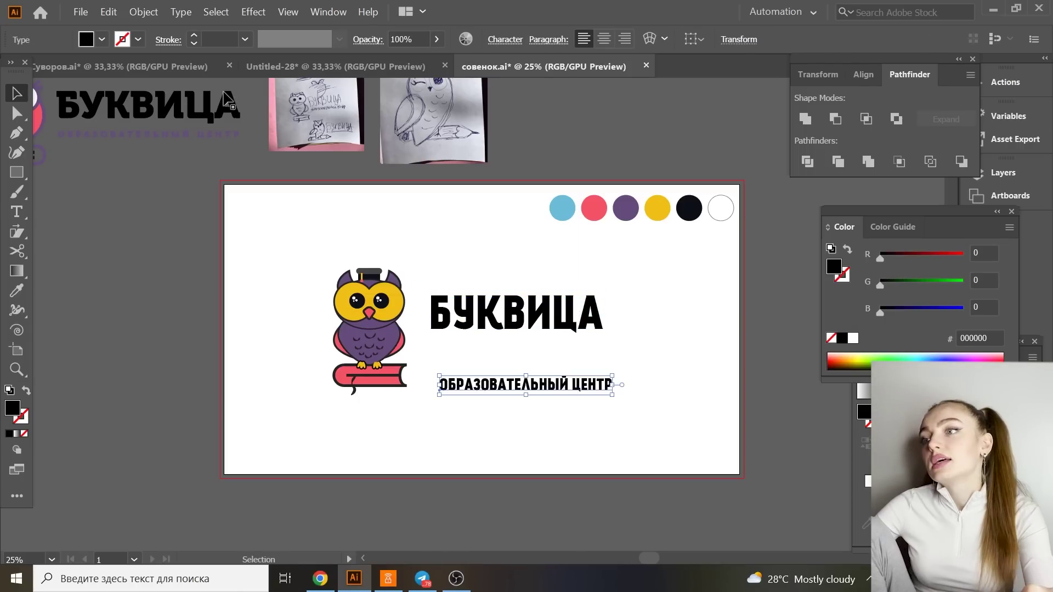
click(505, 39)
click(484, 135)
text(500)
key(Return)
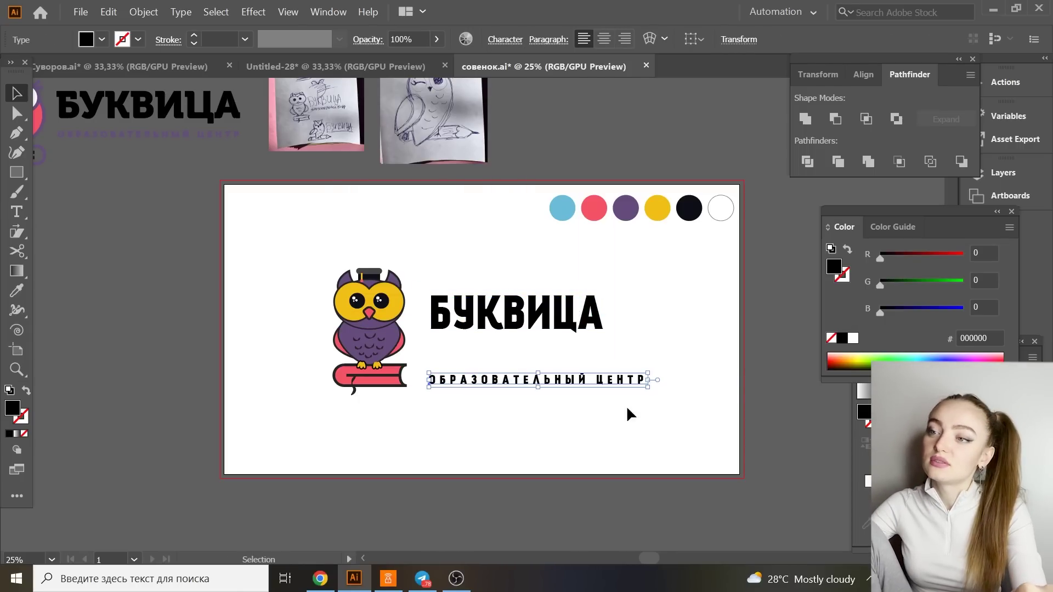
drag(617, 385, 408, 343)
right_click(639, 371)
click(631, 155)
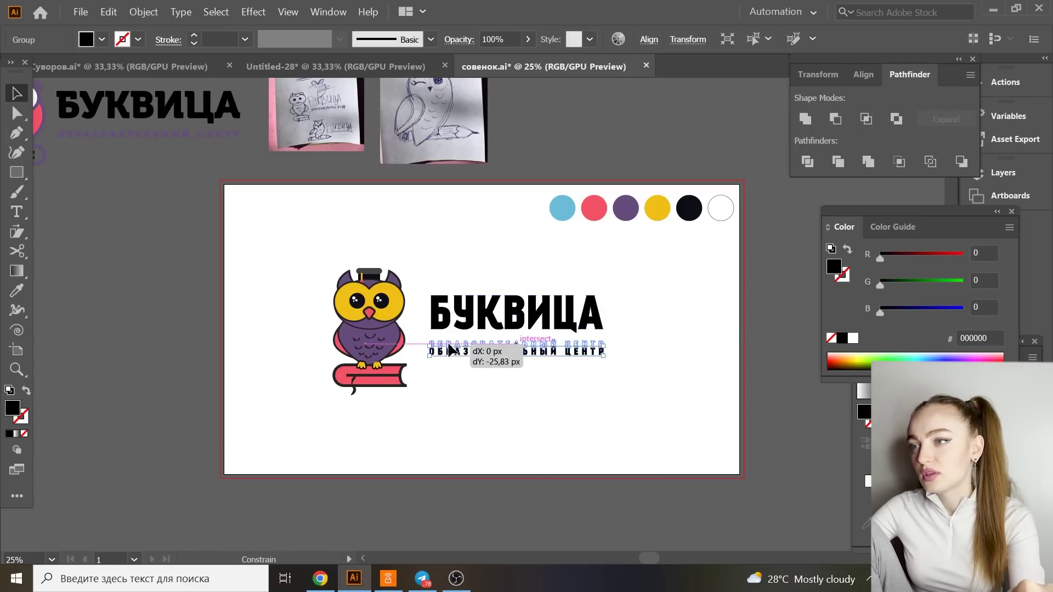
key(ctrl+1)
click(195, 346)
key(ctrl+minus)
key(ctrl+minus)
key(ctrl+minus)
key(ctrl+minus)
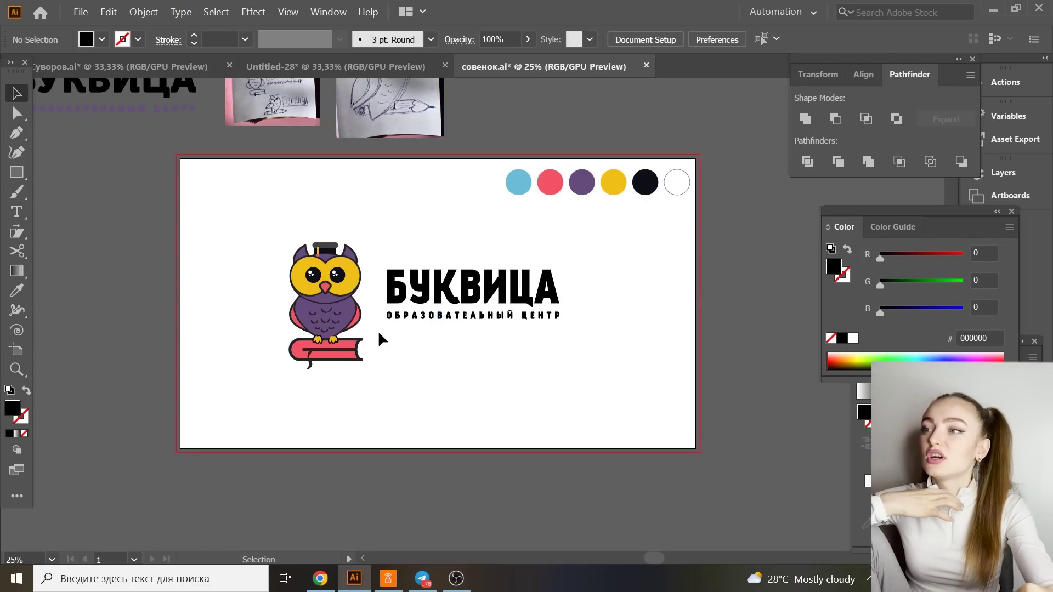
Center-align the title and subtitle, scale the lettering up, and nudge it beside the owl.
drag(415, 230, 532, 367)
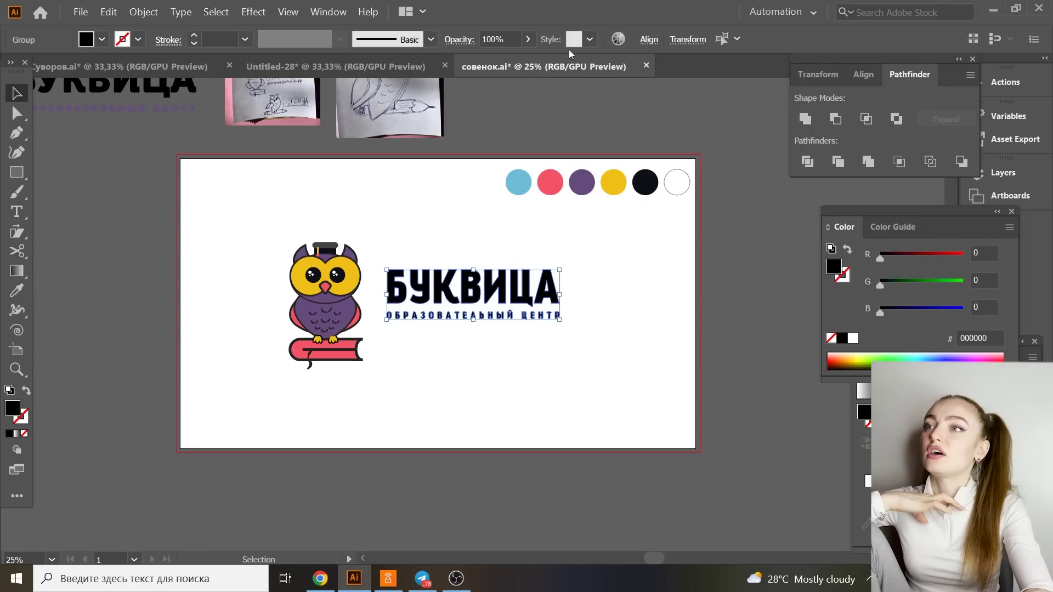
click(648, 39)
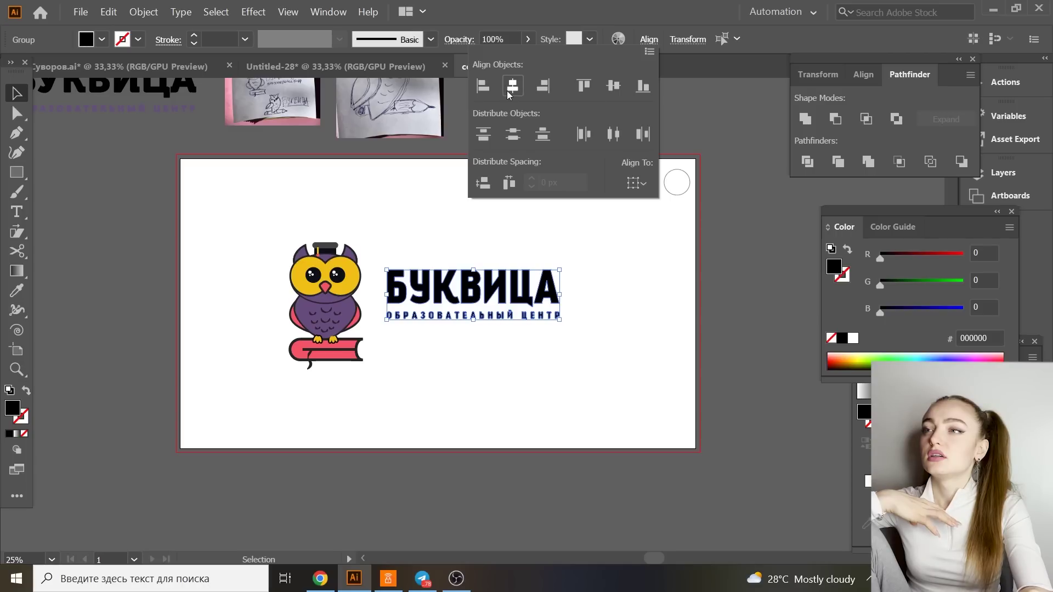
click(509, 94)
click(604, 301)
drag(628, 346, 406, 276)
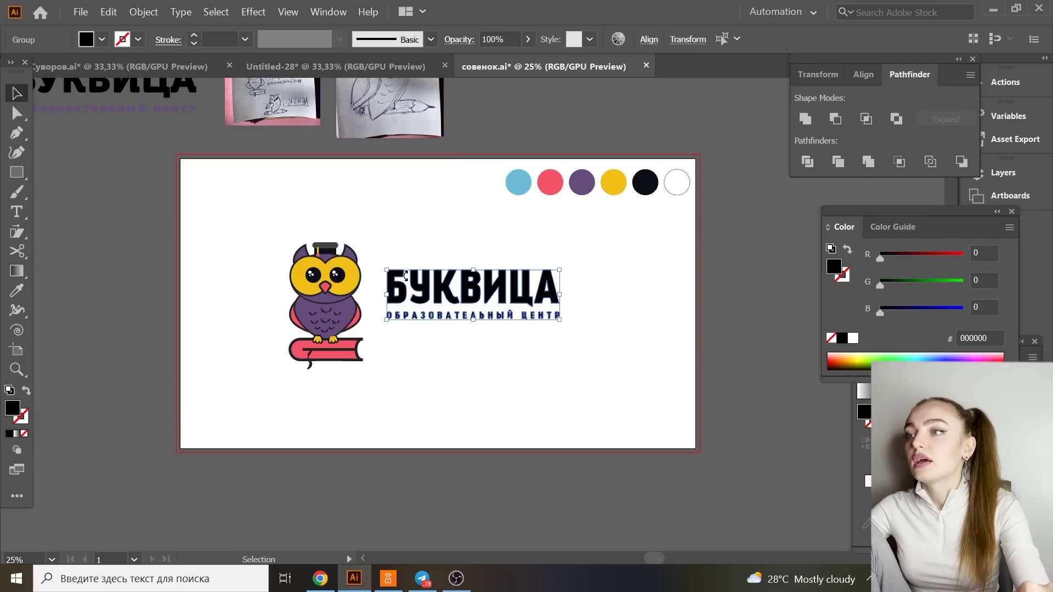
drag(561, 295, 587, 301)
drag(513, 296, 507, 304)
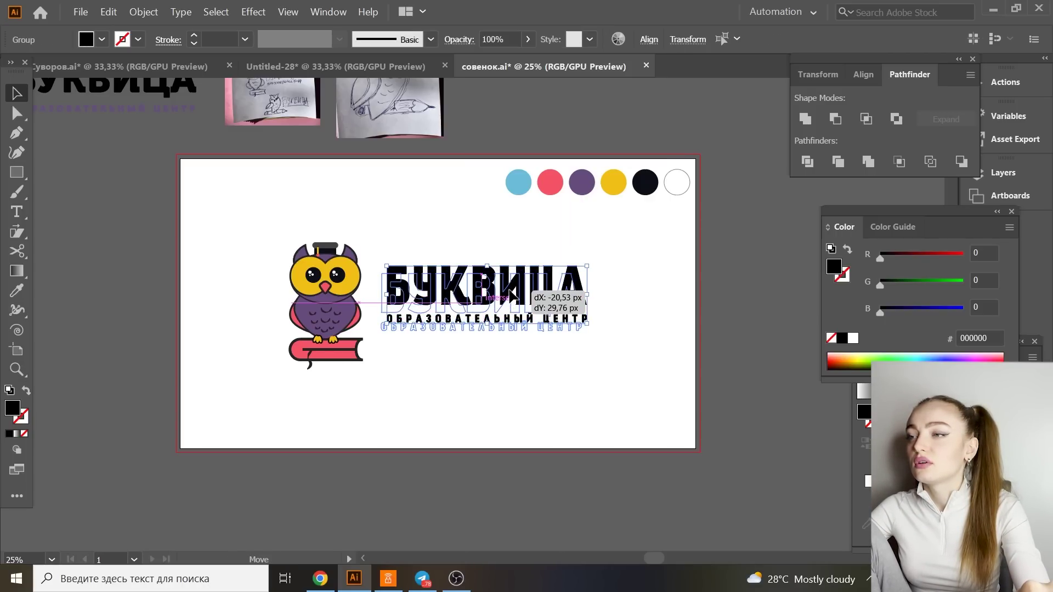
click(598, 387)
key(ctrl+minus)
key(ctrl+minus)
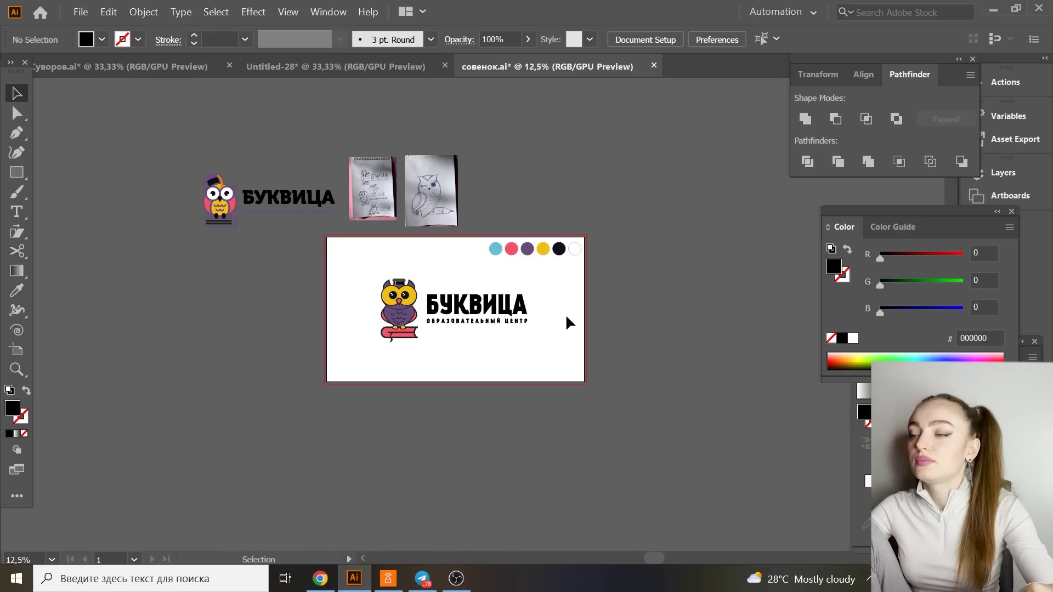
Move the logo off the artboard to the lower left and the colour dots above it.
key(ctrl+z)
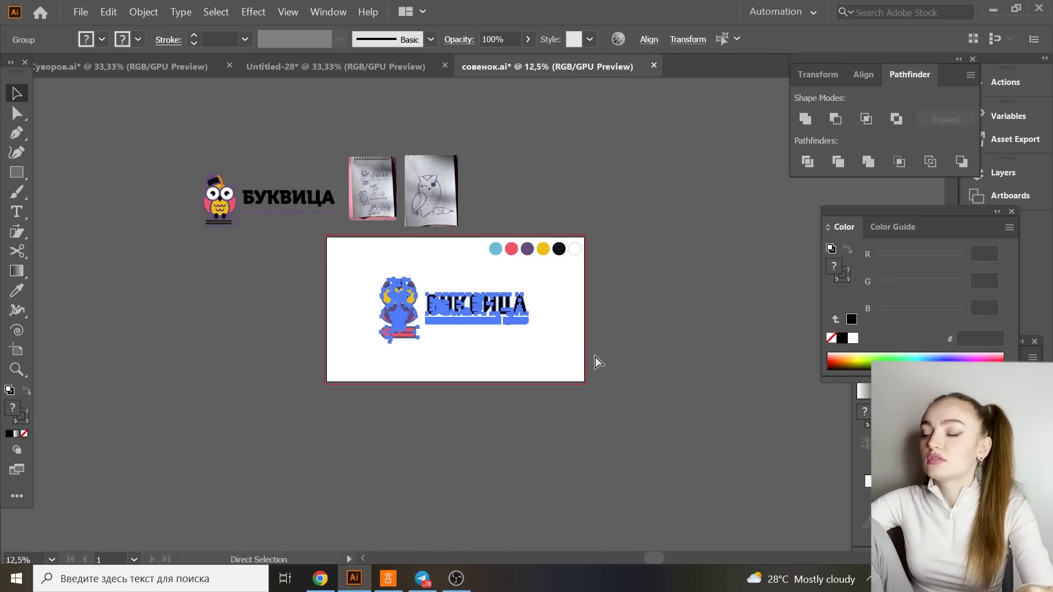
drag(515, 327, 282, 376)
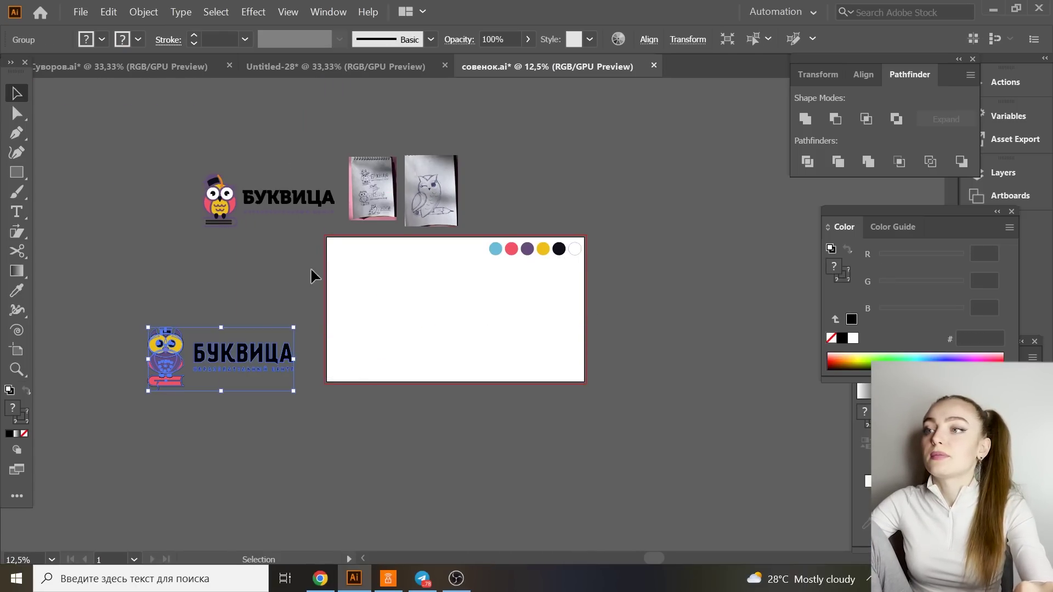
drag(564, 257, 565, 219)
click(534, 334)
Draw a rectangle over the artboard's lower half and fill it with the blue swatch colour.
key(m)
key(ctrl+plus)
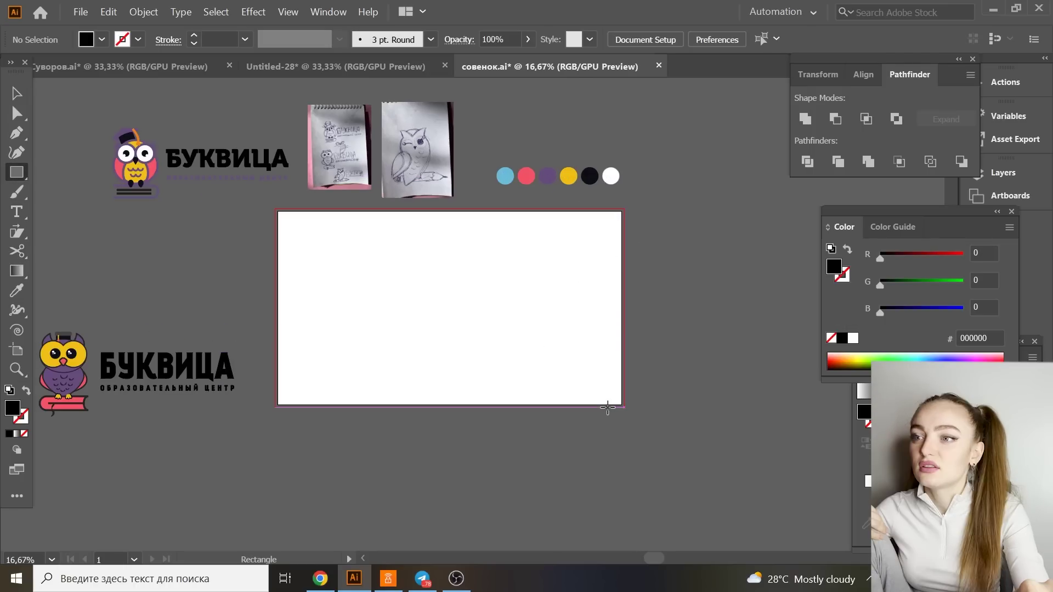
mouse_move(624, 408)
mouse_down()
mouse_move(607, 389)
mouse_move(275, 307)
mouse_up()
click(15, 291)
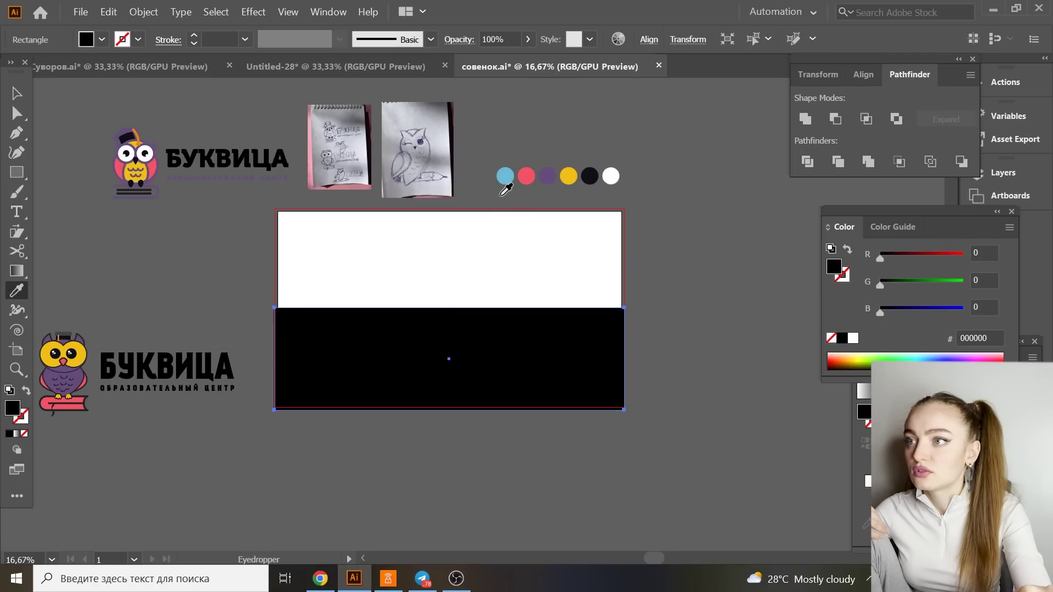
click(505, 177)
Move the logo into the blue rectangle and bring it to the front.
click(15, 95)
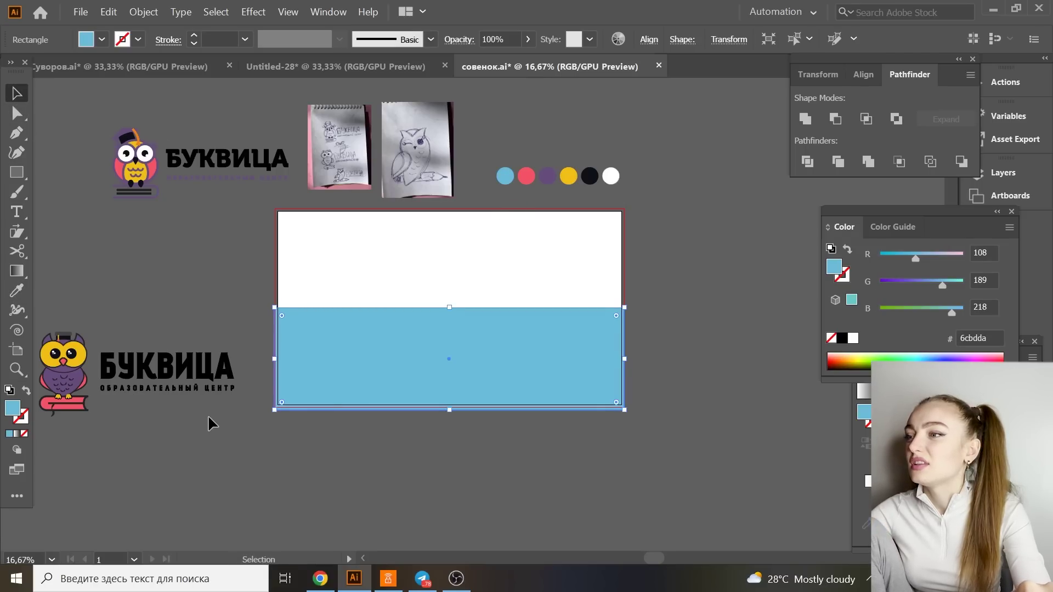
click(60, 384)
drag(61, 384, 418, 371)
right_click(451, 361)
mouse_move(584, 301)
click(680, 300)
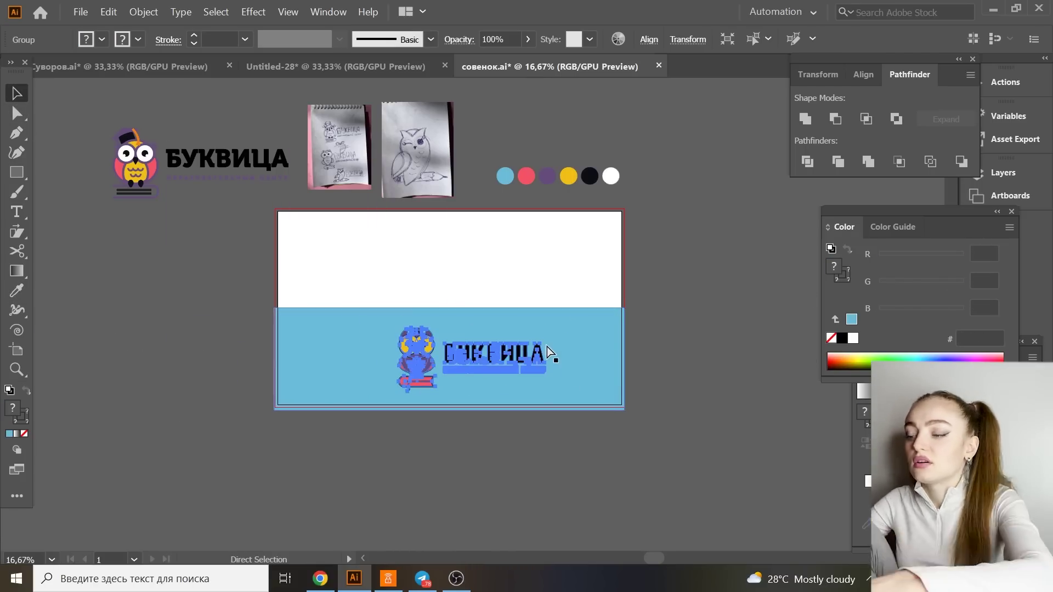
Centre the logo within the blue band and save the document.
key(ctrl+plus)
click(649, 39)
click(521, 84)
click(540, 437)
double_click(541, 437)
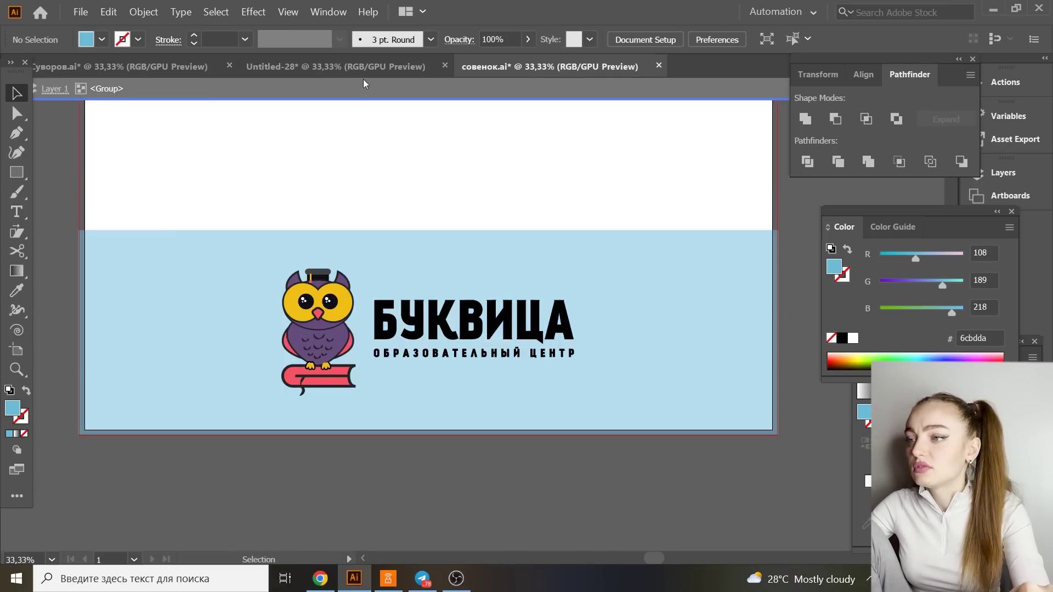
double_click(652, 477)
click(653, 477)
key(ctrl+minus)
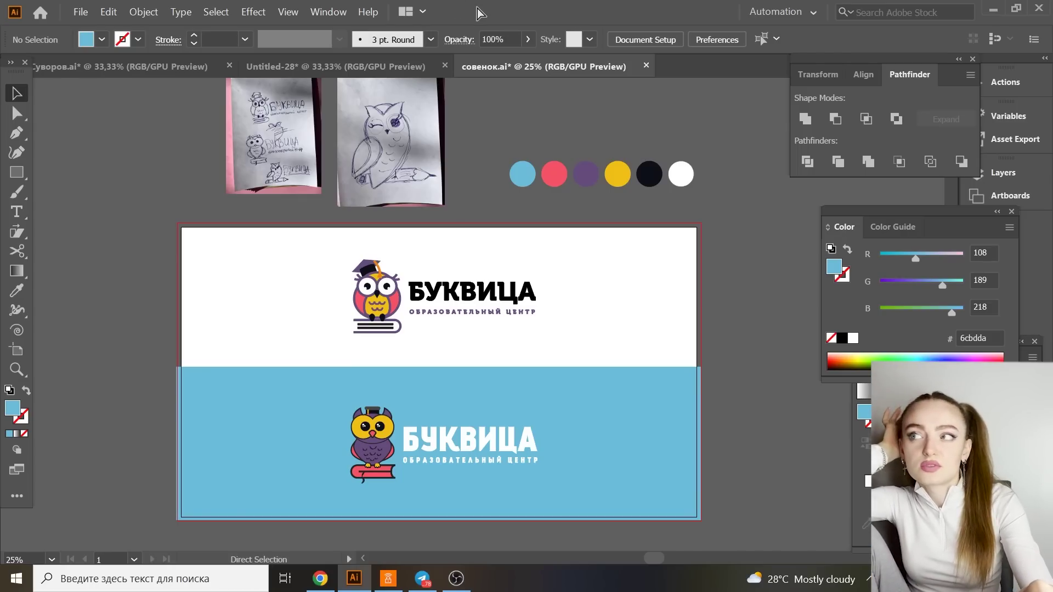
key(ctrl+s)
Export the artboard via Save for Web (Legacy) as a JPEG High image named совенок_1.
click(81, 12)
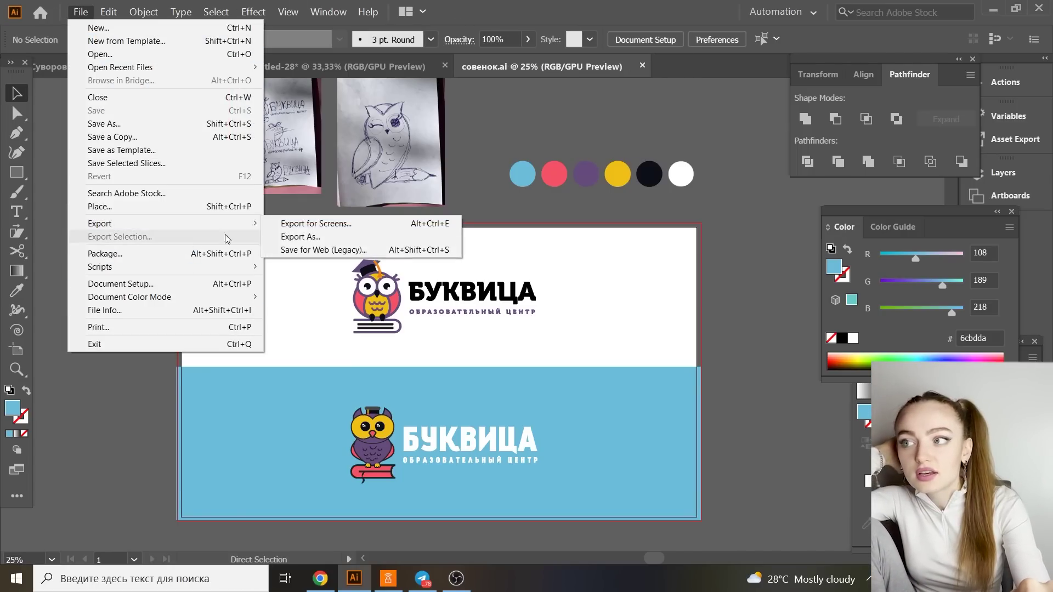
click(323, 250)
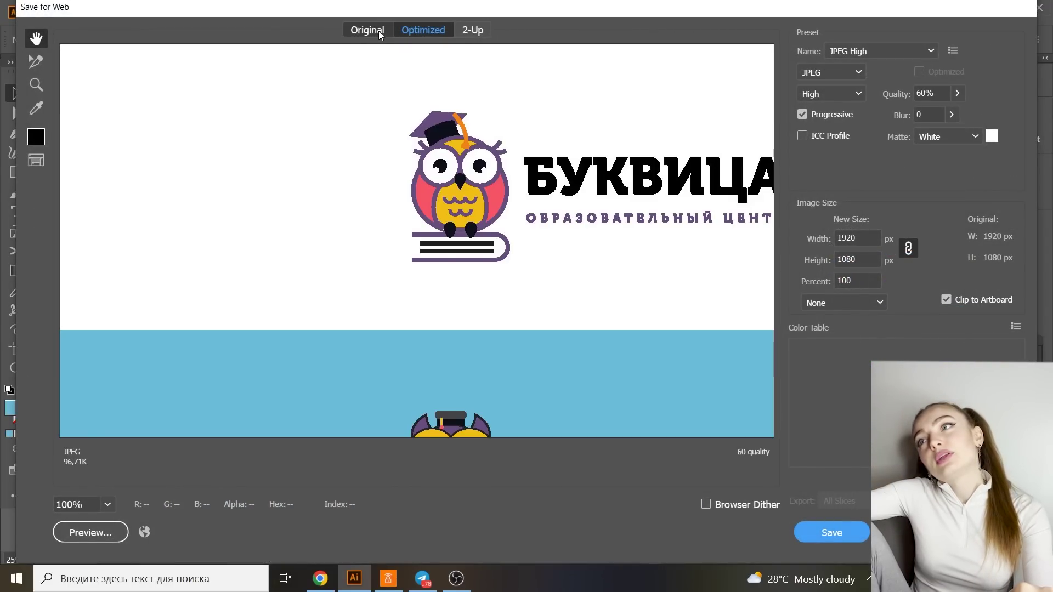
click(383, 33)
click(839, 51)
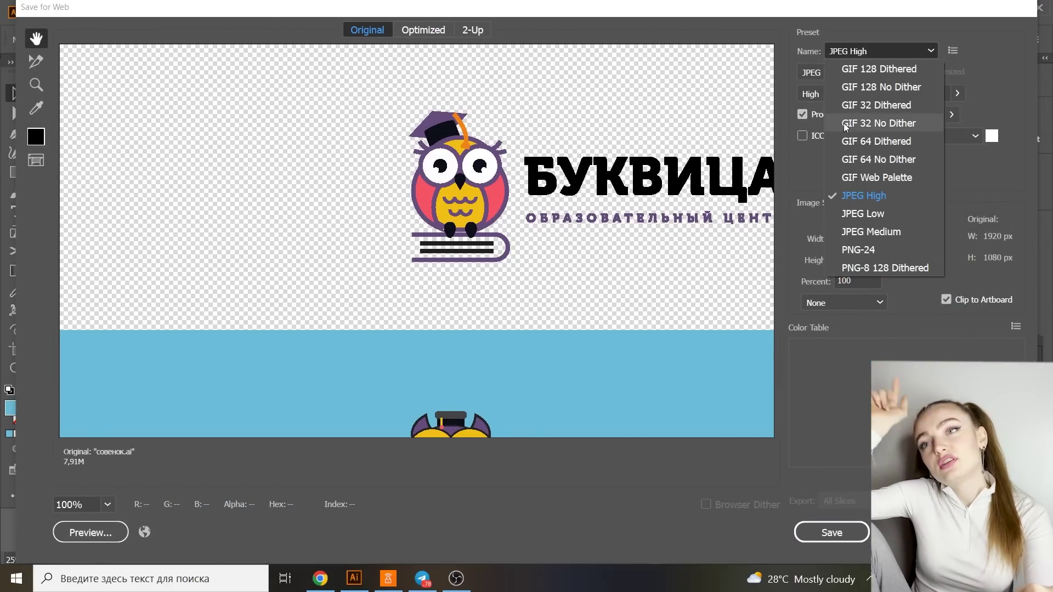
click(877, 196)
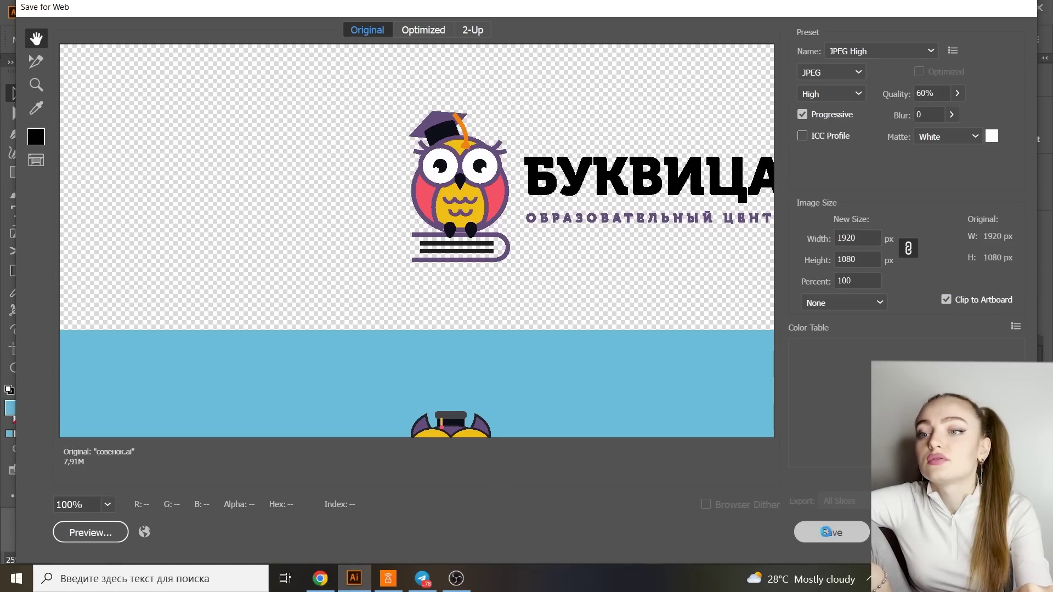
click(832, 533)
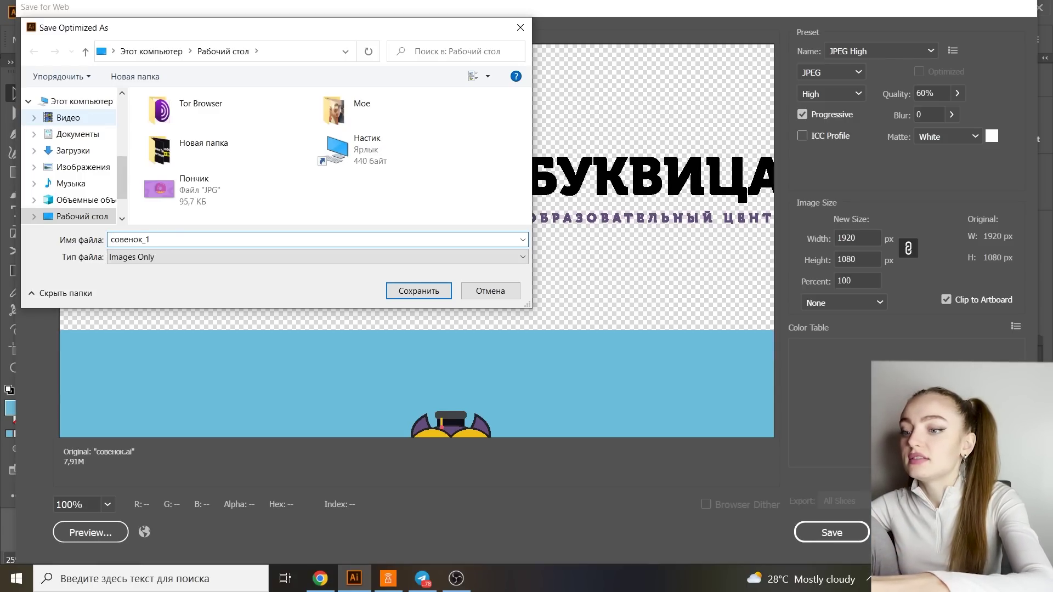
text(_1_2)
key(Return)
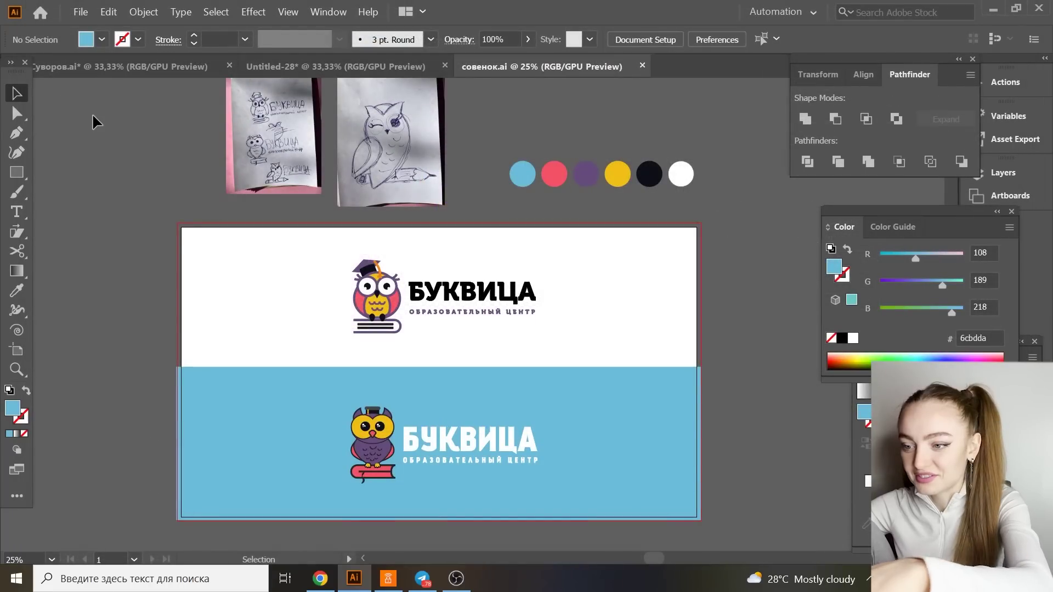
Move the two finished logo layouts far to the left of the artboard.
key(ctrl+minus)
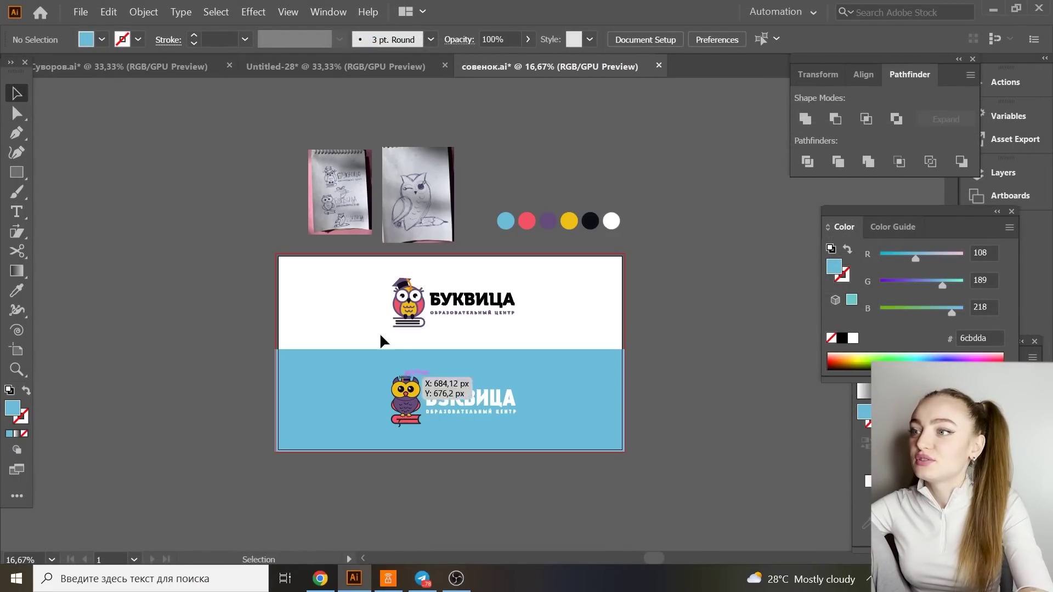
drag(633, 449, 629, 460)
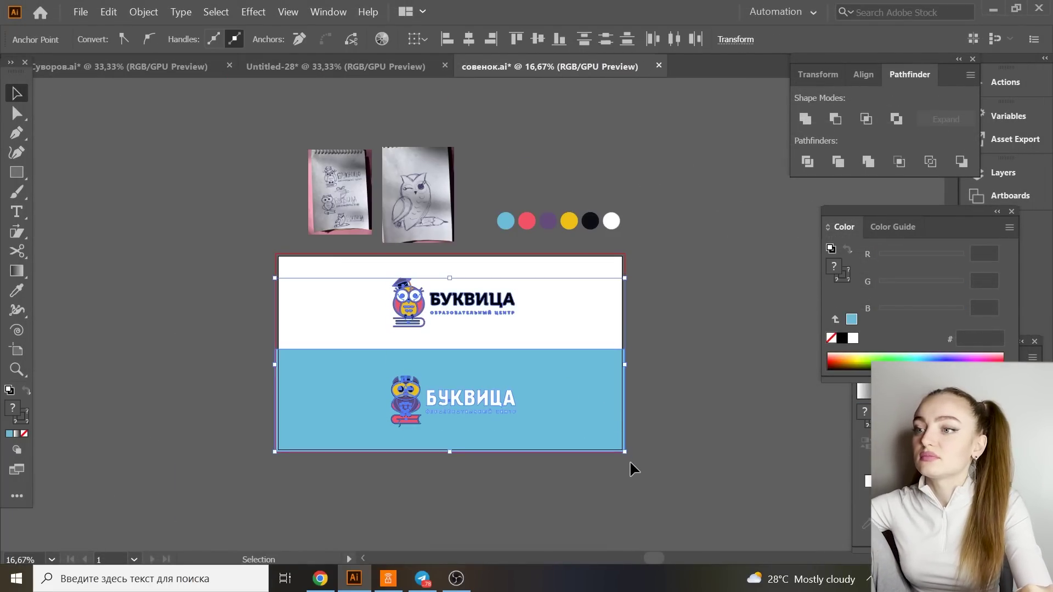
drag(598, 417, 232, 409)
Delete the page-of-sketches photo.
click(357, 221)
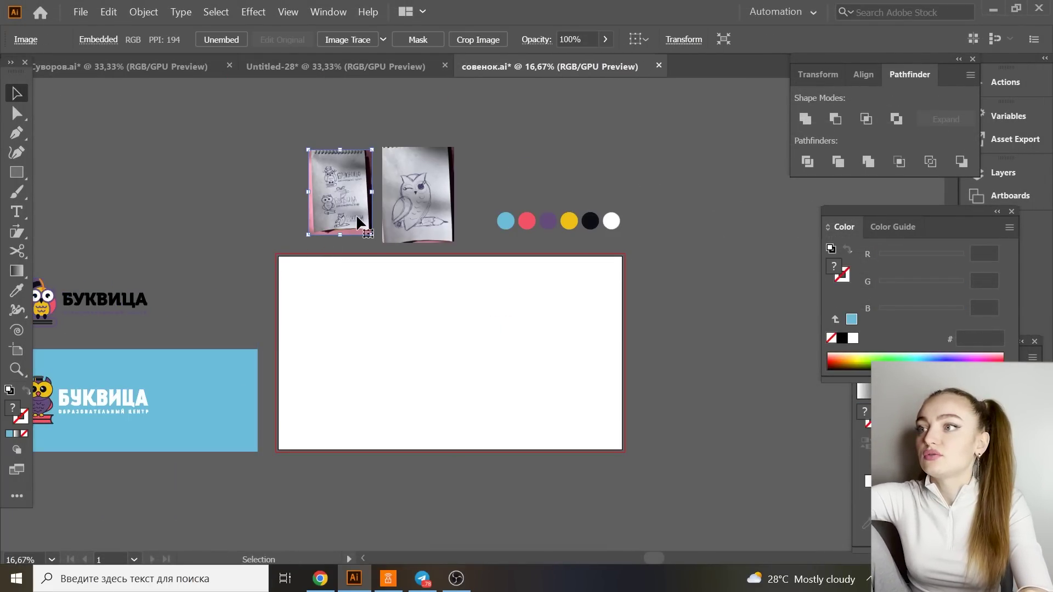
key(ctrl+plus)
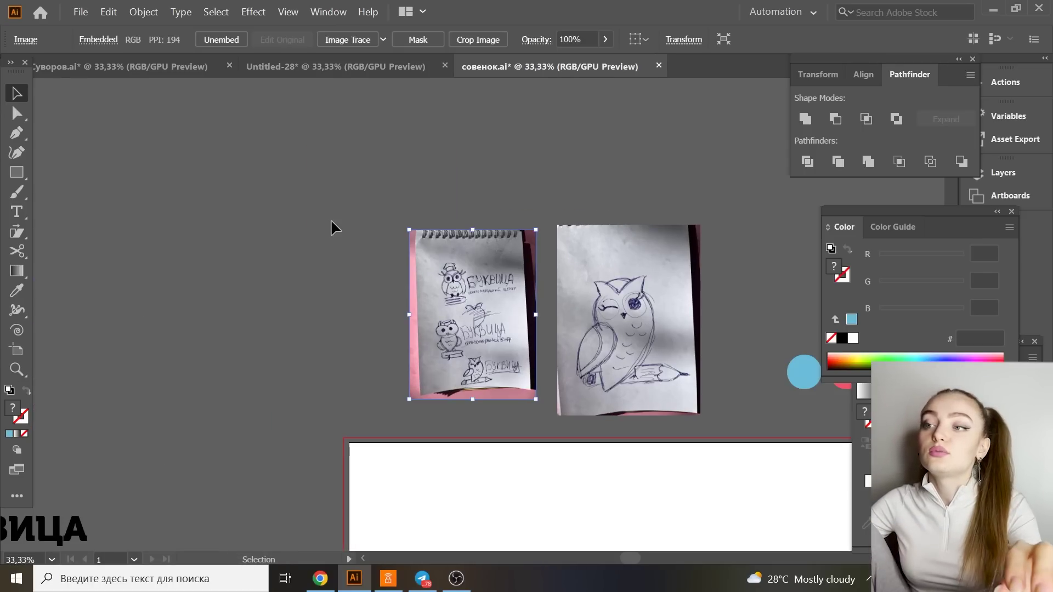
mouse_move(536, 398)
mouse_down()
mouse_move(708, 420)
mouse_move(535, 337)
mouse_up()
drag(588, 371, 519, 351)
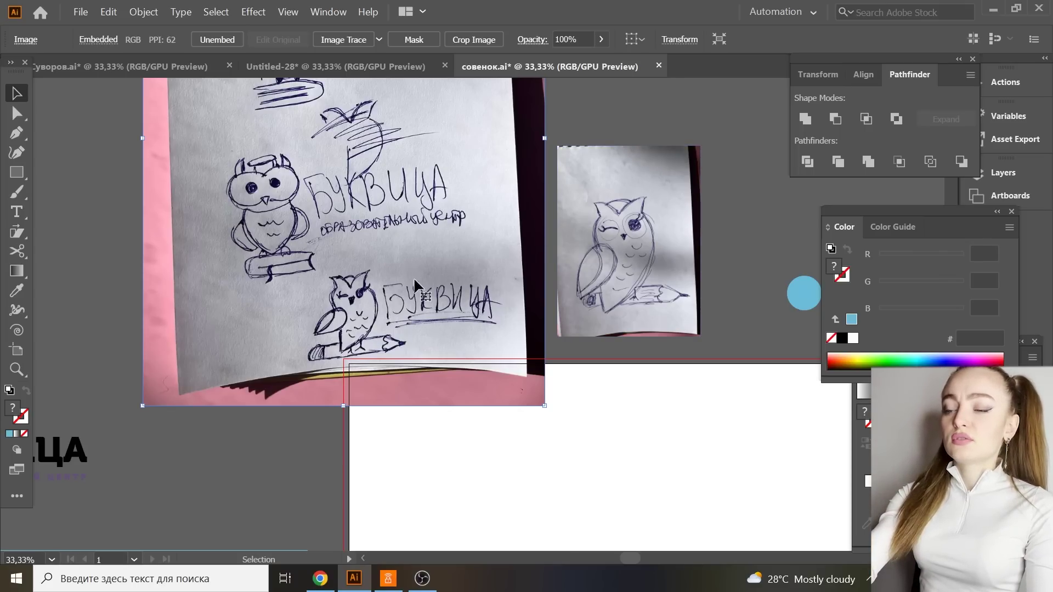
key(Delete)
Enlarge the owl sketch photo onto the artboard's left side.
drag(663, 255, 581, 376)
scroll(550, 275, down, 5)
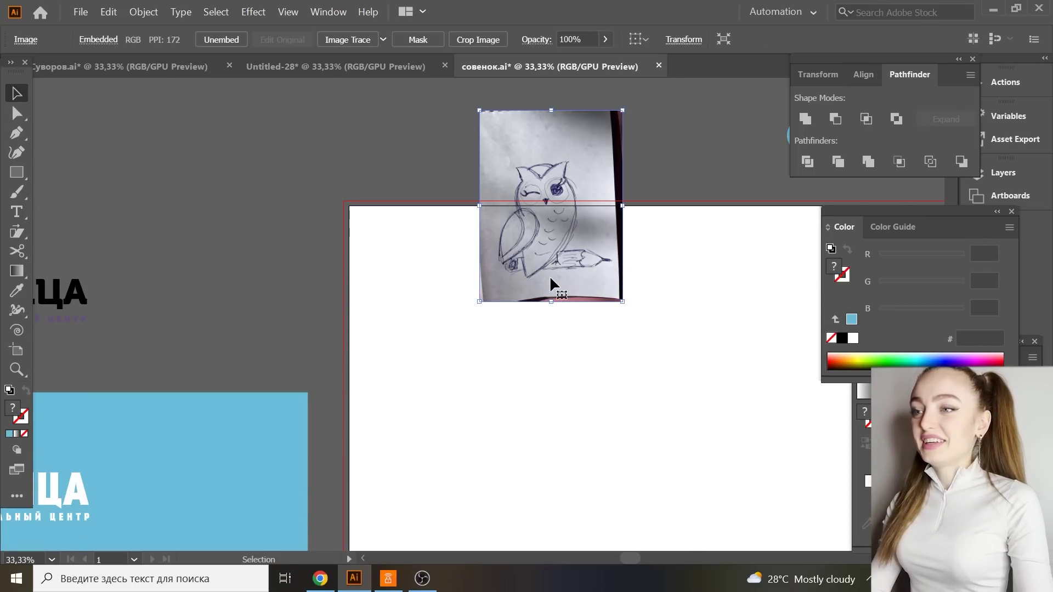
drag(554, 255, 522, 412)
scroll(623, 407, down, 1)
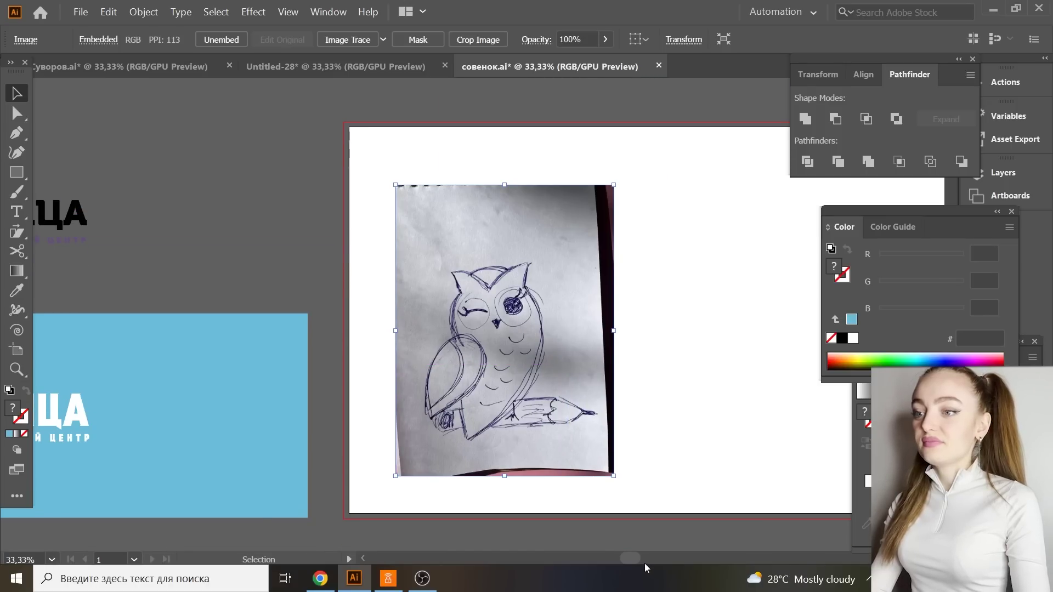
scroll(646, 568, right, 4)
click(631, 451)
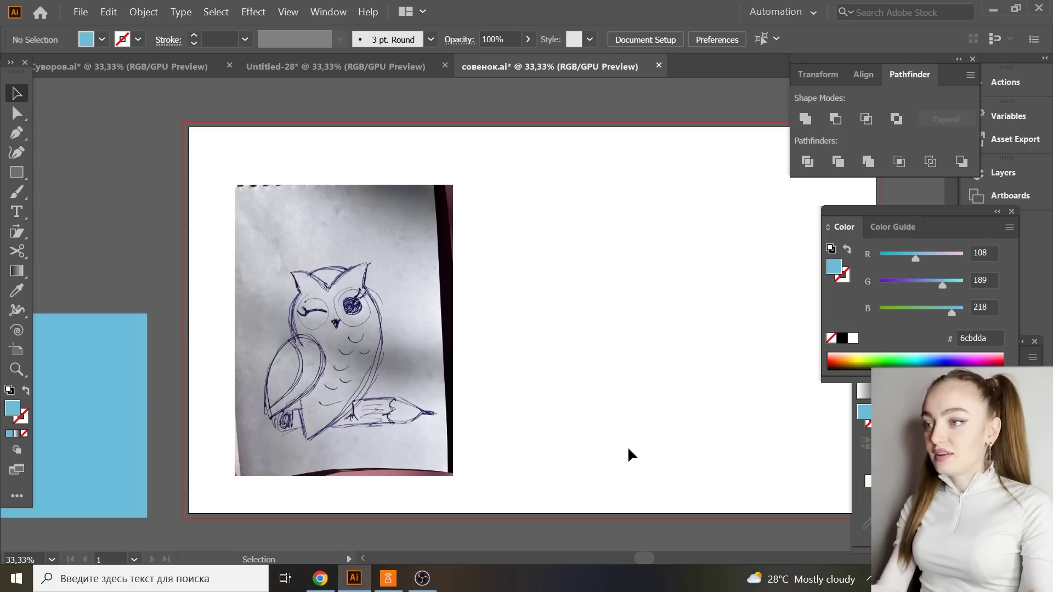
drag(393, 406, 384, 392)
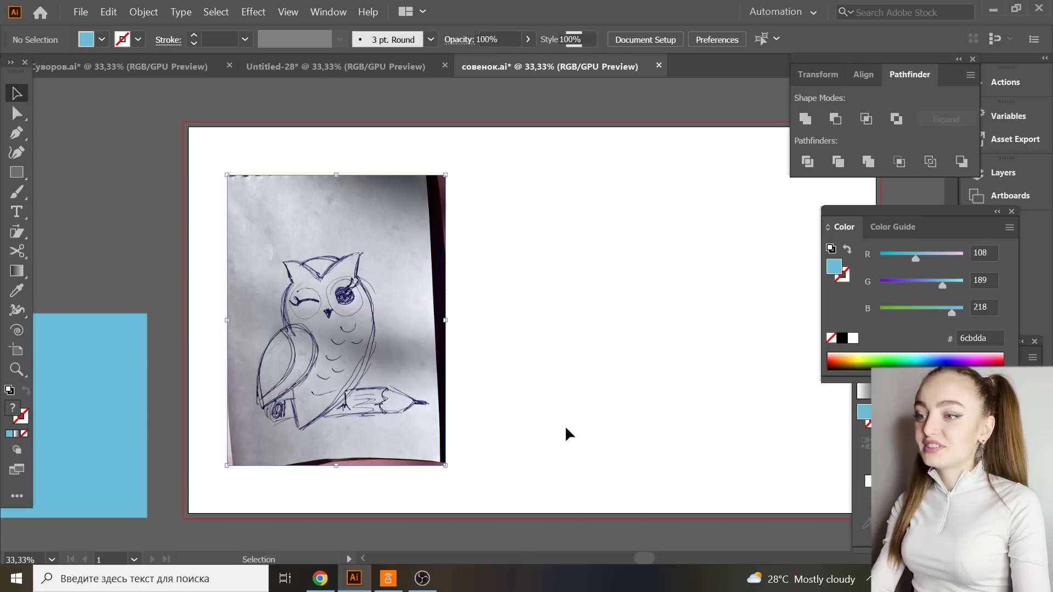
click(642, 546)
Move the six colour circles onto the artboard's top right.
scroll(649, 558, left, 1)
key(ctrl+minus)
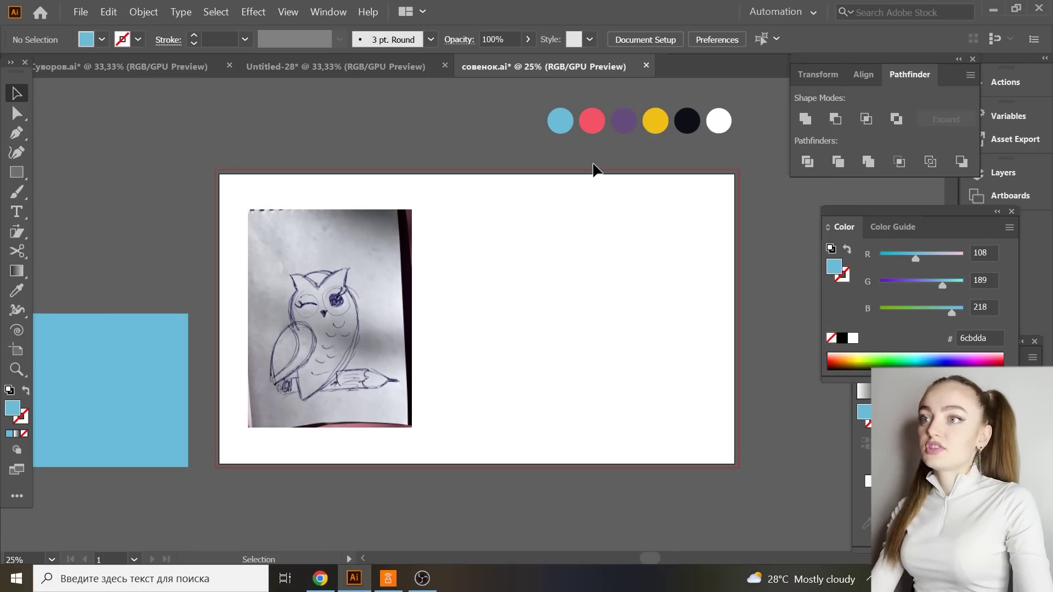
drag(567, 120, 582, 224)
click(542, 348)
click(408, 340)
key(ctrl+plus)
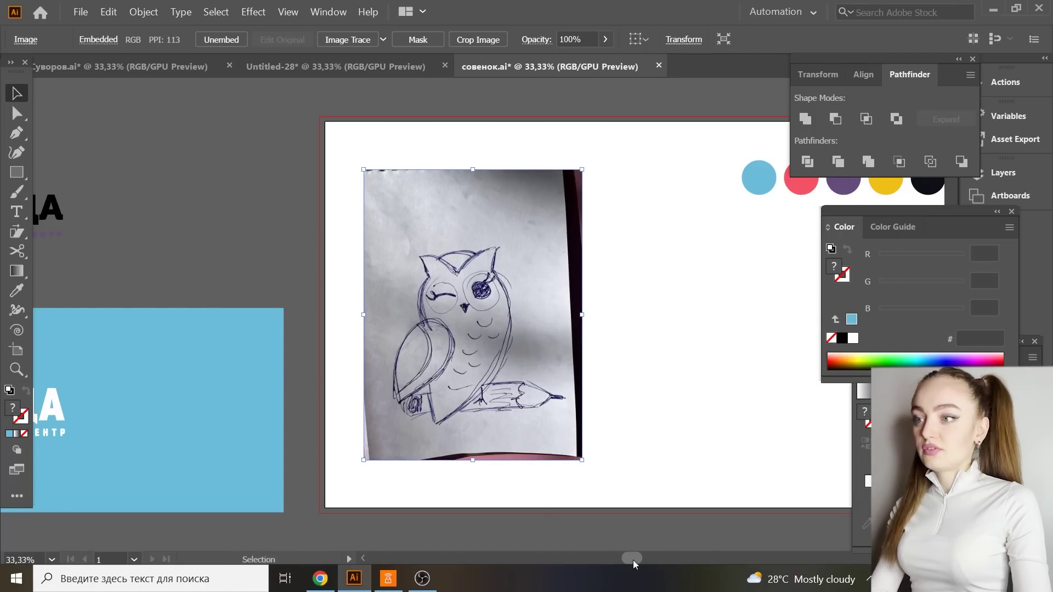
drag(633, 561, 657, 559)
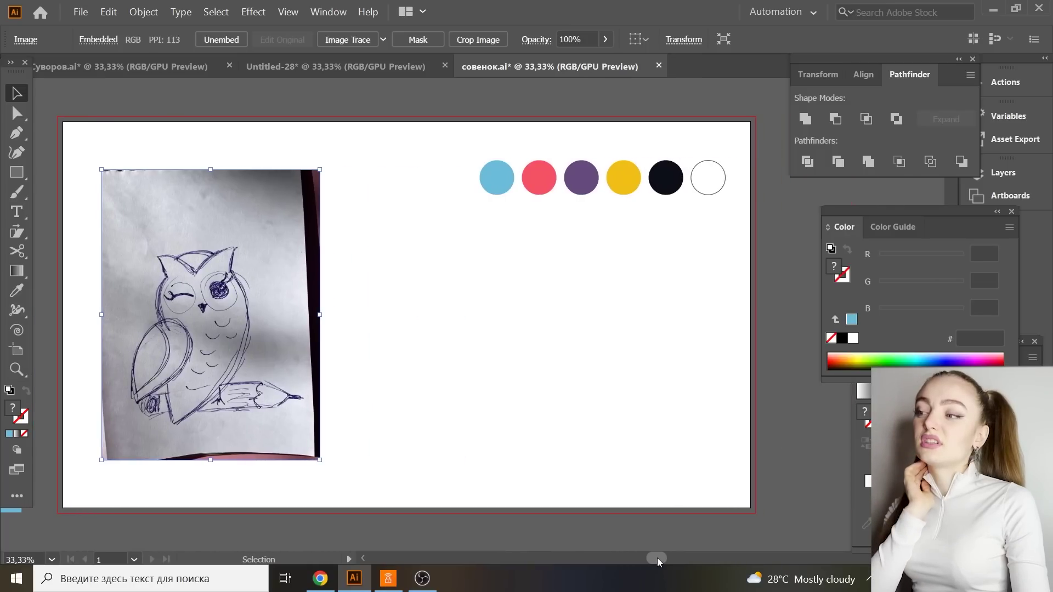
click(525, 327)
Draw ellipse circles on the eye, ending with a large circle over the dark pupil.
key(l)
drag(519, 301, 542, 322)
key(ctrl+1)
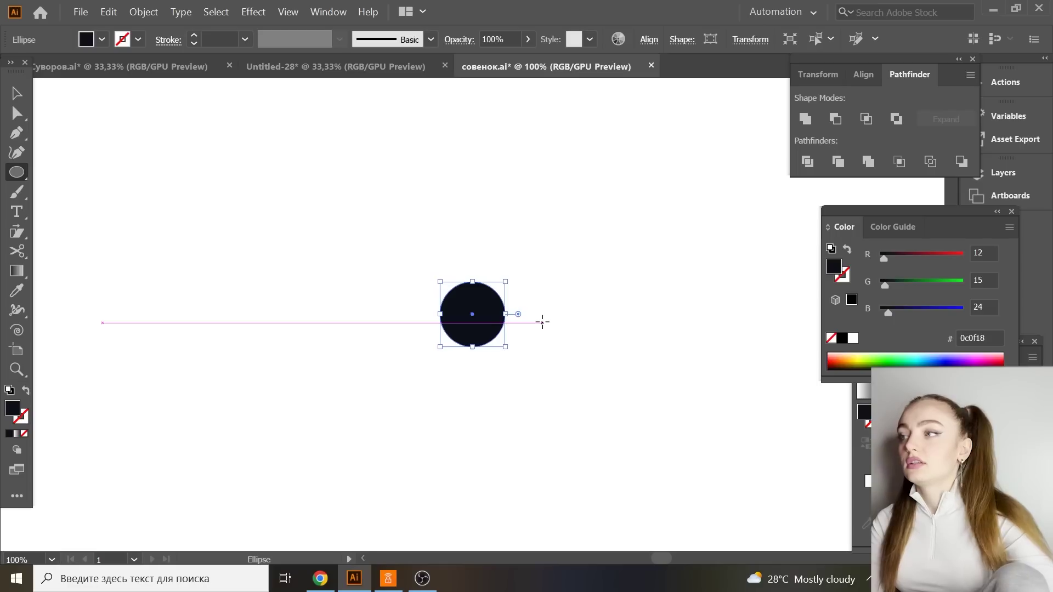
drag(132, 177, 491, 313)
click(20, 98)
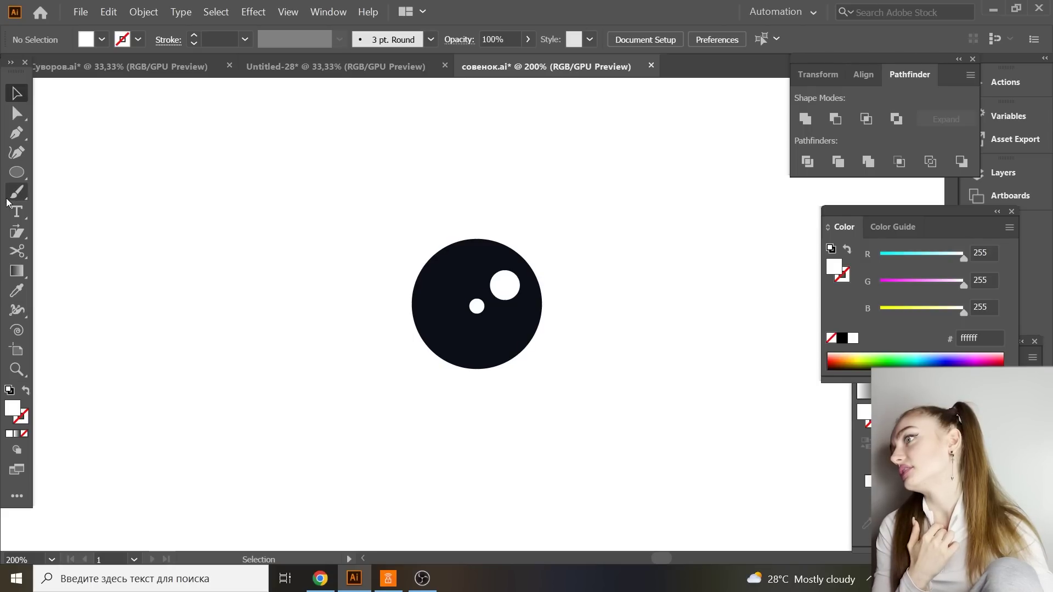
click(20, 179)
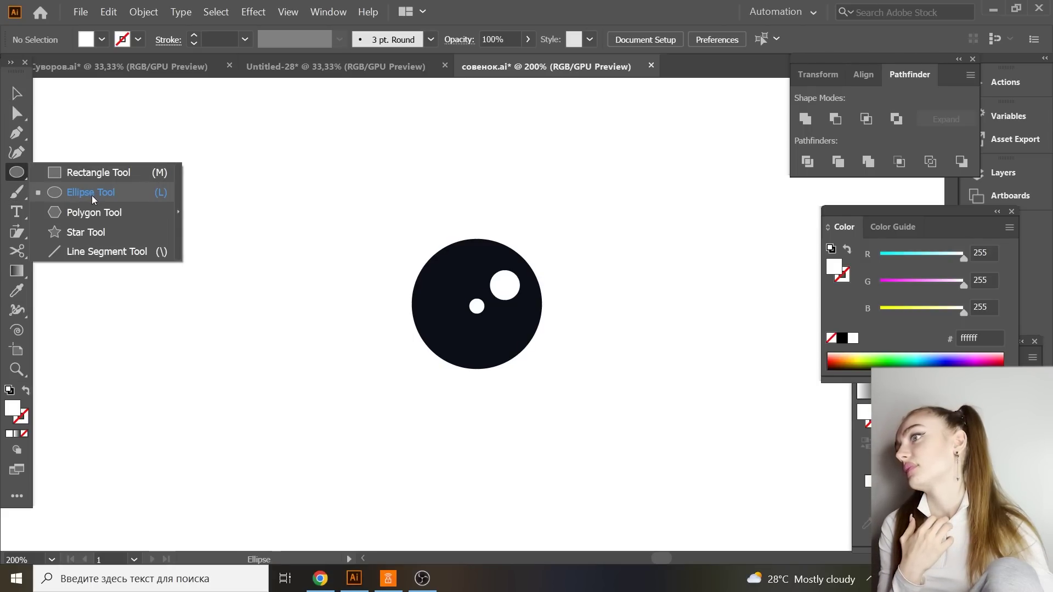
click(92, 197)
drag(395, 153, 497, 433)
Send the large new circle behind the dark eye circle.
click(16, 93)
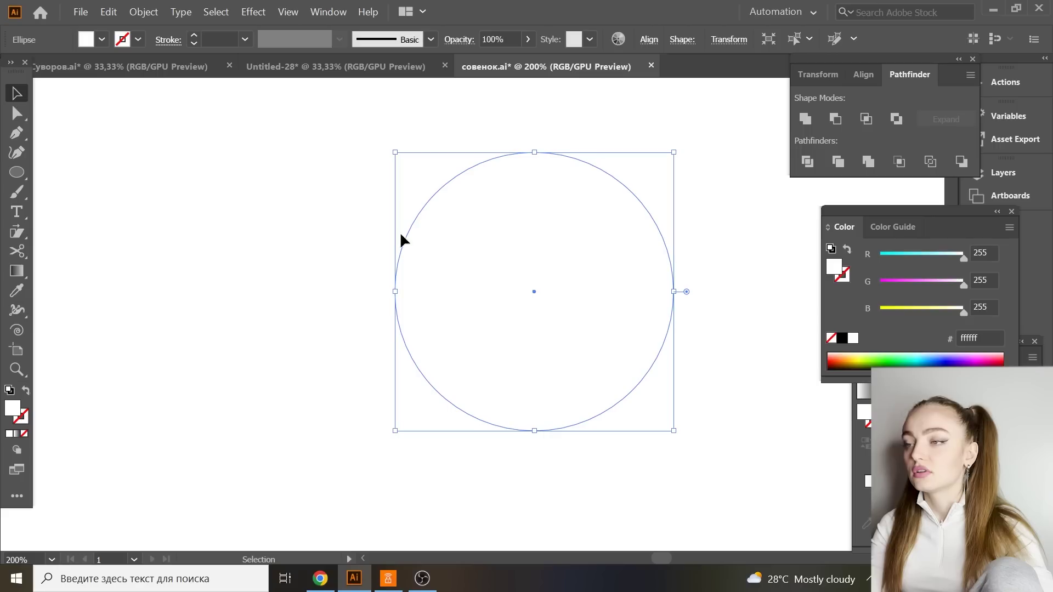
right_click(596, 284)
mouse_move(658, 481)
click(776, 521)
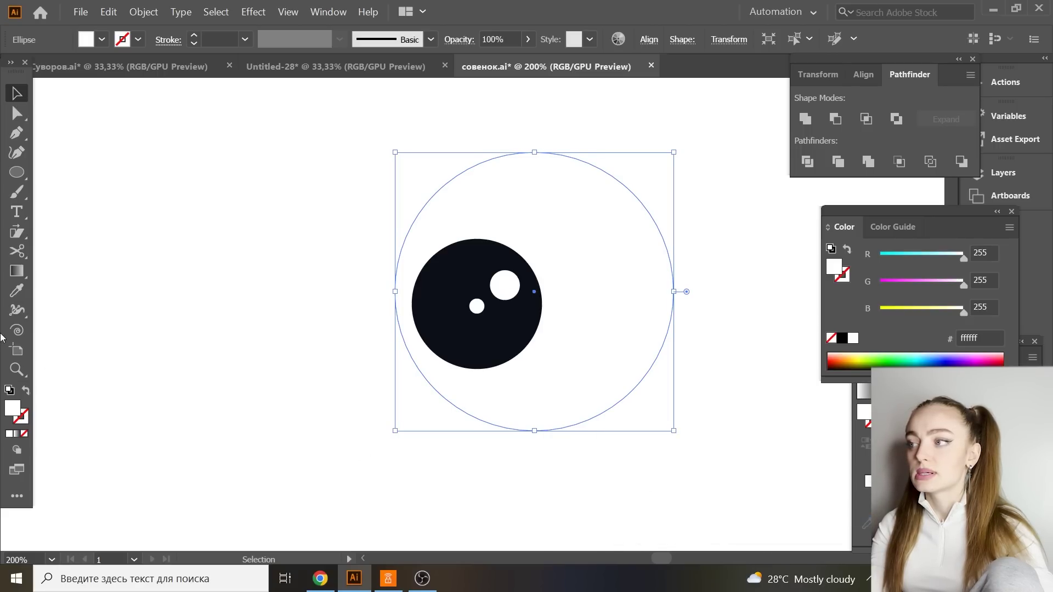
Fill the back circle with the pink swatch, then lighten it to #f97084.
click(17, 291)
key(ctrl+minus)
key(ctrl+minus)
key(ctrl+minus)
key(ctrl+minus)
key(ctrl+minus)
key(ctrl+minus)
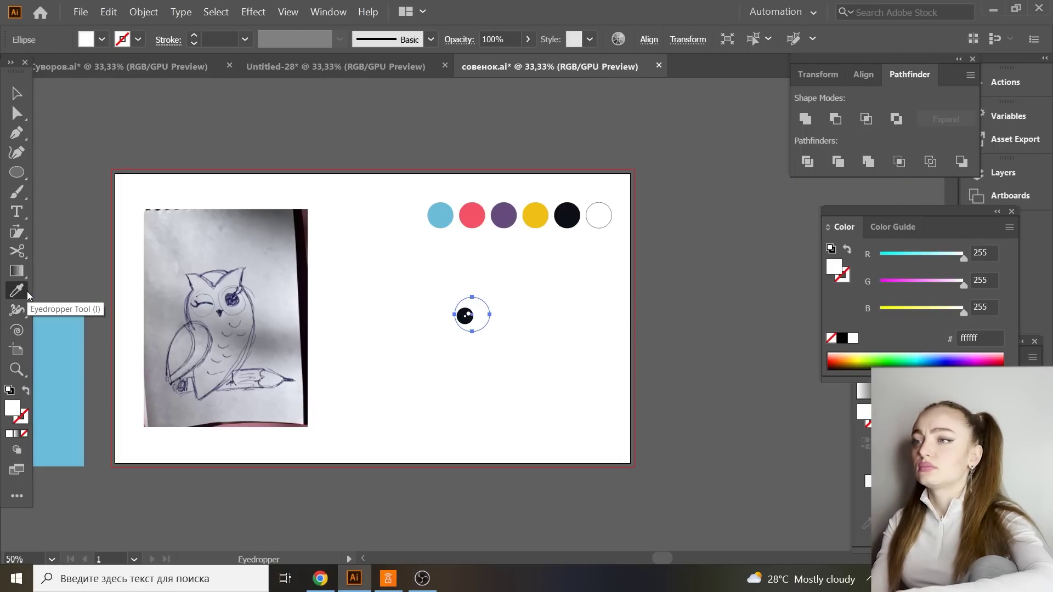
click(471, 215)
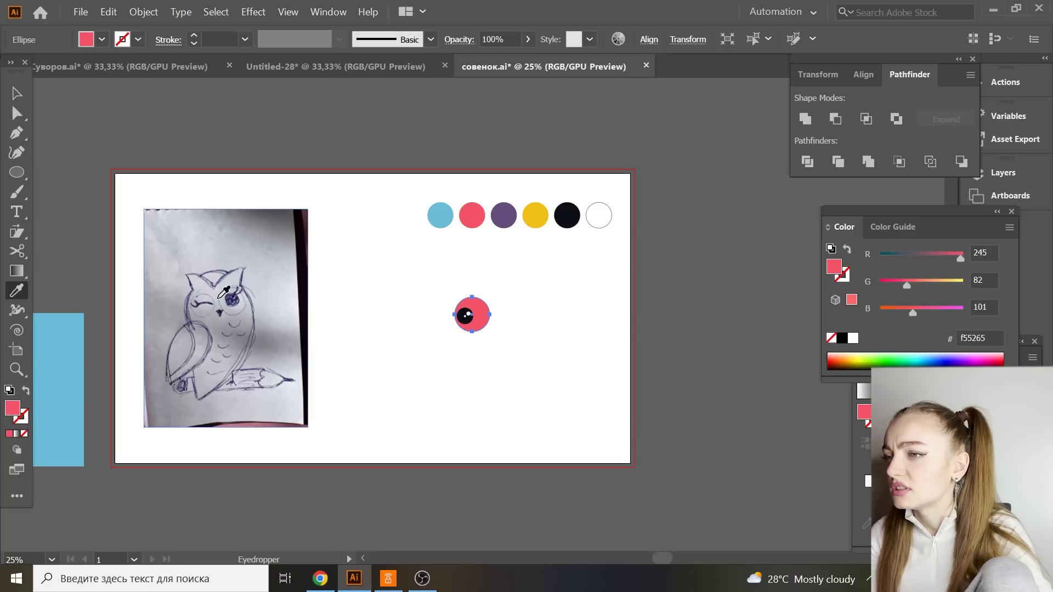
key(ctrl+plus)
key(ctrl+plus)
key(ctrl+plus)
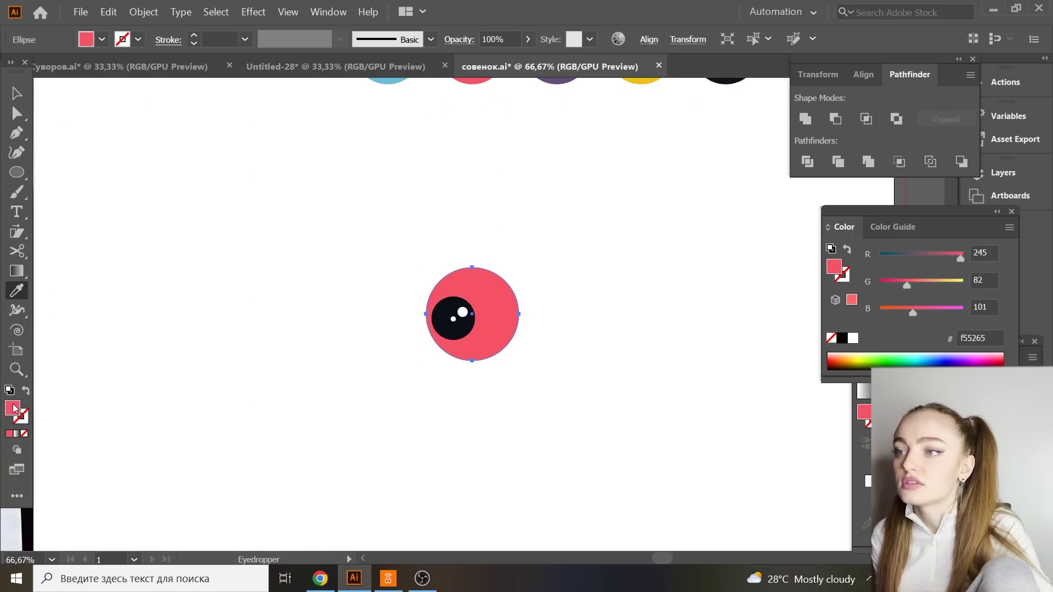
double_click(834, 267)
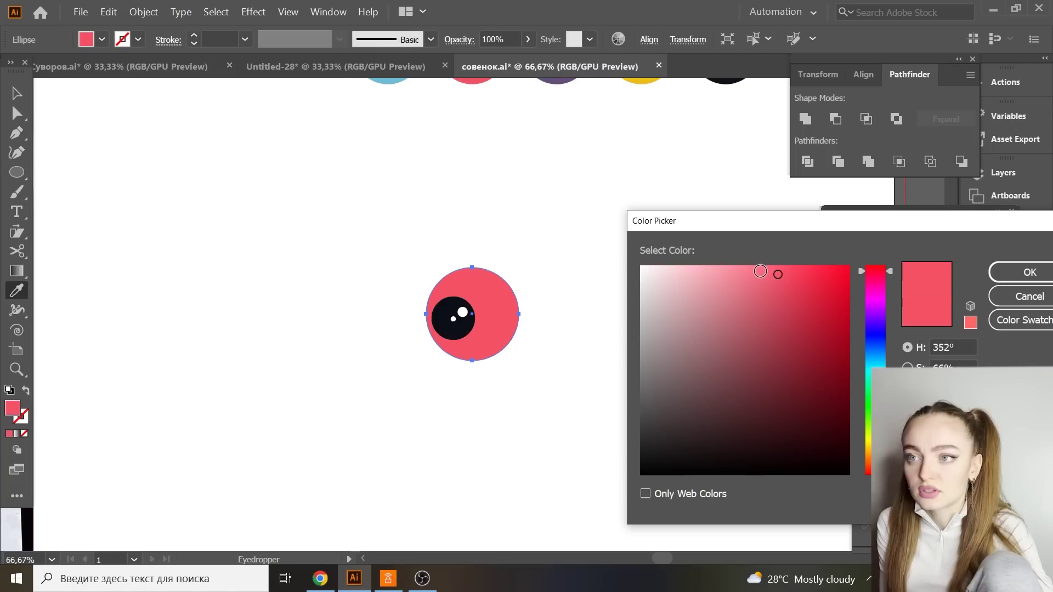
click(755, 270)
click(1030, 272)
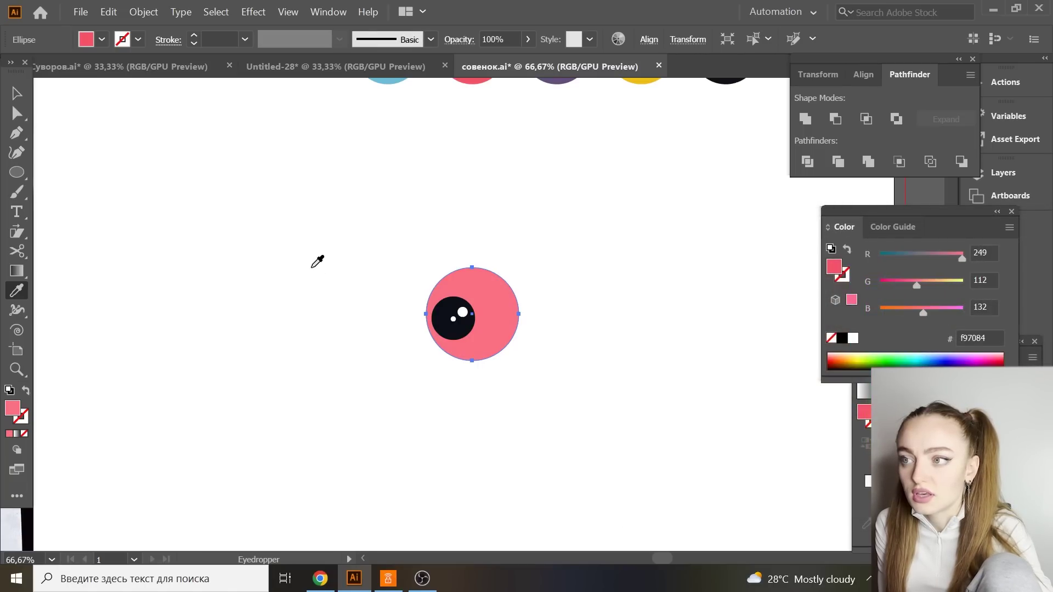
Move the pink disc left so it surrounds the pupil.
click(19, 97)
click(230, 155)
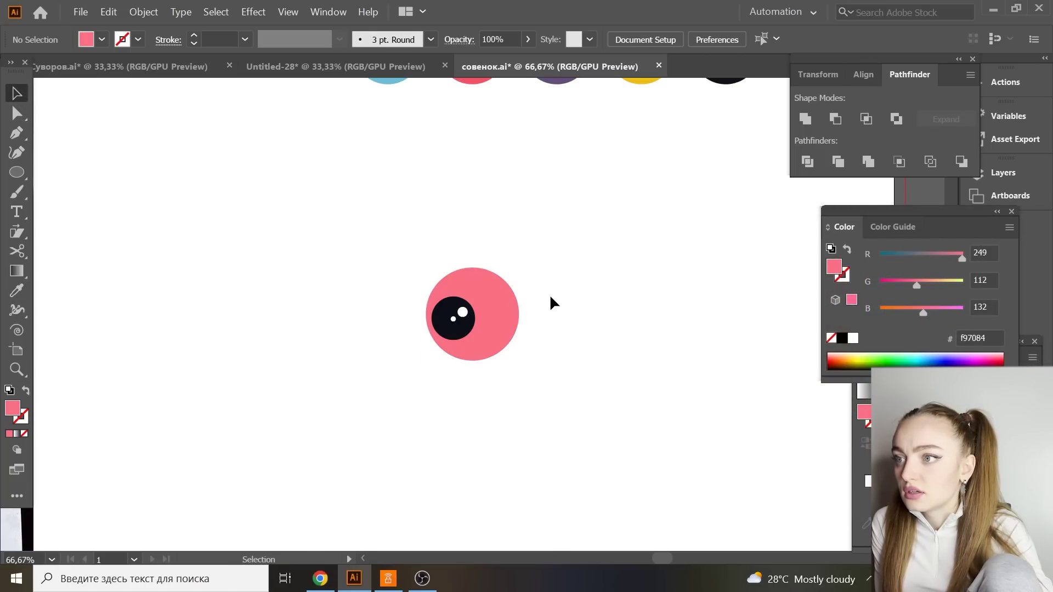
drag(490, 315, 472, 317)
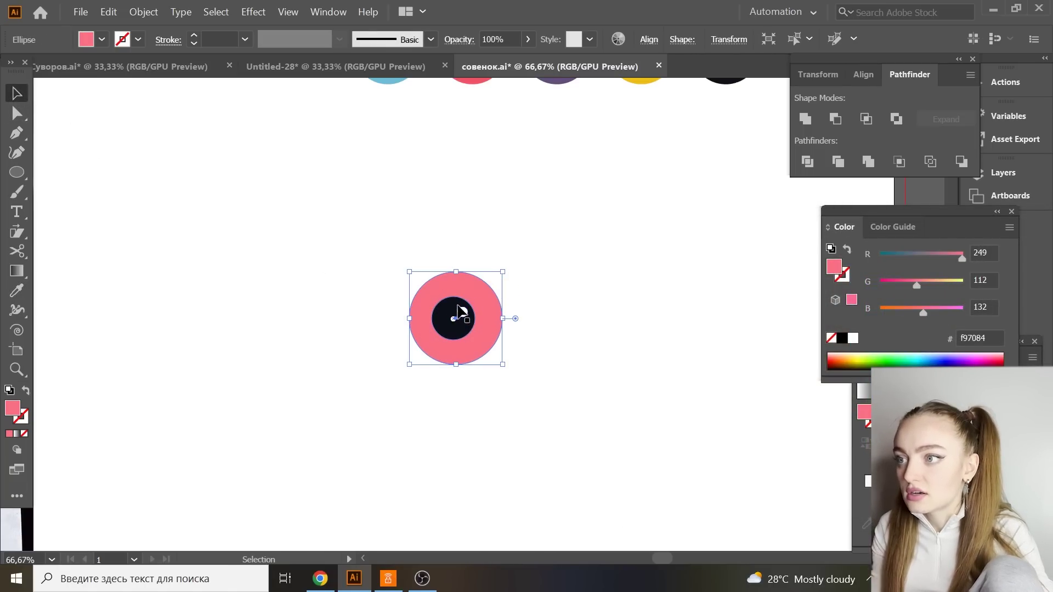
Align the pupil and pink disc on both horizontal and vertical centres.
key(ctrl+a)
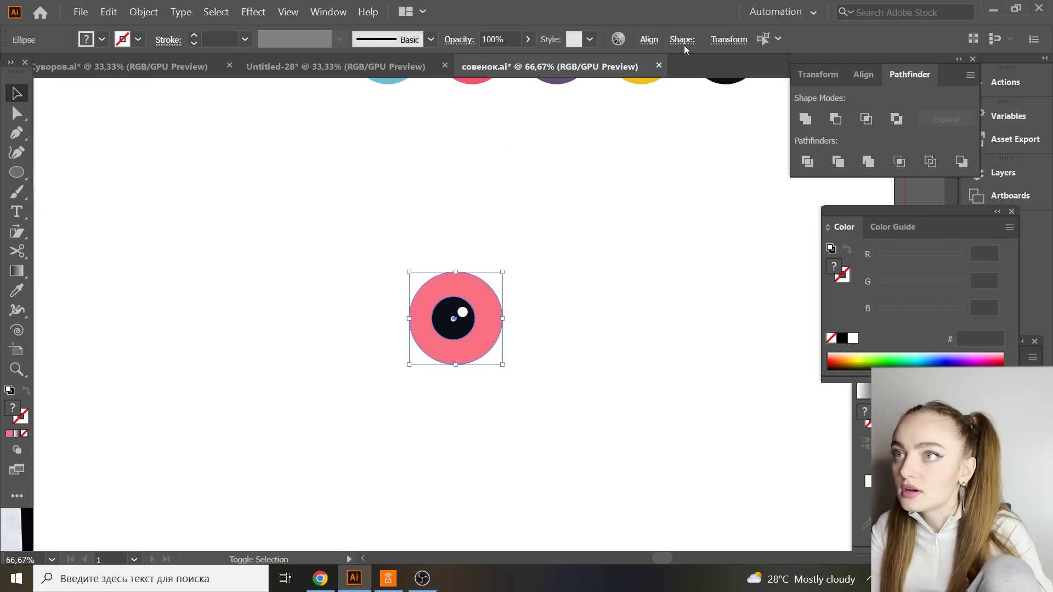
click(654, 42)
click(518, 92)
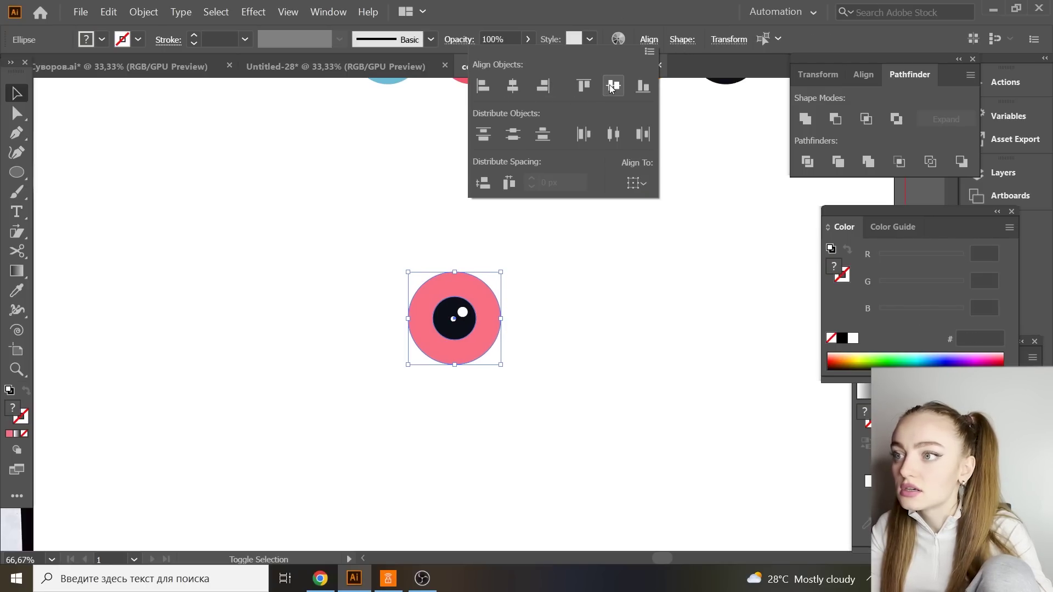
click(614, 86)
click(546, 271)
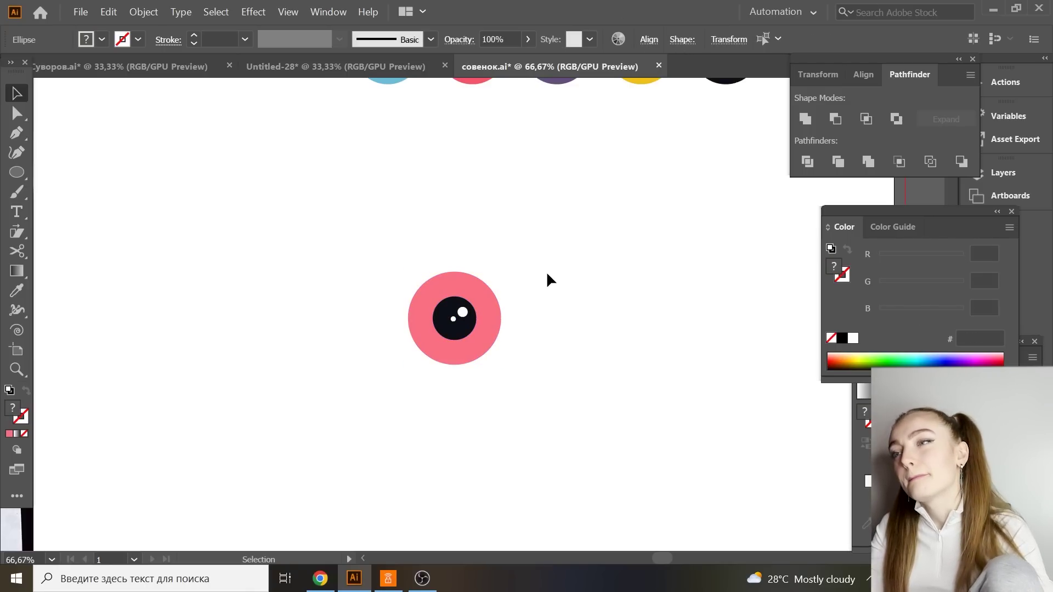
Draw a pointed pink tuft on the eye's upper right edge with the Pen tool.
key(p)
mouse_move(461, 273)
mouse_down()
mouse_move(494, 265)
mouse_move(489, 252)
mouse_move(475, 291)
mouse_up()
click(484, 259)
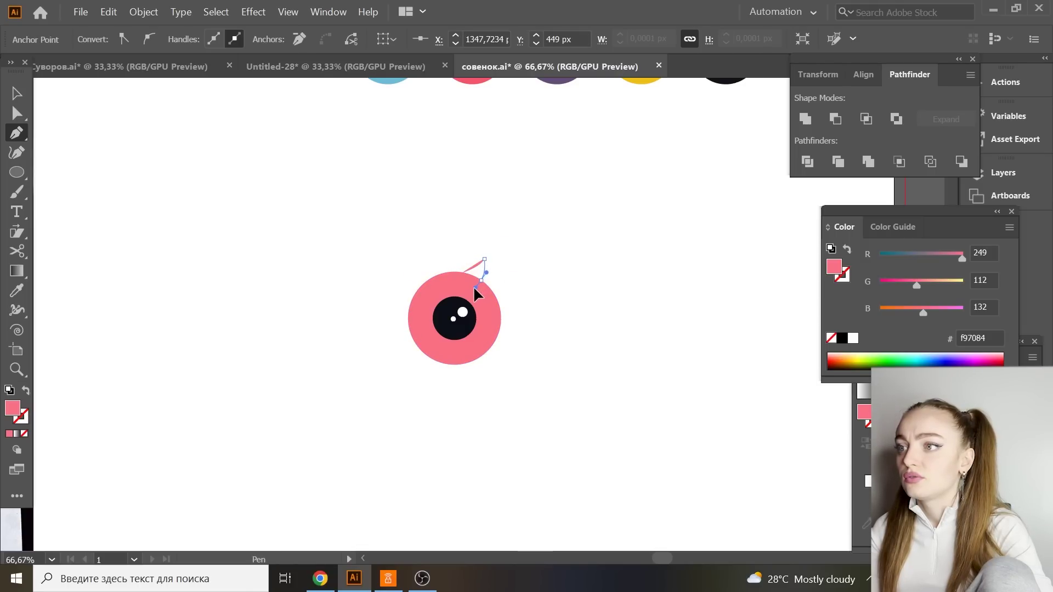
click(468, 285)
click(463, 273)
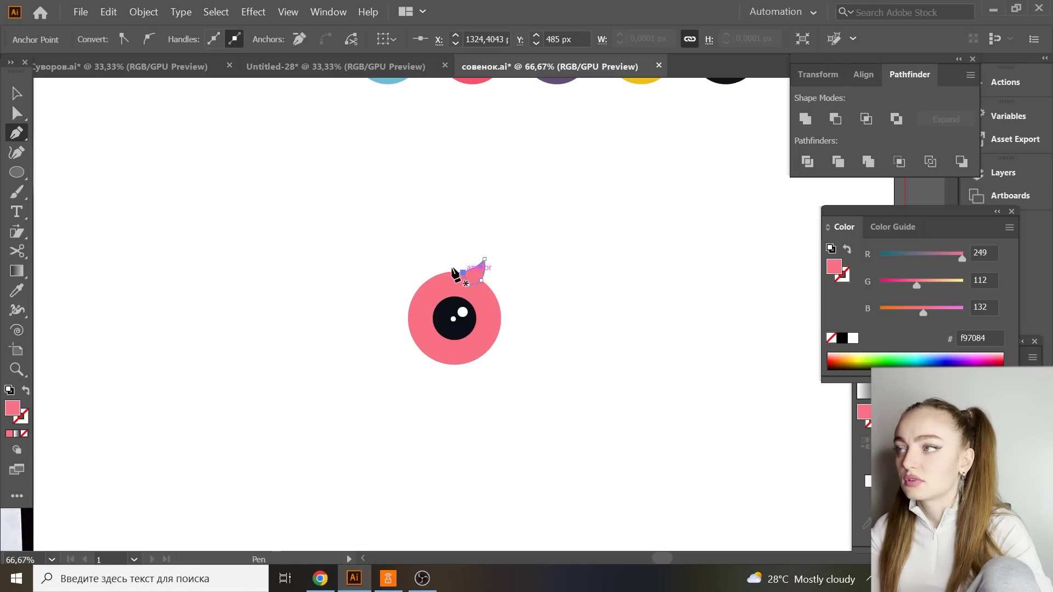
Alt-drag a copy of the tuft just below-right of it to form a second tuft.
click(16, 94)
click(449, 228)
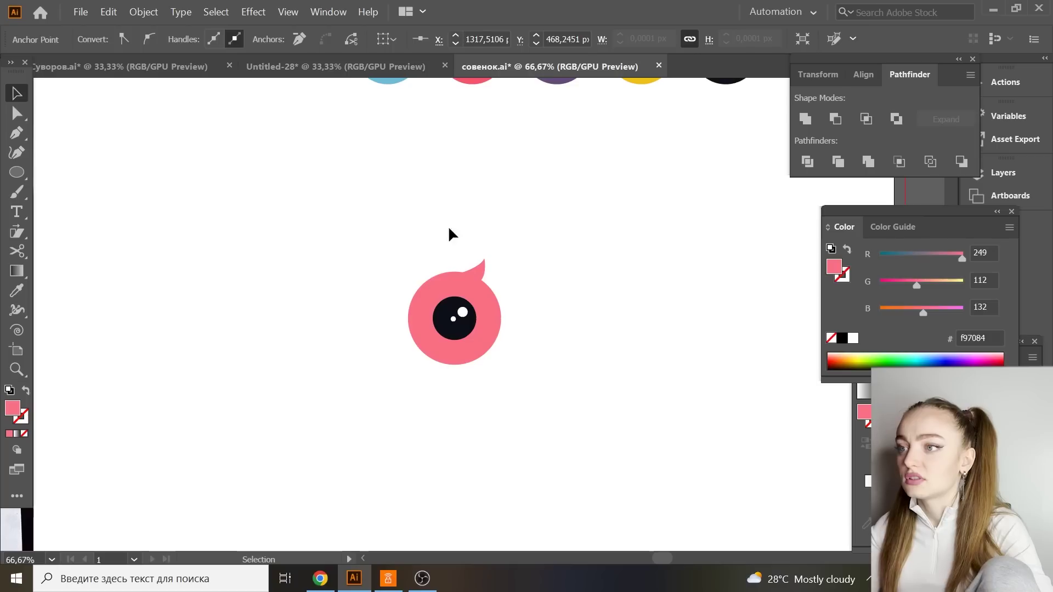
click(483, 270)
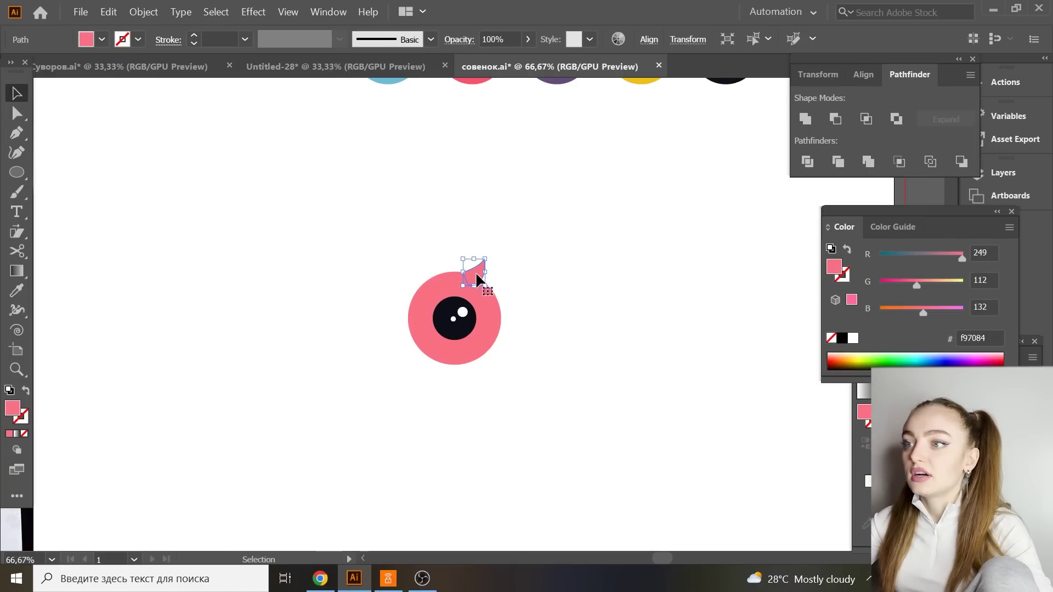
drag(476, 271, 497, 288)
click(498, 291)
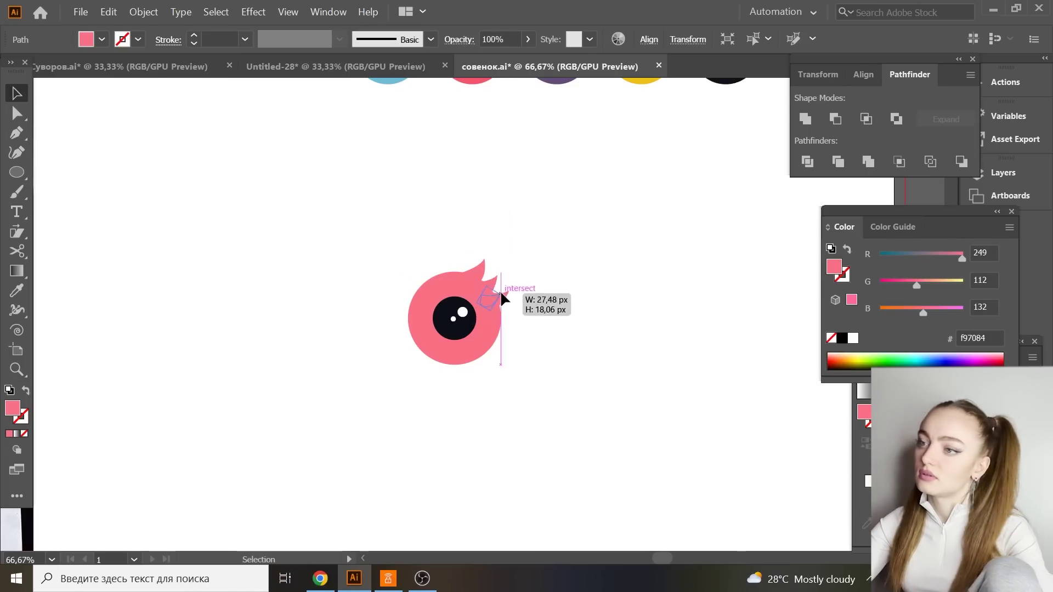
scroll(501, 296, down, 1)
key(ctrl+a)
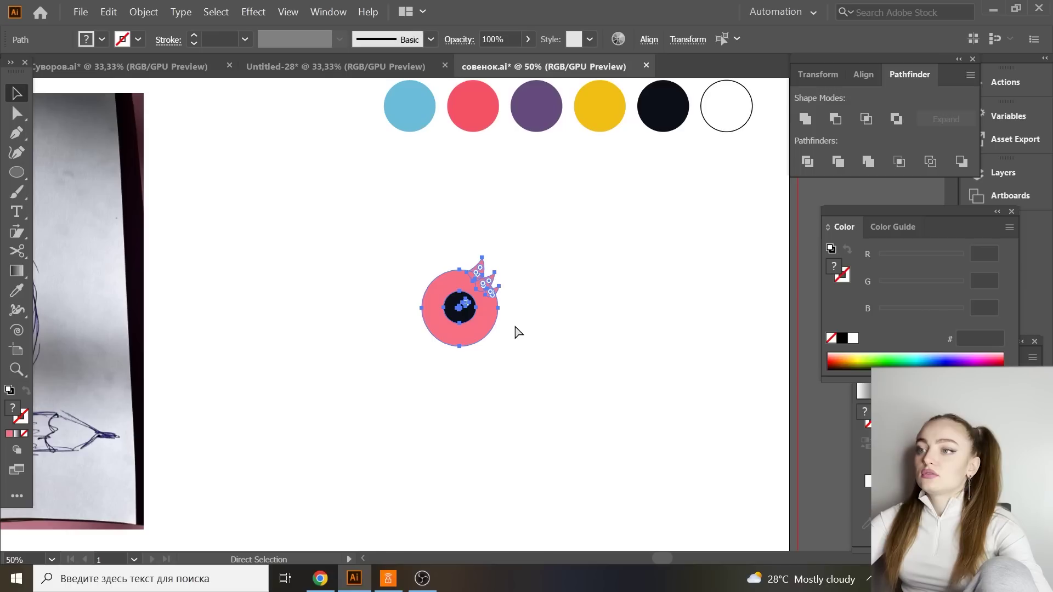
Copy the eye to its left and reflect the copy vertically.
key(v)
drag(482, 321, 380, 319)
right_click(381, 319)
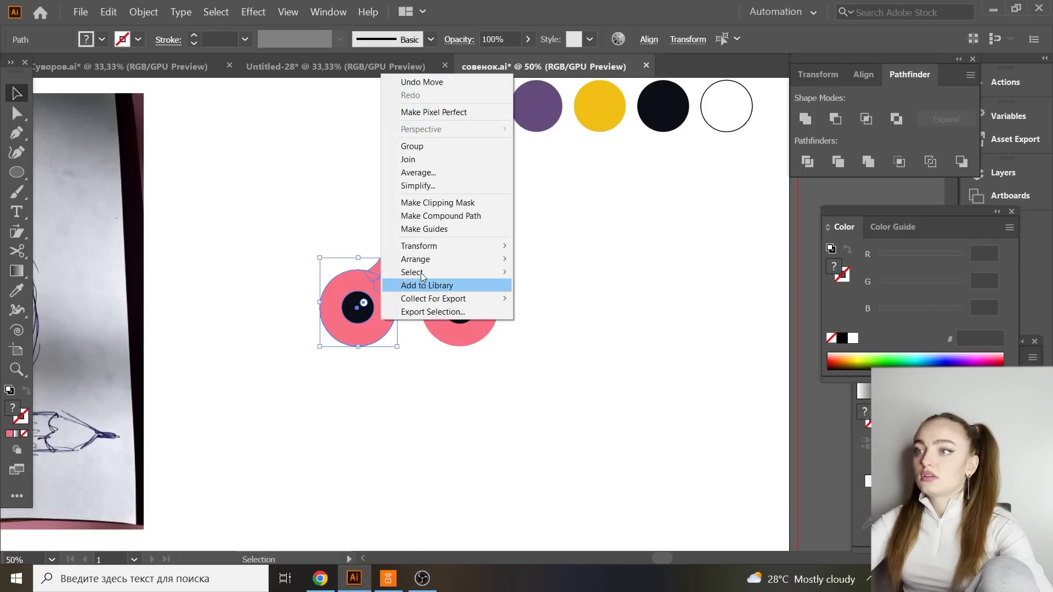
mouse_move(434, 246)
click(644, 293)
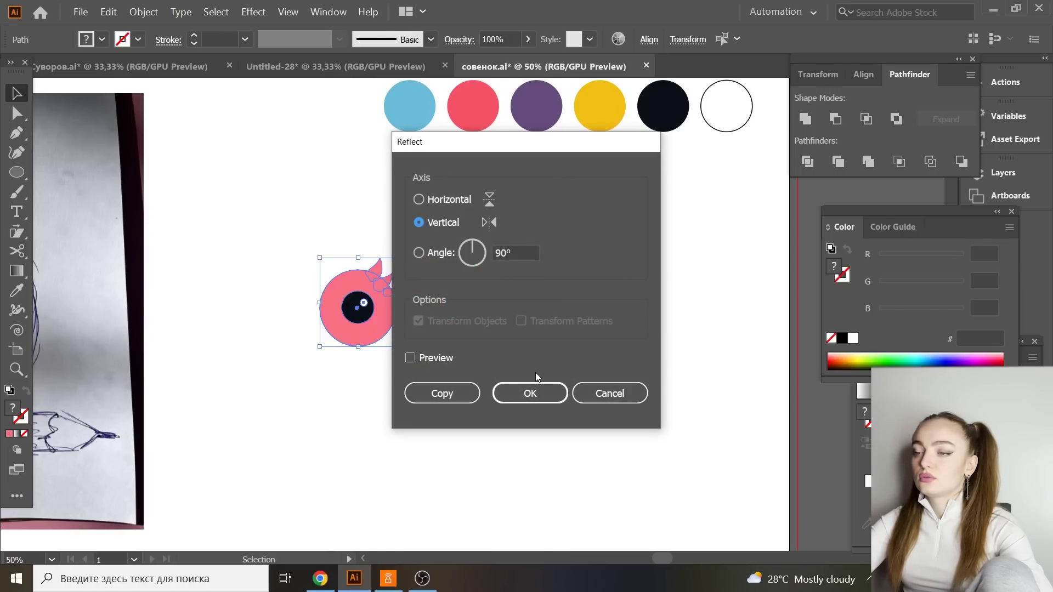
click(536, 396)
Remove the pupil and highlights from the left copy, keeping its plain pink disc.
click(570, 396)
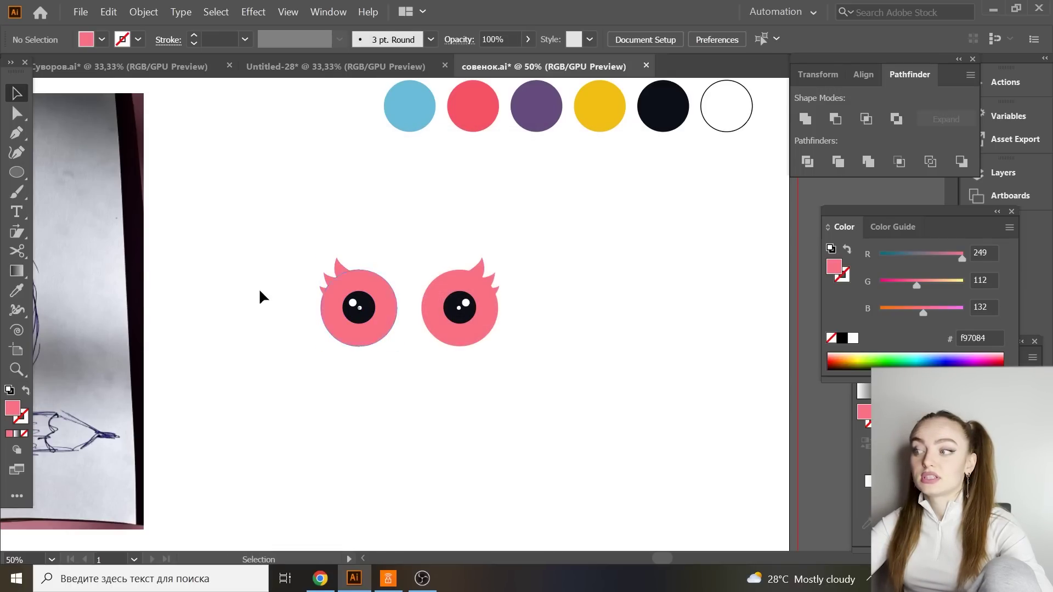
click(357, 302)
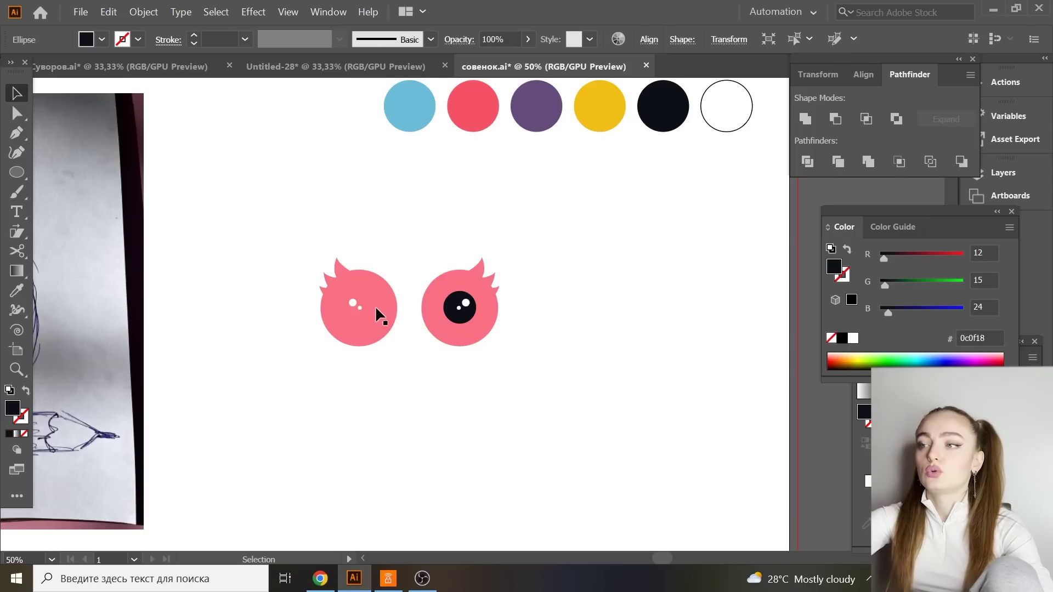
drag(375, 305, 358, 310)
click(358, 310)
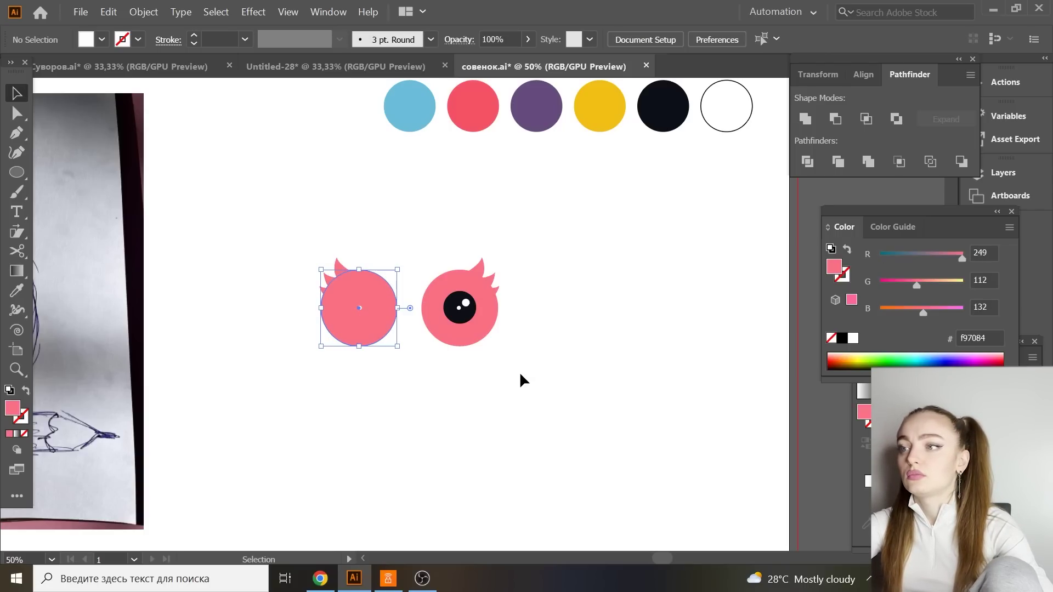
key(Delete)
key(ctrl+z)
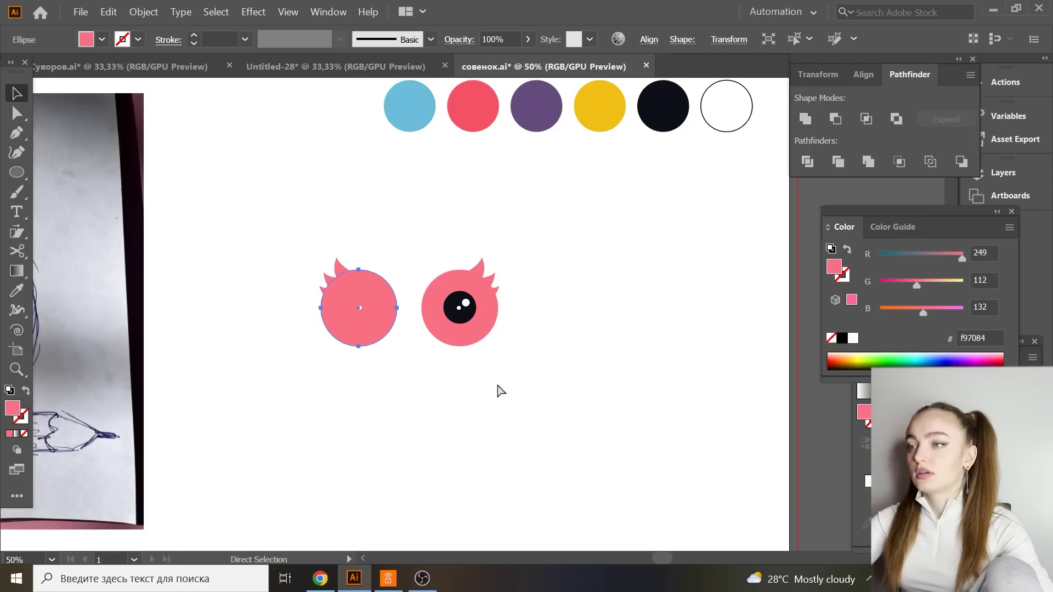
click(496, 391)
click(361, 305)
click(542, 378)
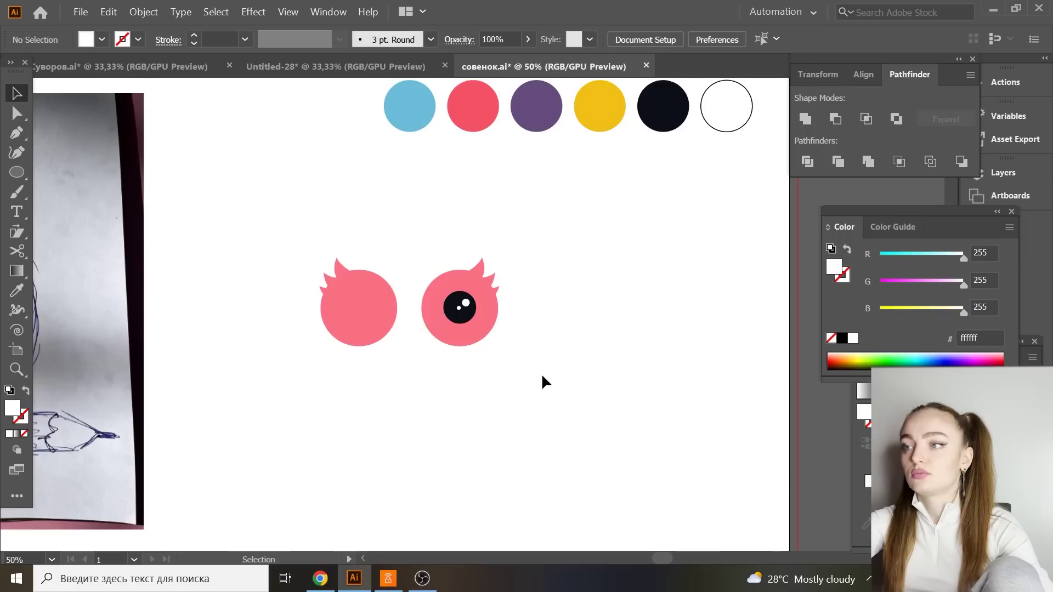
Draw a small triangle with the Star tool and give it the black swatch fill.
click(17, 173)
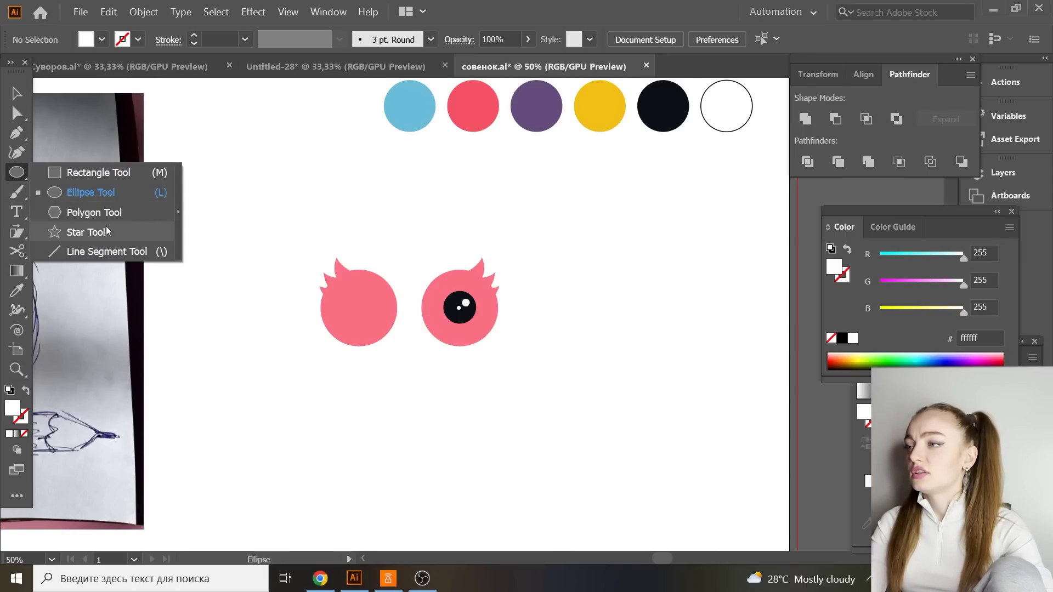
click(86, 232)
drag(207, 218, 193, 235)
click(17, 95)
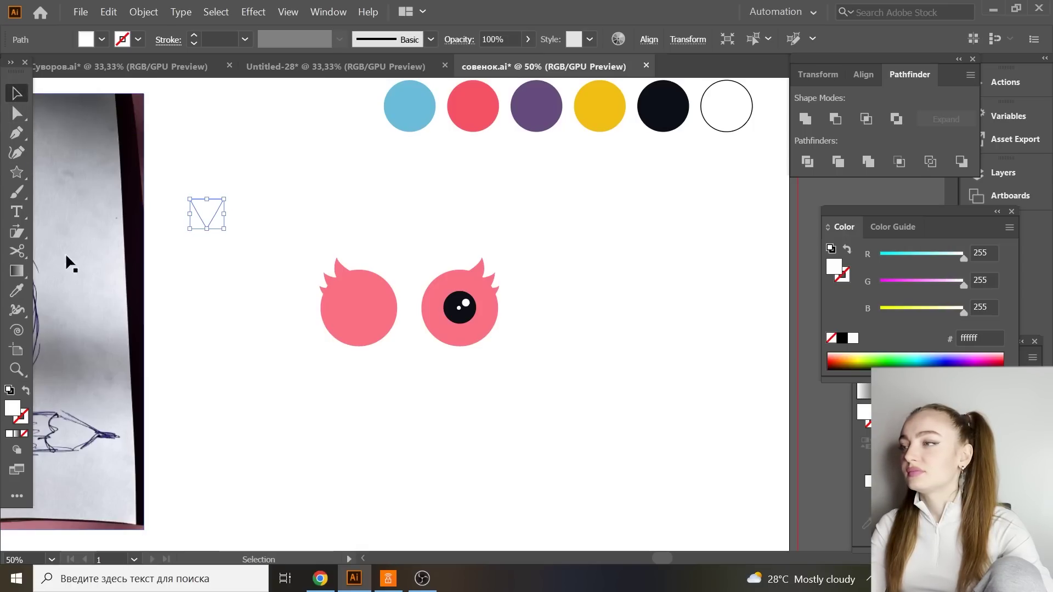
click(16, 291)
click(661, 112)
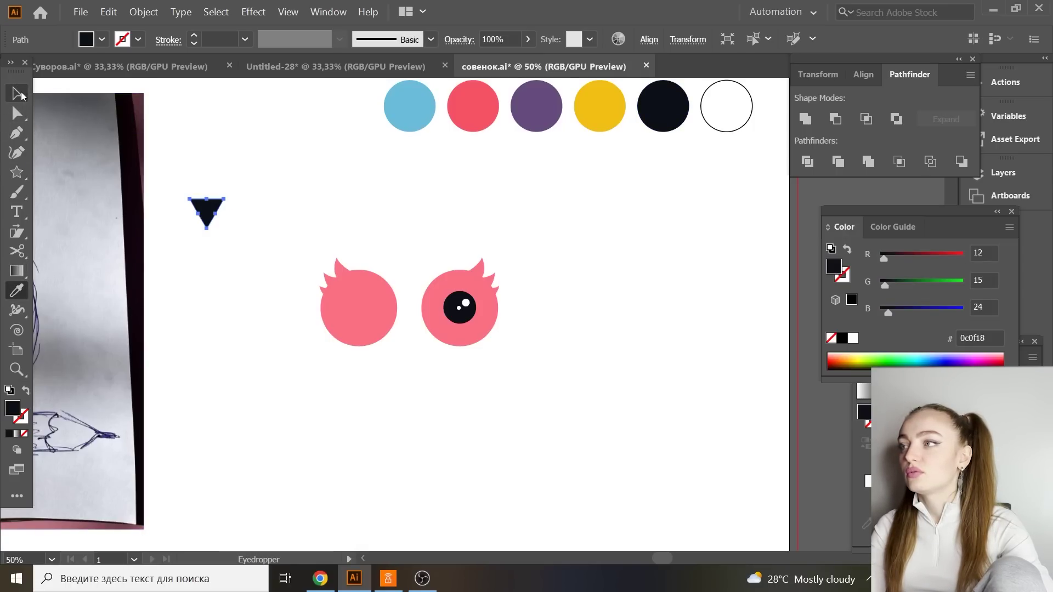
Narrow and shorten the triangle, then move it up between the eyes as a beak.
click(17, 95)
drag(228, 217, 410, 342)
click(224, 218)
click(483, 361)
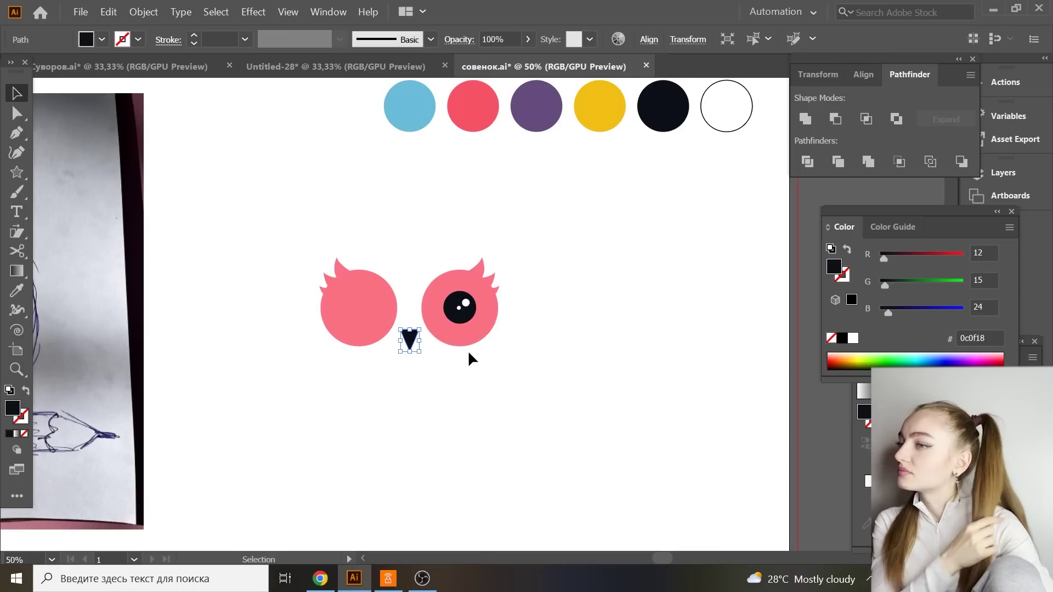
click(468, 357)
drag(414, 346, 416, 330)
Draw a short line across the left pink eye and bend it into an upward arc.
key(p)
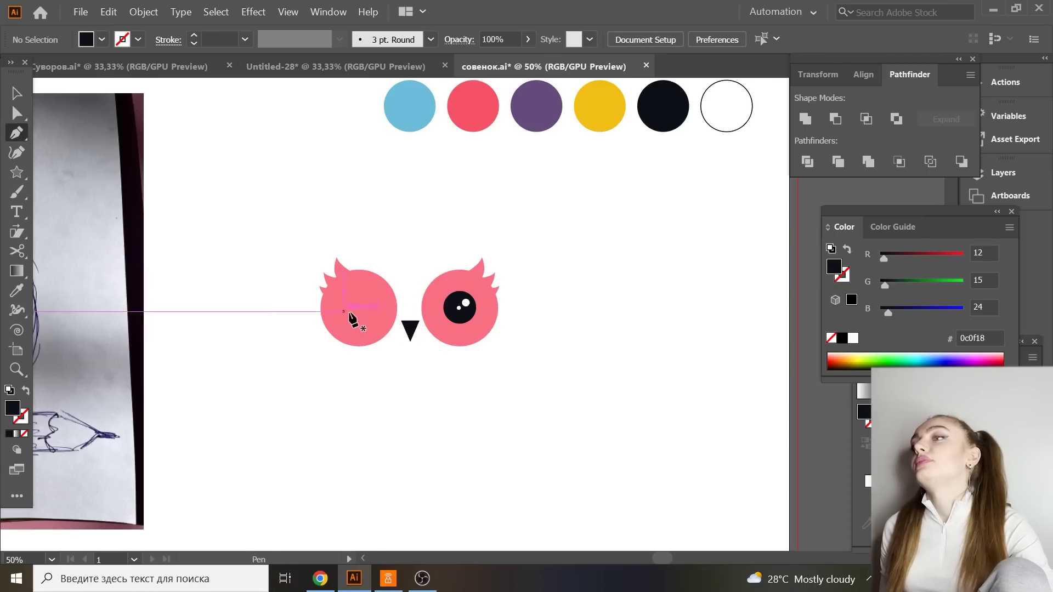
click(374, 311)
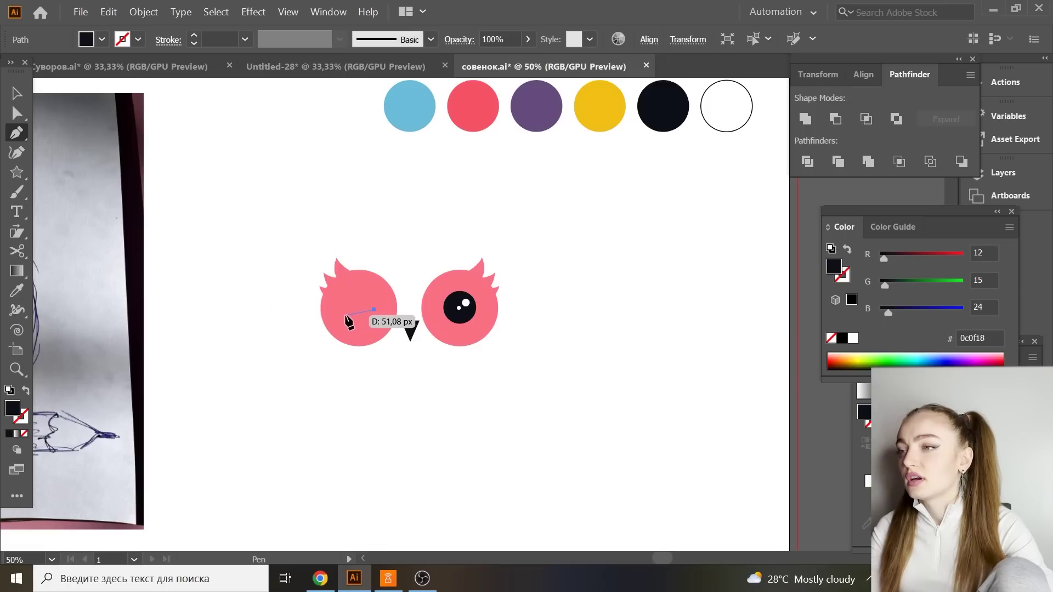
click(344, 310)
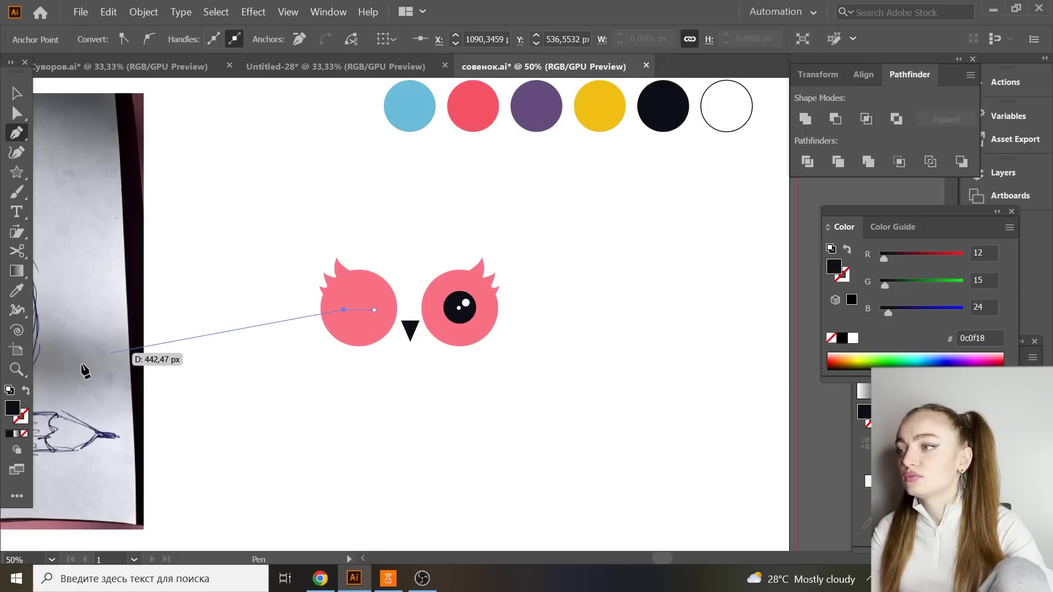
click(26, 390)
click(24, 144)
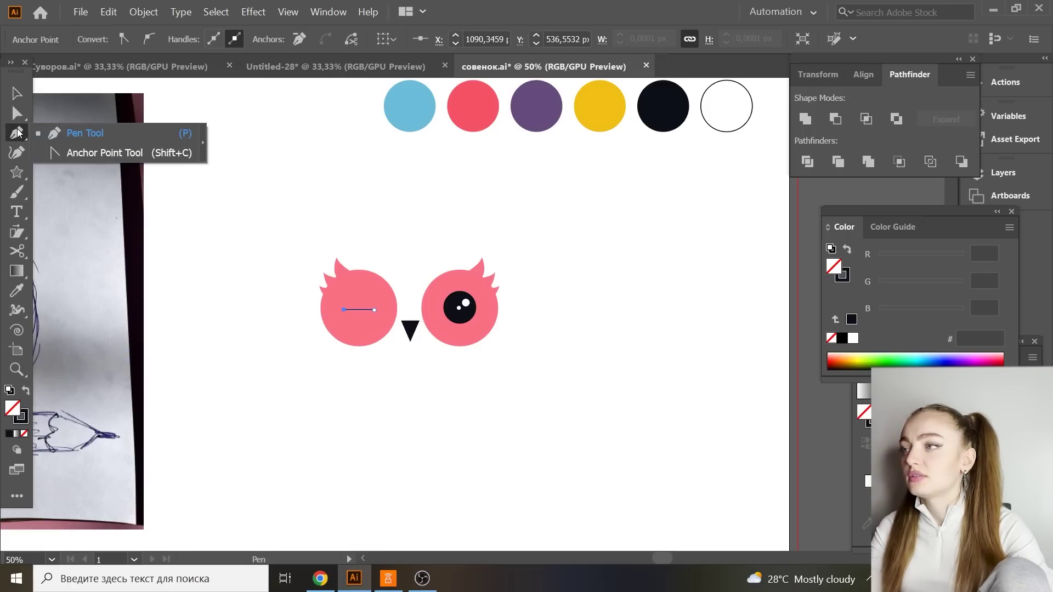
click(83, 151)
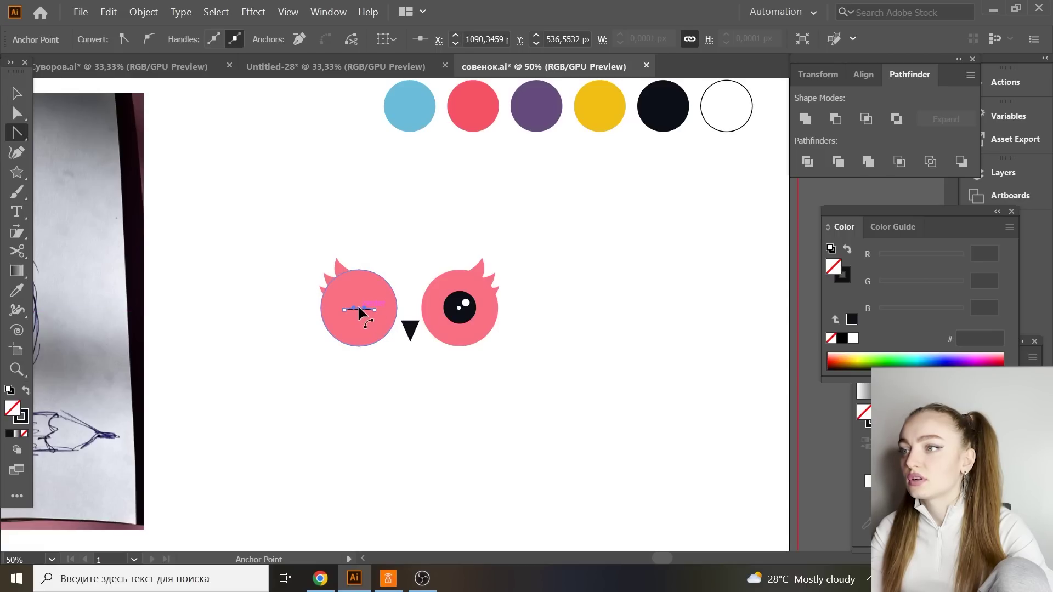
drag(359, 311, 359, 309)
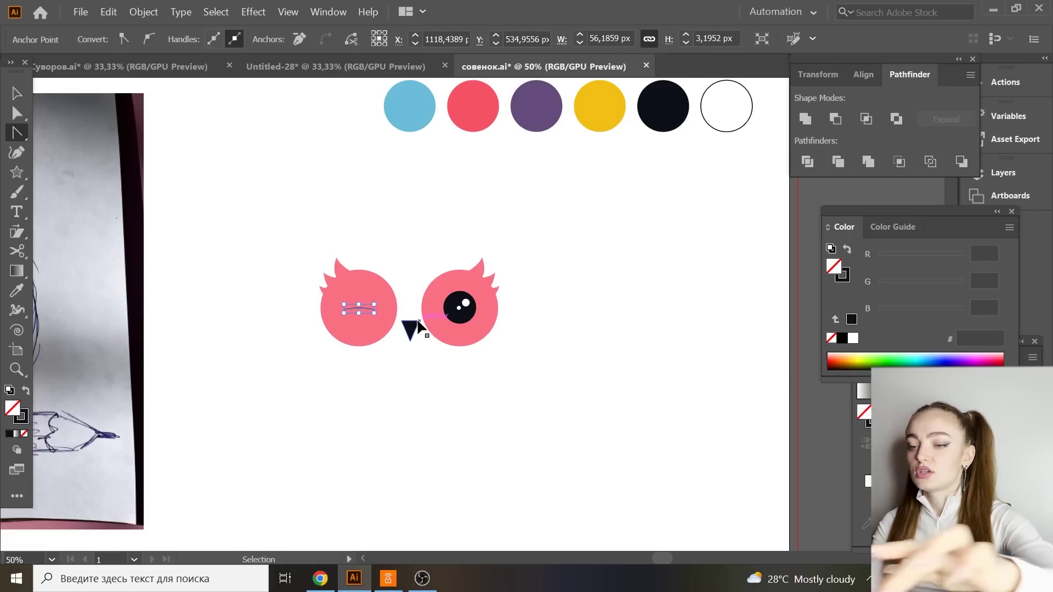
key(ctrl+plus)
key(ctrl+plus)
key(ctrl+plus)
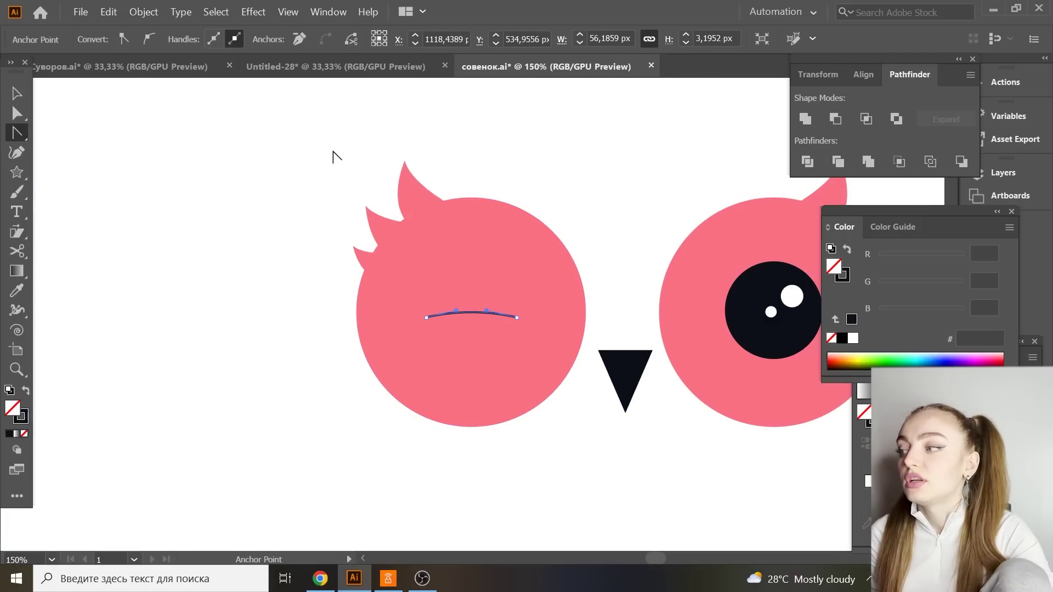
drag(474, 318, 446, 299)
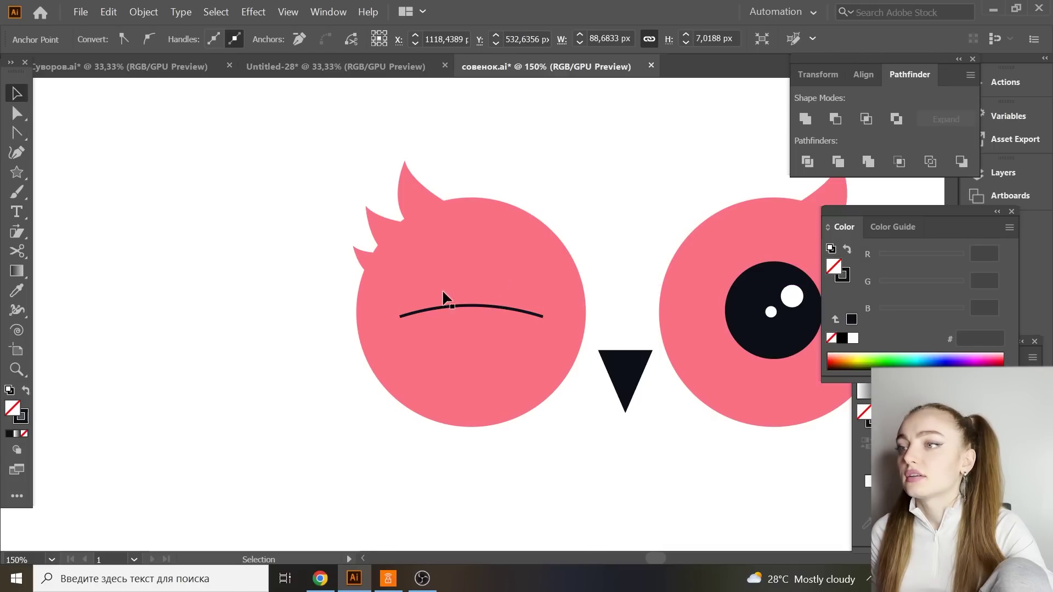
Give the arc an elliptical tapered width profile and a 7 pt stroke.
key(v)
click(482, 308)
click(482, 303)
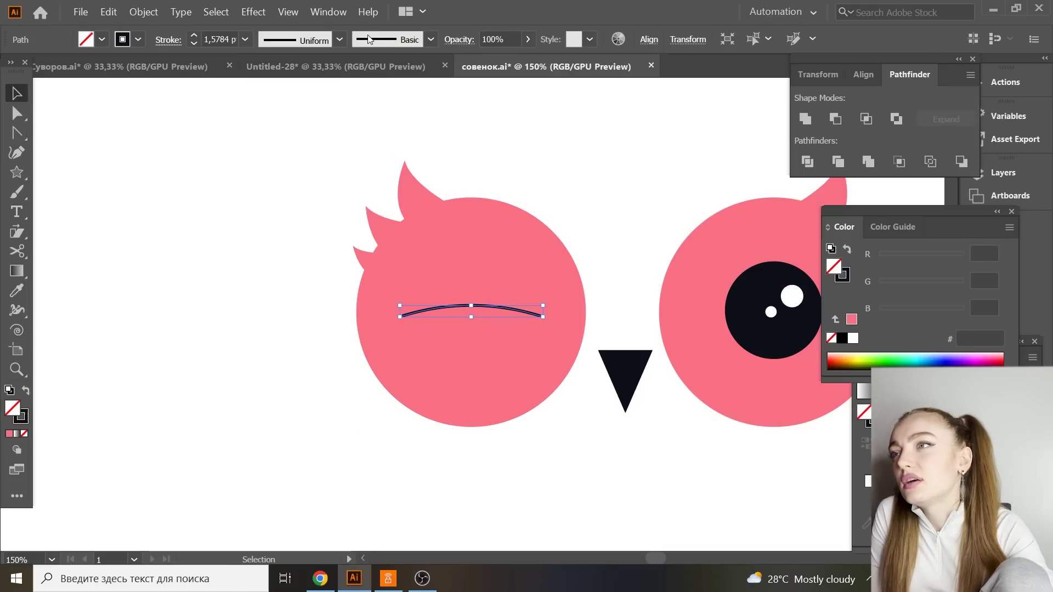
click(340, 39)
click(304, 91)
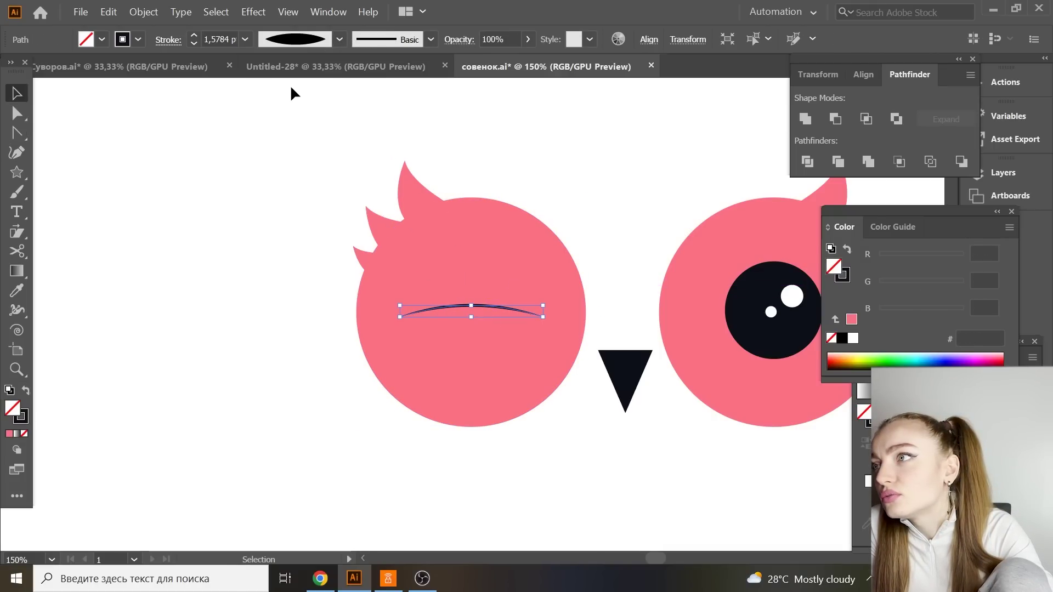
click(245, 39)
click(284, 210)
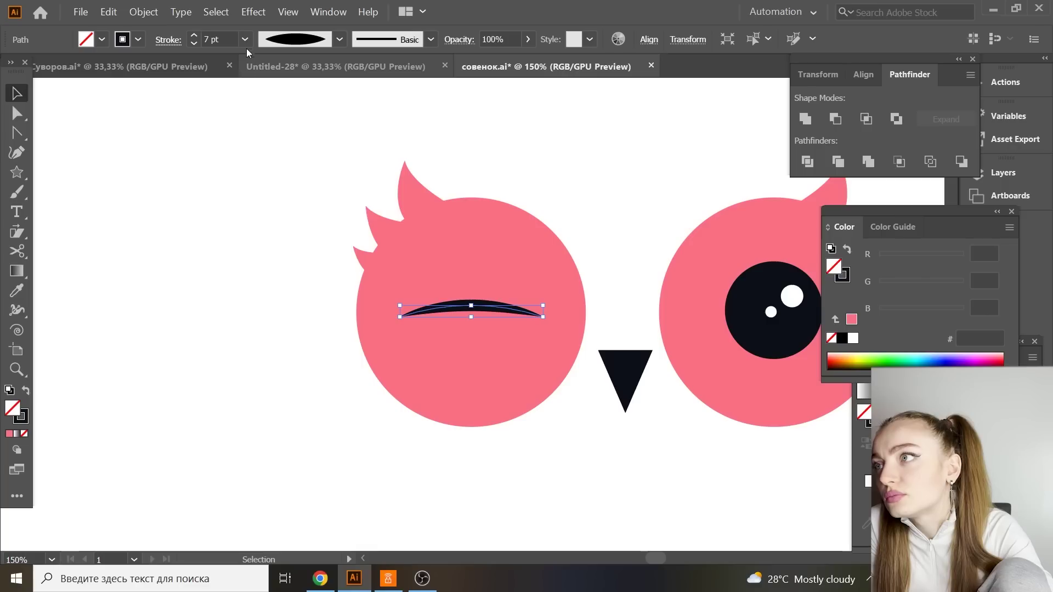
click(346, 129)
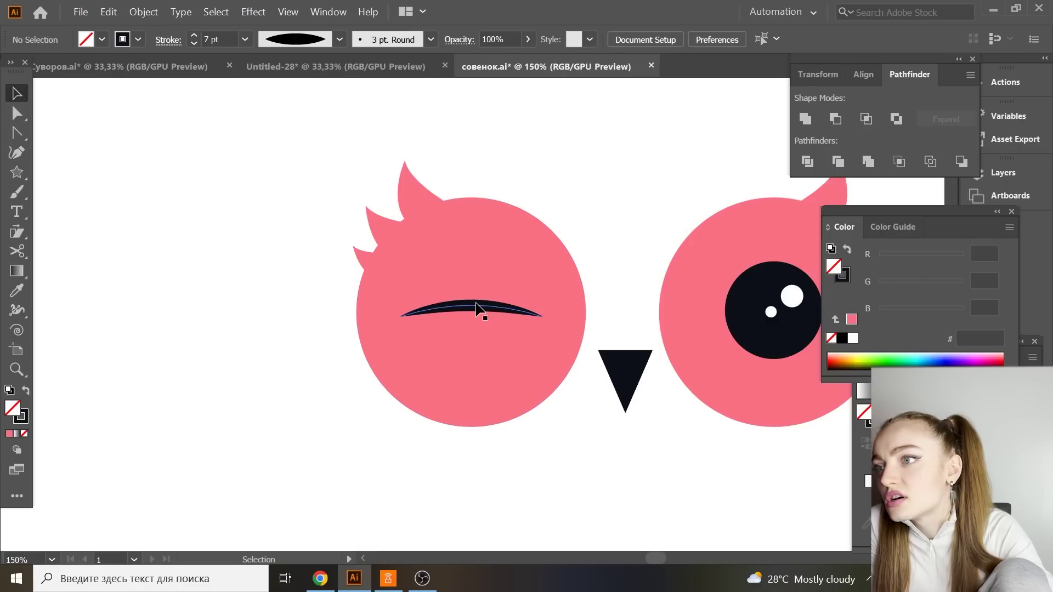
click(20, 135)
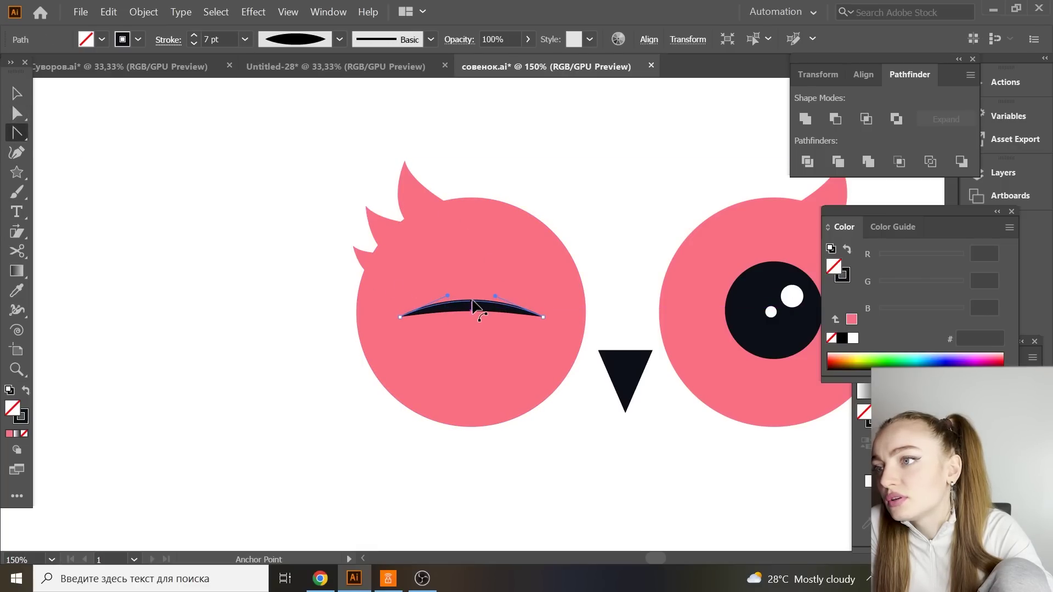
click(264, 240)
Draw a dark zigzag eyelash shape at the arc's left end.
key(v)
click(18, 136)
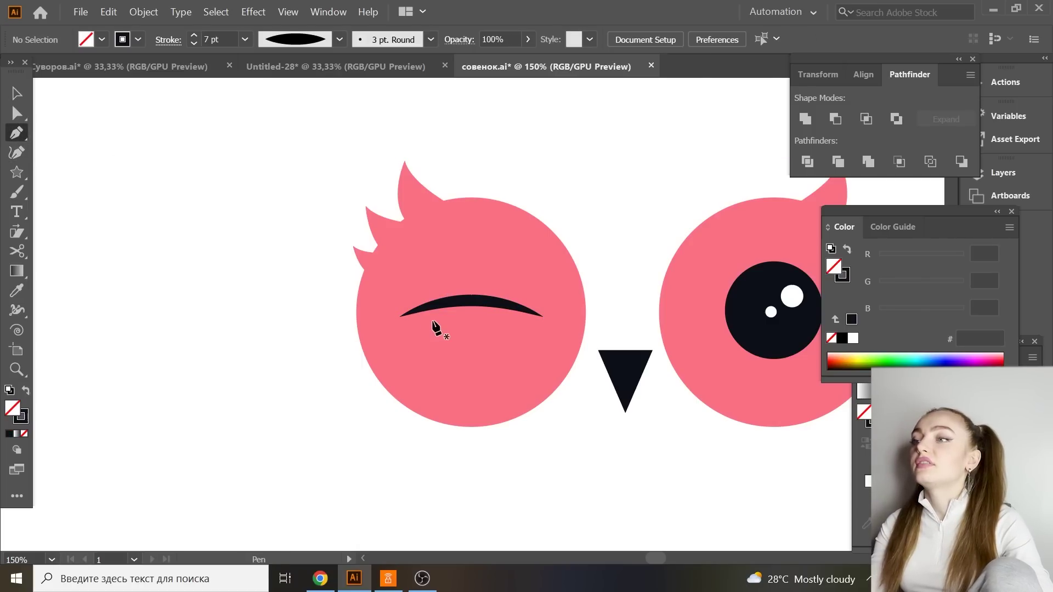
drag(405, 316, 426, 270)
click(433, 296)
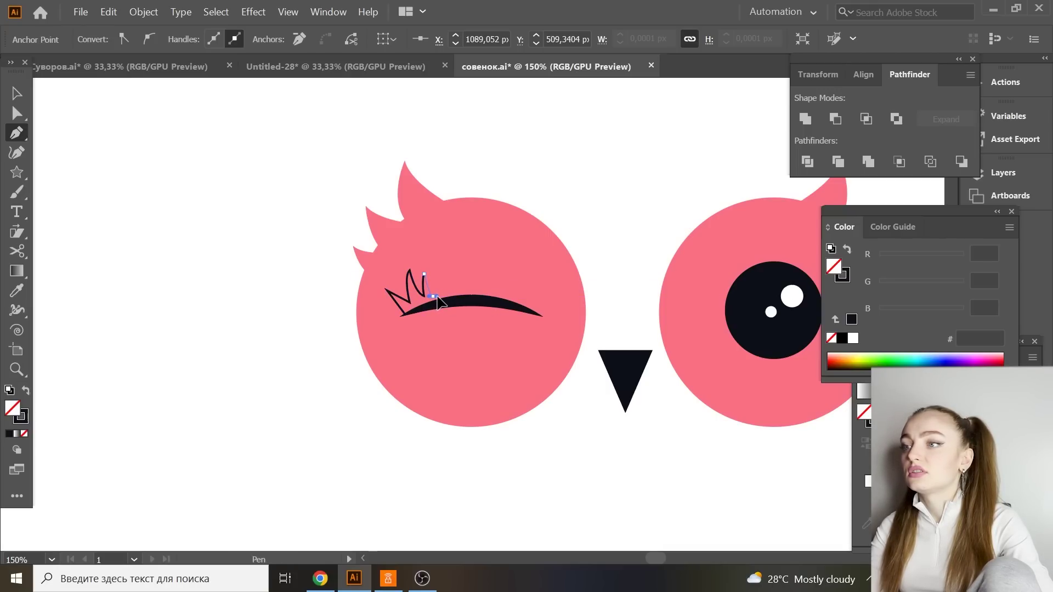
click(404, 314)
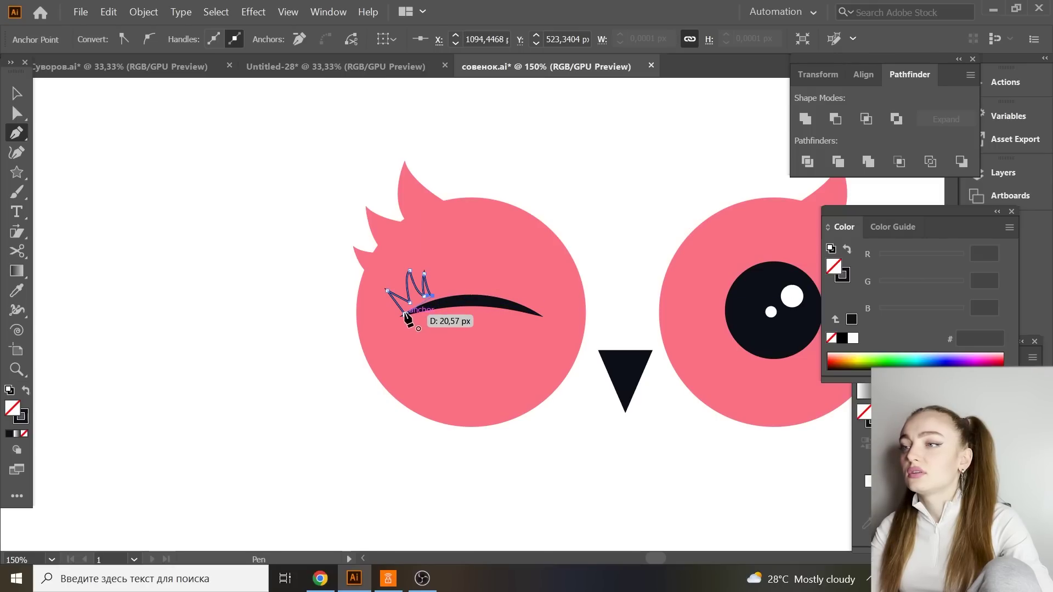
click(25, 390)
click(17, 94)
click(384, 258)
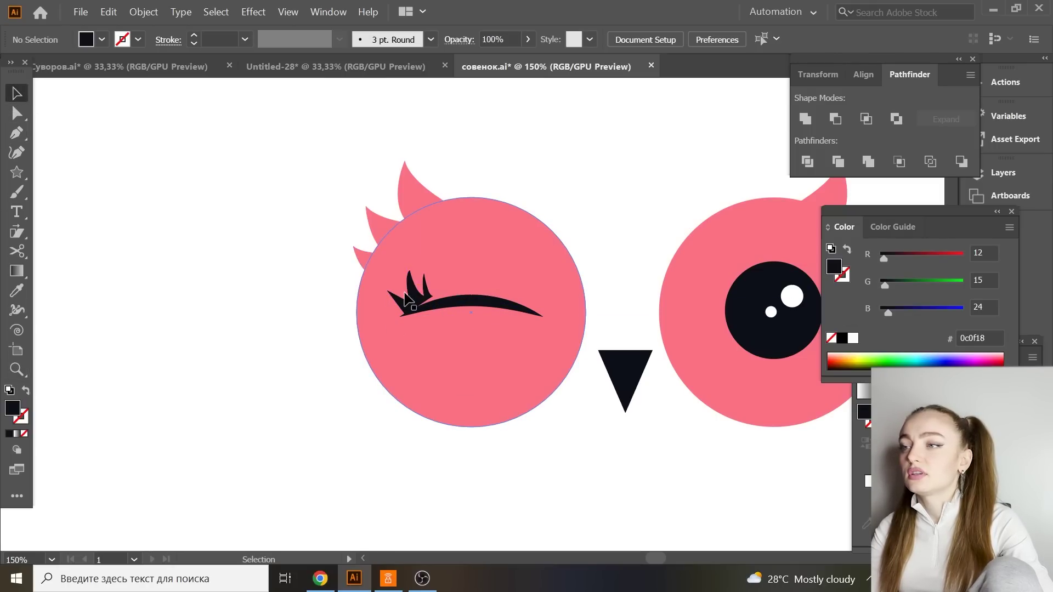
shift+click(415, 286)
scroll(414, 286, up, 5)
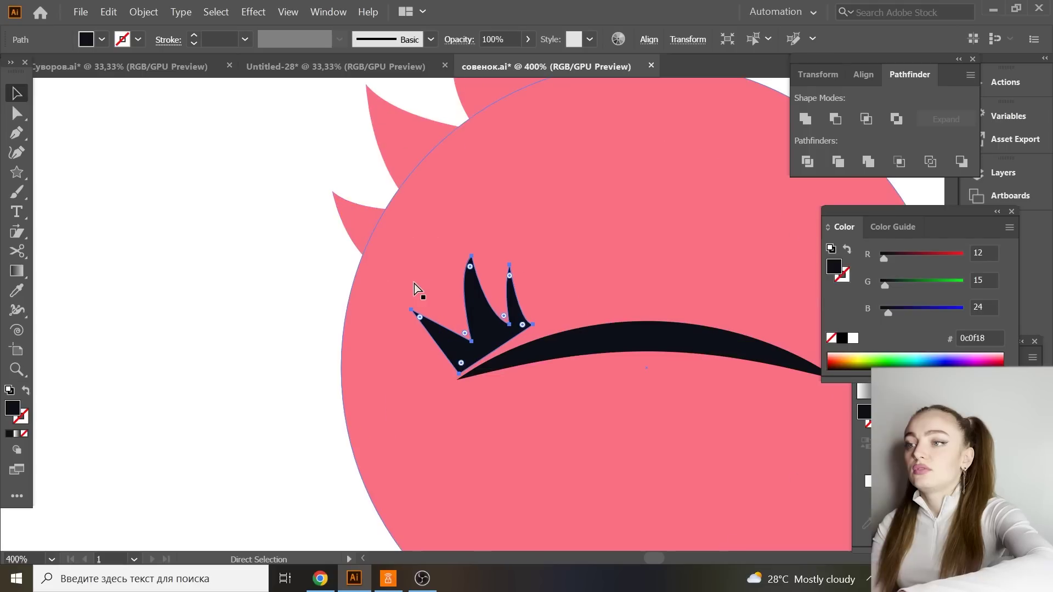
drag(491, 387, 494, 390)
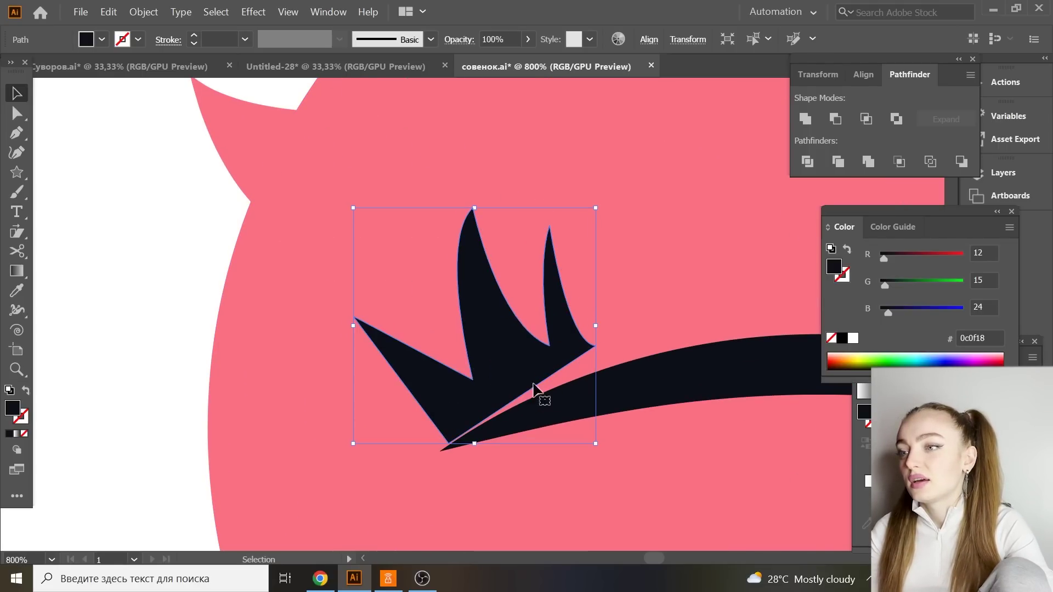
Outline the arc's stroke and fit the shortened eyelash shape against it.
click(635, 395)
click(142, 10)
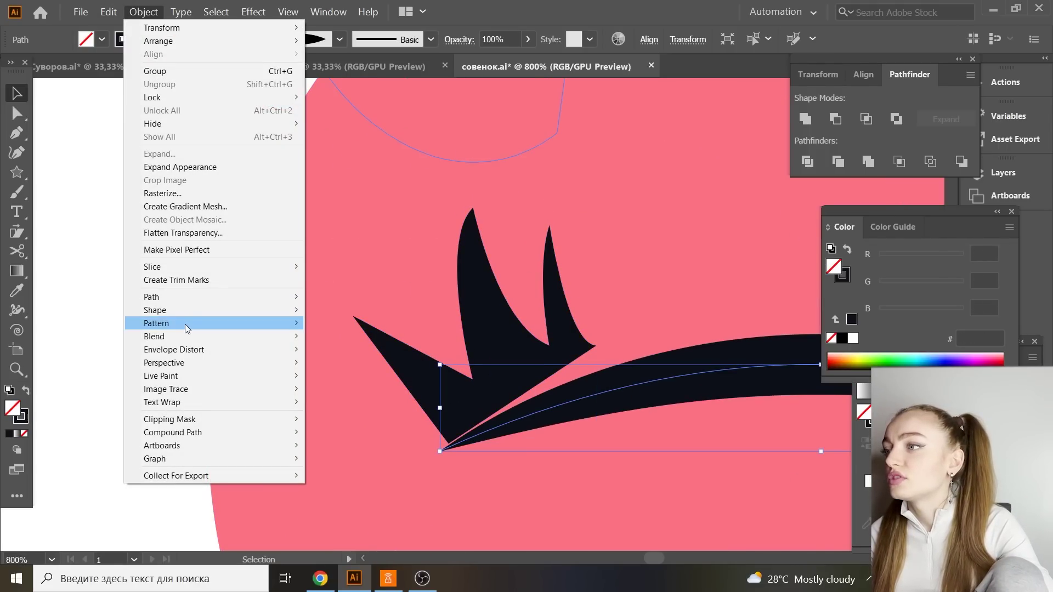
mouse_move(225, 297)
click(351, 329)
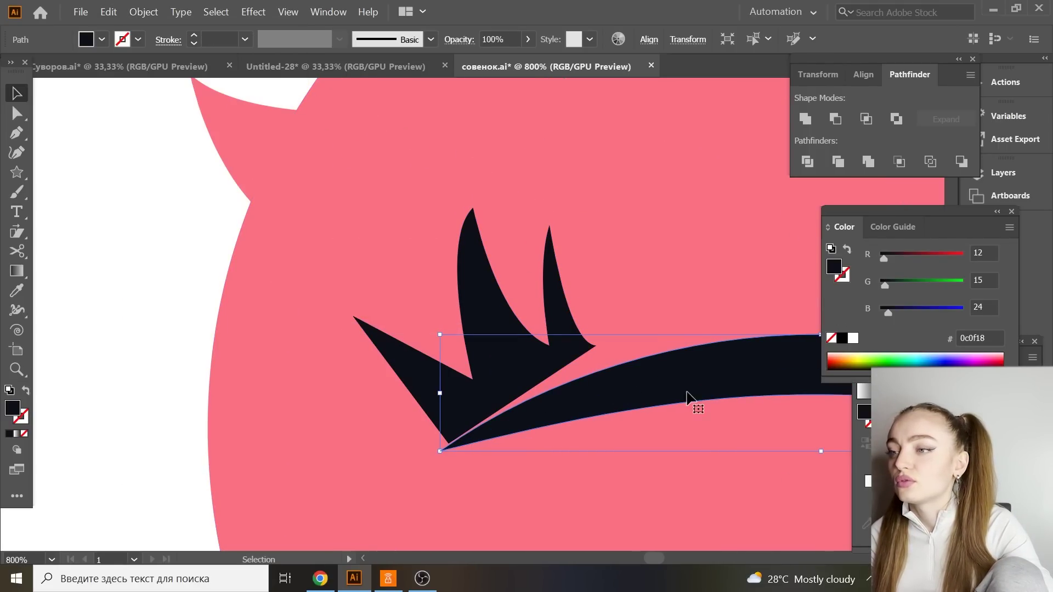
drag(505, 364, 520, 368)
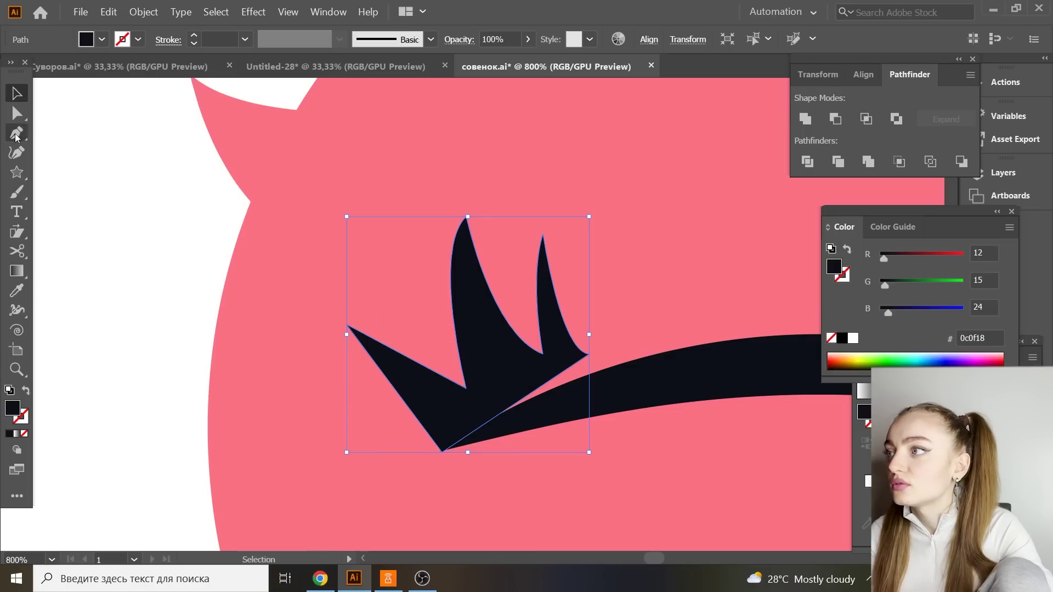
click(16, 113)
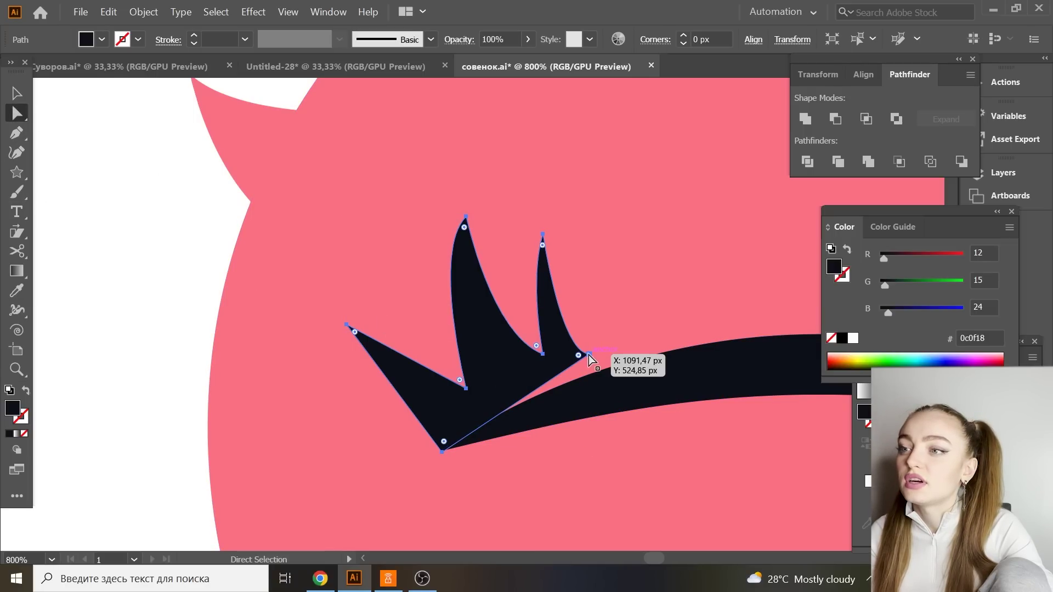
drag(588, 354, 606, 375)
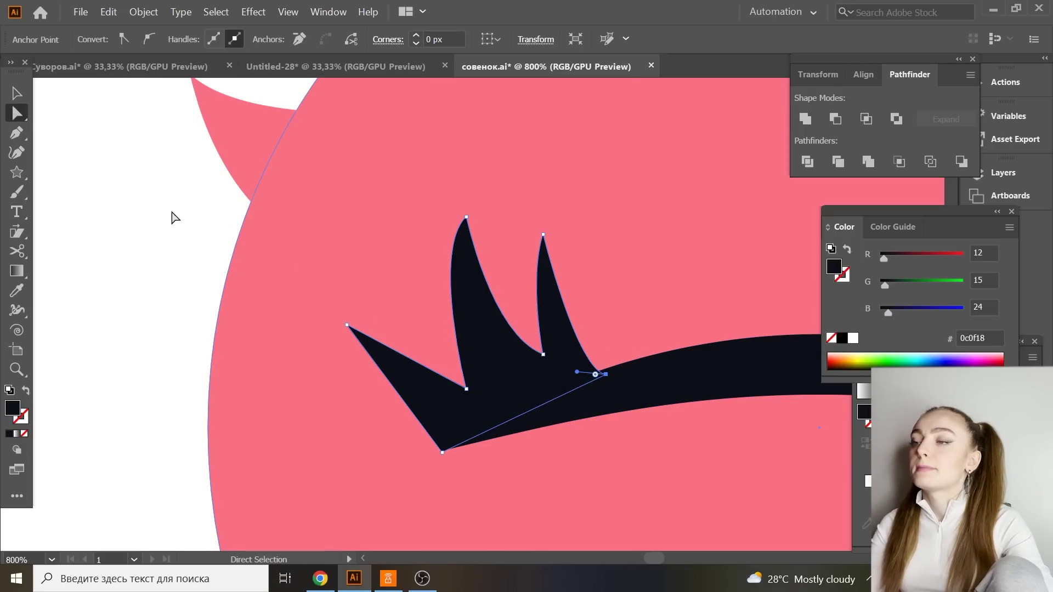
click(16, 93)
click(110, 146)
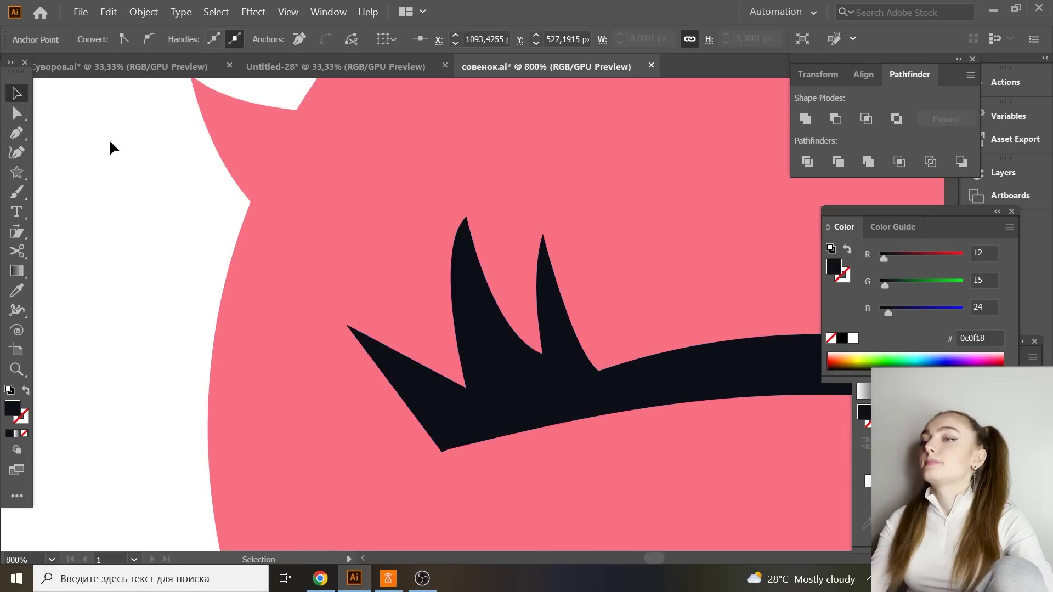
click(510, 362)
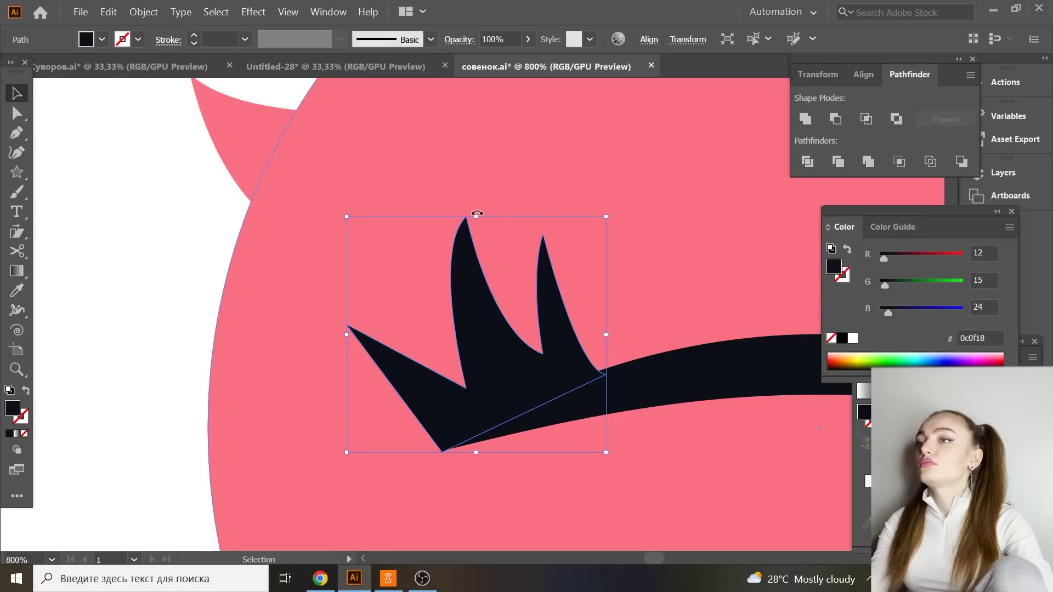
drag(477, 216, 481, 231)
Unite the eyelash and arc in Pathfinder, then round the notch corner.
shift+click(658, 376)
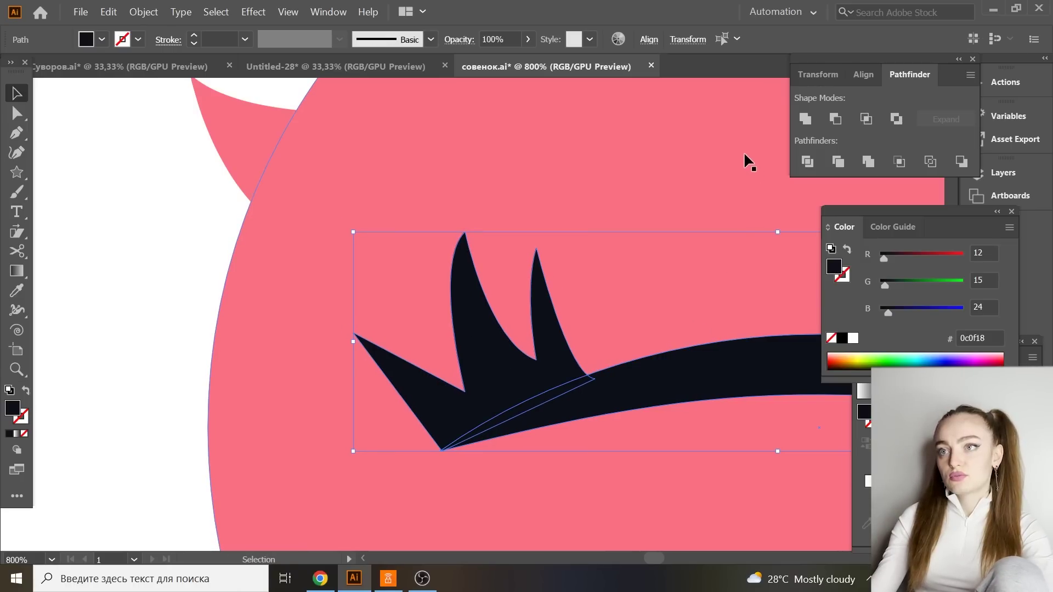
click(805, 118)
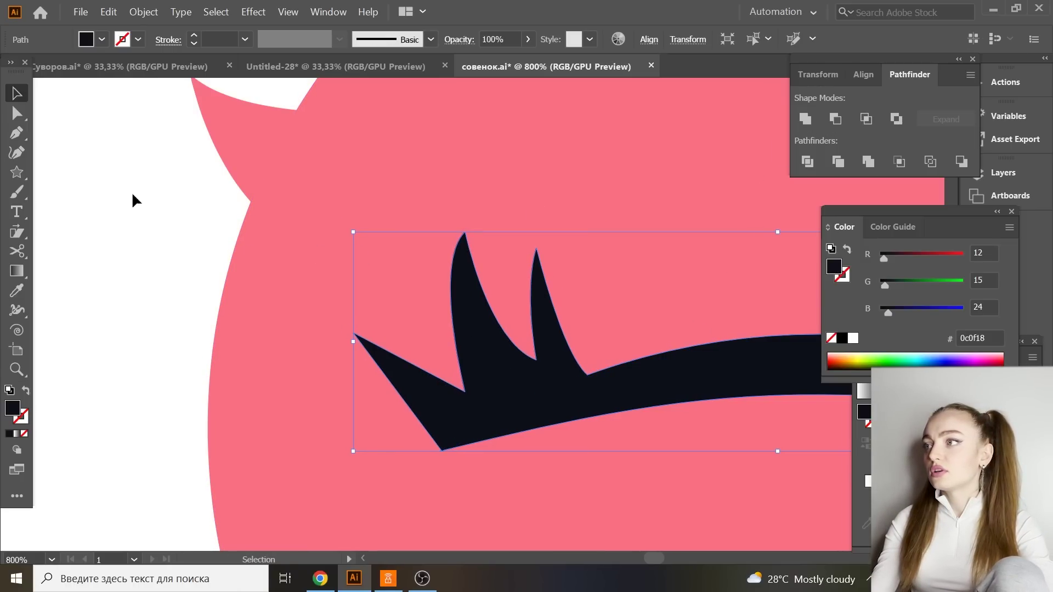
key(a)
click(669, 387)
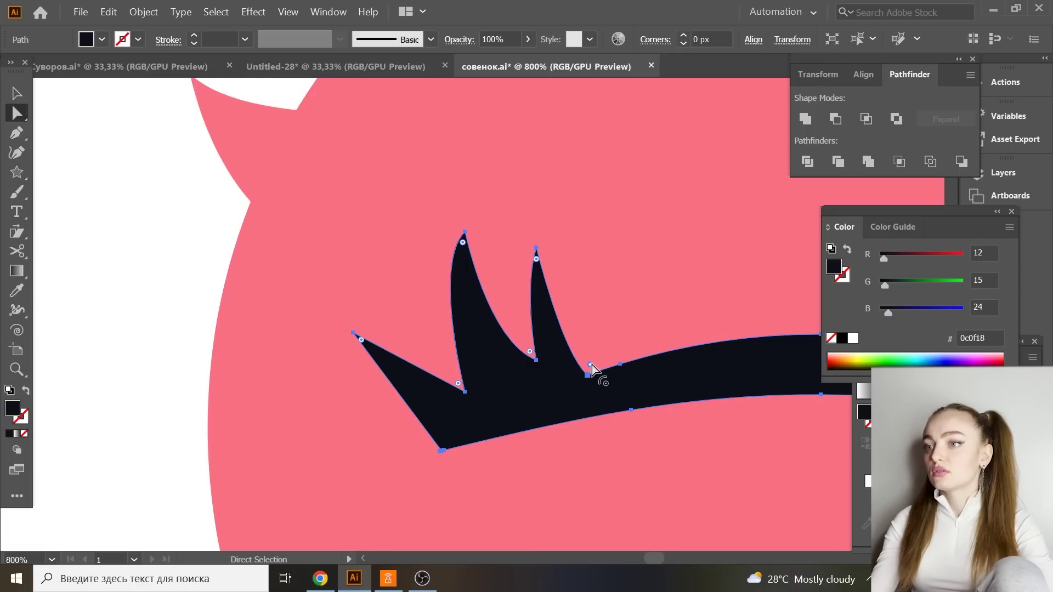
drag(591, 365, 650, 291)
key(ctrl+h)
click(205, 260)
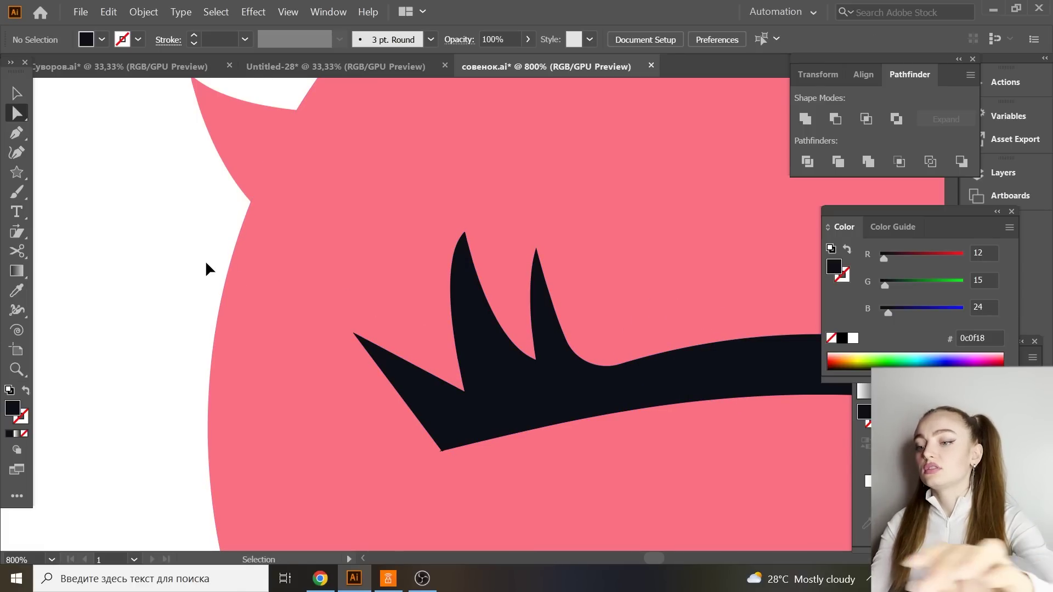
key(ctrl+1)
Stretch the eyelash wider to the right.
key(v)
click(521, 329)
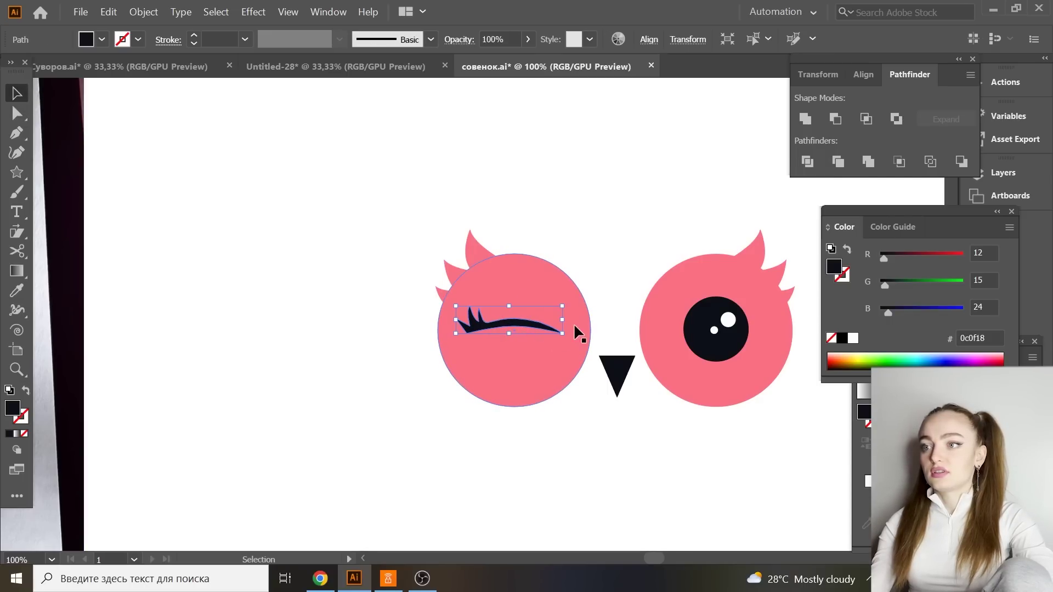
drag(566, 328, 585, 310)
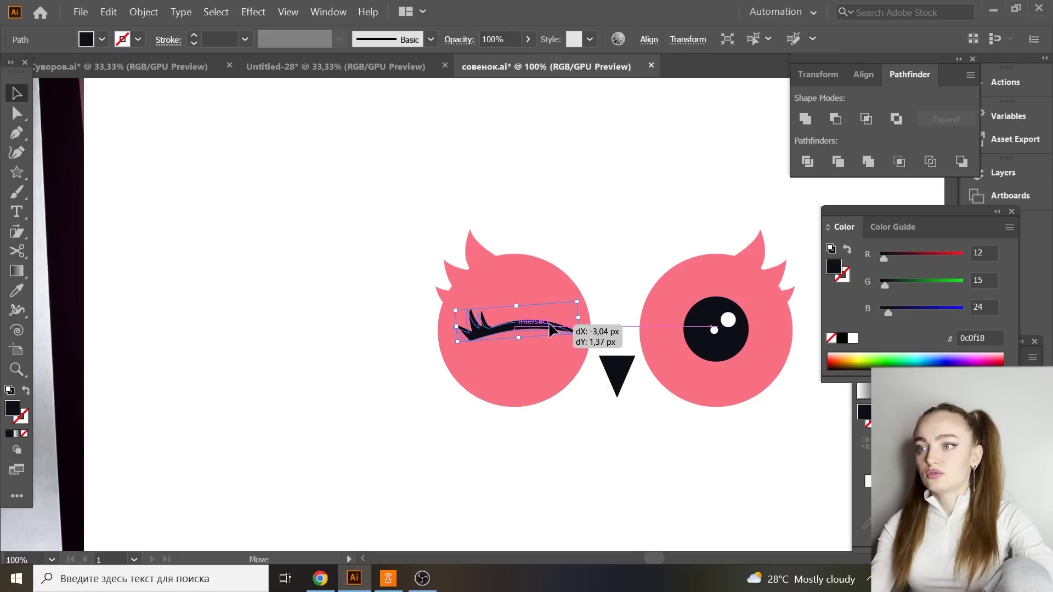
key(ctrl+minus)
Select all owl face parts and align them to the horizontal centre.
drag(394, 233, 724, 418)
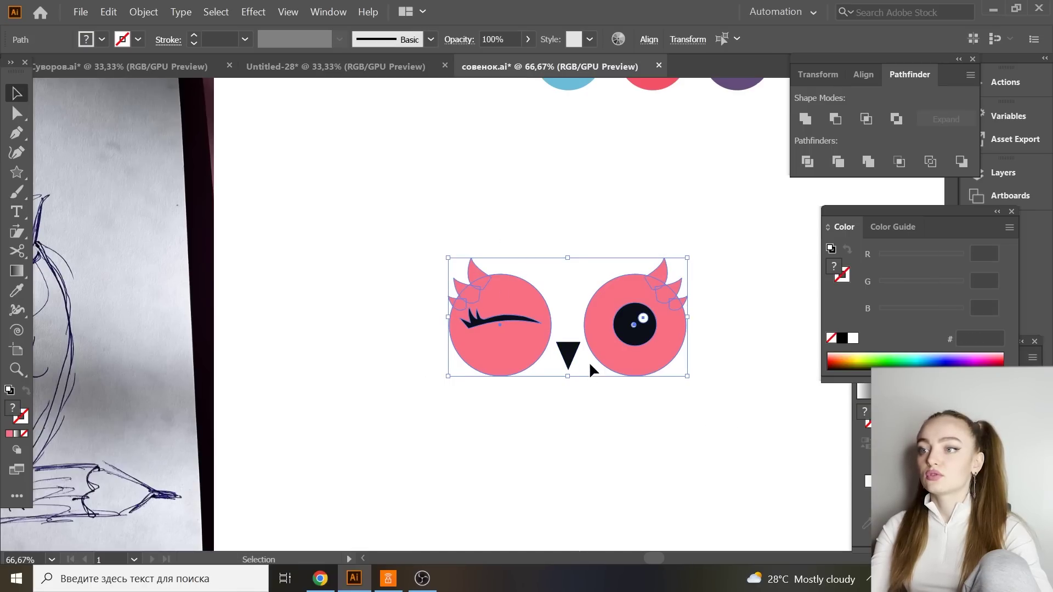
key(a)
key(v)
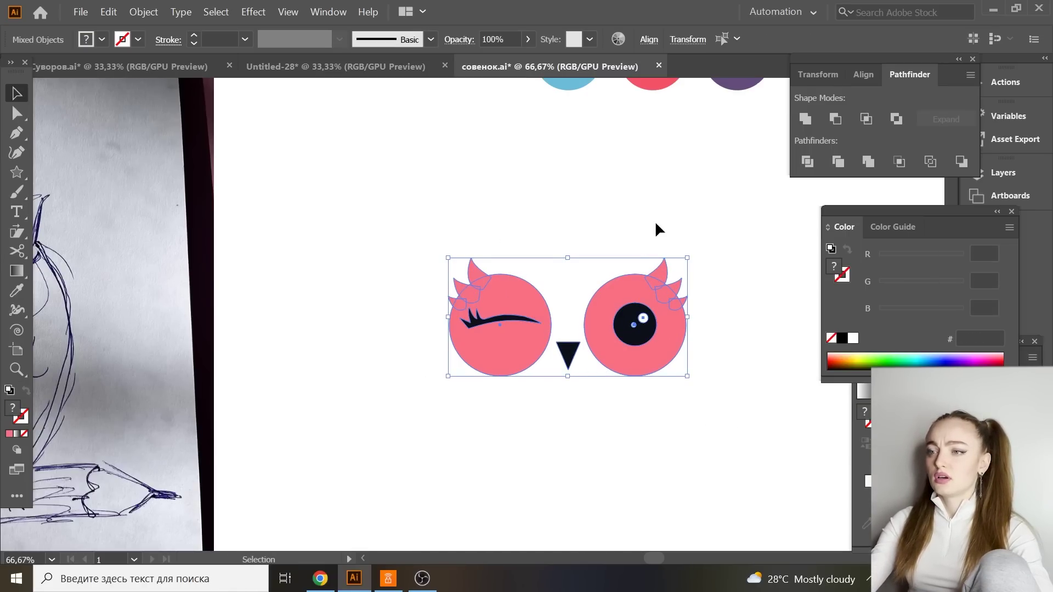
click(649, 41)
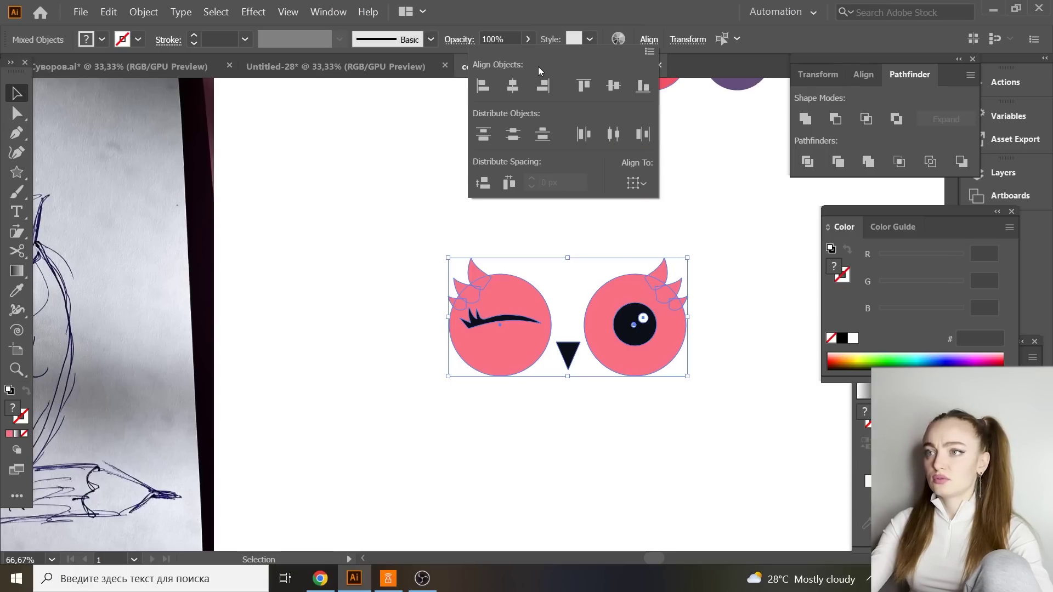
click(512, 86)
click(620, 242)
click(643, 237)
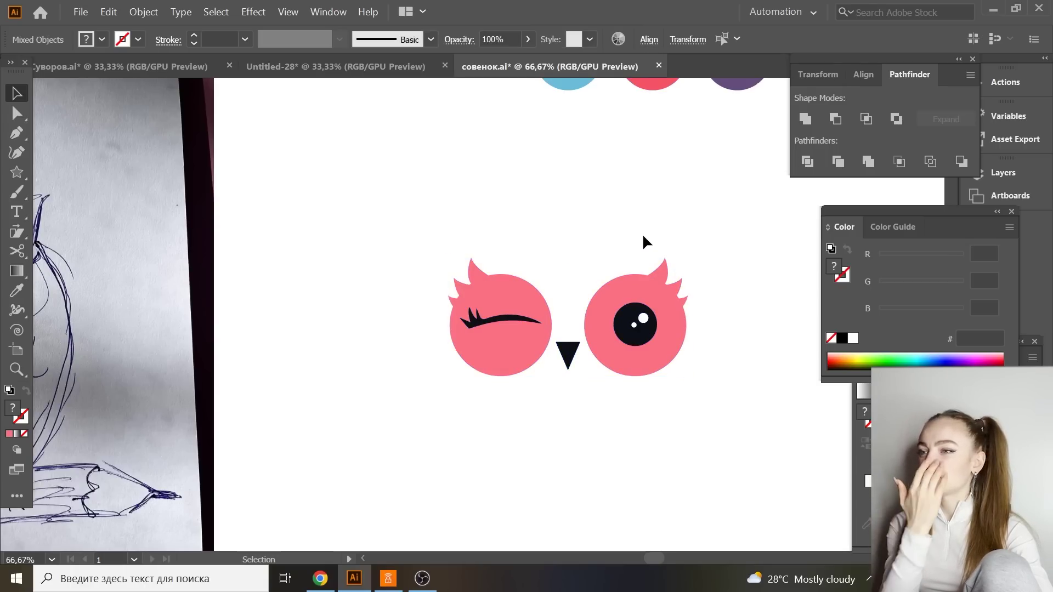
Draw a pink circle, send it behind the winking eye, and resize it as a rim.
key(ctrl+minus)
key(ctrl+minus)
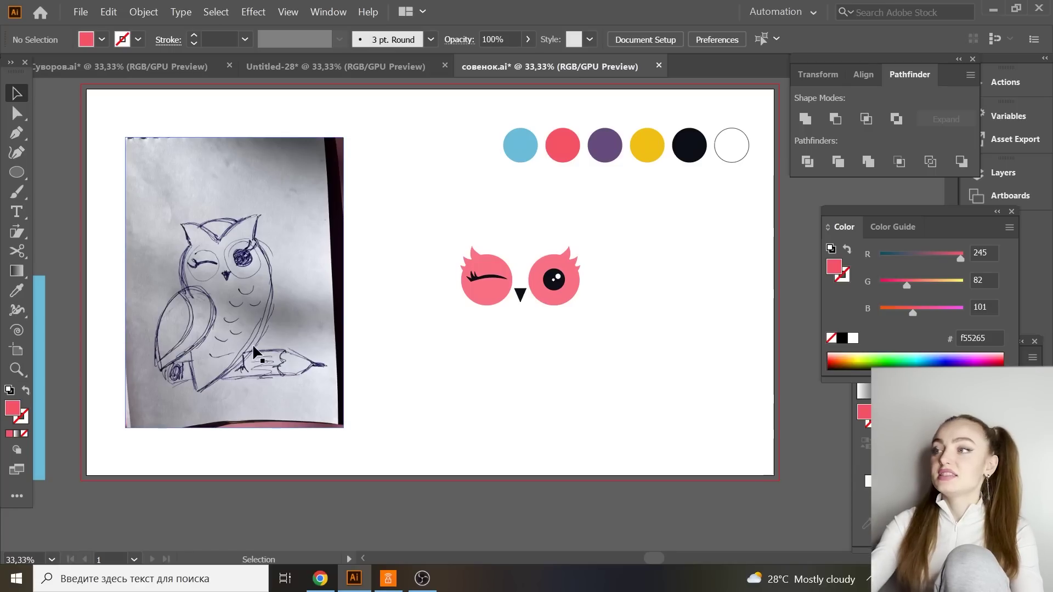
key(l)
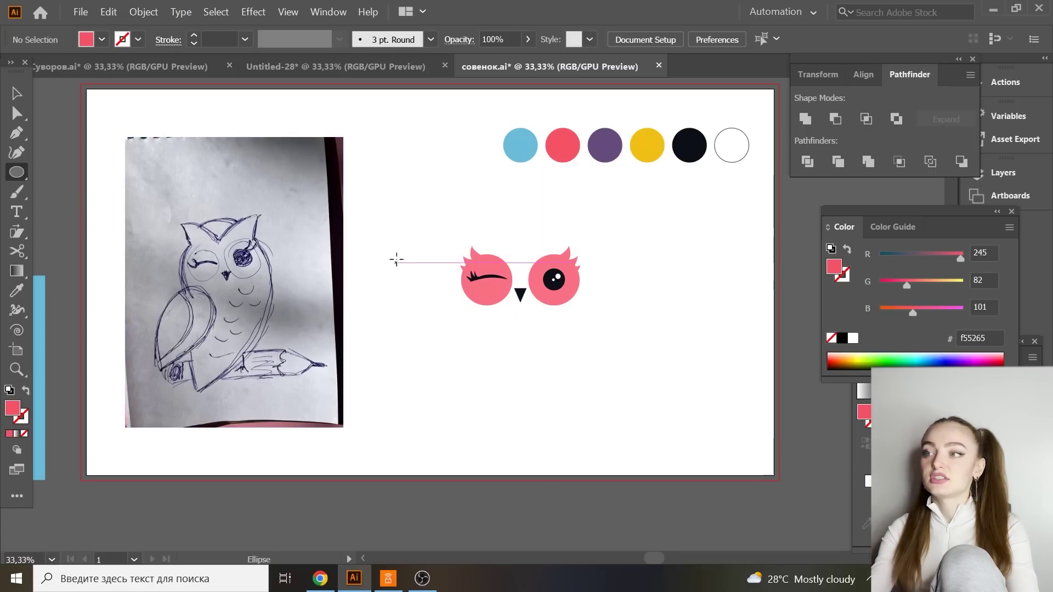
drag(396, 259, 476, 363)
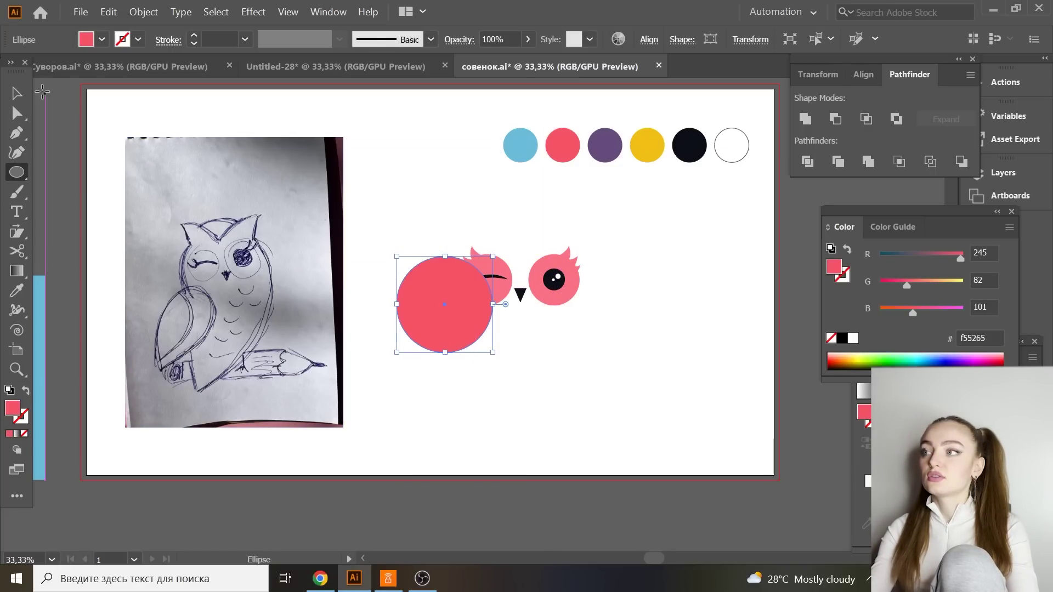
click(25, 93)
drag(442, 320, 487, 294)
right_click(488, 291)
mouse_move(559, 488)
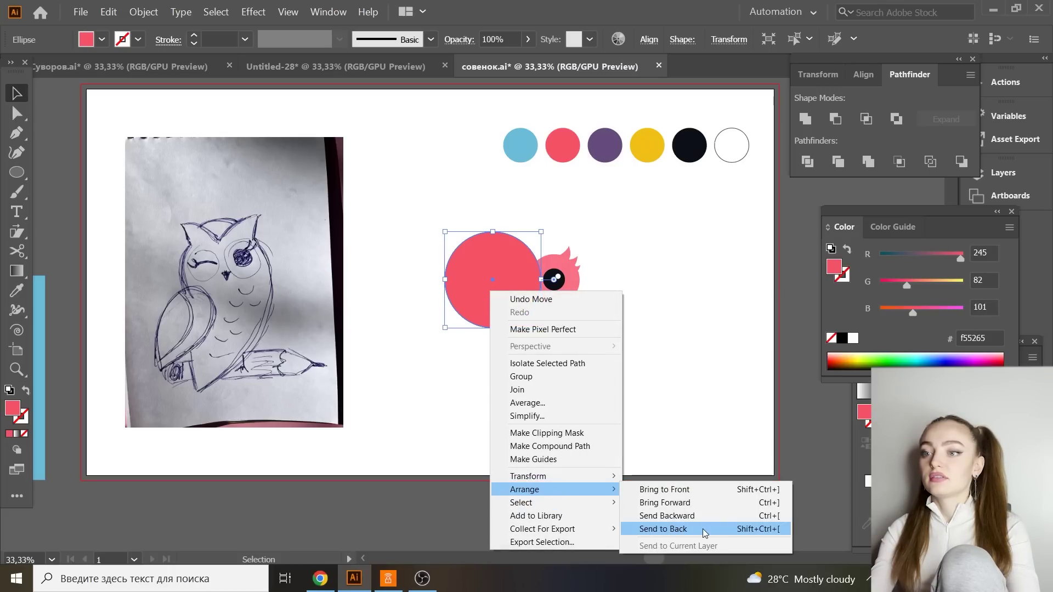
click(702, 529)
drag(493, 232, 493, 240)
drag(505, 321, 501, 313)
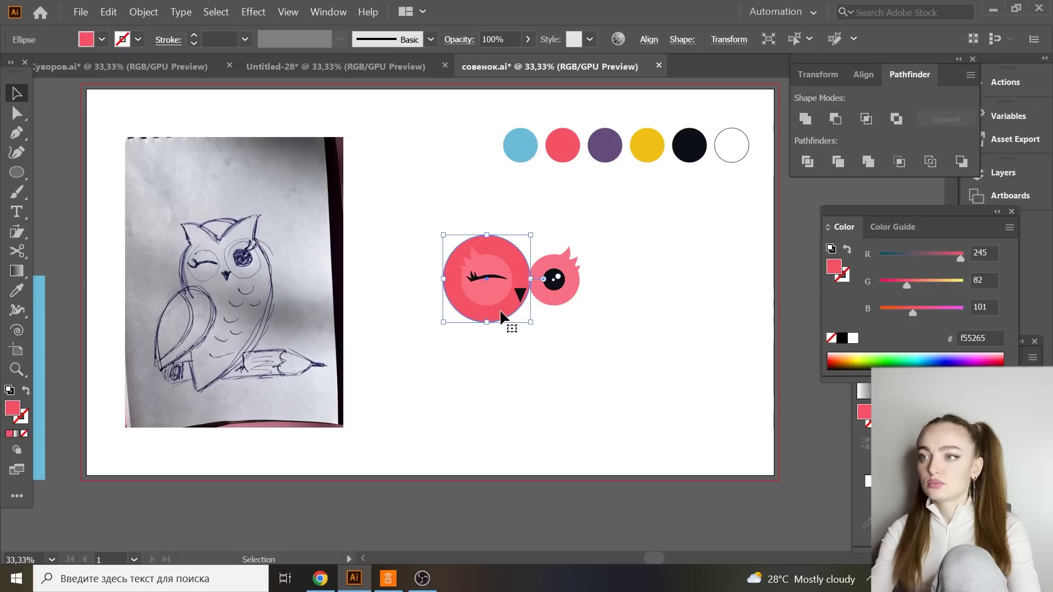
click(535, 378)
Pen a curved, pointed shape rising from the head's right side to an upper-left tip.
key(a)
click(442, 295)
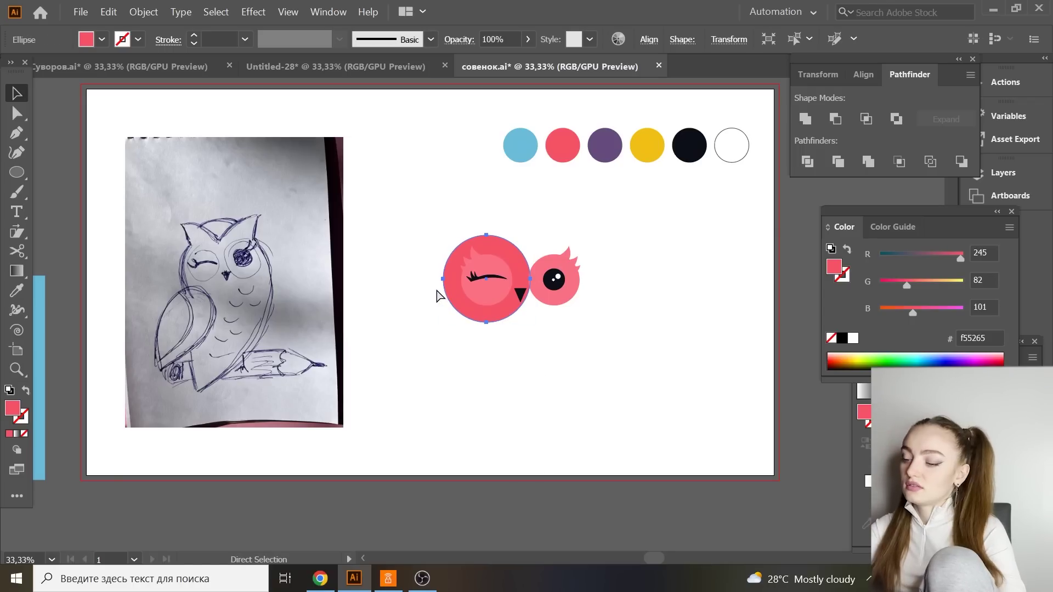
key(v)
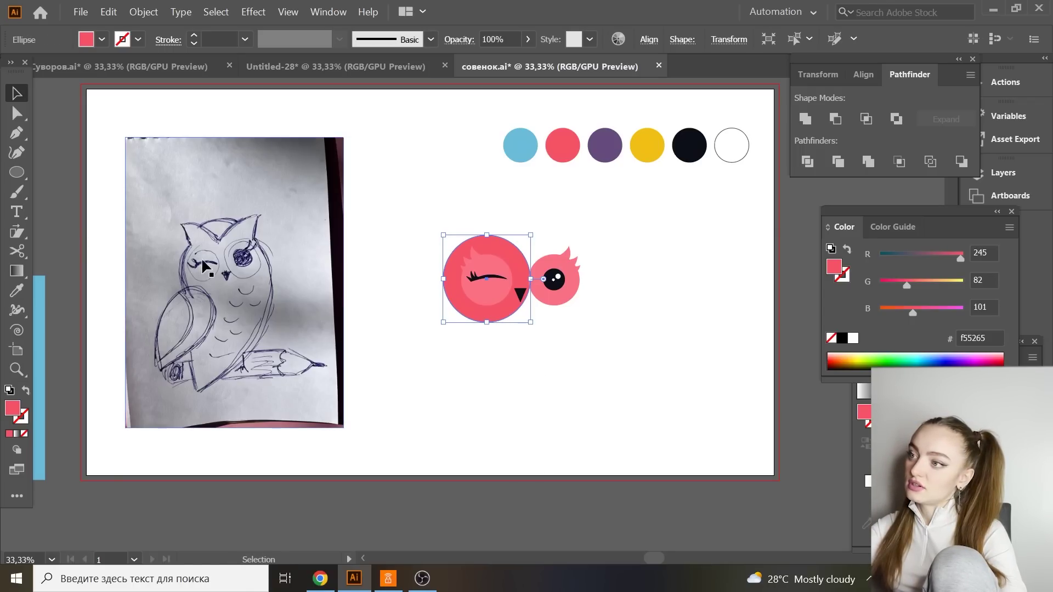
key(p)
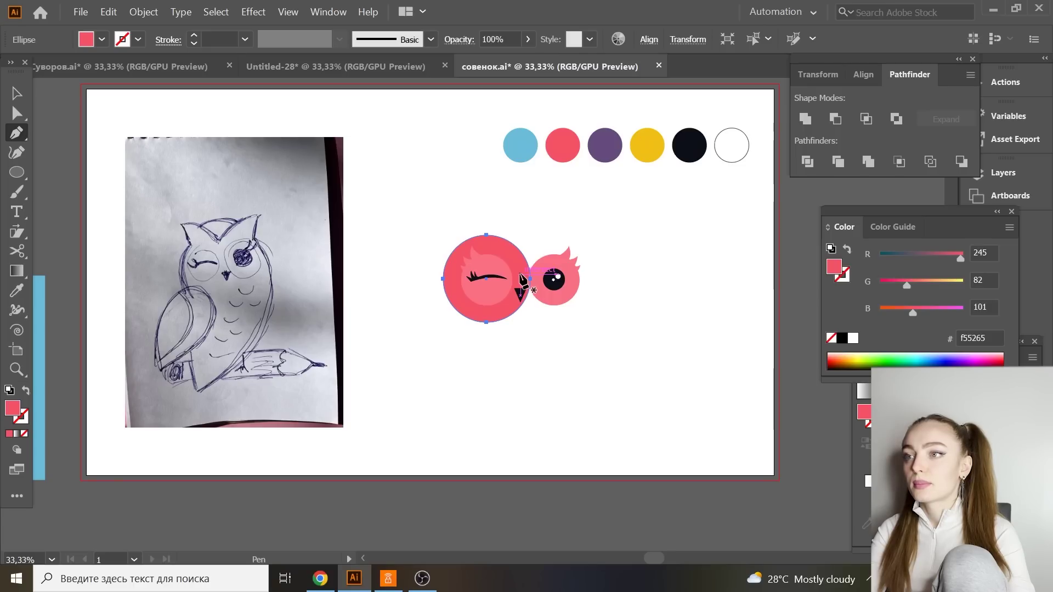
click(520, 272)
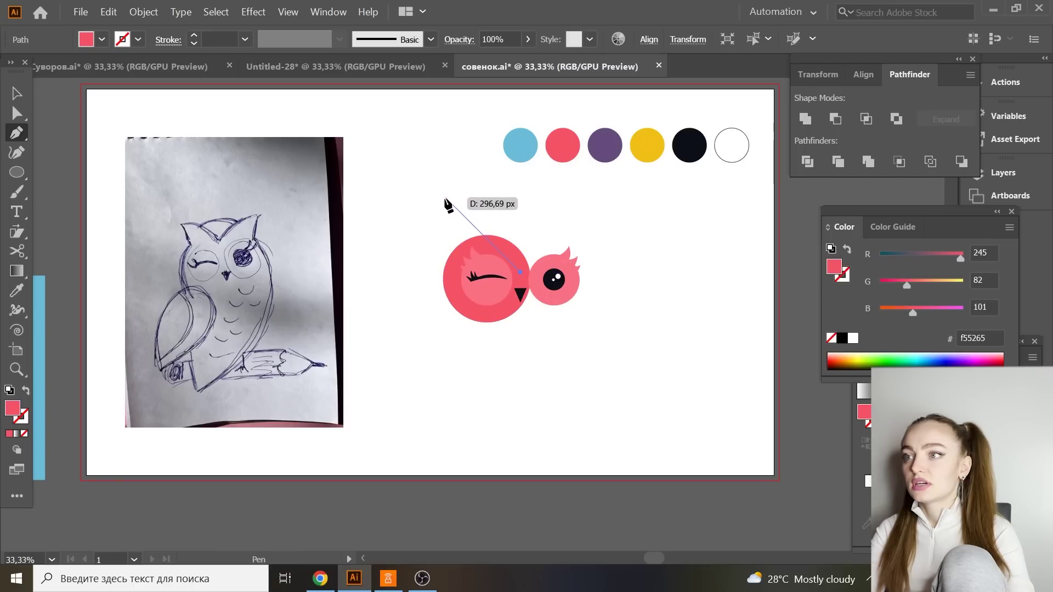
drag(443, 206, 379, 191)
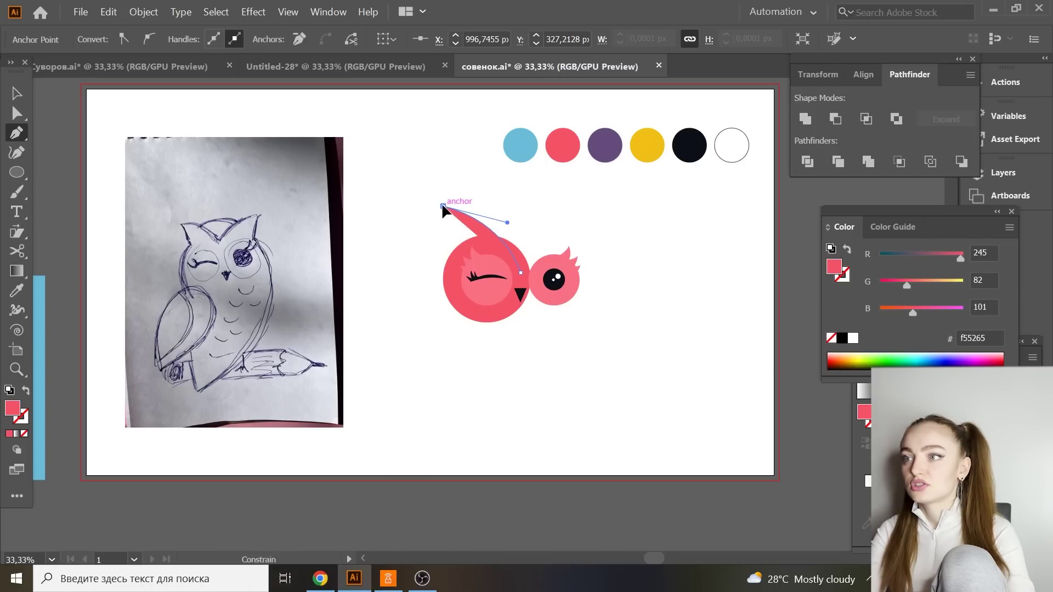
drag(444, 208, 76, 110)
click(15, 94)
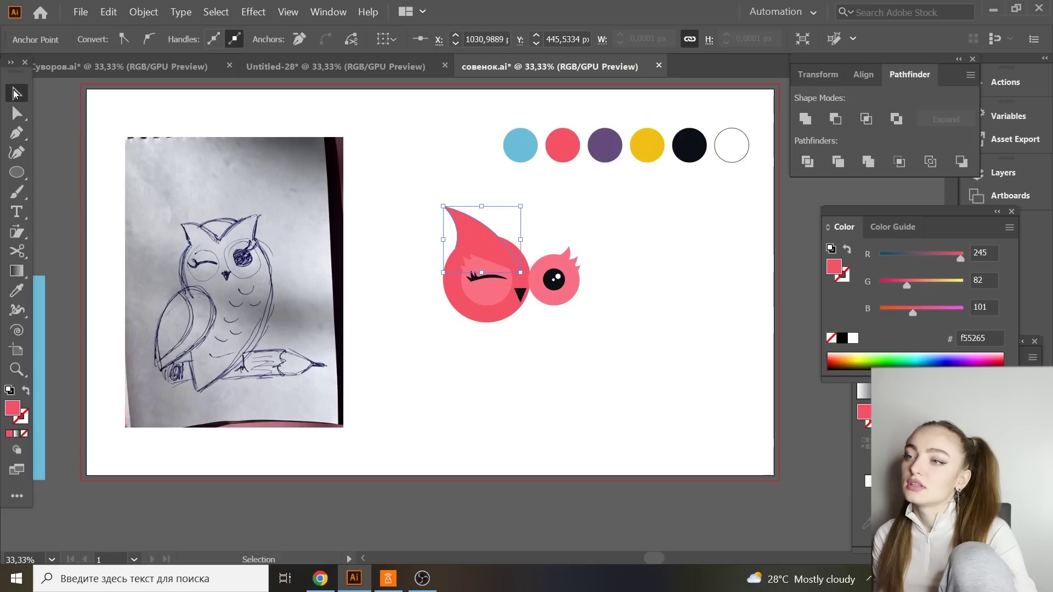
Rotate the pointed shape about 5 degrees, nudge it, and reshape its right curve.
click(469, 218)
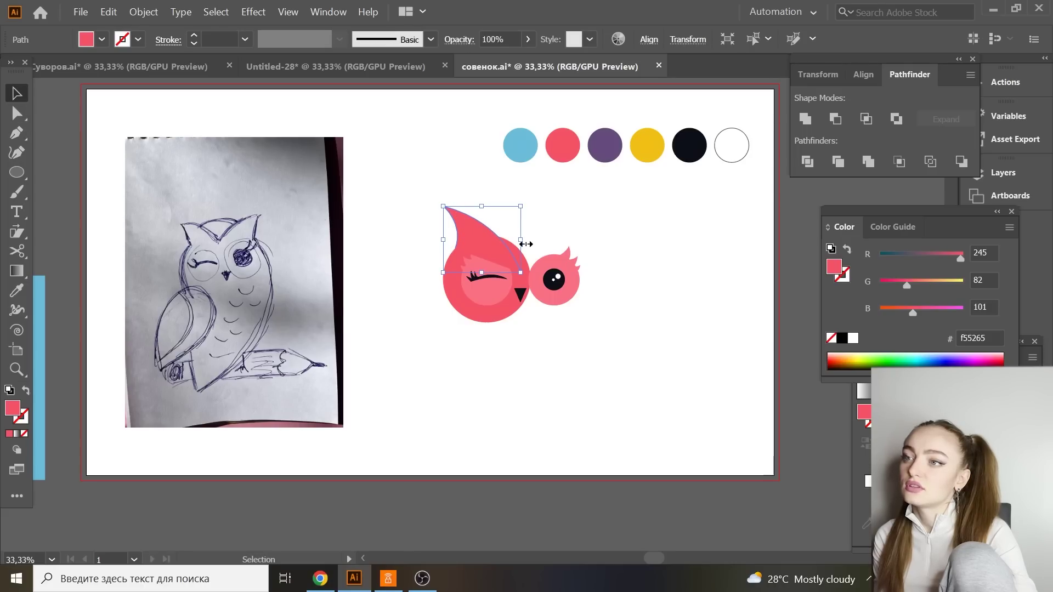
drag(529, 239, 467, 223)
click(538, 216)
click(538, 220)
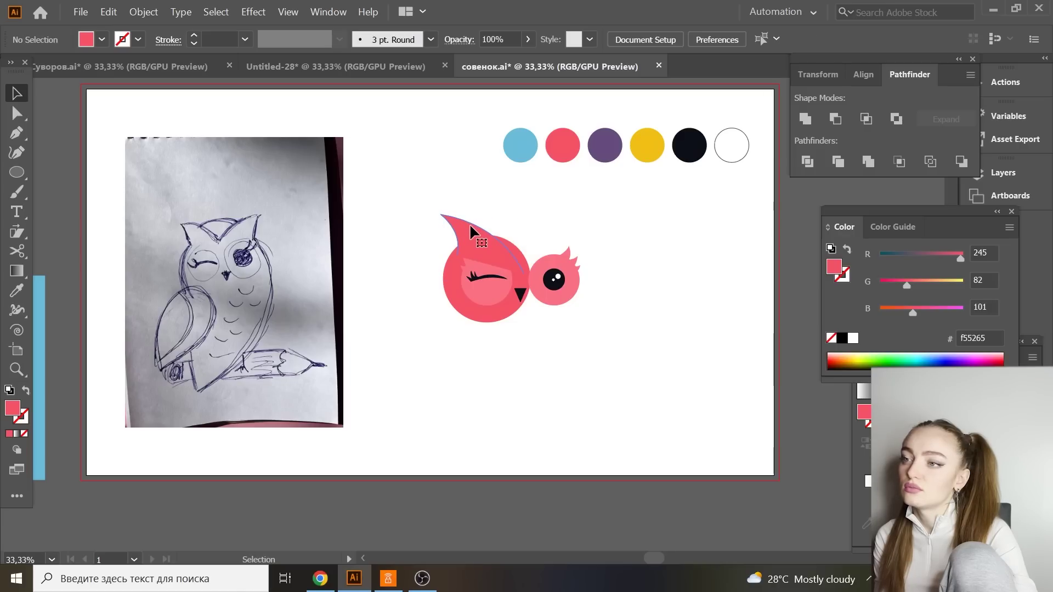
click(470, 224)
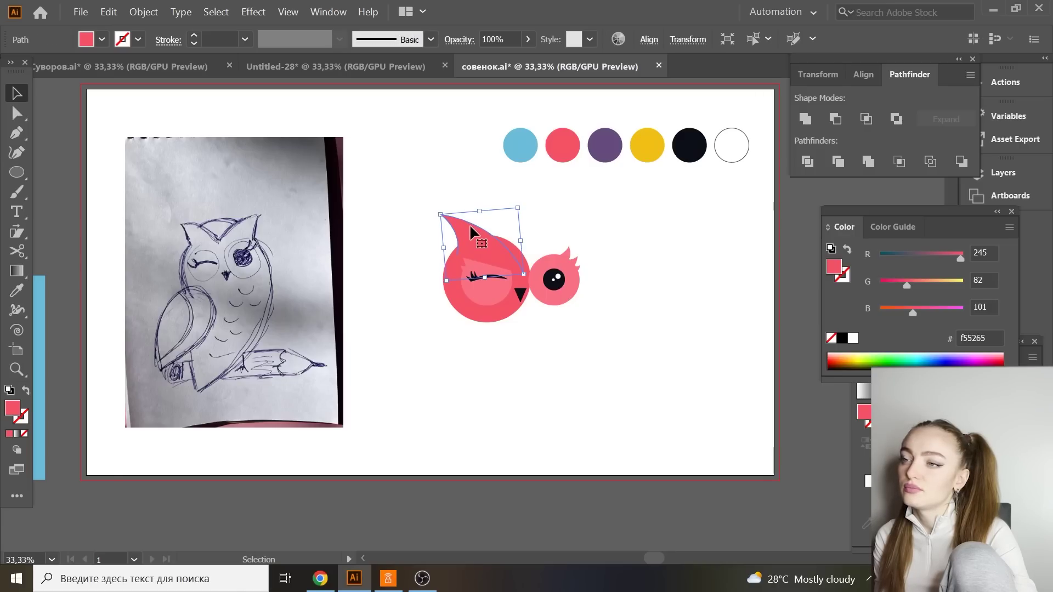
click(22, 132)
click(70, 137)
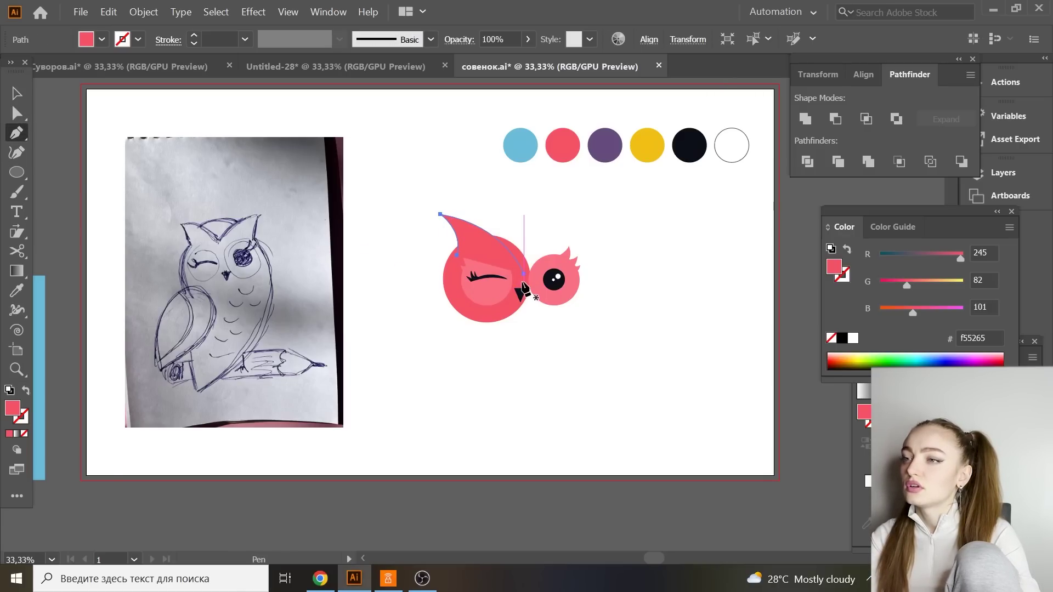
drag(523, 272, 459, 256)
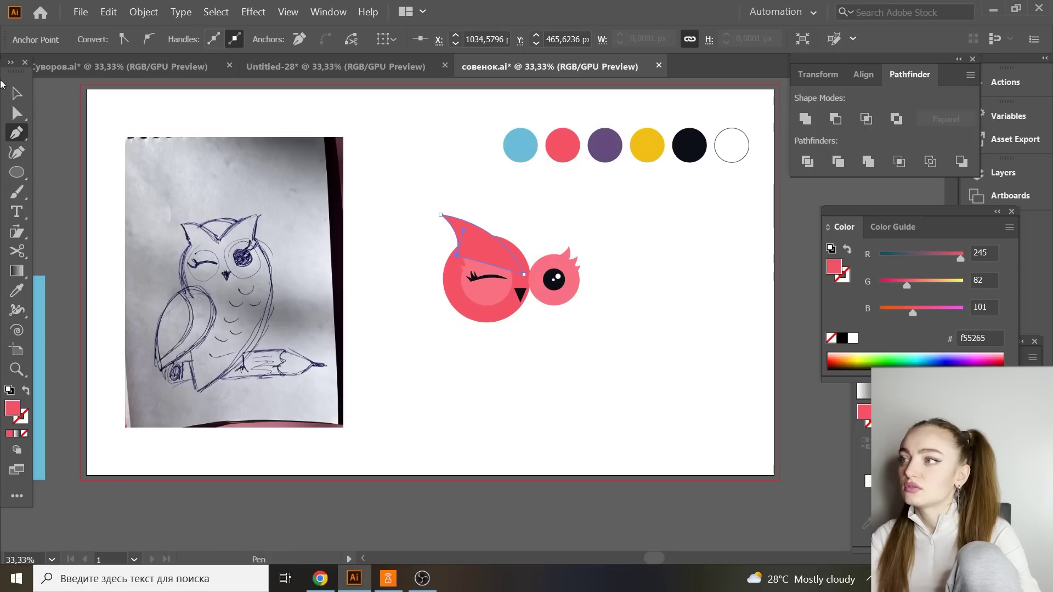
click(26, 97)
Send the pointed shape behind the head circle and ungroup it.
right_click(213, 115)
mouse_move(309, 315)
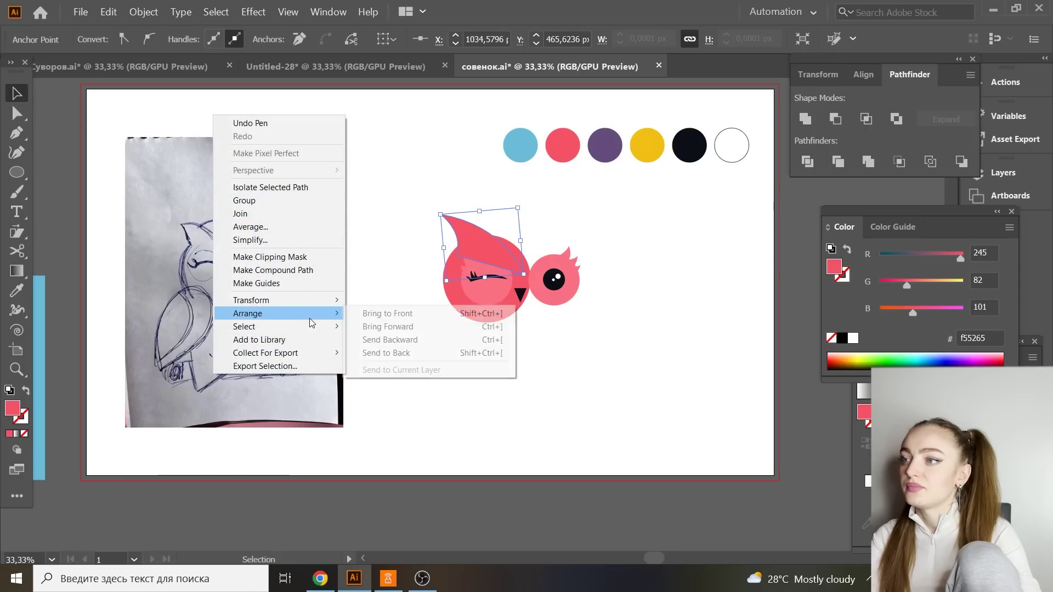
click(419, 356)
click(426, 354)
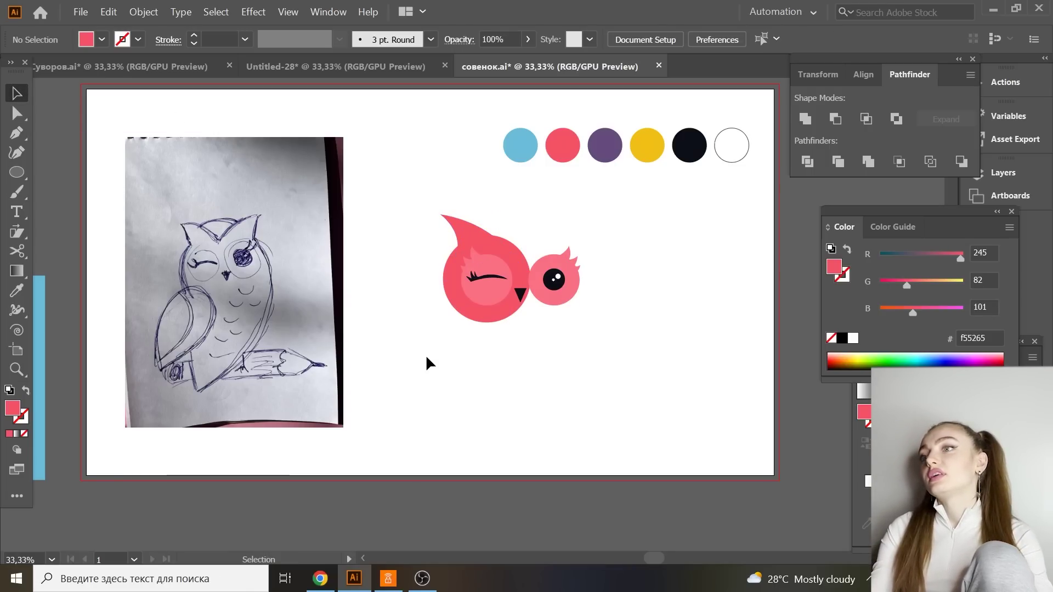
click(461, 230)
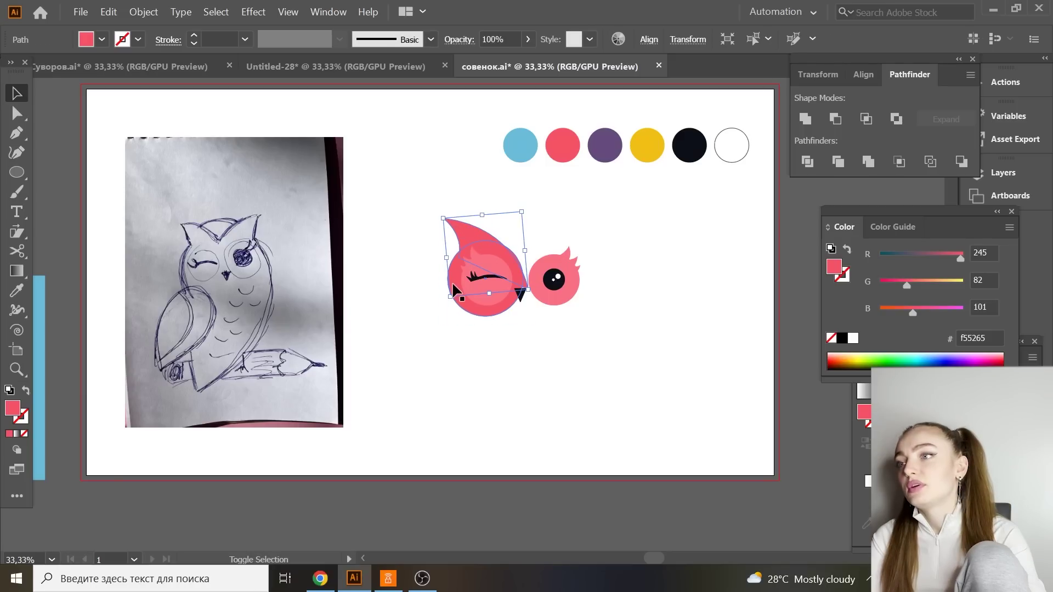
right_click(465, 215)
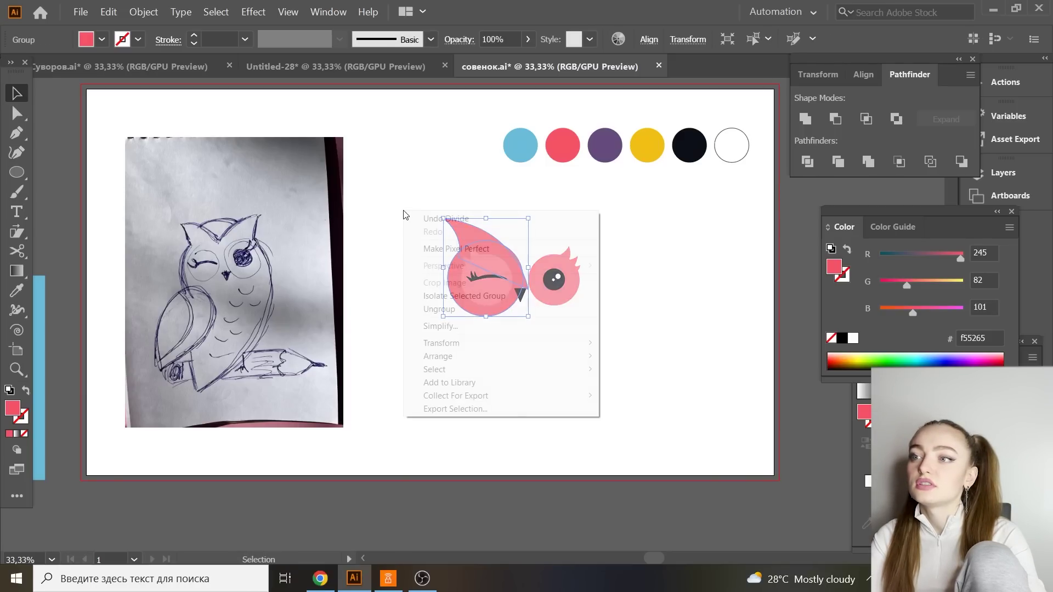
click(470, 305)
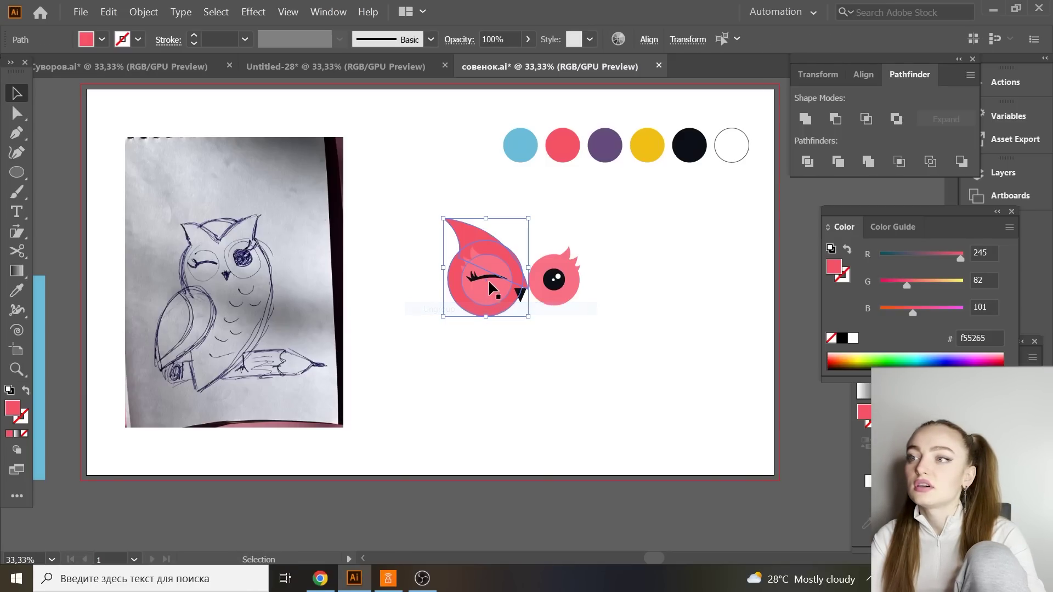
click(537, 320)
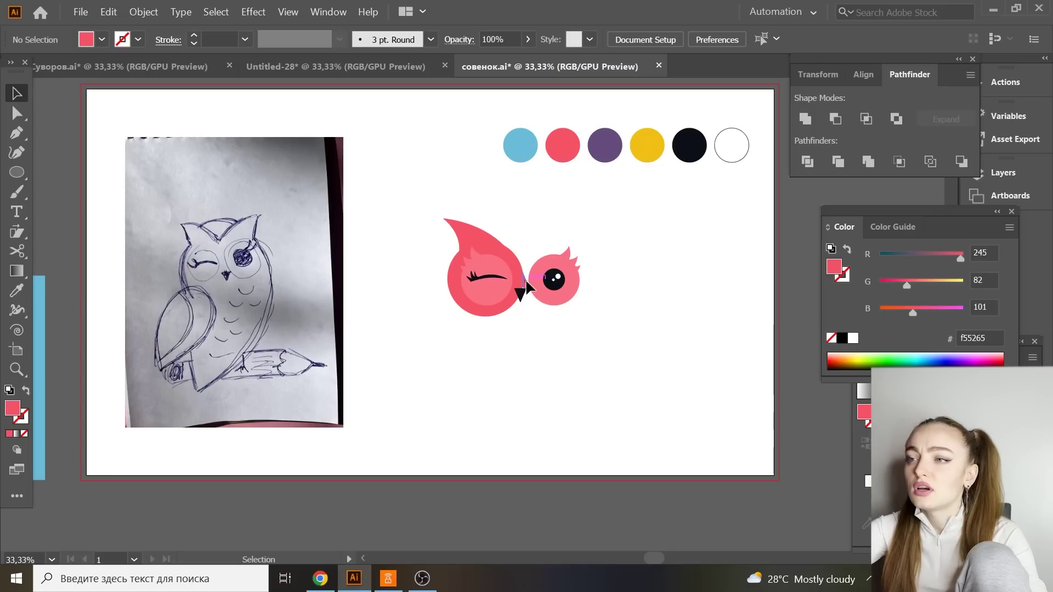
Reflect the pointed ear vertically and move the copy to the head's right side.
click(561, 295)
key(ctrl+shift+a)
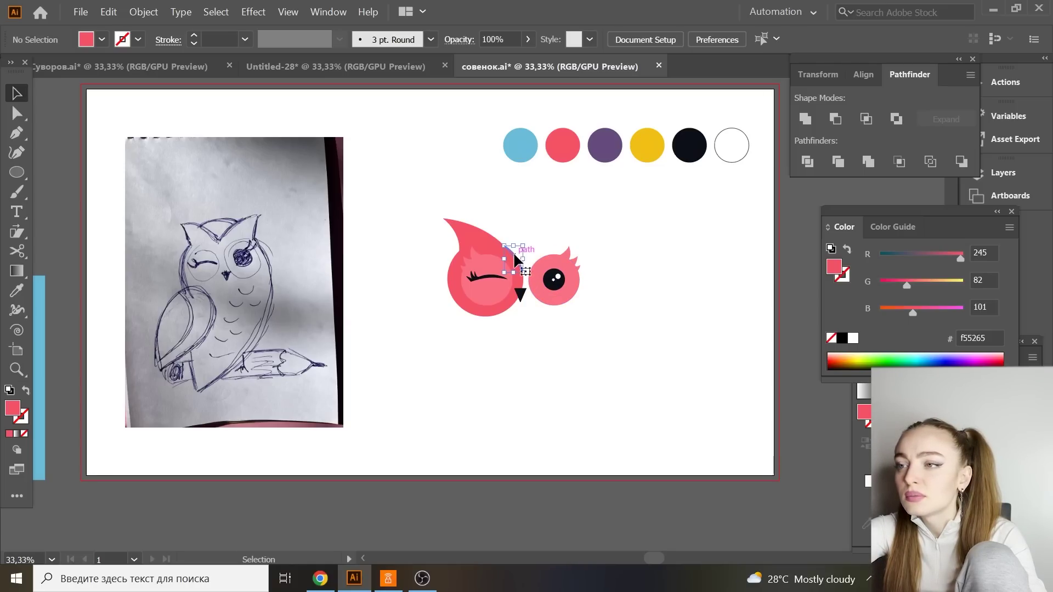
drag(557, 330, 367, 175)
scroll(561, 232, up, 1)
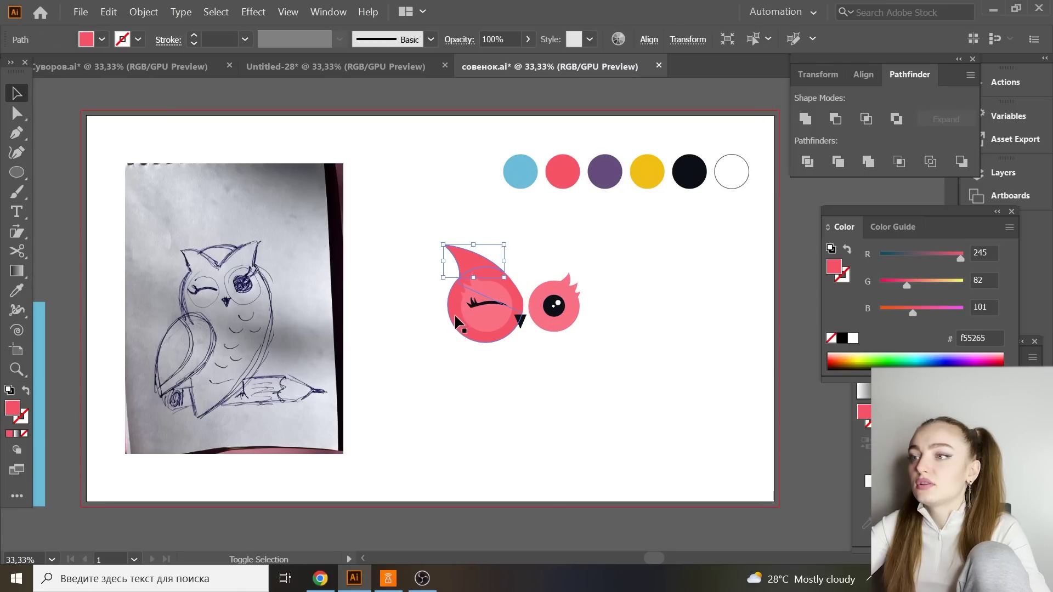
shift+click(453, 313)
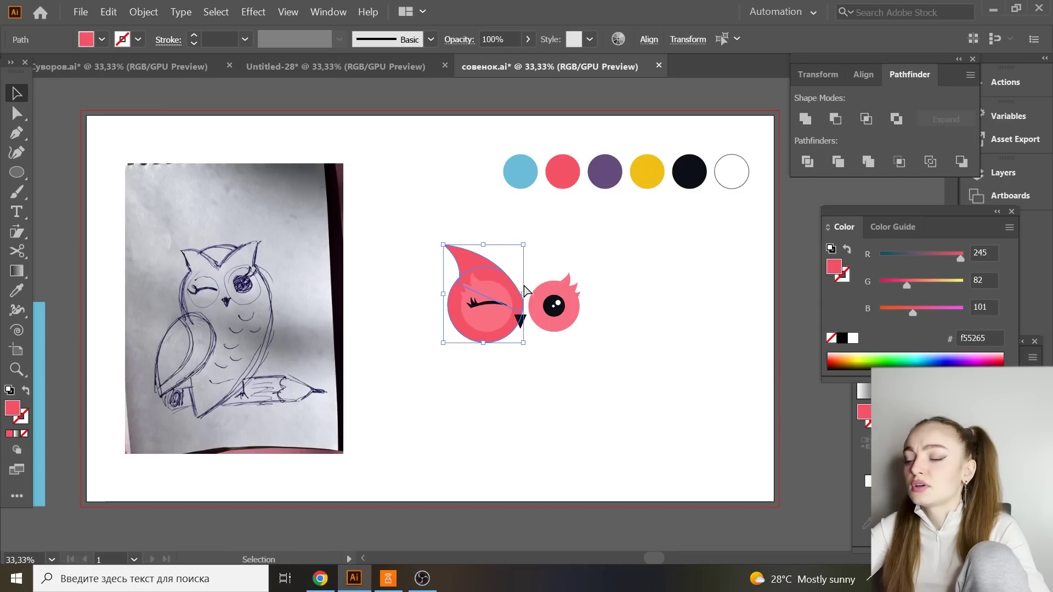
right_click(542, 294)
mouse_move(579, 465)
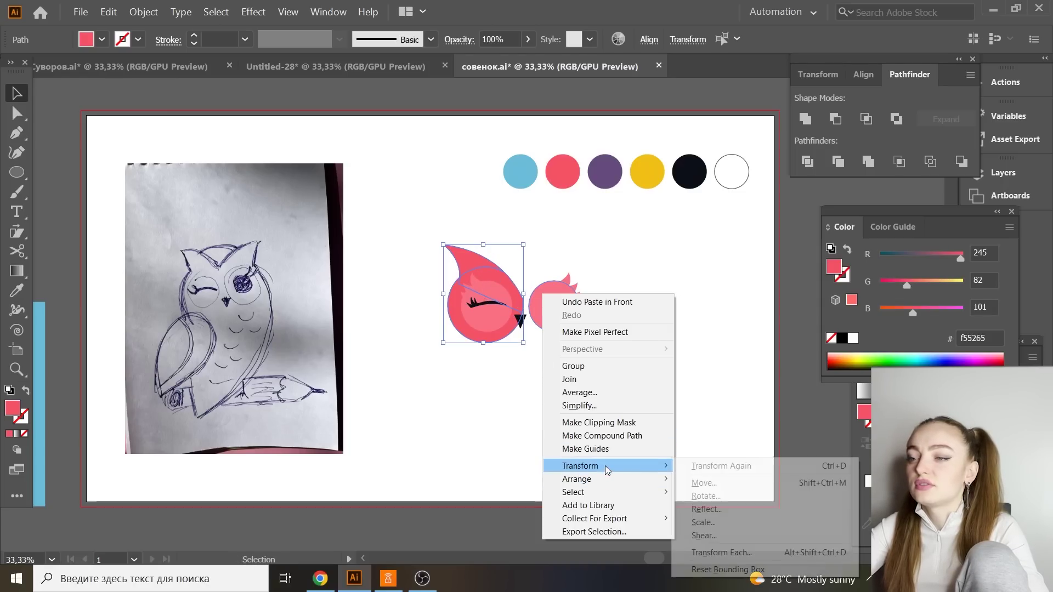
click(724, 506)
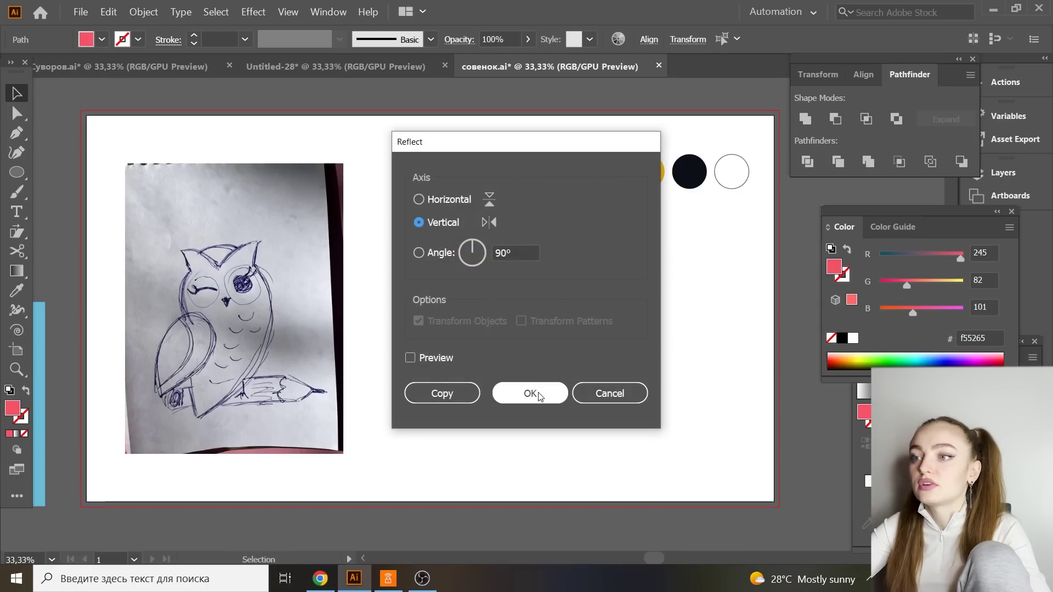
click(538, 393)
drag(507, 254, 577, 256)
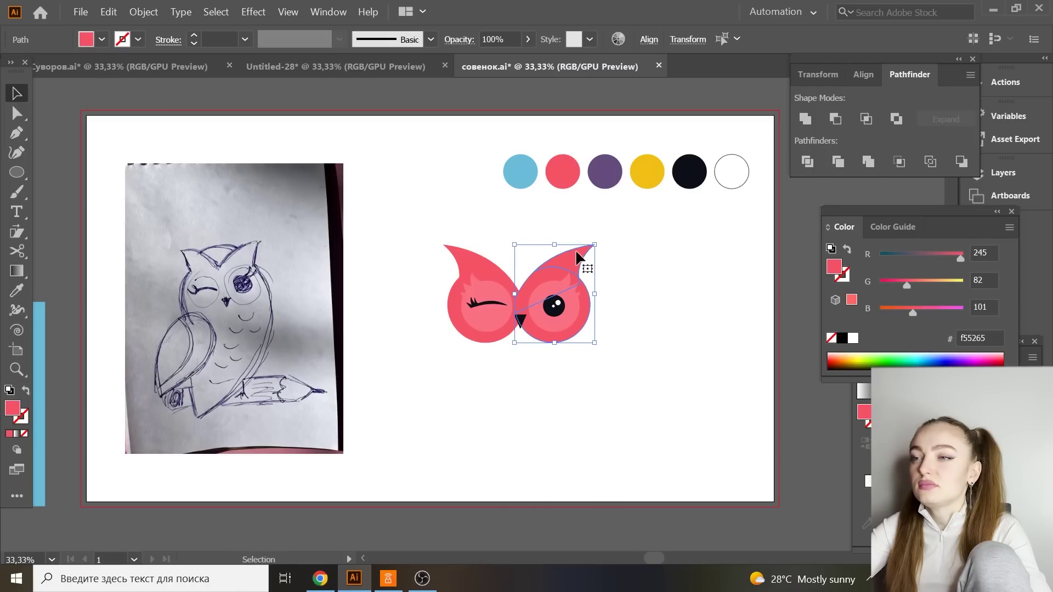
right_click(580, 256)
click(553, 247)
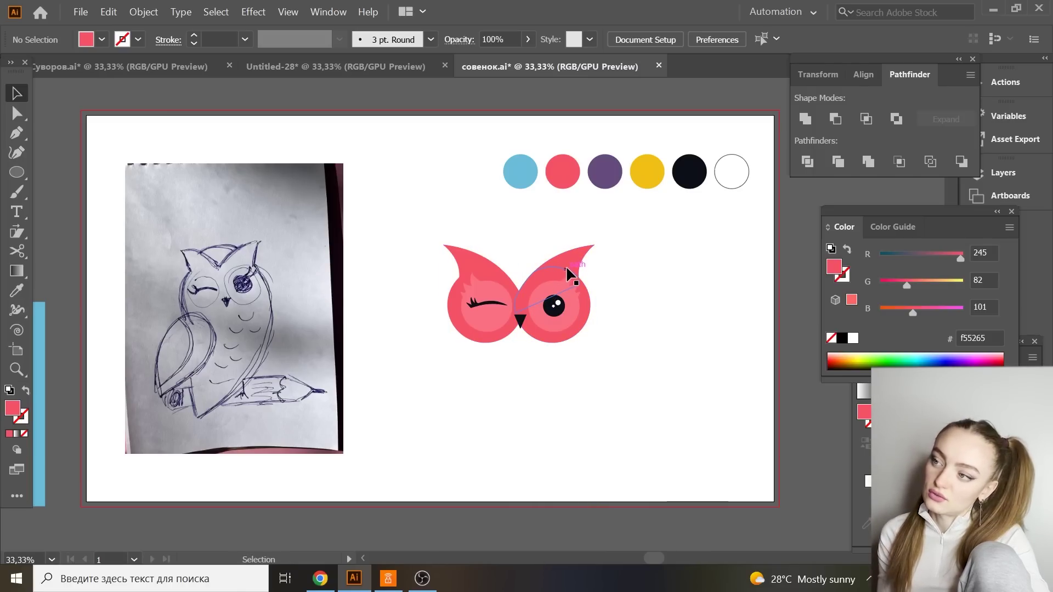
Draw a pink circle above the sketch with the Ellipse tool.
key(l)
drag(230, 146, 317, 233)
click(17, 93)
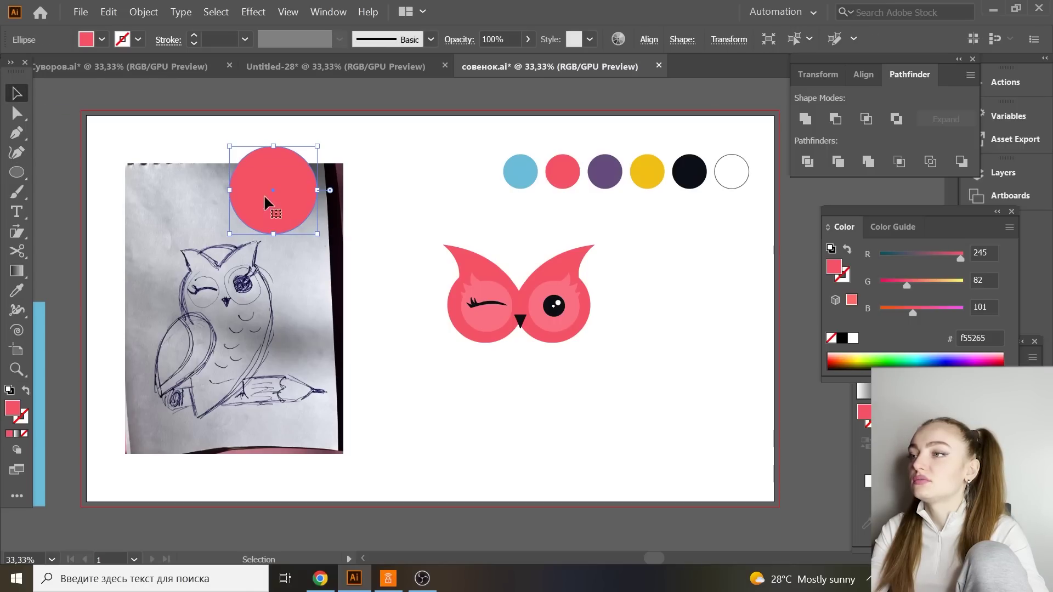
Move the circle onto the face, send it behind the eyes, and fill it purple.
drag(264, 194, 528, 298)
right_click(527, 298)
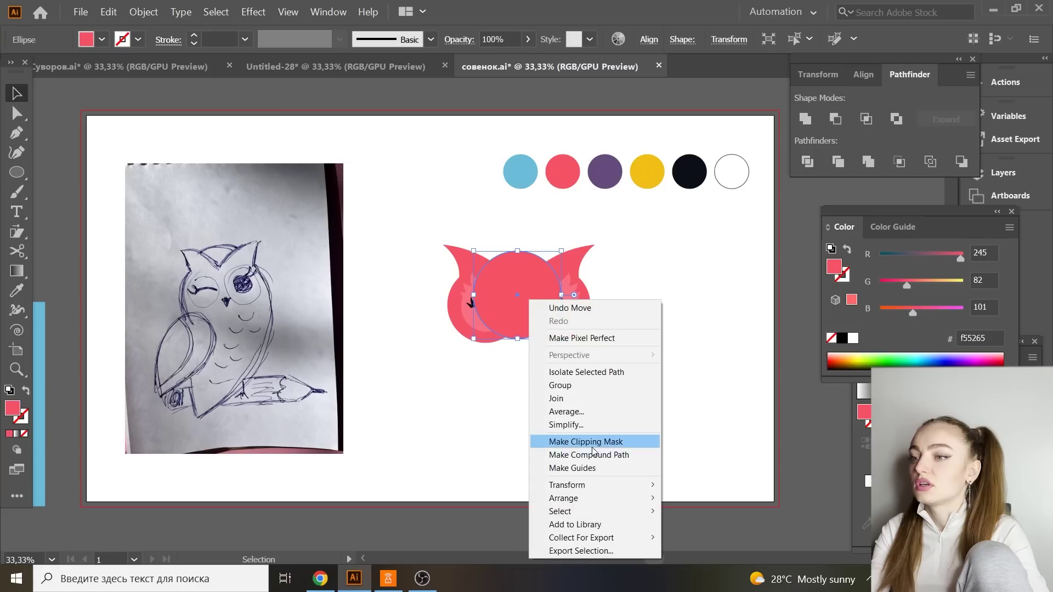
mouse_move(628, 511)
click(697, 538)
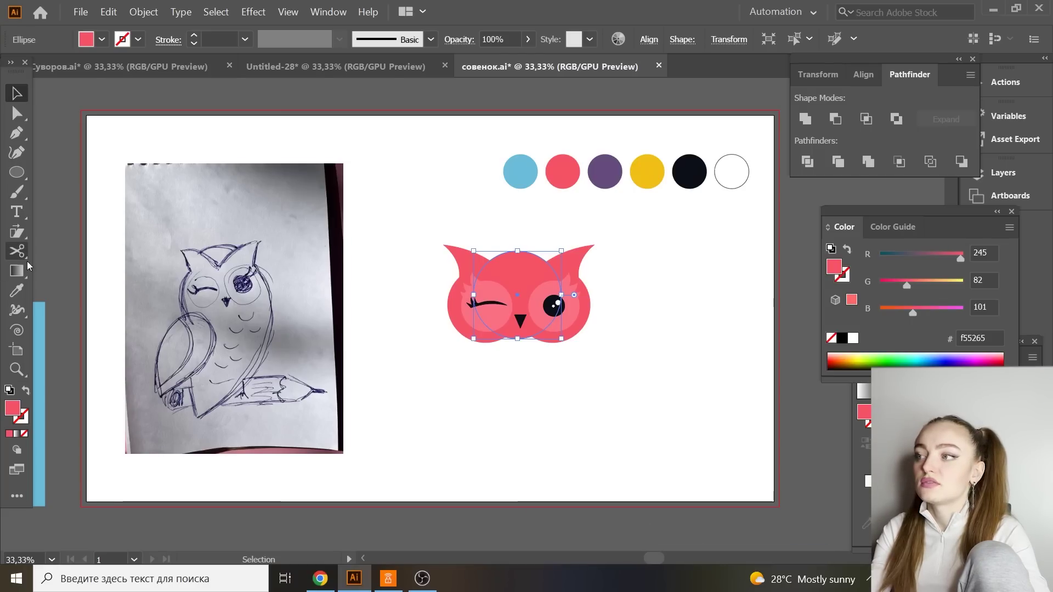
click(17, 293)
click(605, 172)
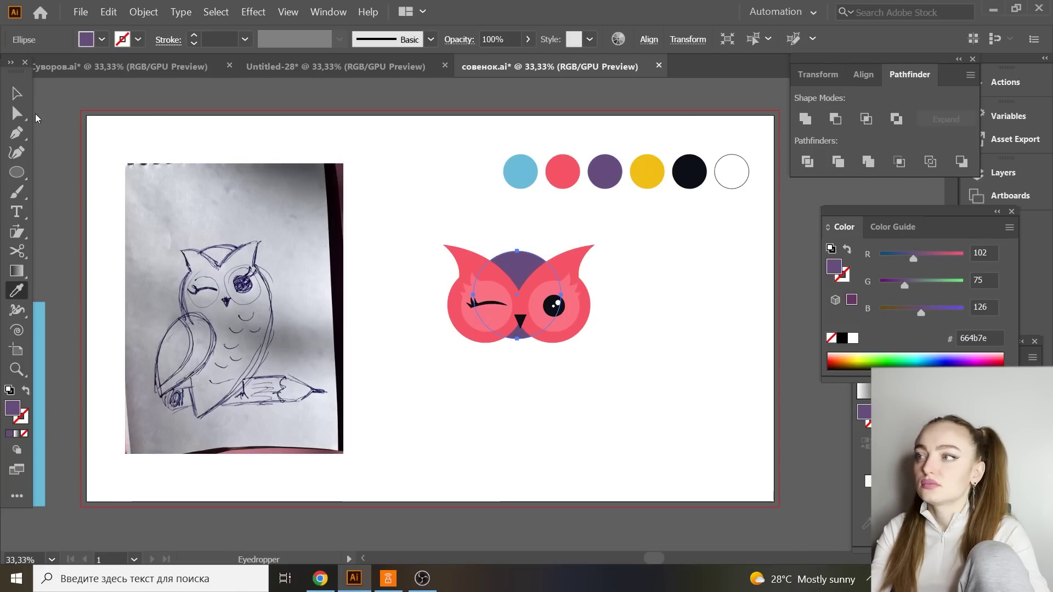
click(22, 98)
click(186, 129)
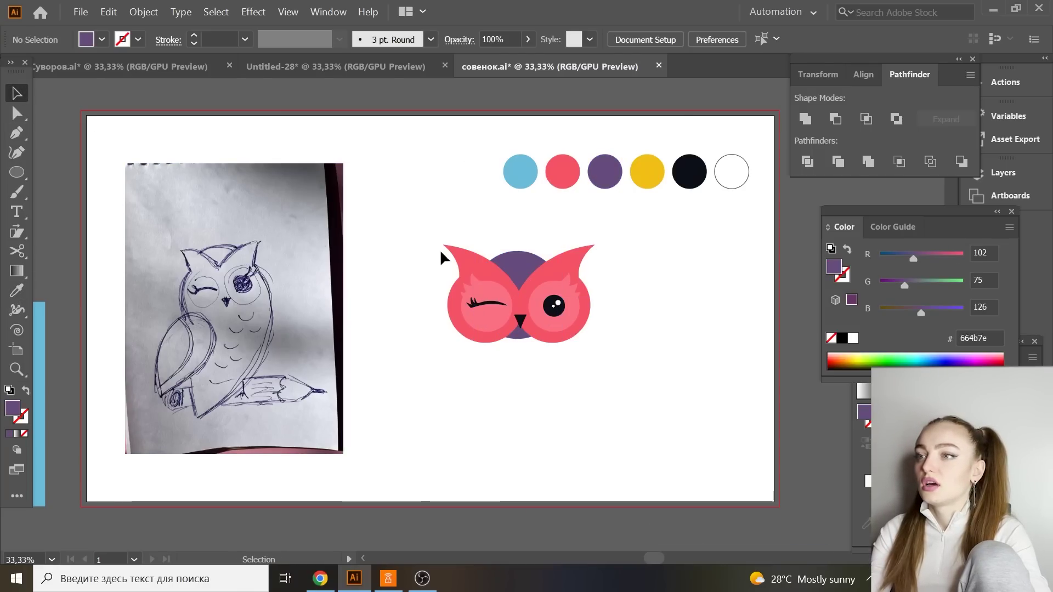
Shorten the purple head circle slightly from the bottom.
click(529, 263)
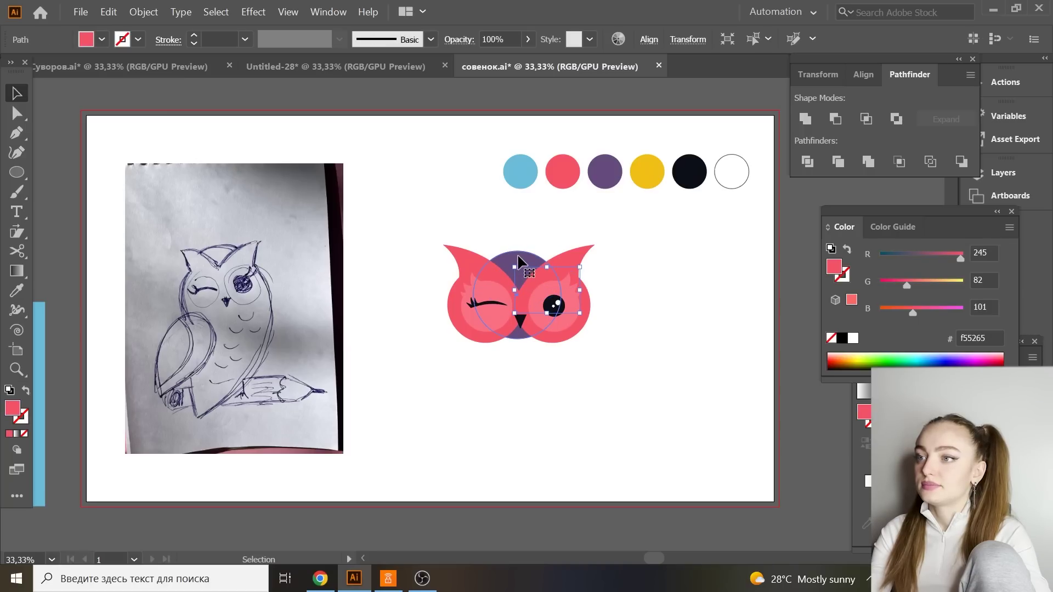
drag(523, 344, 523, 349)
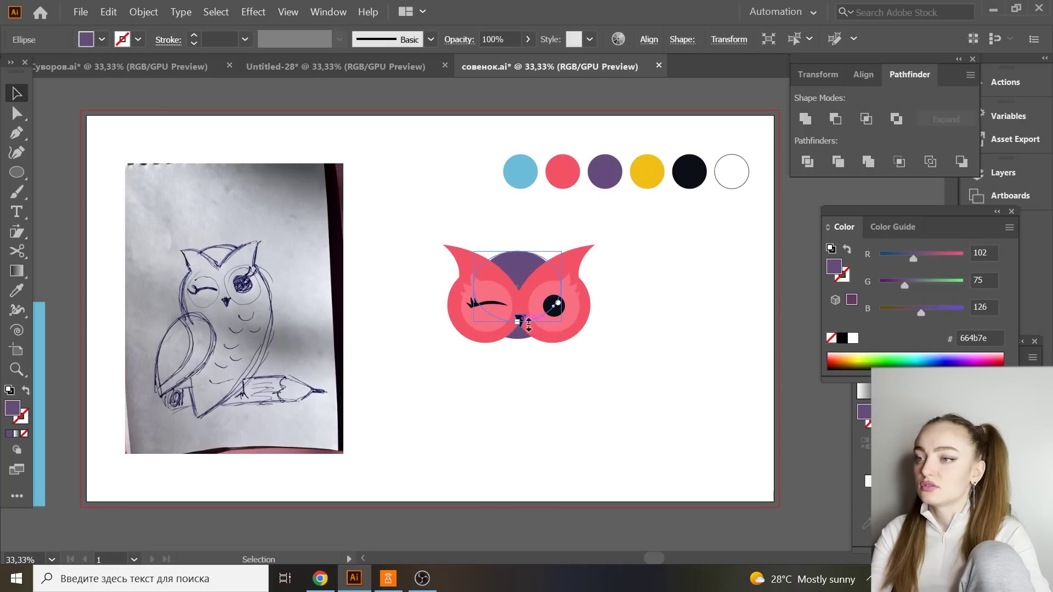
click(618, 329)
click(516, 269)
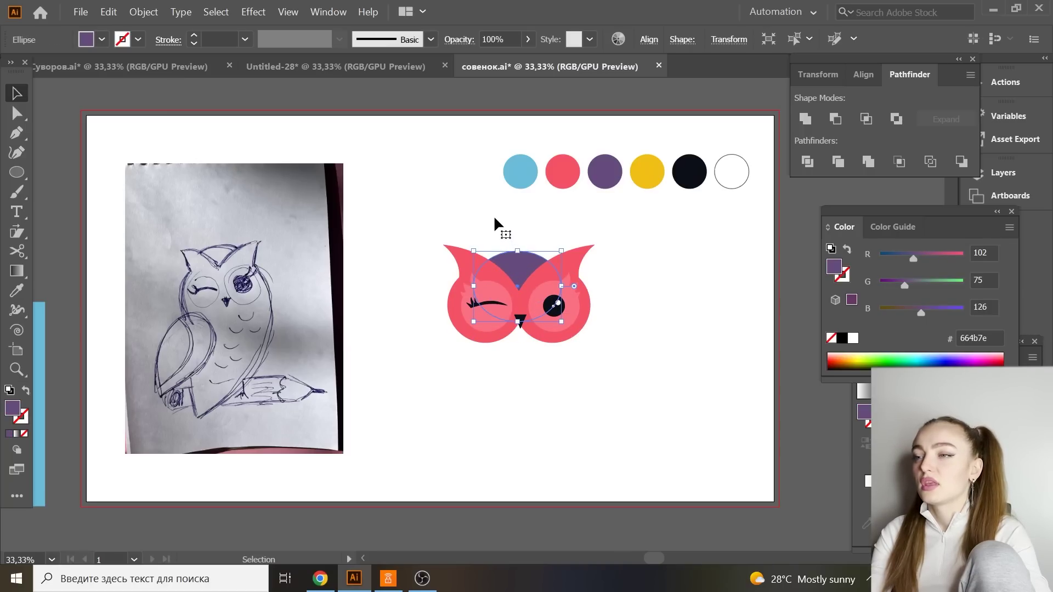
click(492, 215)
drag(16, 133, 83, 135)
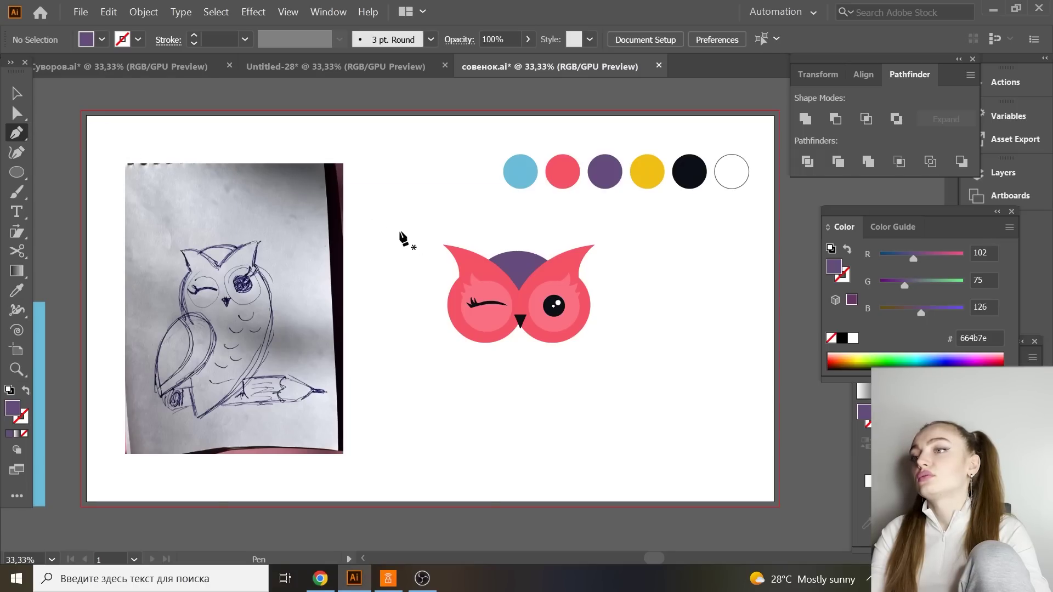
Draw the owl's curved body outline with the Pen tool, tapering to a point at the bottom.
click(579, 277)
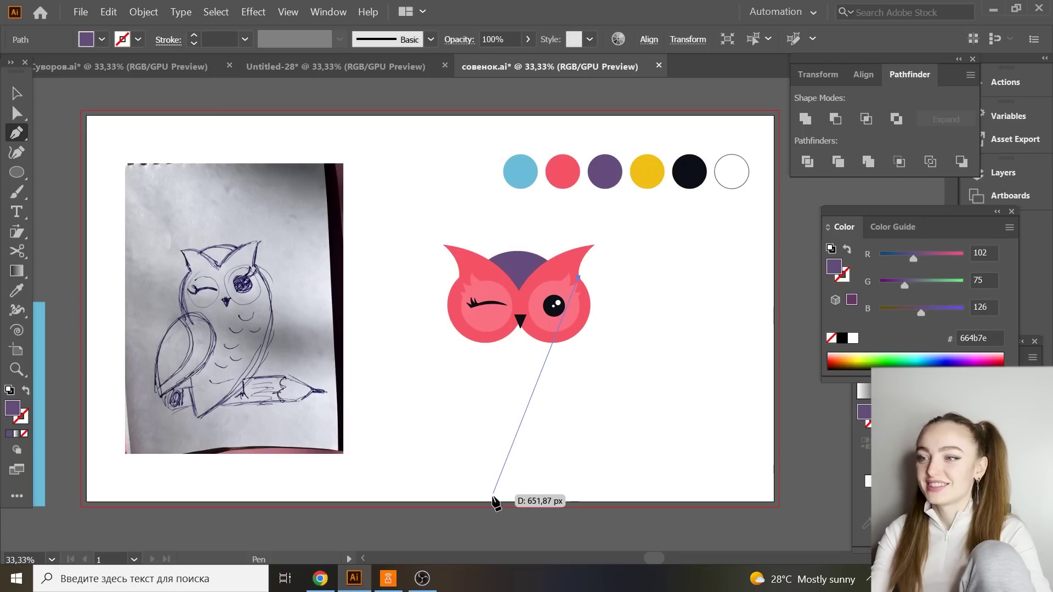
click(467, 491)
drag(467, 491, 286, 482)
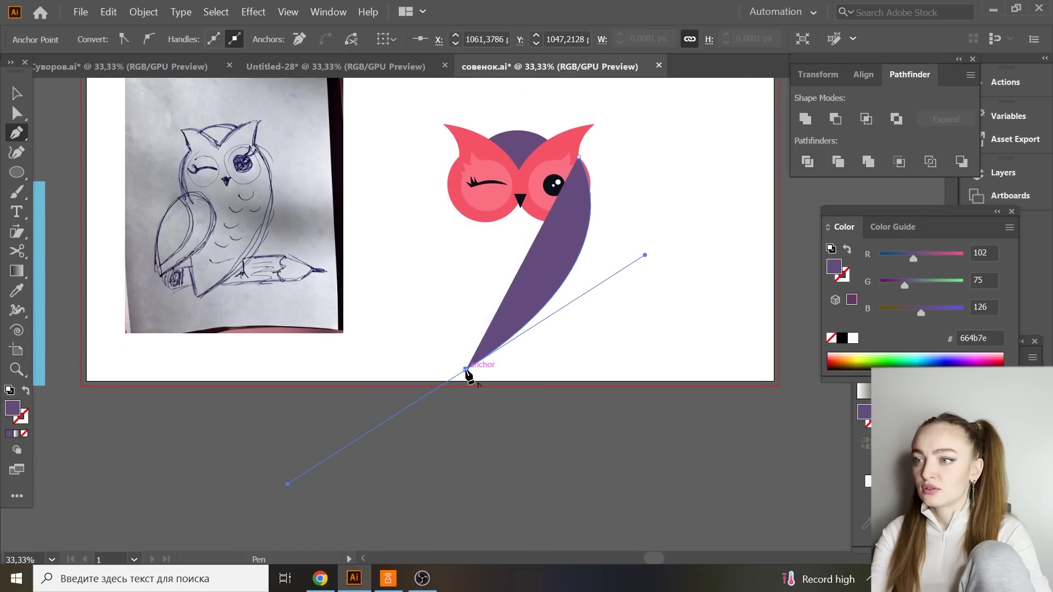
drag(466, 369, 463, 210)
click(466, 208)
click(578, 157)
Send the body behind the eyes and fill it with the pink ear colour.
right_click(595, 253)
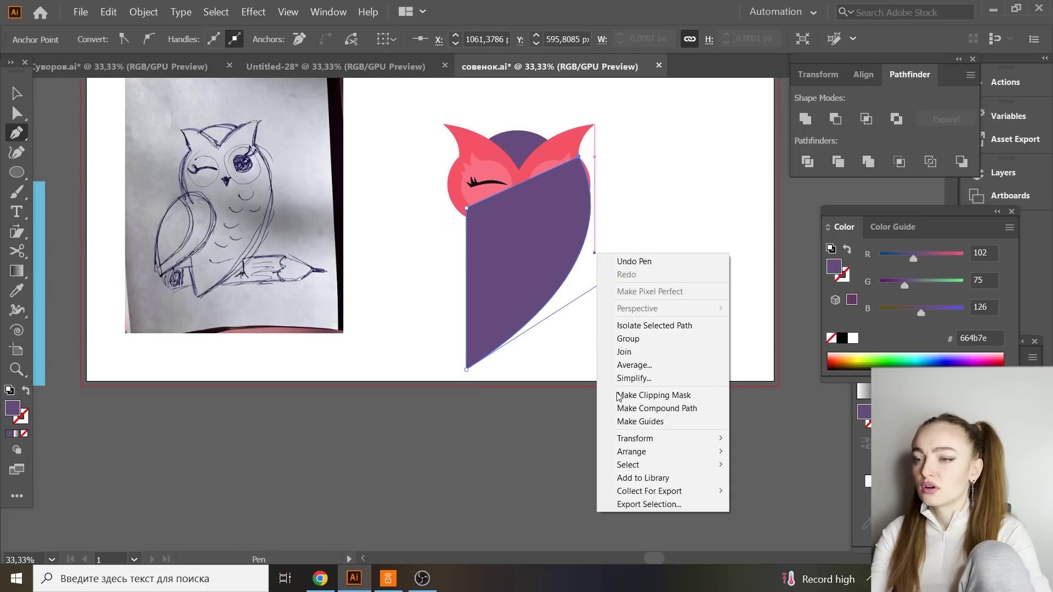
click(776, 491)
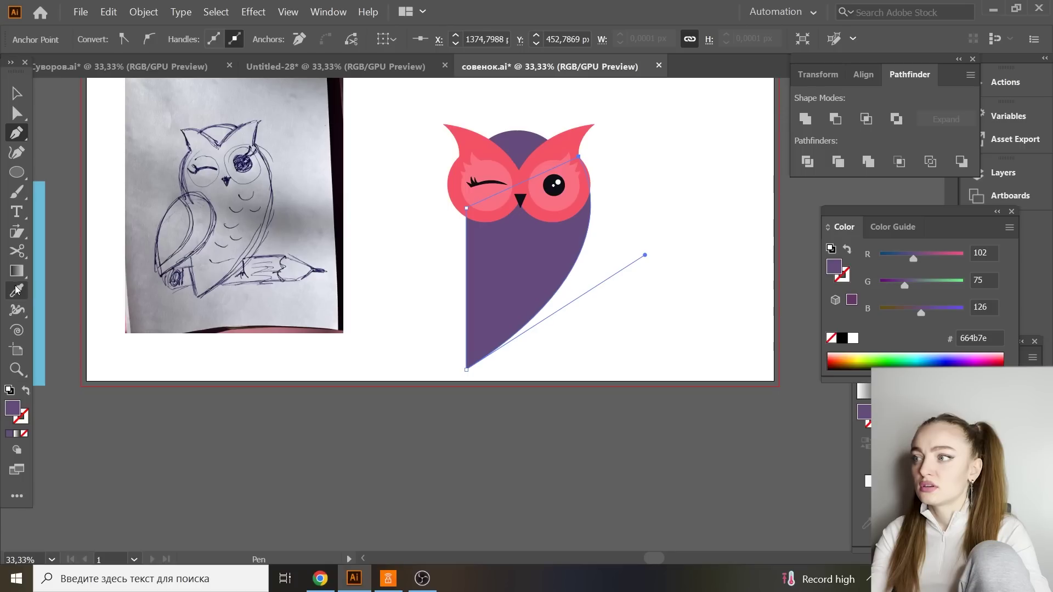
click(17, 291)
click(458, 144)
click(16, 94)
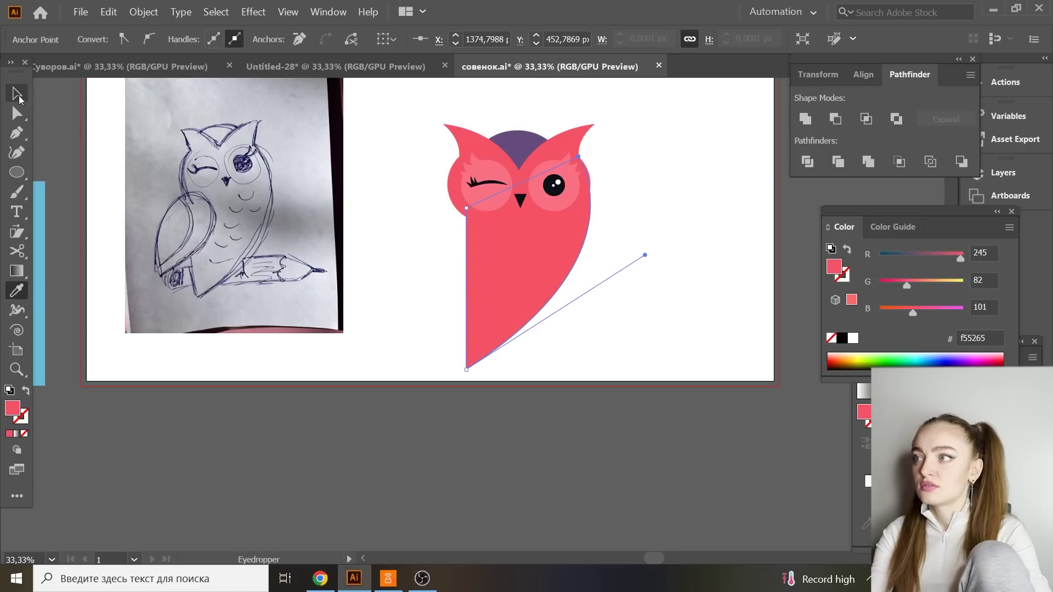
Ungroup the owl's parts.
click(643, 146)
scroll(627, 288, up, 2)
click(596, 202)
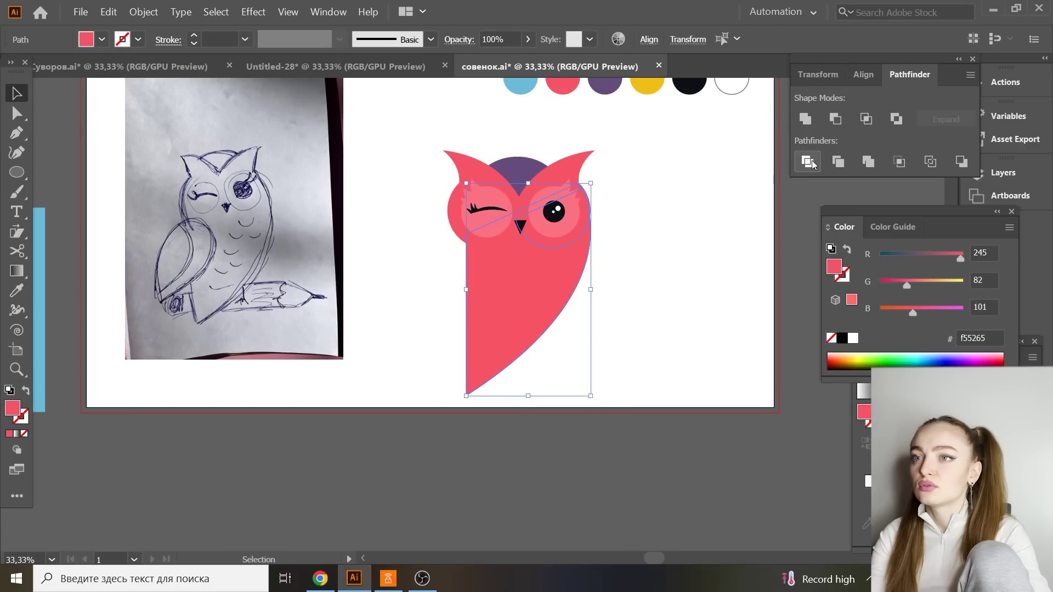
right_click(499, 193)
click(567, 289)
click(603, 206)
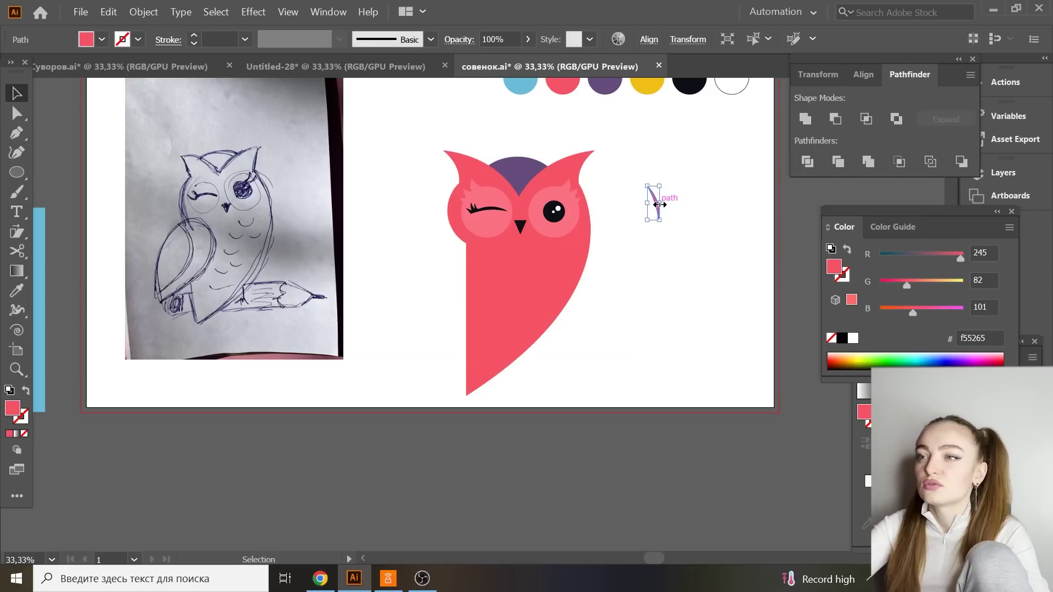
scroll(673, 209, up, 2)
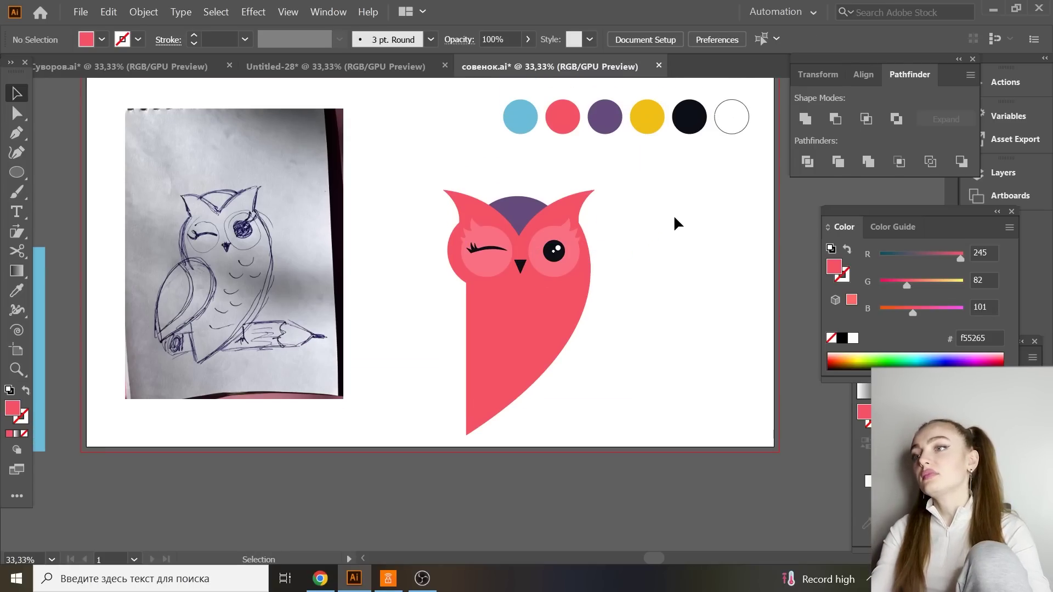
Save, ungroup the eye pieces, and select both round eye circles.
key(ctrl+s)
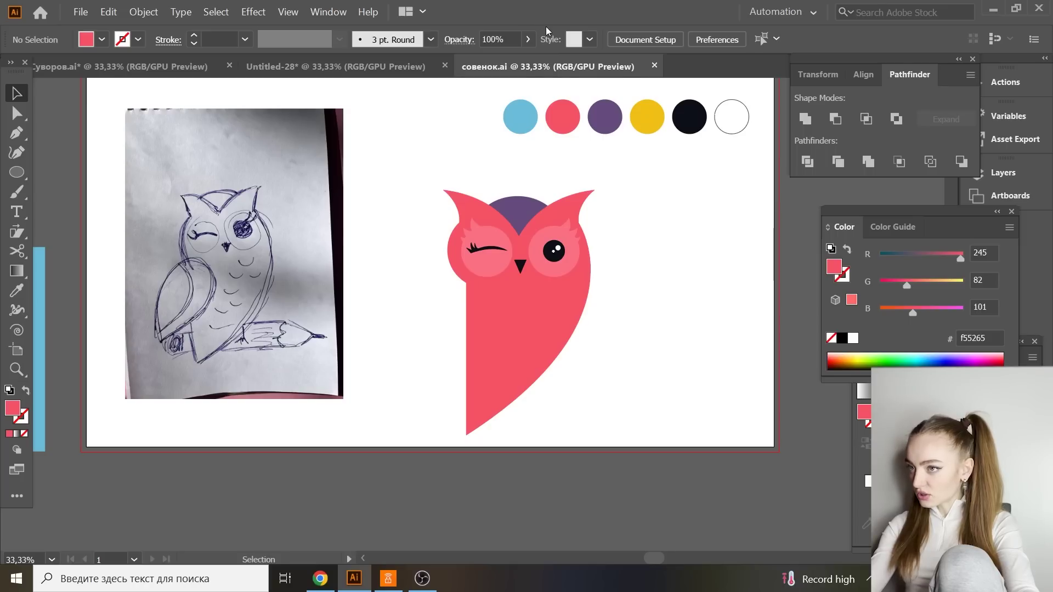
drag(587, 267, 578, 251)
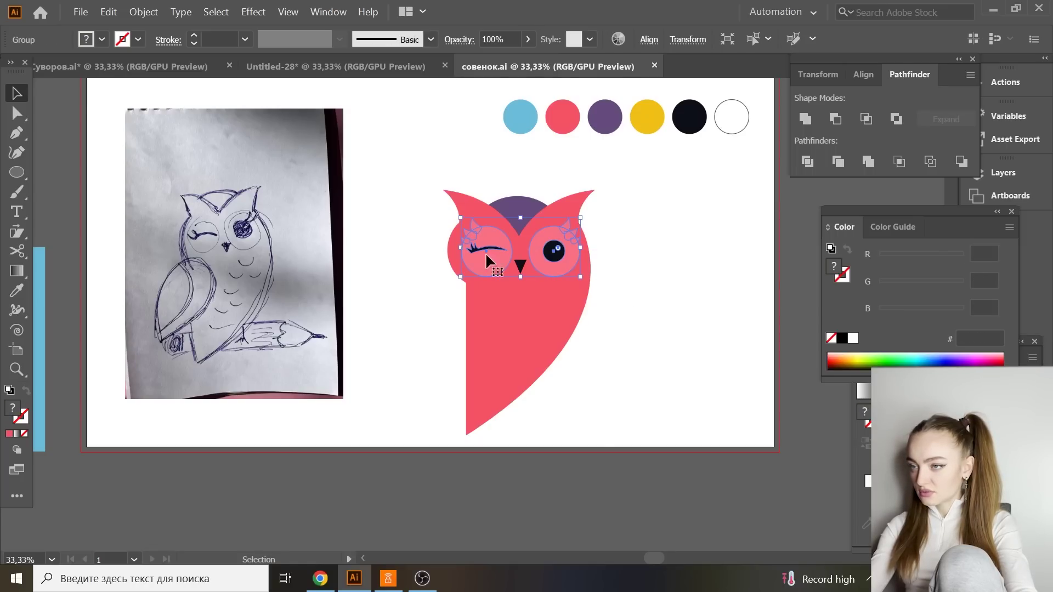
right_click(302, 300)
click(368, 397)
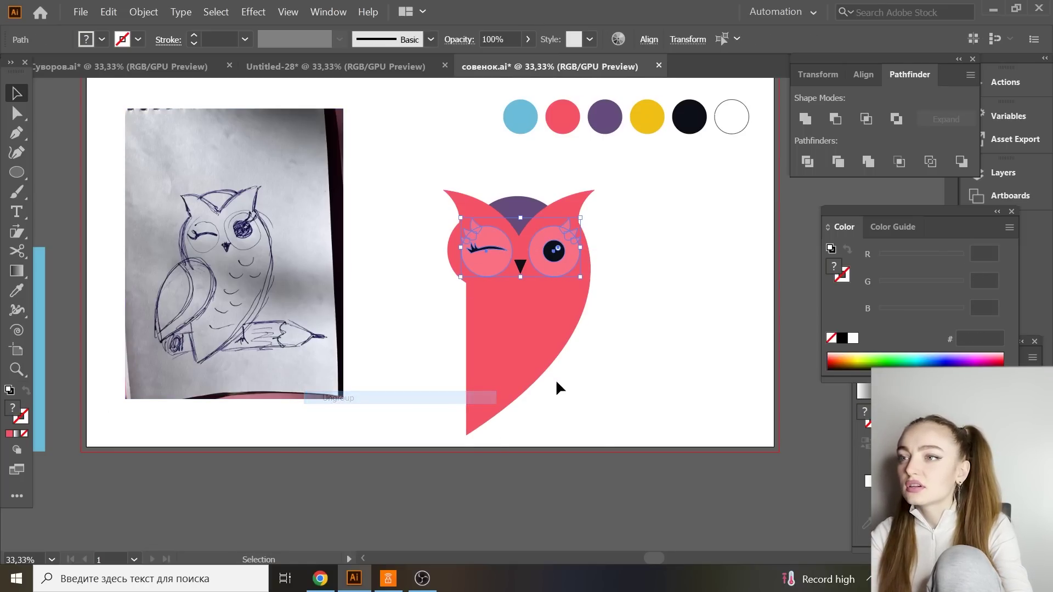
click(555, 379)
click(577, 232)
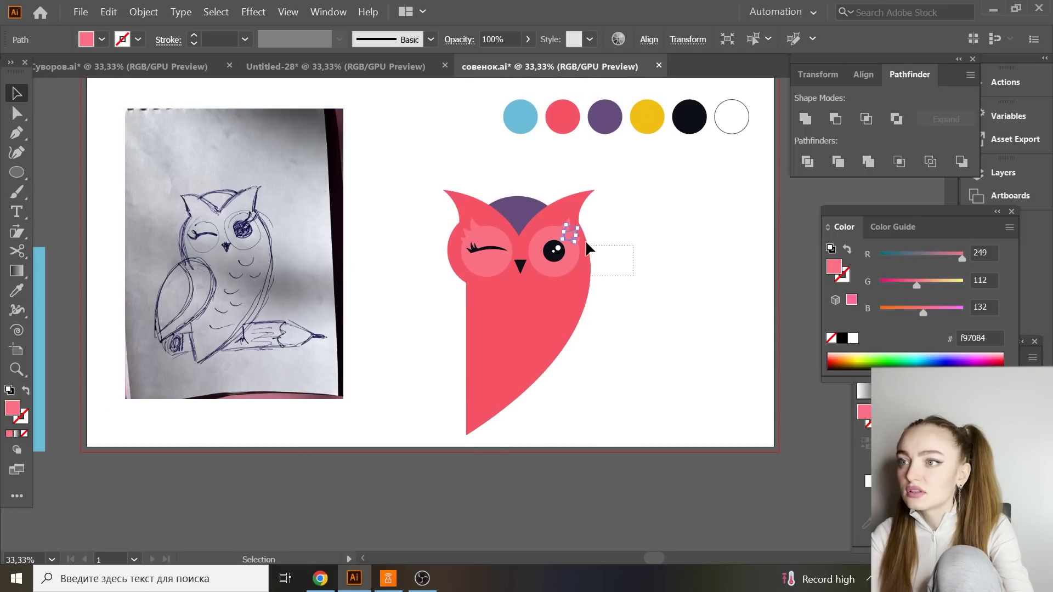
shift+click(495, 276)
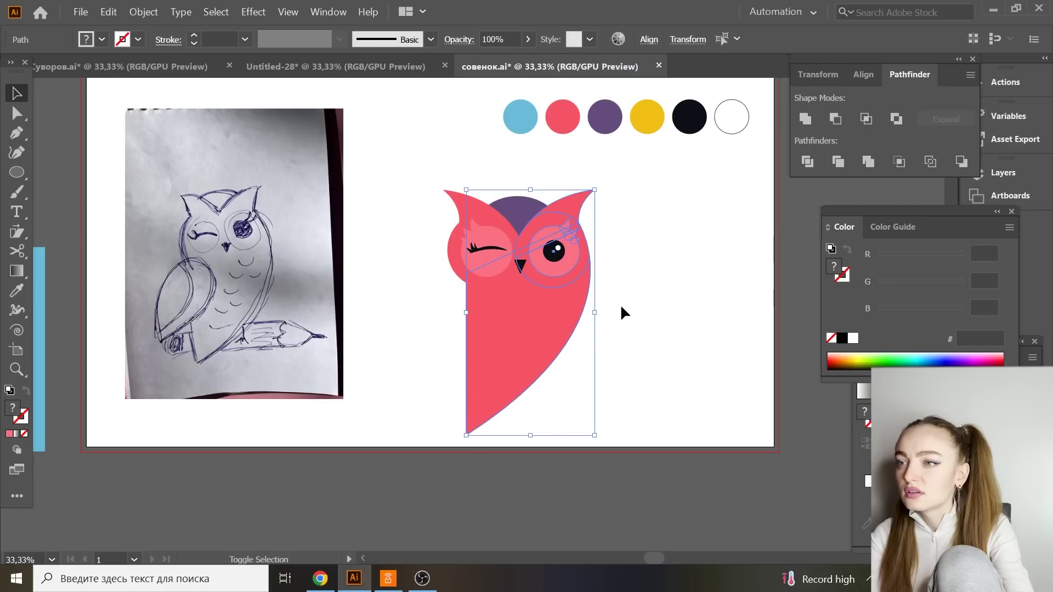
shift+click(591, 263)
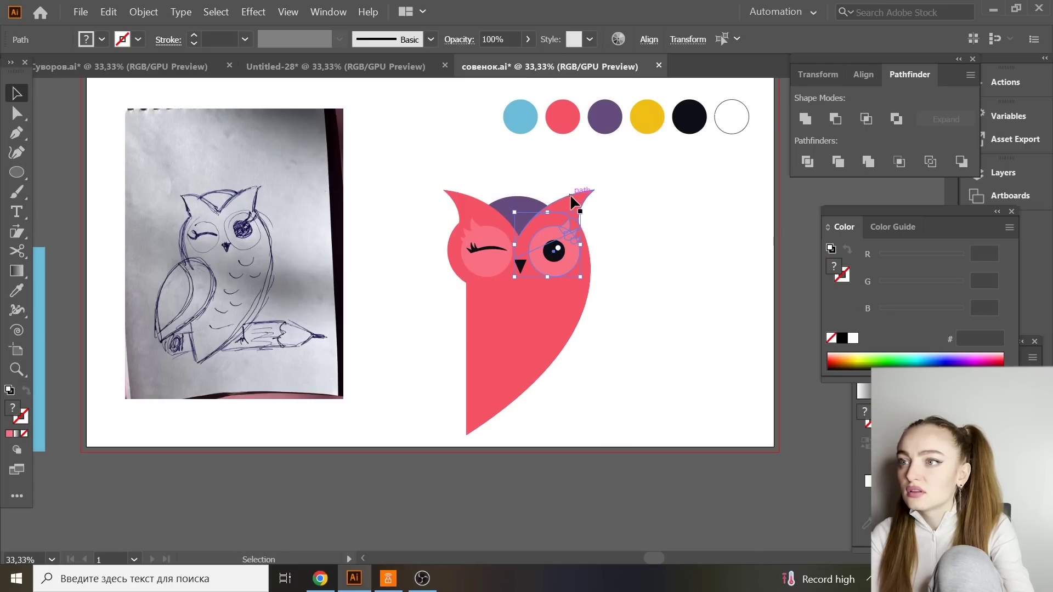
shift+click(540, 219)
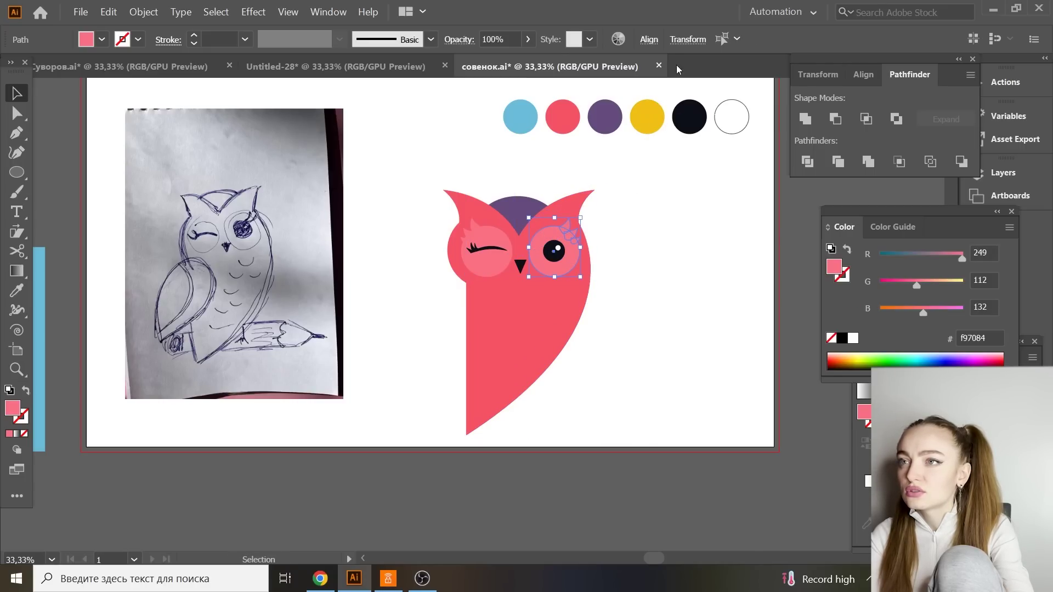
click(720, 42)
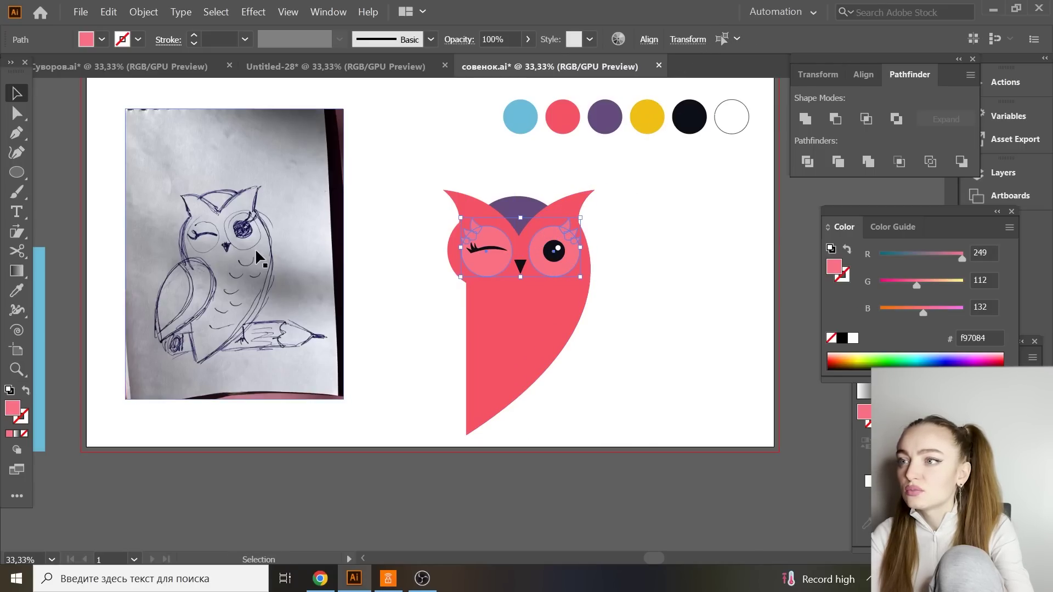
Fill the eye circles with a lighter pink from the Color Picker.
double_click(13, 410)
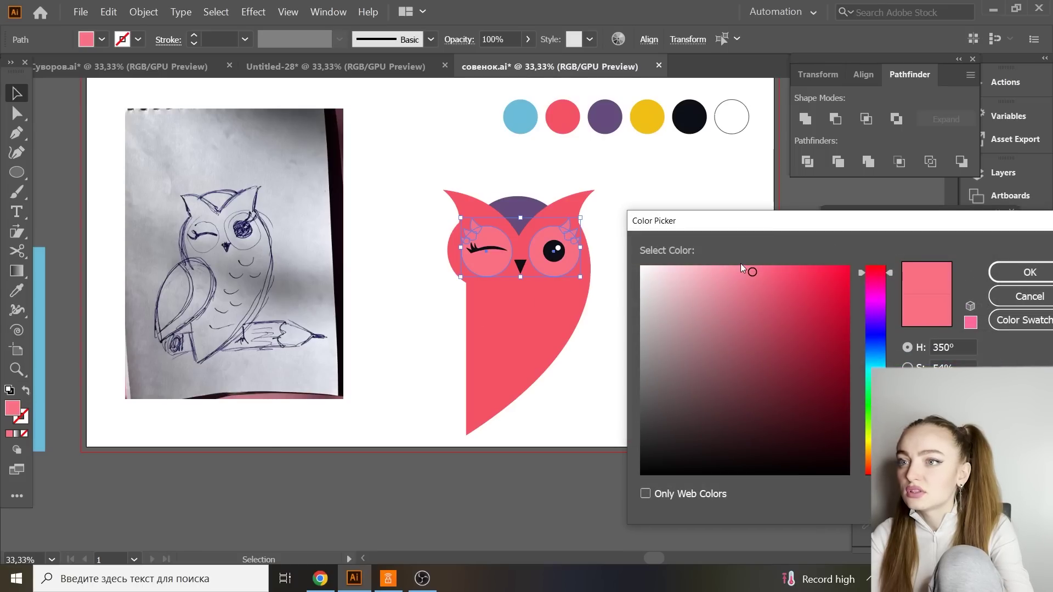
click(739, 268)
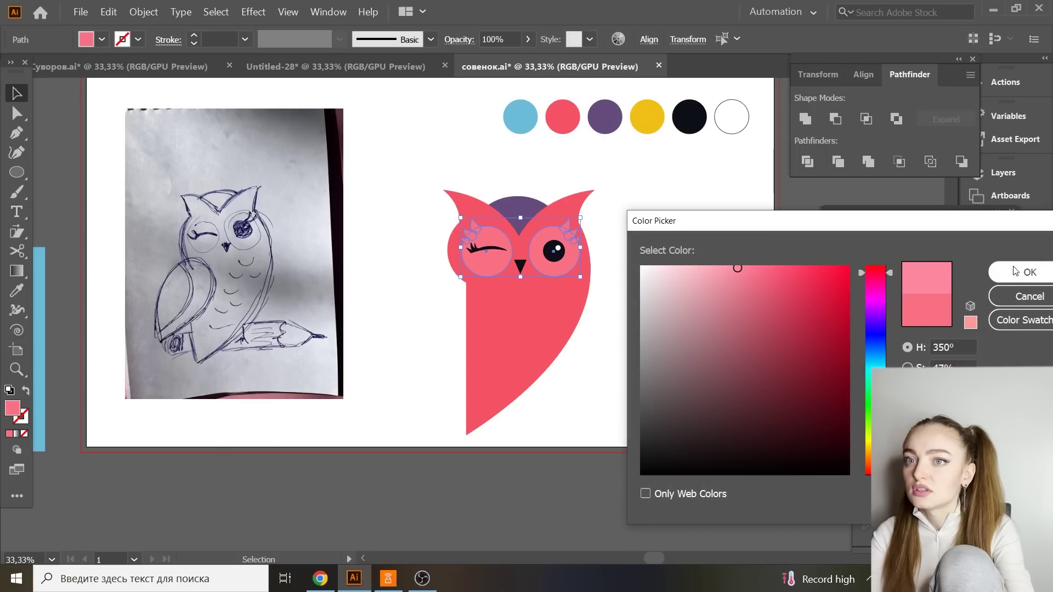
click(1029, 272)
click(686, 295)
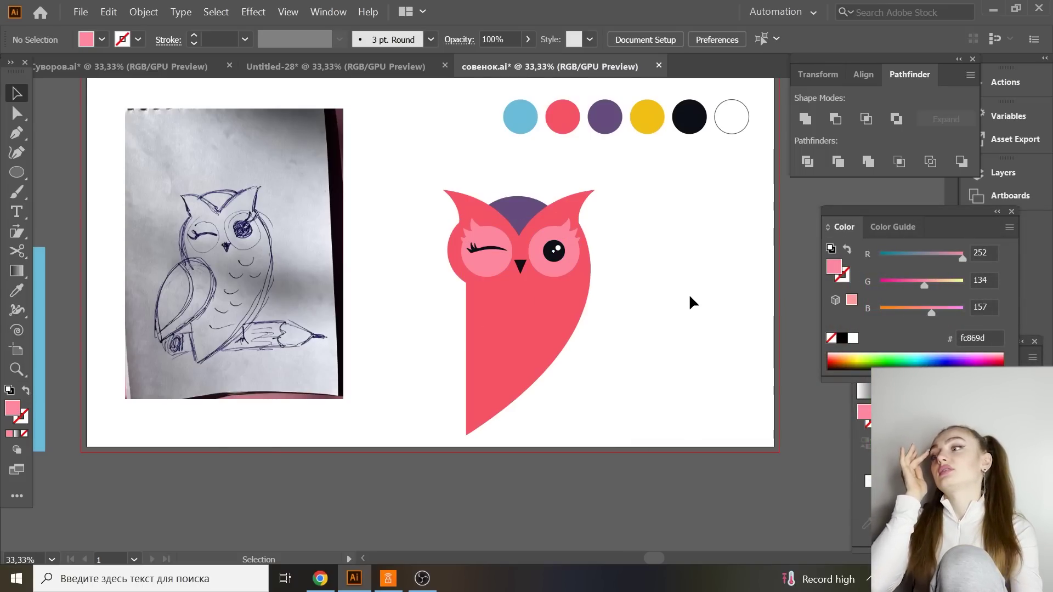
Reselect the eye circles and adjust their fill to the lighter pink f98298.
key(a)
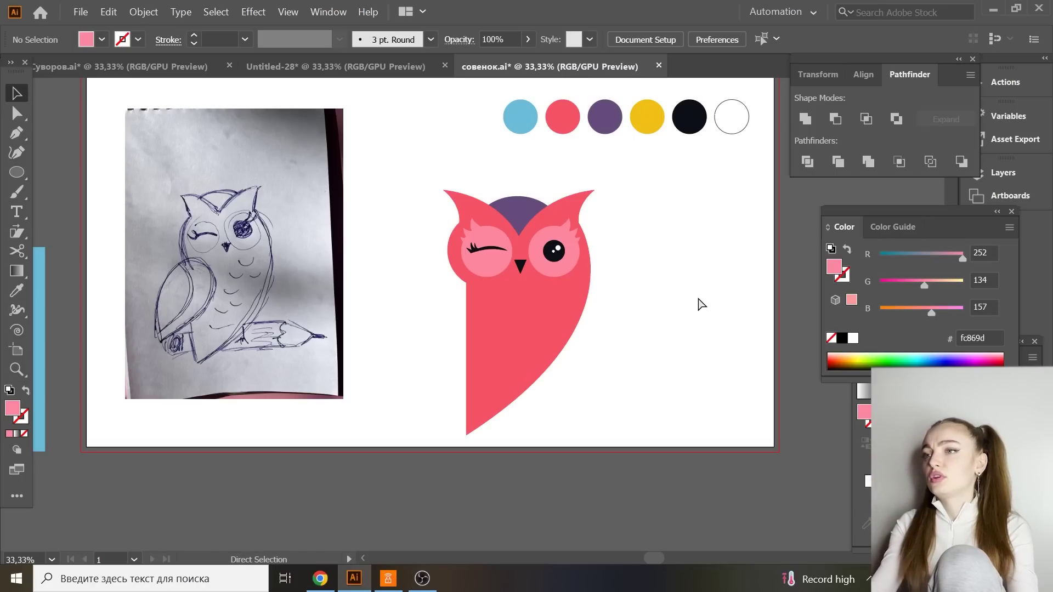
key(ctrl+z)
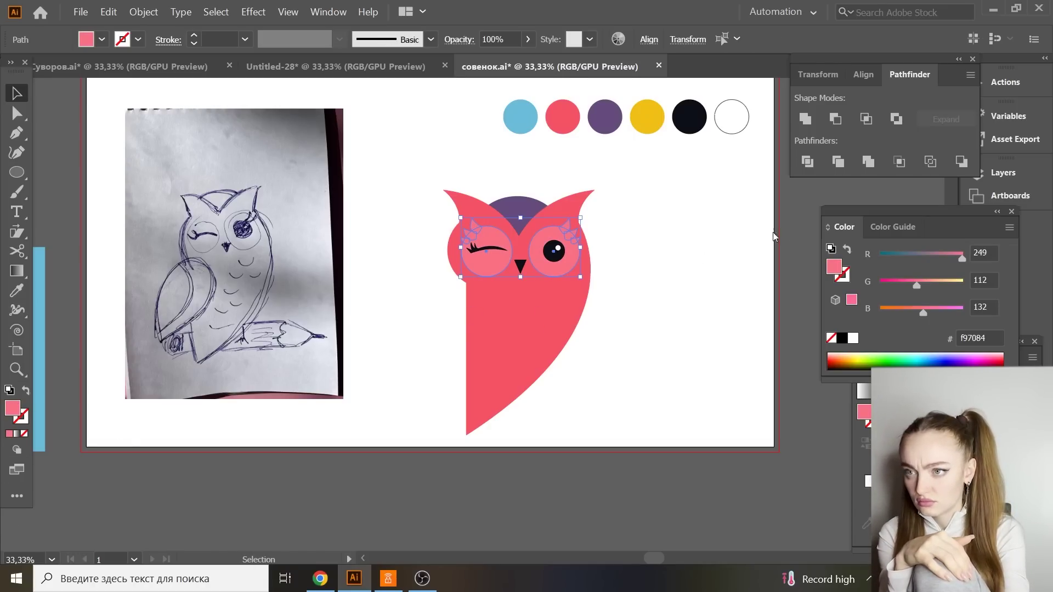
double_click(834, 267)
click(743, 271)
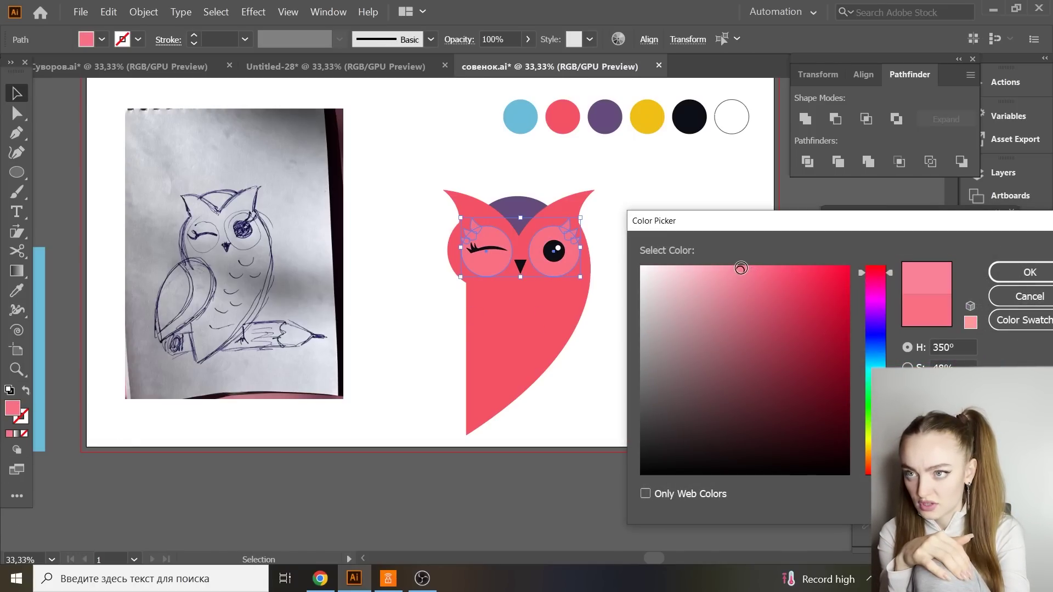
click(1029, 272)
click(733, 388)
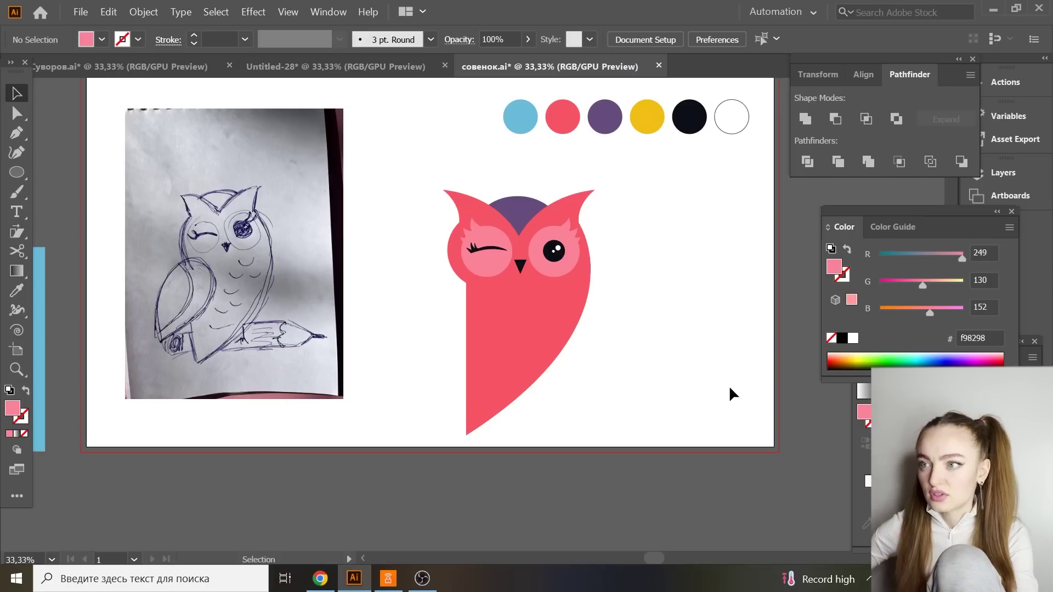
Draw a pink circle below the artboard and make an overlapping copy beside it.
scroll(264, 359, down, 3)
drag(16, 172, 70, 191)
scroll(202, 426, down, 2)
mouse_move(177, 360)
mouse_down()
mouse_move(351, 467)
mouse_move(335, 516)
mouse_up()
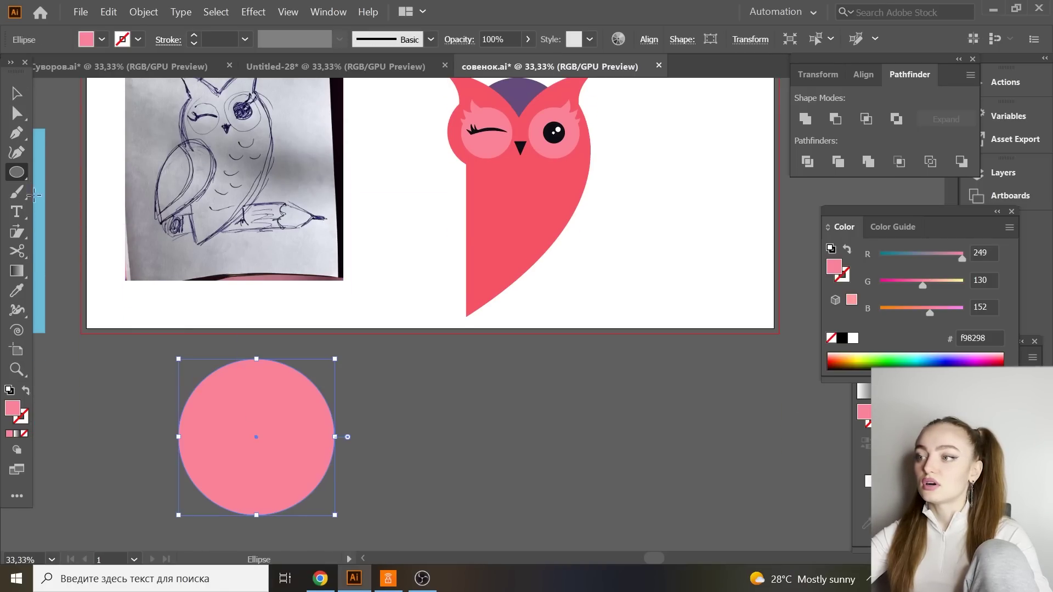
click(16, 94)
drag(282, 434, 353, 459)
shift+click(213, 417)
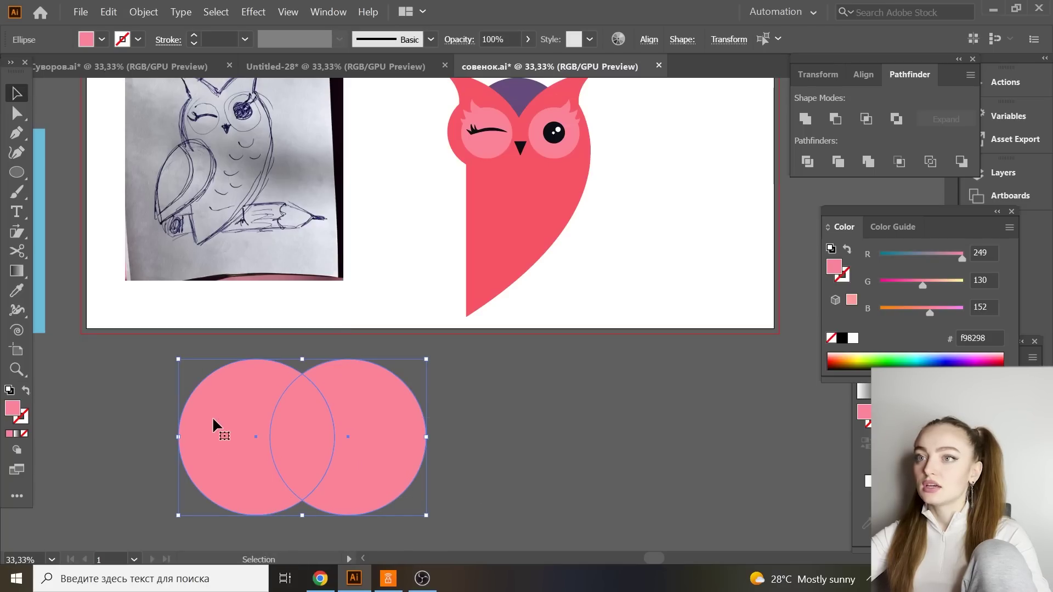
Divide the circles with Pathfinder, ungroup, and delete the crescents to keep the lens.
click(812, 164)
right_click(296, 449)
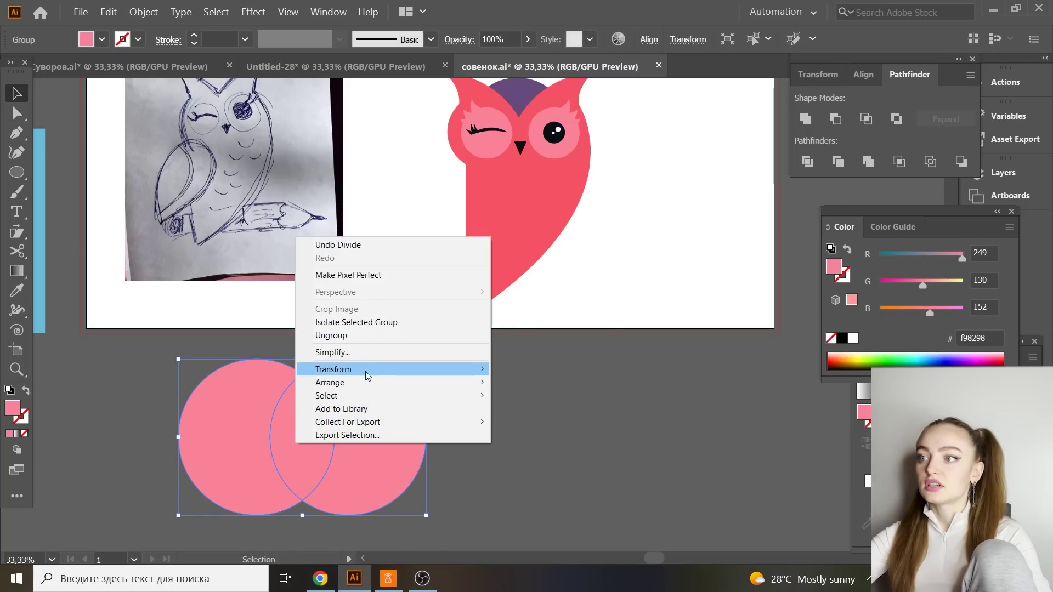
click(364, 336)
shift+click(317, 420)
key(Delete)
drag(322, 430, 292, 432)
Round the lens top into a teardrop and stretch it taller onto the owl.
drag(16, 119, 63, 114)
drag(272, 382, 274, 456)
key(ctrl+z)
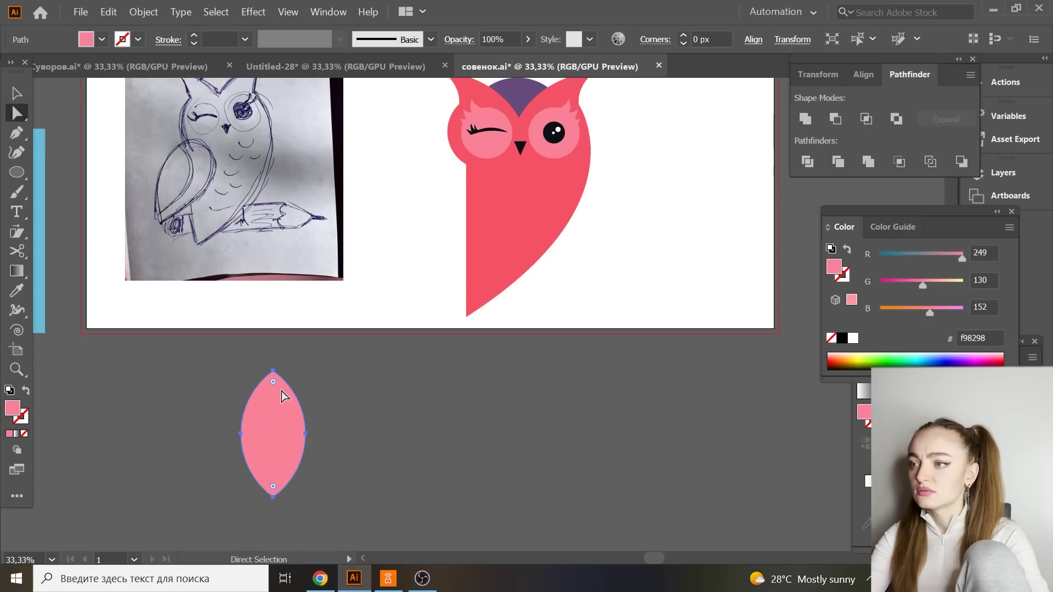
drag(274, 383, 273, 437)
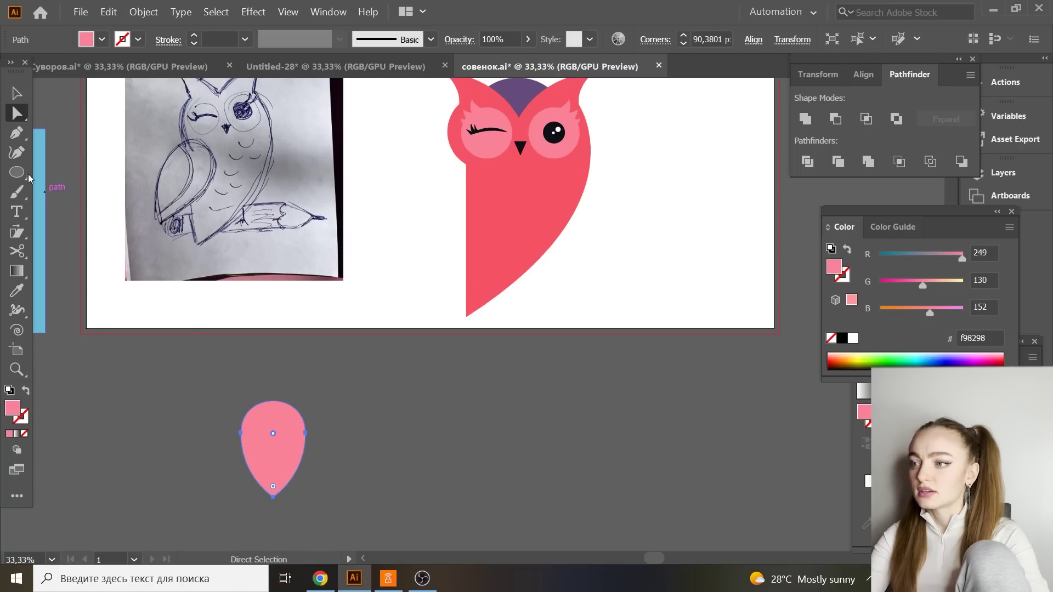
key(v)
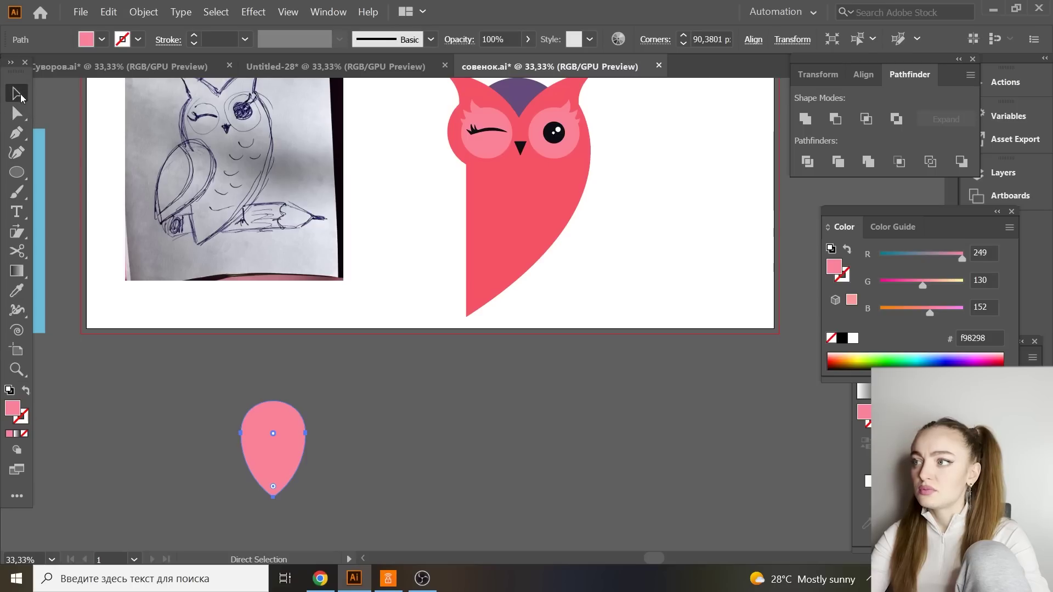
drag(275, 399, 460, 203)
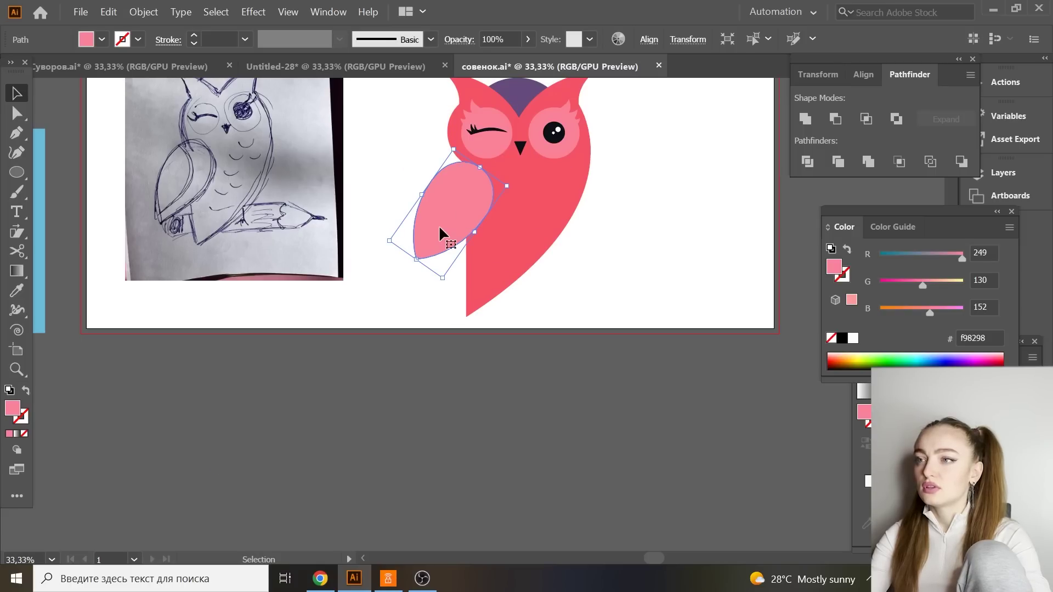
Widen the wing and position it on the owl's body.
scroll(444, 241, up, 2)
scroll(448, 255, up, 2)
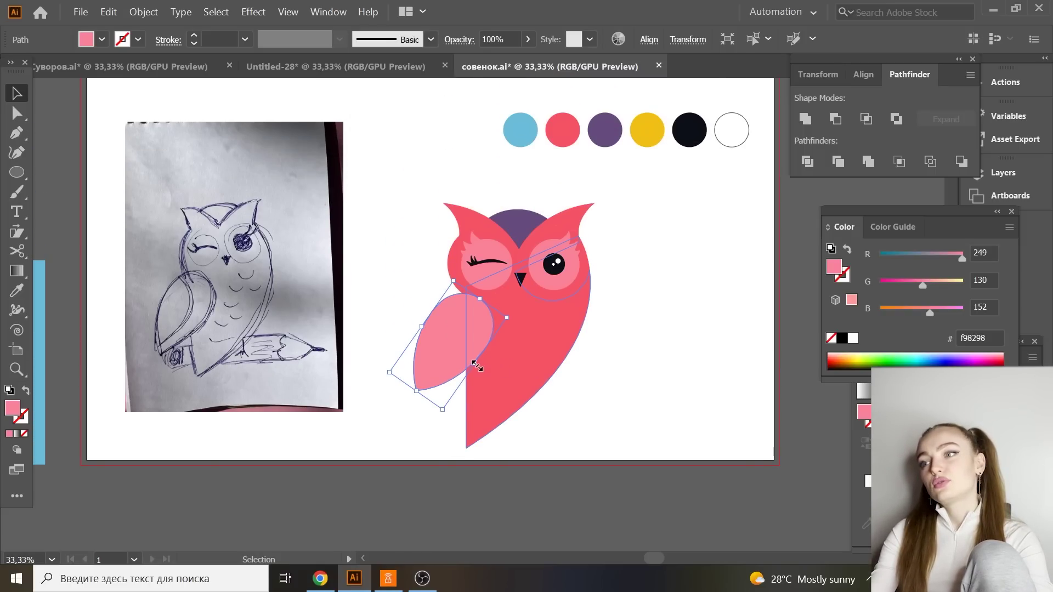
drag(476, 366, 496, 379)
drag(486, 344, 483, 358)
drag(492, 395, 467, 362)
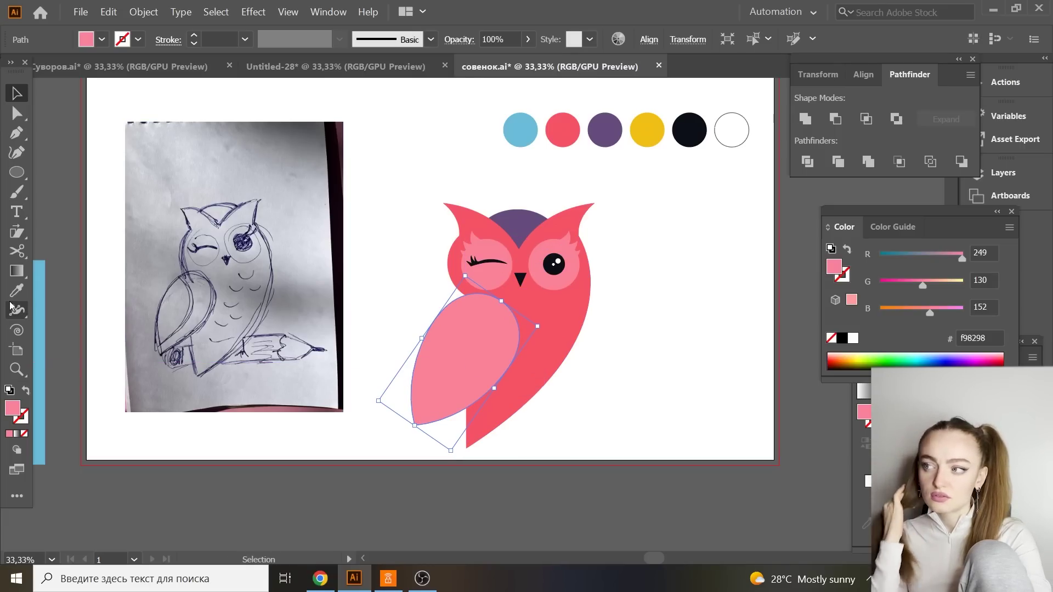
Fill the wing with the palette purple and layer a smaller yellow copy on it.
key(i)
click(596, 141)
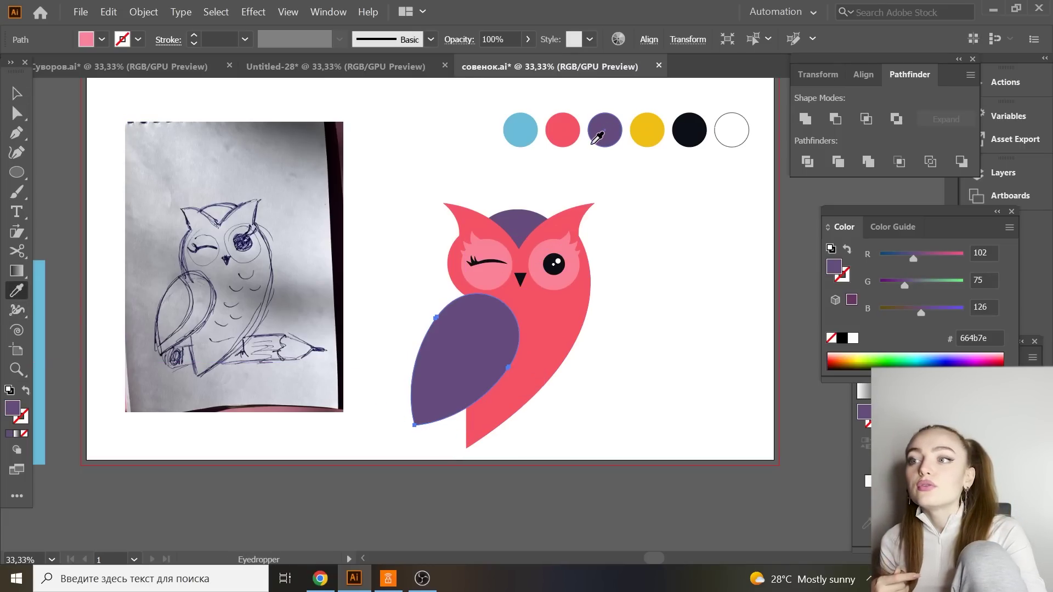
click(16, 93)
click(154, 96)
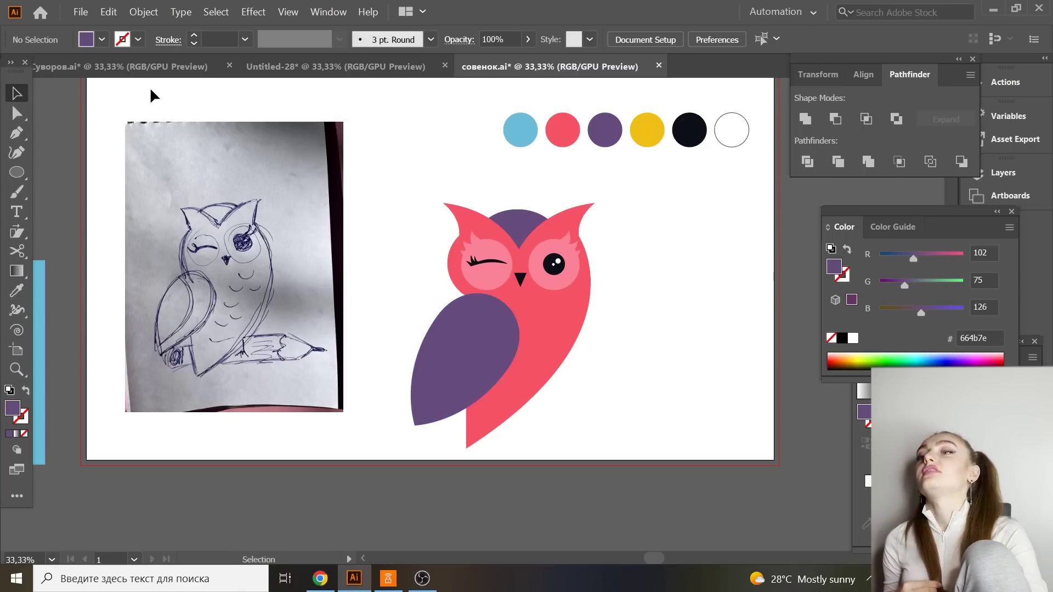
mouse_move(488, 354)
mouse_down()
mouse_move(369, 337)
mouse_move(317, 370)
mouse_move(357, 353)
mouse_move(455, 356)
mouse_up()
click(615, 345)
scroll(615, 345, up, 1)
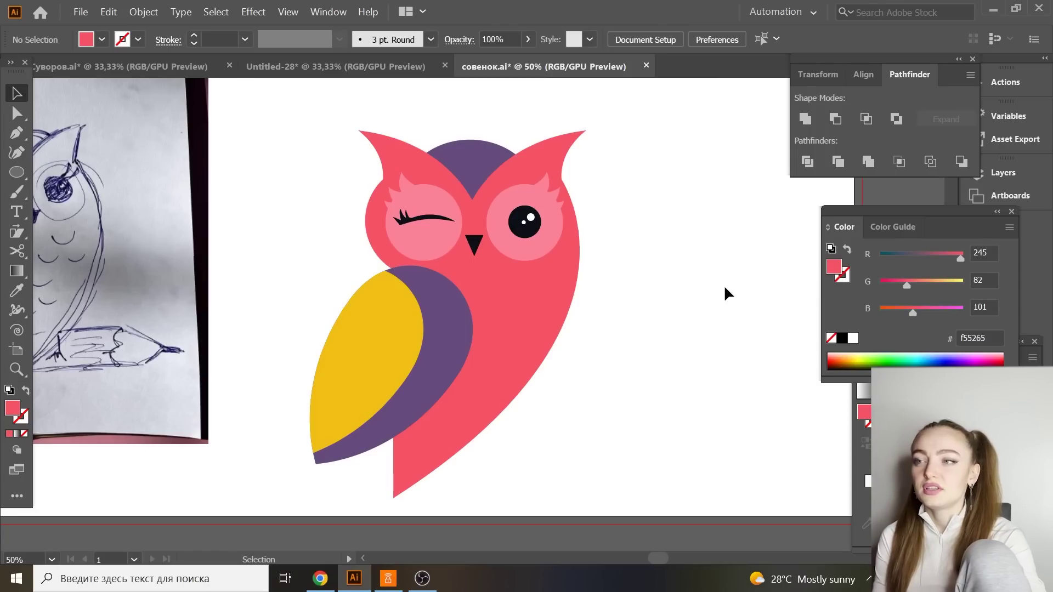
Unite the owl's body shapes and give the body a 10 pt purple outline.
click(509, 326)
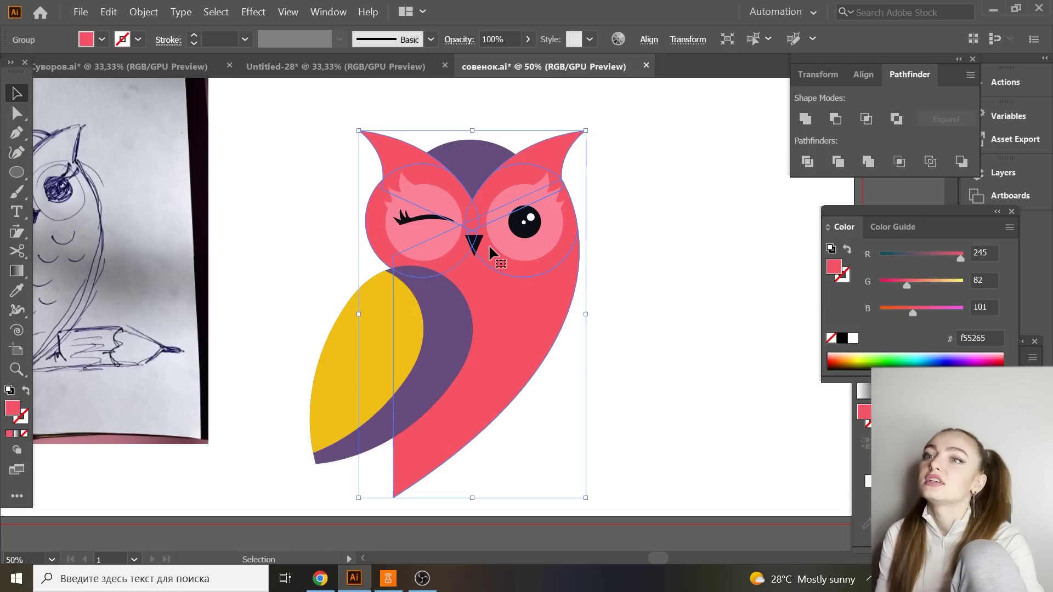
click(805, 120)
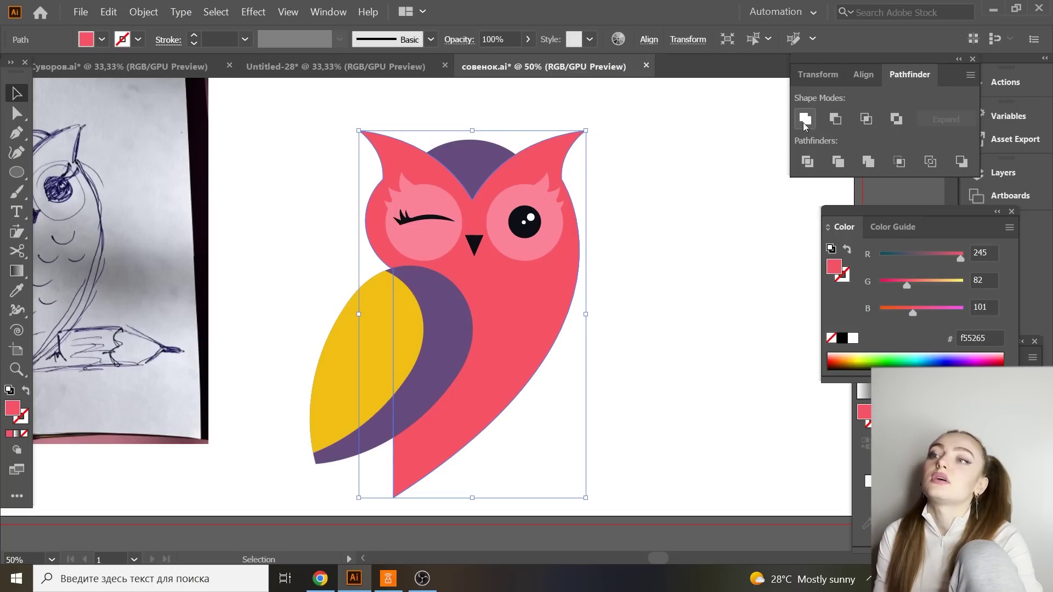
click(639, 262)
click(507, 174)
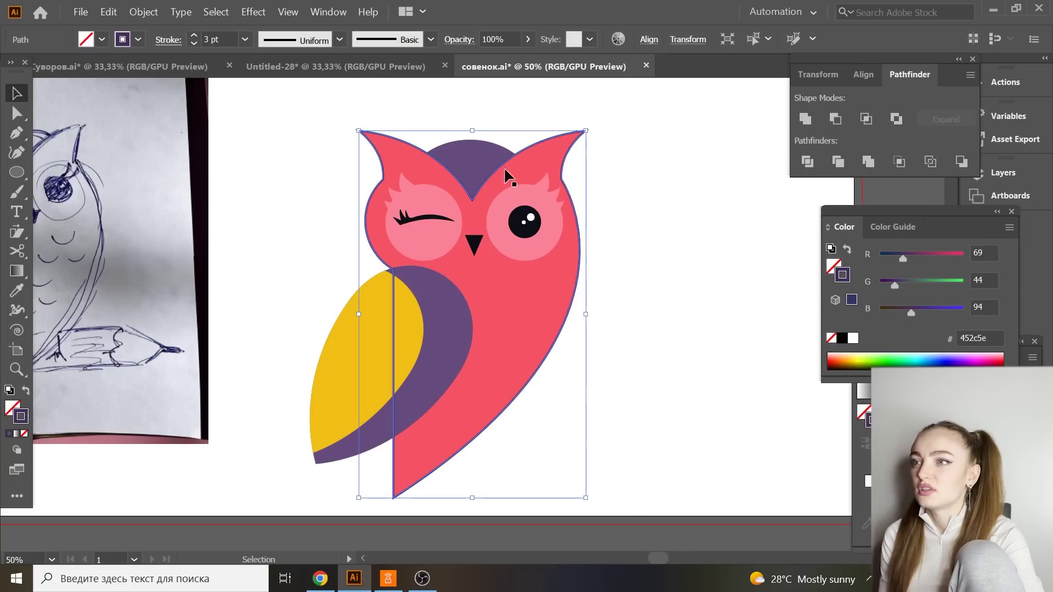
click(244, 39)
click(263, 235)
click(308, 286)
Copy the purple outline onto the yellow wing and save the document.
click(376, 327)
key(i)
click(377, 128)
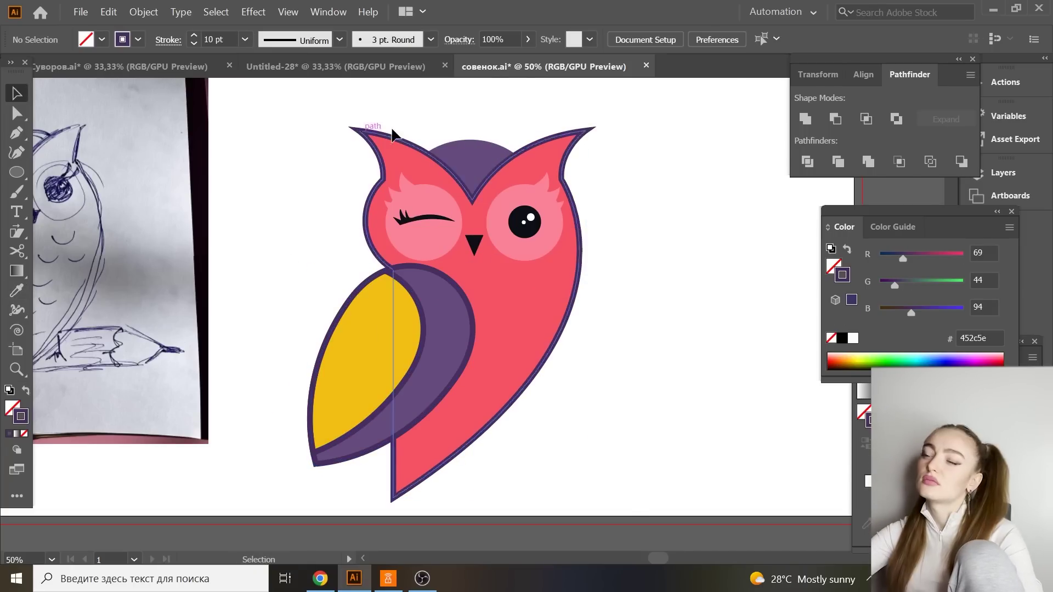
key(v)
key(ctrl+shift+a)
key(ctrl+s)
key(ctrl+0)
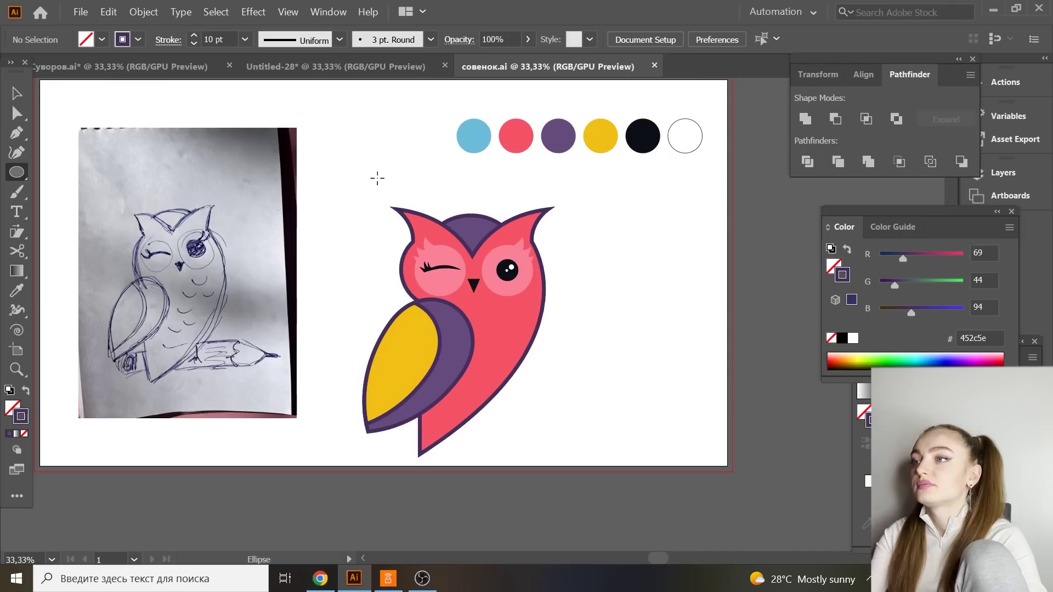
Draw a small purple circle, delete its top anchor, and give the arc a tapered profile.
drag(328, 185, 361, 217)
key(a)
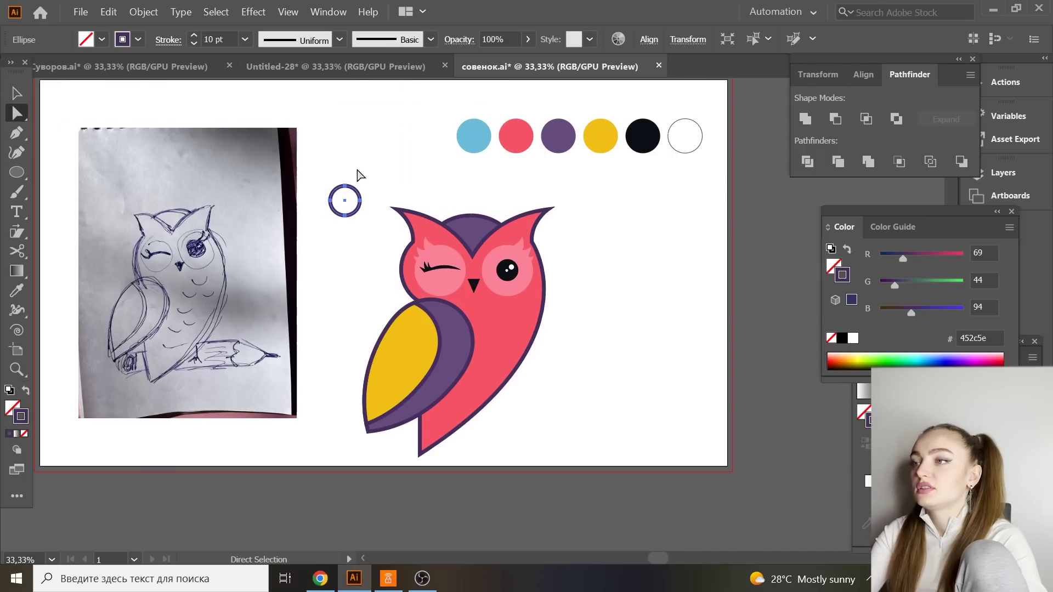
click(346, 190)
key(Delete)
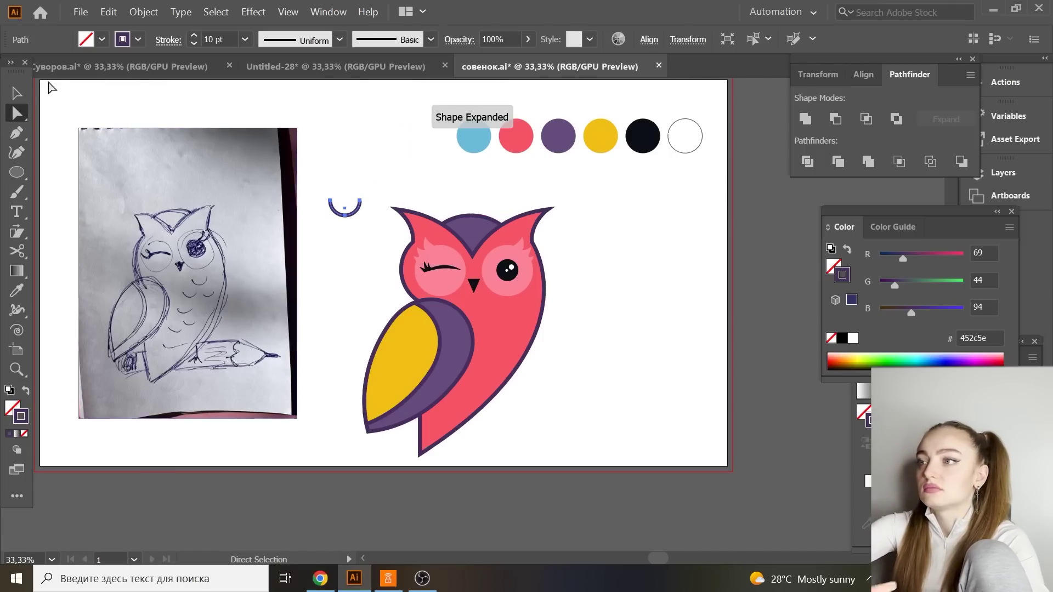
key(v)
click(341, 195)
click(344, 215)
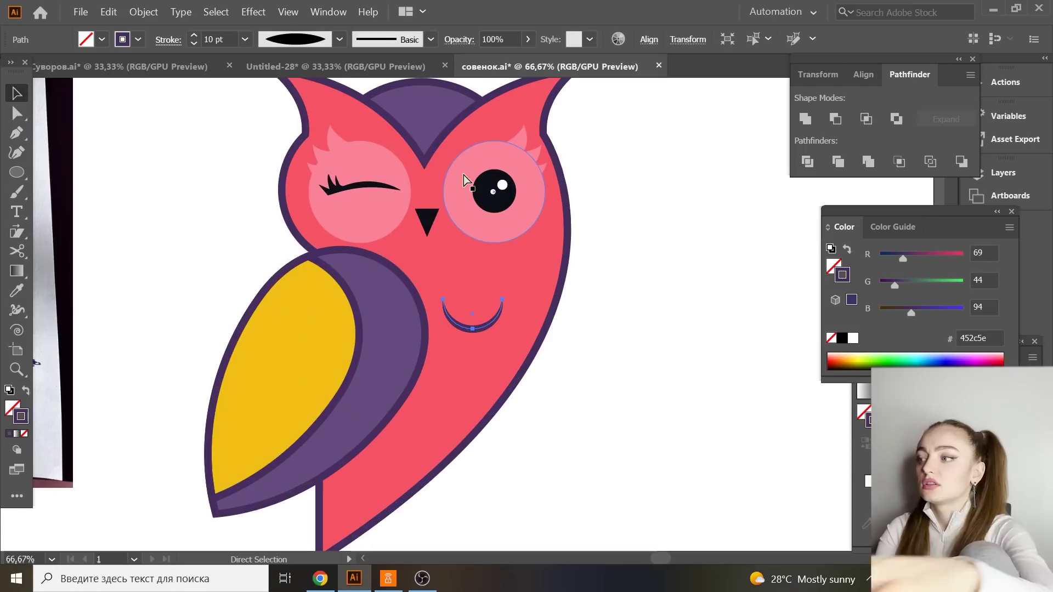
Copy the arc into six feather arcs down the owl's chest and save.
drag(461, 357, 494, 378)
scroll(494, 378, down, 2)
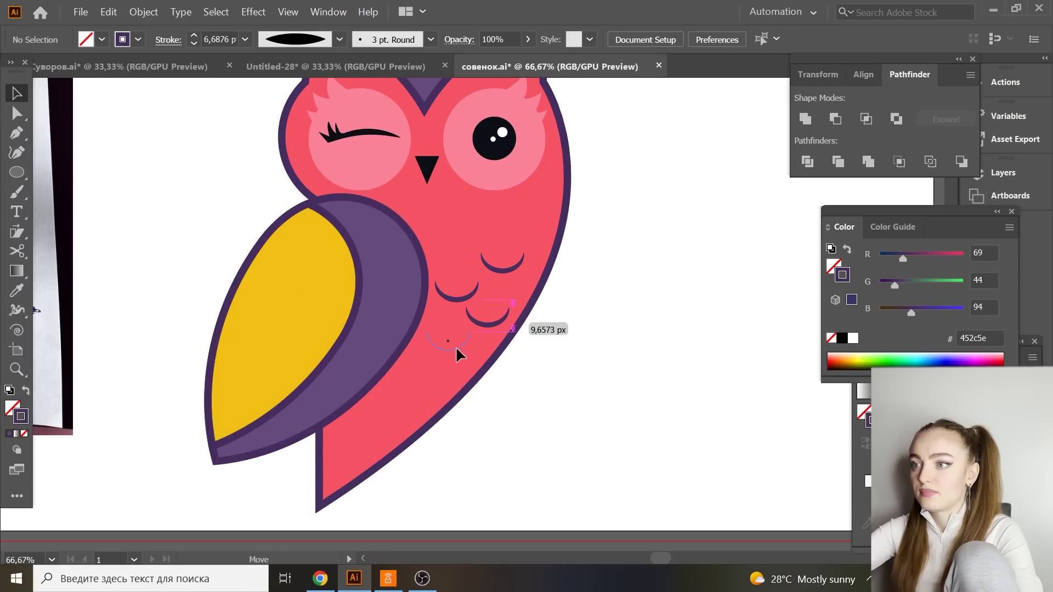
drag(461, 333, 470, 362)
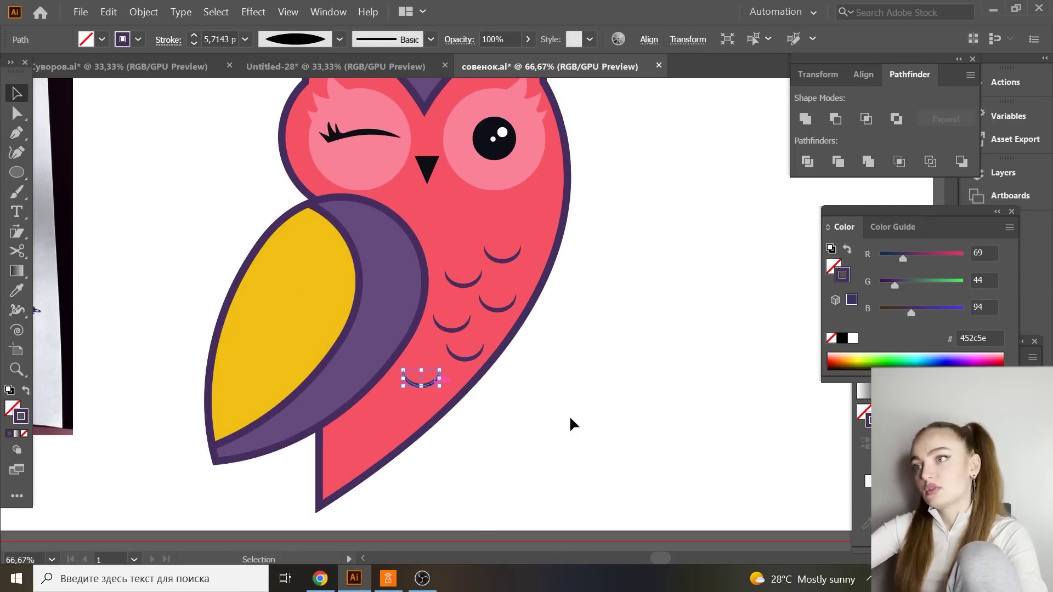
scroll(571, 423, up, 2)
drag(404, 388, 530, 54)
click(637, 391)
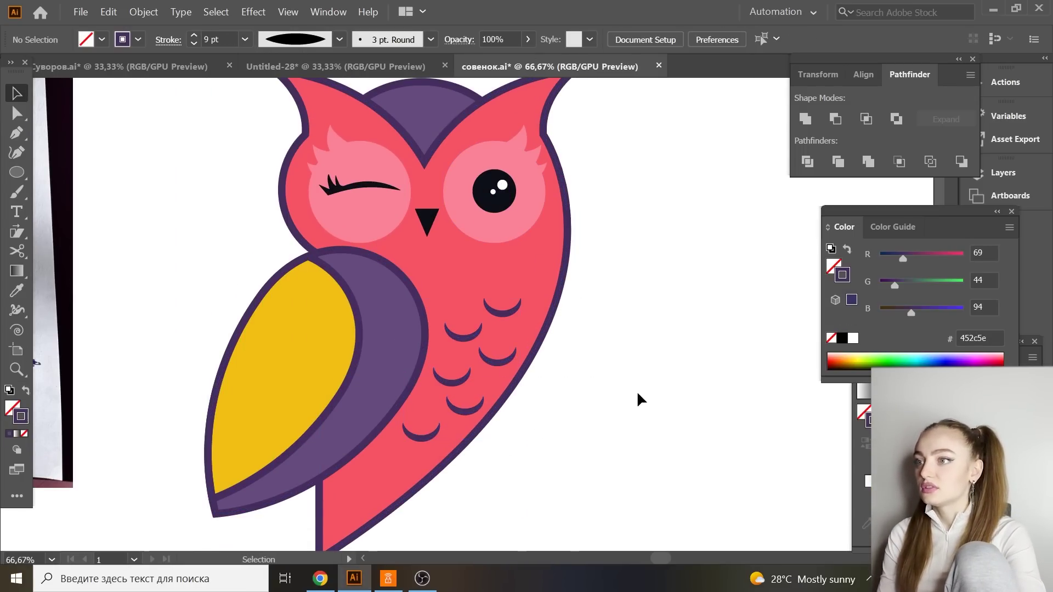
scroll(462, 338, down, 2)
key(ctrl+s)
scroll(464, 378, up, 2)
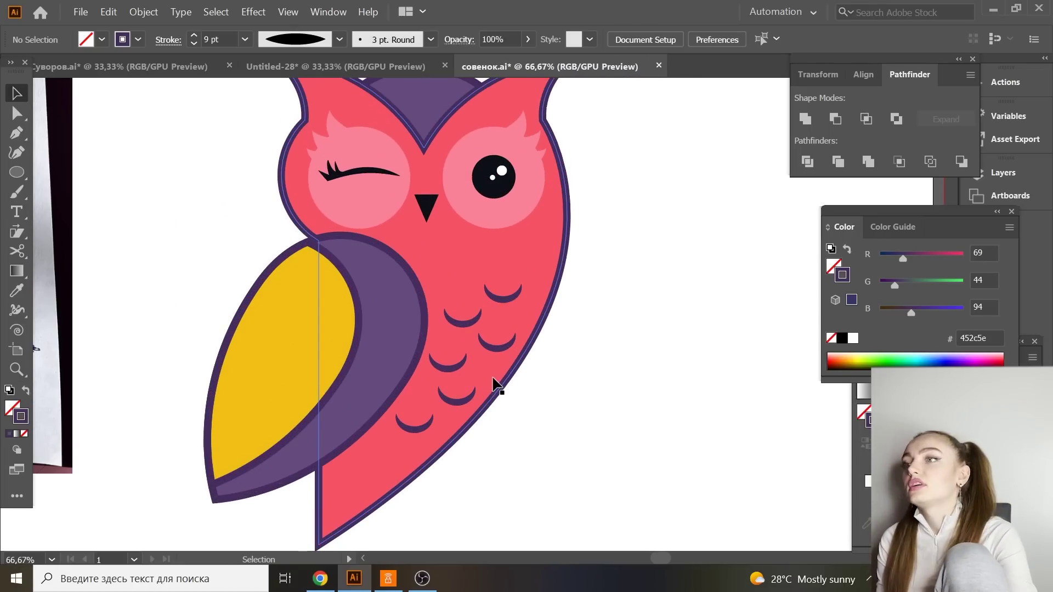
click(285, 395)
click(12, 409)
Change the wing's fill to a lemon yellow in the Color Picker.
double_click(12, 408)
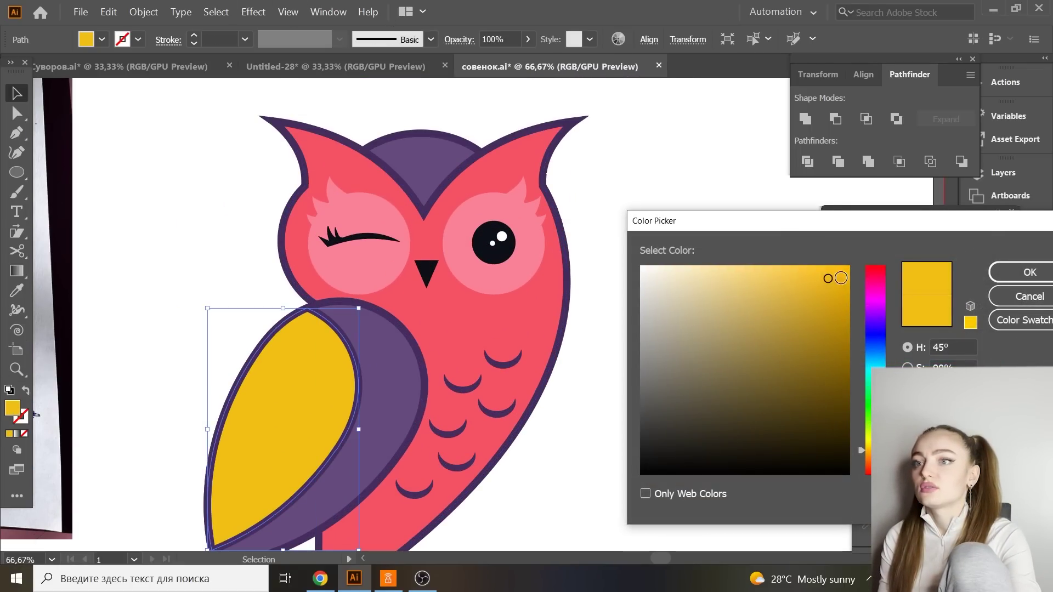
drag(876, 450, 876, 448)
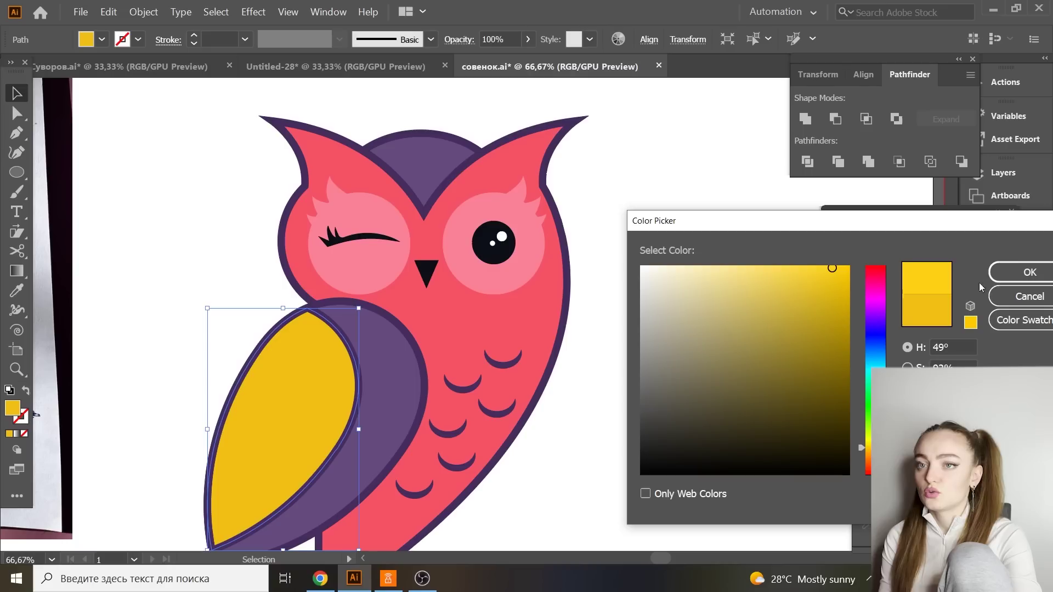
click(1020, 272)
click(686, 331)
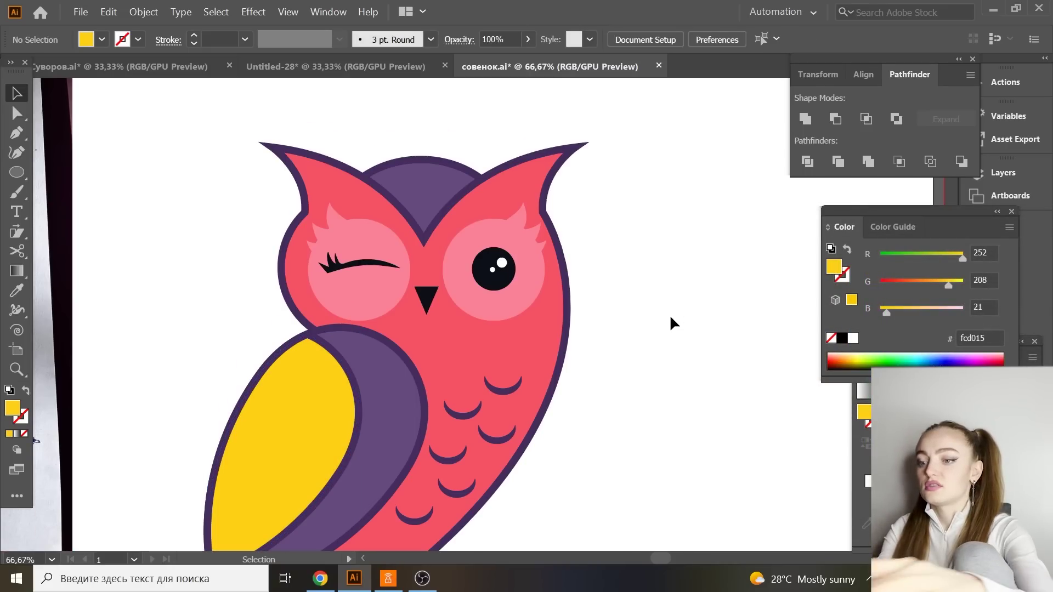
Select the wing group and narrow it so it sits against the body.
key(ctrl+minus)
key(ctrl+minus)
key(ctrl+minus)
click(397, 337)
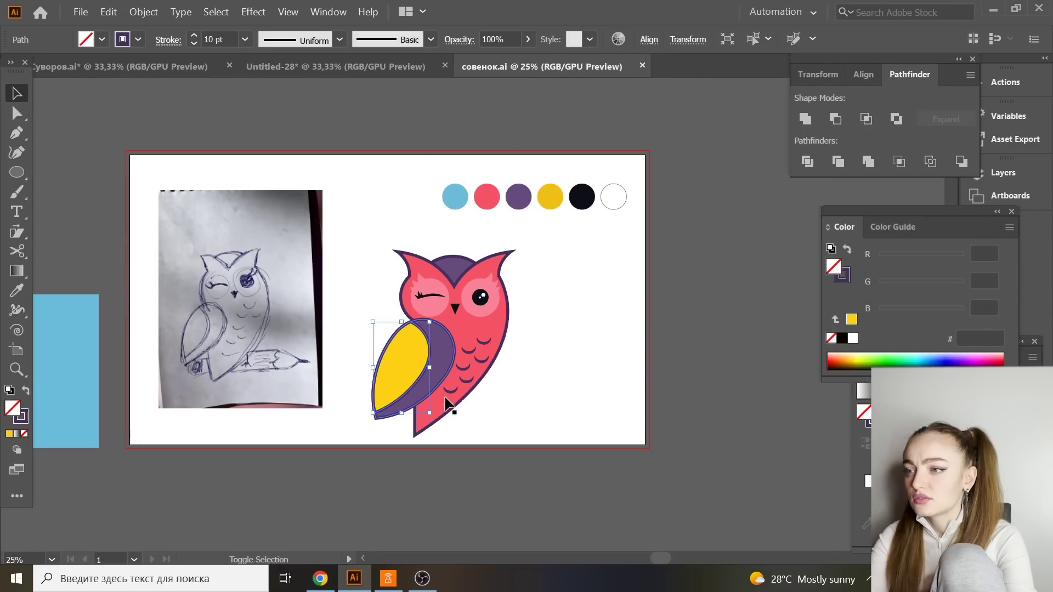
shift+click(446, 399)
drag(451, 411, 454, 419)
key(ctrl+plus)
key(ctrl+plus)
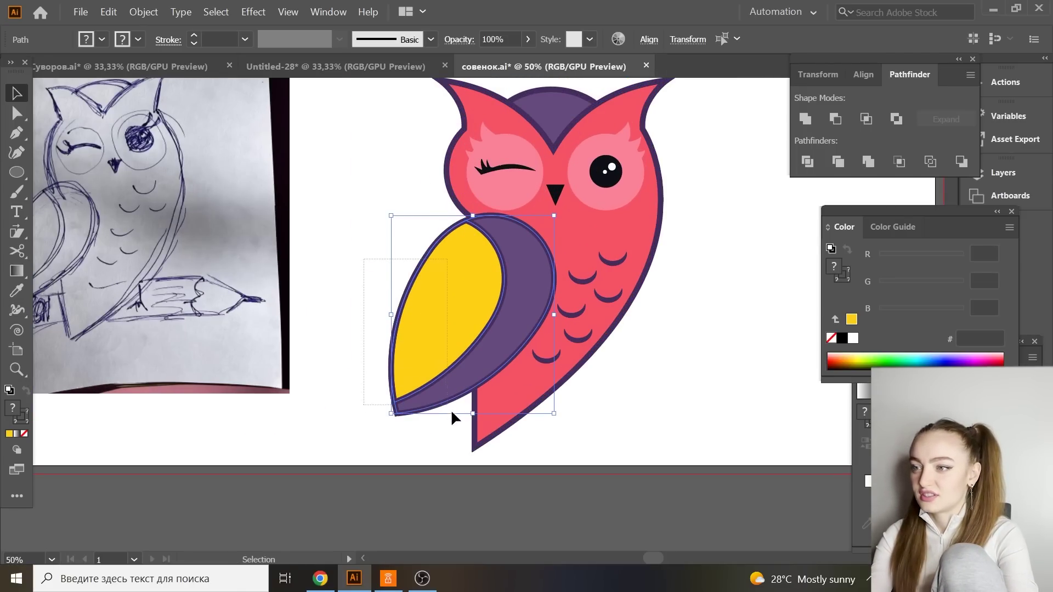
drag(554, 320, 509, 314)
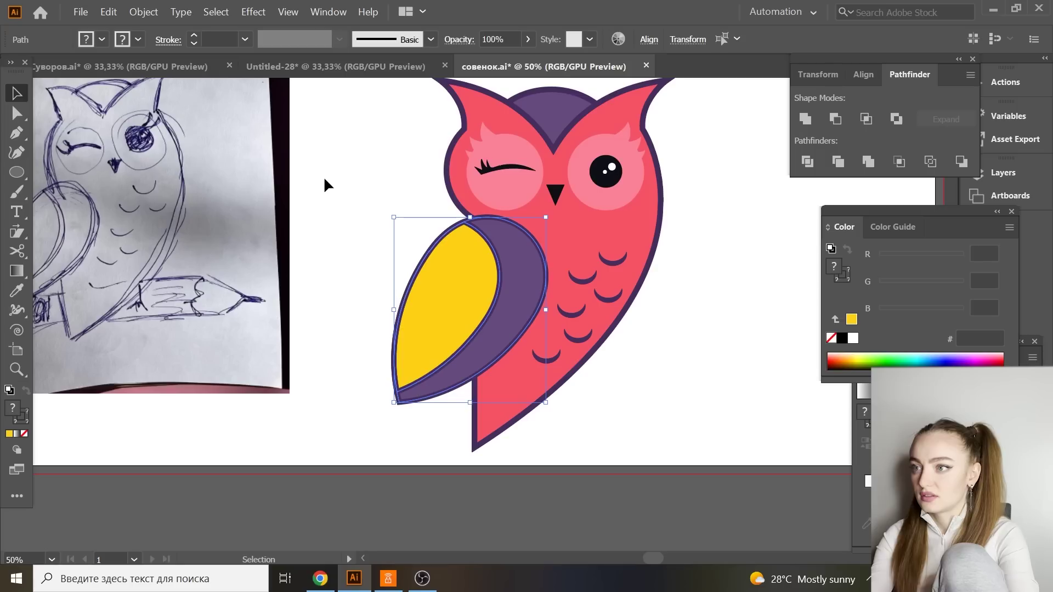
click(373, 184)
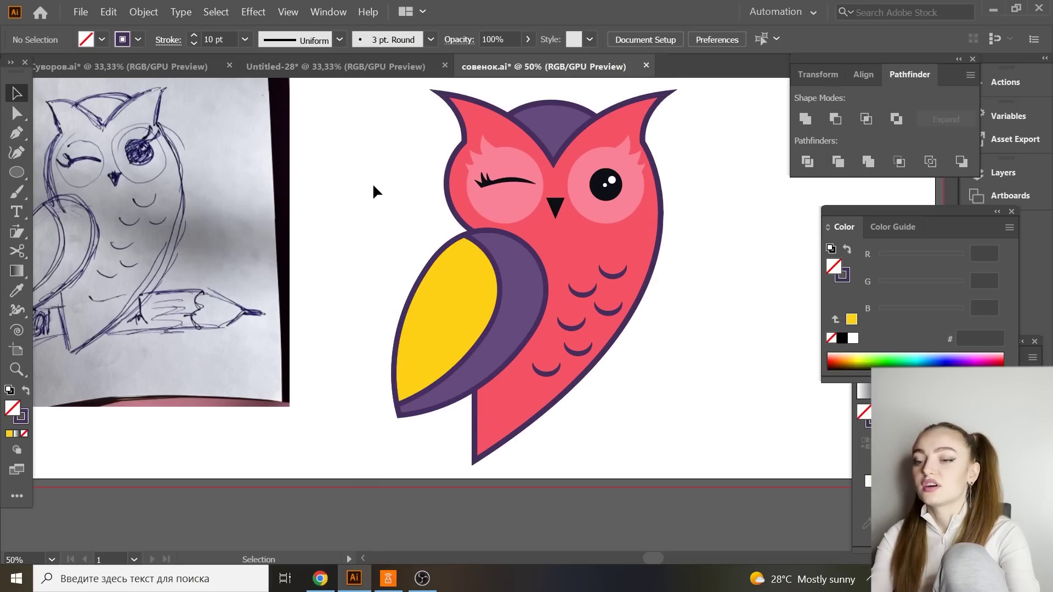
key(ctrl+minus)
key(ctrl+minus)
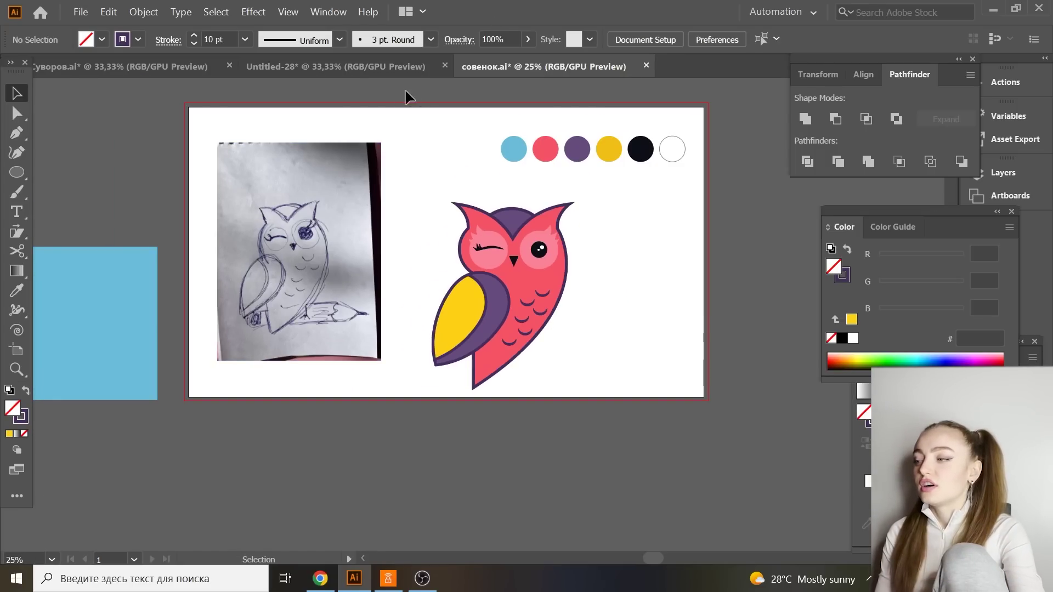
Draw a thin purple three-toed foot below the owl's body with the Pen tool.
click(17, 133)
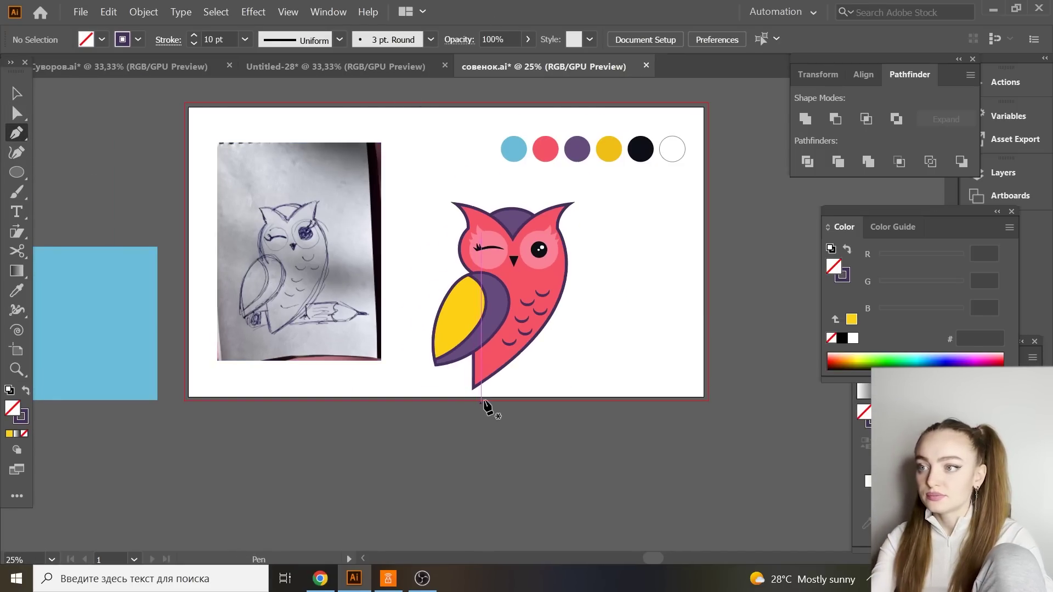
drag(515, 361, 519, 385)
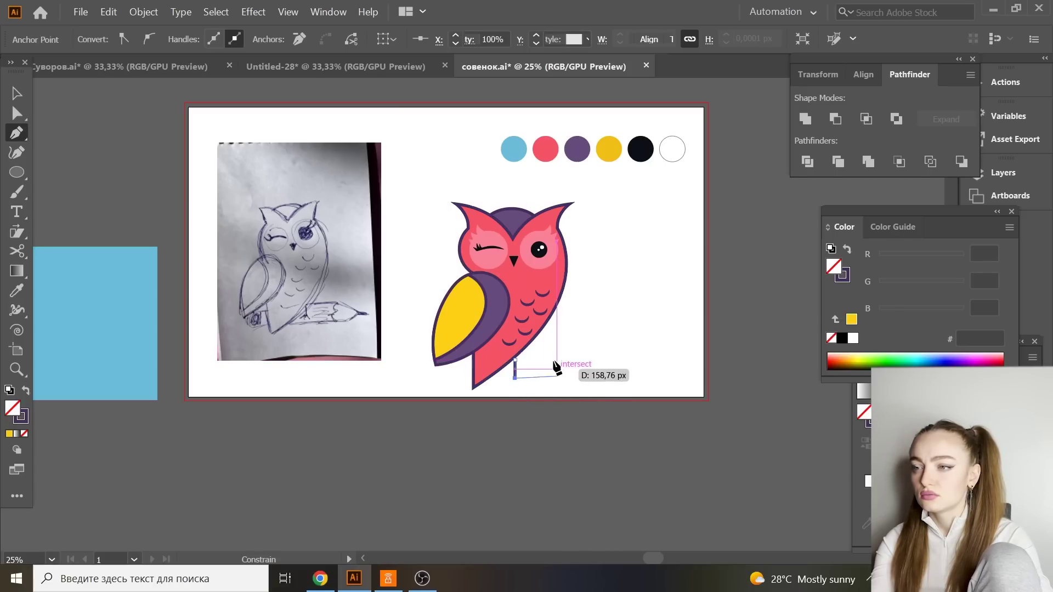
key(ctrl+plus)
mouse_move(473, 316)
mouse_down()
mouse_move(492, 320)
mouse_move(458, 323)
mouse_move(490, 327)
mouse_up()
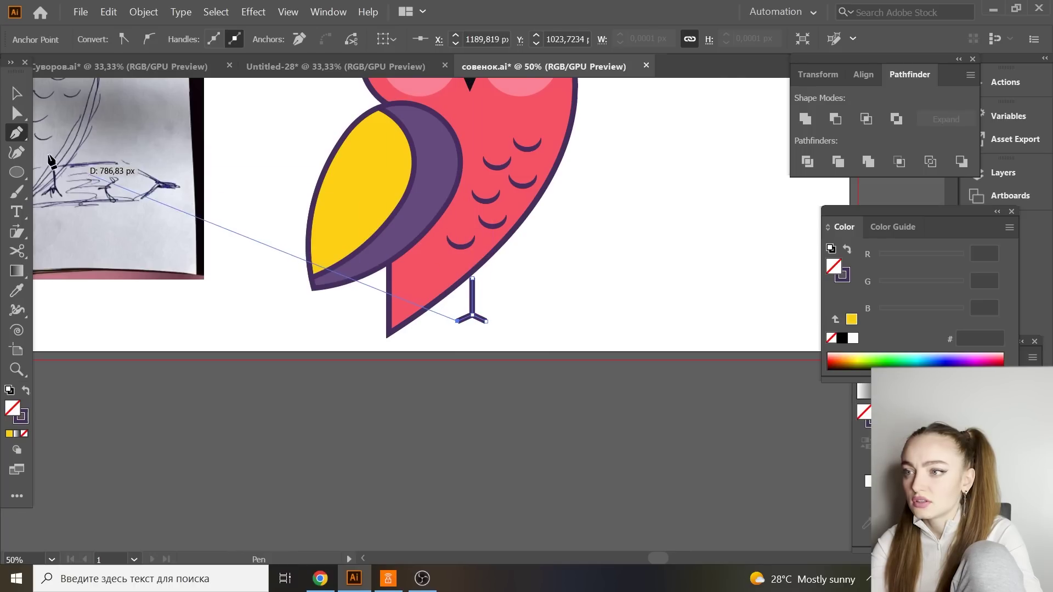
click(17, 93)
click(487, 329)
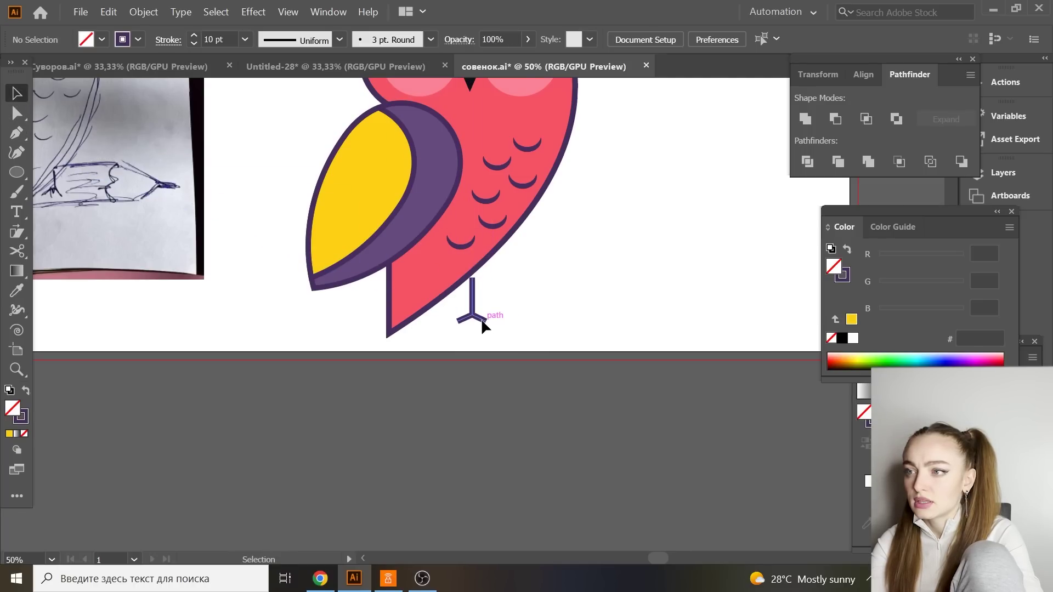
drag(483, 325, 466, 303)
click(555, 324)
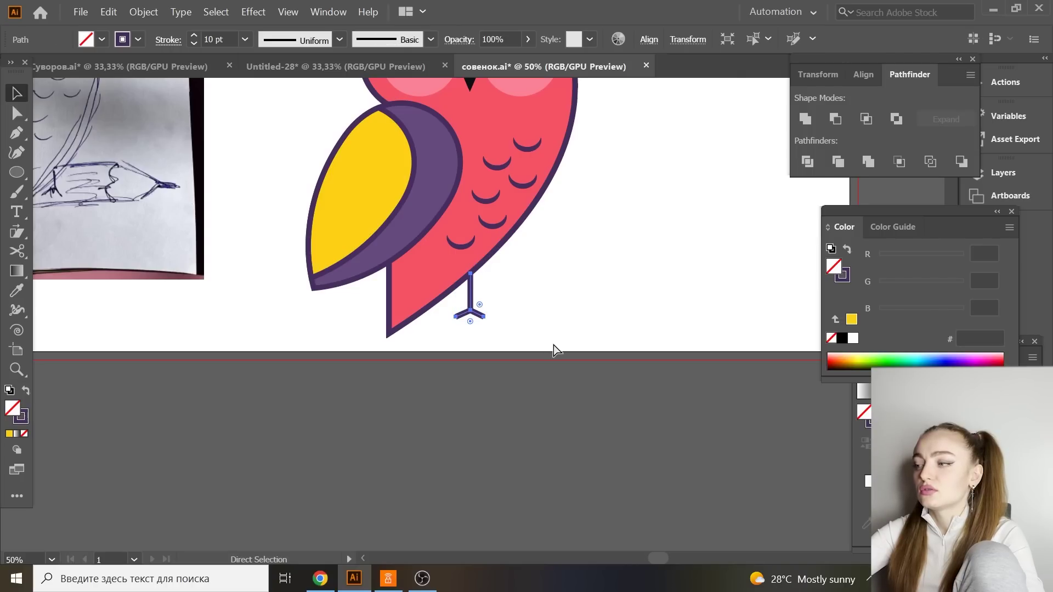
click(574, 353)
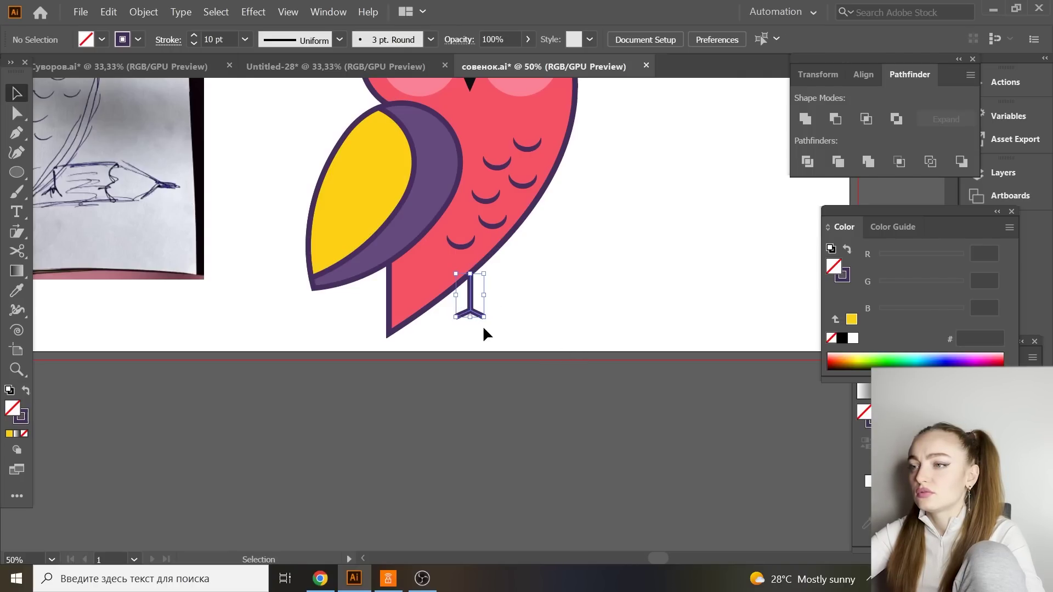
drag(455, 318, 432, 313)
Duplicate the foot to the left and send the copy behind the owl's body.
right_click(434, 315)
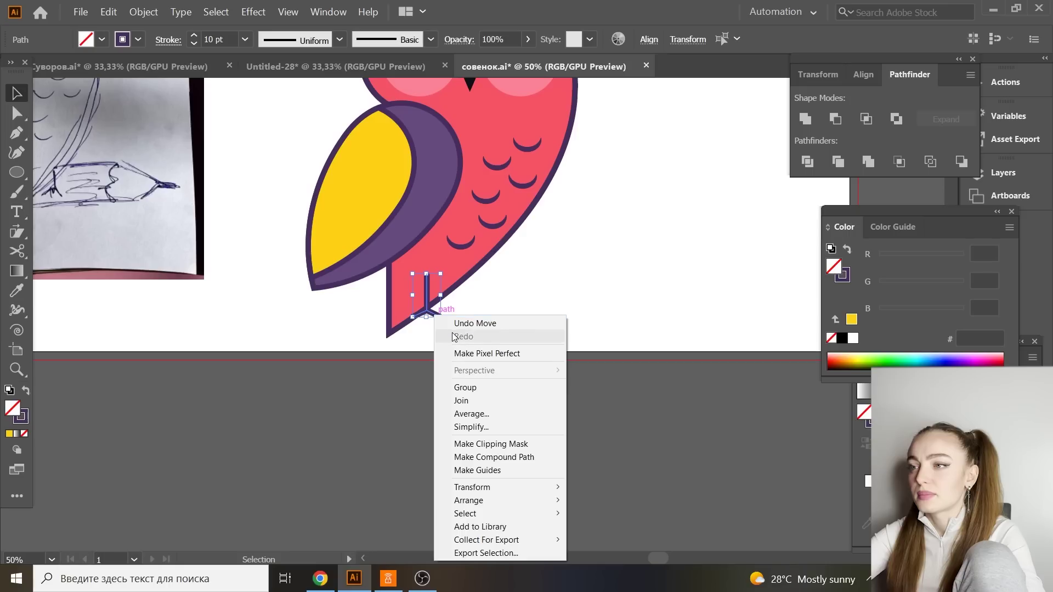
click(525, 303)
key(ctrl+z)
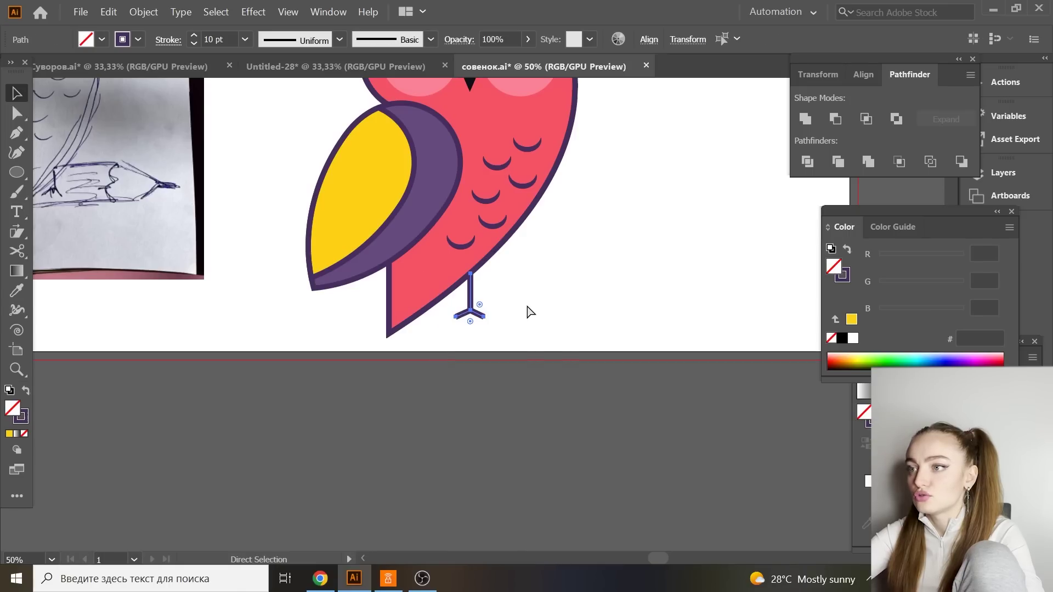
click(610, 333)
drag(462, 321, 426, 324)
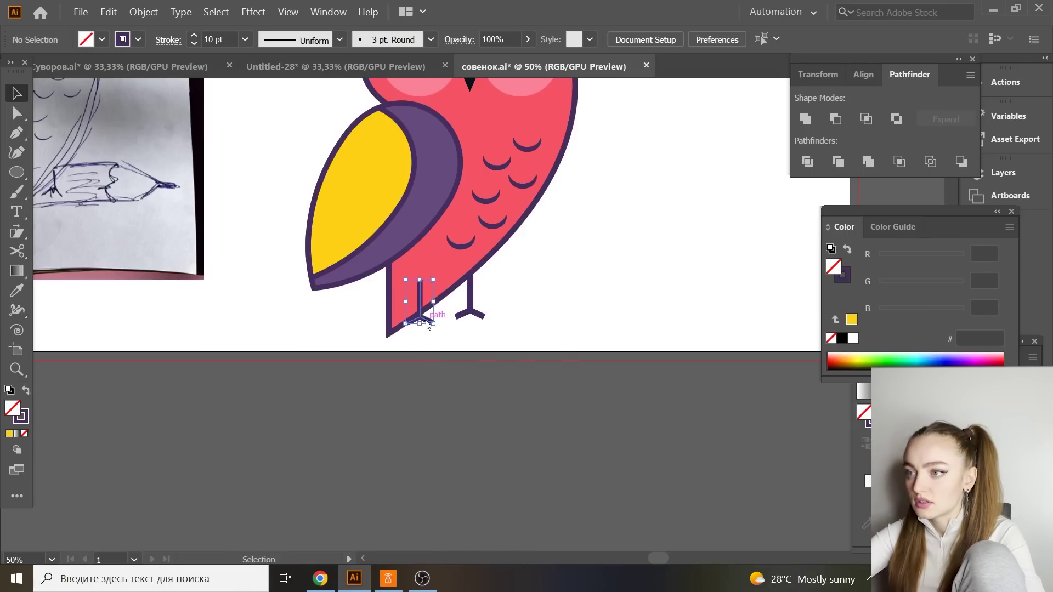
right_click(426, 321)
click(667, 299)
click(498, 345)
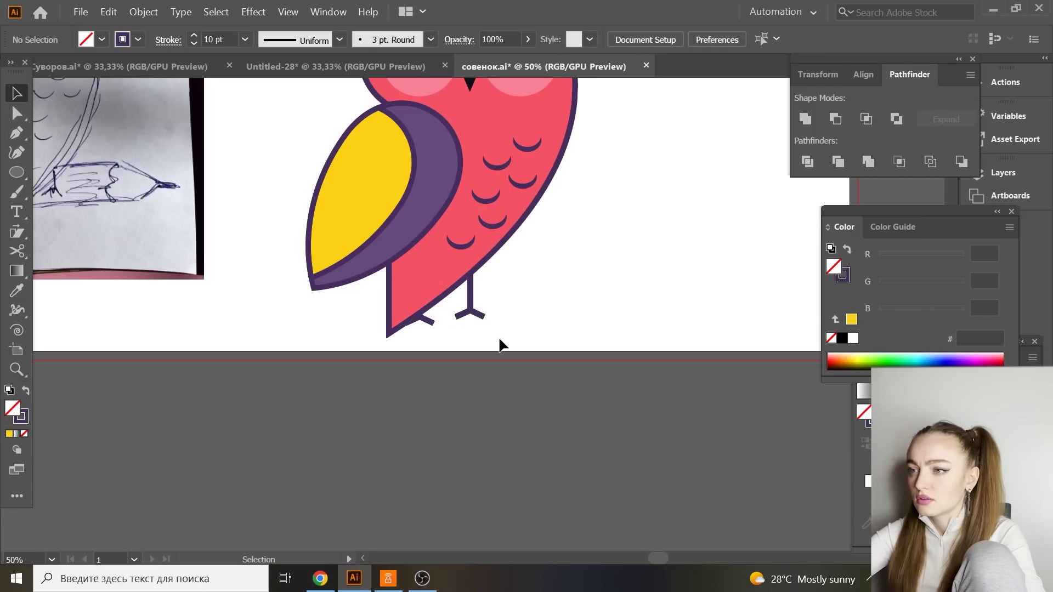
Nudge the right leg up and slightly right into place under the body.
scroll(541, 354, up, 2)
scroll(541, 353, up, 1)
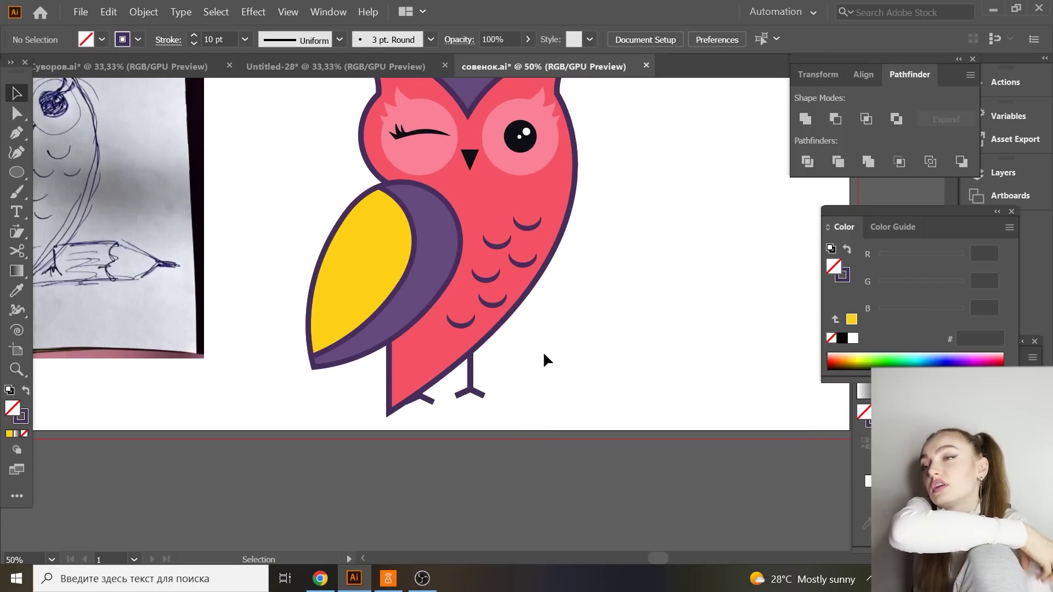
scroll(543, 354, up, 2)
mouse_move(475, 396)
mouse_down()
mouse_move(475, 416)
mouse_move(481, 384)
mouse_up()
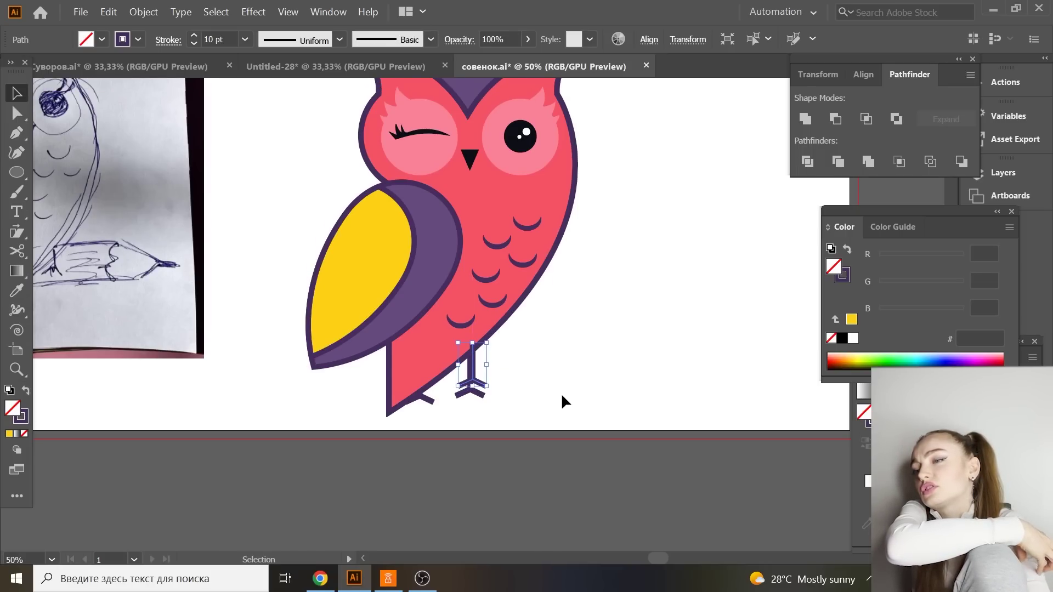
click(561, 392)
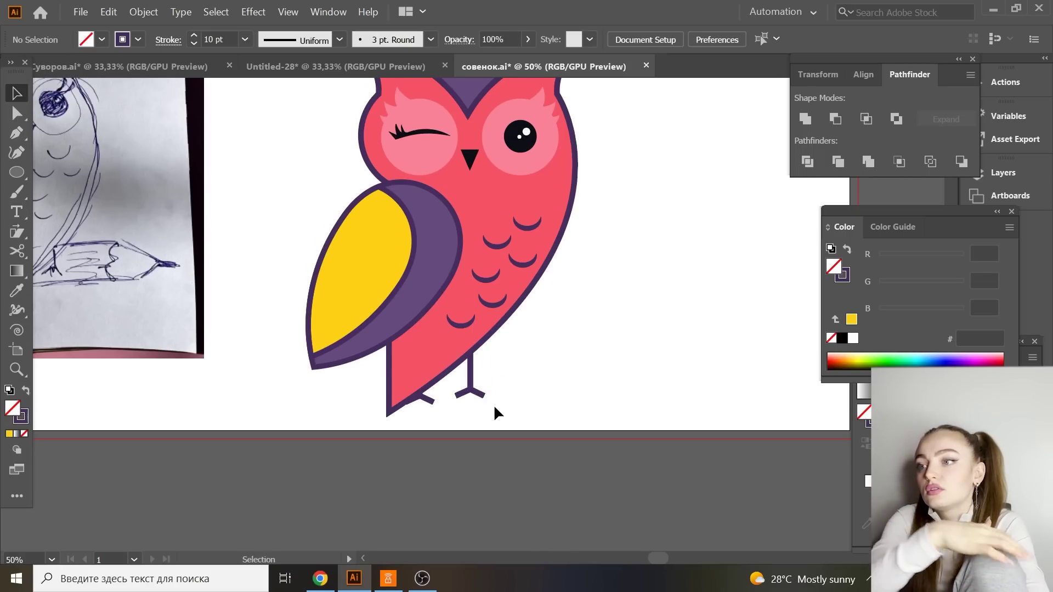
drag(479, 399, 482, 384)
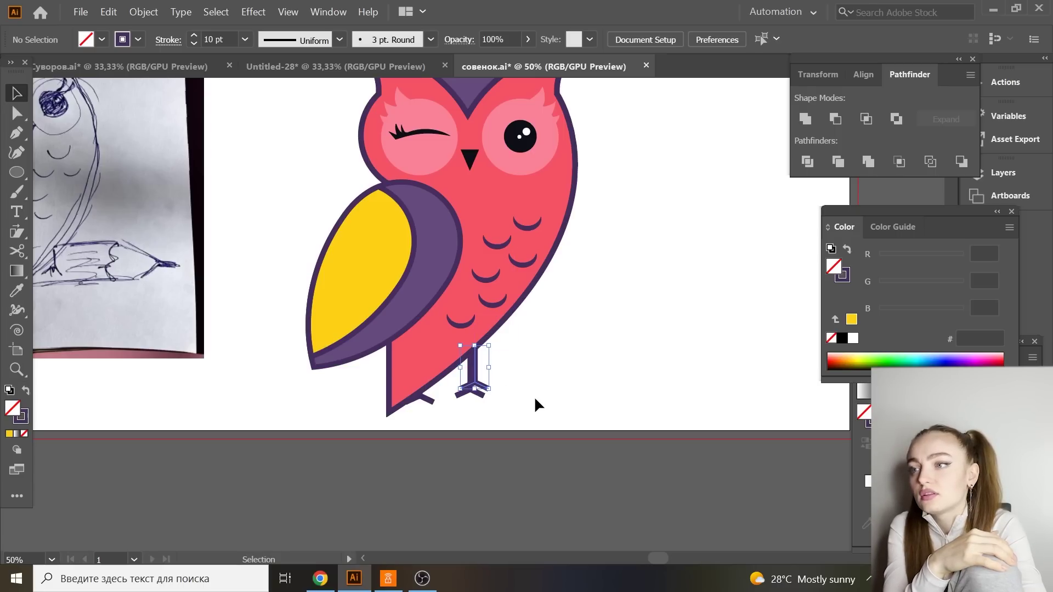
click(534, 396)
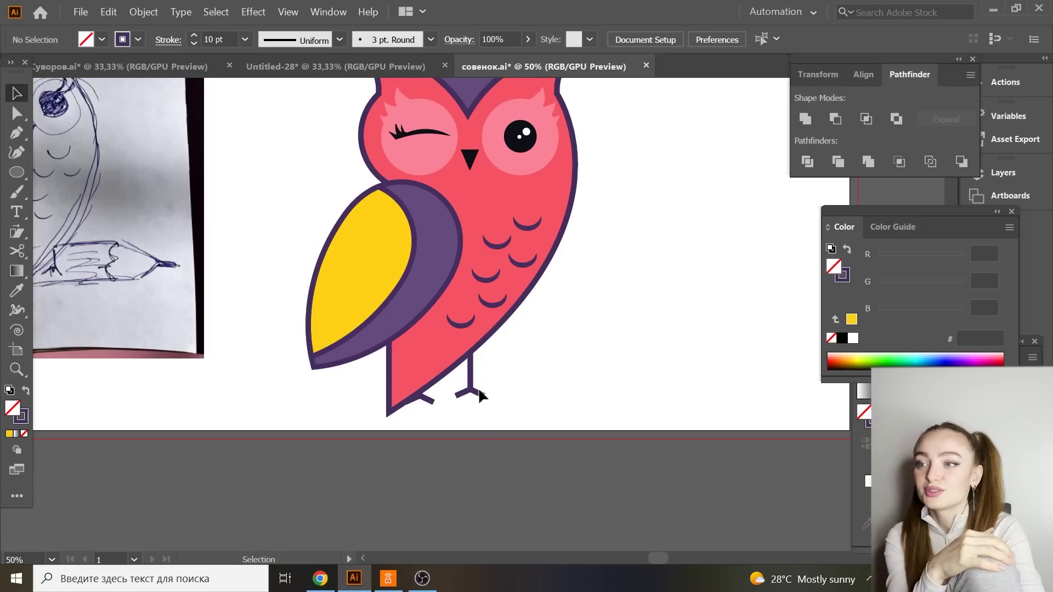
drag(479, 387, 481, 383)
click(527, 401)
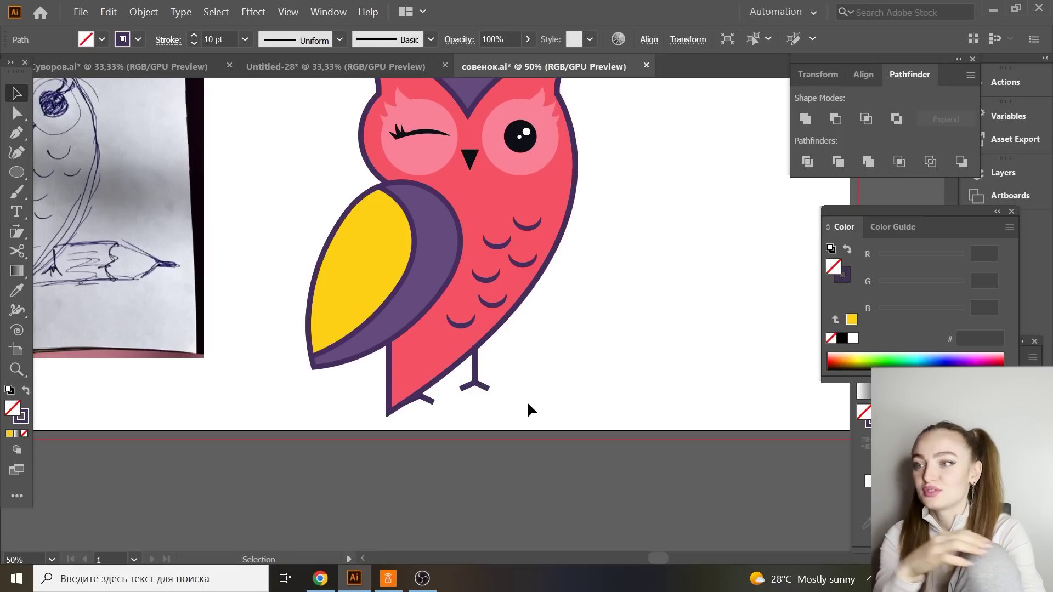
scroll(508, 361, up, 1)
key(ctrl+minus)
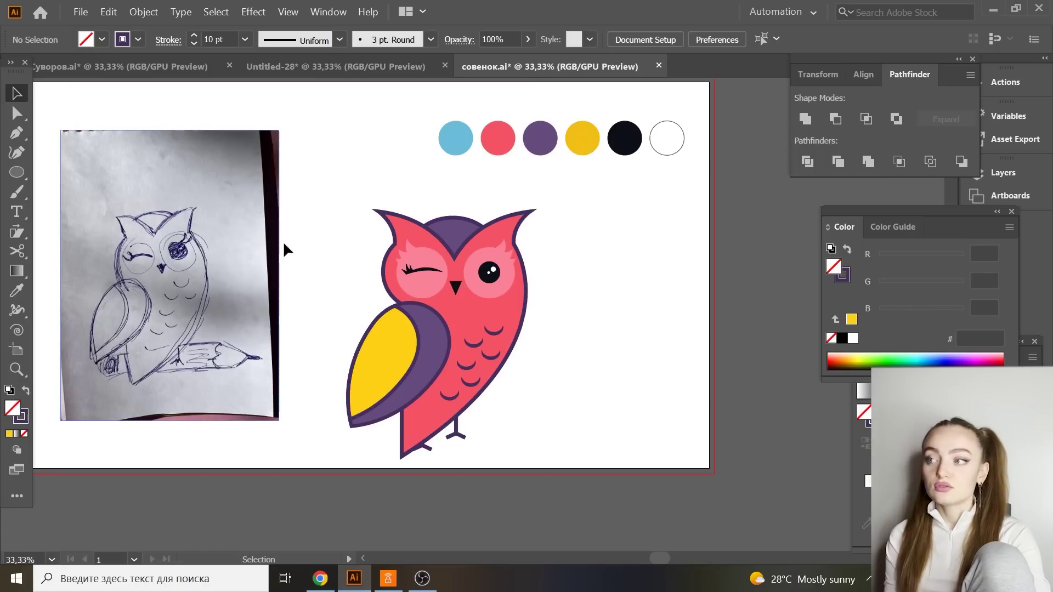
Draw the pencil body rectangle beside the feet and add a triangular tip pointing right.
drag(16, 172, 83, 172)
drag(497, 409, 673, 443)
click(17, 133)
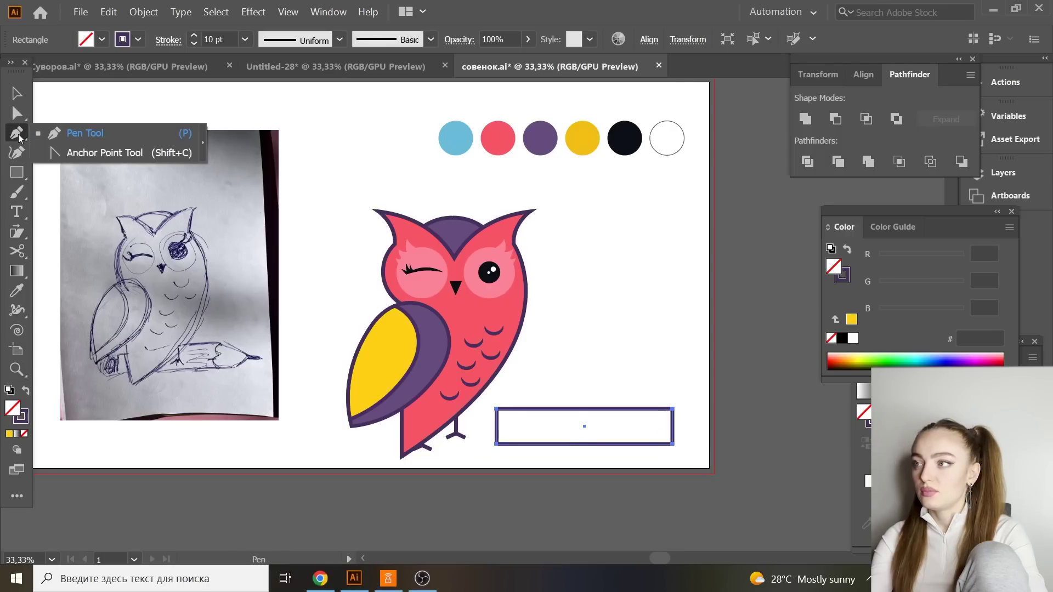
click(673, 409)
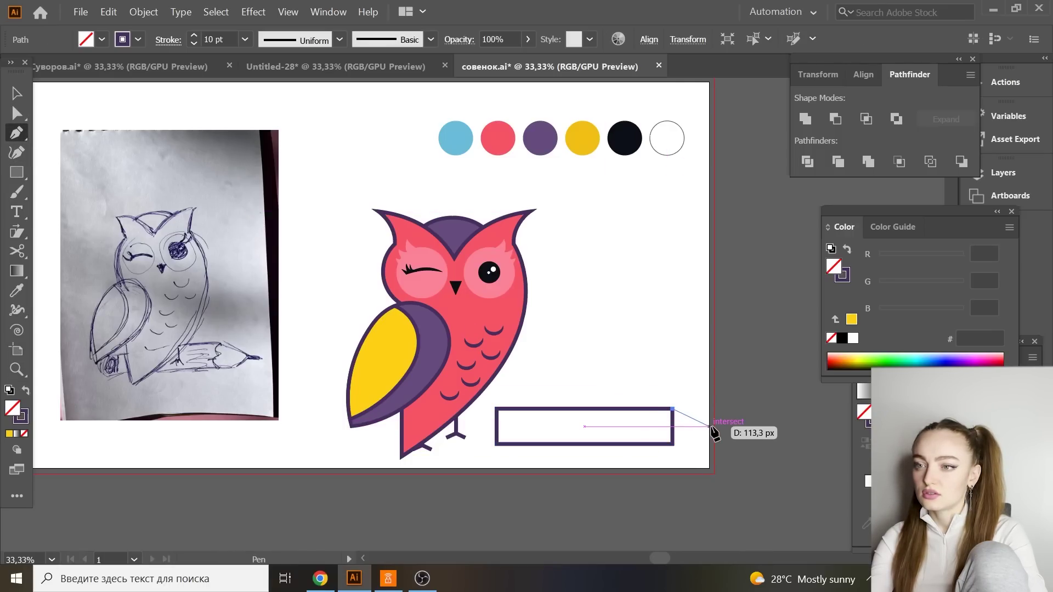
click(713, 426)
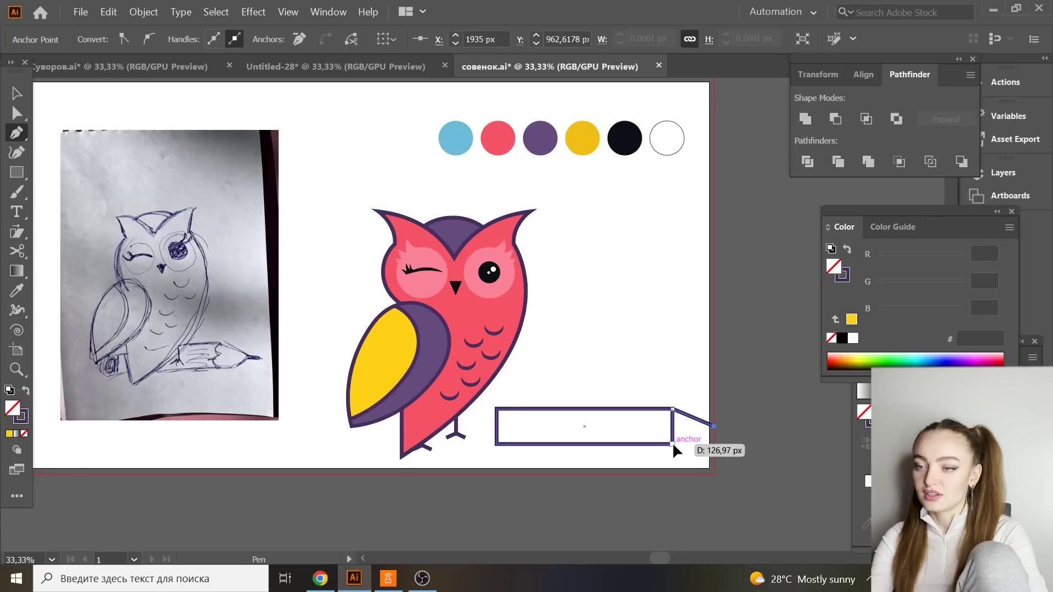
click(672, 444)
click(673, 410)
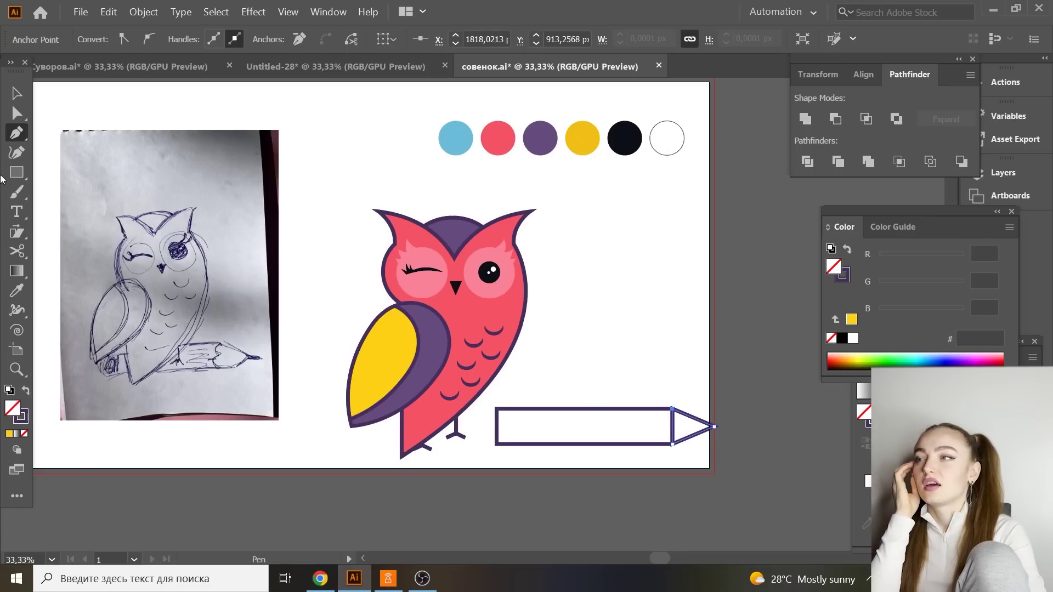
Round the pencil body's left corners with Direct Selection's corner widgets.
key(a)
click(520, 427)
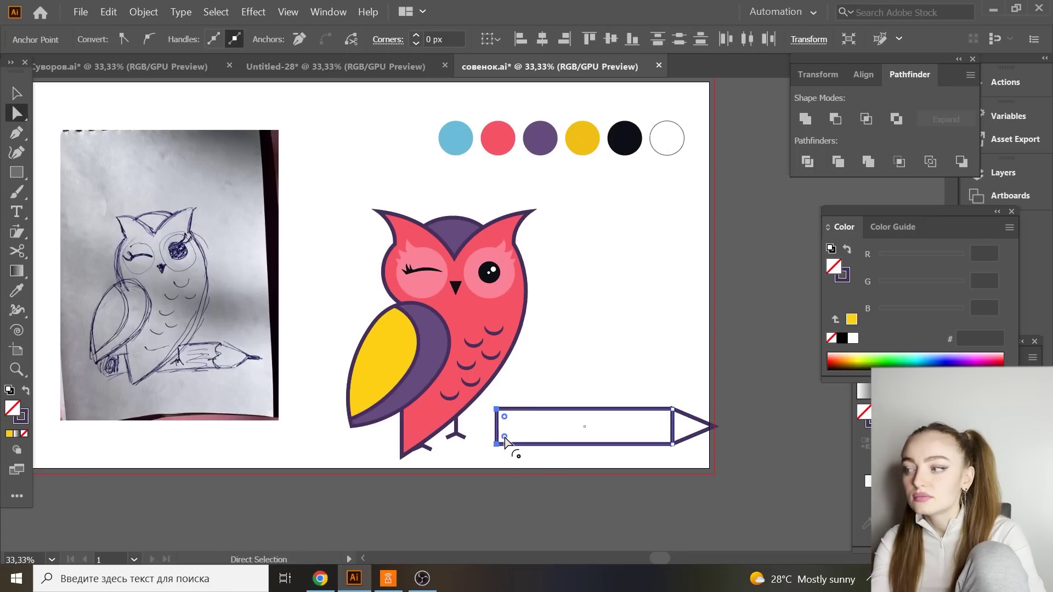
mouse_move(505, 437)
mouse_down()
mouse_move(522, 435)
mouse_move(513, 438)
mouse_up()
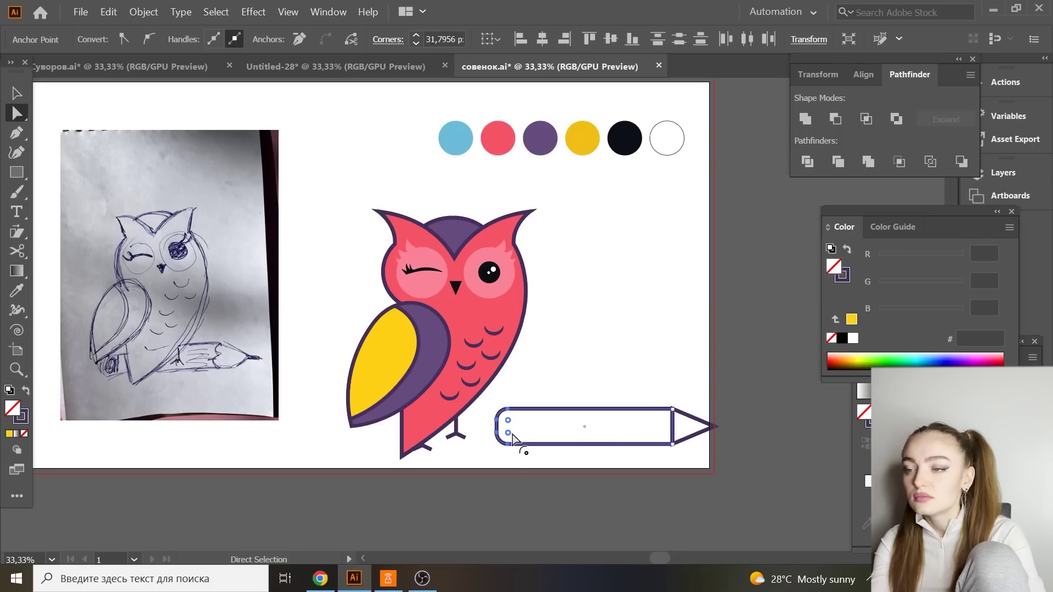
click(540, 392)
Move the pencil up and right so it sits under the owl's feet.
key(v)
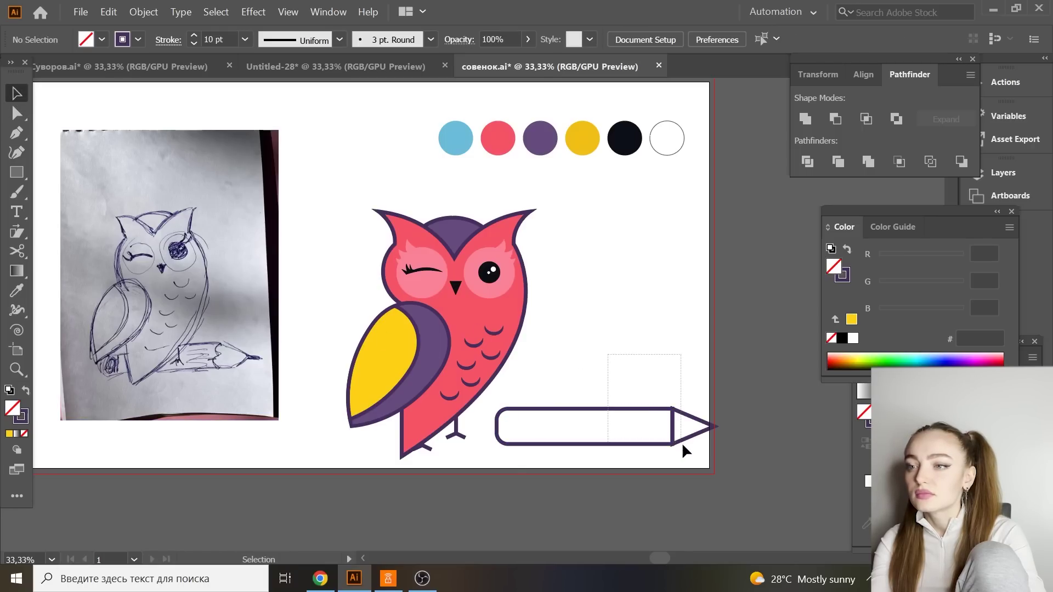
mouse_move(645, 442)
mouse_down()
mouse_move(595, 481)
mouse_move(600, 473)
mouse_up()
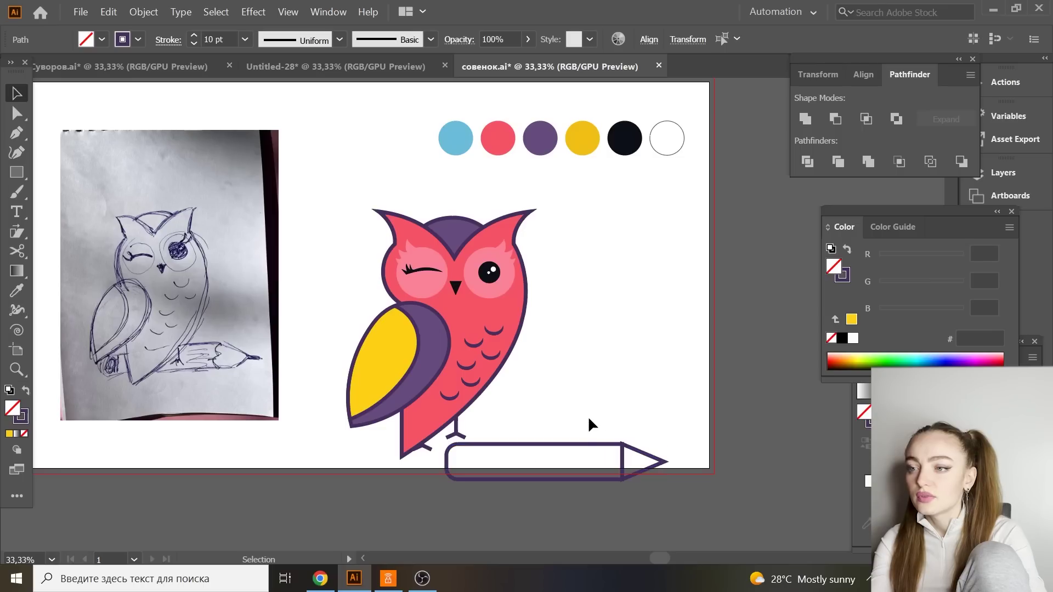
drag(622, 456, 632, 415)
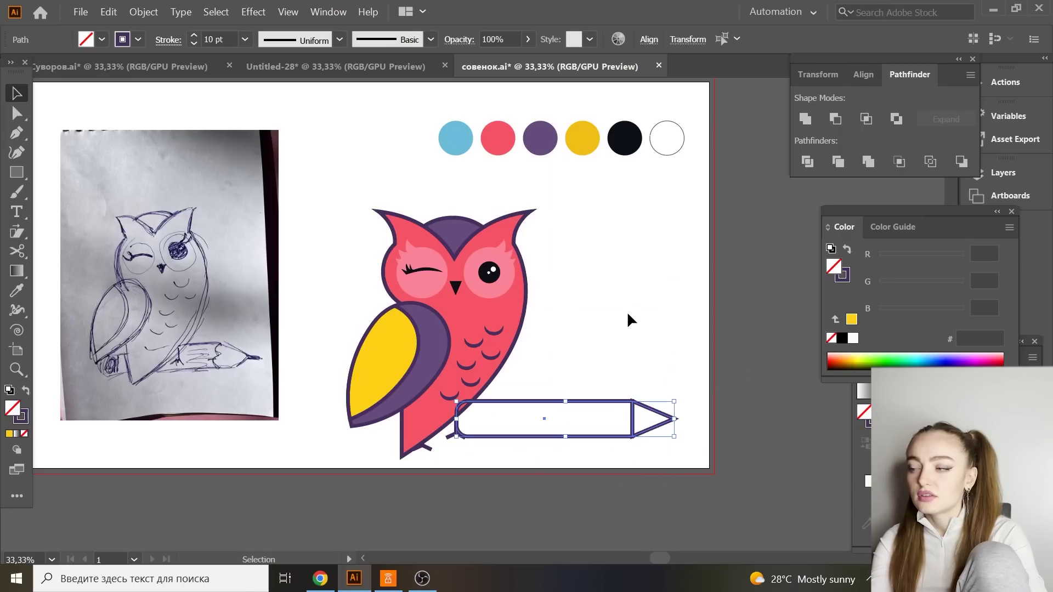
click(627, 311)
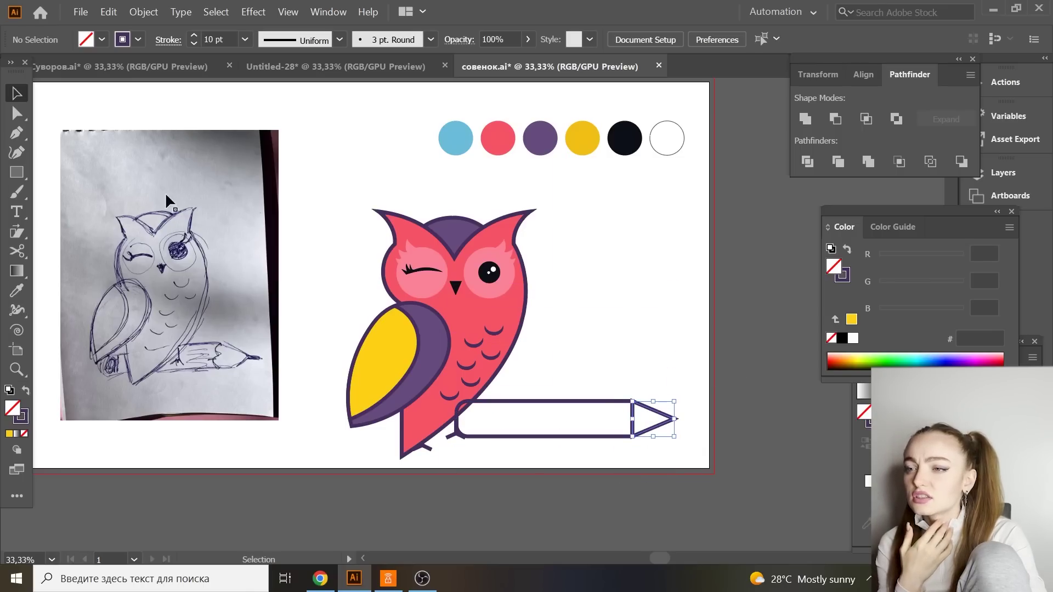
Round the corners of the pencil's triangular tip.
click(672, 422)
key(a)
click(676, 421)
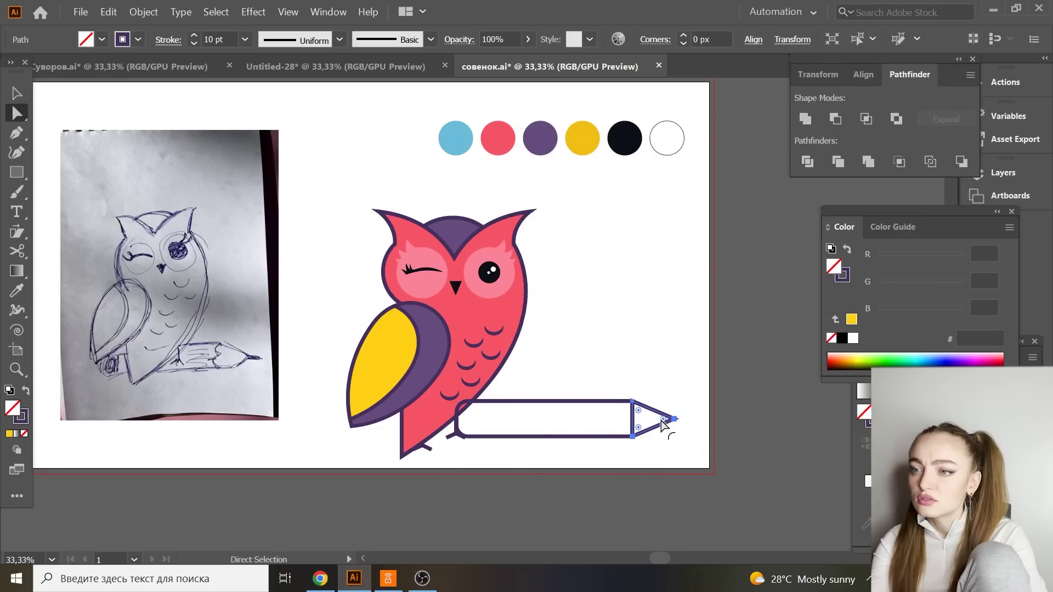
drag(662, 421, 667, 424)
click(674, 395)
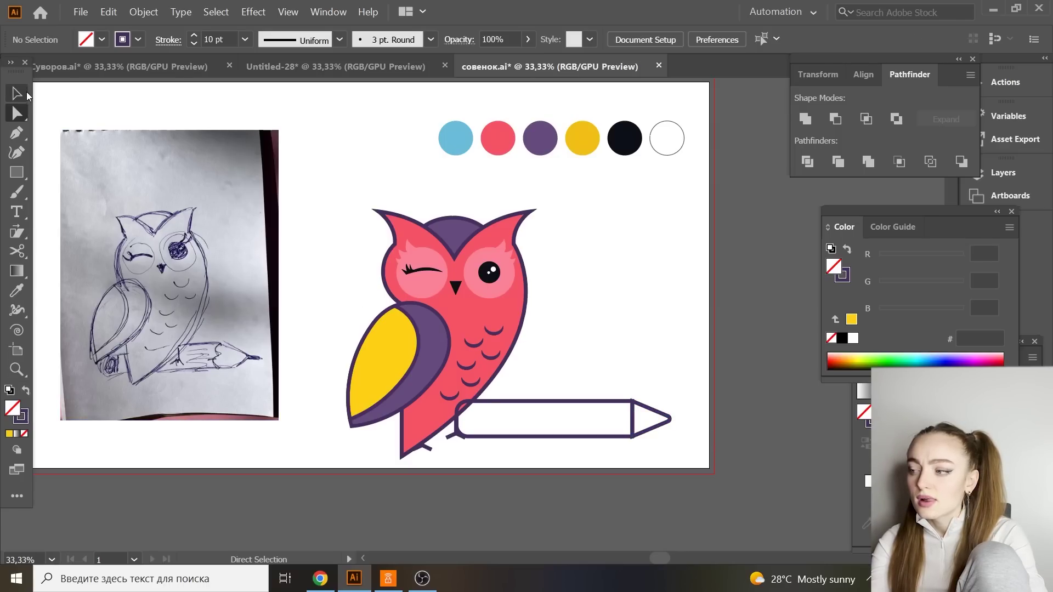
Stretch the tip longer to the right and shift the whole pencil right and down.
click(26, 94)
click(670, 419)
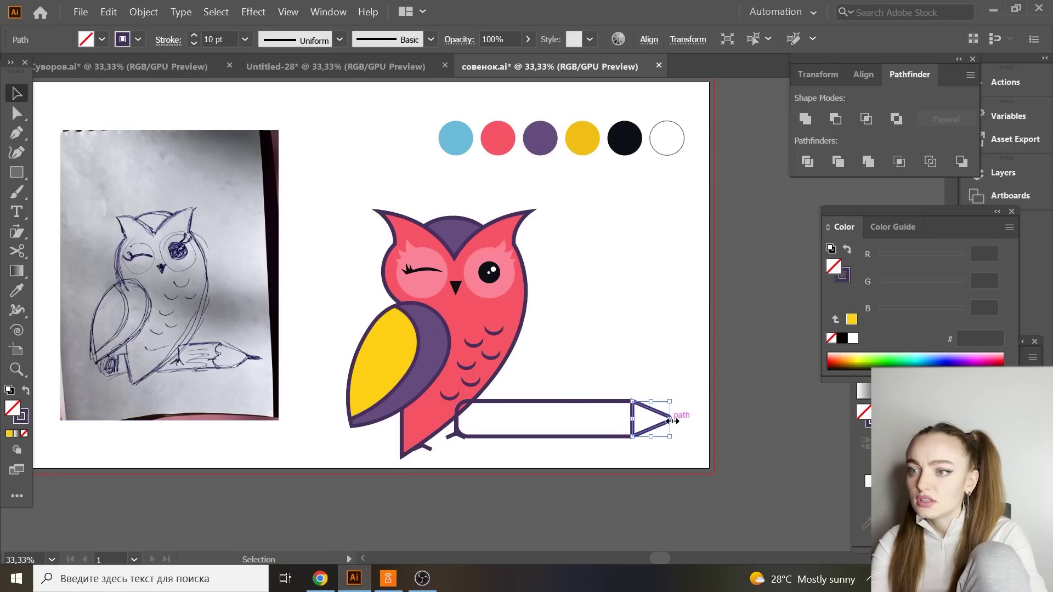
drag(686, 420, 689, 422)
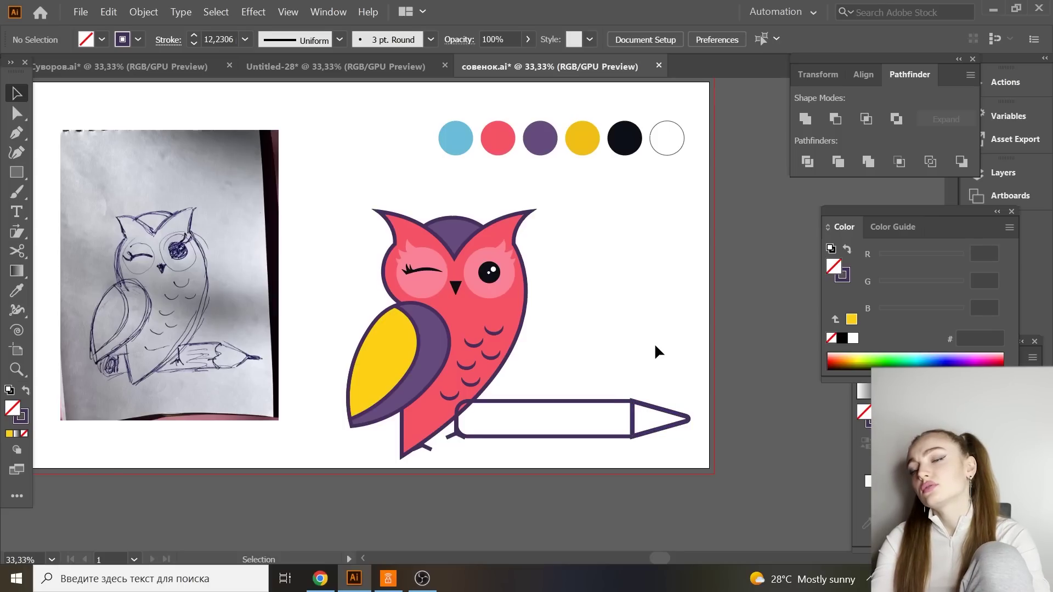
drag(654, 344, 549, 439)
drag(626, 443, 646, 452)
click(168, 40)
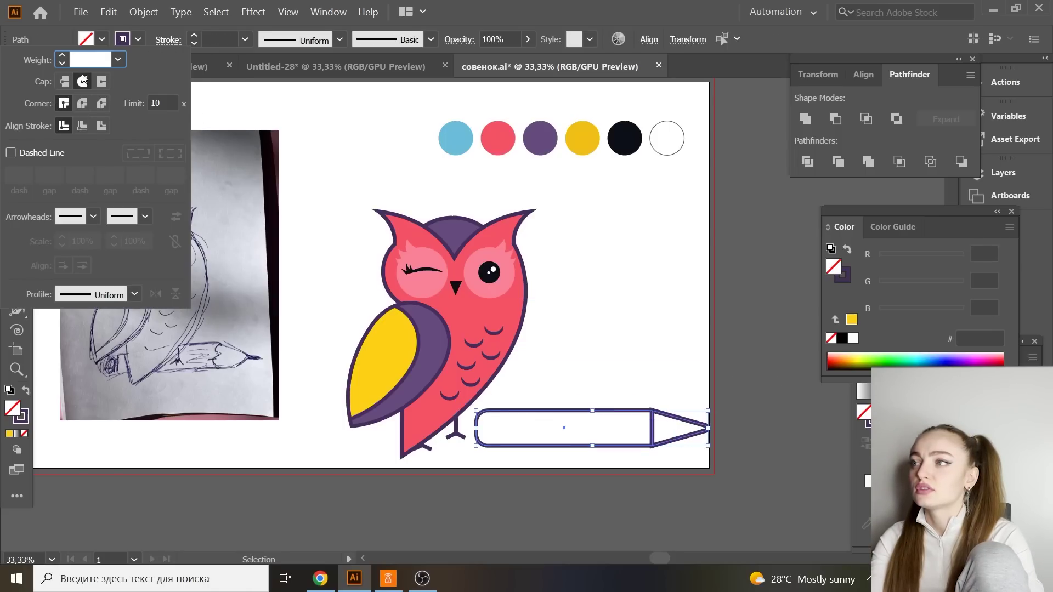
click(558, 253)
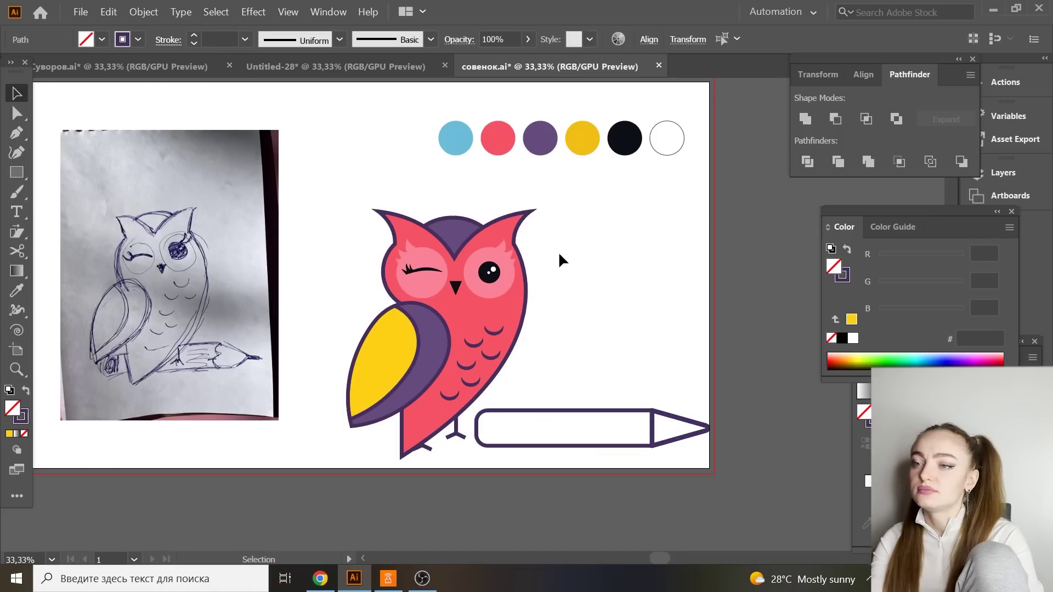
key(m)
key(shift+x)
Draw a narrow purple band across the pencil body and give the body the wing's yellow.
drag(504, 411, 516, 446)
key(v)
click(550, 384)
click(564, 428)
click(583, 138)
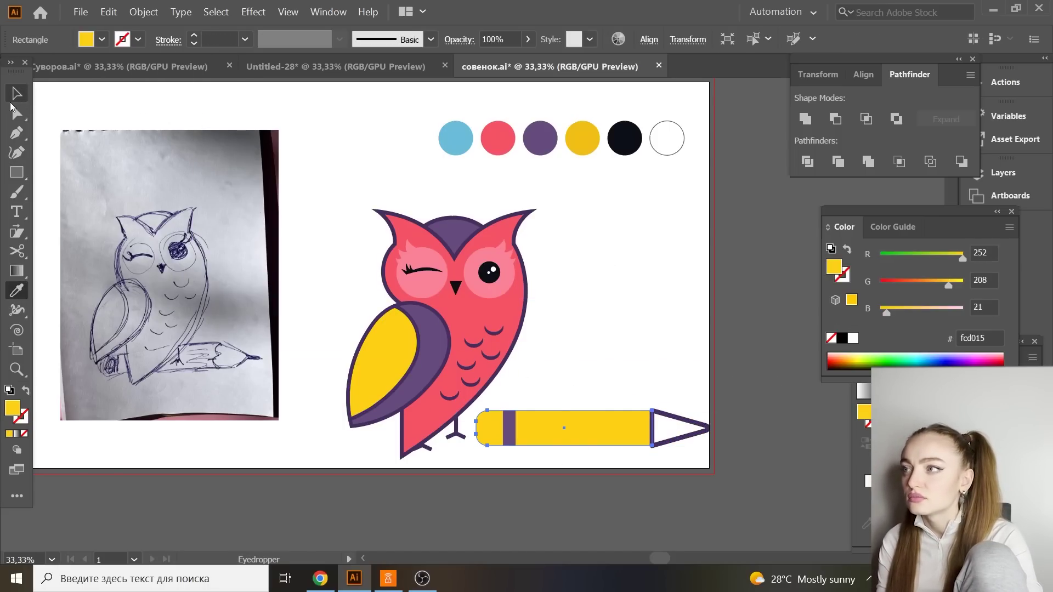
Fill the pencil tip with a cream colour from the Color Picker.
click(680, 428)
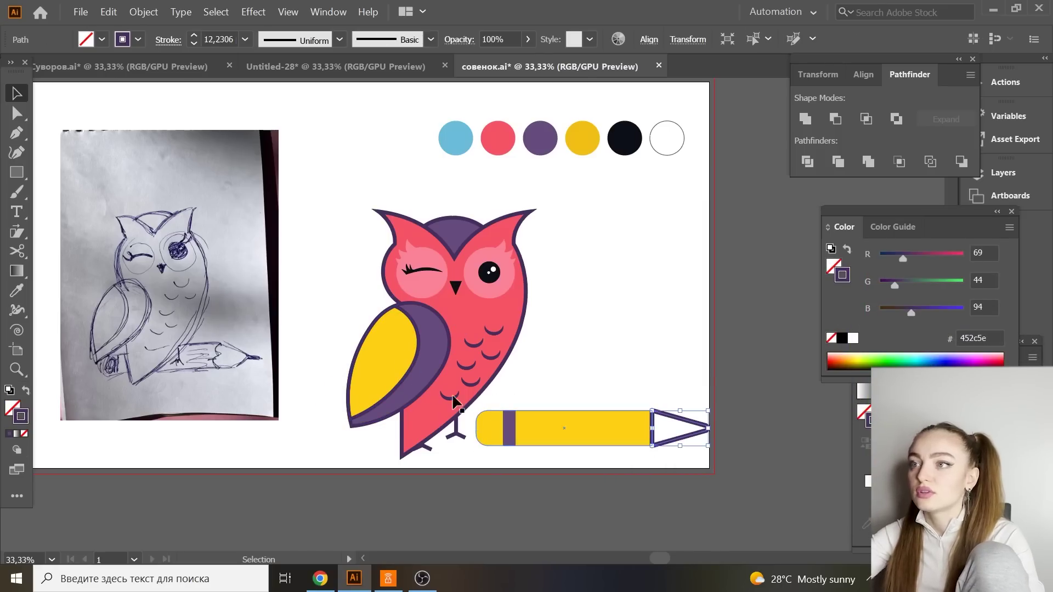
double_click(11, 407)
click(688, 266)
click(962, 270)
click(229, 470)
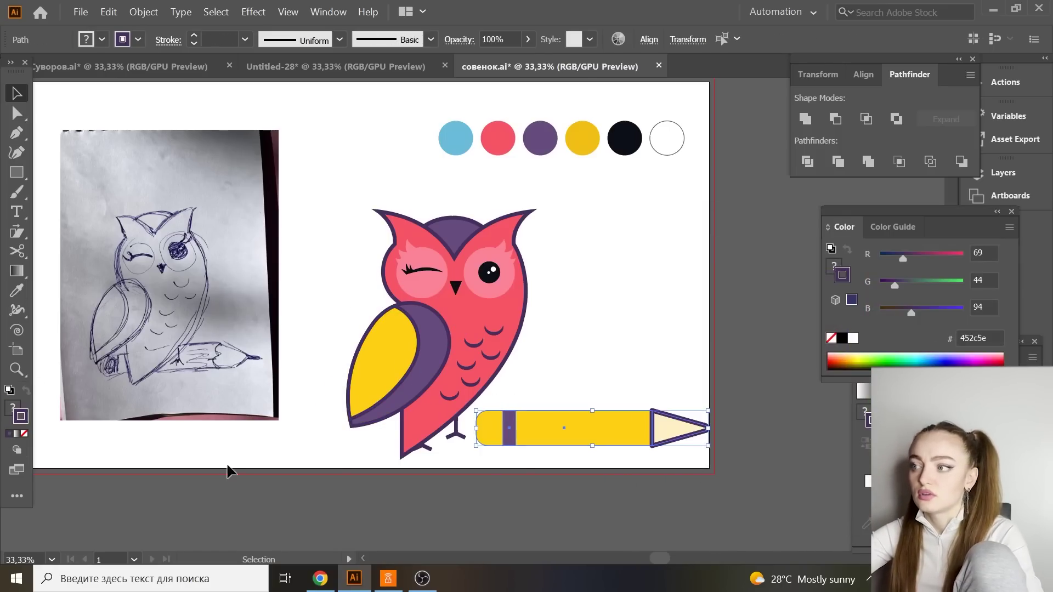
Shift the purple band left and align it with the pencil outline.
click(509, 428)
key(ctrl+=)
key(ctrl+=)
key(ctrl+=)
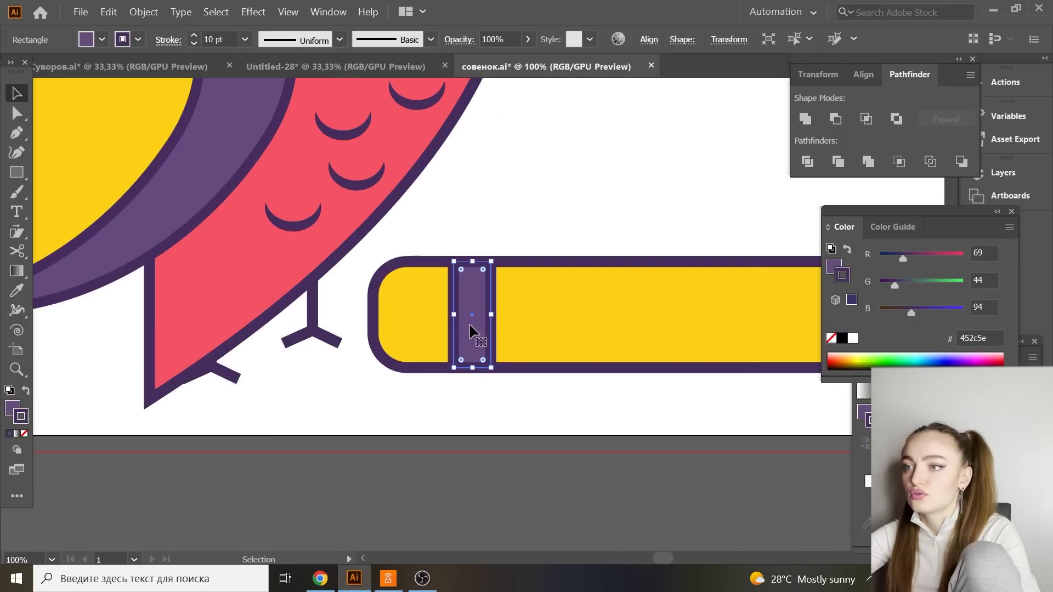
mouse_move(472, 327)
mouse_down()
mouse_move(462, 338)
mouse_move(476, 362)
mouse_up()
click(412, 259)
click(477, 330)
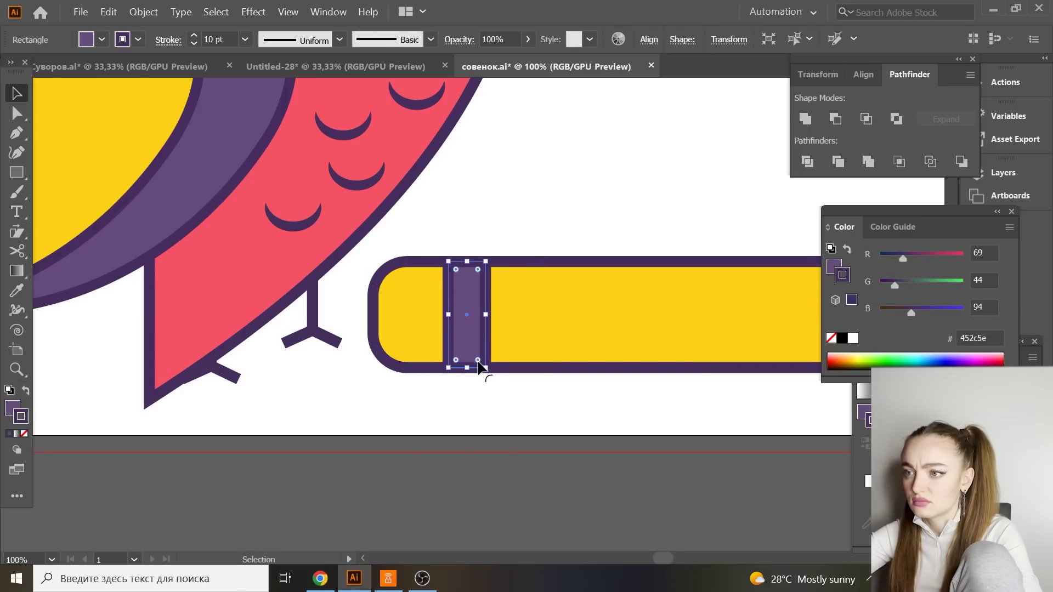
click(477, 211)
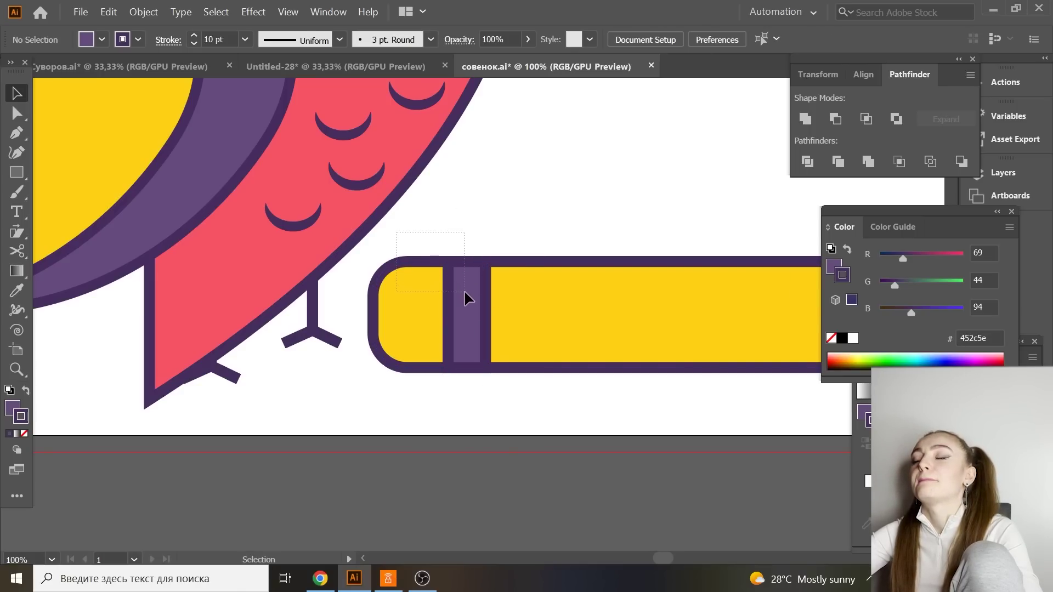
Duplicate the body and band, divide and ungroup them, keeping only the left end cap.
drag(464, 290, 464, 291)
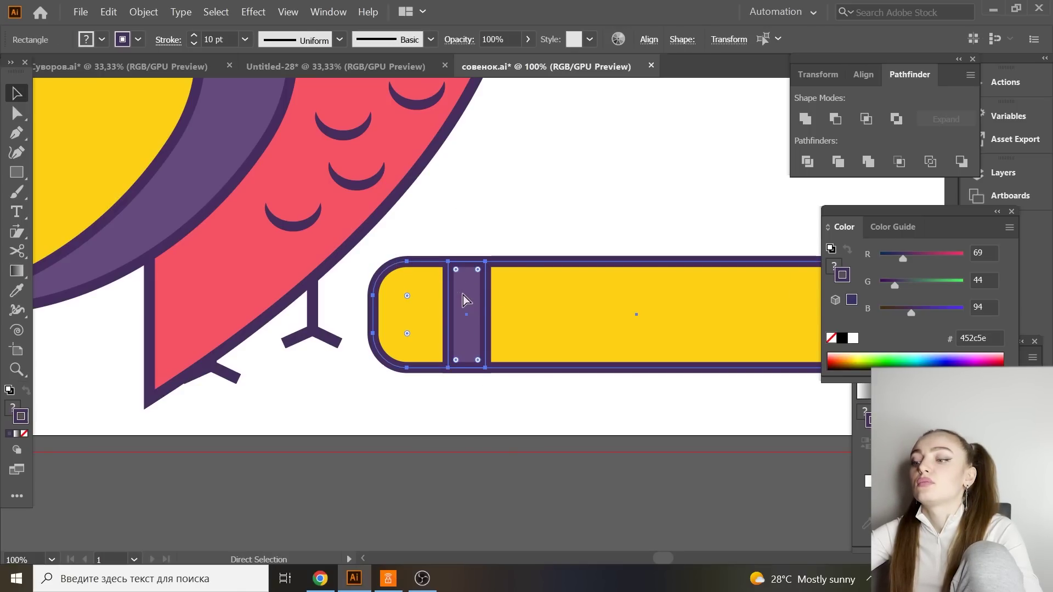
scroll(494, 258, down, 2)
drag(481, 233, 485, 376)
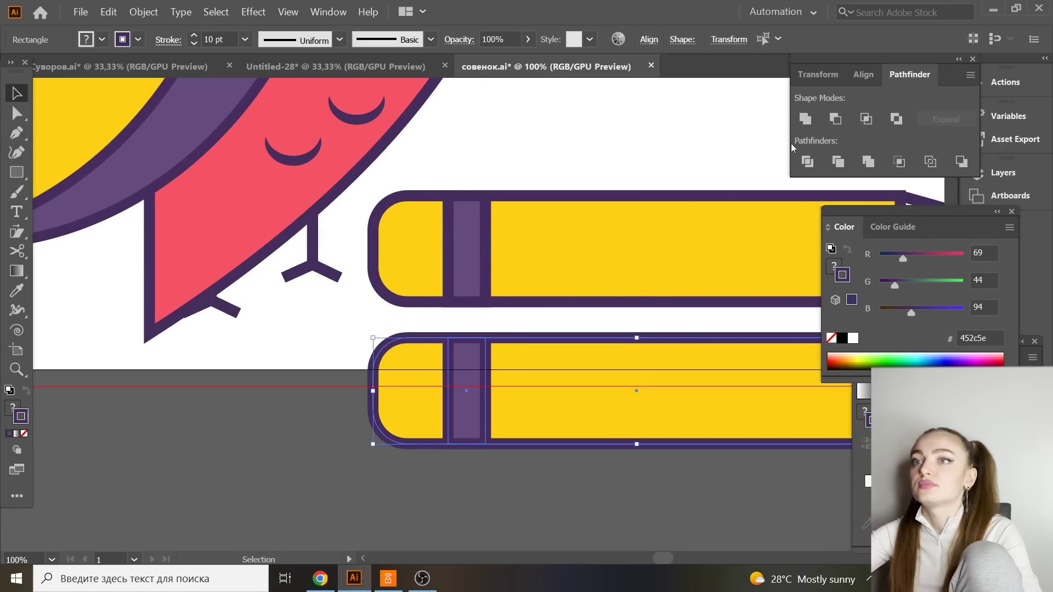
right_click(426, 285)
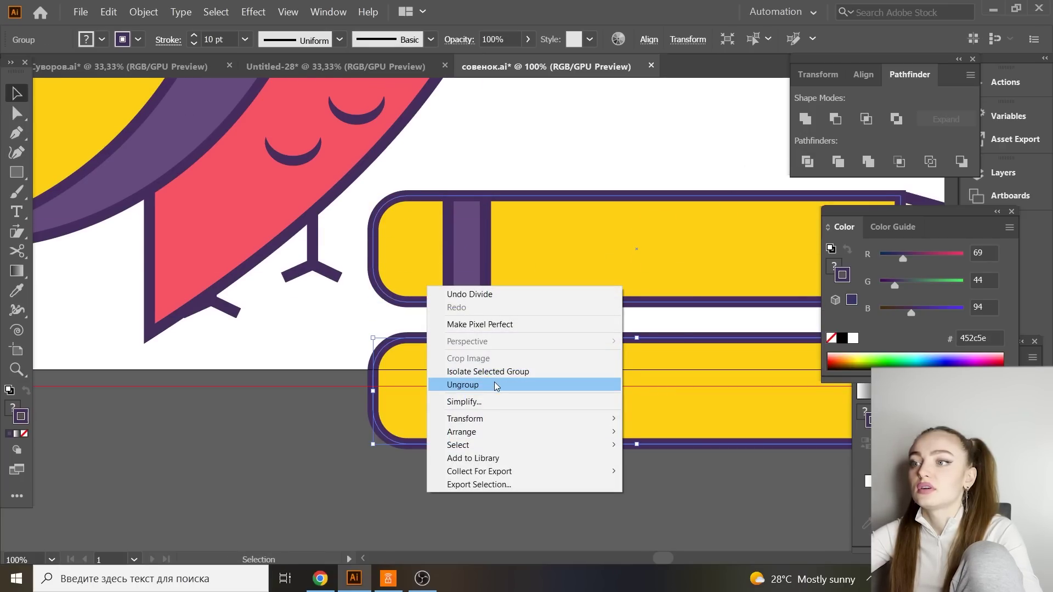
click(494, 383)
key(Delete)
scroll(433, 388, up, 1)
click(411, 405)
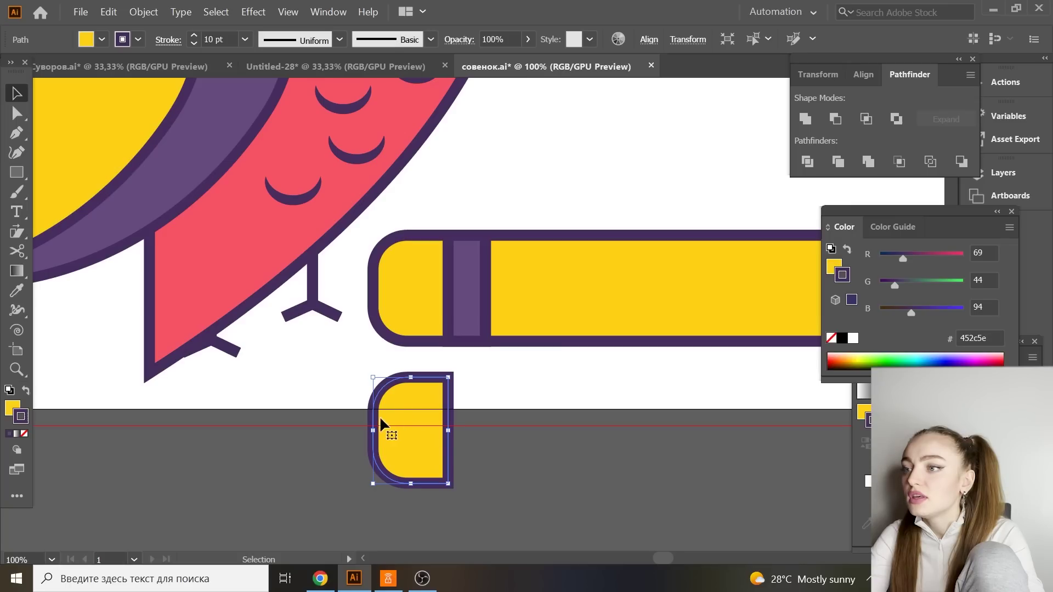
Give the cap the owl's pink fill and a 10 pt purple outline, then move it onto the pencil's left end.
click(17, 290)
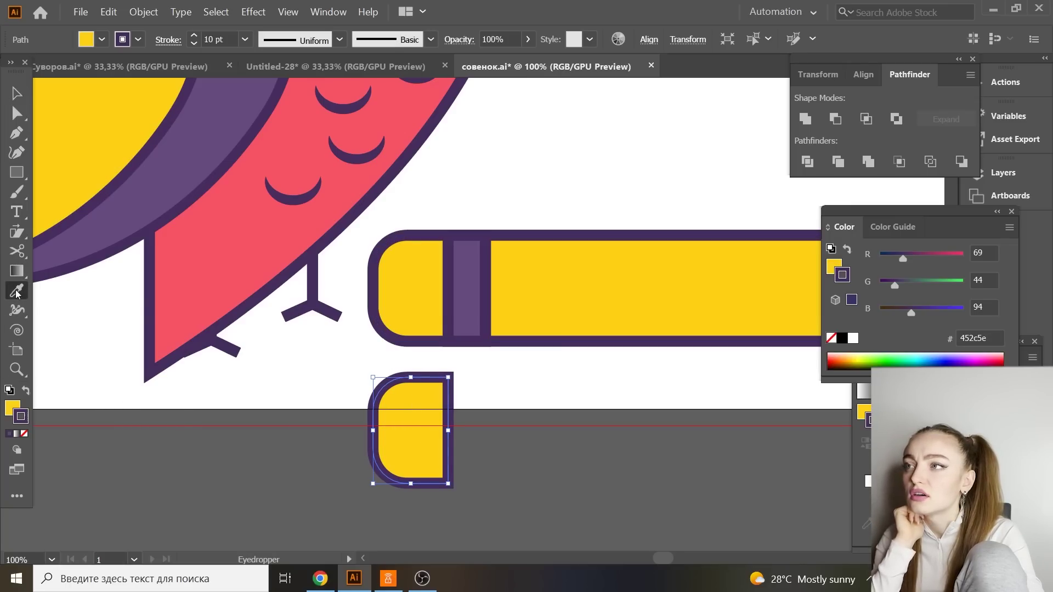
click(186, 274)
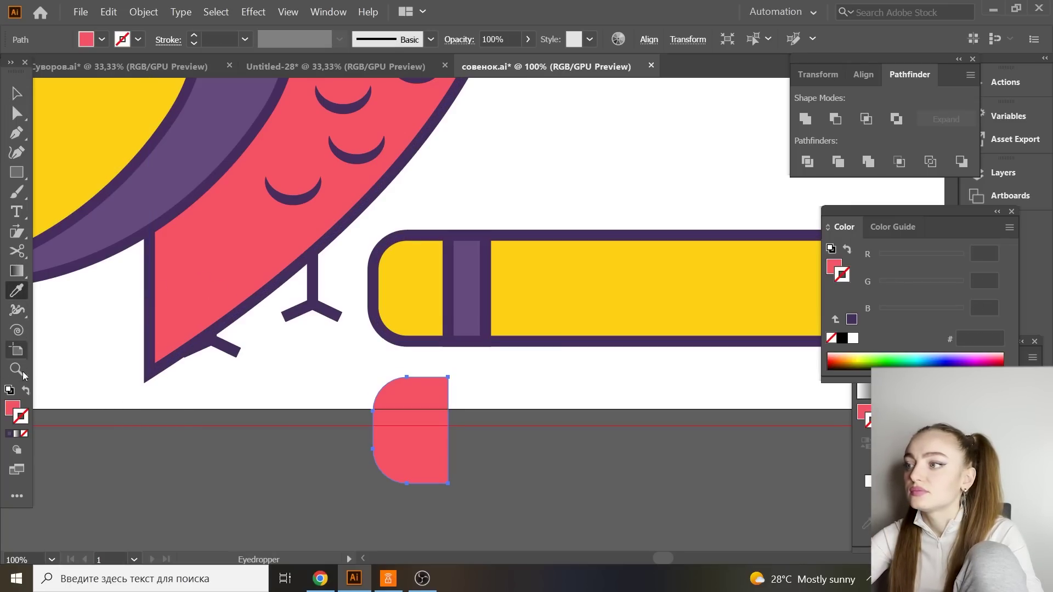
click(185, 107)
click(245, 39)
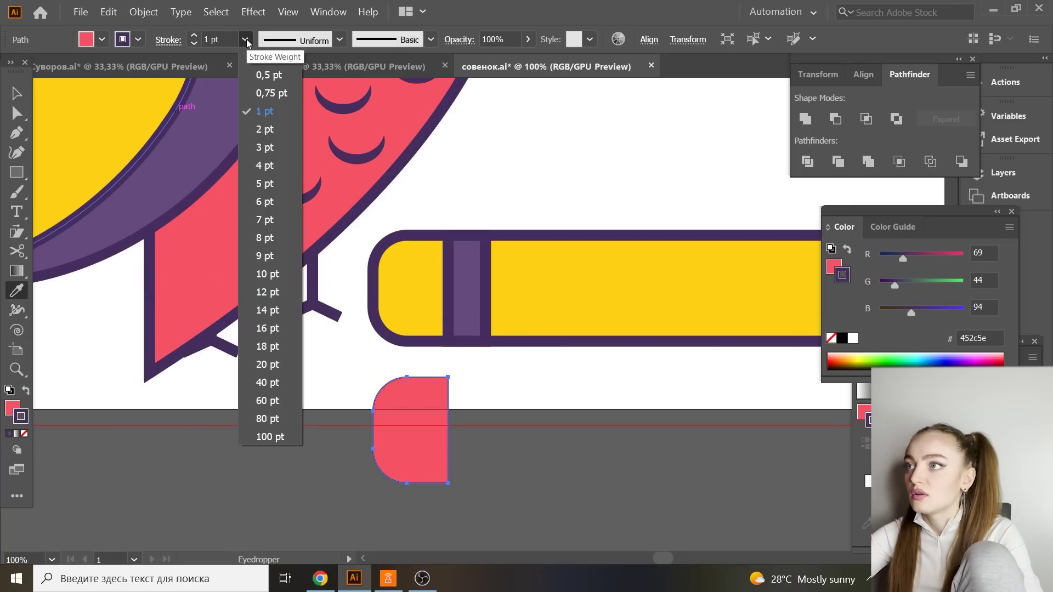
click(278, 273)
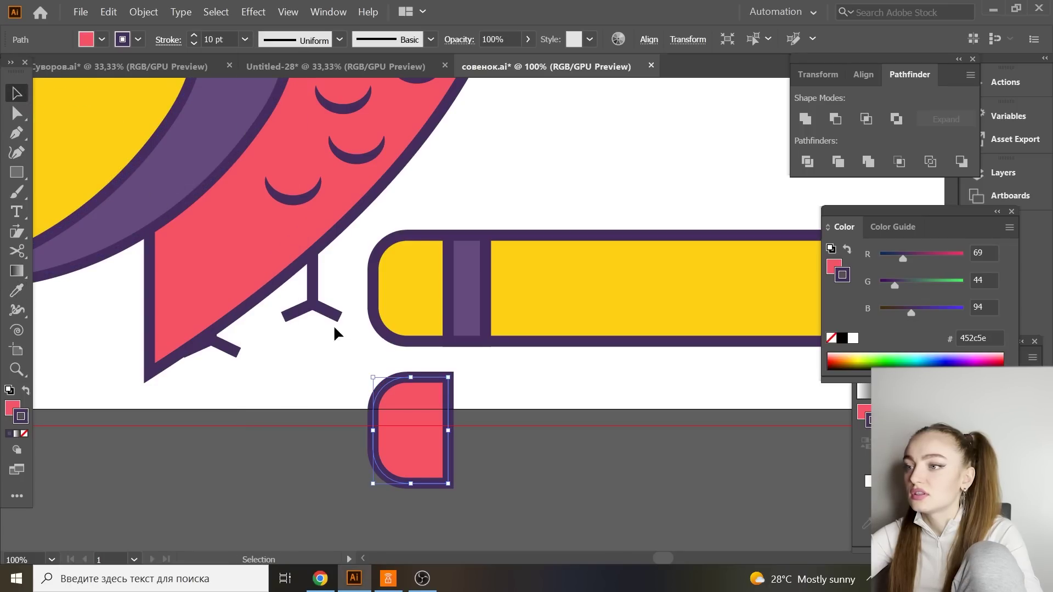
drag(409, 434, 409, 284)
click(391, 439)
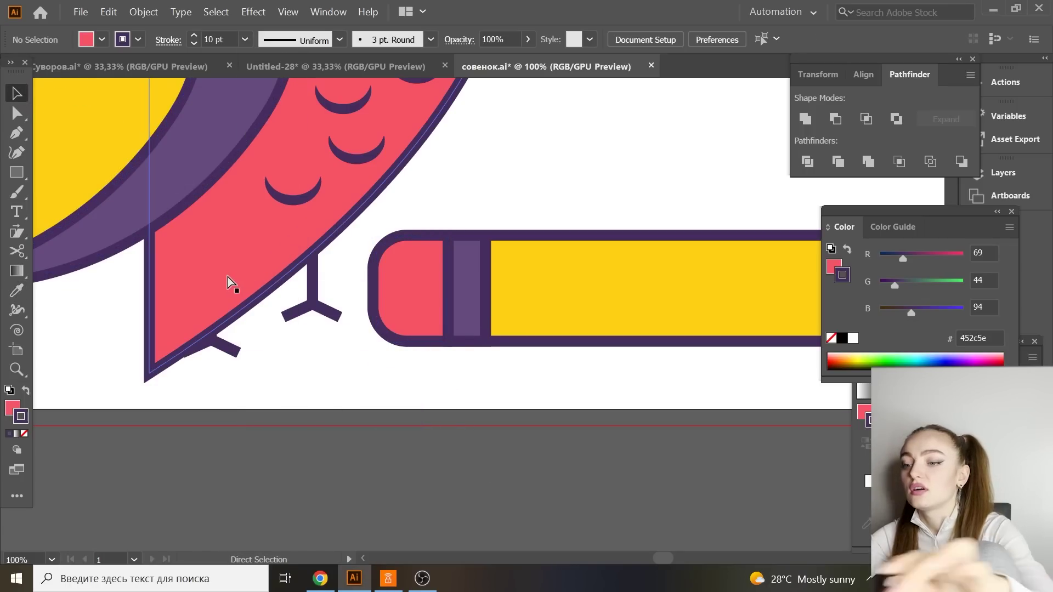
Duplicate the pencil tip above the pencil and place a circle over its point.
key(ctrl+minus)
key(ctrl+minus)
key(ctrl+minus)
key(ctrl+minus)
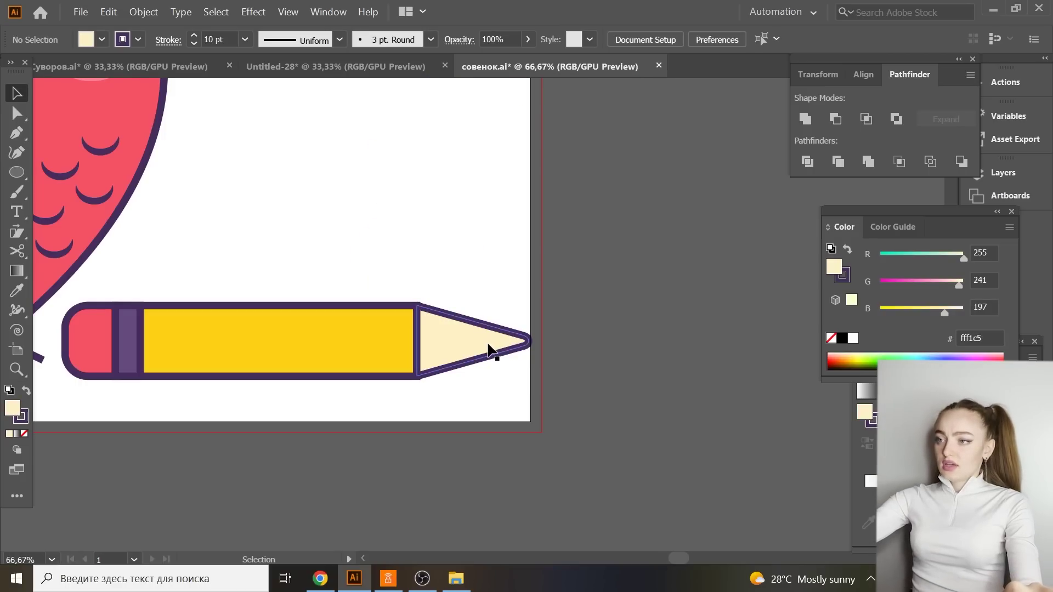
click(491, 351)
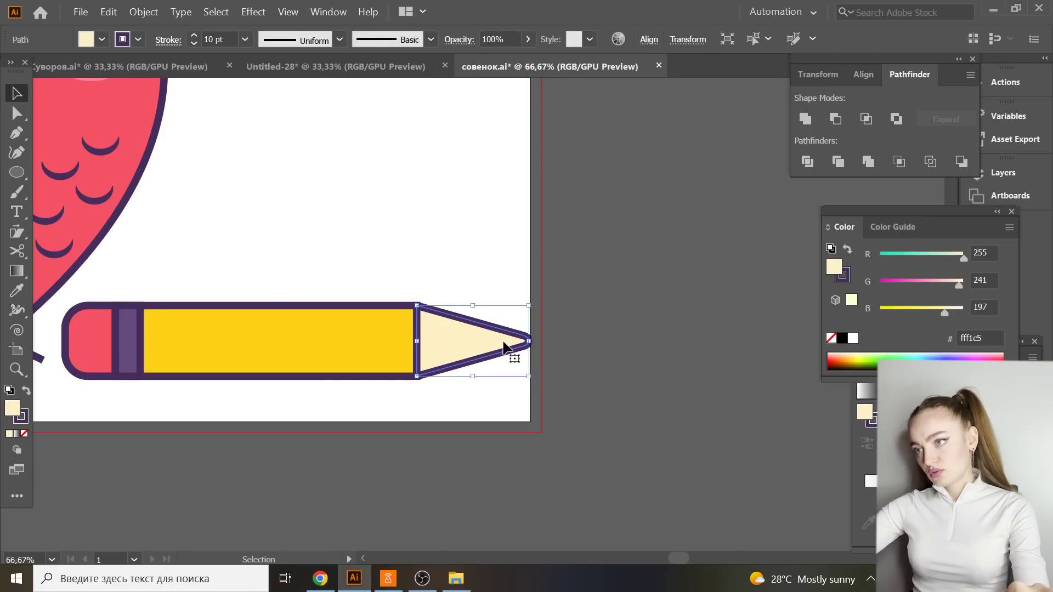
mouse_move(471, 354)
mouse_down()
mouse_move(452, 233)
mouse_move(440, 240)
mouse_up()
click(17, 171)
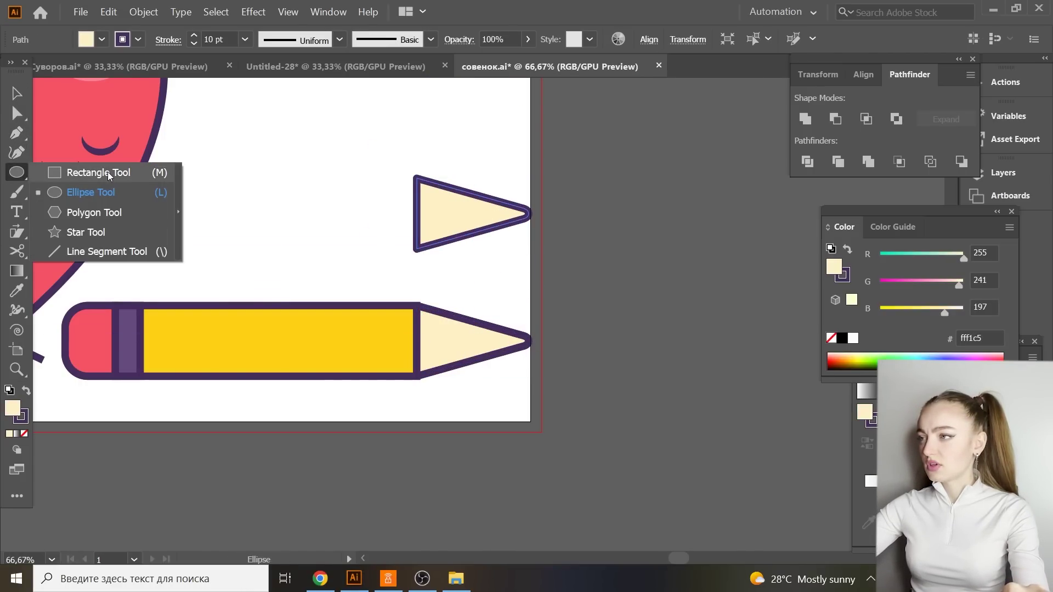
click(113, 192)
drag(192, 127, 360, 295)
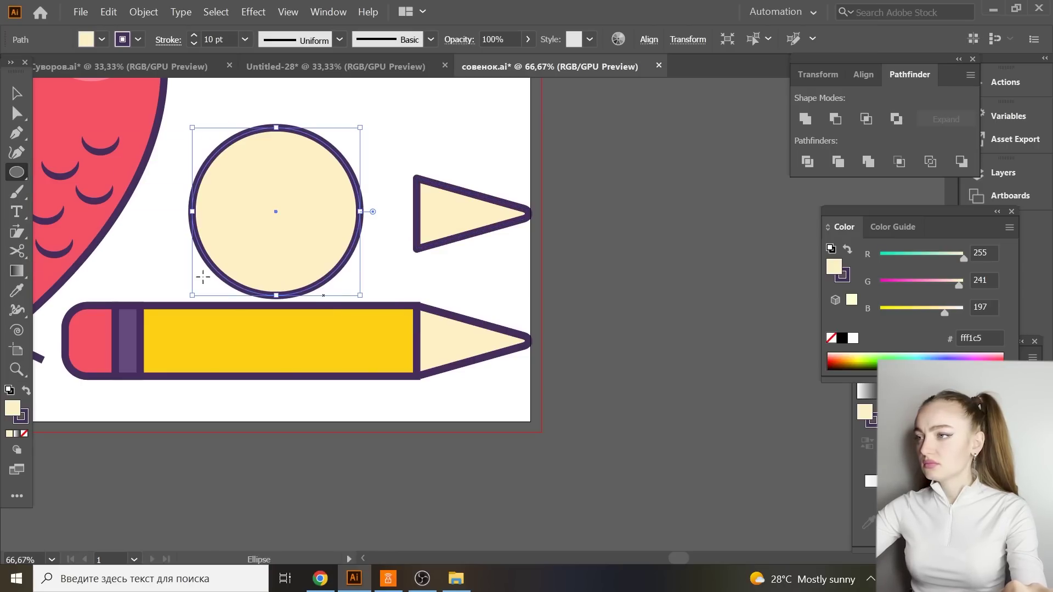
click(17, 94)
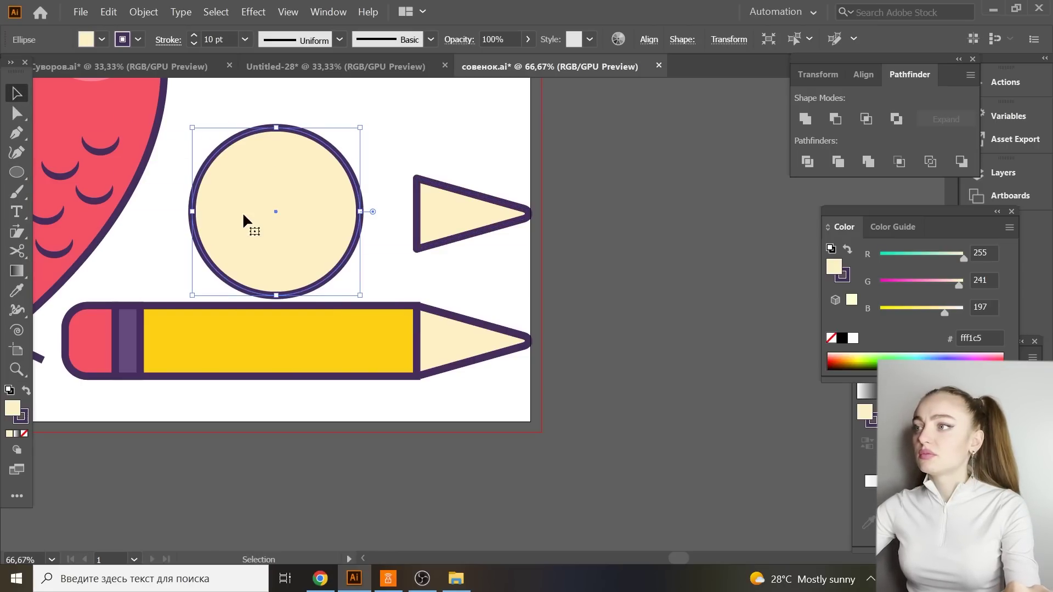
drag(243, 211, 489, 197)
Divide the circle and tip copy, keeping only the small overlapping point.
shift+click(447, 213)
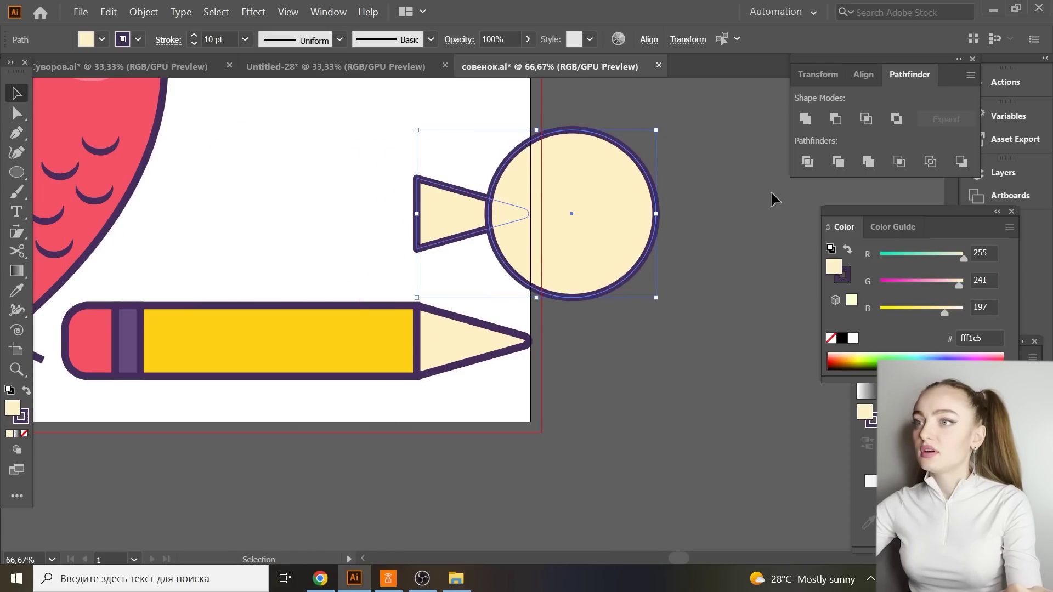
click(808, 161)
right_click(387, 186)
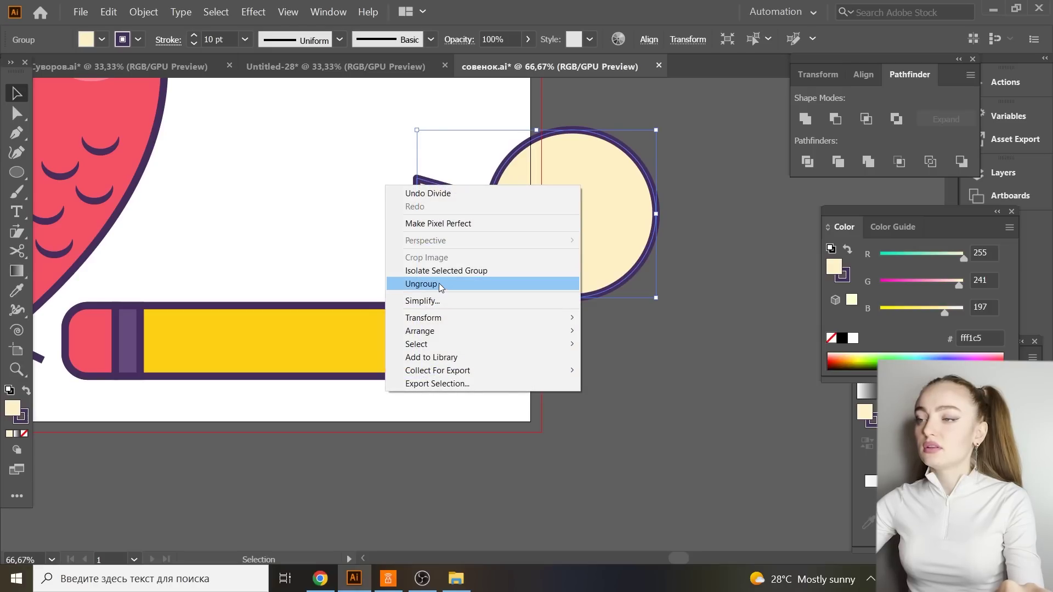
click(437, 283)
shift+click(498, 215)
key(Delete)
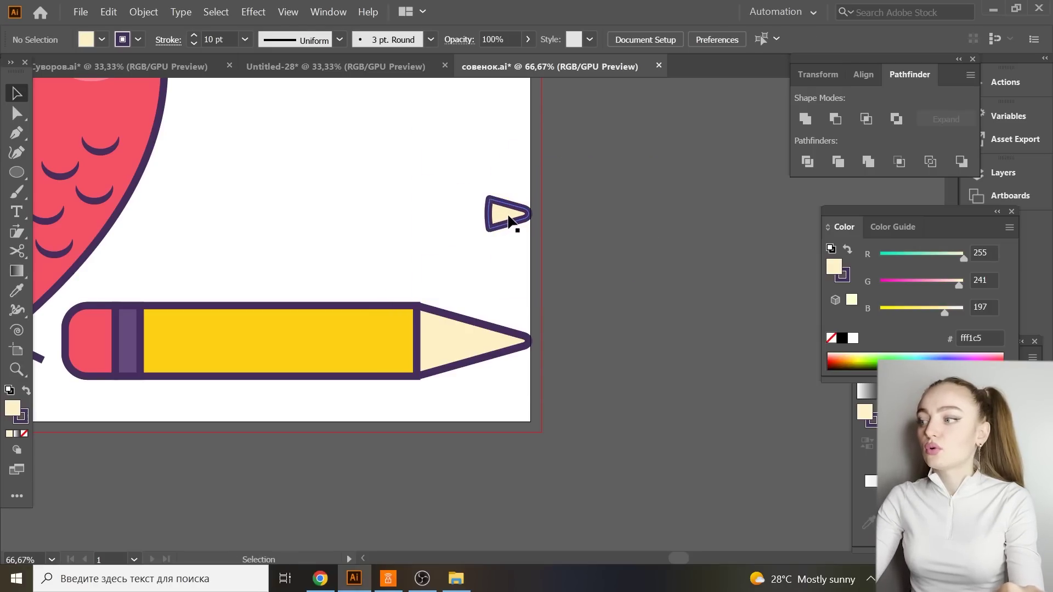
Make the point solid purple with no outline and move it down onto the pencil tip.
click(510, 220)
click(25, 391)
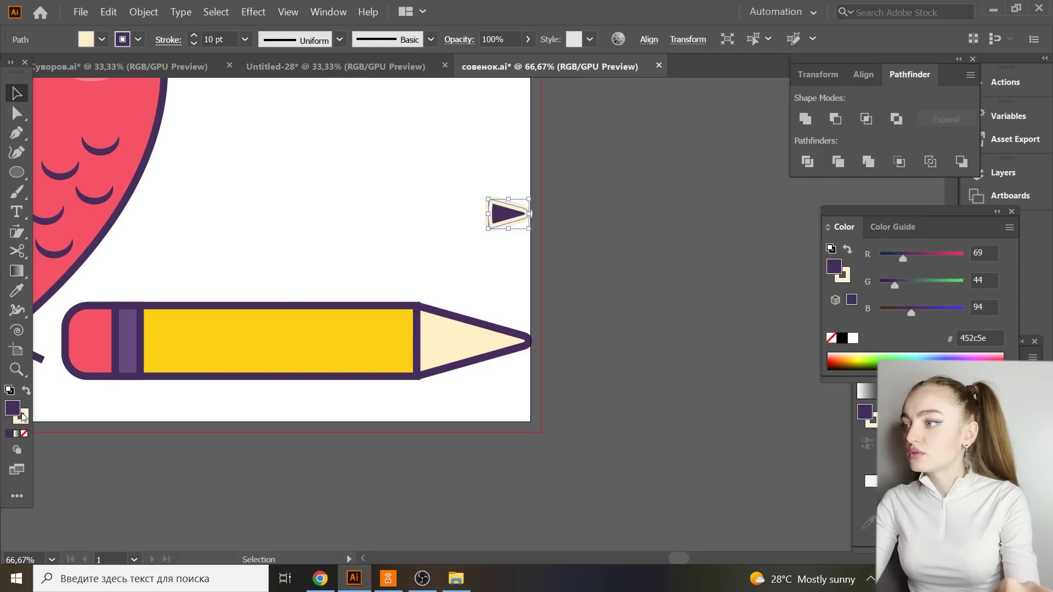
click(25, 434)
click(271, 179)
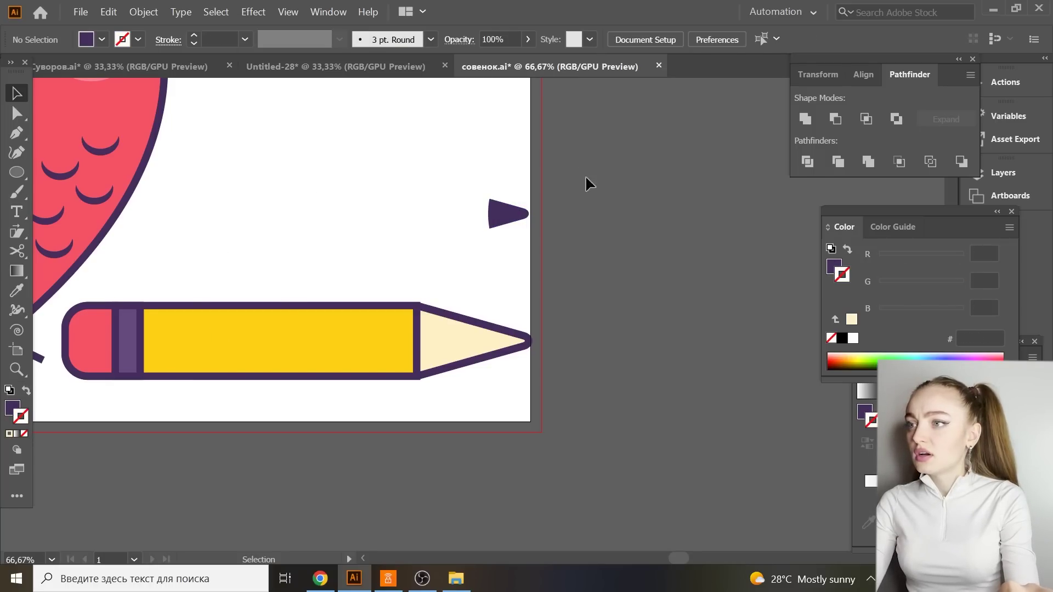
drag(506, 224, 506, 353)
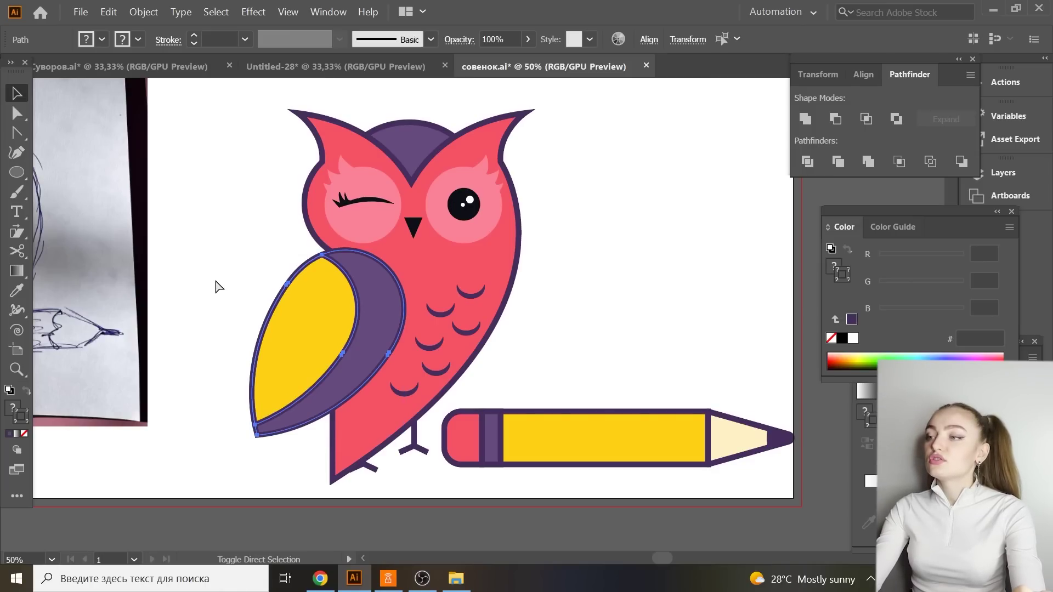
Nudge the owl's wing slightly to the left.
drag(328, 319, 317, 318)
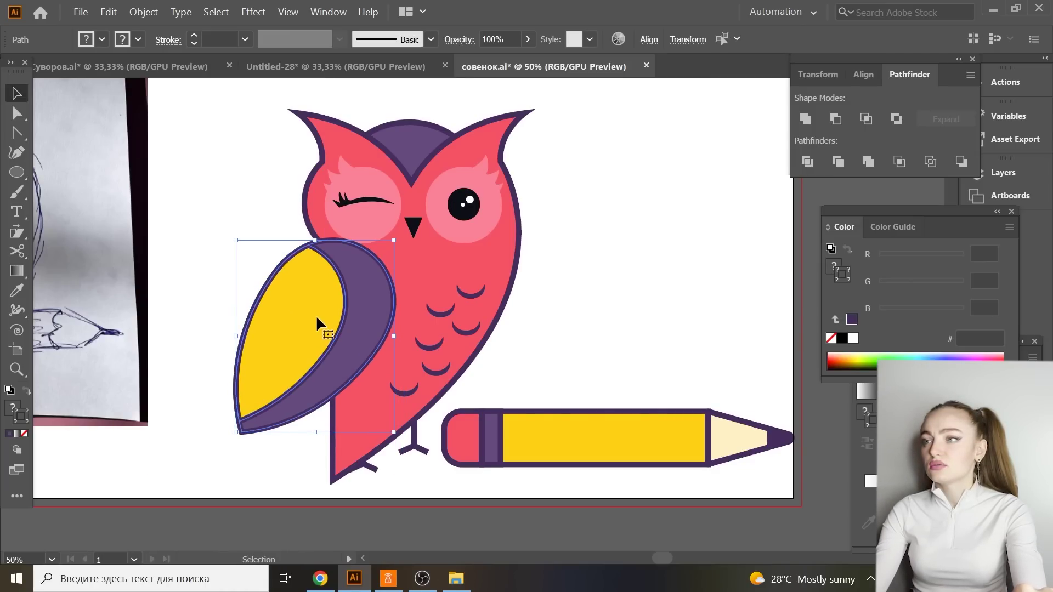
click(232, 187)
key(ctrl+minus)
key(ctrl+minus)
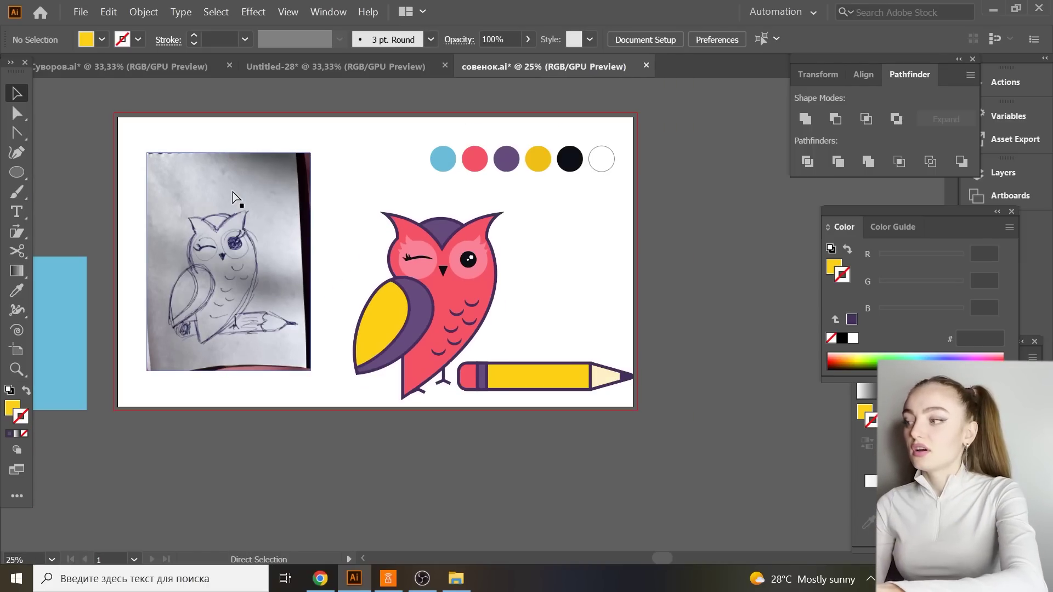
key(ctrl+plus)
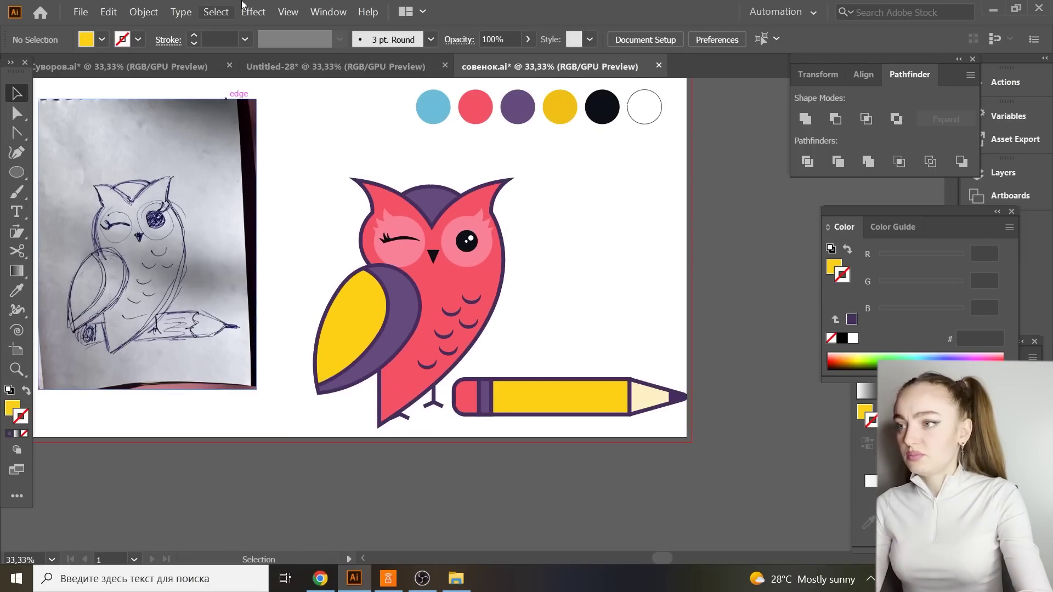
Shift the chest feathers slightly, then select the pencil's yellow body and zoom in on it.
click(453, 354)
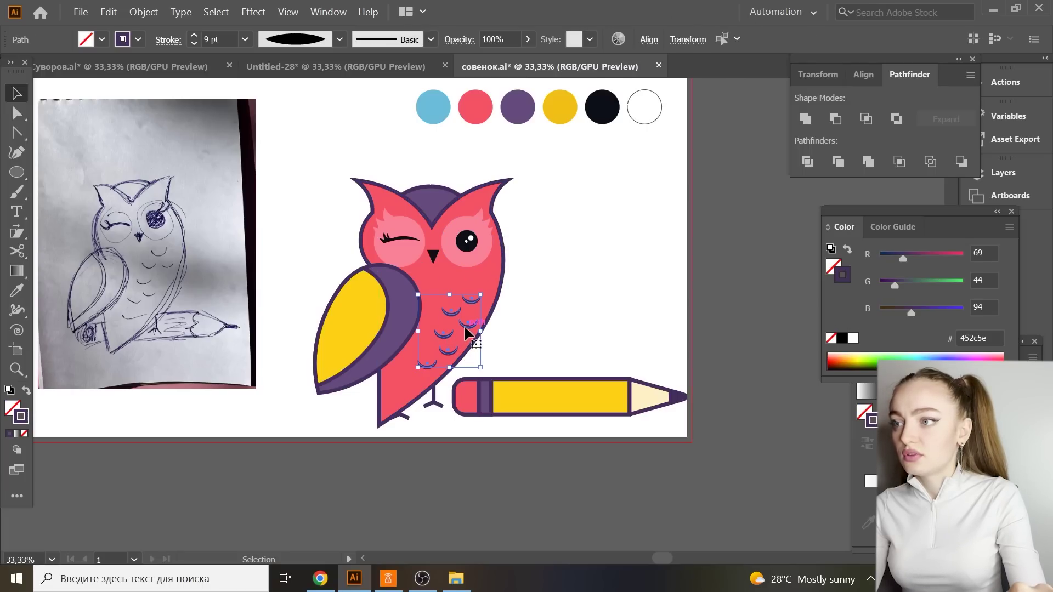
drag(463, 333, 463, 333)
click(532, 337)
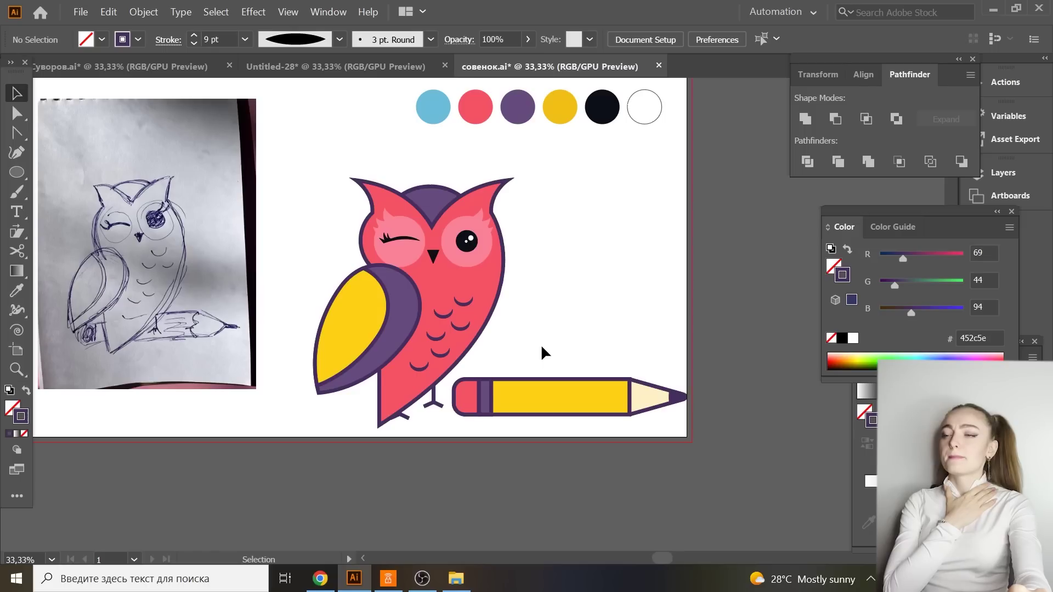
click(555, 388)
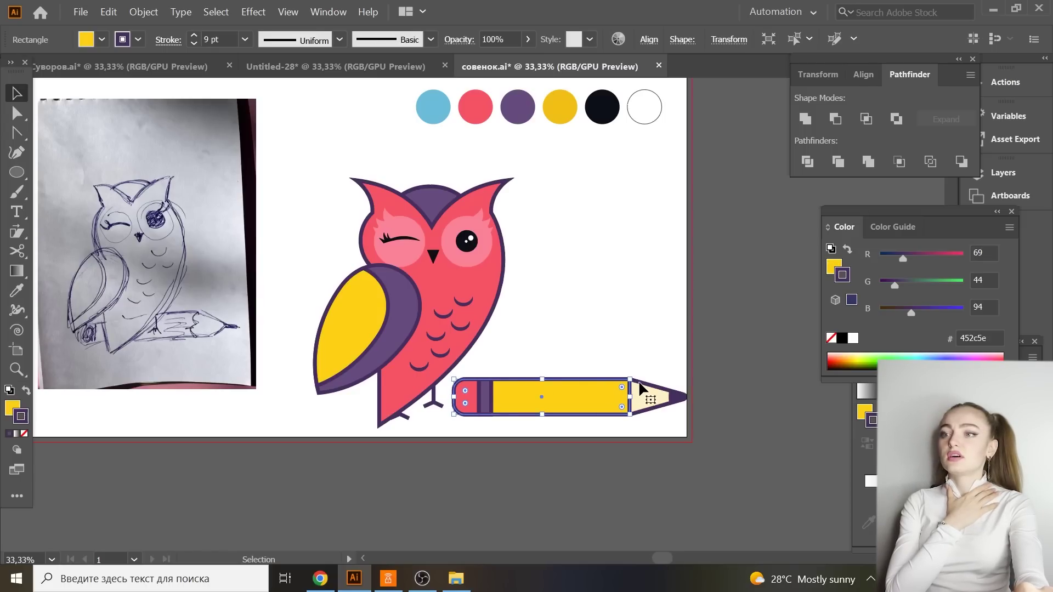
key(ctrl+plus)
key(ctrl+plus)
key(ctrl+plus)
key(ctrl+plus)
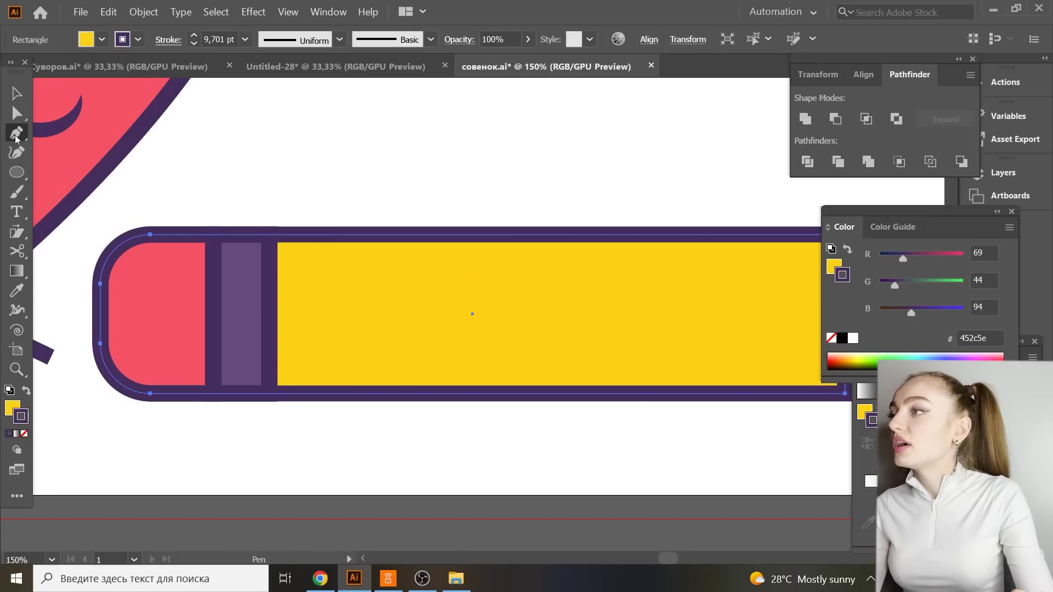
Add three anchor points on the pencil body's right edge and pull them left to notch it.
drag(17, 132, 60, 136)
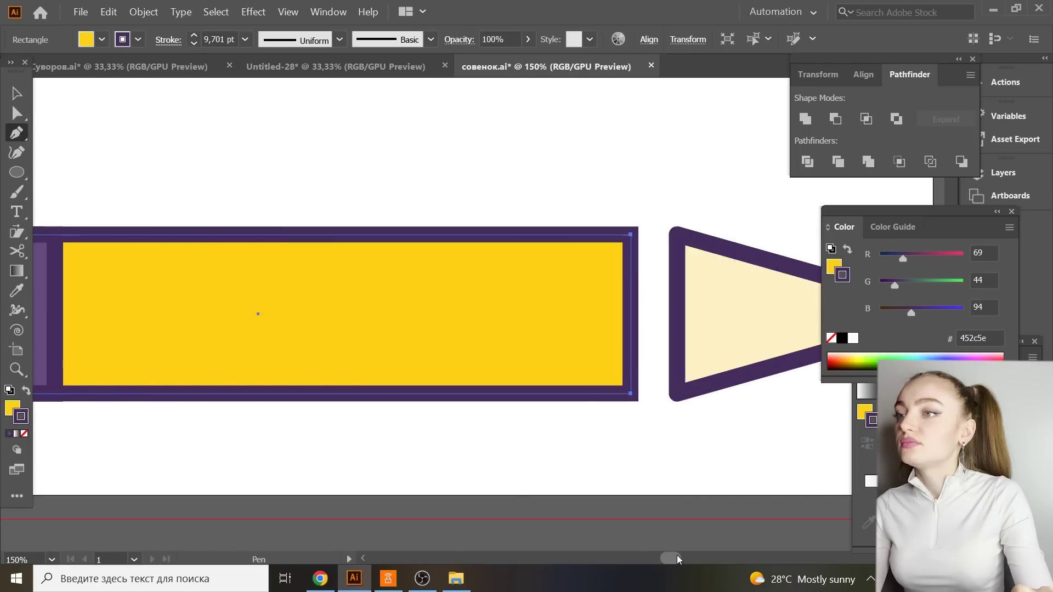
drag(677, 555, 680, 554)
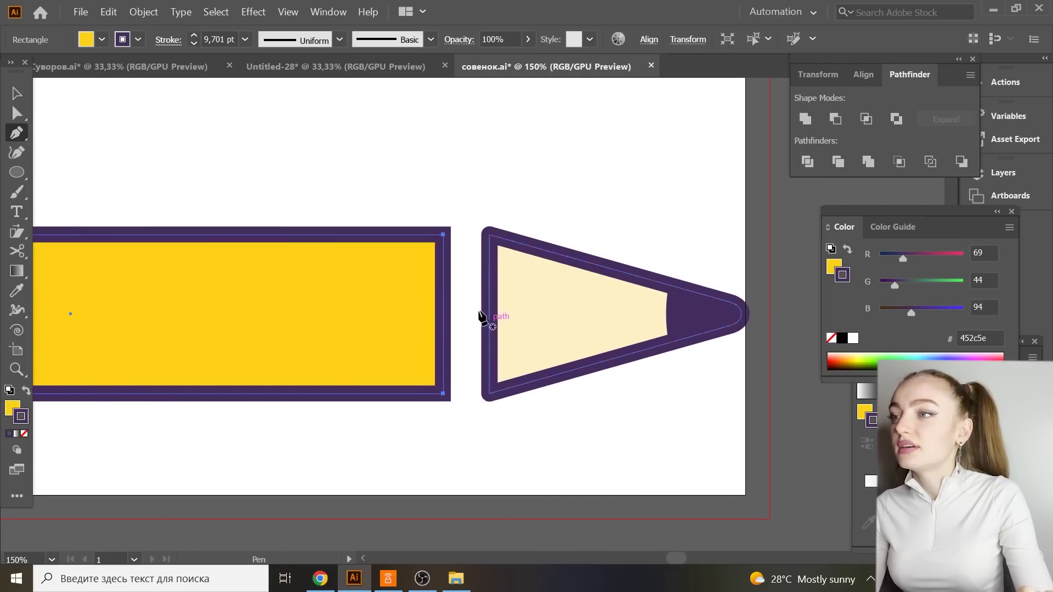
click(444, 315)
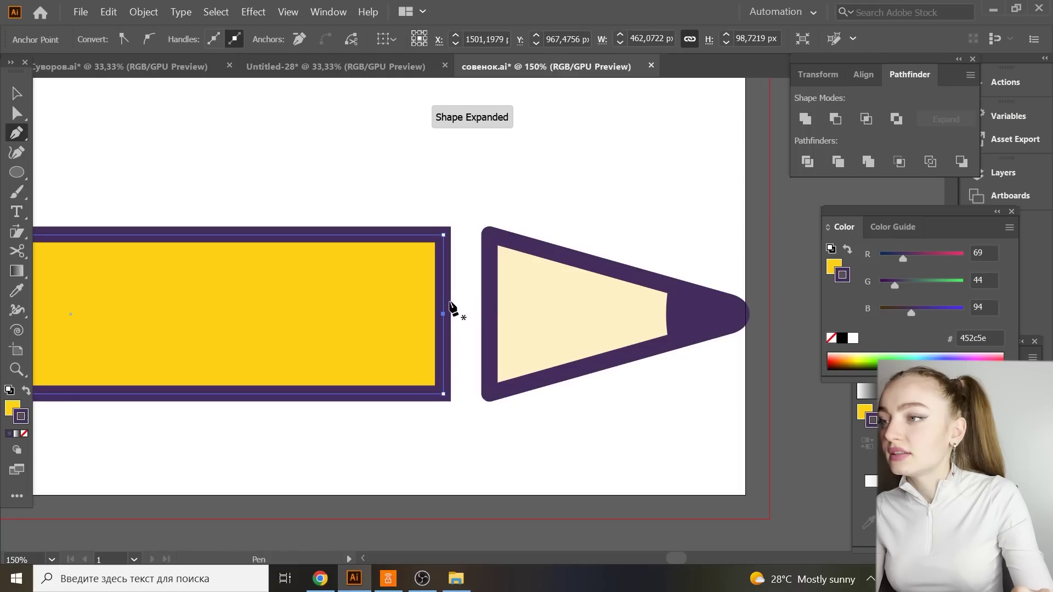
click(443, 270)
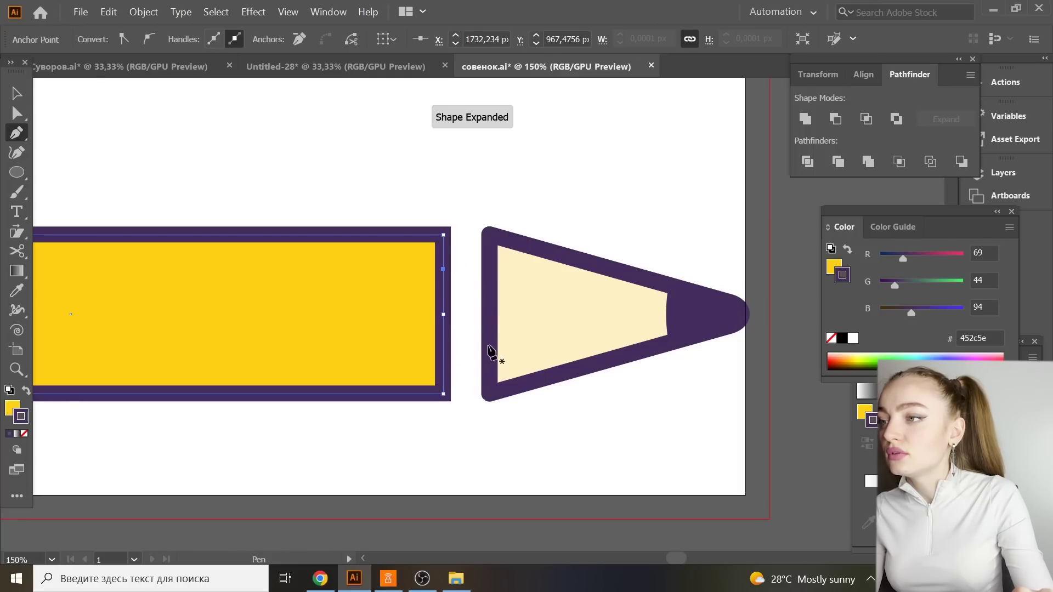
click(444, 351)
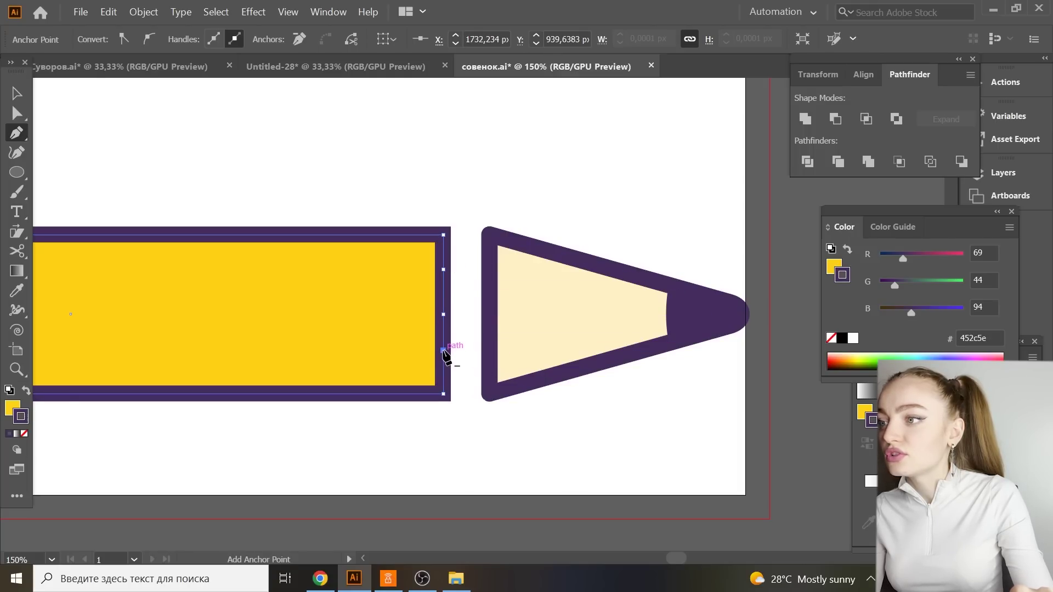
click(16, 113)
shift+click(443, 350)
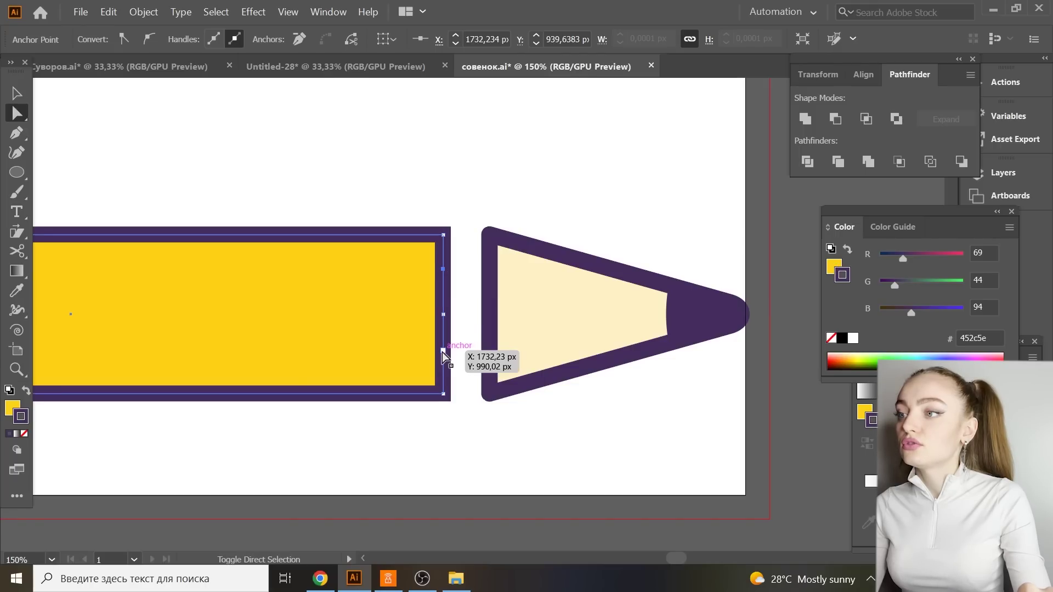
drag(444, 351, 399, 347)
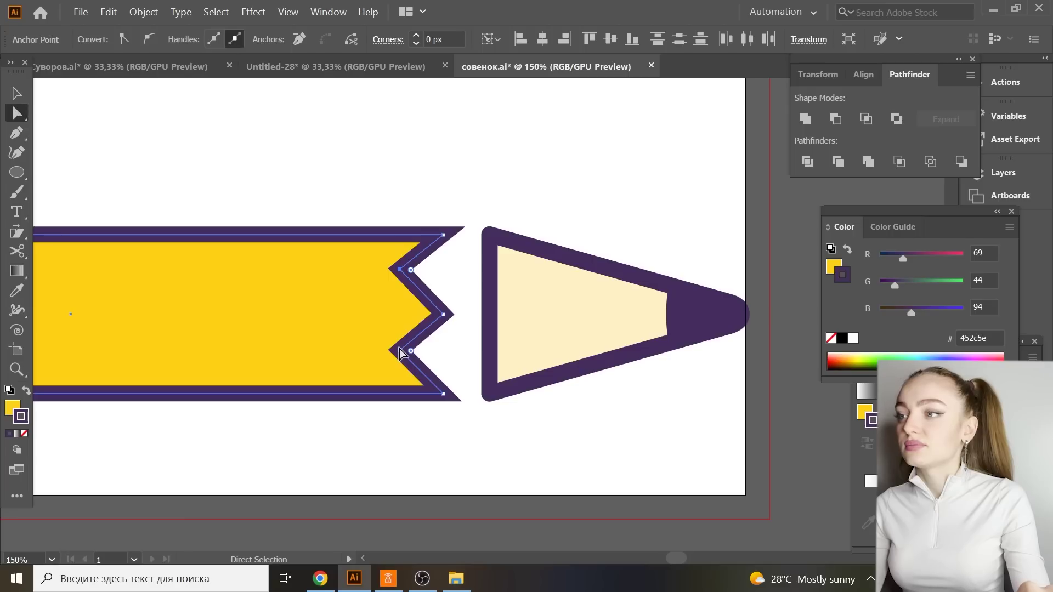
Round the notch corners with live corners to form a wavy scalloped edge.
click(16, 113)
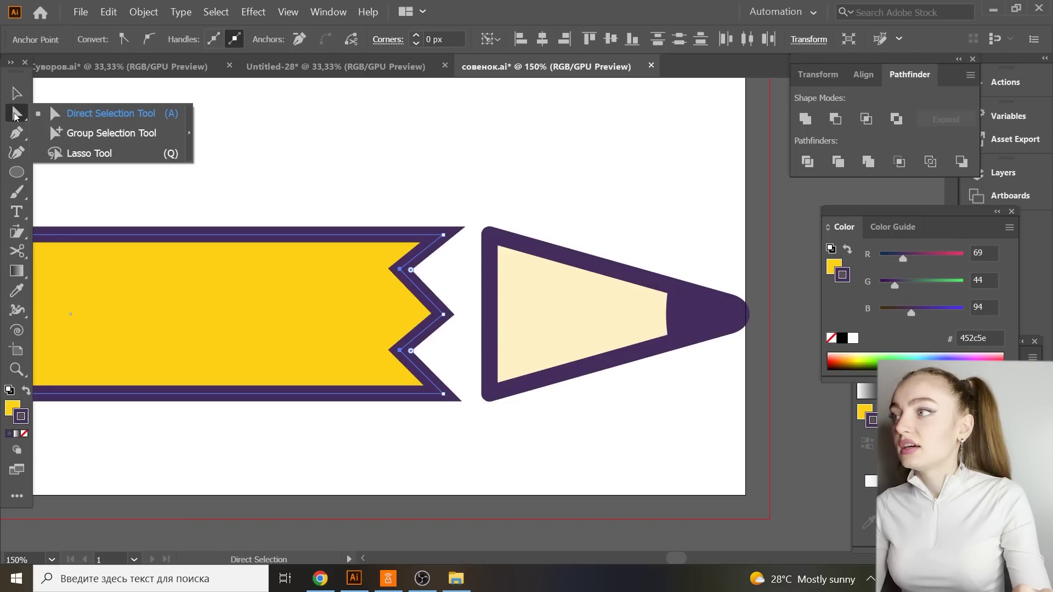
click(96, 113)
shift+click(412, 270)
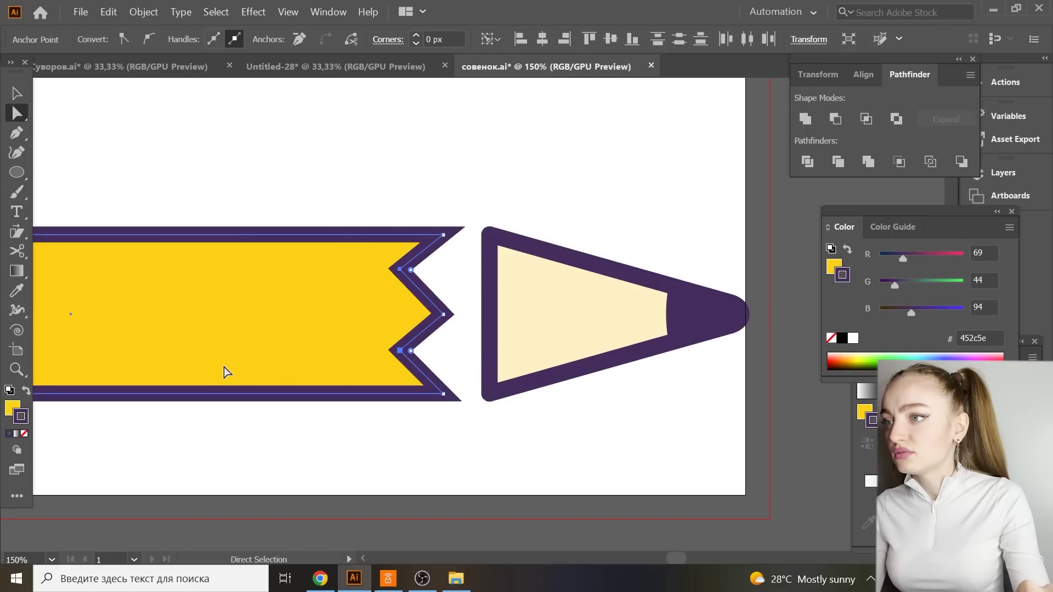
drag(411, 270, 436, 277)
click(444, 315)
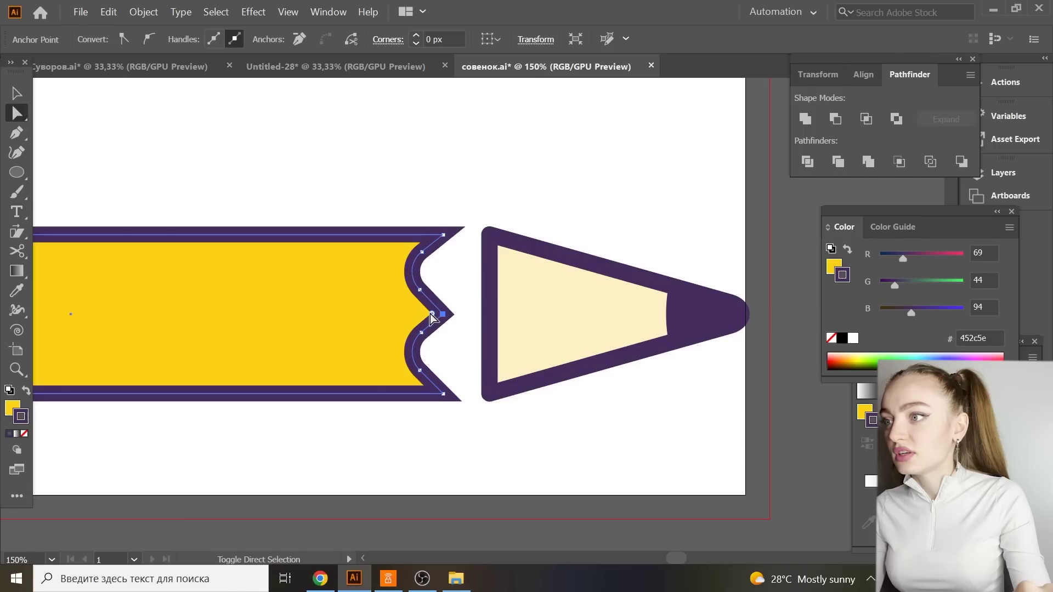
mouse_move(431, 317)
mouse_down()
mouse_move(405, 308)
mouse_move(415, 314)
mouse_up()
Move the pencil tip pieces left against the body's scalloped end.
click(175, 188)
key(v)
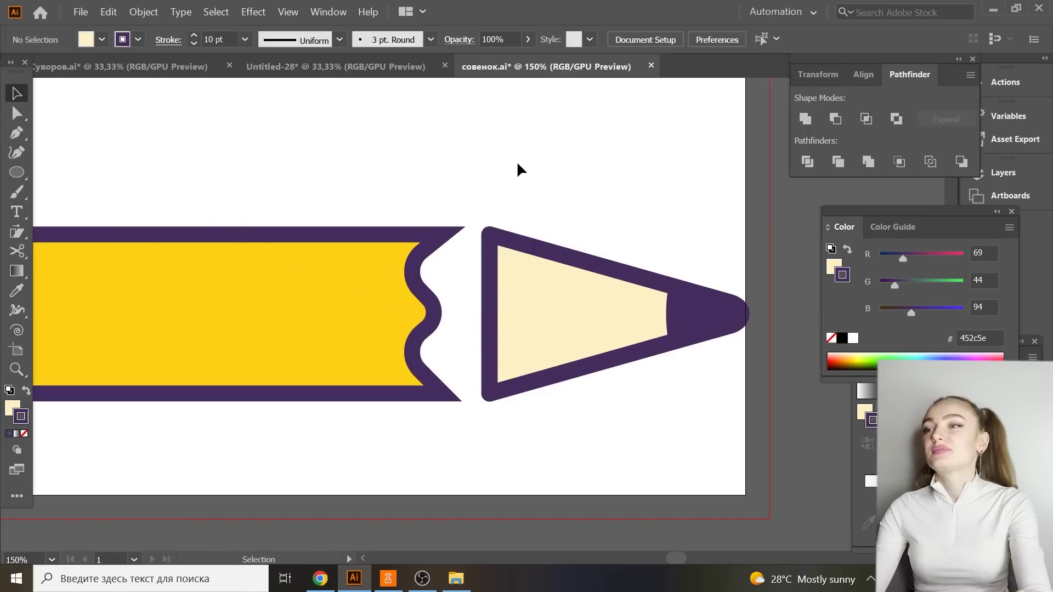
drag(517, 169, 692, 420)
drag(572, 330, 487, 336)
Give the pencil body's outline Round Join corners in the Stroke panel.
click(393, 294)
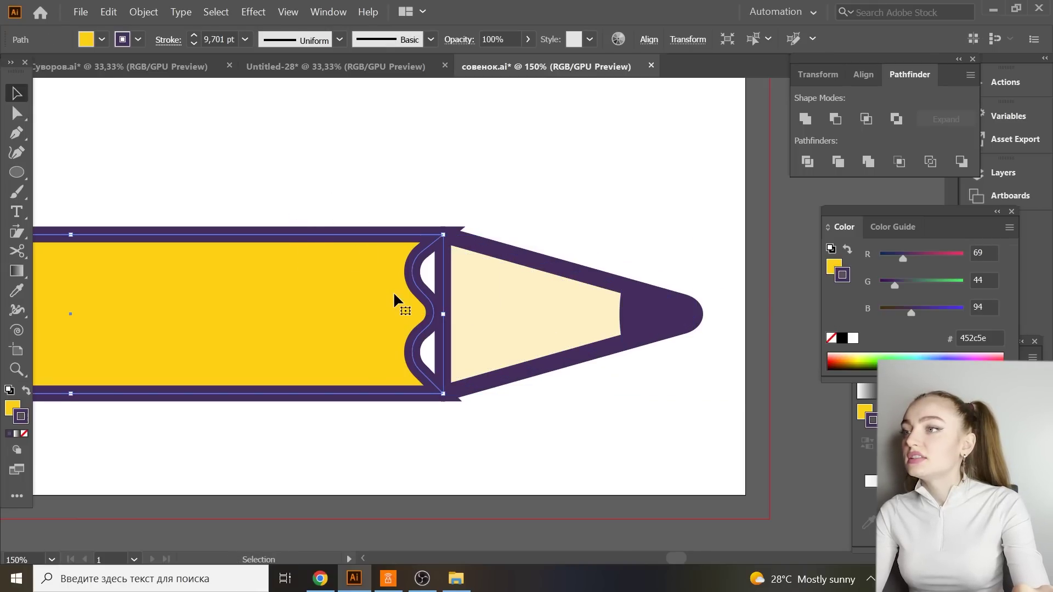
click(169, 39)
click(83, 102)
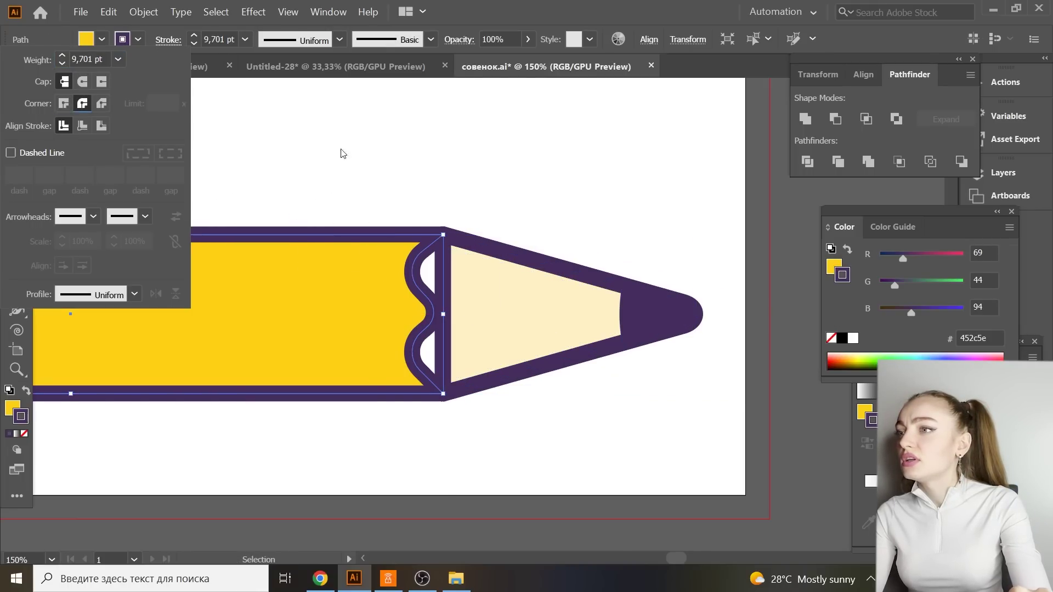
click(511, 193)
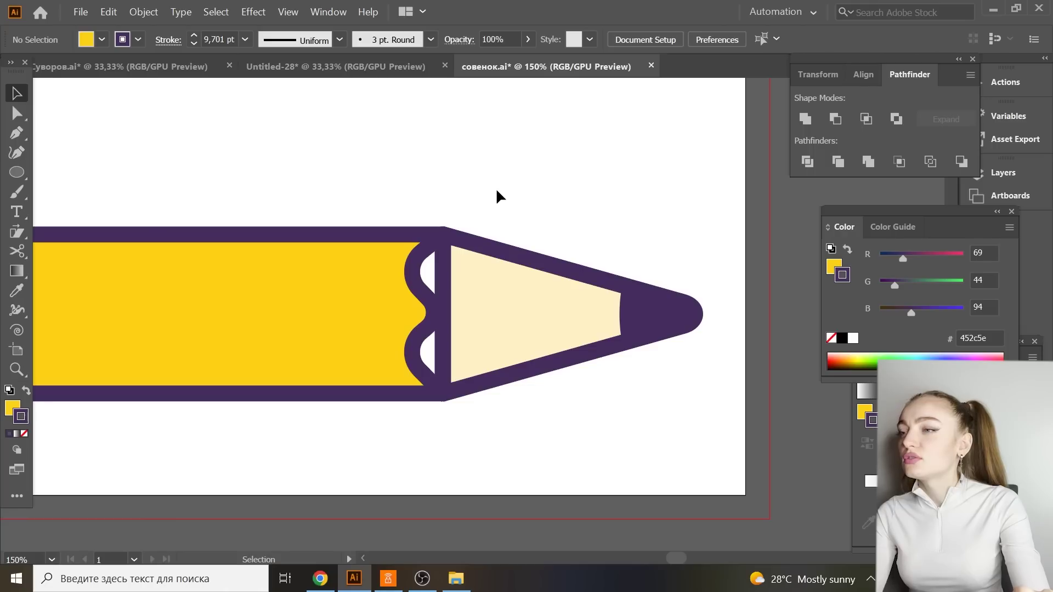
Add two points on the tip's left edge, pull them in to fit the scallop, and group the pencil.
key(a)
click(548, 258)
key(p)
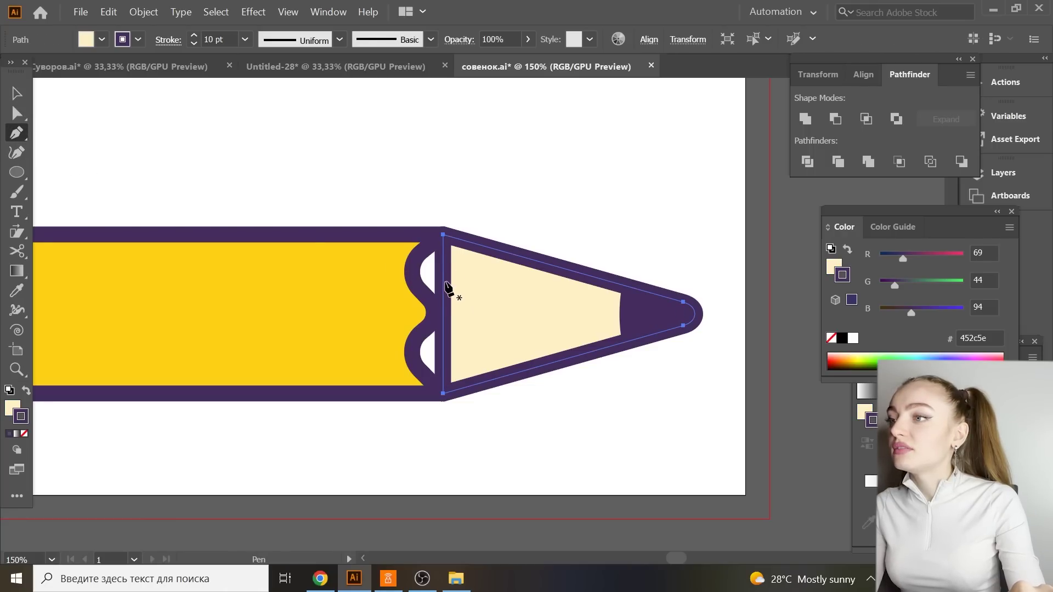
click(443, 279)
click(443, 356)
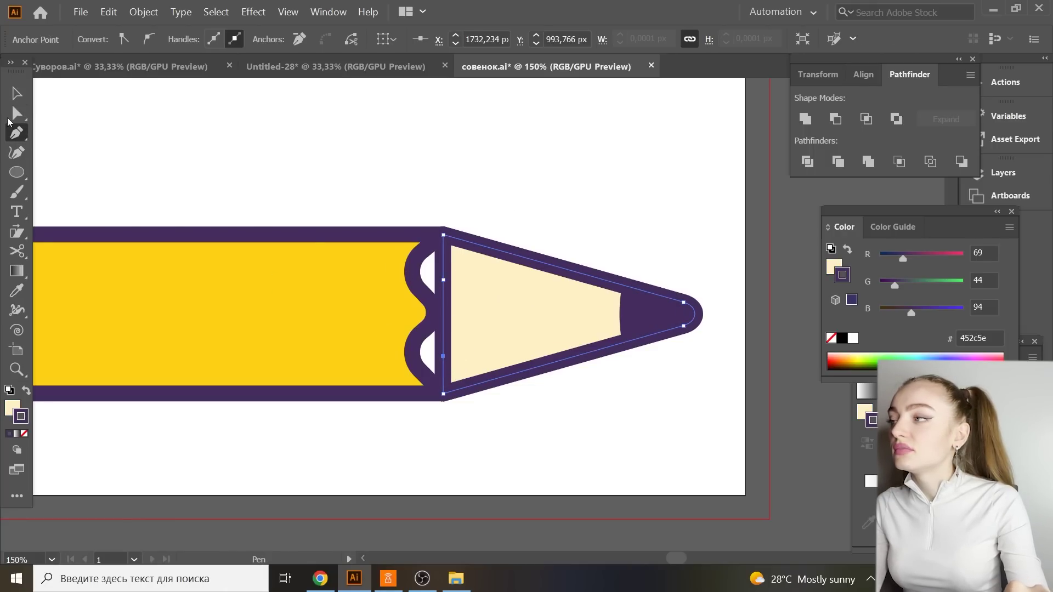
click(15, 113)
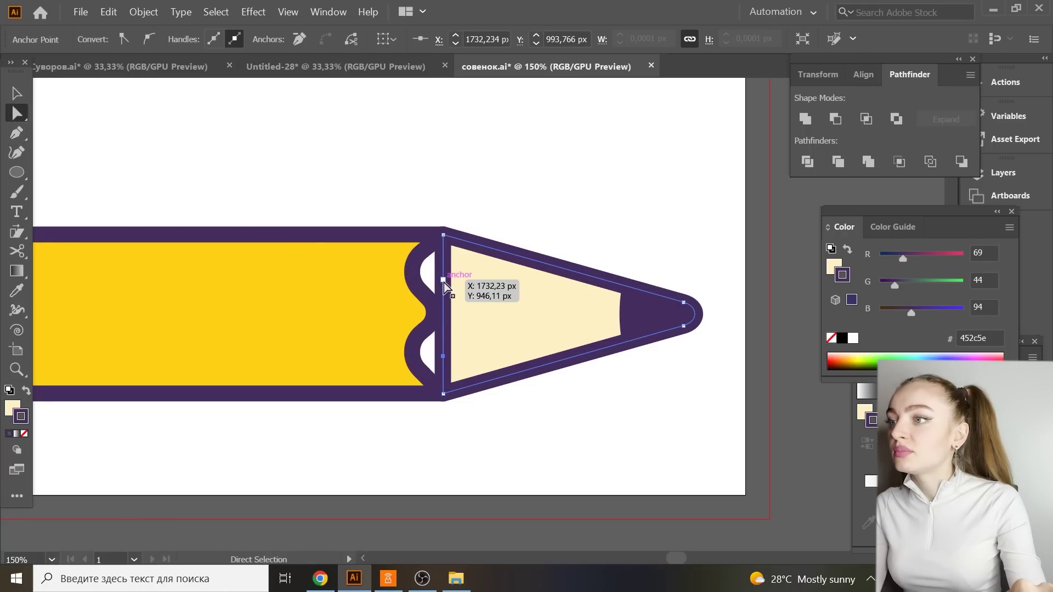
drag(445, 282, 353, 281)
drag(447, 365, 372, 353)
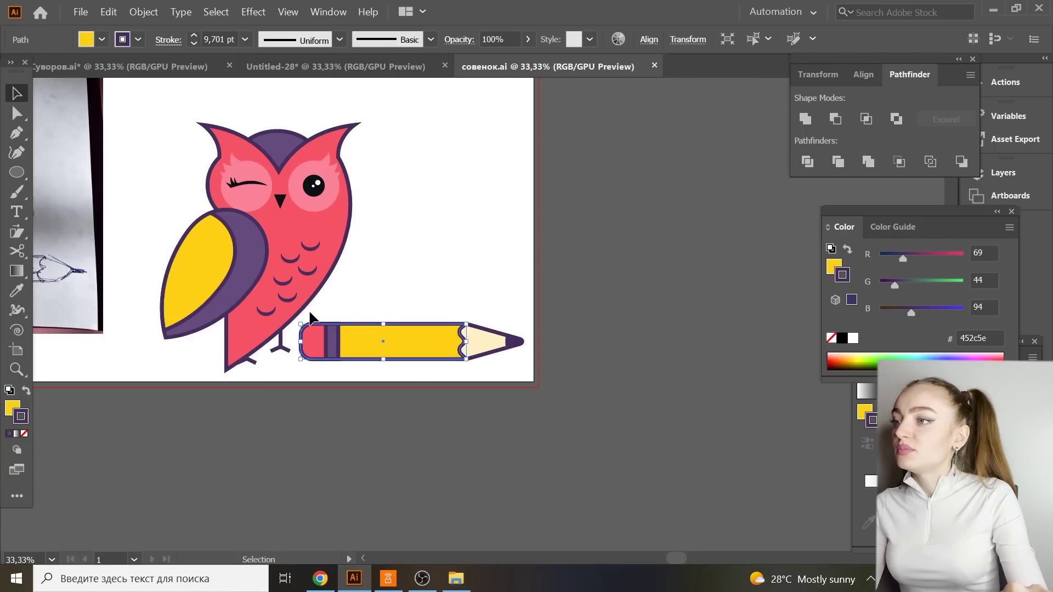
drag(310, 313, 551, 379)
key(ctrl+g)
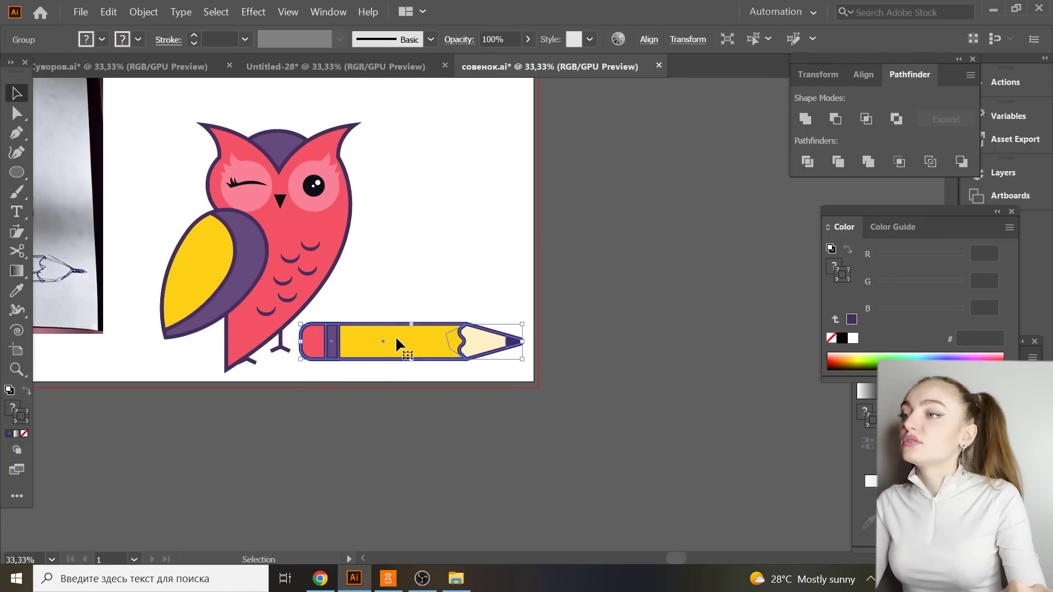
Enlarge the pencil, move it under the owl, and send it to the back.
mouse_move(411, 324)
mouse_down()
mouse_move(412, 310)
mouse_move(264, 370)
mouse_up()
right_click(310, 360)
mouse_move(388, 302)
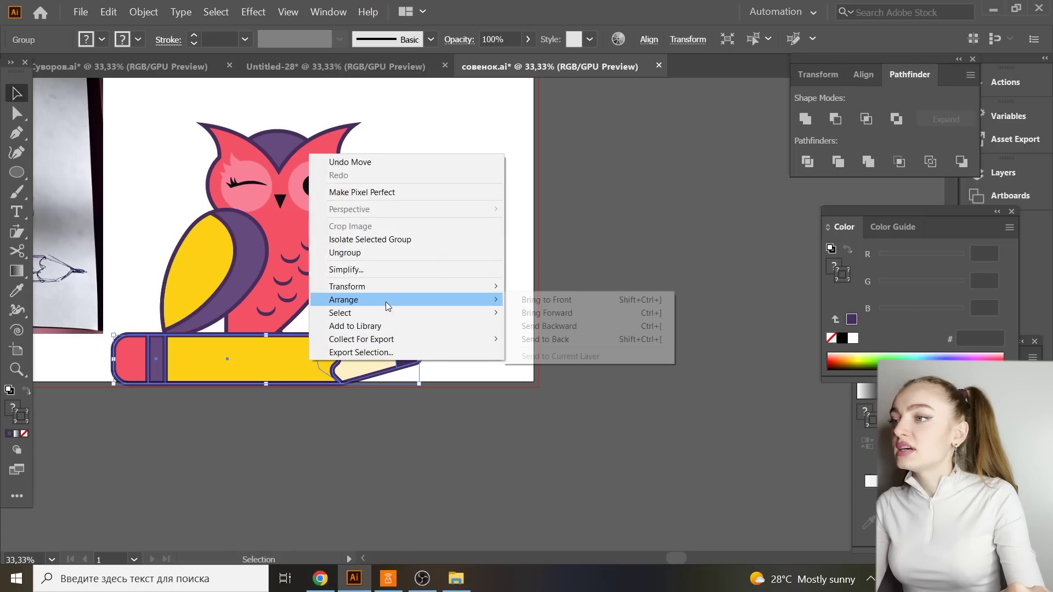
click(560, 340)
click(377, 379)
Scale the owl and pencil down together and place a text object beside them.
key(ctrl+minus)
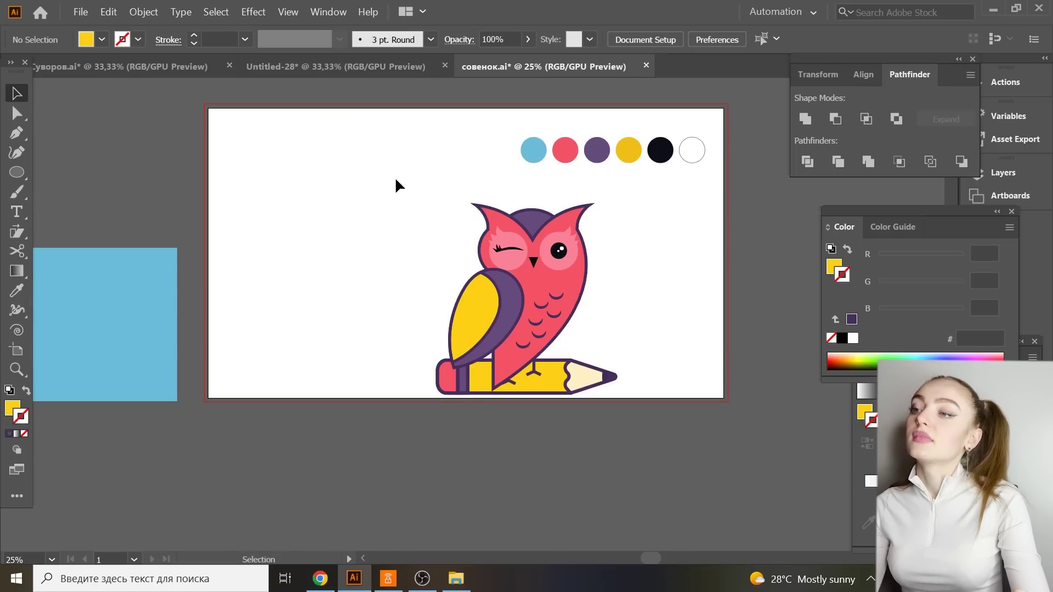
drag(618, 387, 637, 398)
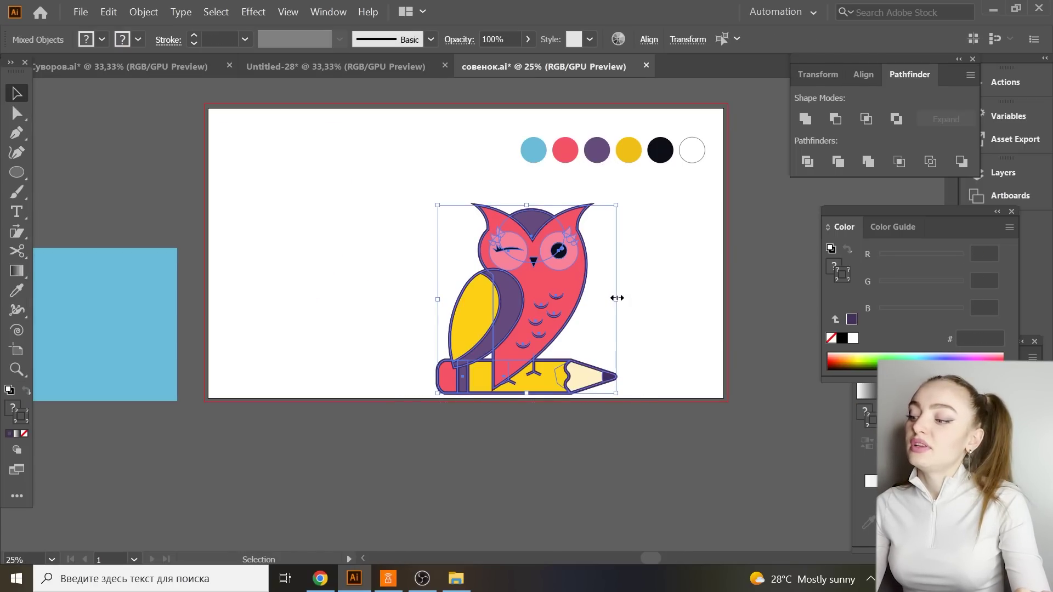
drag(617, 298, 531, 300)
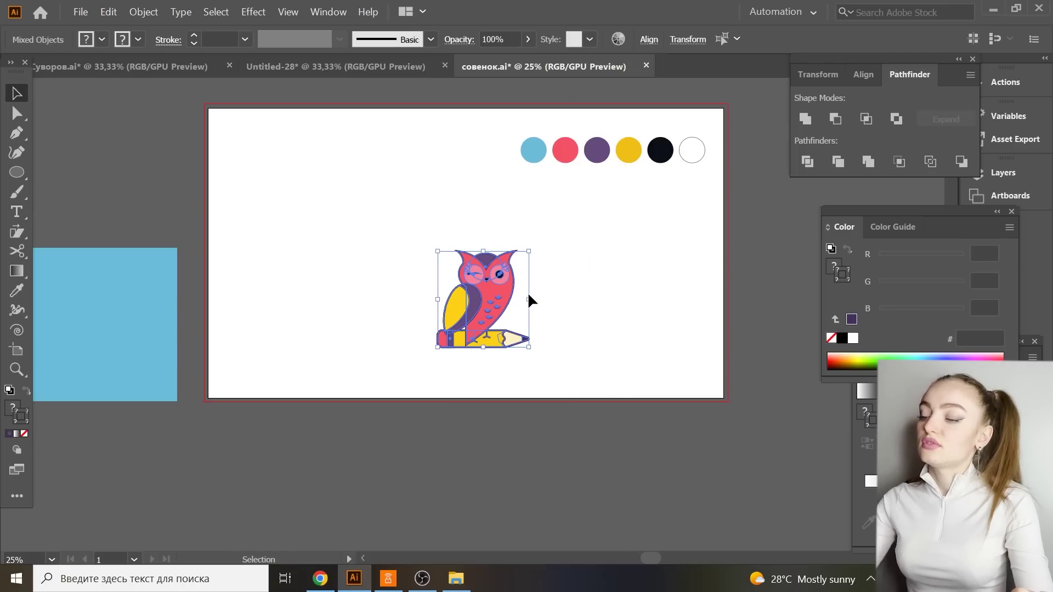
click(576, 333)
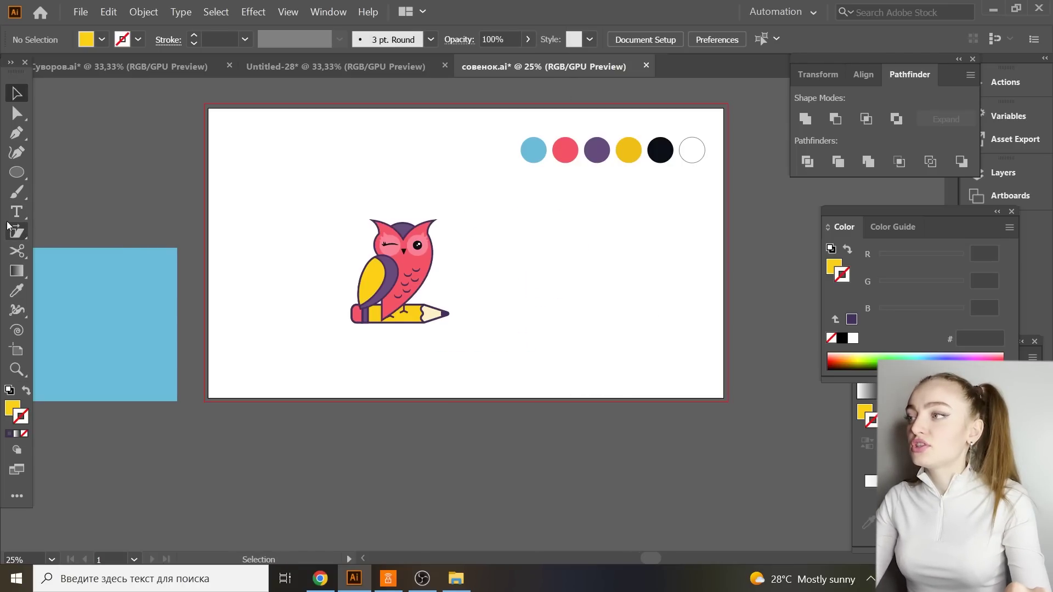
click(12, 214)
click(555, 348)
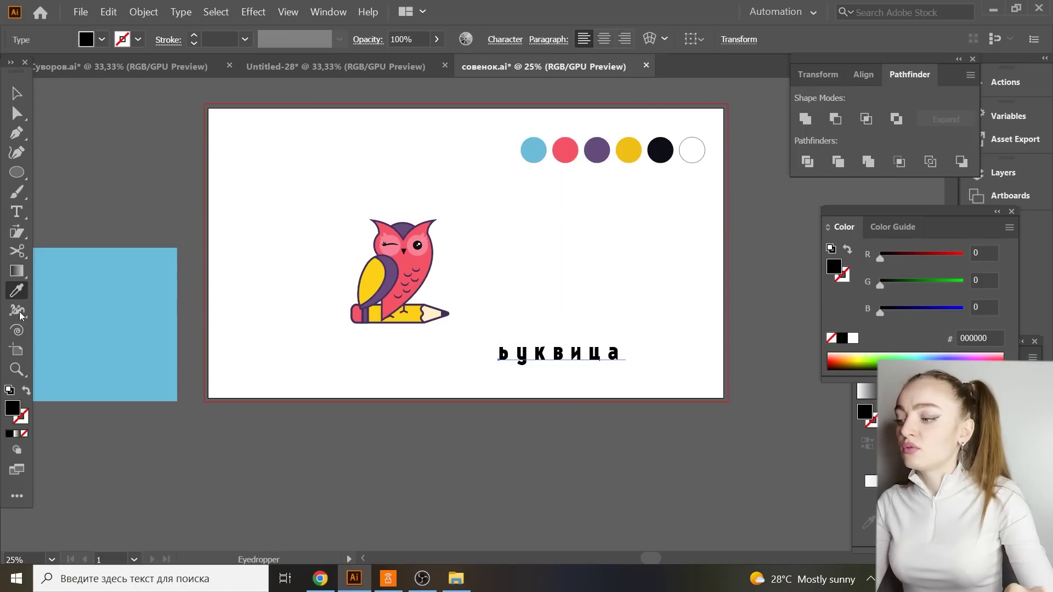
Make the БУКВИЦА wordmark purple and enlarge it beside the owl.
click(455, 317)
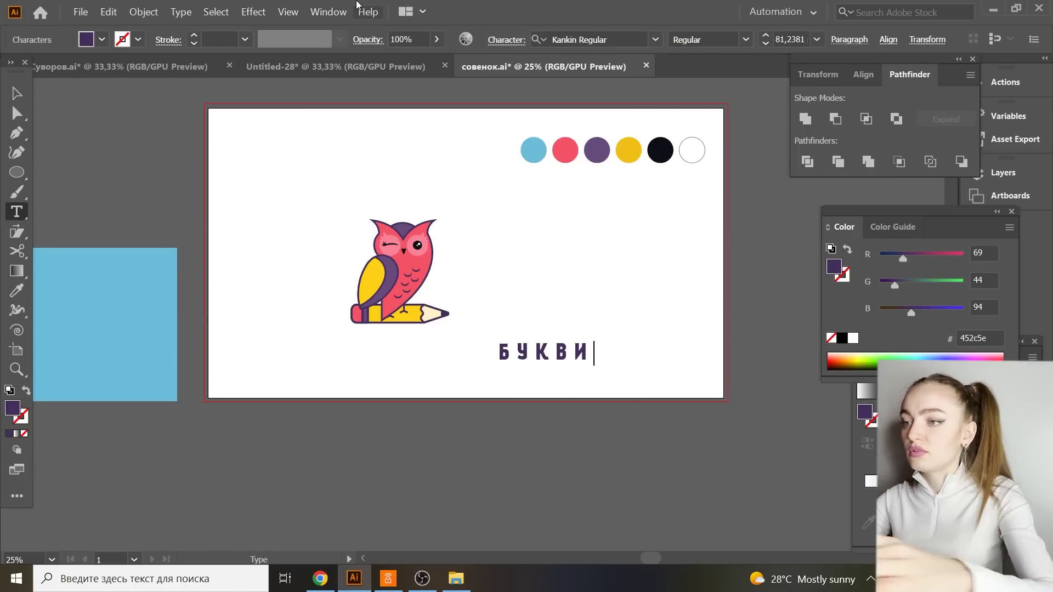
text(ЦА)
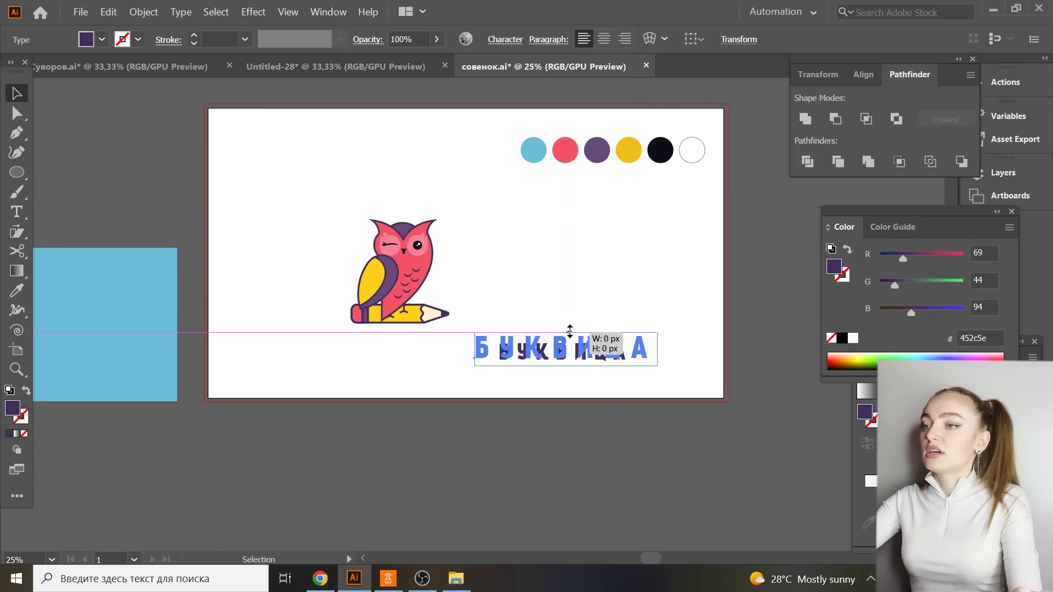
key(Escape)
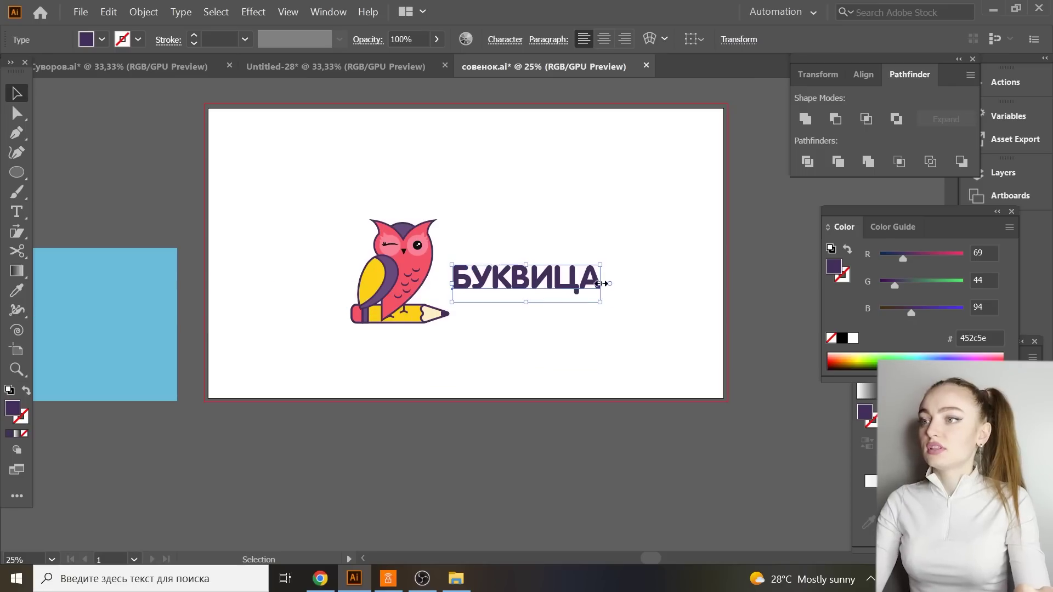
drag(603, 283, 540, 222)
Add the subtitle 'ОБРАЗОВАТЕЛЬНЫЙ ЦЕНТР' and position it under the wordmark.
key(t)
click(486, 313)
text(ОБРАЗОВАТЕЛЬНЫЙ ЦЕНТР)
key(Escape)
drag(516, 312, 608, 295)
Group the owl and both text lines, then scale the logo down slightly.
drag(277, 171, 604, 367)
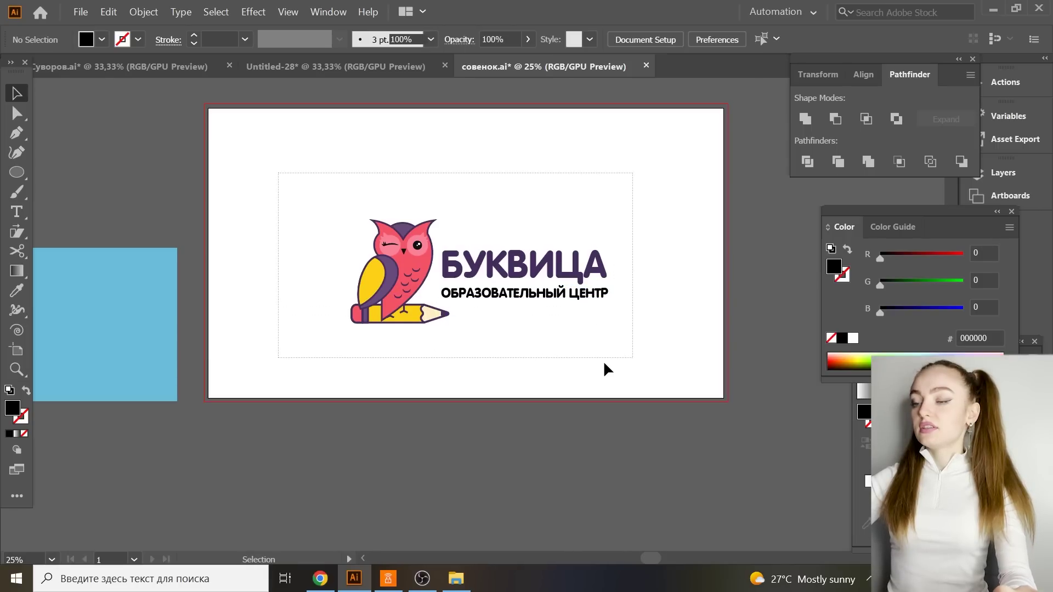
key(ctrl+g)
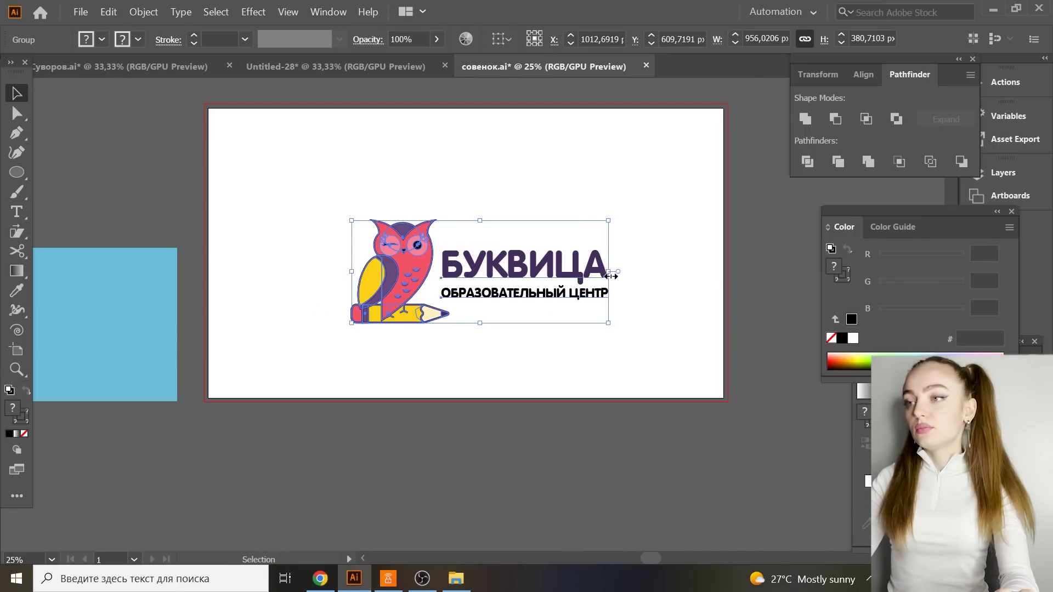
drag(611, 276, 540, 266)
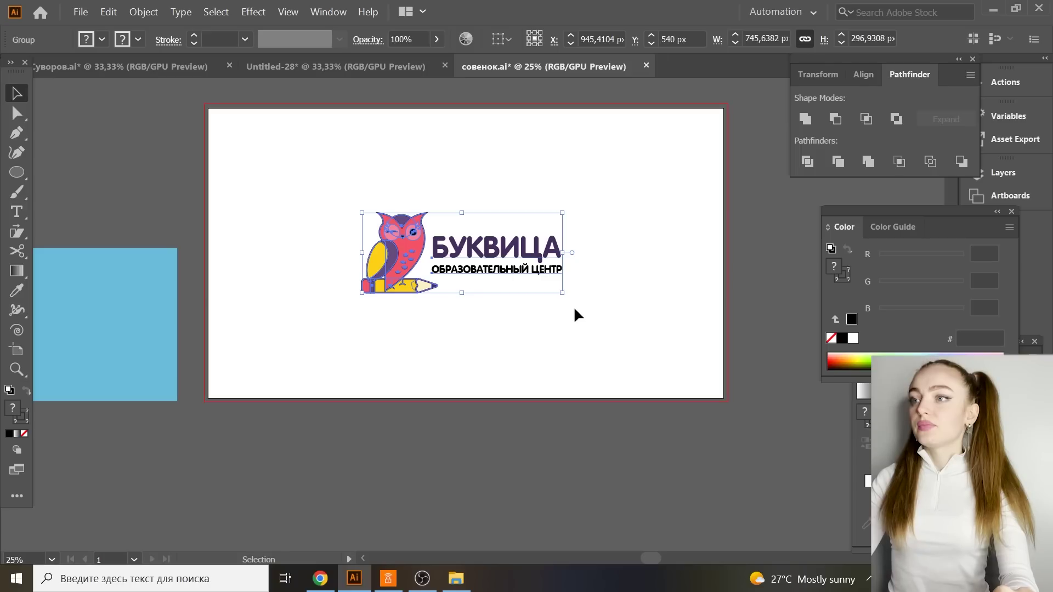
drag(17, 172, 60, 172)
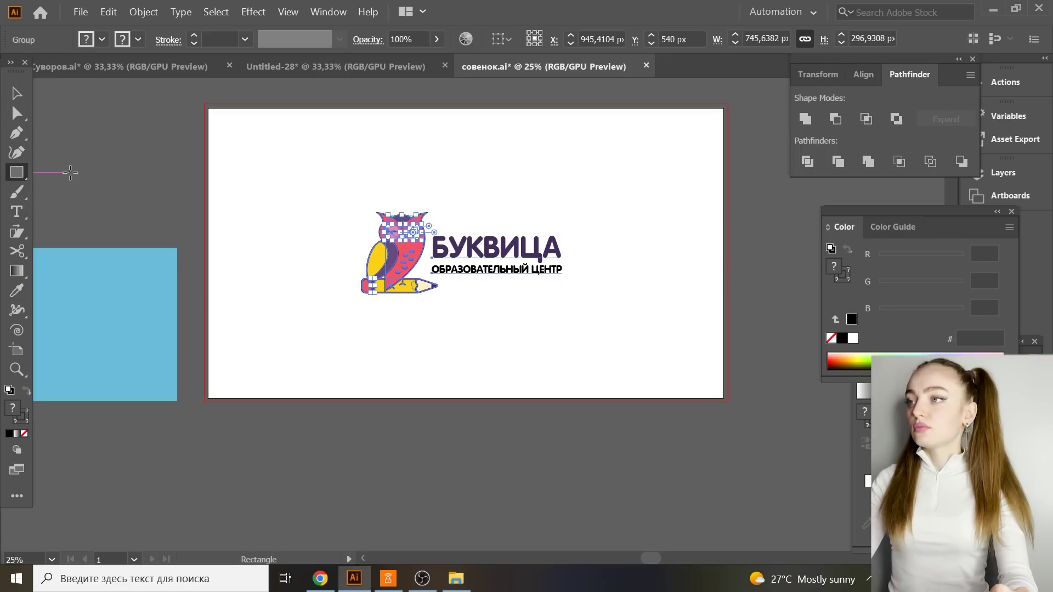
Draw an artboard-sized rectangle and send it behind the logo.
drag(210, 102, 728, 401)
right_click(465, 254)
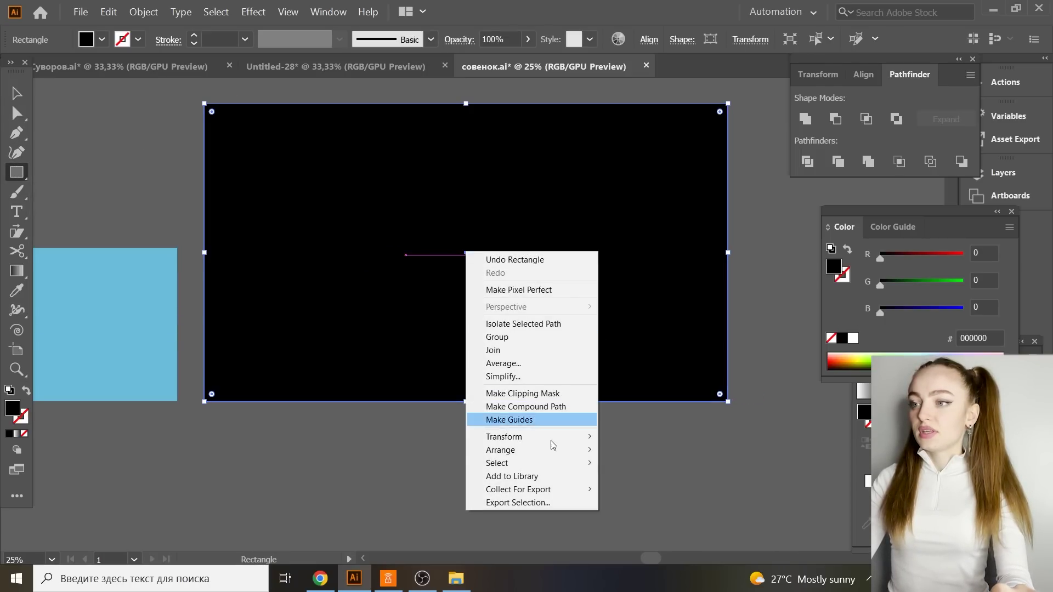
mouse_move(562, 462)
click(648, 489)
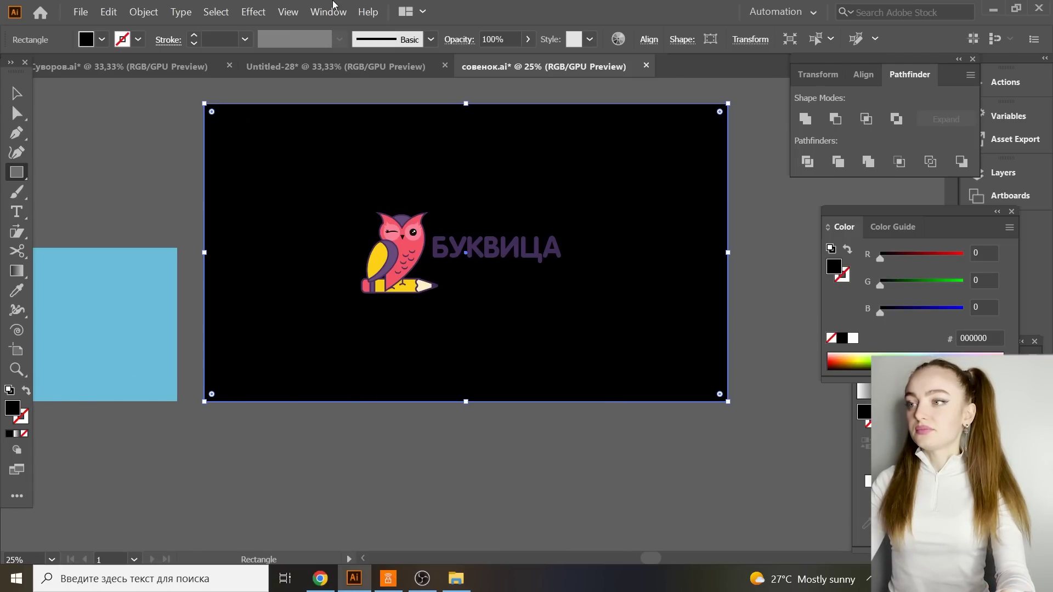
Fill the background with pale cream fff8e6, sampled from the pencil tip, and remove its outline.
drag(661, 282, 658, 266)
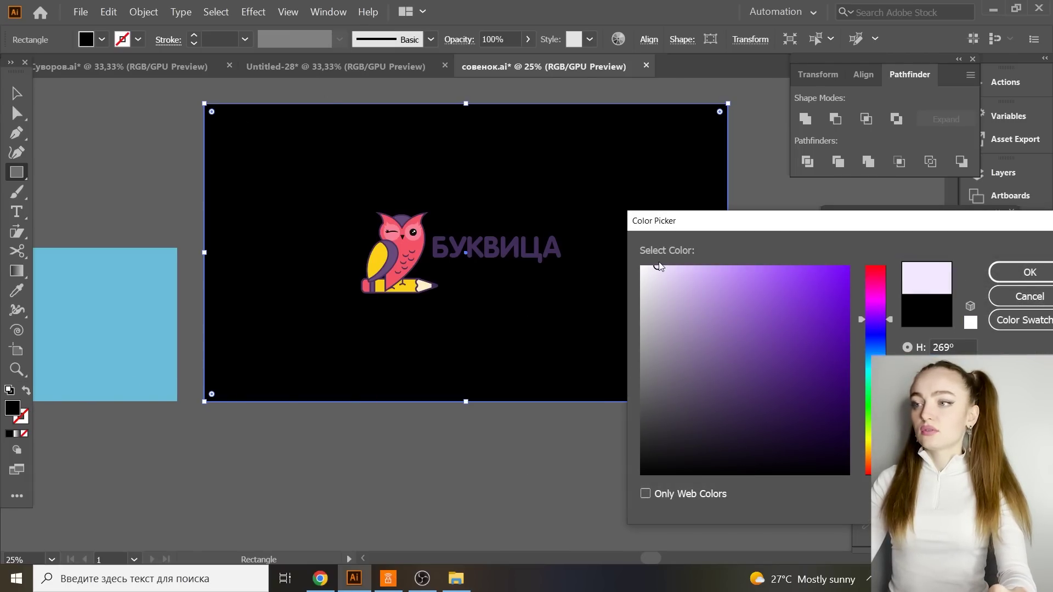
click(1029, 296)
click(17, 292)
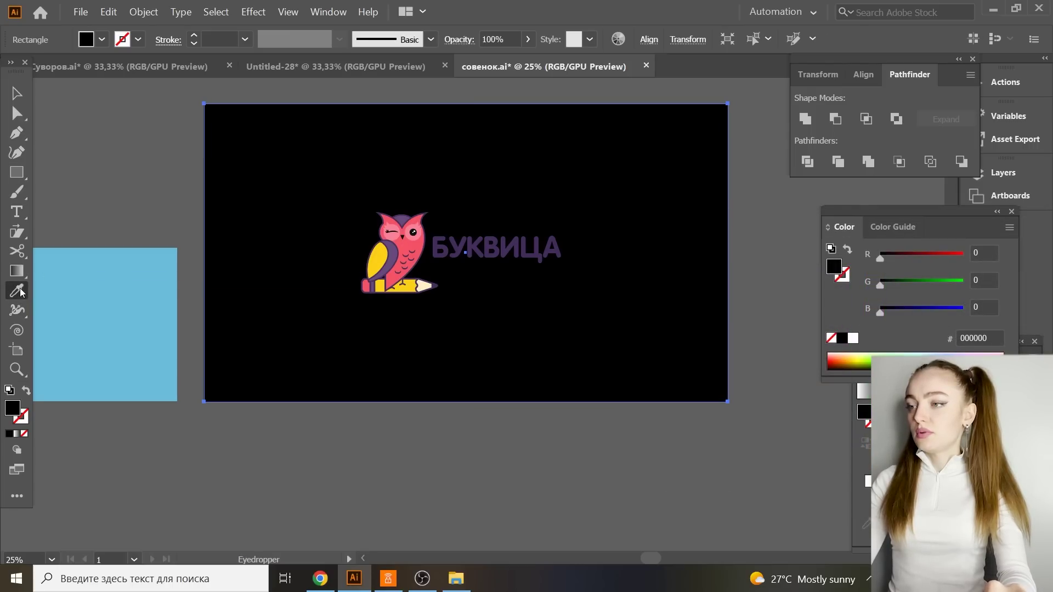
click(427, 285)
key(v)
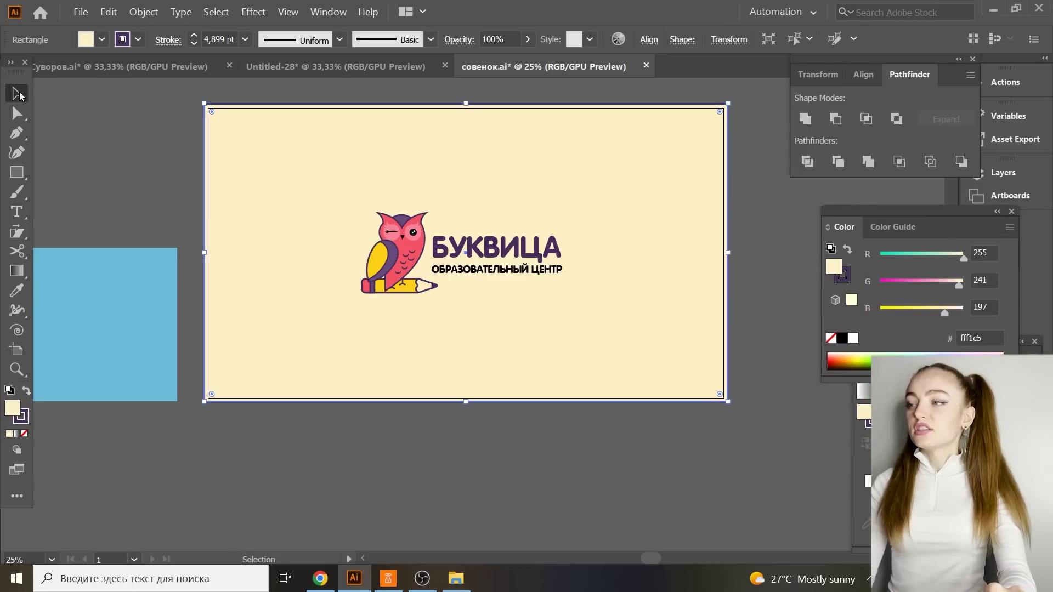
click(25, 422)
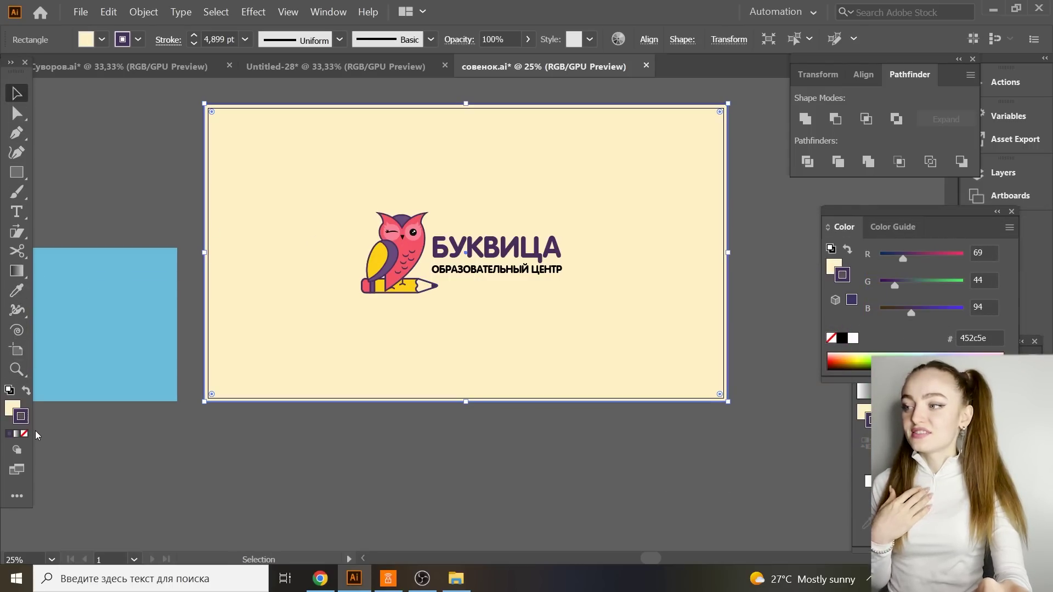
click(24, 434)
click(10, 415)
double_click(10, 415)
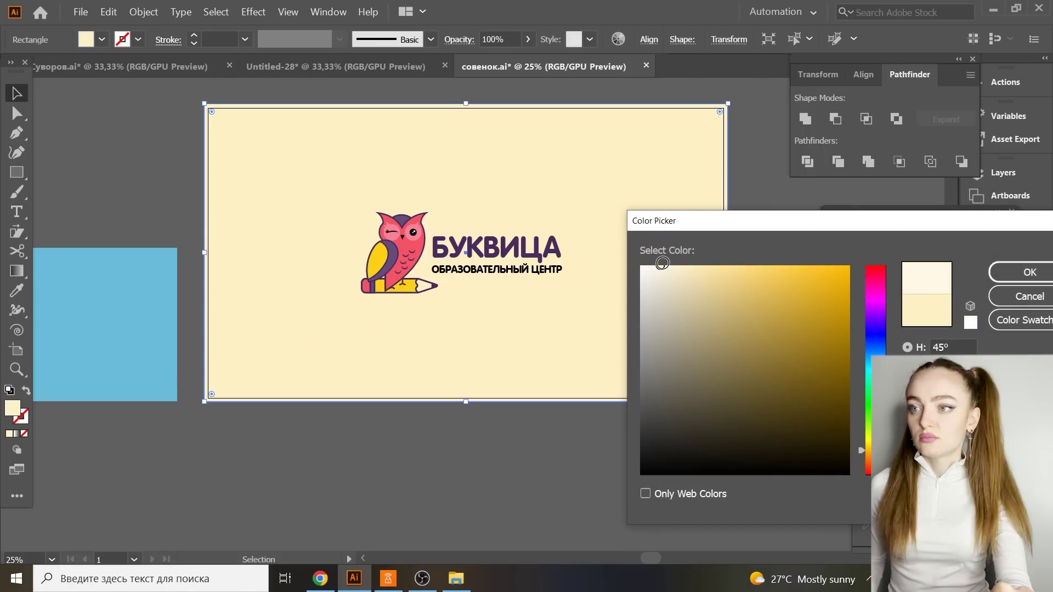
click(1029, 270)
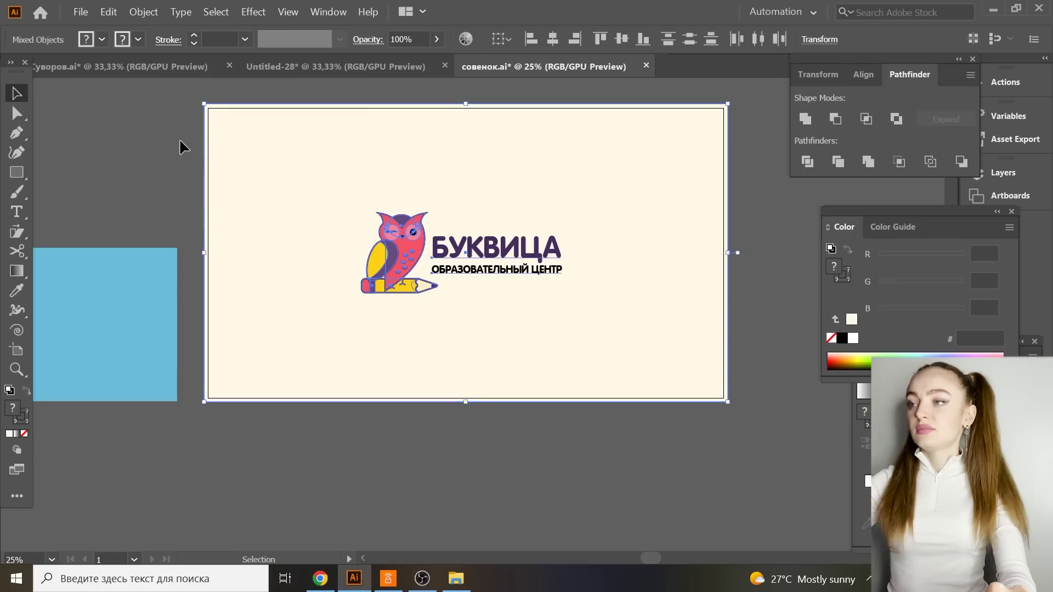
Centre the logo horizontally on the background.
drag(181, 145, 584, 288)
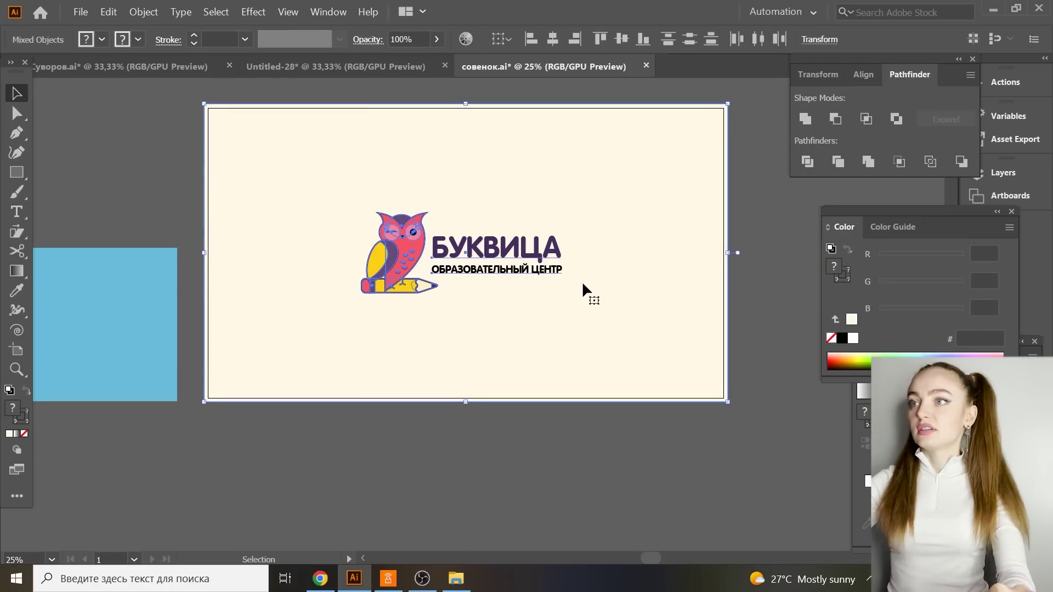
click(553, 42)
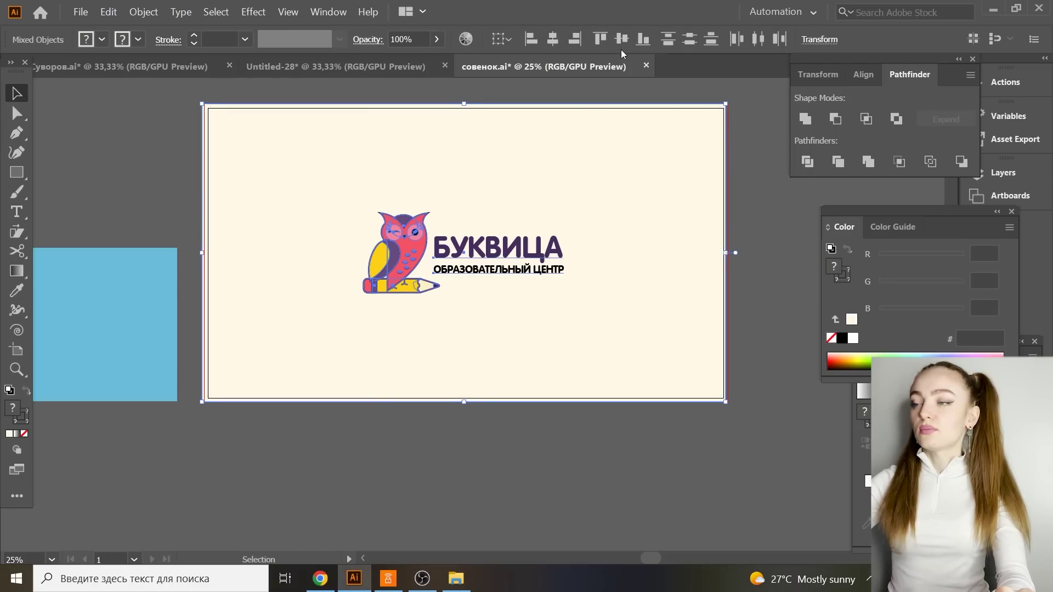
click(182, 145)
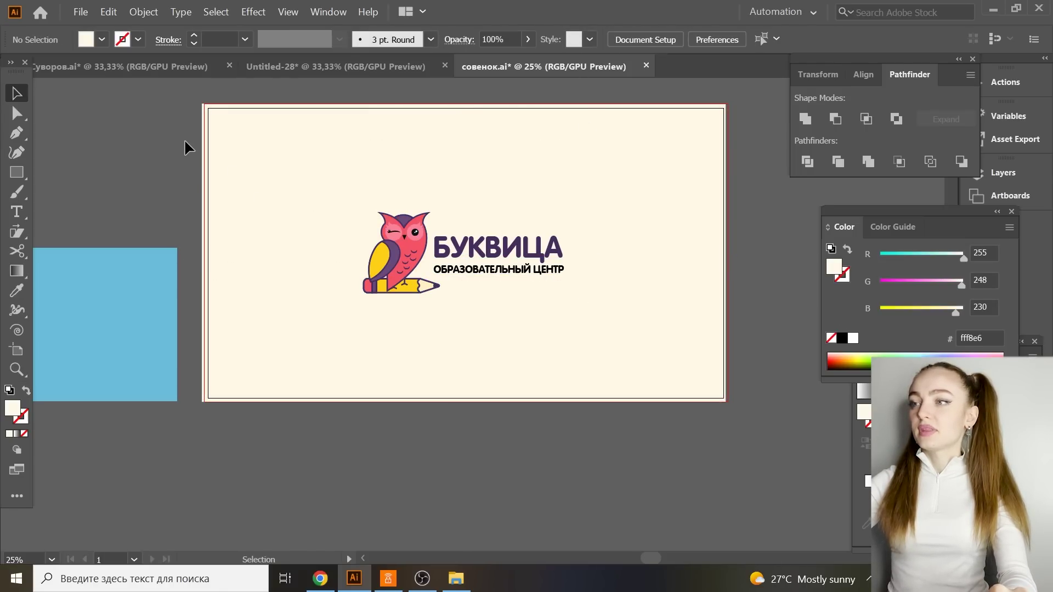
Ungroup the logo, paste a copy of the owl, and enlarge it across the artboard's left side.
click(398, 252)
right_click(398, 253)
click(461, 346)
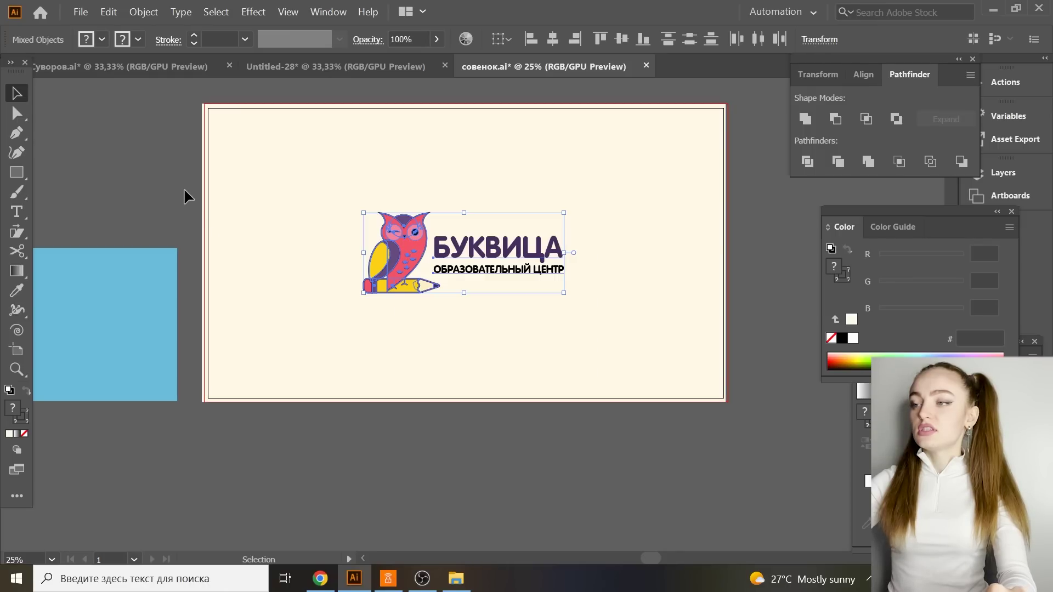
drag(185, 191, 458, 324)
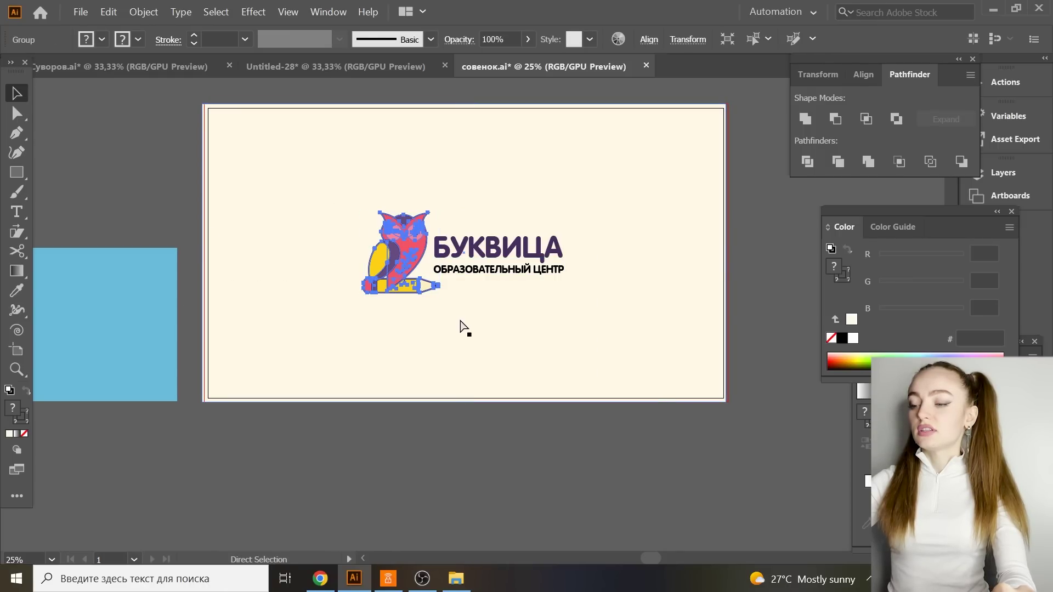
key(ctrl+v)
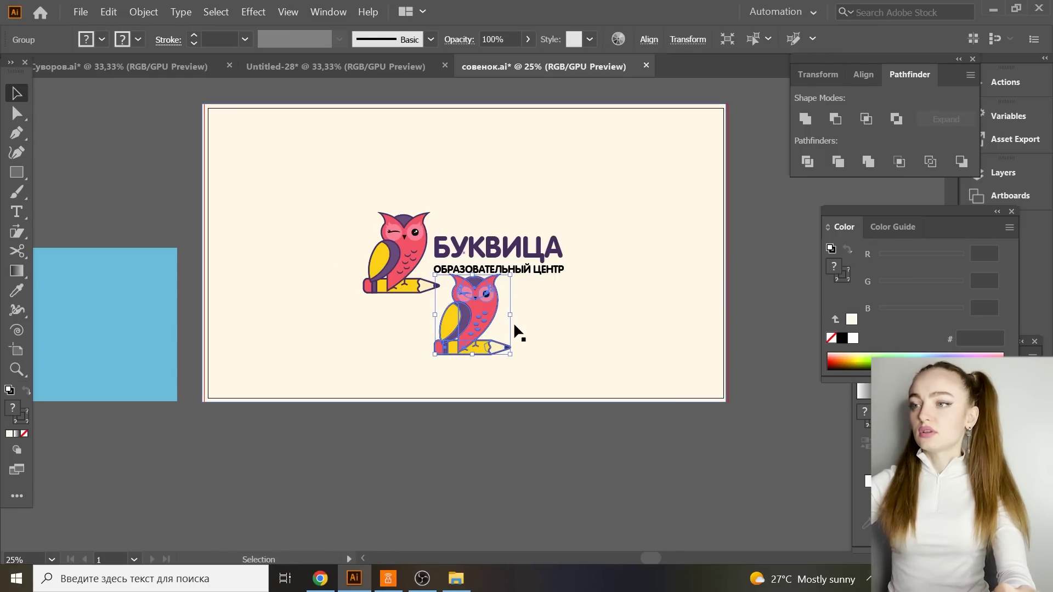
drag(514, 318, 399, 250)
mouse_move(304, 220)
mouse_down()
mouse_move(309, 232)
mouse_move(311, 220)
mouse_up()
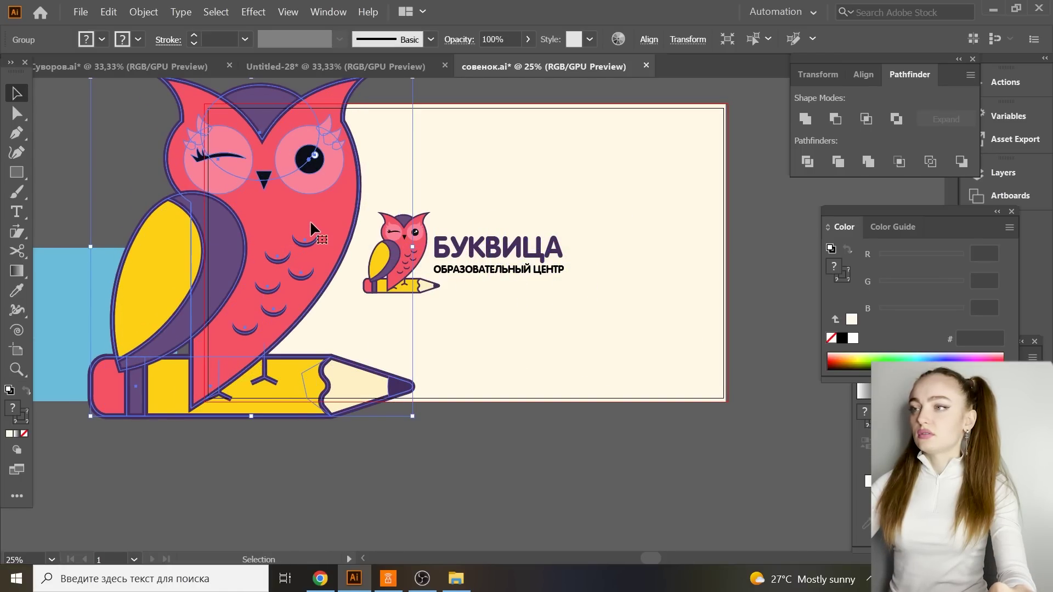
Fade the large owl copy to about 11% opacity.
shift+click(494, 170)
right_click(494, 168)
click(186, 131)
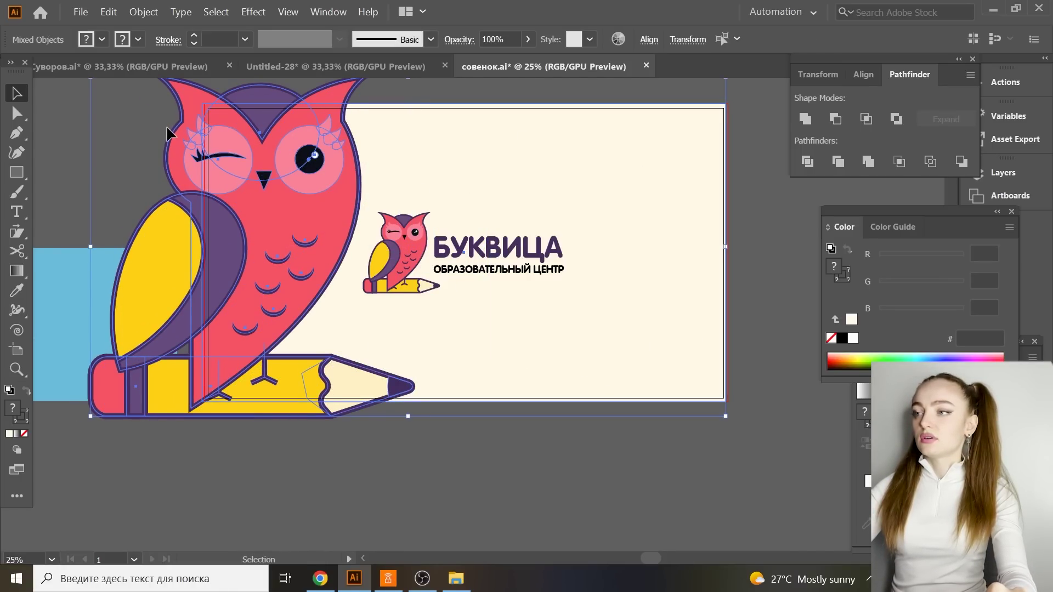
drag(186, 130, 192, 135)
click(243, 134)
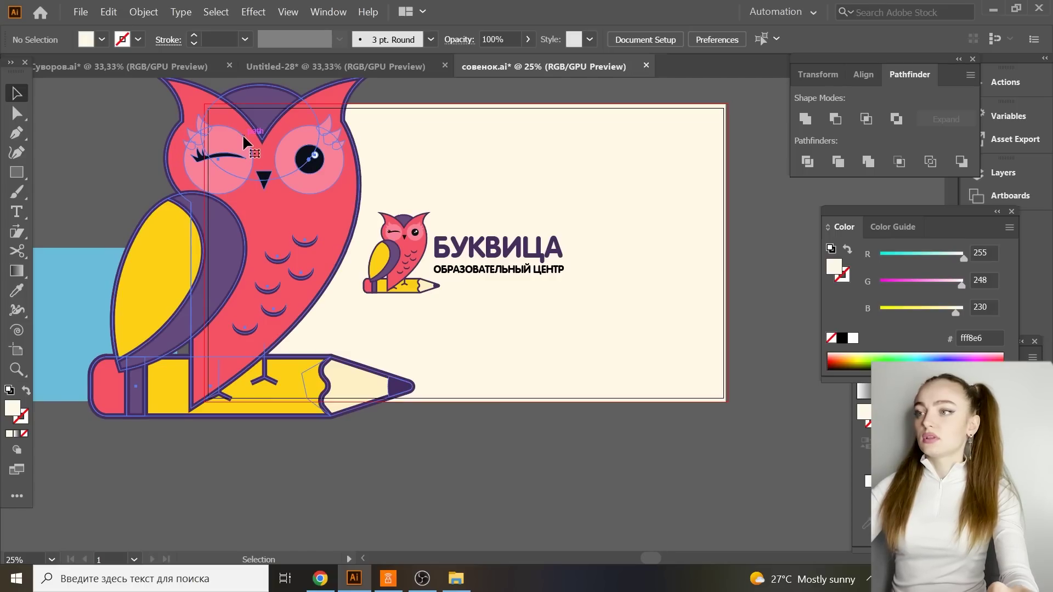
click(527, 39)
drag(466, 62, 473, 64)
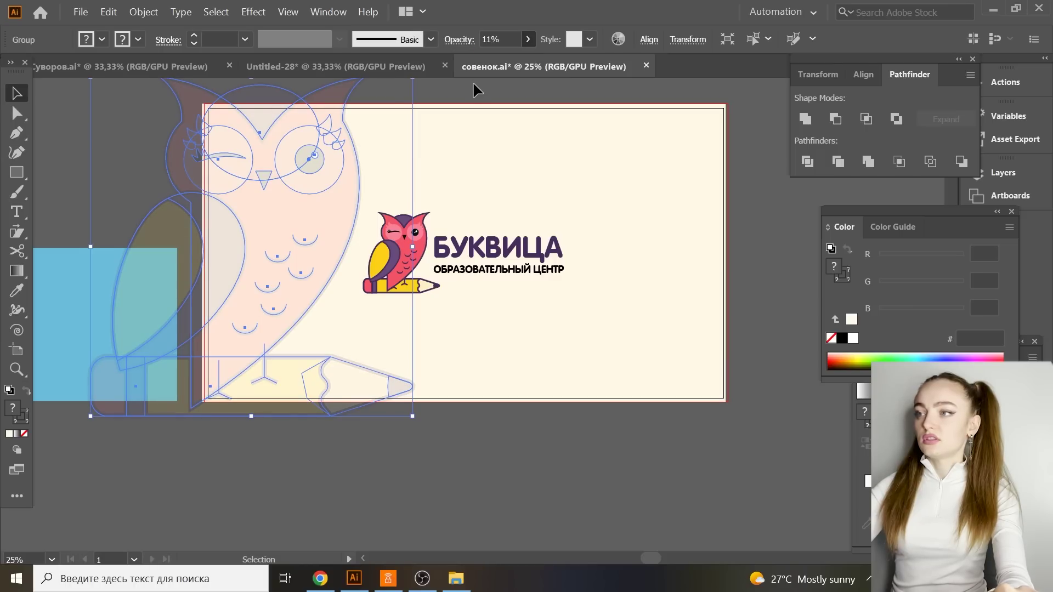
click(473, 81)
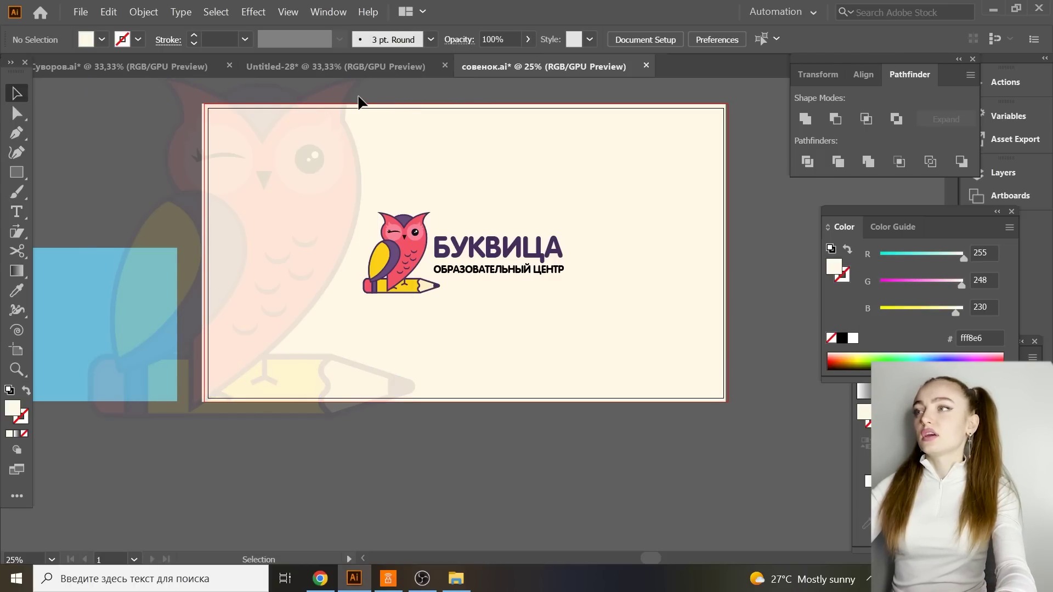
click(78, 16)
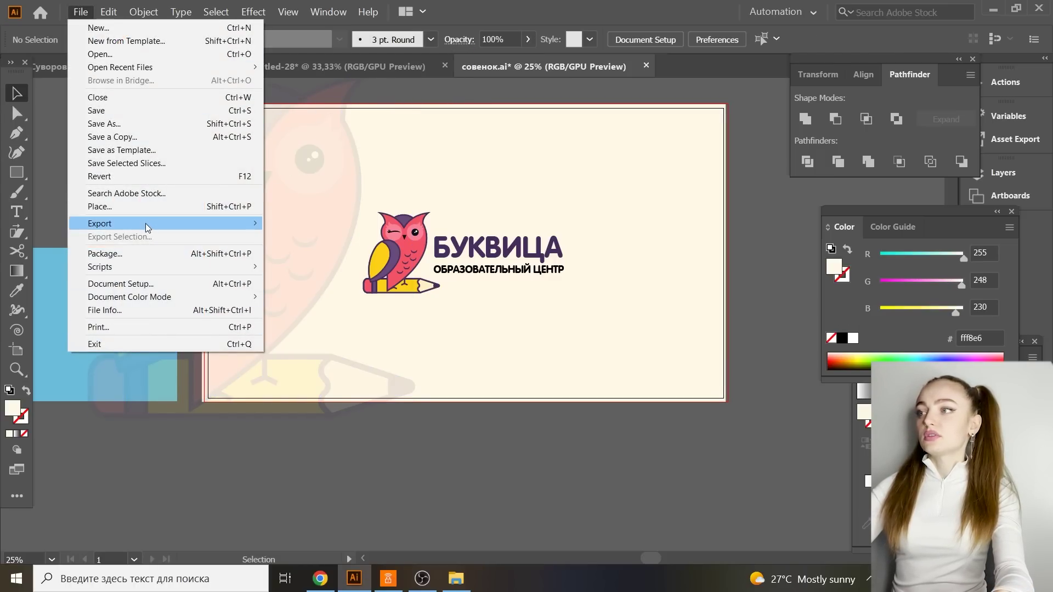
Save for Web as JPEG High to the desktop, adding '_1' to the file name.
mouse_move(146, 223)
click(357, 251)
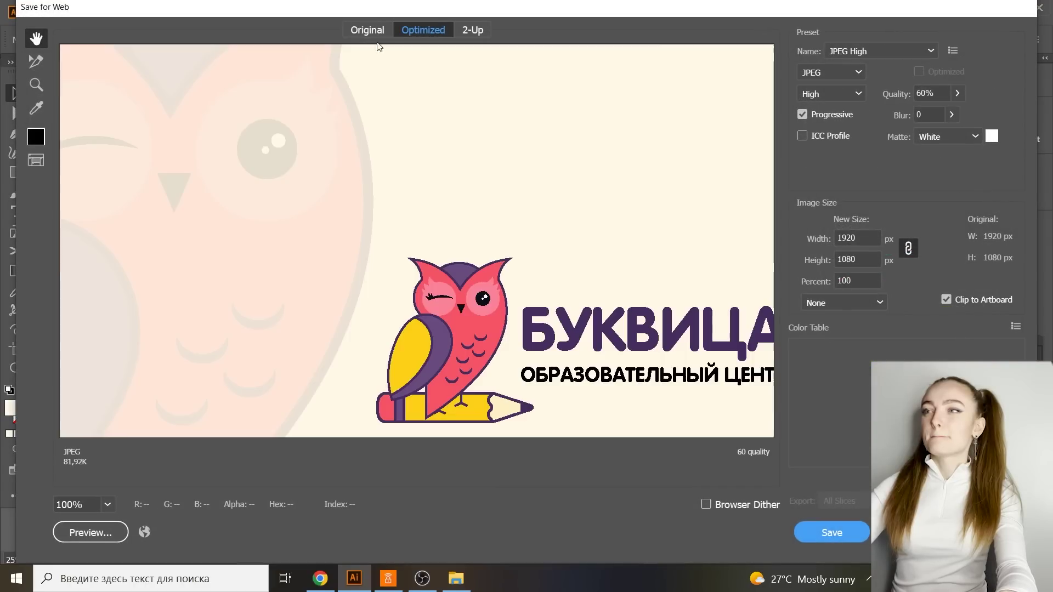
click(366, 29)
click(817, 530)
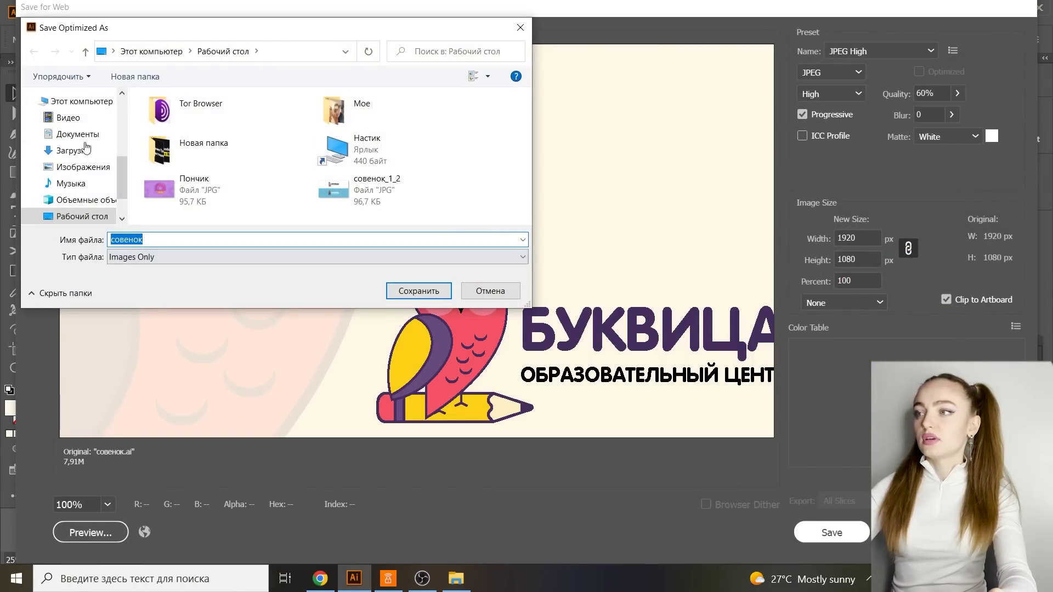
click(181, 238)
text(_1)
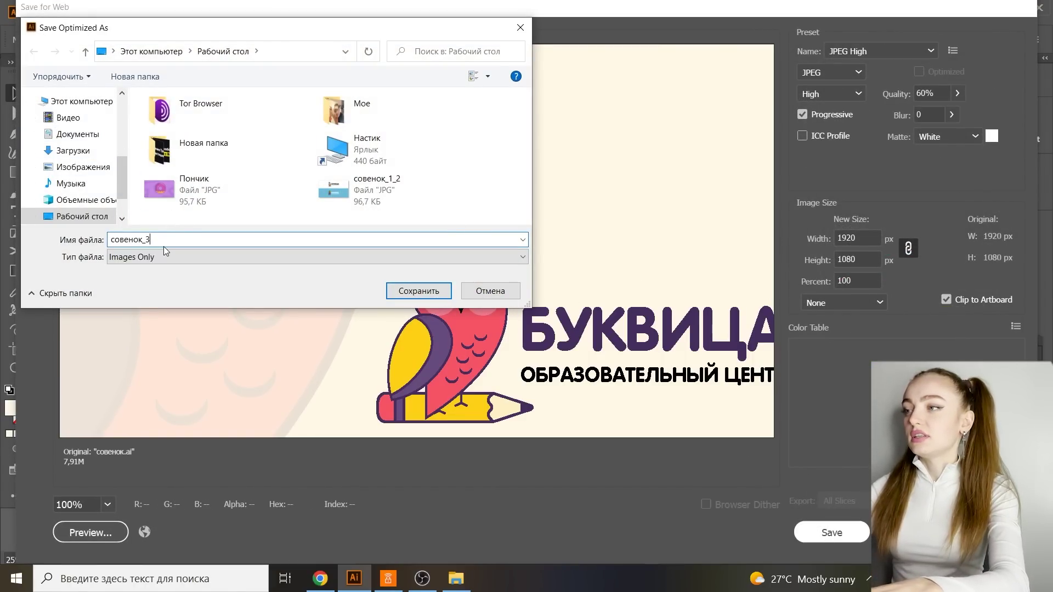
key(Return)
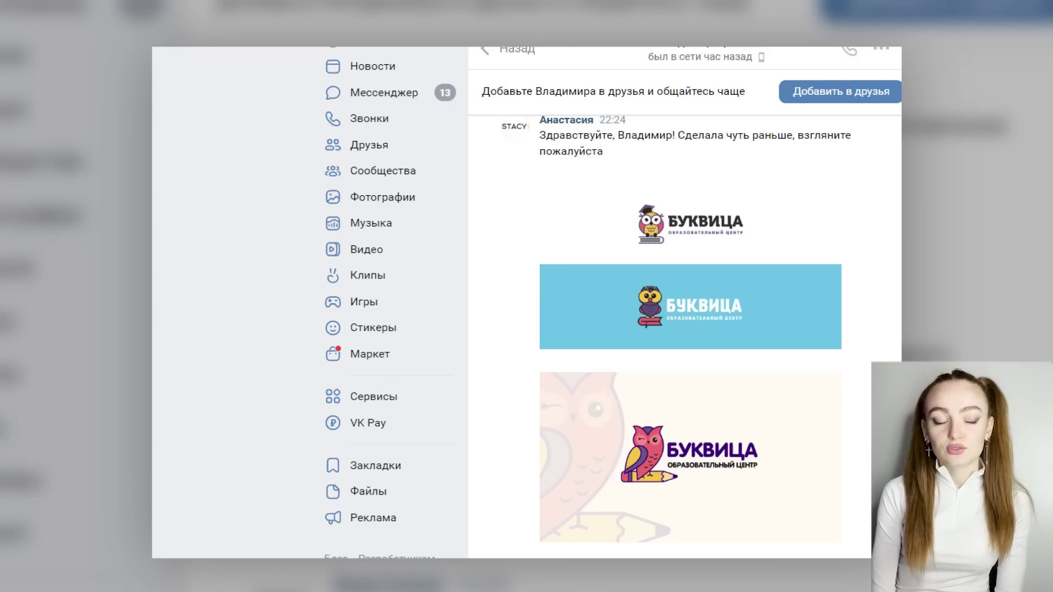
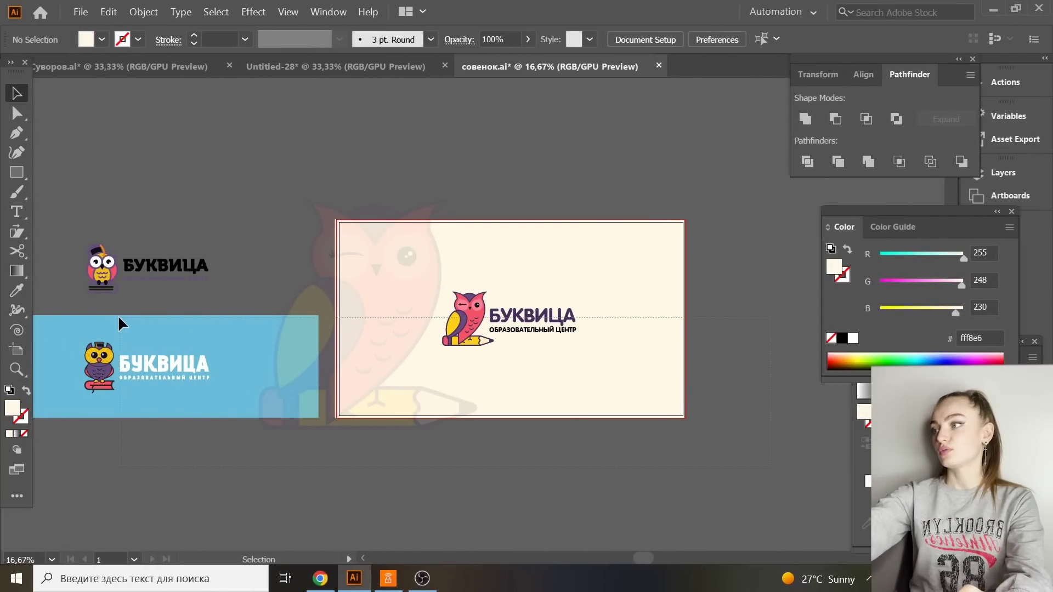
Clear the artboard and place the БУКВИЦА logo group on it, enlarged.
key(ctrl+a)
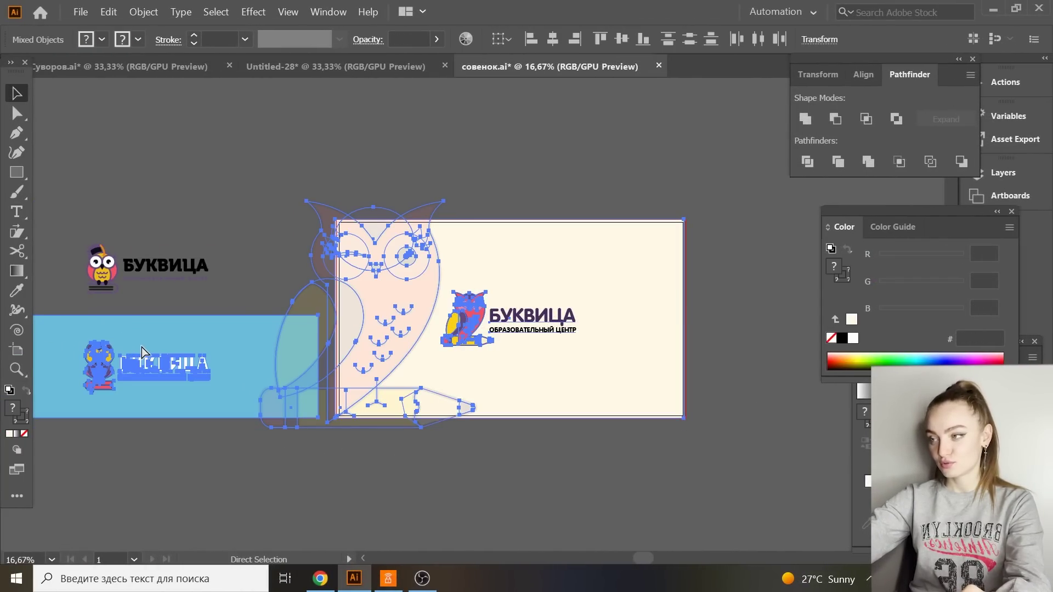
key(Delete)
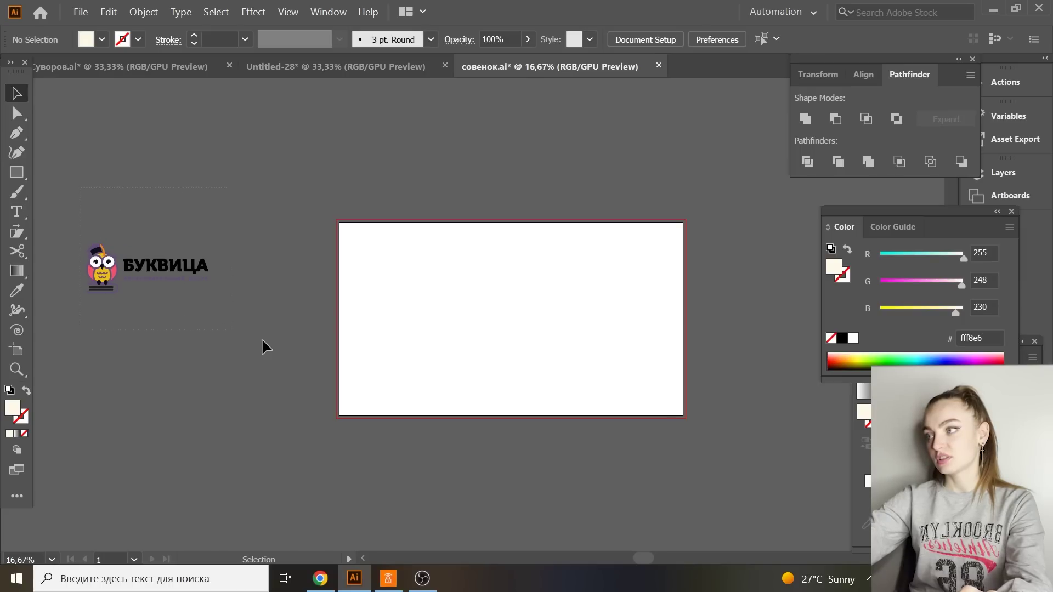
click(219, 268)
drag(223, 275, 516, 310)
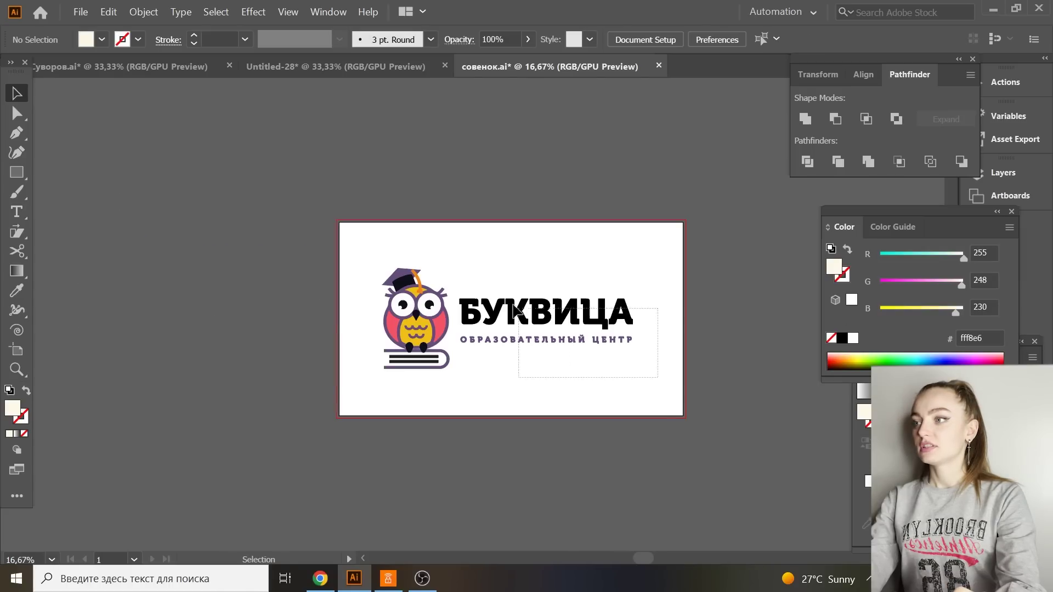
Ungroup the logo and stack the owl above the БУКВИЦА text.
click(474, 312)
right_click(475, 315)
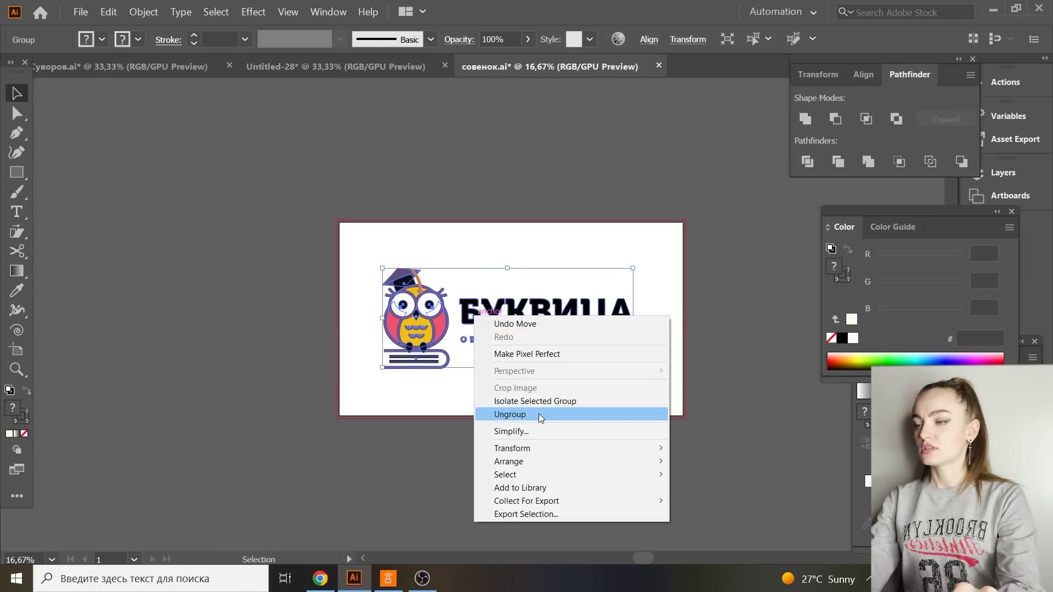
click(541, 419)
click(475, 322)
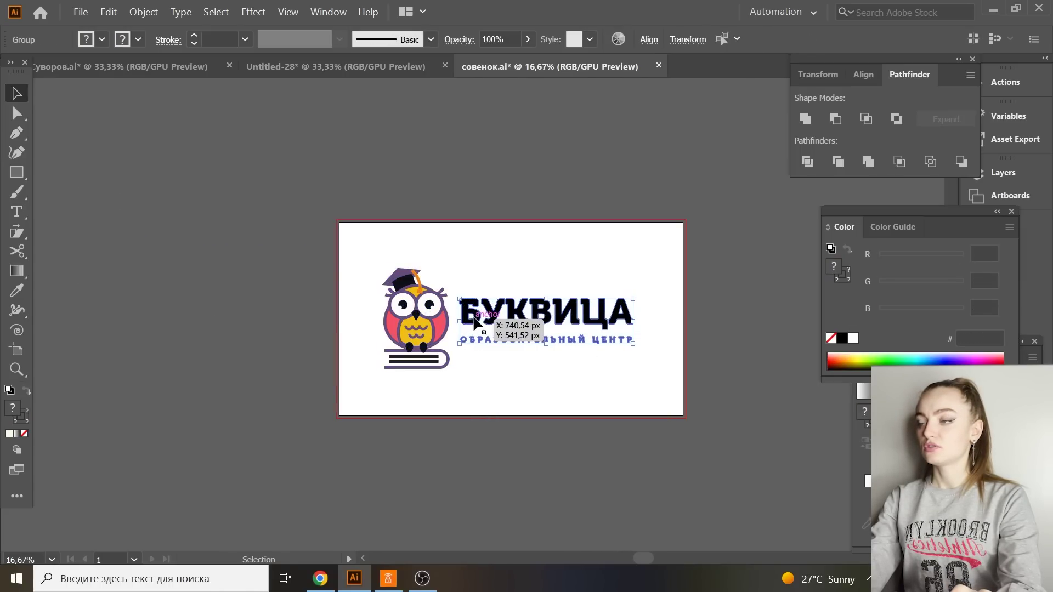
drag(475, 322, 483, 385)
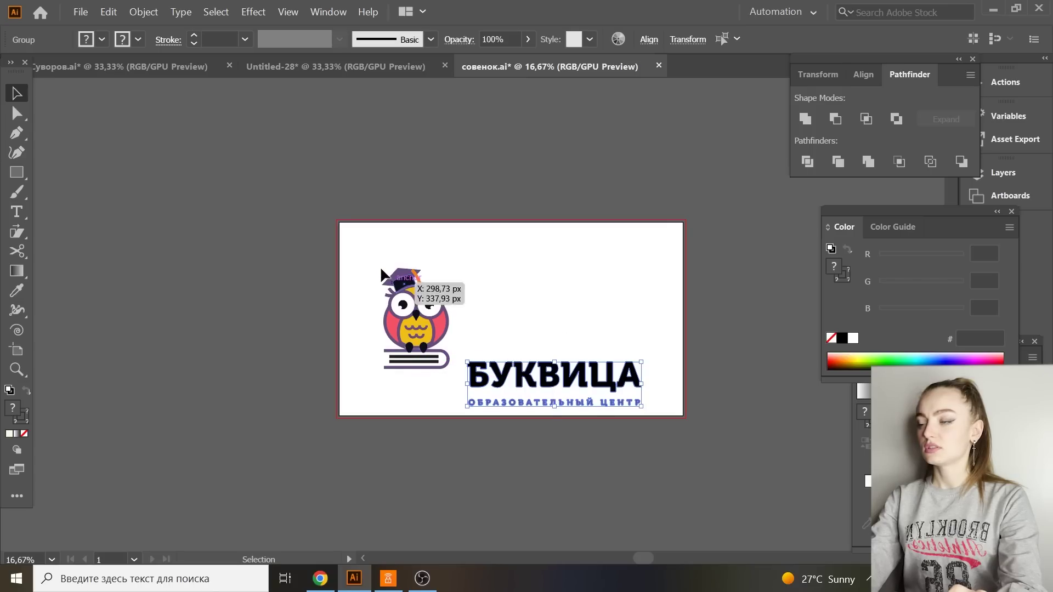
click(449, 370)
drag(422, 324, 517, 294)
Align the owl and wordmark on their horizontal centres.
key(ctrl+a)
click(649, 39)
click(513, 86)
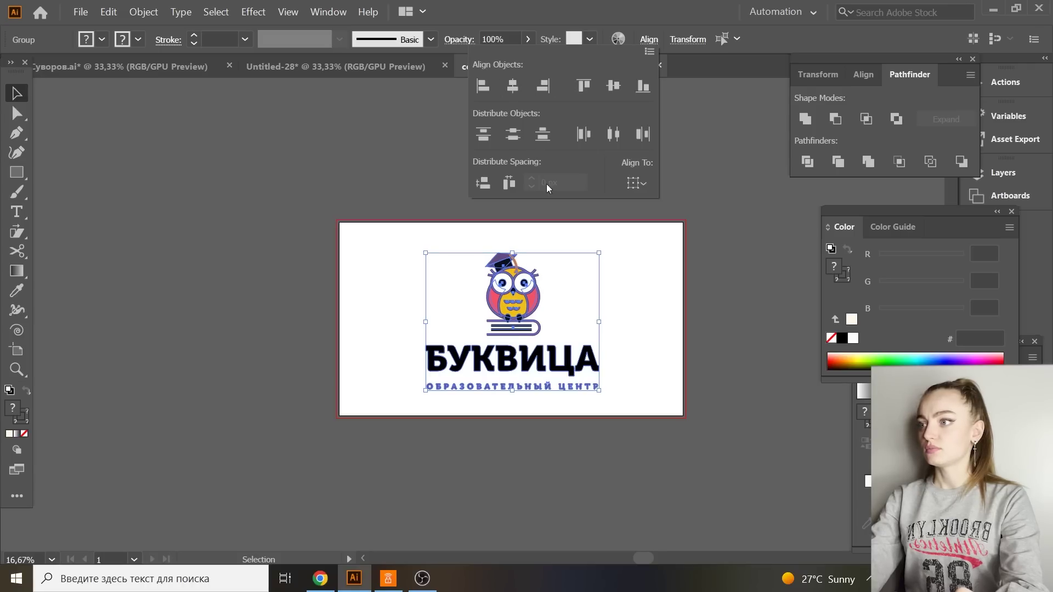
key(ctrl+equal)
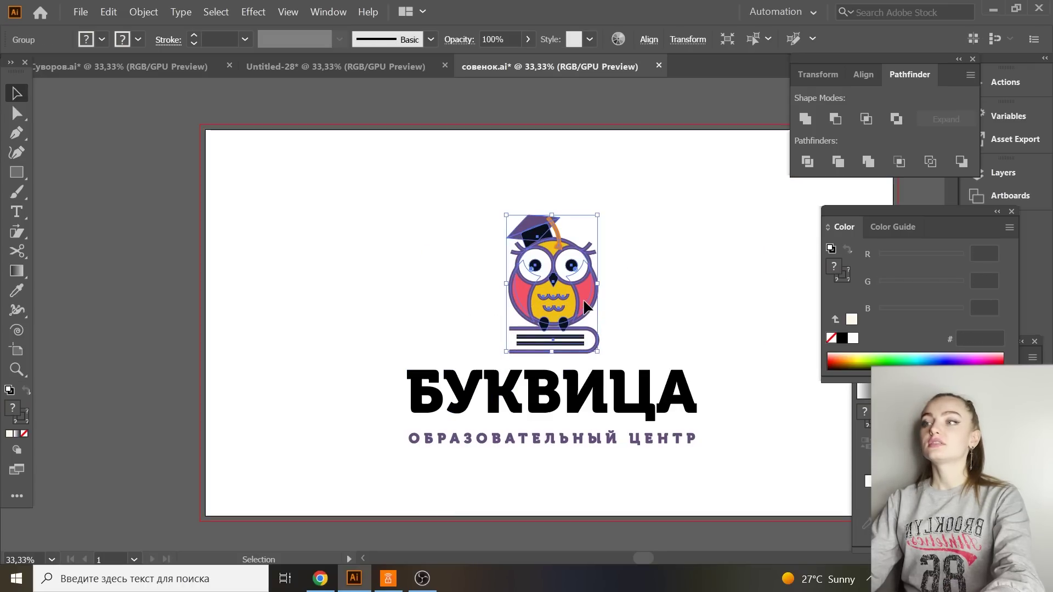
Ungroup the owl into its separate parts.
drag(616, 340, 586, 299)
key(ctrl+shift+a)
key(ctrl+equal)
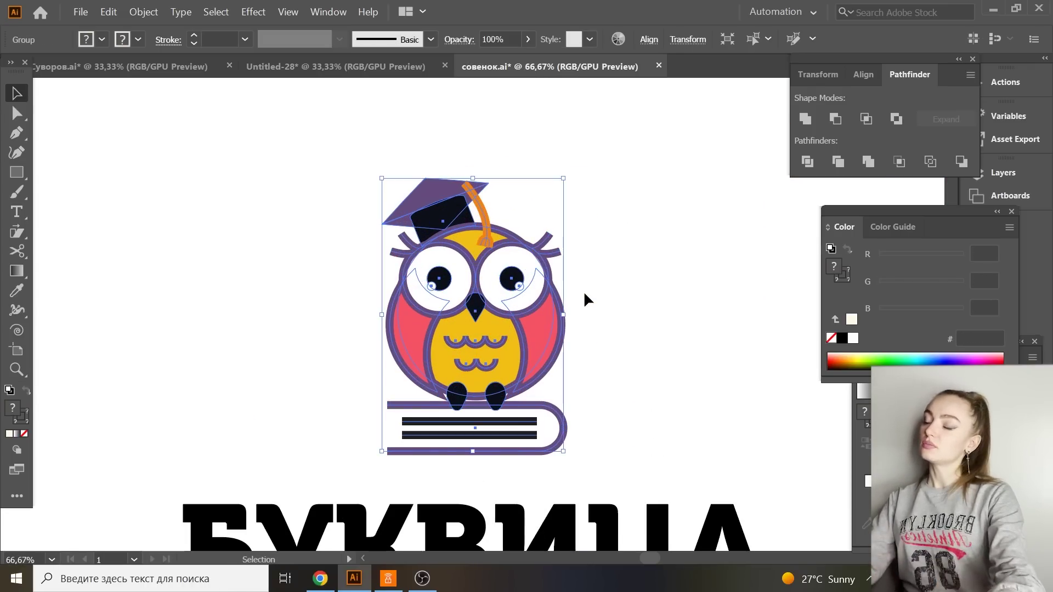
click(559, 279)
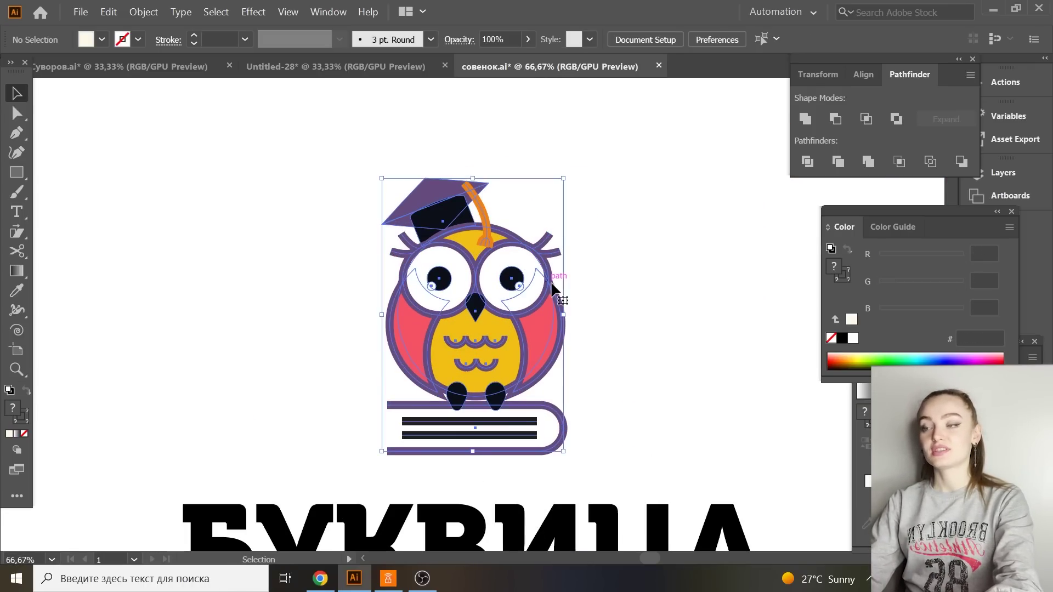
right_click(560, 275)
click(629, 370)
click(568, 330)
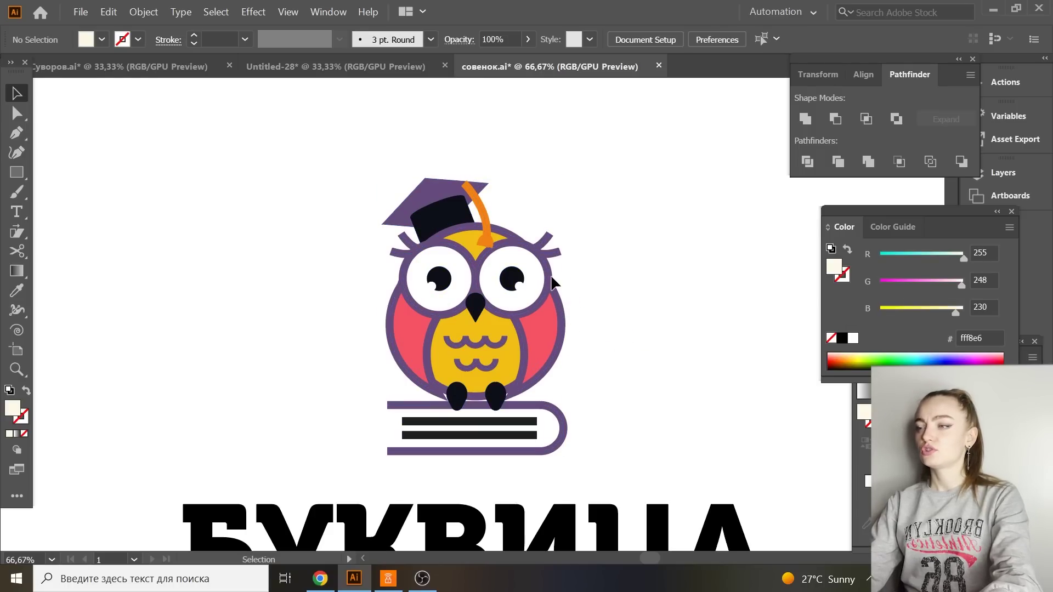
Recolour the selected owl body outlines to near-black 1c1c1c.
drag(290, 139, 568, 363)
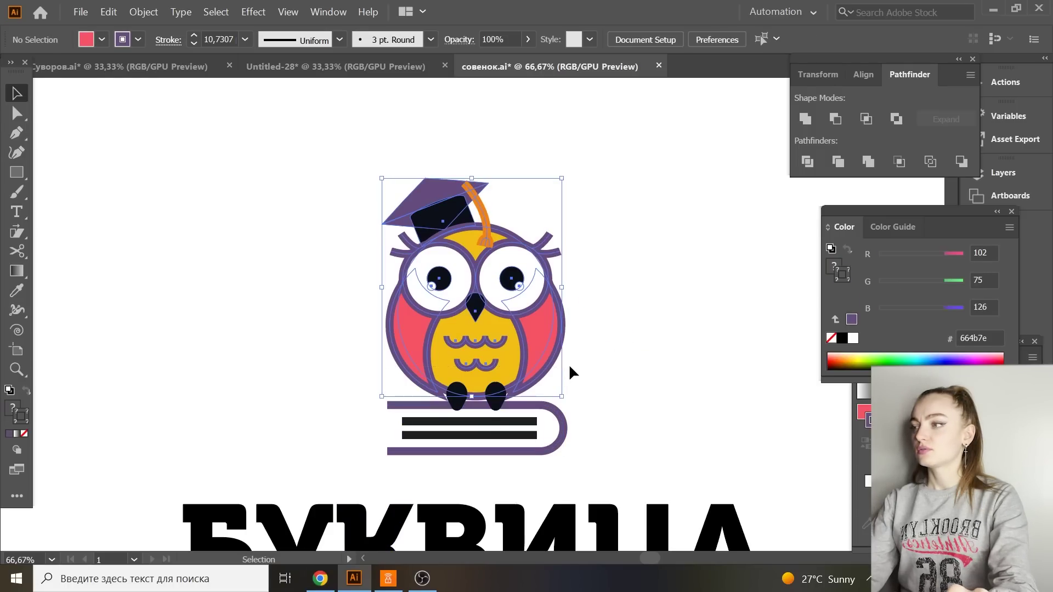
double_click(24, 418)
click(658, 430)
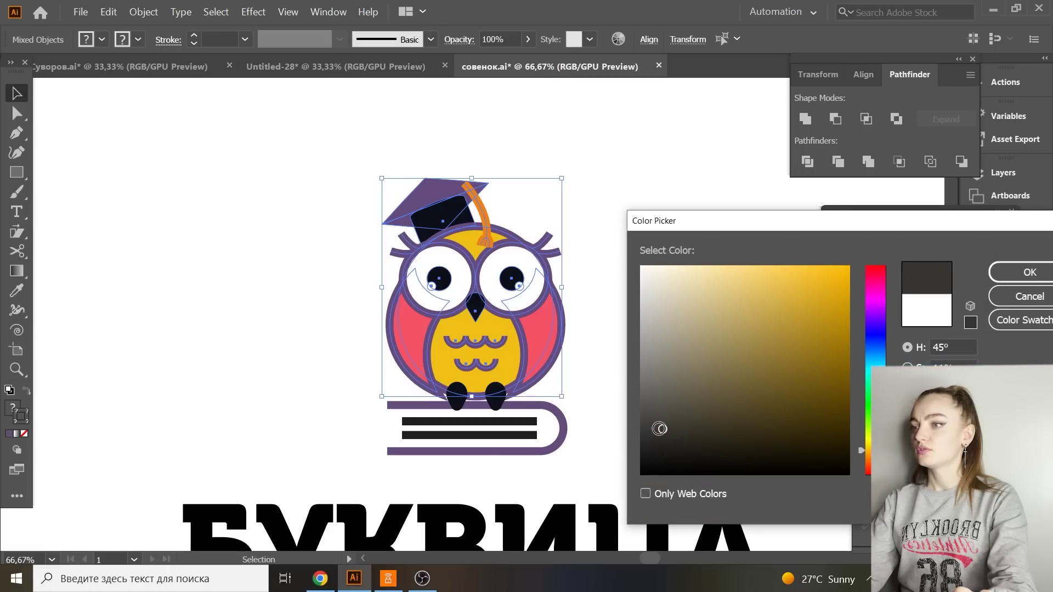
click(641, 452)
click(1030, 274)
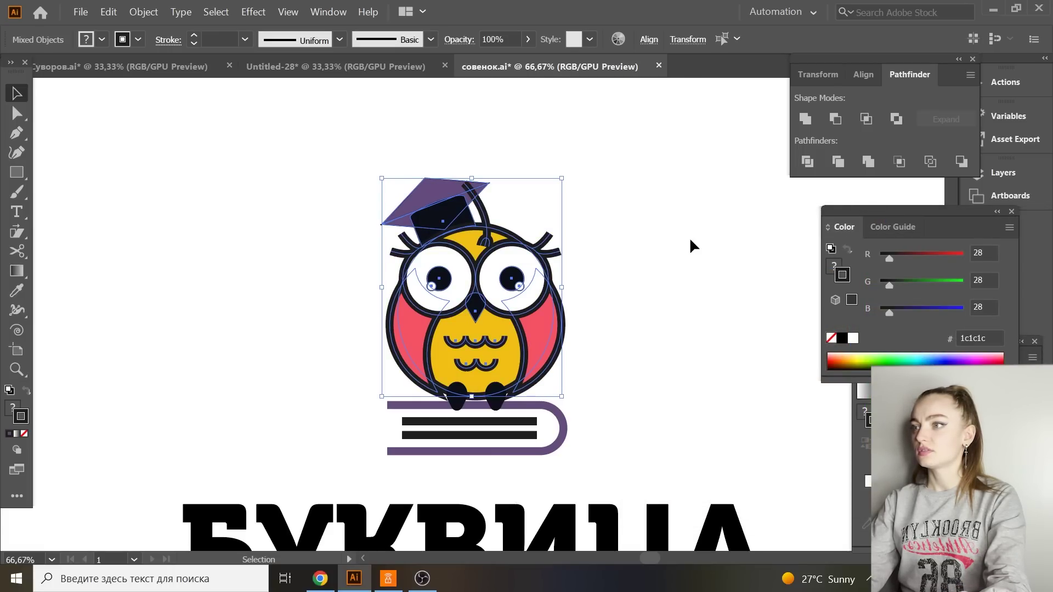
click(675, 240)
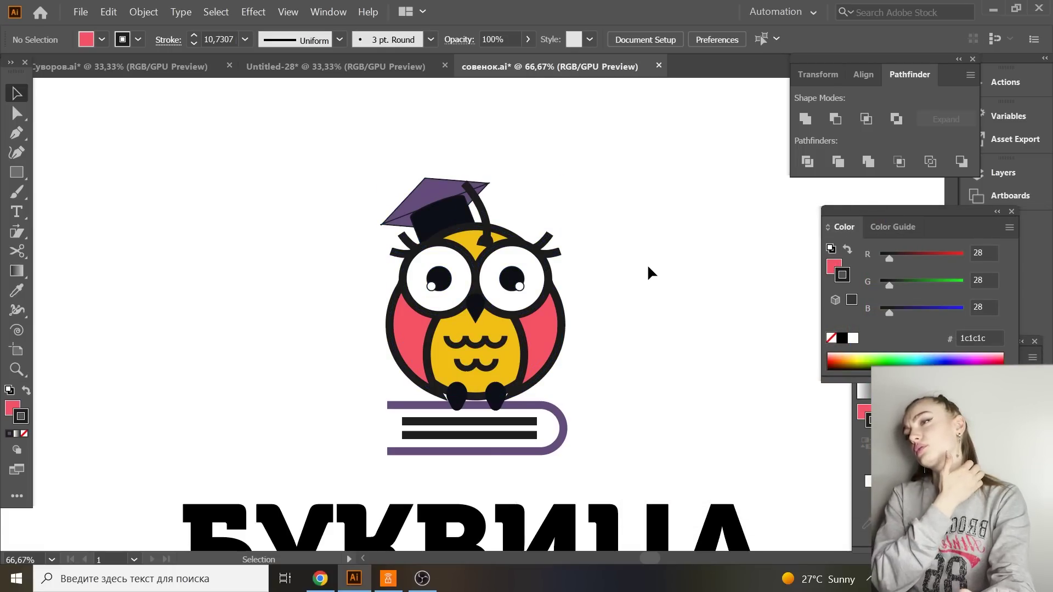
key(ctrl+plus)
key(ctrl+plus)
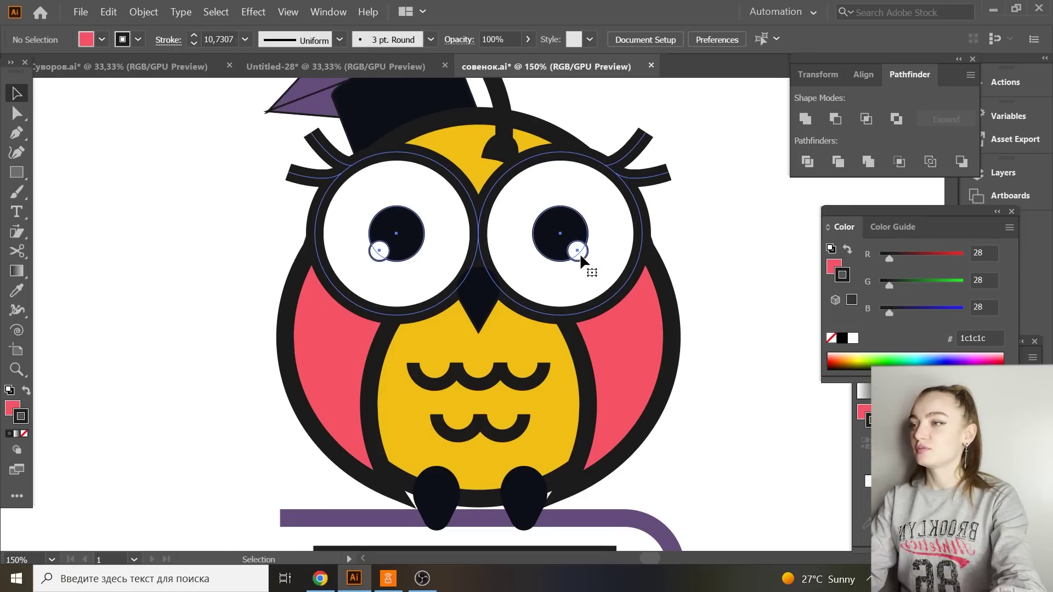
Ungroup the eyes, then the right eye and its pupil parts.
click(383, 254)
right_click(382, 255)
click(449, 357)
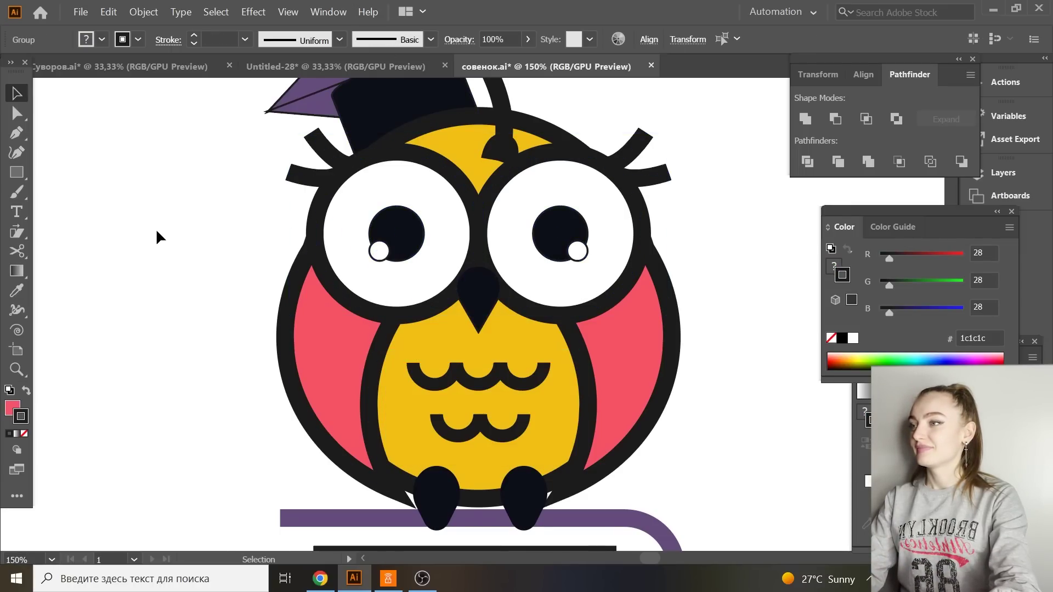
click(157, 235)
click(393, 266)
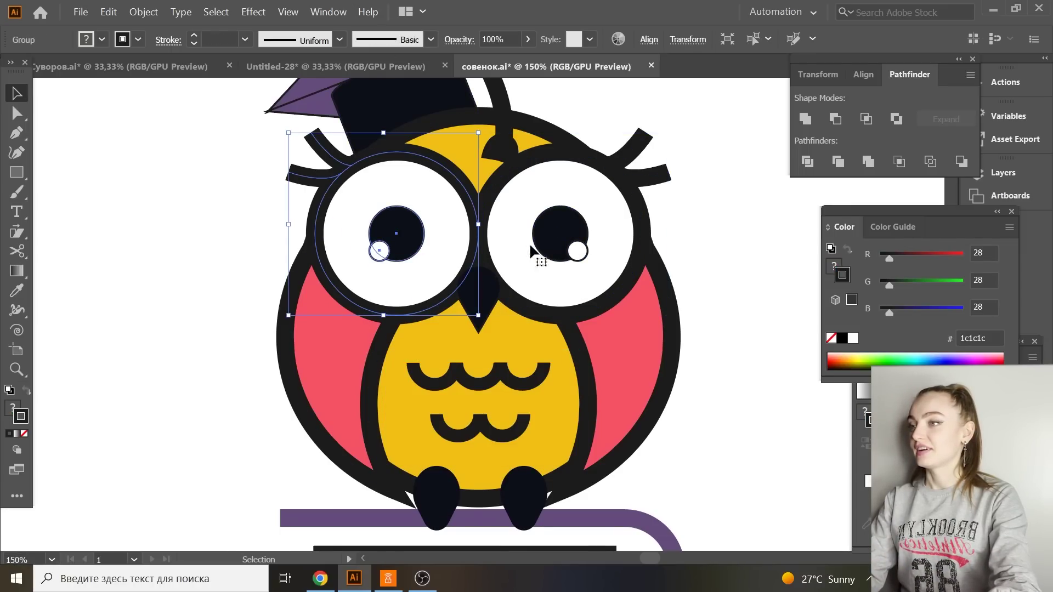
click(581, 252)
right_click(478, 250)
click(554, 350)
right_click(558, 239)
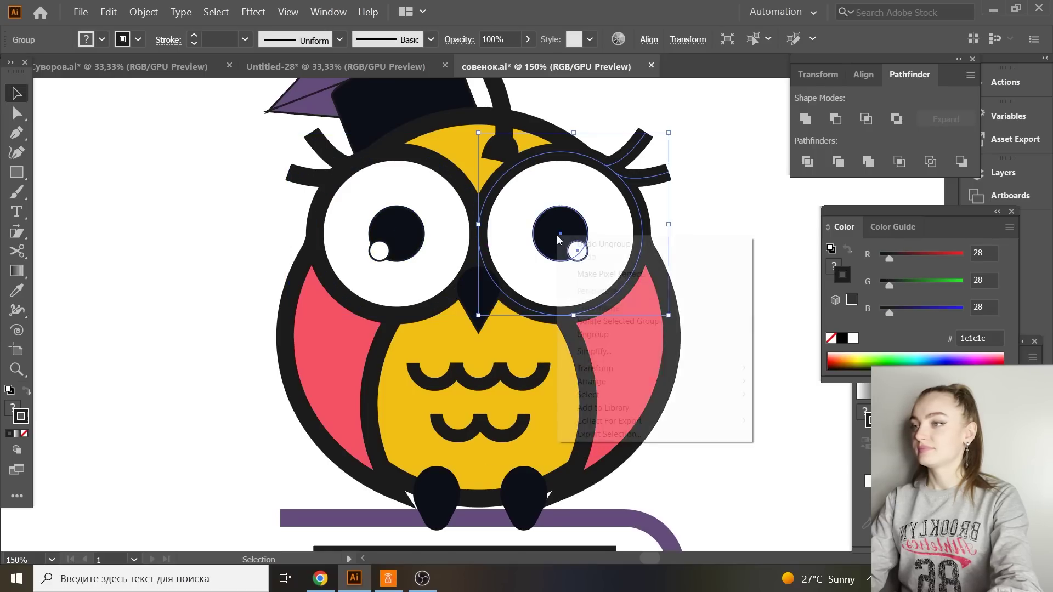
click(592, 334)
Set the stroke of both white eye highlights to None.
click(577, 251)
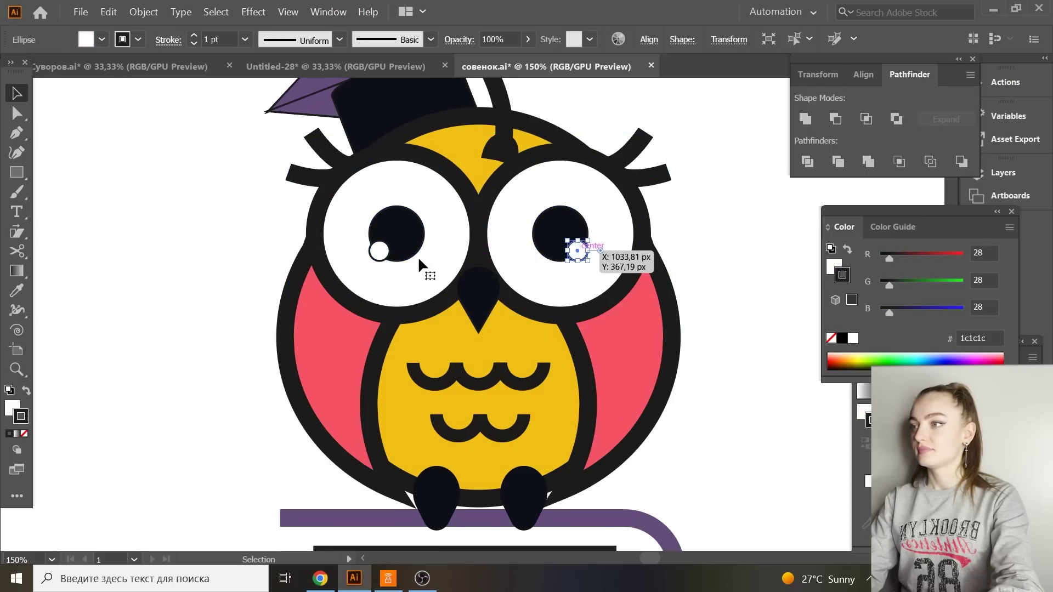
shift+click(379, 252)
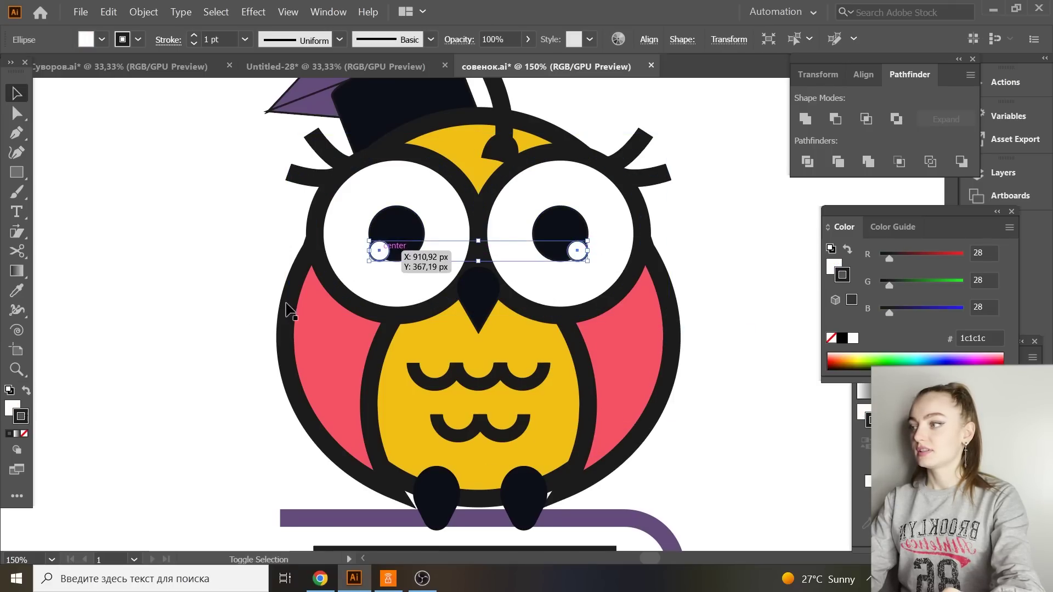
click(133, 327)
key(ctrl+minus)
key(ctrl+minus)
Give the owl's mouth group the uniform stroke width profile.
click(482, 365)
click(481, 360)
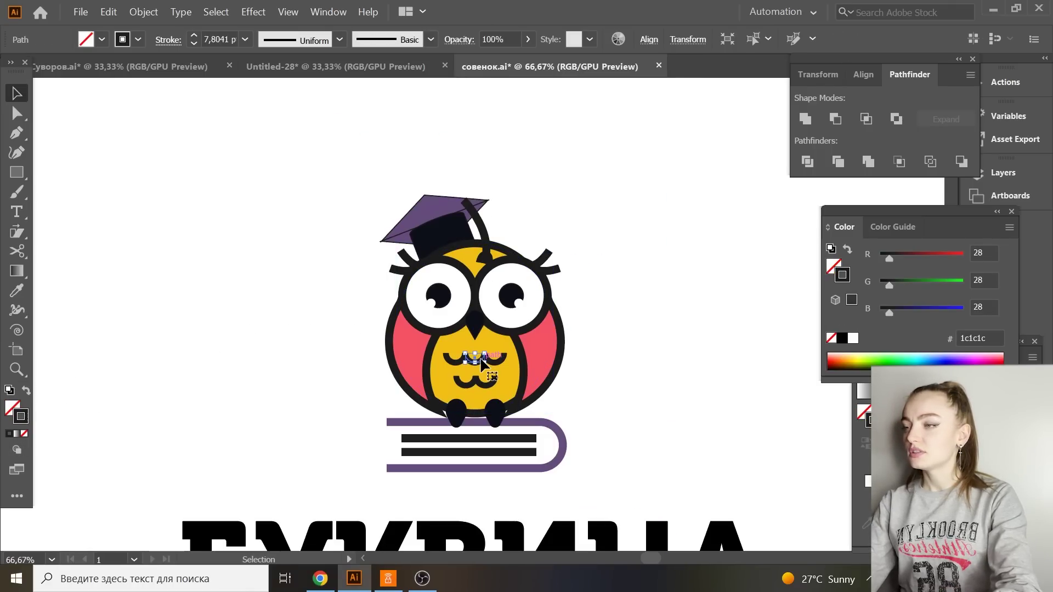
click(751, 41)
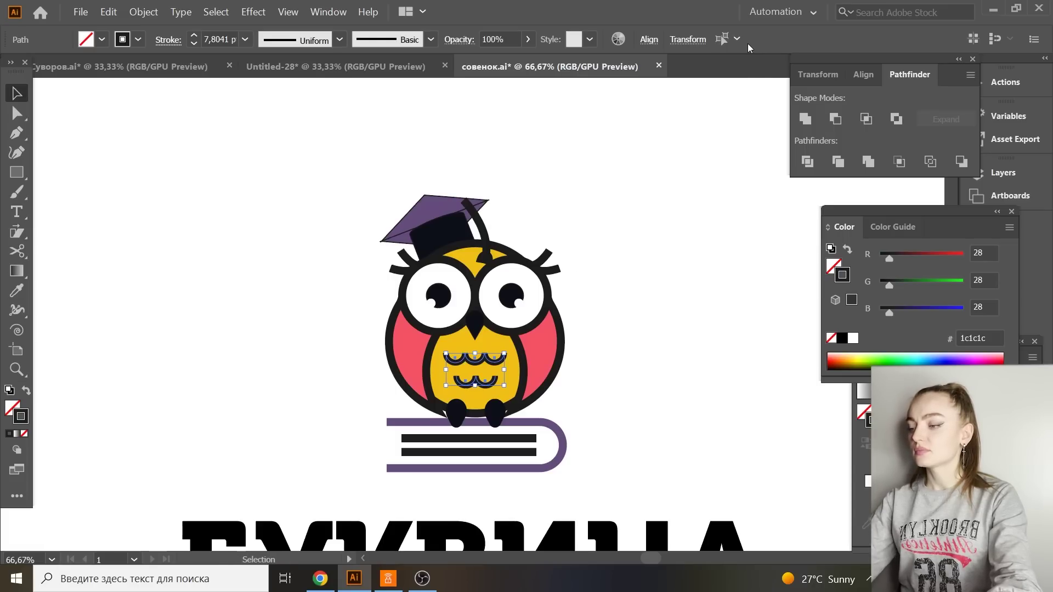
click(341, 42)
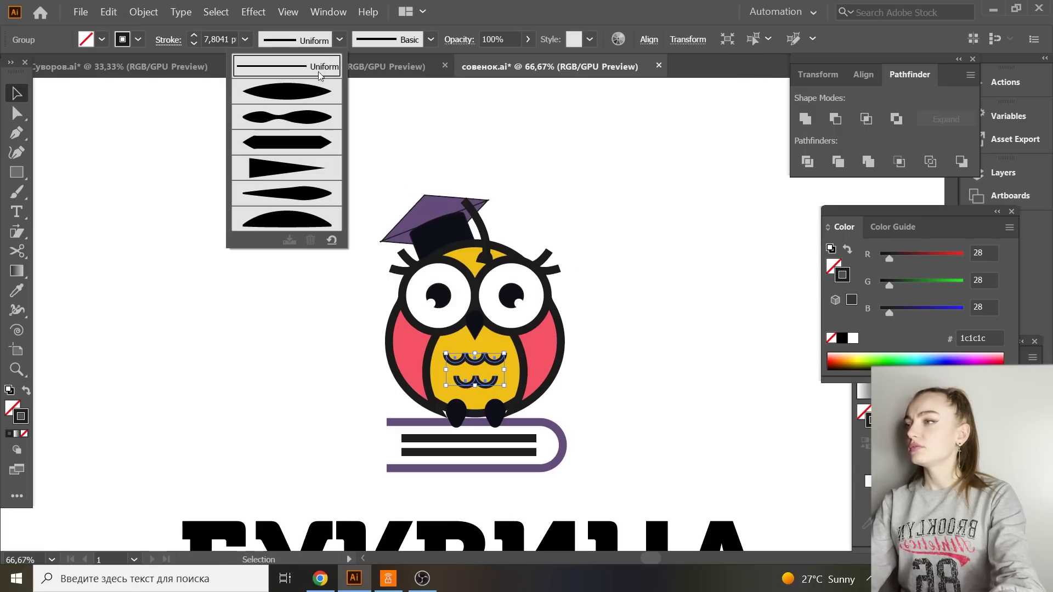
click(318, 71)
click(607, 191)
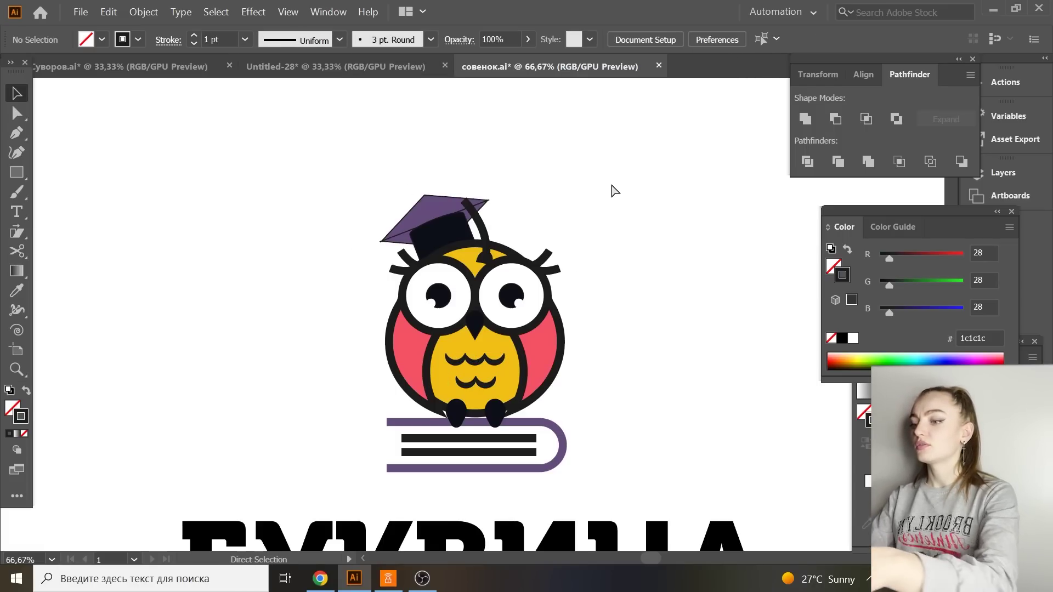
Ungroup the graduation cap and set its purple top's stroke to None.
key(ctrl+plus)
key(ctrl+plus)
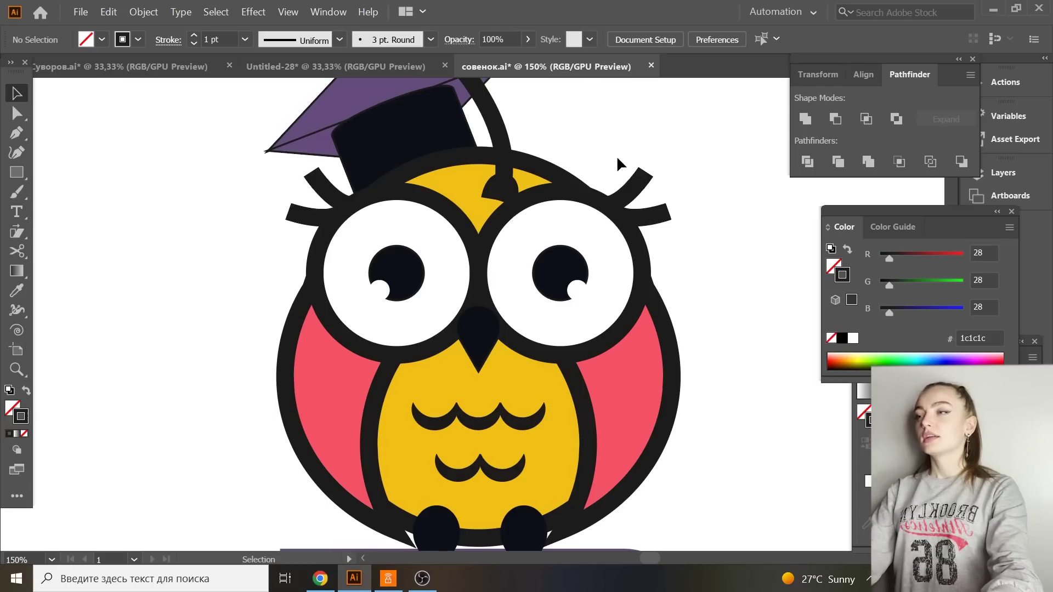
click(355, 98)
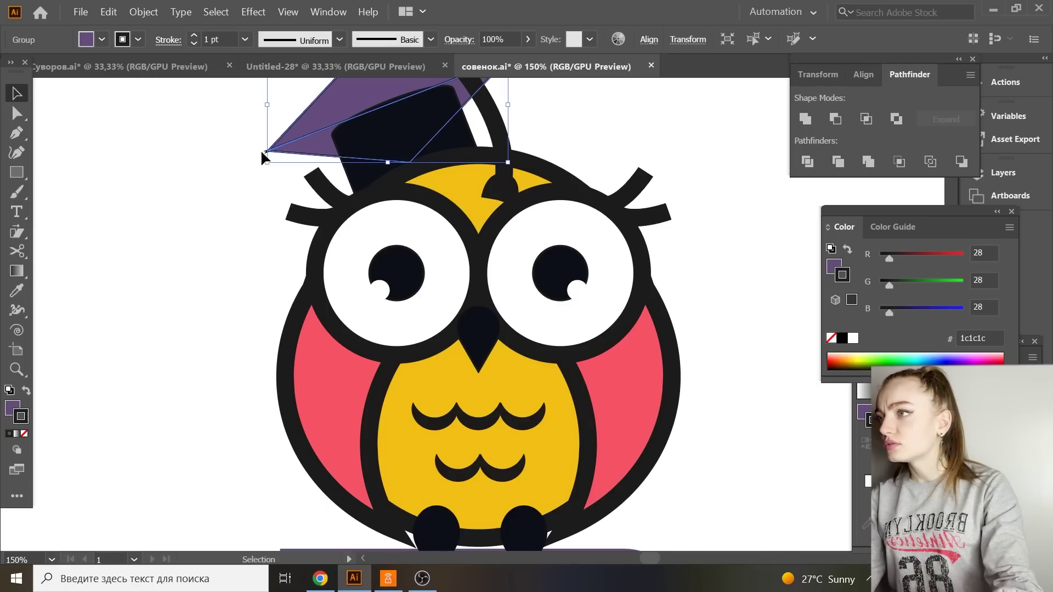
right_click(198, 149)
click(211, 245)
click(202, 215)
scroll(202, 217, up, 2)
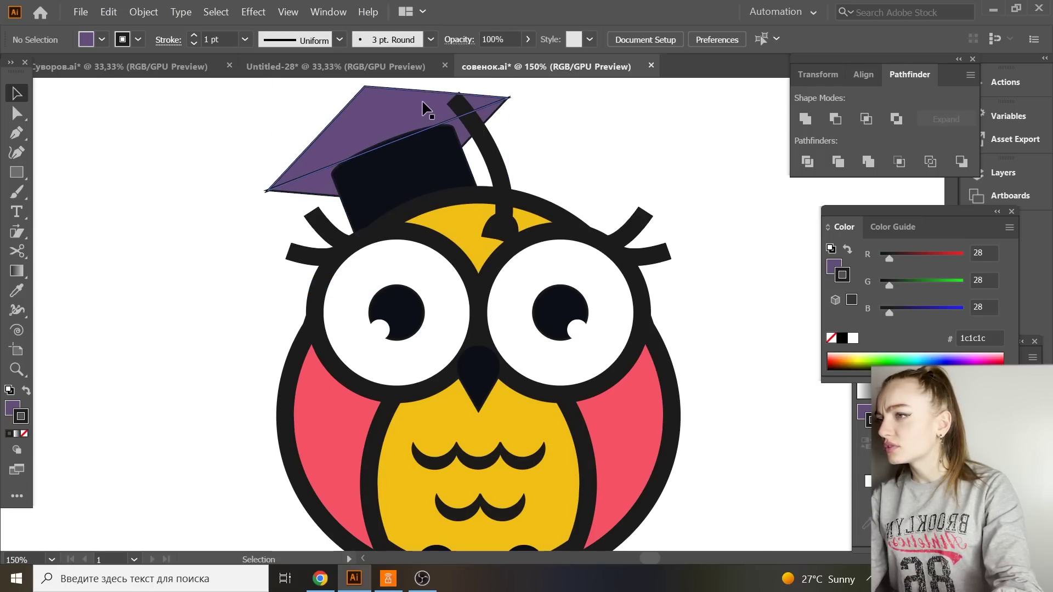
click(423, 104)
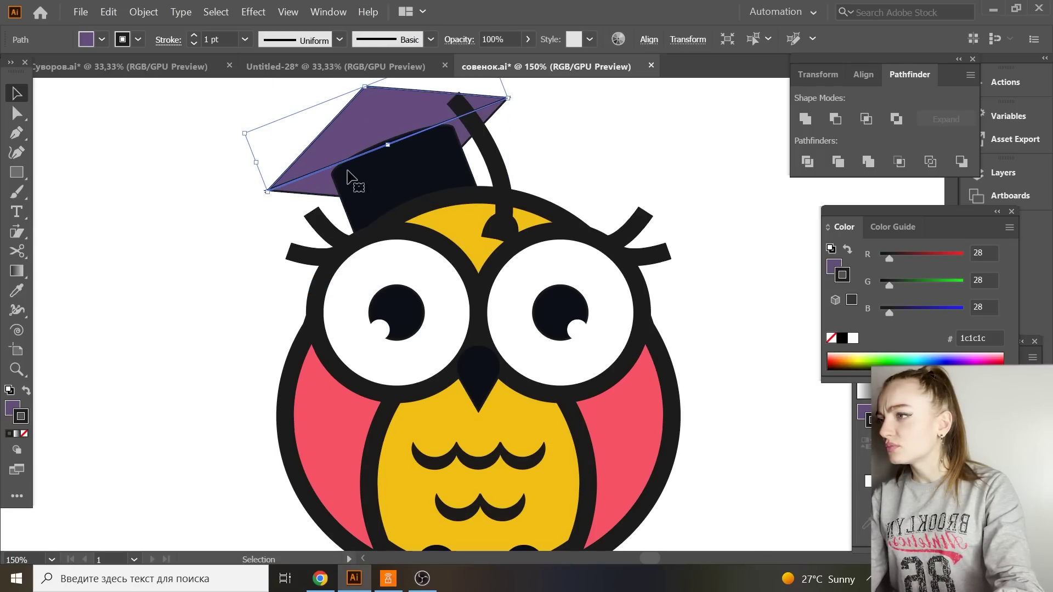
click(25, 433)
click(118, 326)
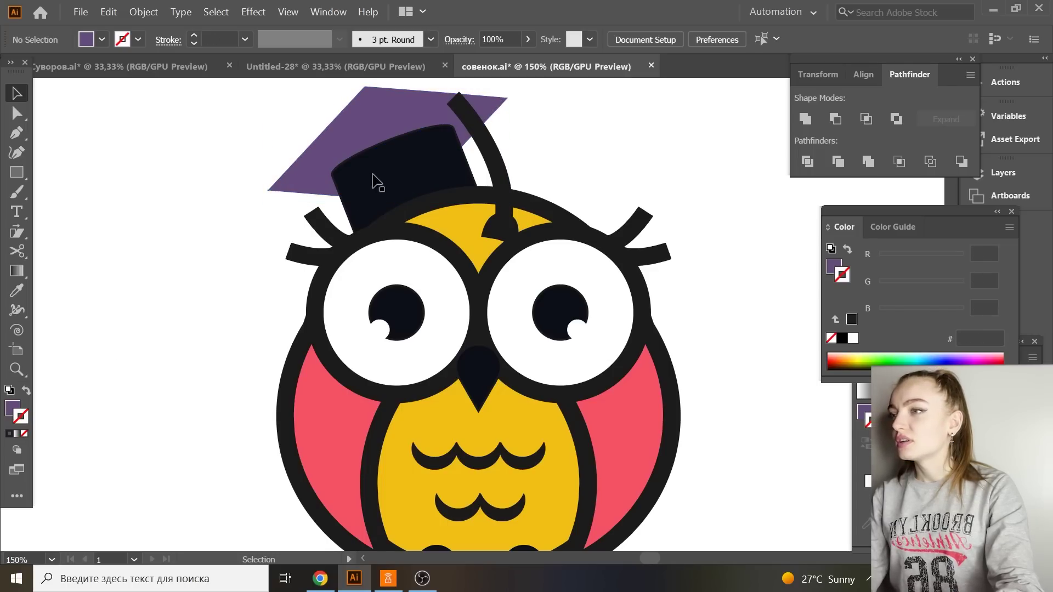
click(495, 166)
Eyedropper the owl body's style onto the tassel, then set its fill to None.
key(i)
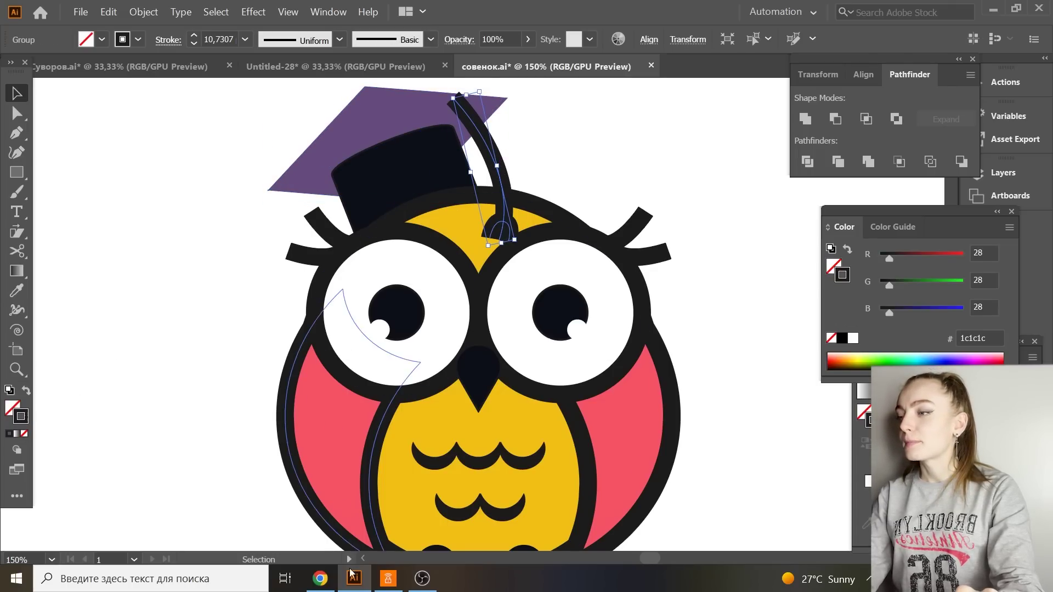
click(403, 472)
click(26, 390)
click(12, 408)
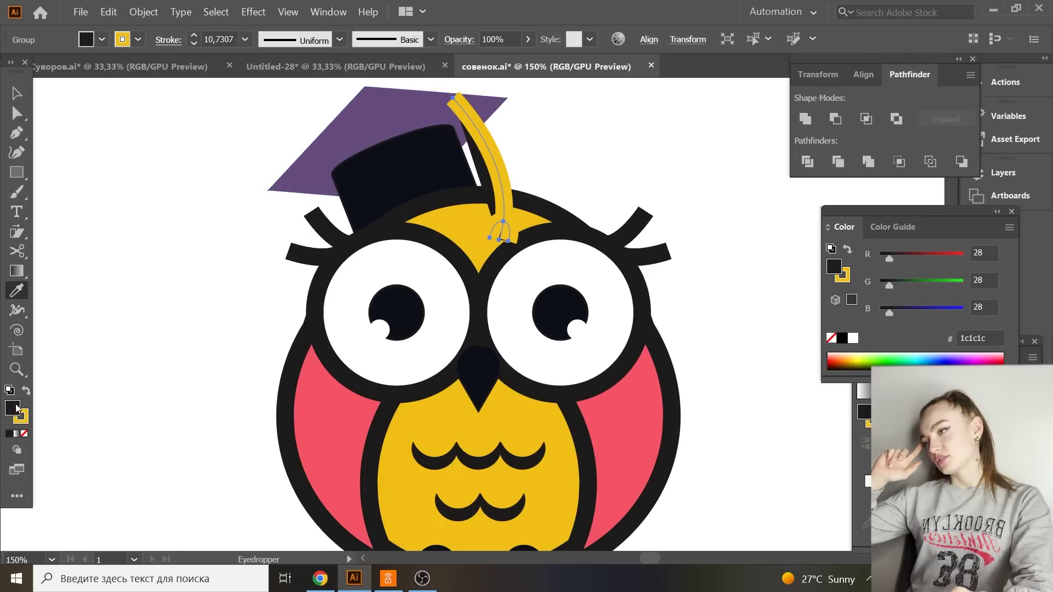
click(25, 433)
click(27, 418)
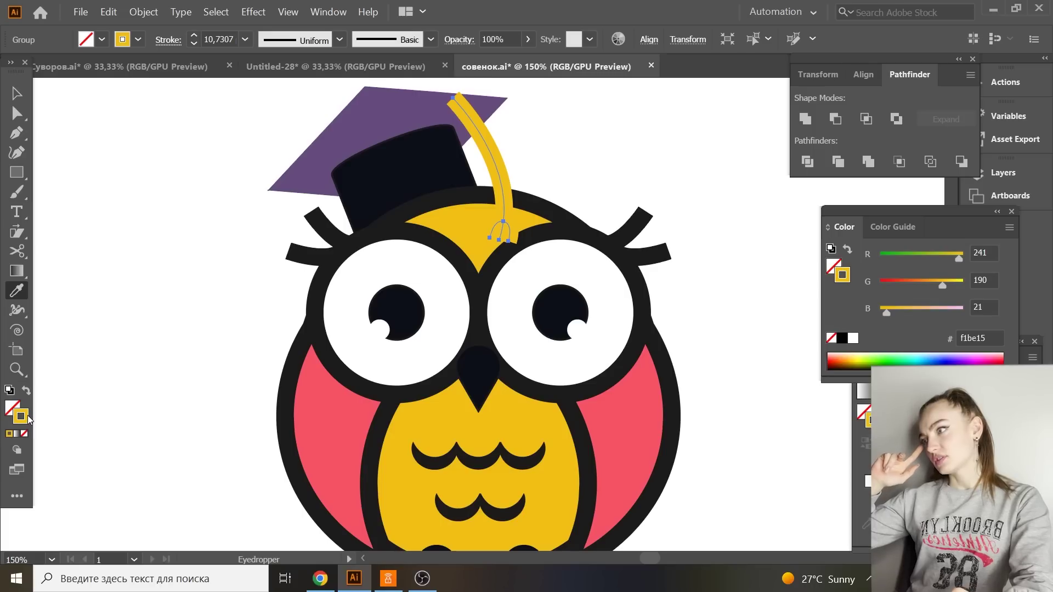
key(v)
click(153, 181)
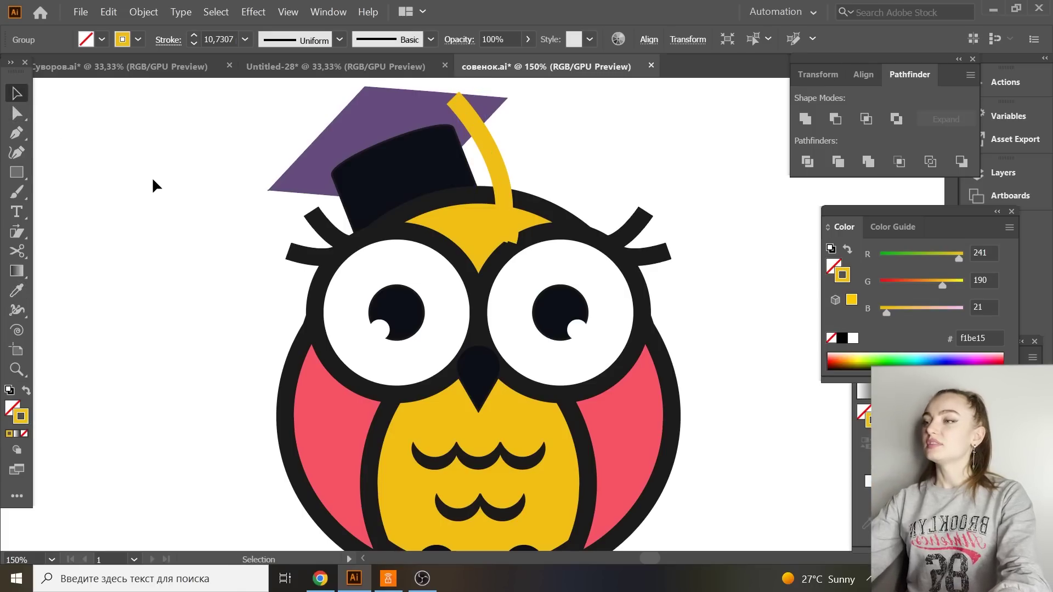
Give the tassel a thinner stroke weight and an orange stroke colour.
click(498, 182)
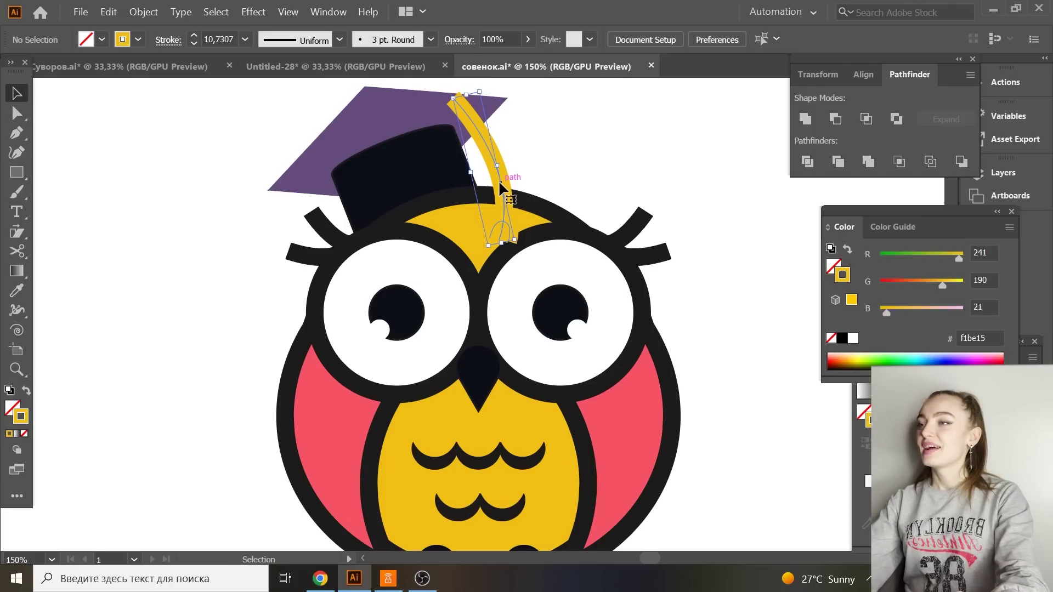
click(245, 40)
click(265, 147)
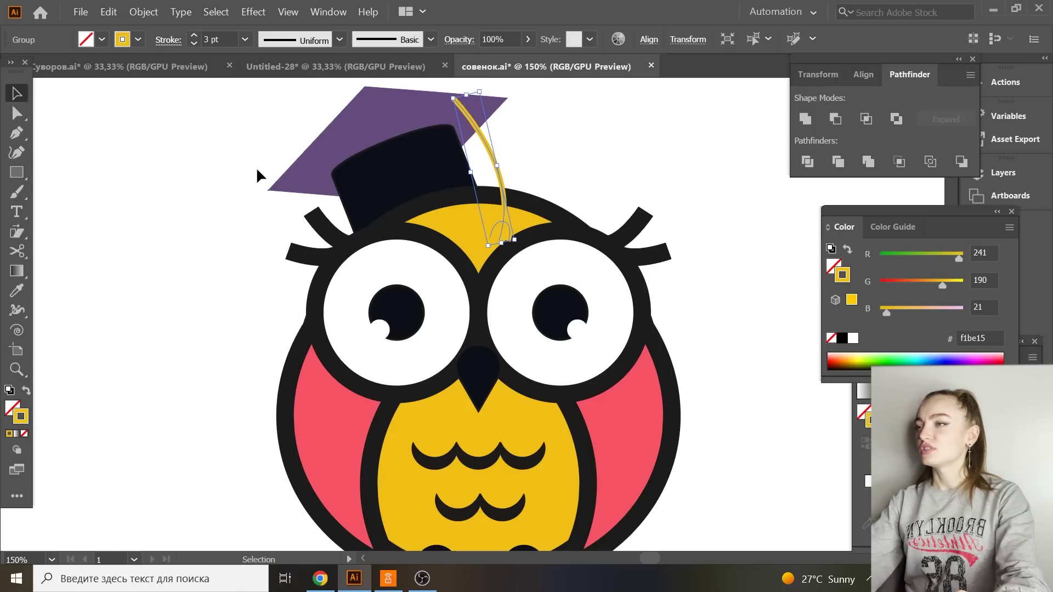
click(245, 40)
click(265, 183)
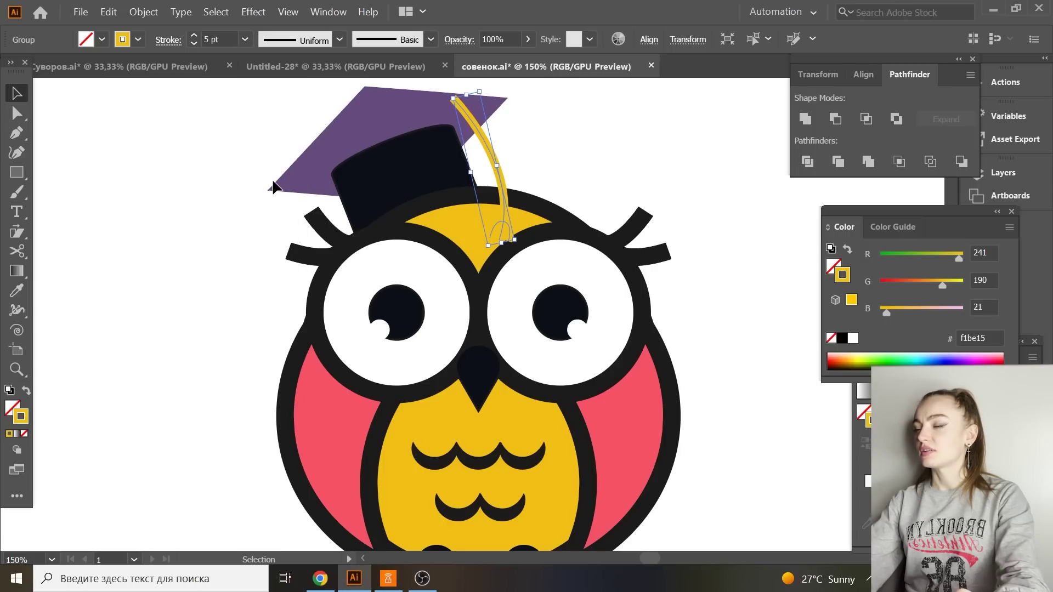
double_click(842, 274)
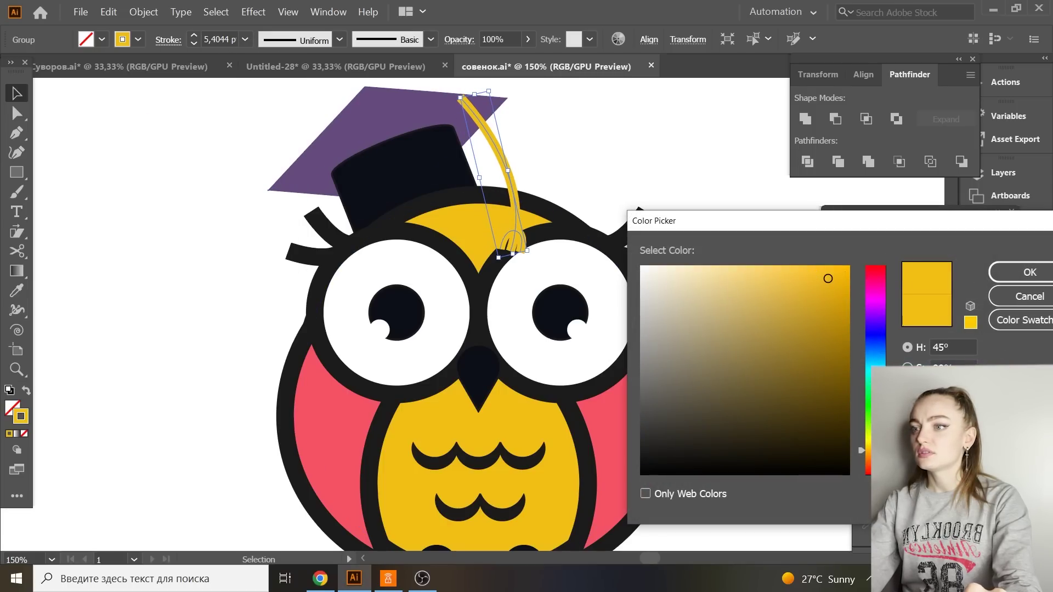
click(876, 461)
click(1030, 272)
click(597, 132)
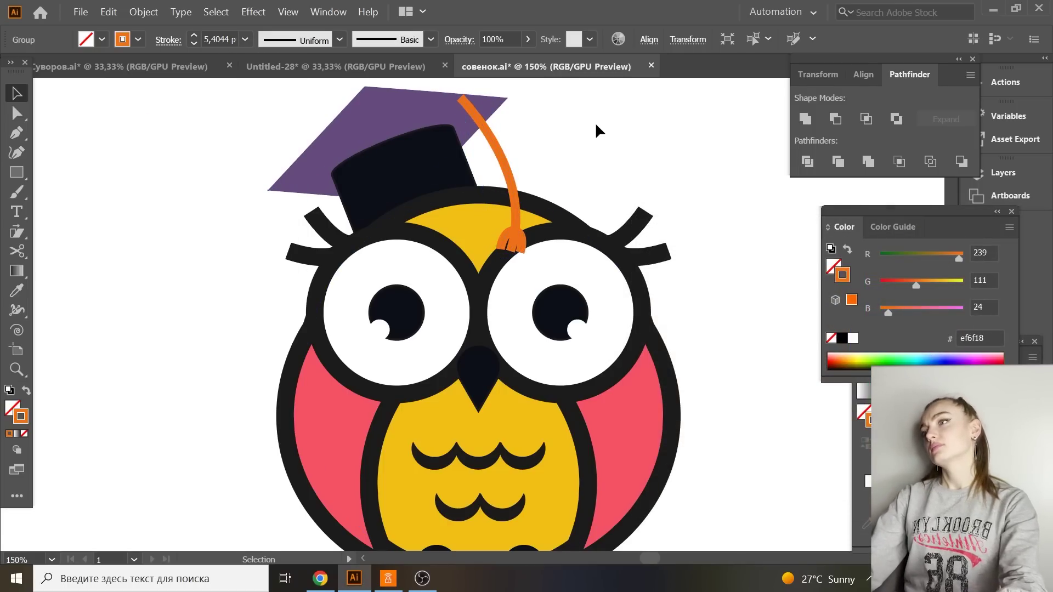
Rotate the cap and tassel clockwise and place them on the owl's head.
key(ctrl+minus)
key(ctrl+minus)
drag(376, 177, 523, 250)
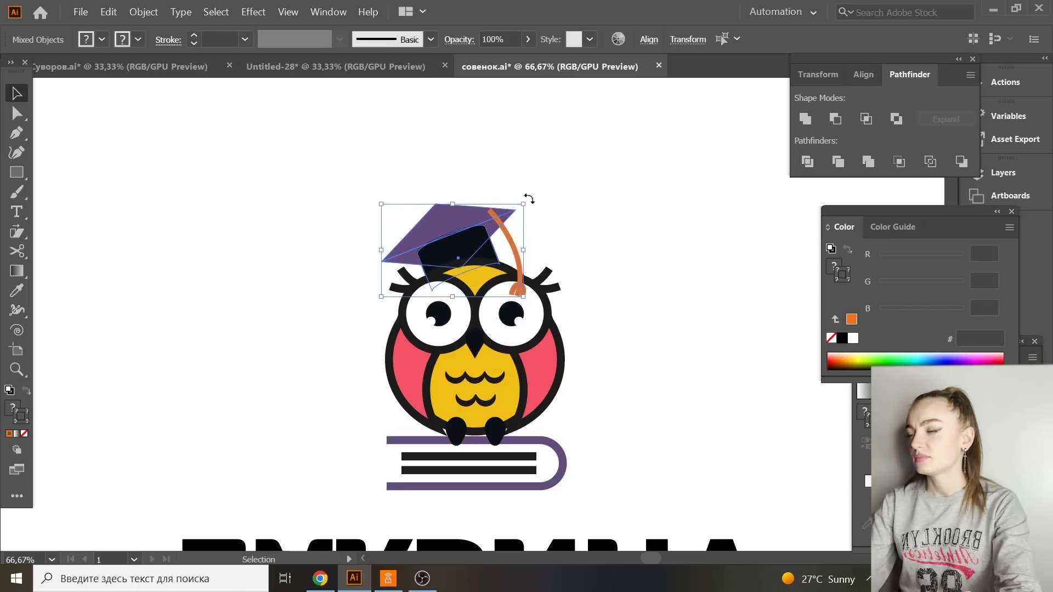
drag(529, 200, 545, 215)
drag(472, 236, 473, 237)
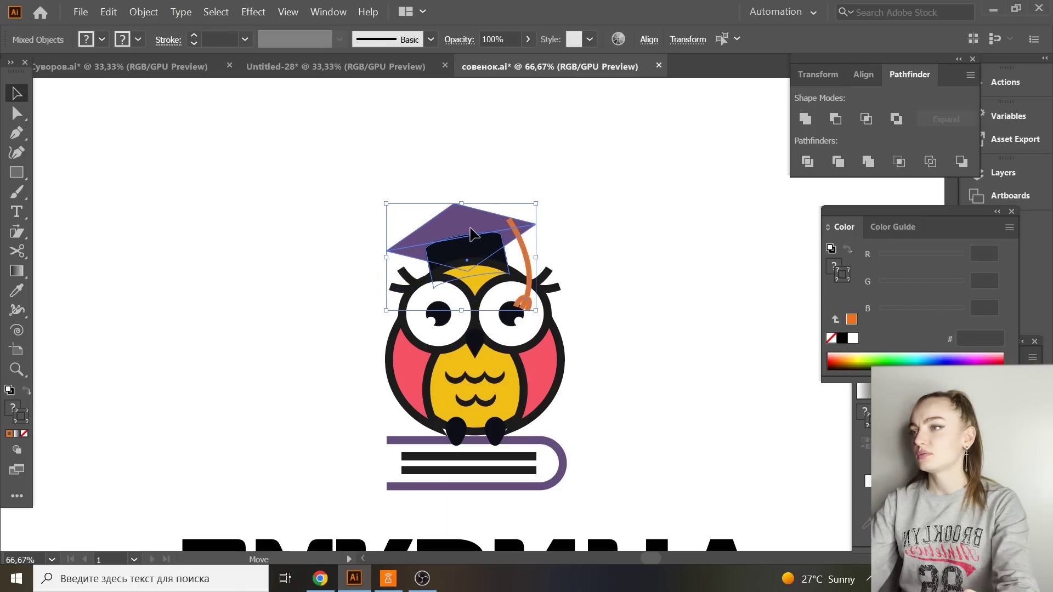
Send the cap behind the owl and bring the tassel to the front.
right_click(472, 229)
mouse_move(550, 364)
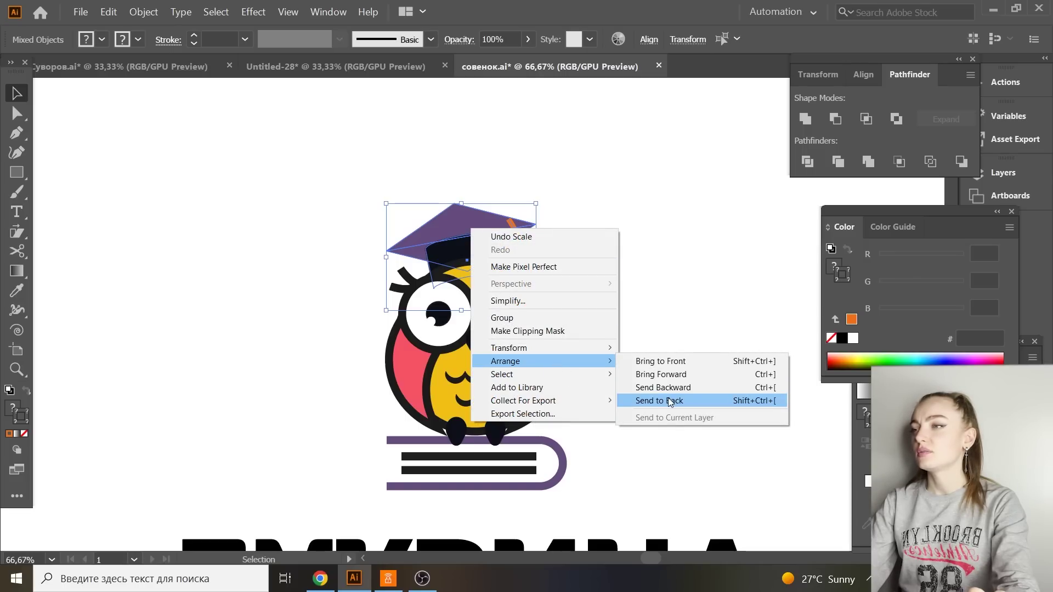
click(663, 400)
click(691, 305)
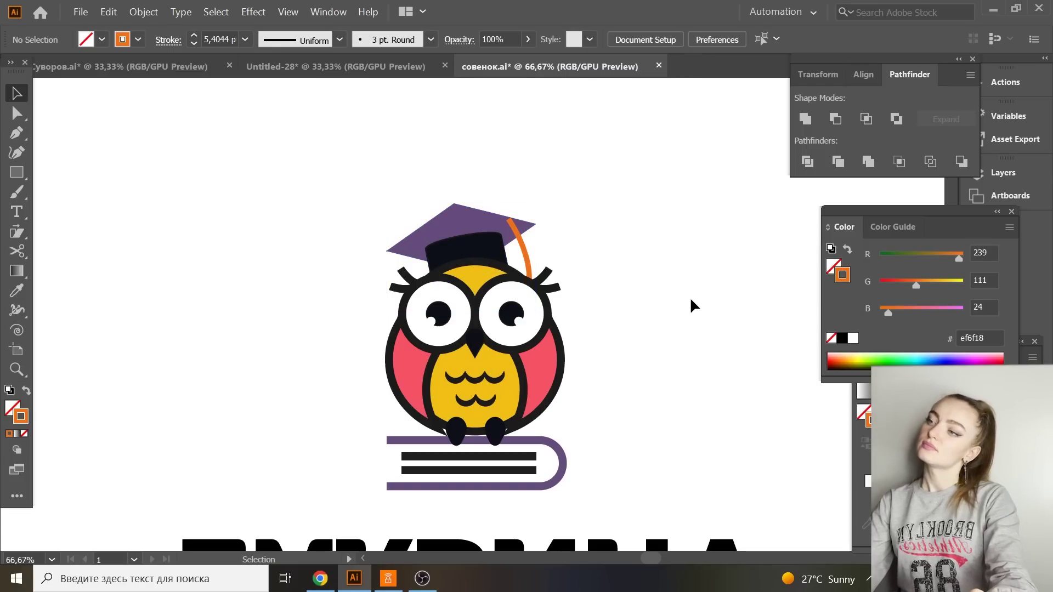
right_click(522, 251)
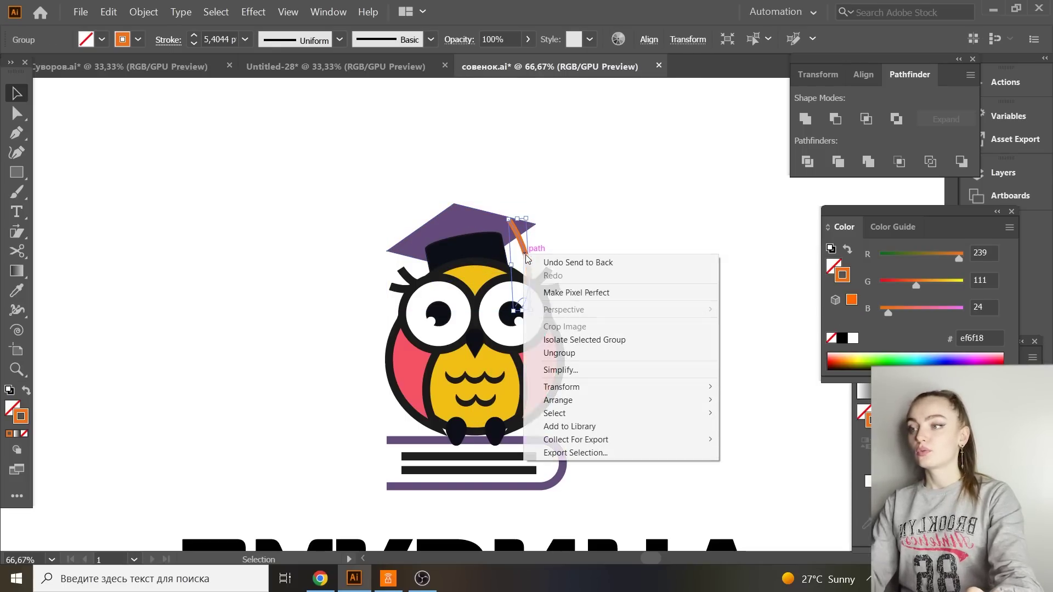
mouse_move(594, 400)
click(763, 400)
click(637, 288)
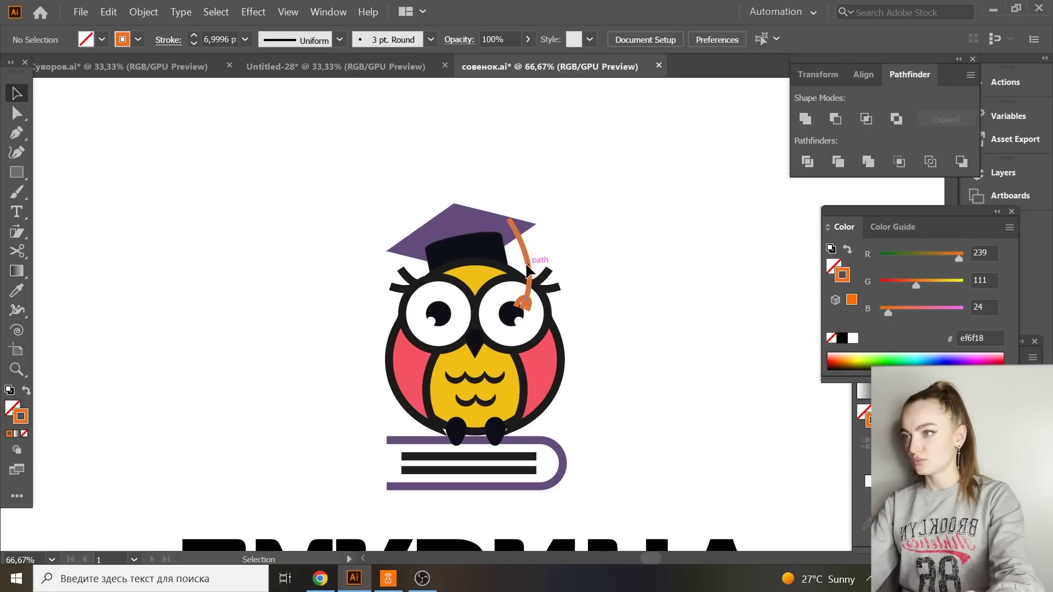
click(526, 295)
Delete the owl's left and right pink wings.
key(ctrl+plus)
click(562, 381)
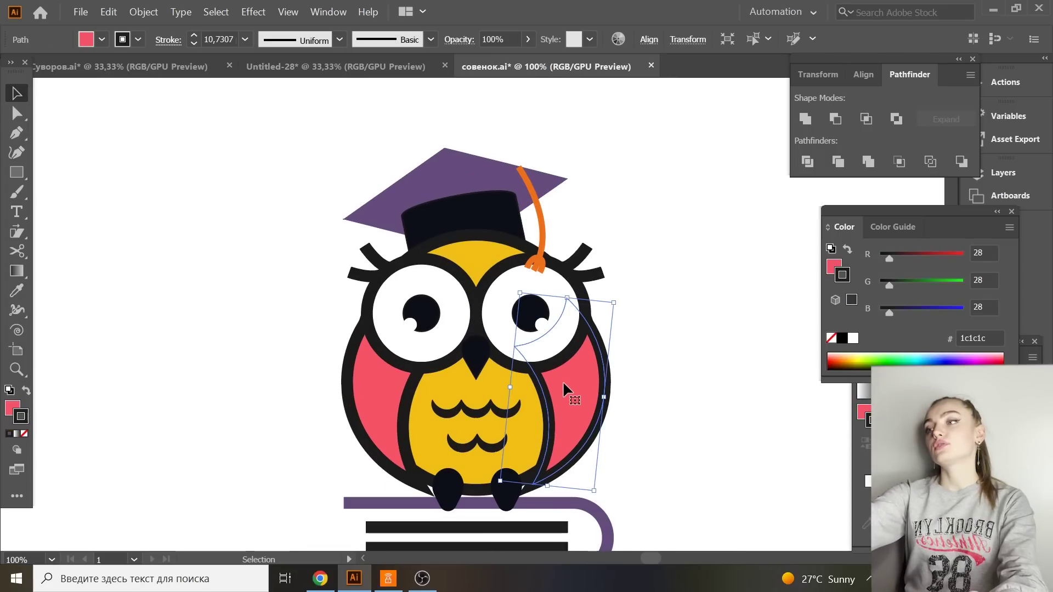
key(Delete)
click(382, 389)
key(Delete)
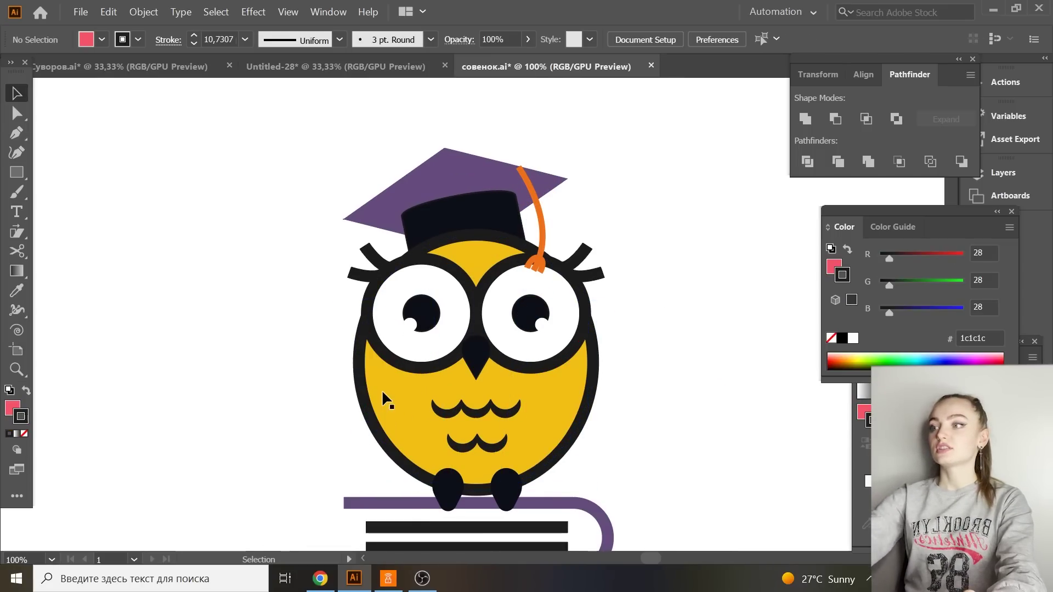
Drag the yellow body's bottom anchor handles outward to widen its lower curve.
drag(734, 441, 542, 390)
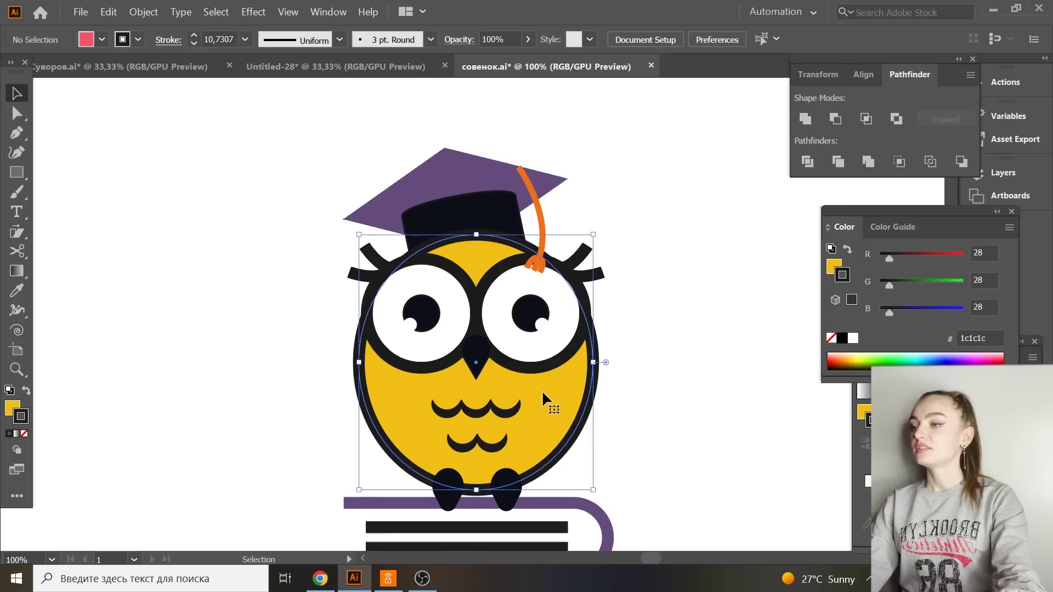
click(17, 113)
scroll(463, 433, down, 1)
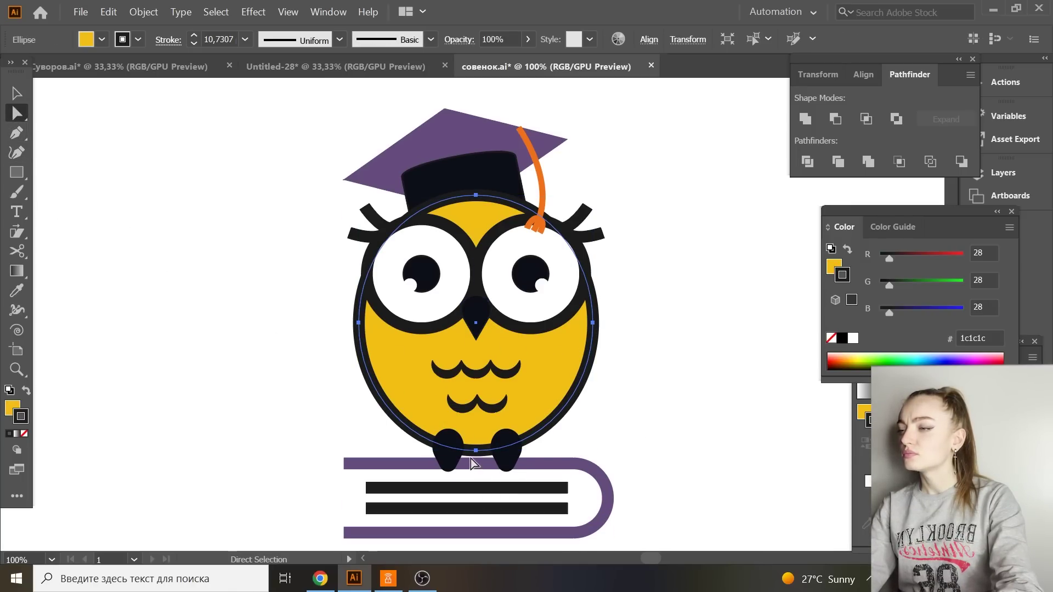
click(475, 451)
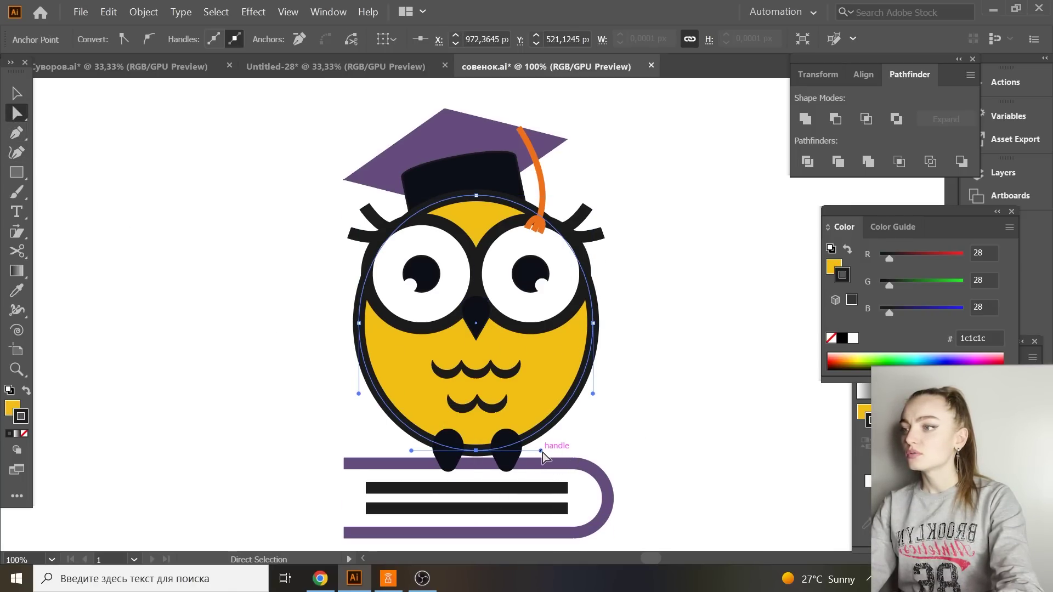
drag(541, 453, 586, 450)
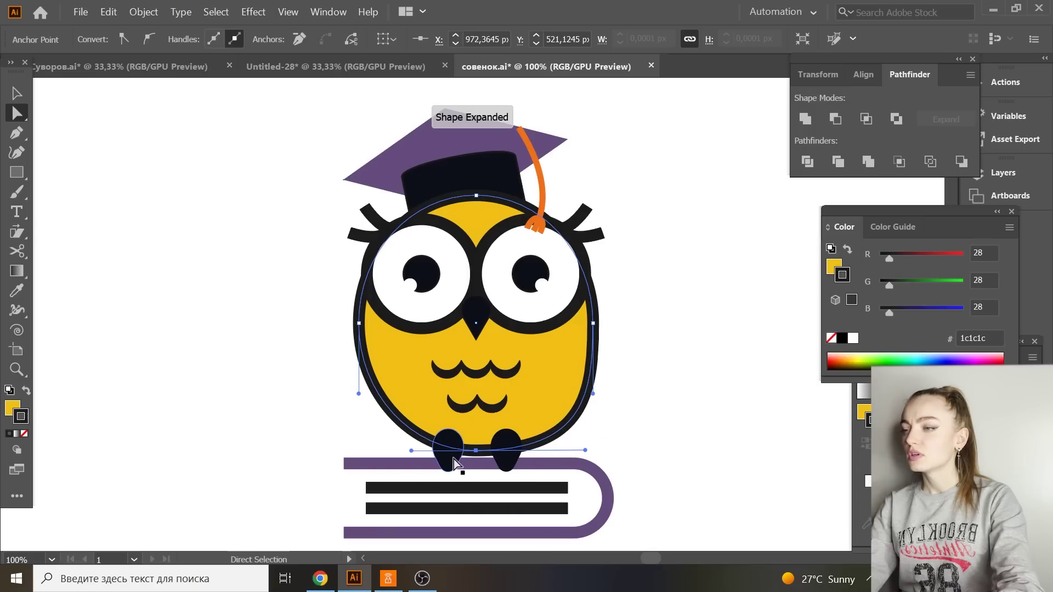
key(ctrl+z)
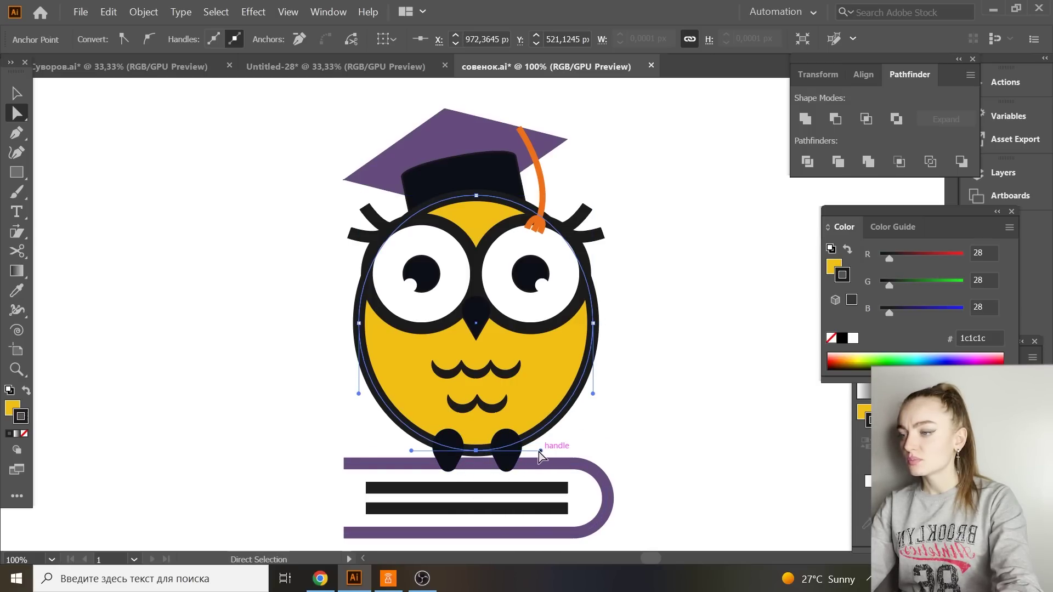
drag(540, 451, 554, 451)
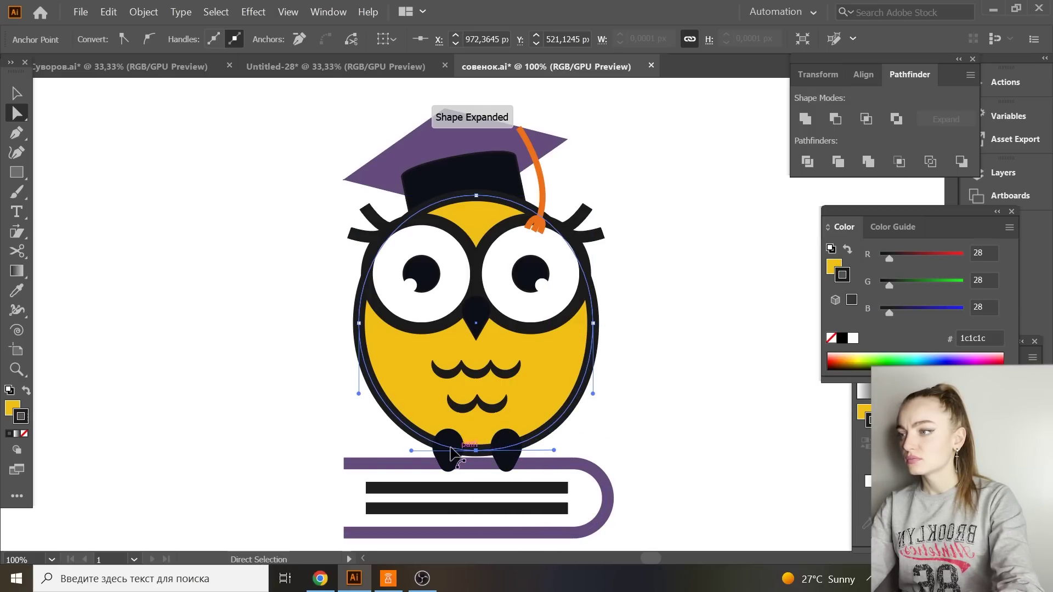
drag(410, 450, 392, 451)
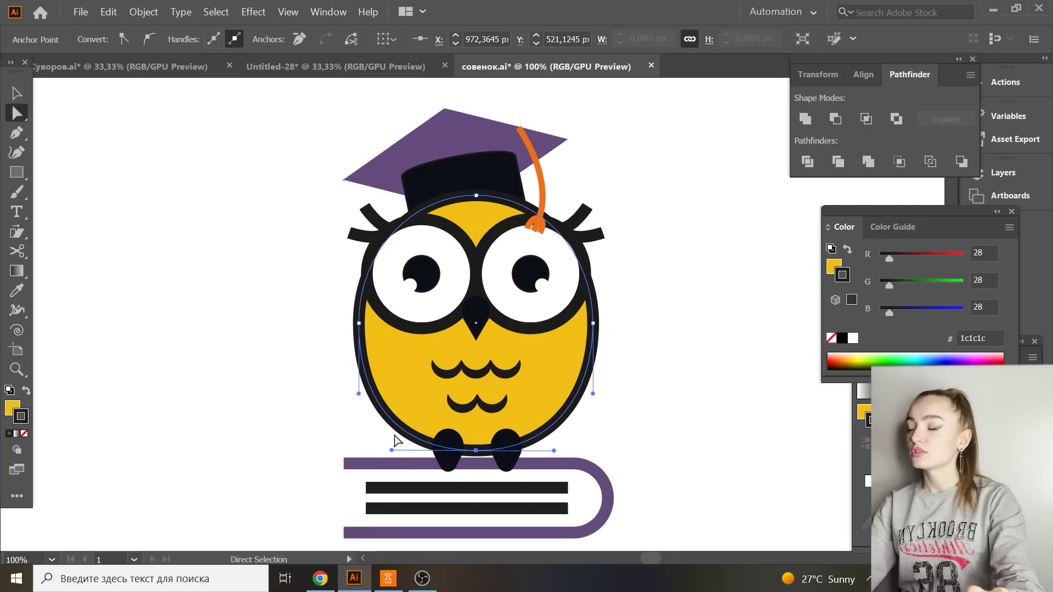
click(15, 96)
click(274, 252)
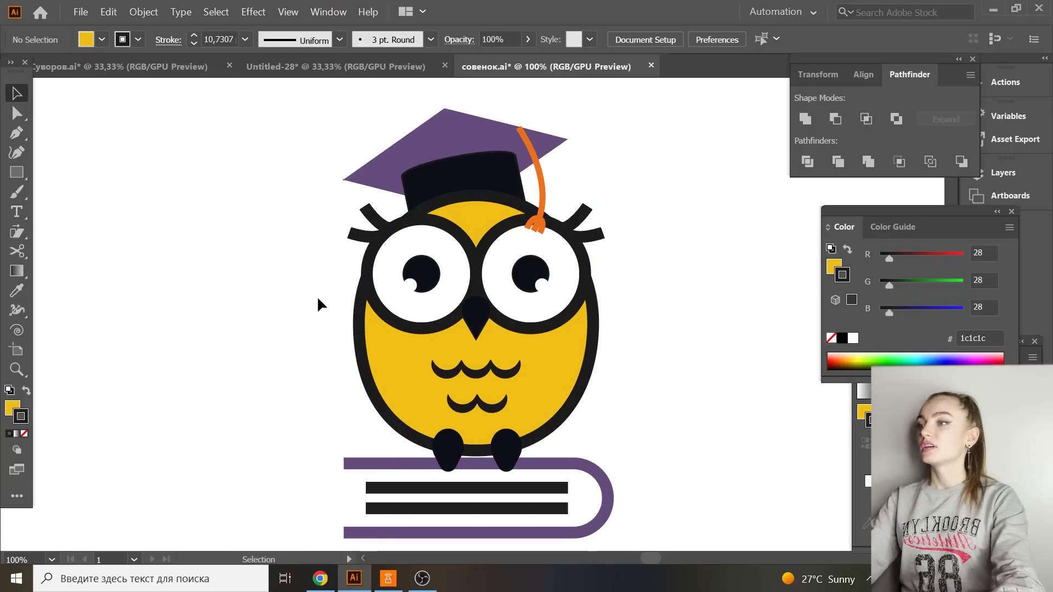
scroll(306, 185, up, 2)
Move the owl's eyes and beak up slightly, leaving the cap in place.
drag(309, 137, 647, 398)
drag(501, 409, 548, 394)
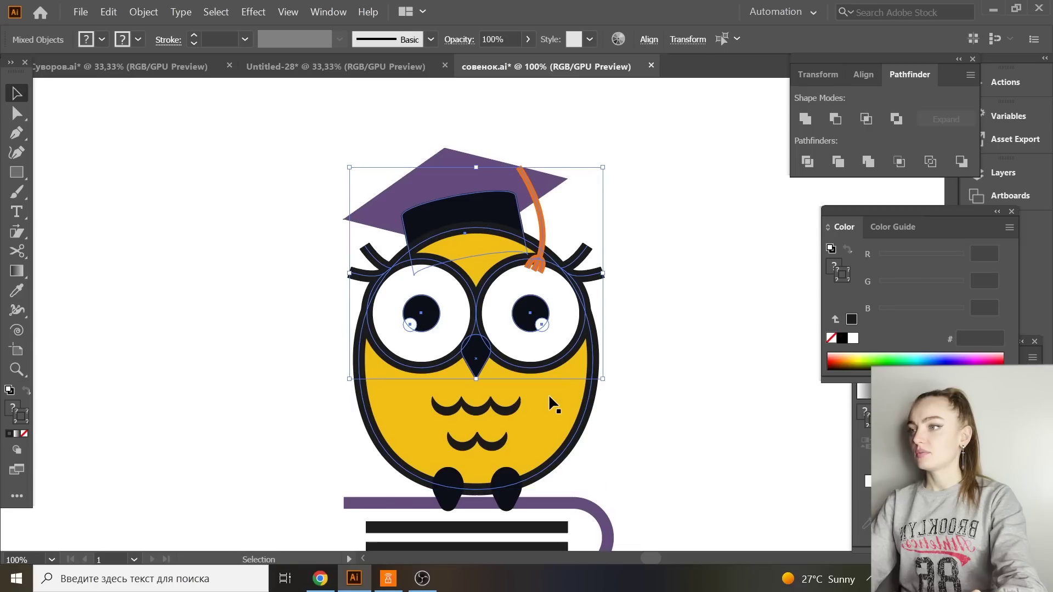
scroll(548, 394, up, 1)
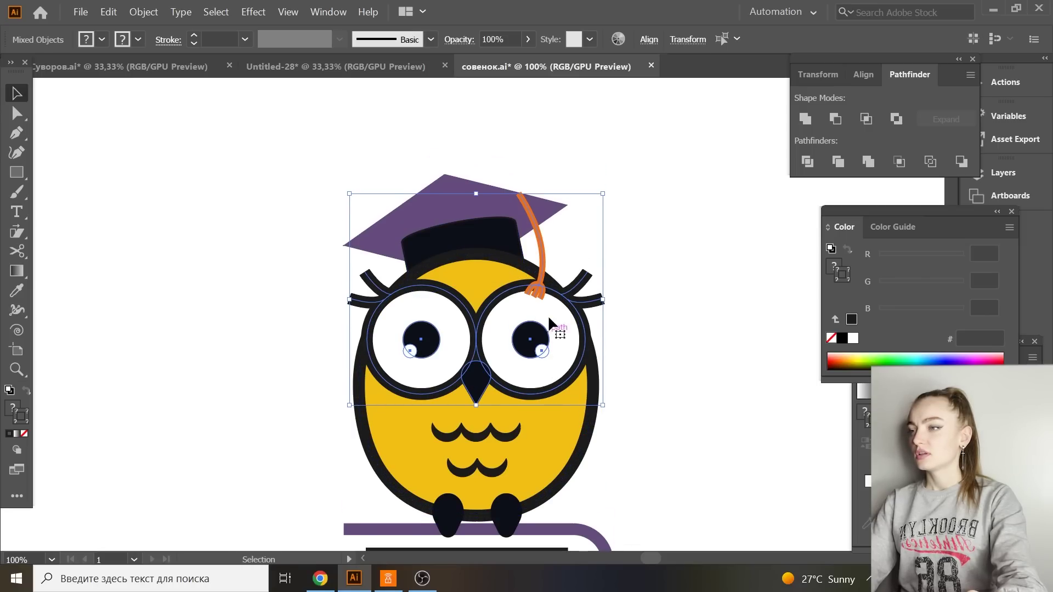
shift+click(541, 278)
drag(547, 349, 546, 345)
click(673, 283)
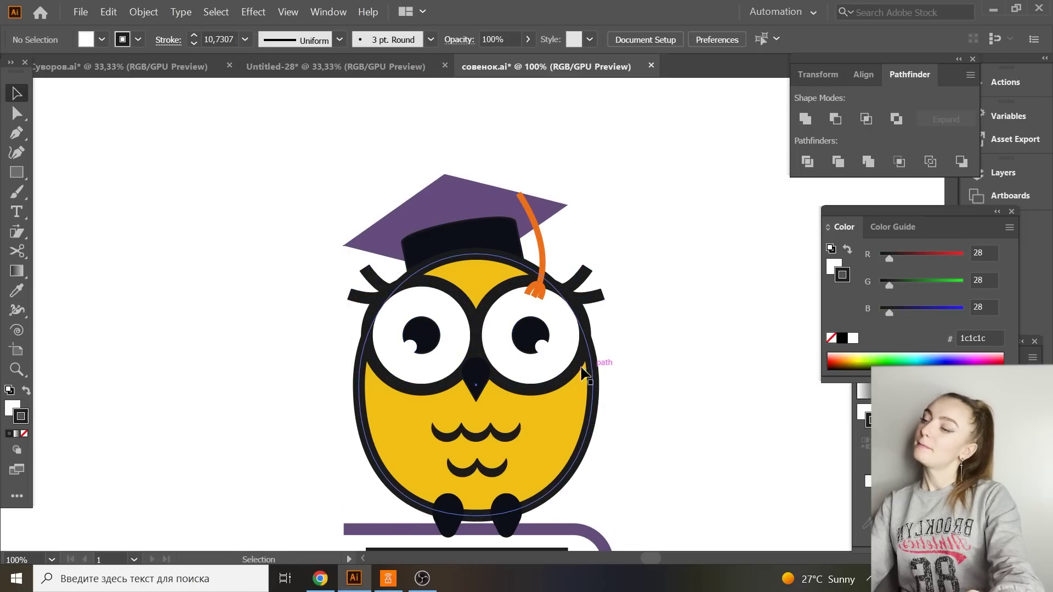
Reposition and shrink the two dark feet so they grip the book's edge.
scroll(569, 383, down, 2)
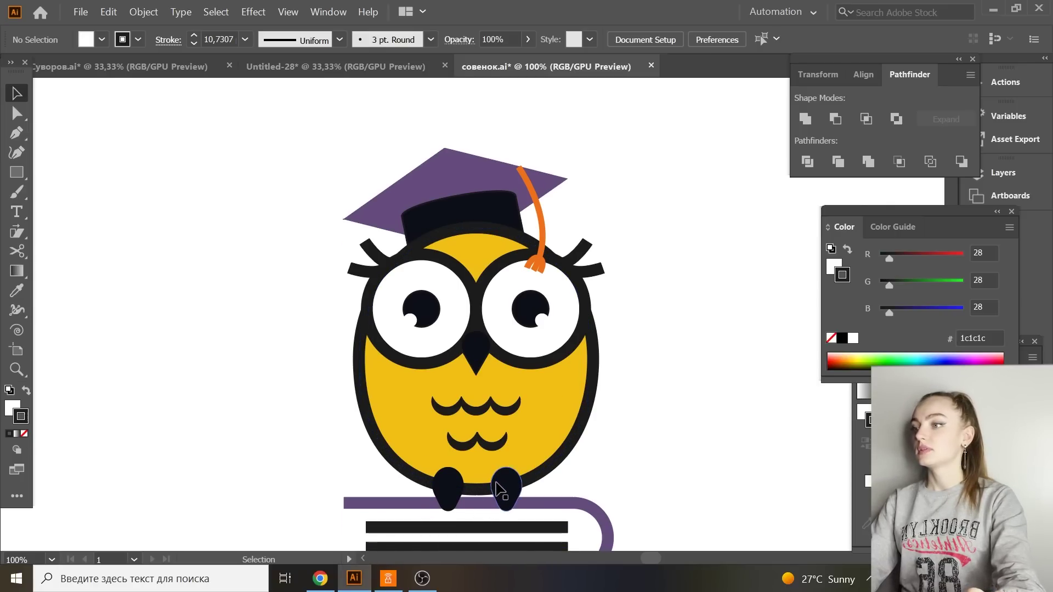
drag(508, 497, 529, 493)
shift+click(450, 493)
shift+click(518, 493)
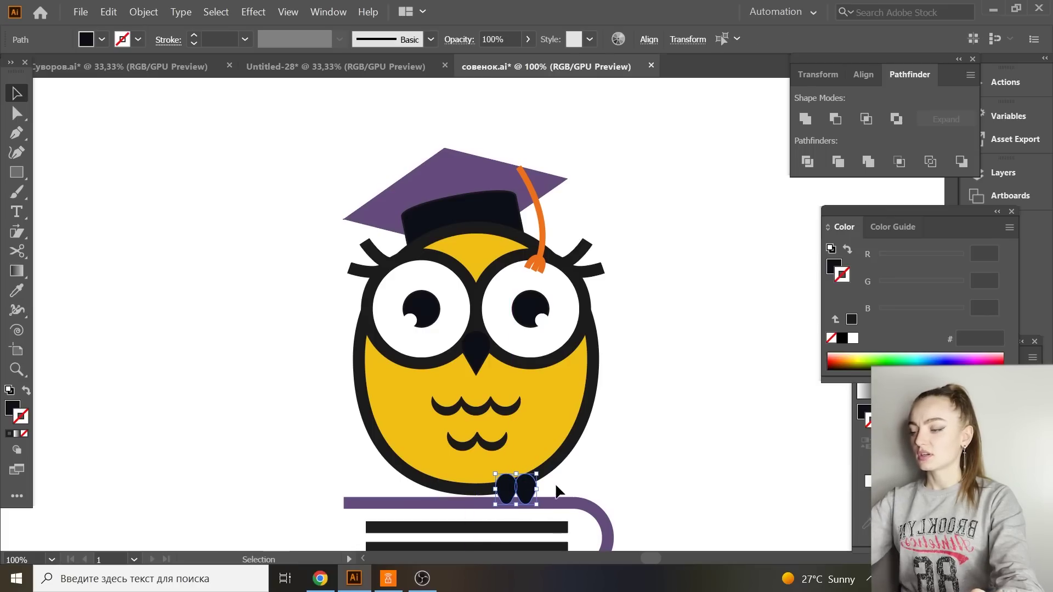
key(ctrl)
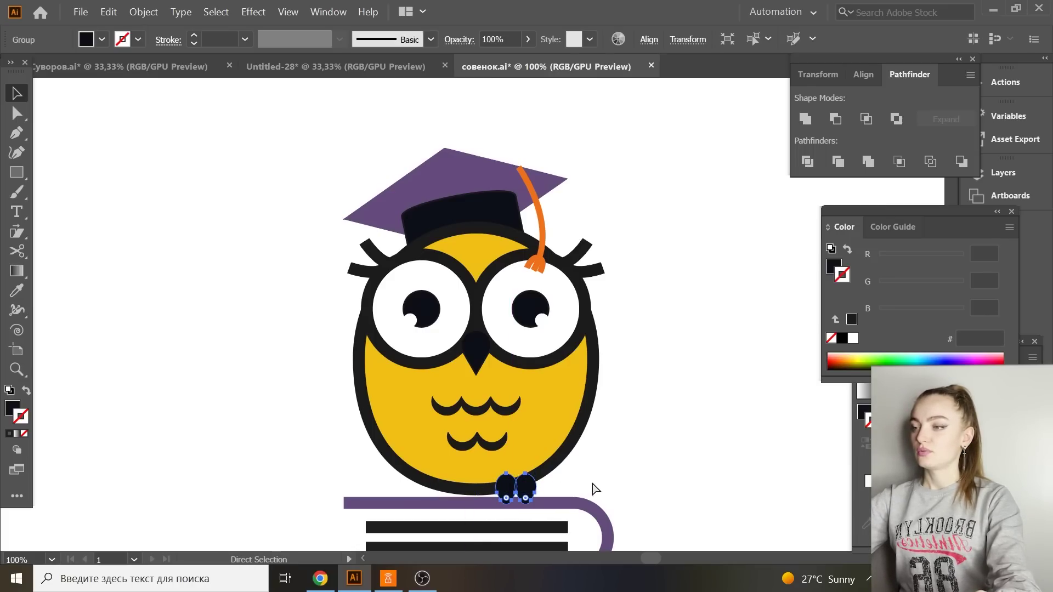
click(637, 471)
mouse_move(492, 496)
mouse_down()
mouse_move(470, 488)
mouse_move(454, 501)
mouse_move(492, 496)
mouse_up()
click(563, 482)
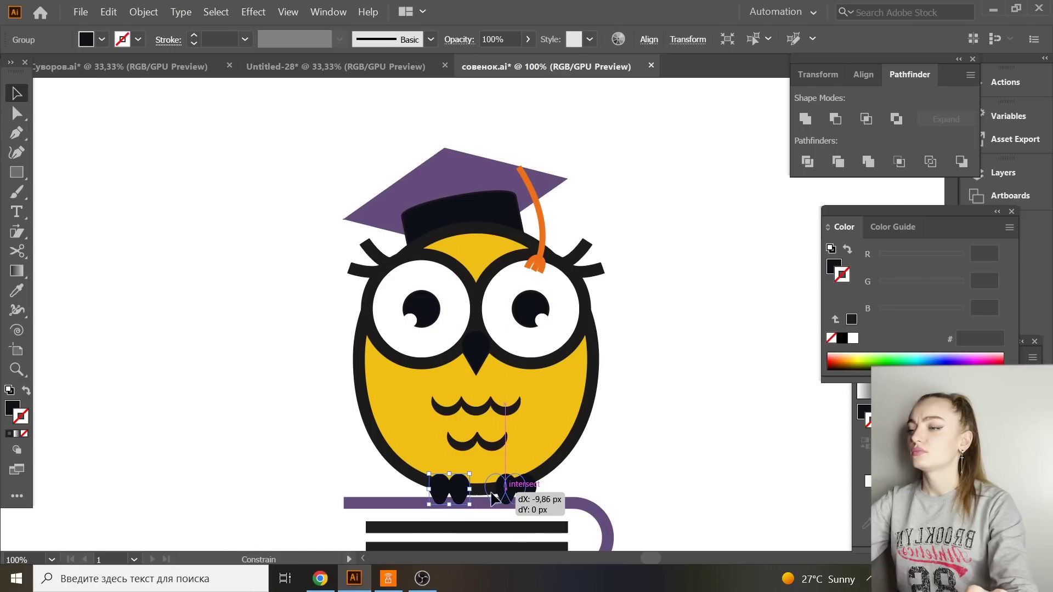
Eyedropper the body's yellow fill and near-black outline onto the beak.
click(476, 346)
click(16, 291)
click(405, 369)
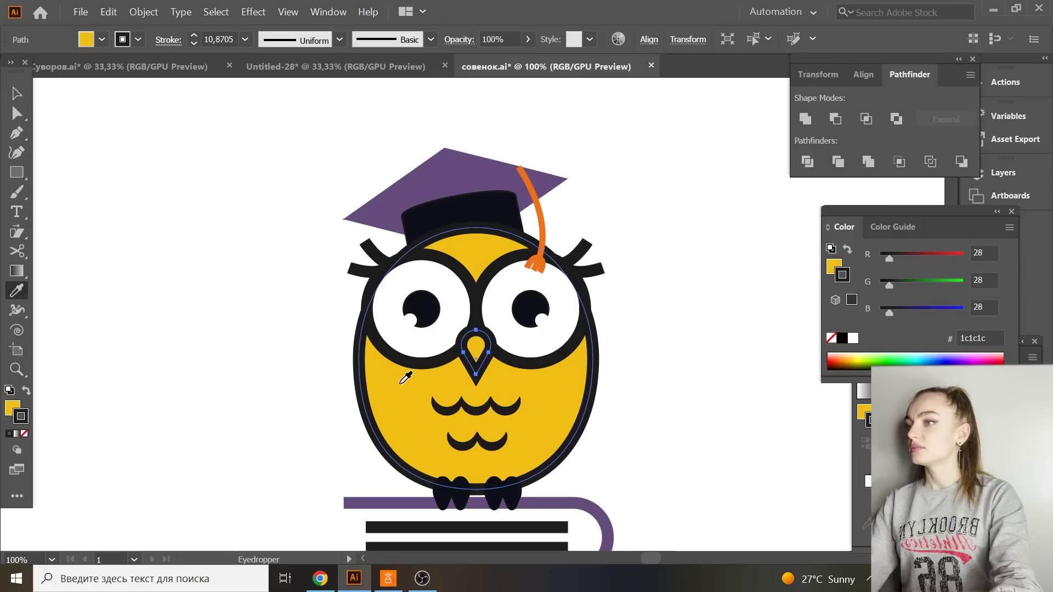
click(17, 93)
click(249, 187)
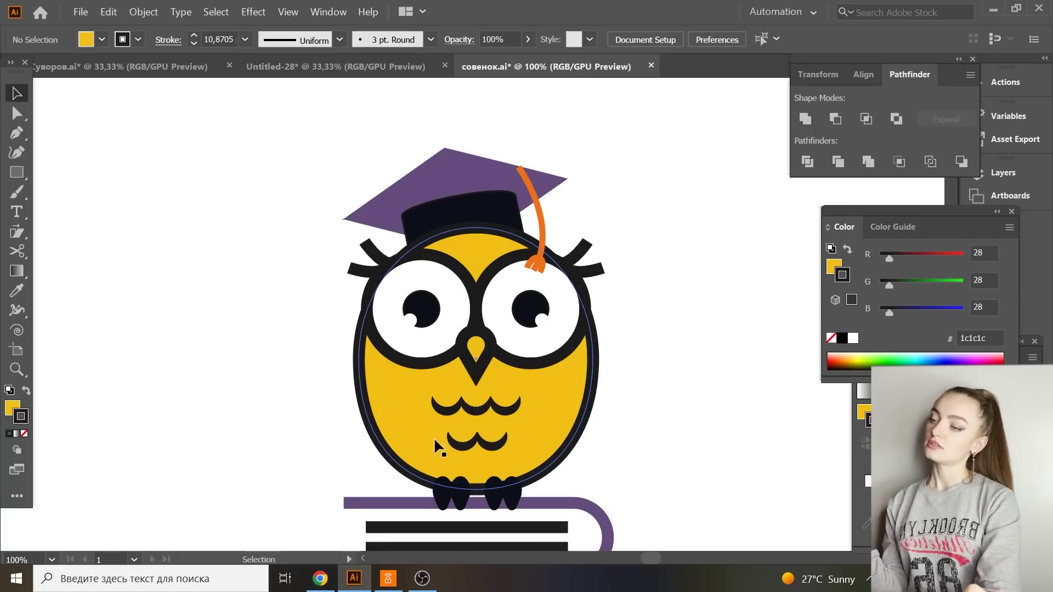
Pen a closed, curved leaf-shaped wing path from below the right eye down the body.
key(p)
scroll(634, 365, down, 1)
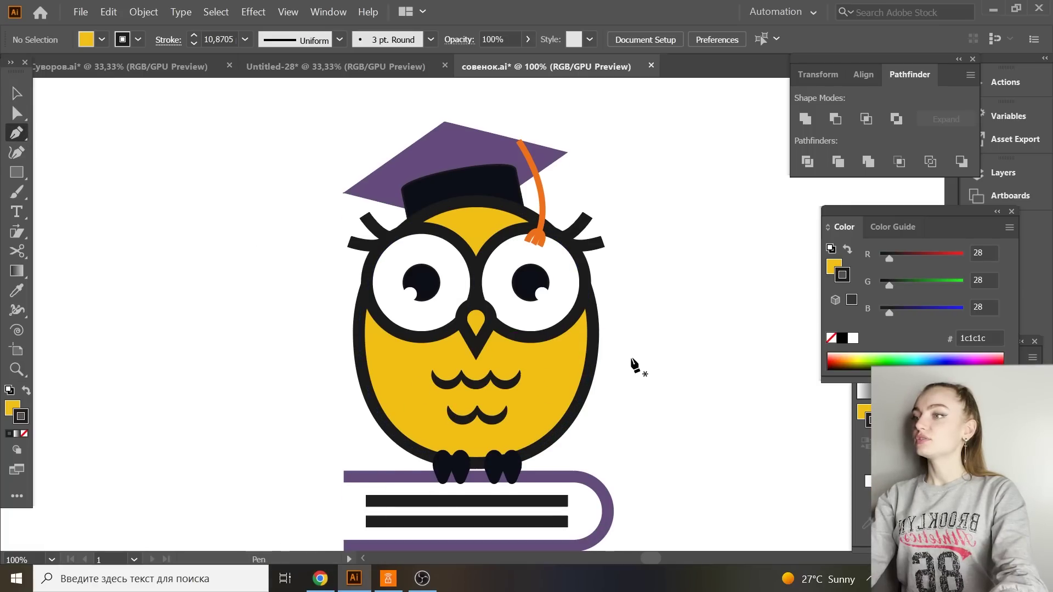
click(546, 337)
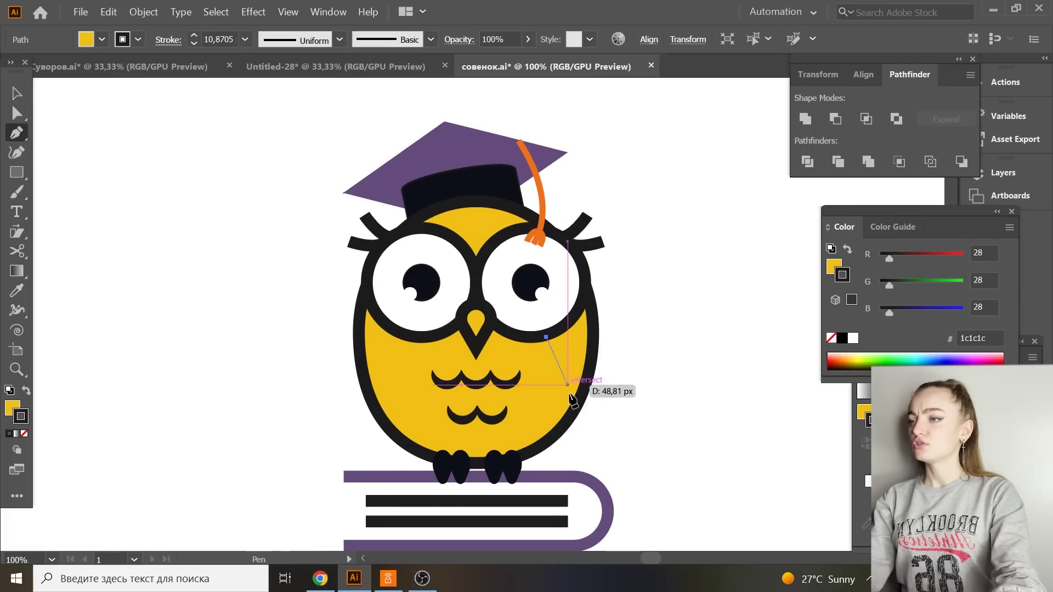
drag(594, 443, 606, 454)
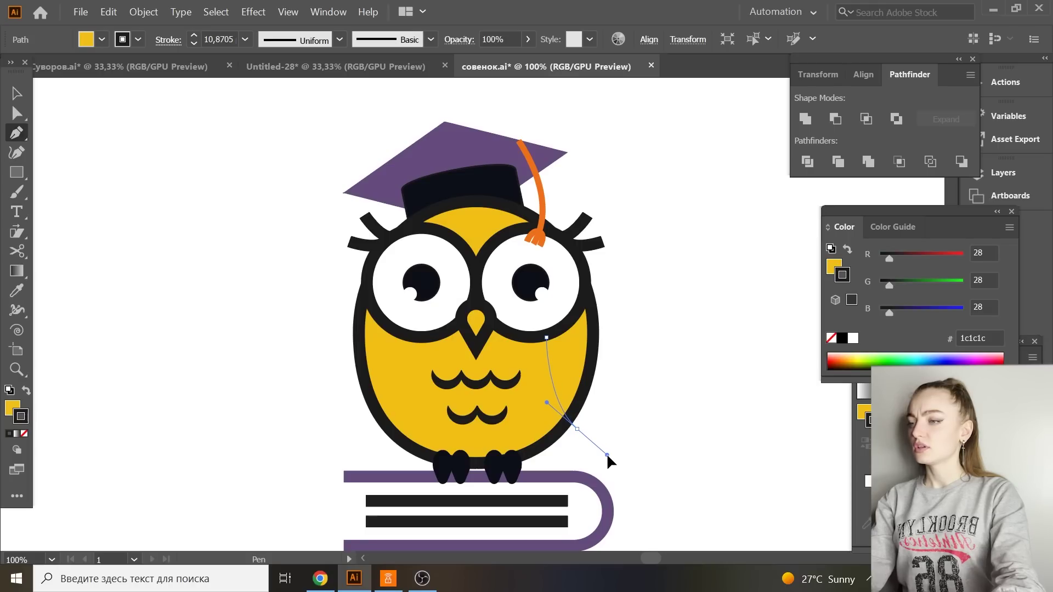
click(577, 427)
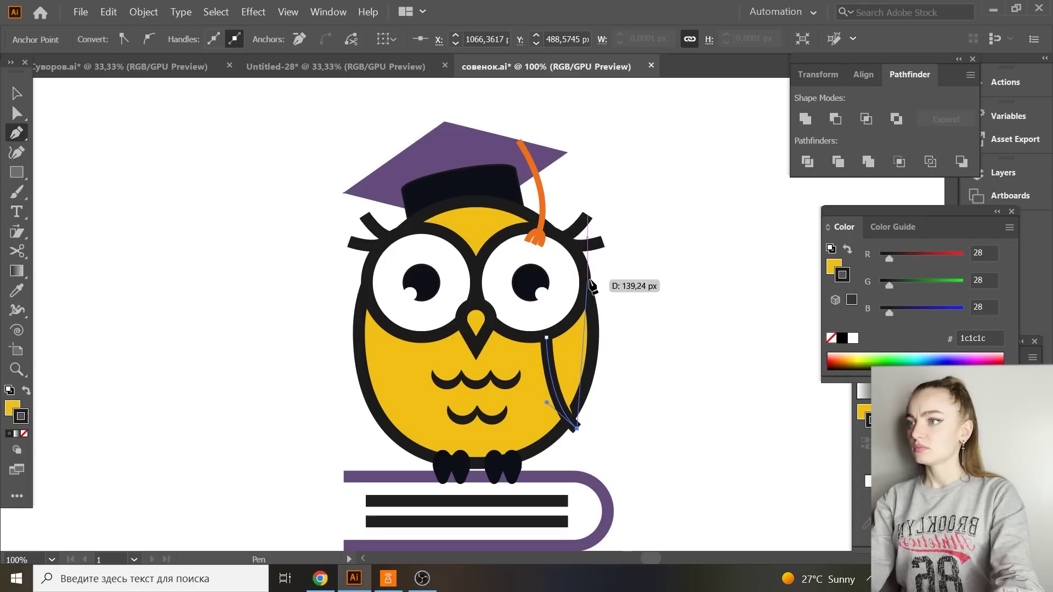
drag(562, 233, 526, 199)
drag(547, 338, 559, 357)
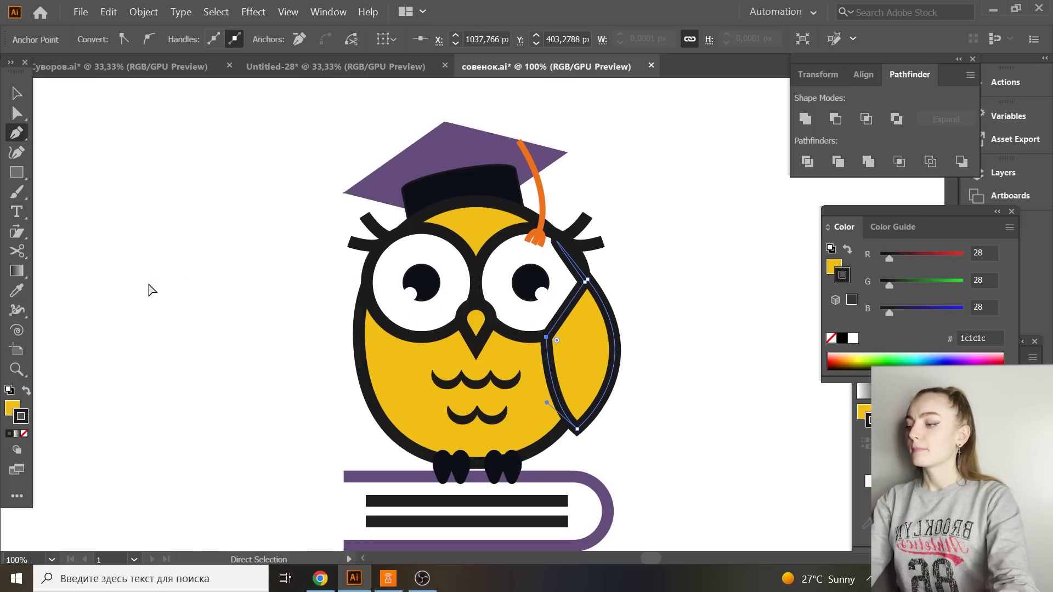
drag(587, 280, 585, 316)
key(v)
key(ctrl+plus)
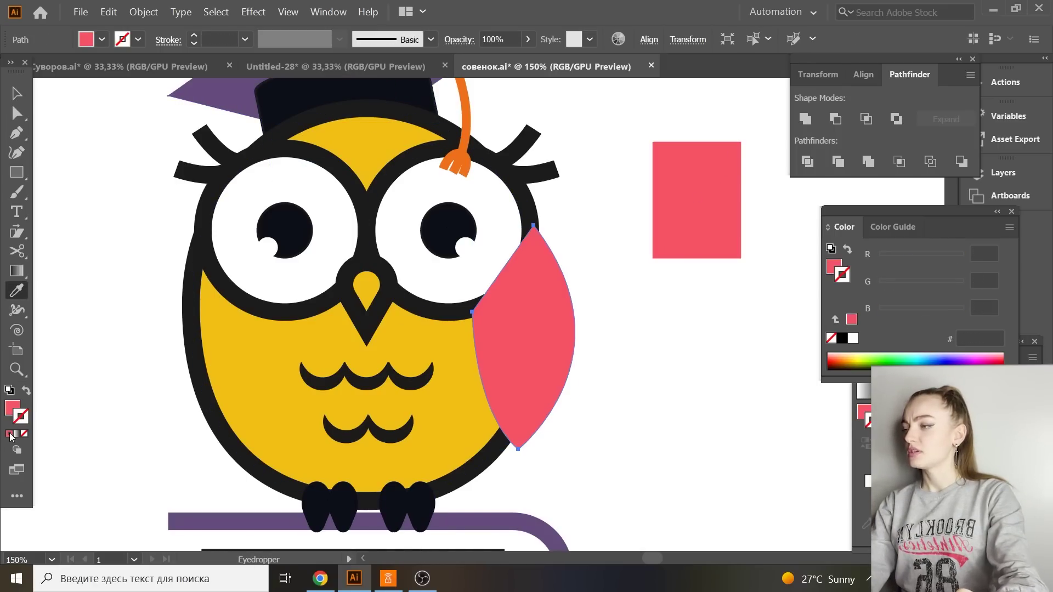
Give the right wing a 10 pt black stroke and the sample pink fill.
click(245, 39)
click(263, 274)
key(v)
scroll(393, 265, up, 1)
click(393, 265)
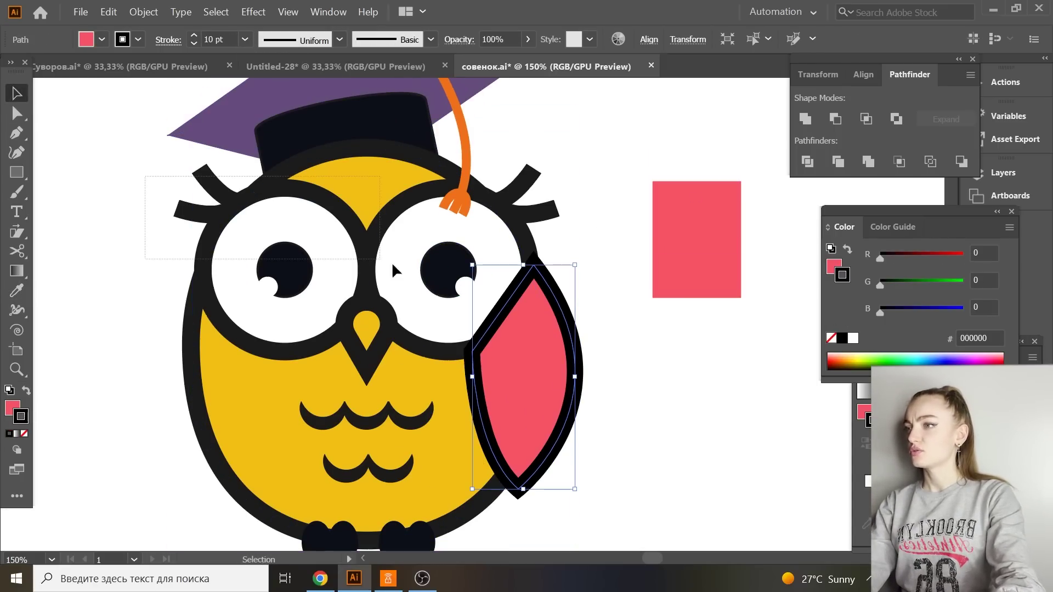
shift+click(394, 141)
Select only the pink wing and tilt it slightly outward.
right_click(579, 364)
click(228, 110)
right_click(388, 265)
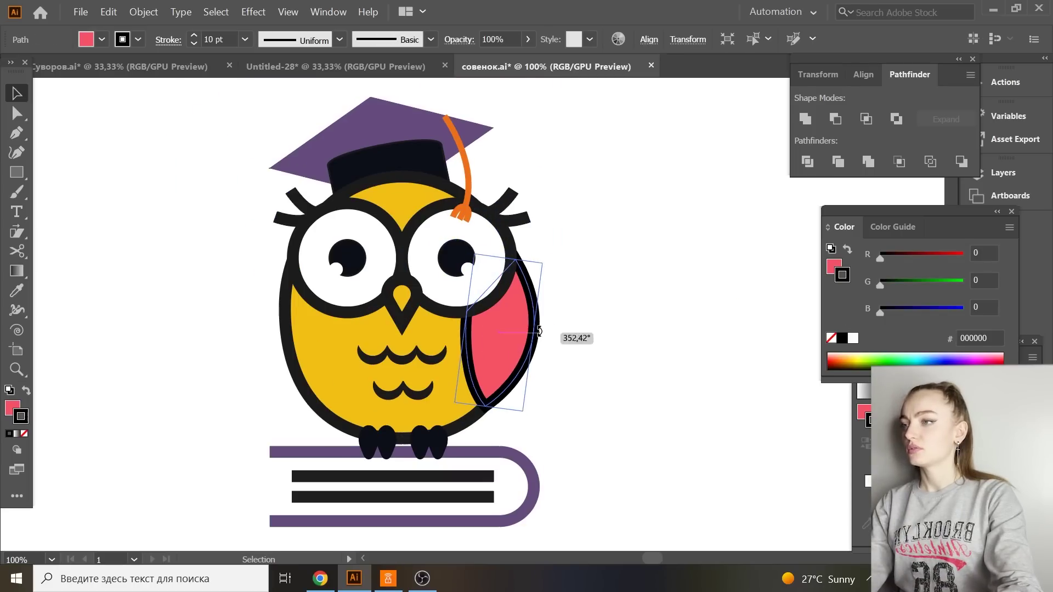
click(245, 39)
Divide a wing copy and lay its crescent piece over the wing as shading.
drag(499, 335, 619, 357)
right_click(603, 183)
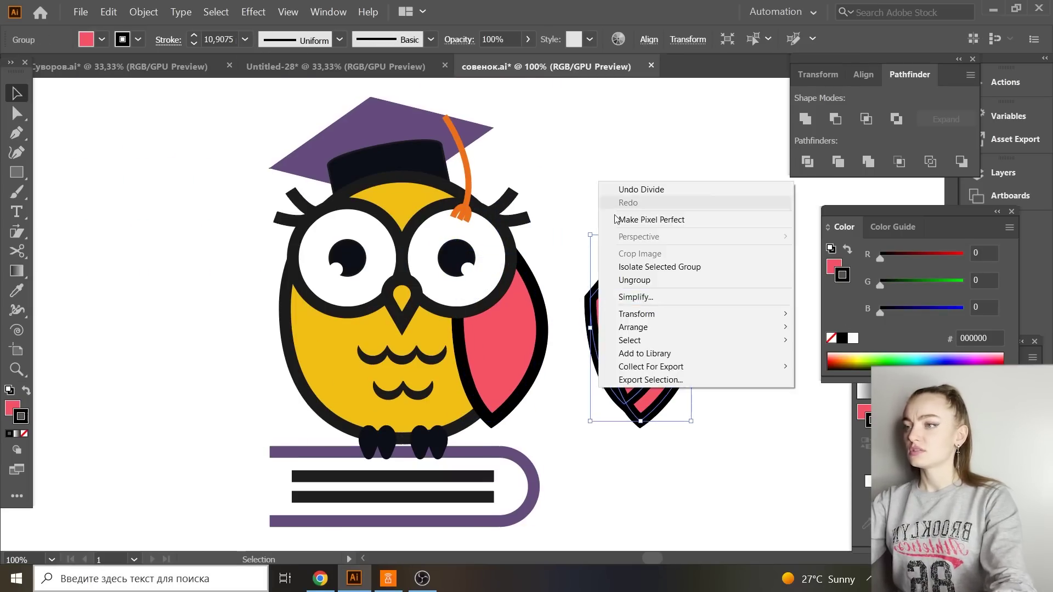
drag(526, 387, 527, 386)
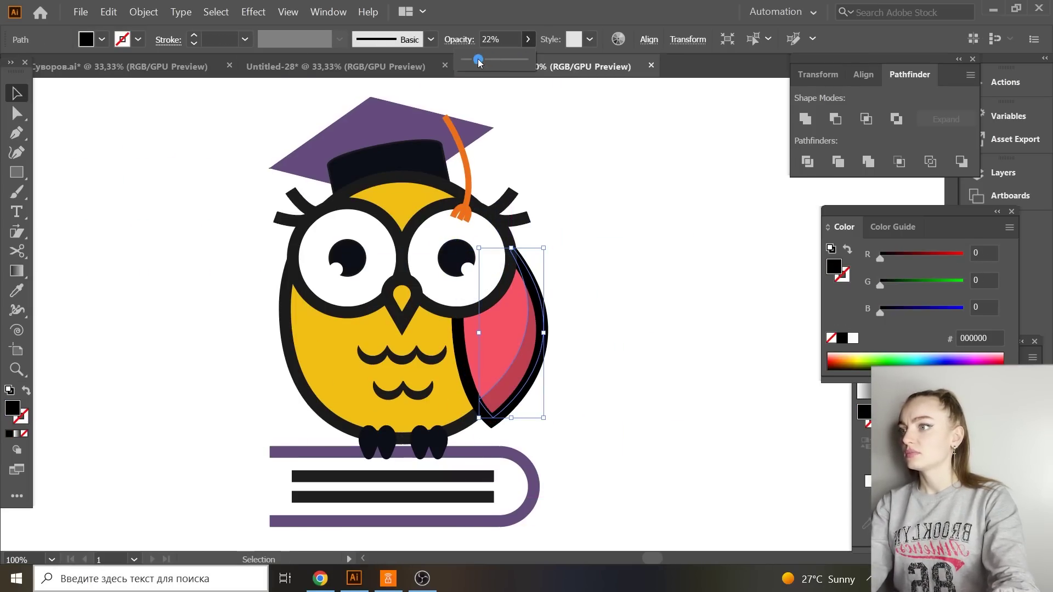
click(568, 246)
Add feather-notch points with the Pen tool and reshape the wing's shading shape.
key(p)
click(531, 376)
click(536, 347)
key(v)
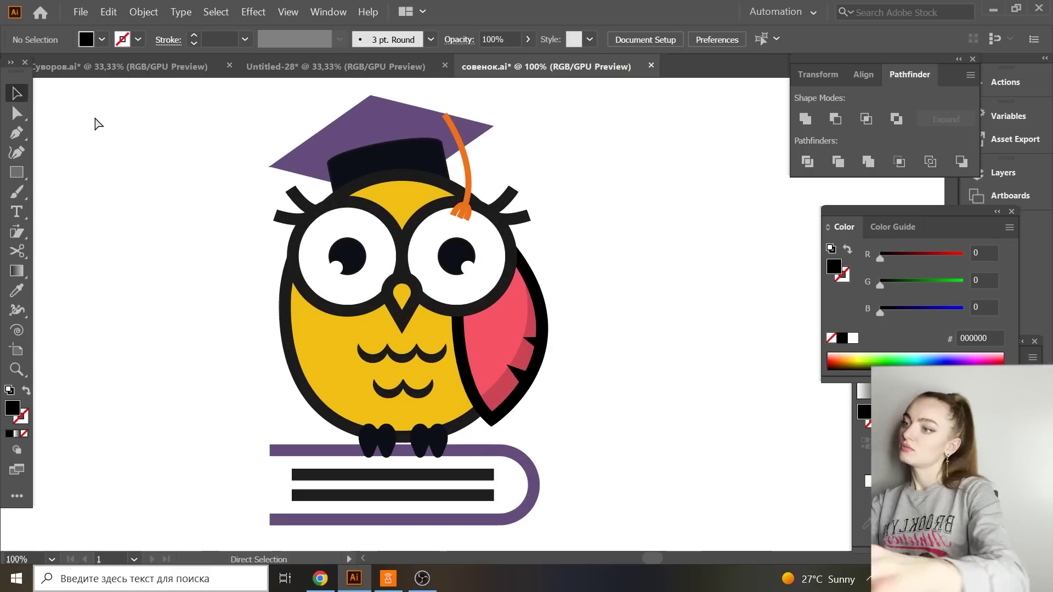
key(a)
drag(530, 364, 520, 358)
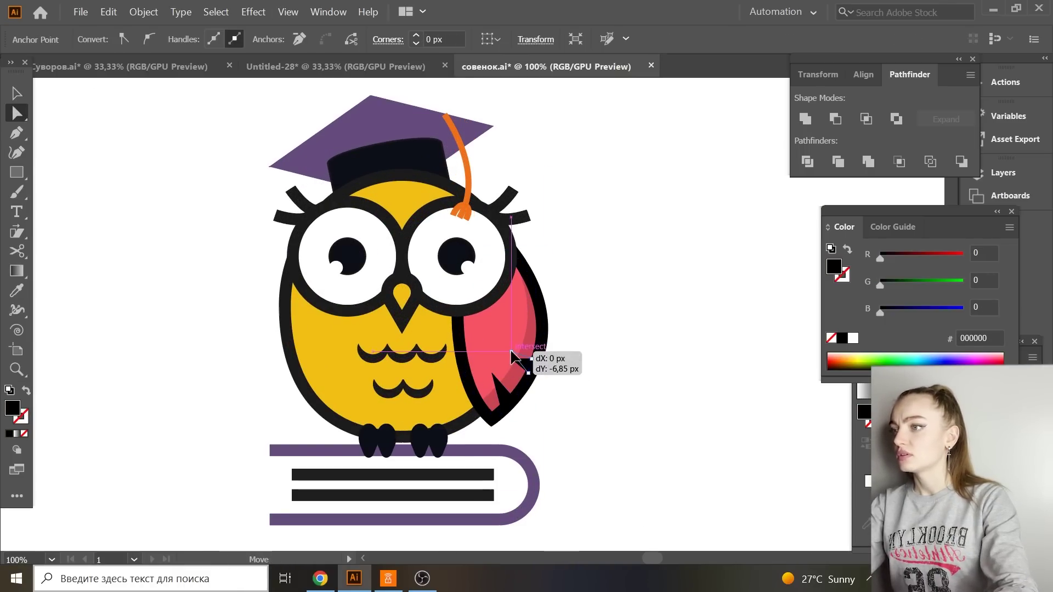
Reflect all wing parts across a vertical axis as a copy for the left wing.
key(v)
drag(588, 405, 487, 349)
key(o)
alt+click(402, 351)
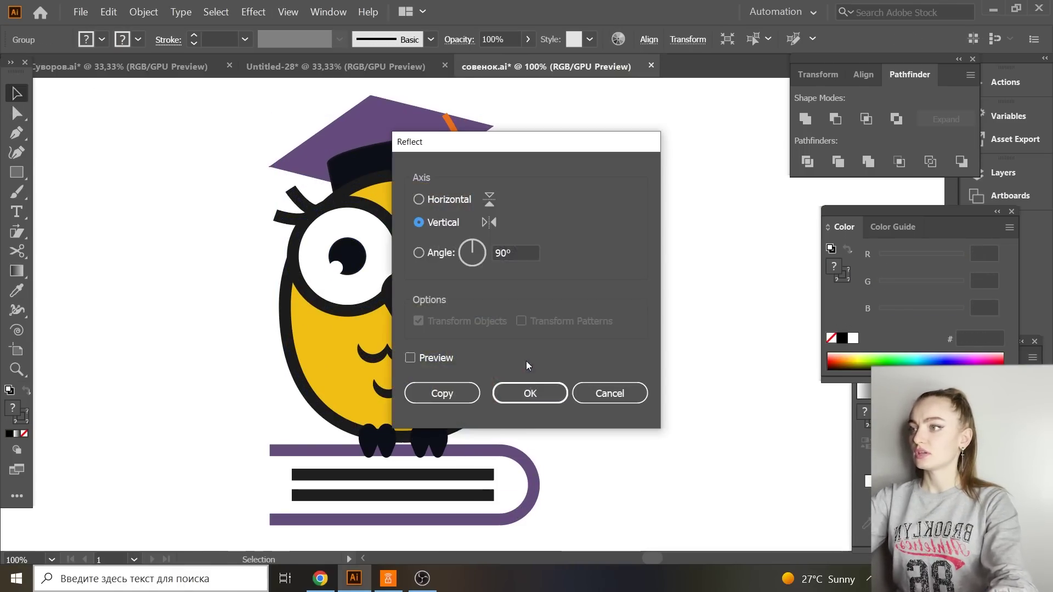
click(437, 393)
click(647, 357)
Save the logo and stretch the owl's yellow body a little taller.
key(ctrl+minus)
key(ctrl+minus)
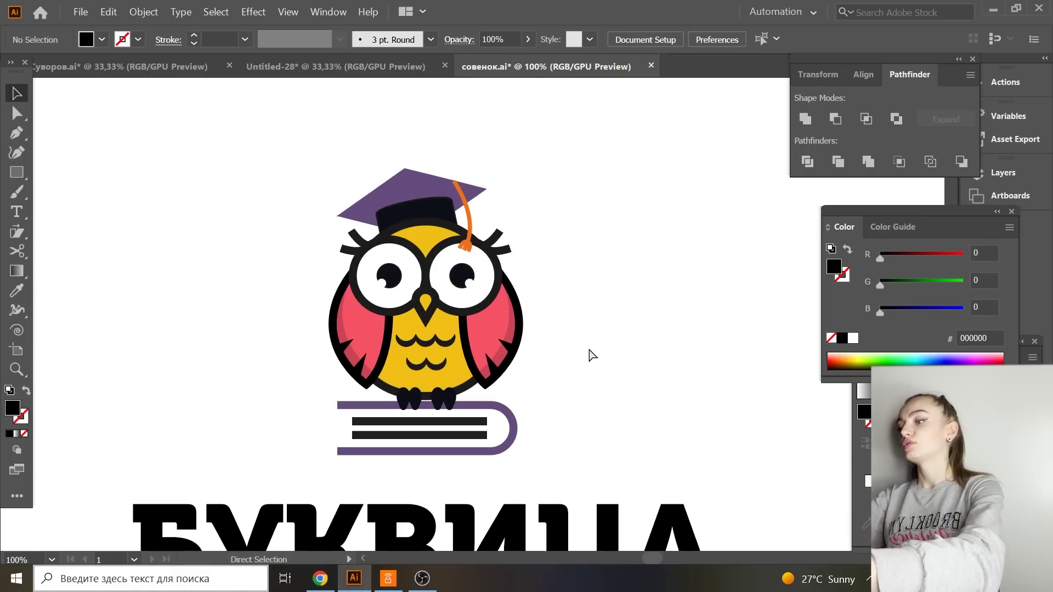
key(ctrl+s)
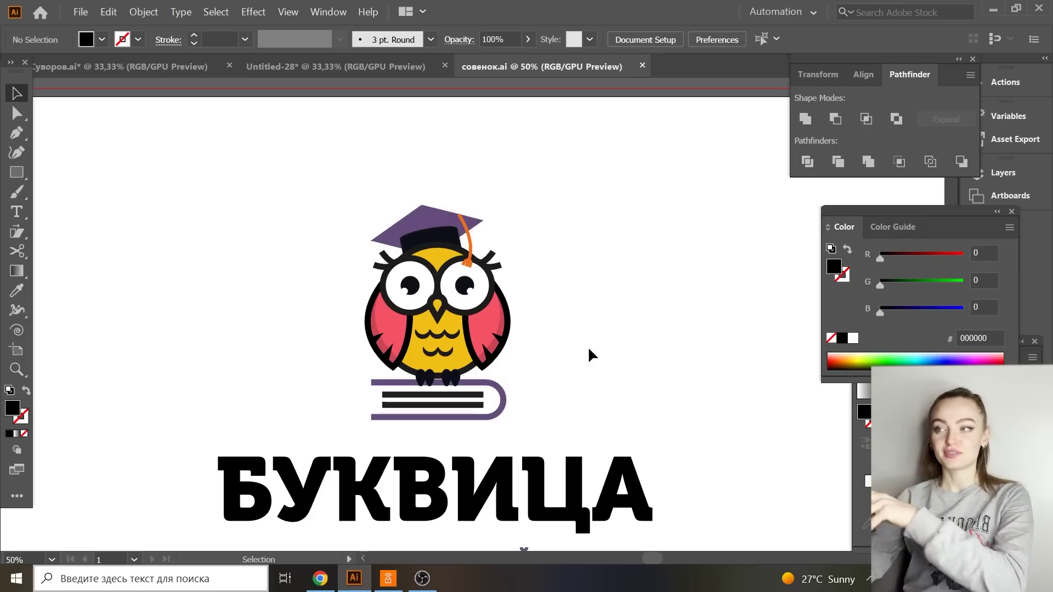
click(437, 253)
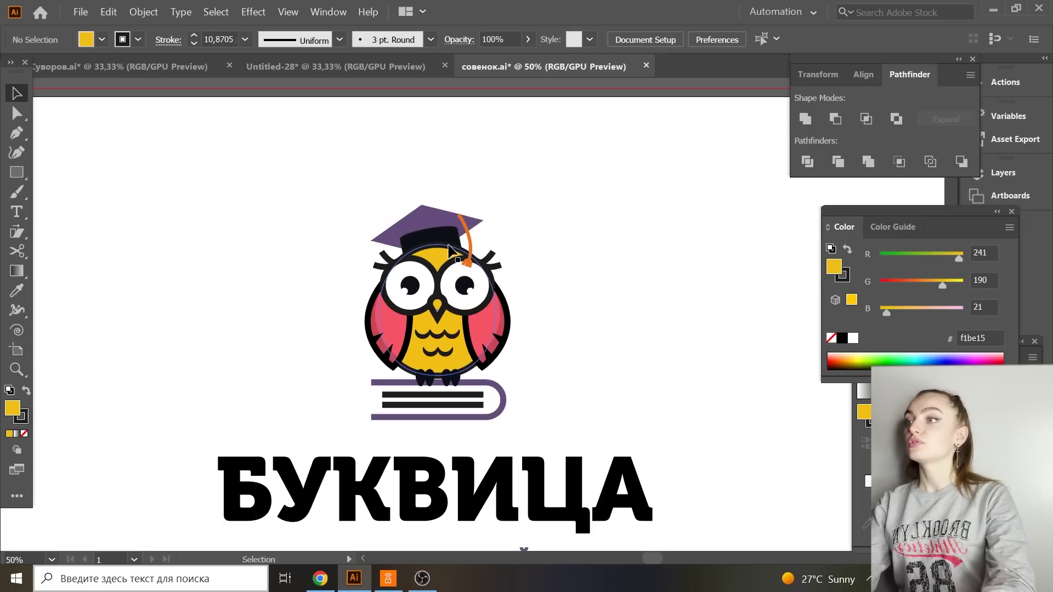
mouse_move(437, 249)
mouse_down()
mouse_move(439, 233)
mouse_move(466, 230)
mouse_move(461, 278)
mouse_up()
click(529, 226)
Shift the owl's body and wings together slightly upward.
click(441, 217)
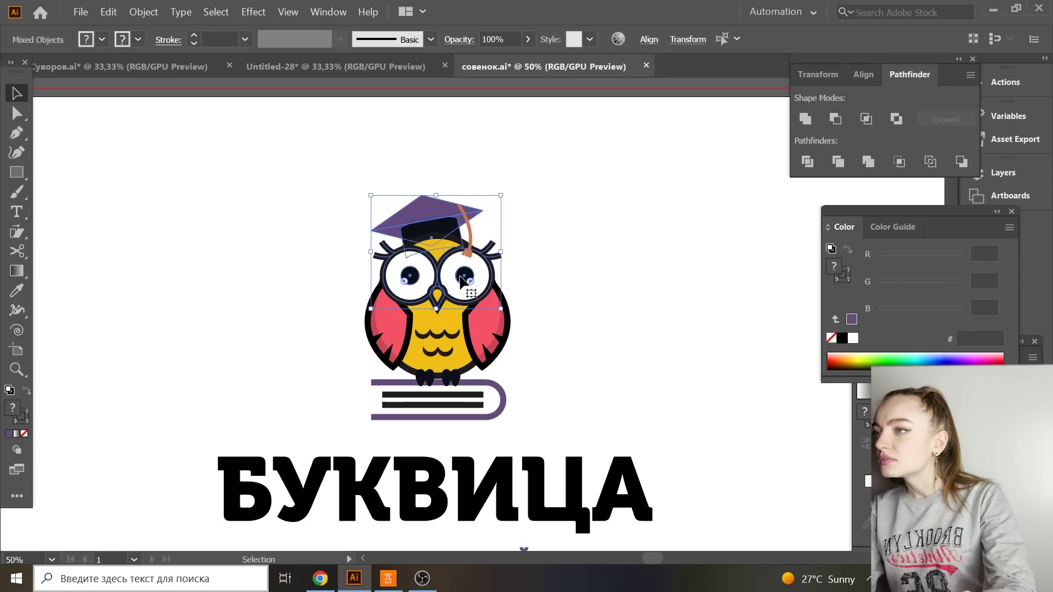
click(543, 250)
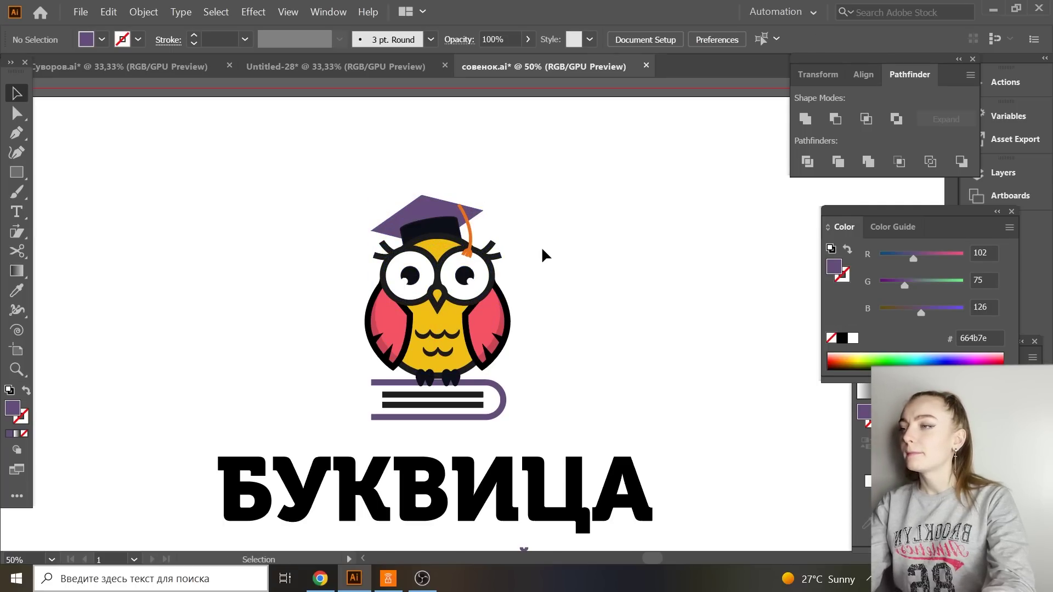
click(430, 329)
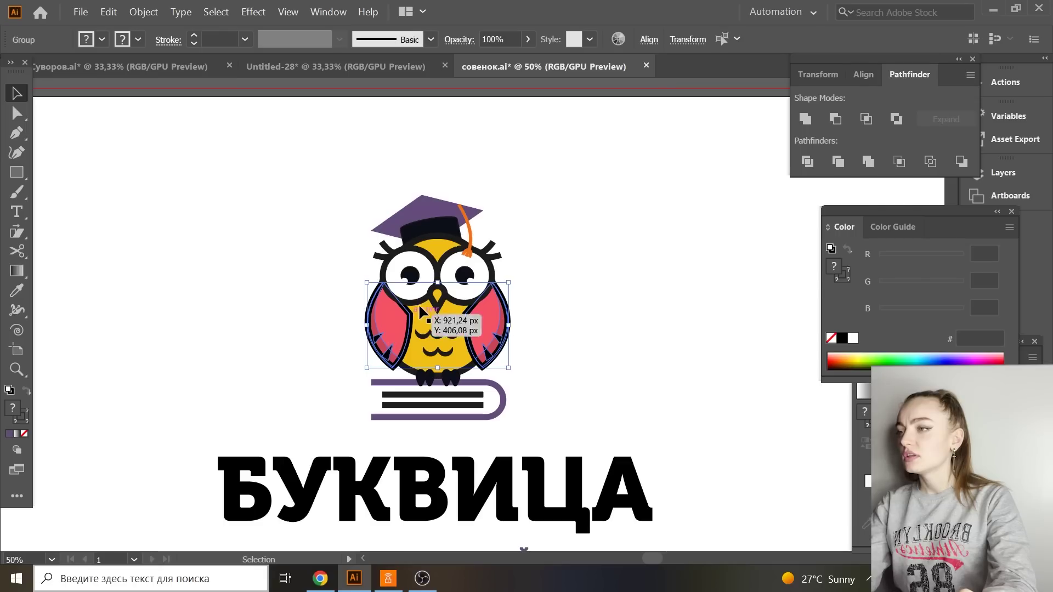
drag(419, 313, 485, 326)
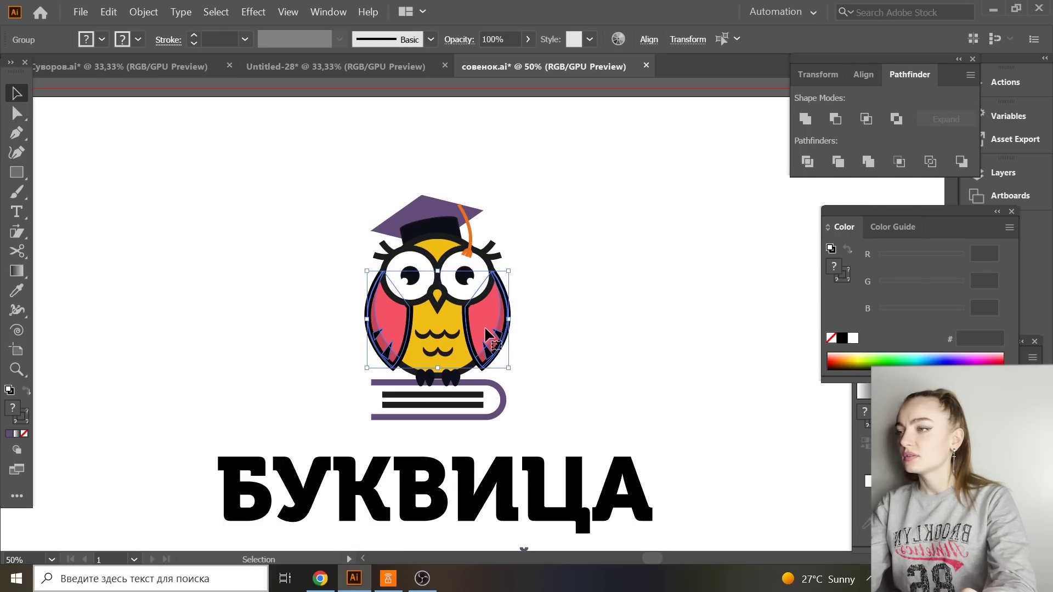
Return the owl's body and wings to about their original height.
click(531, 324)
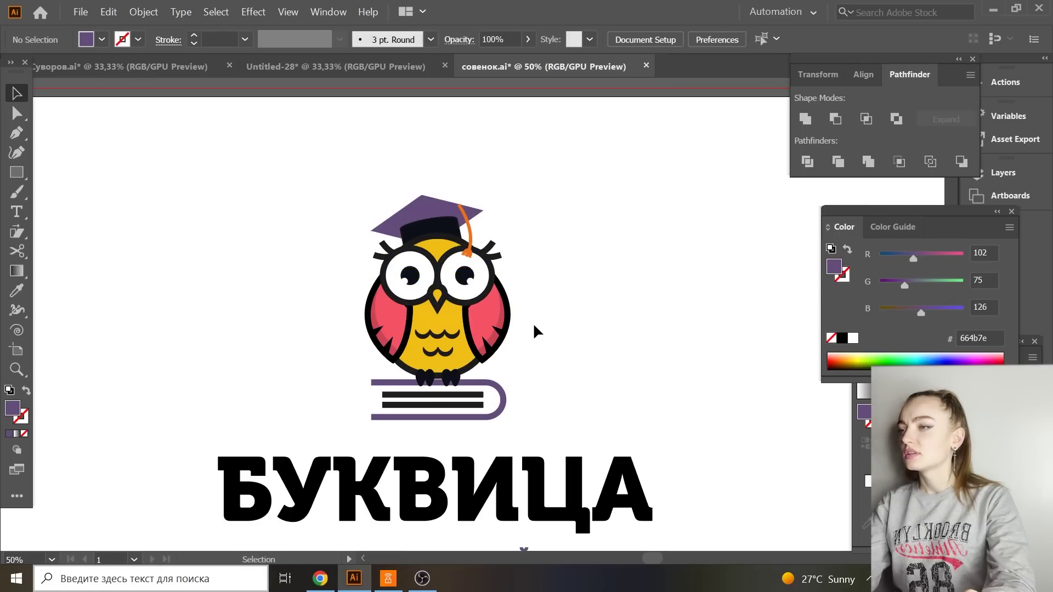
click(406, 323)
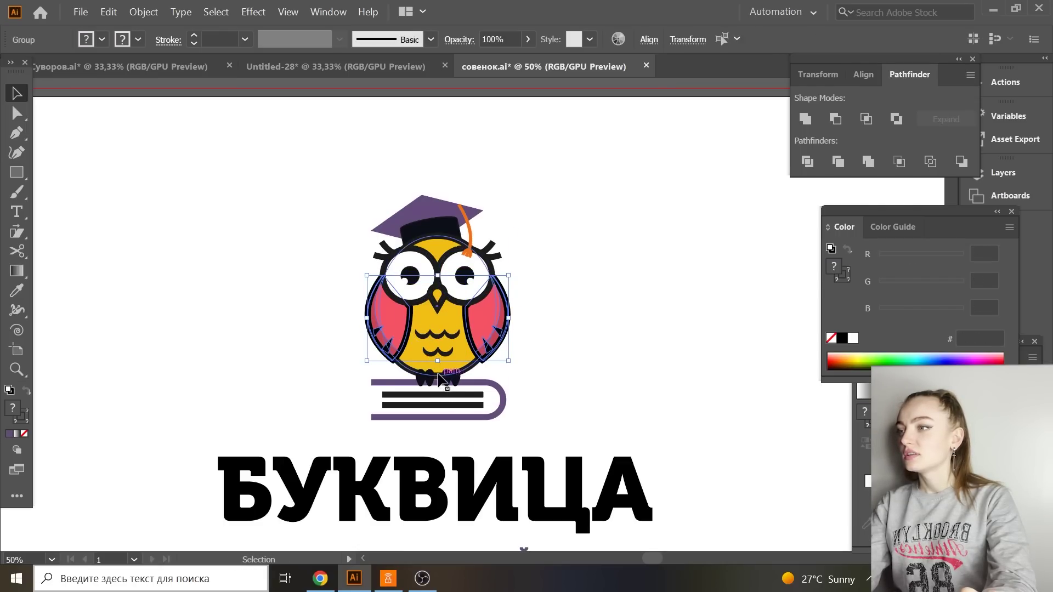
mouse_move(436, 360)
mouse_down()
mouse_move(436, 379)
mouse_move(437, 363)
mouse_up()
click(610, 344)
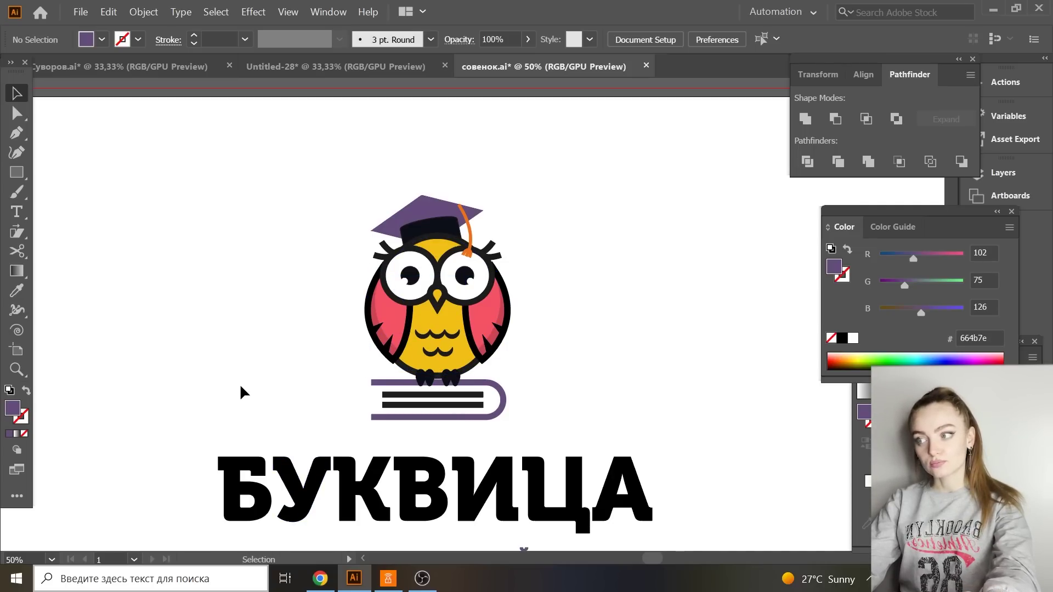
Move the left wing out of the way and nudge the pink right wing.
key(a)
drag(387, 329, 485, 307)
scroll(481, 332, up, 3)
scroll(459, 371, down, 2)
click(555, 468)
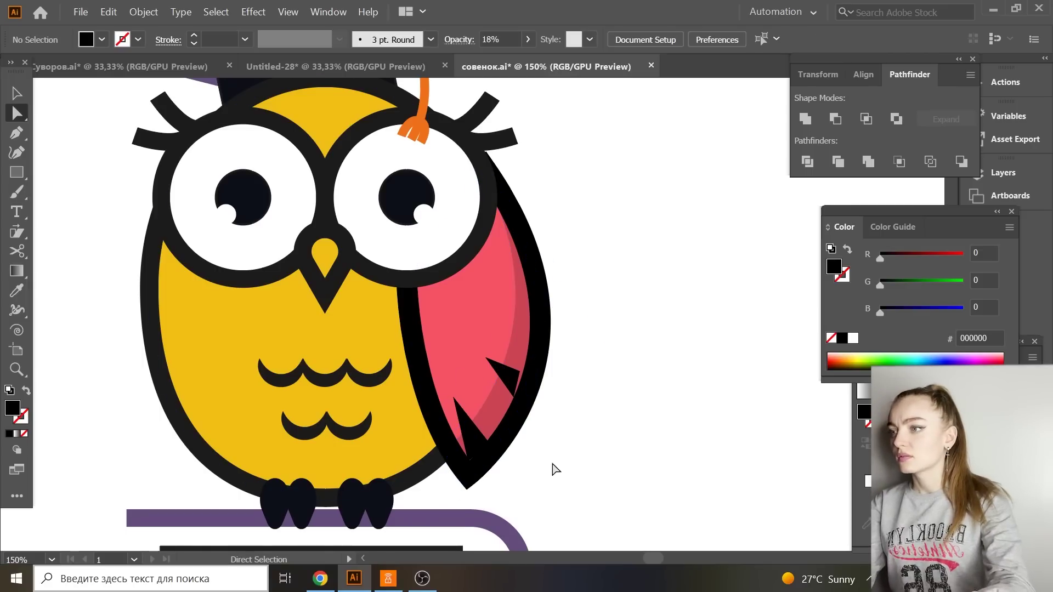
click(515, 404)
scroll(563, 357, down, 2)
key(v)
drag(476, 359, 476, 360)
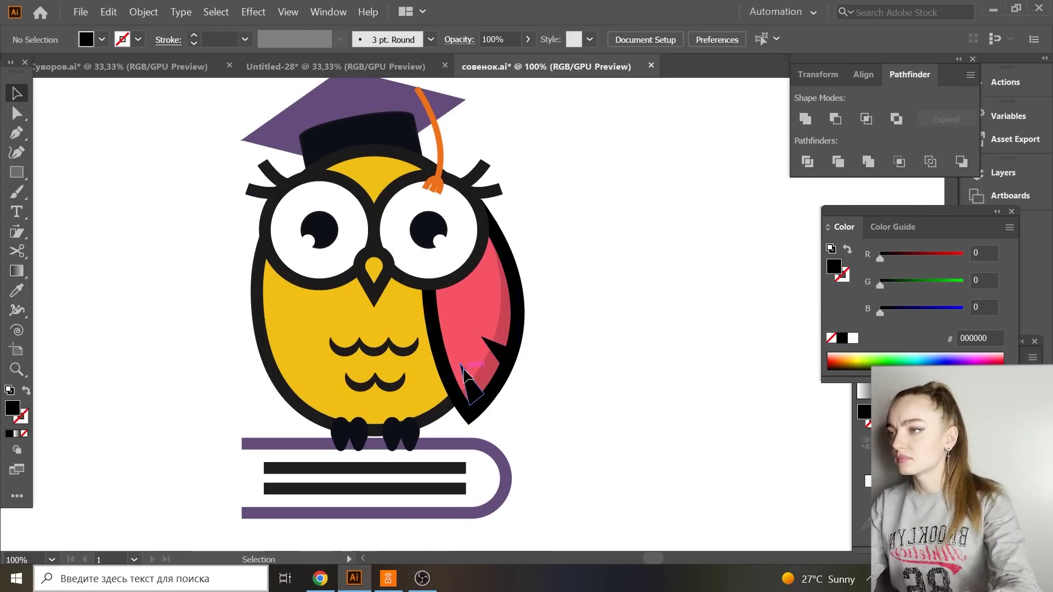
Select the notched pink wing and its black outline parts with Direct Selection.
click(472, 324)
click(445, 352)
key(a)
scroll(470, 376, up, 2)
click(470, 376)
click(458, 329)
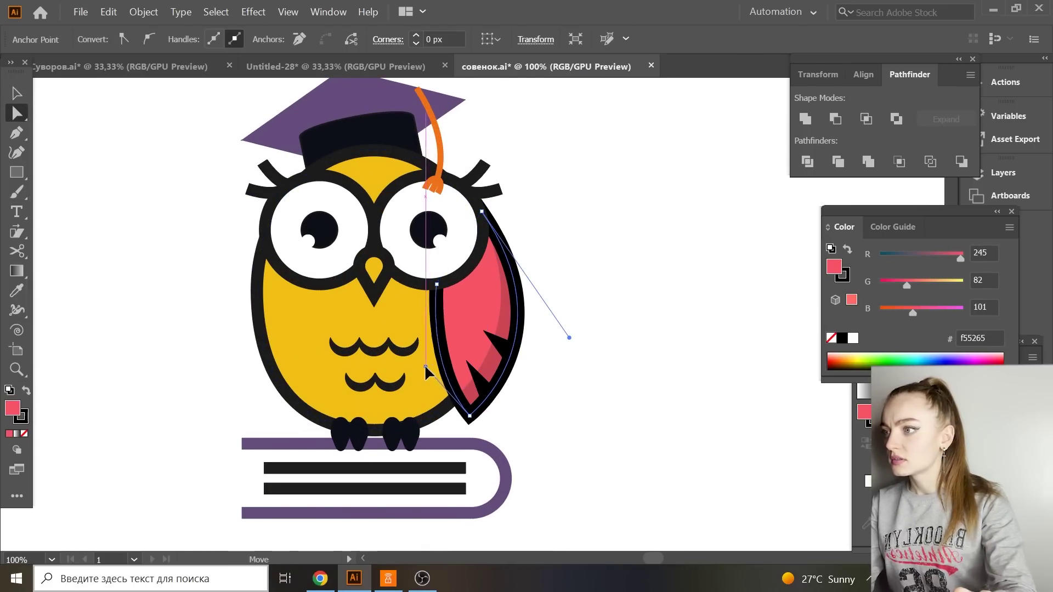
key(v)
scroll(473, 316, down, 1)
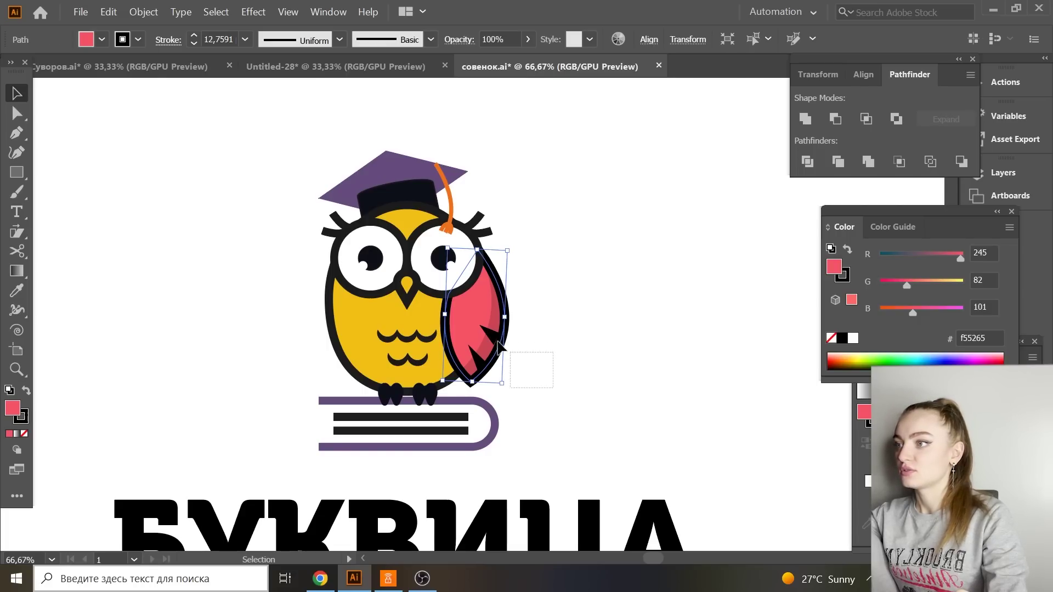
Copy the grouped notched wing across to the owl's left side.
click(475, 325)
drag(475, 325, 353, 325)
scroll(548, 299, down, 1)
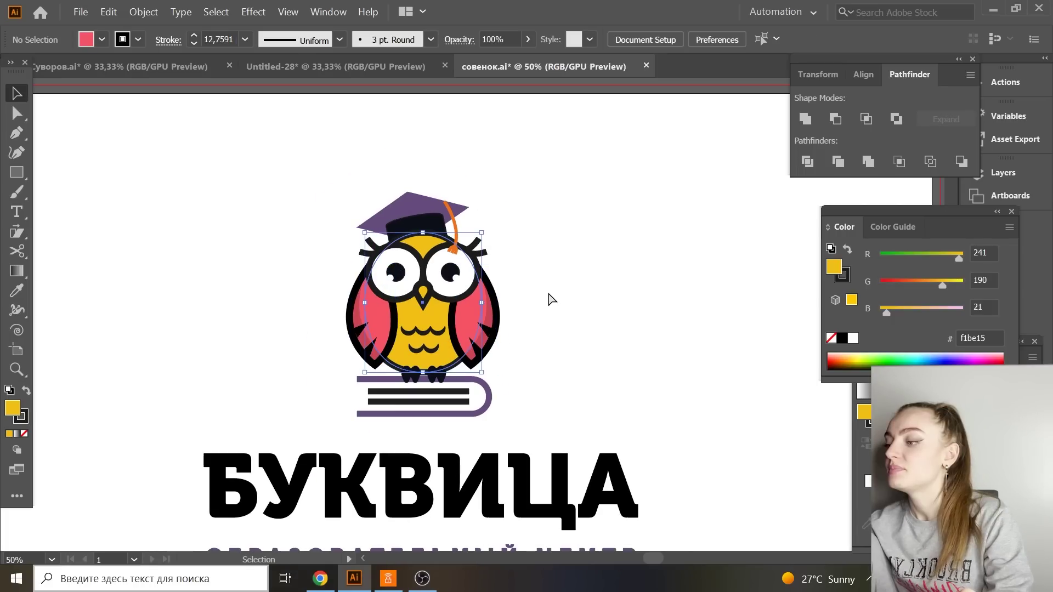
click(476, 297)
Duplicate and offset the body ellipse, then Minus Front them into a crescent.
drag(431, 309, 690, 309)
click(586, 179)
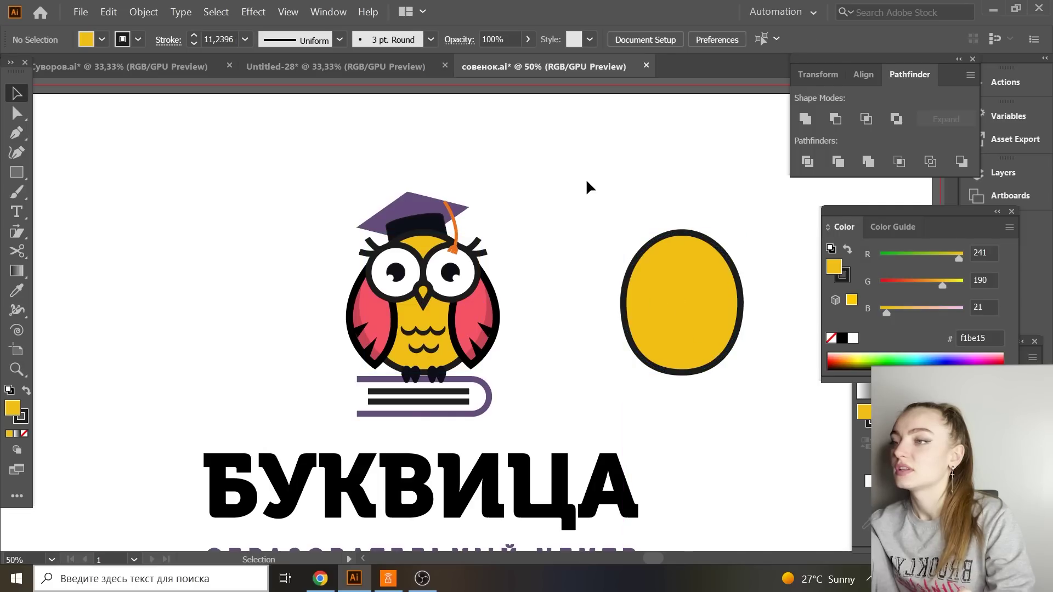
click(670, 318)
drag(687, 350, 679, 338)
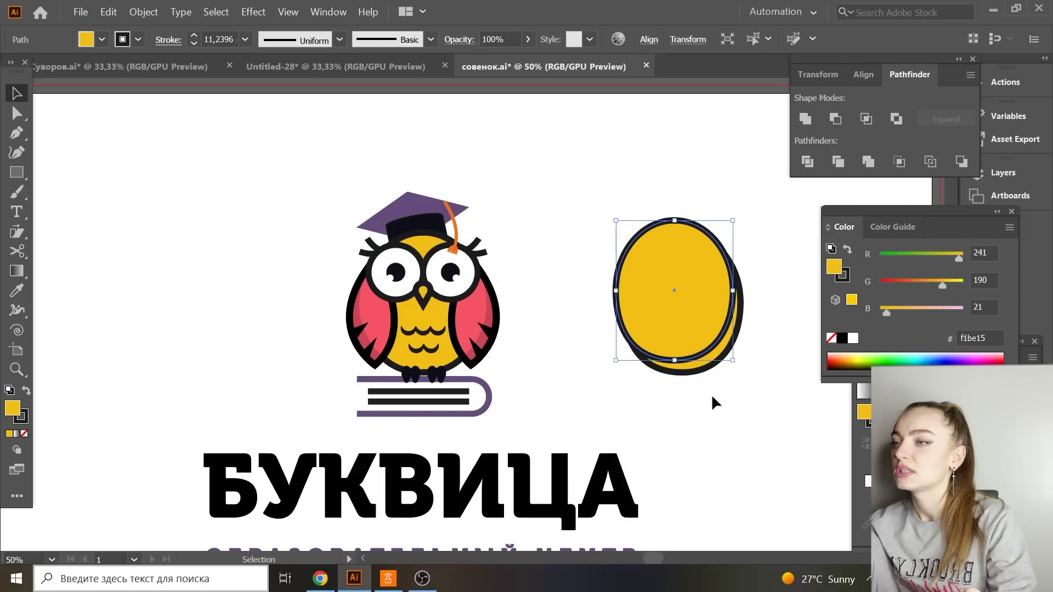
shift+click(695, 342)
key(ctrl+g)
right_click(683, 223)
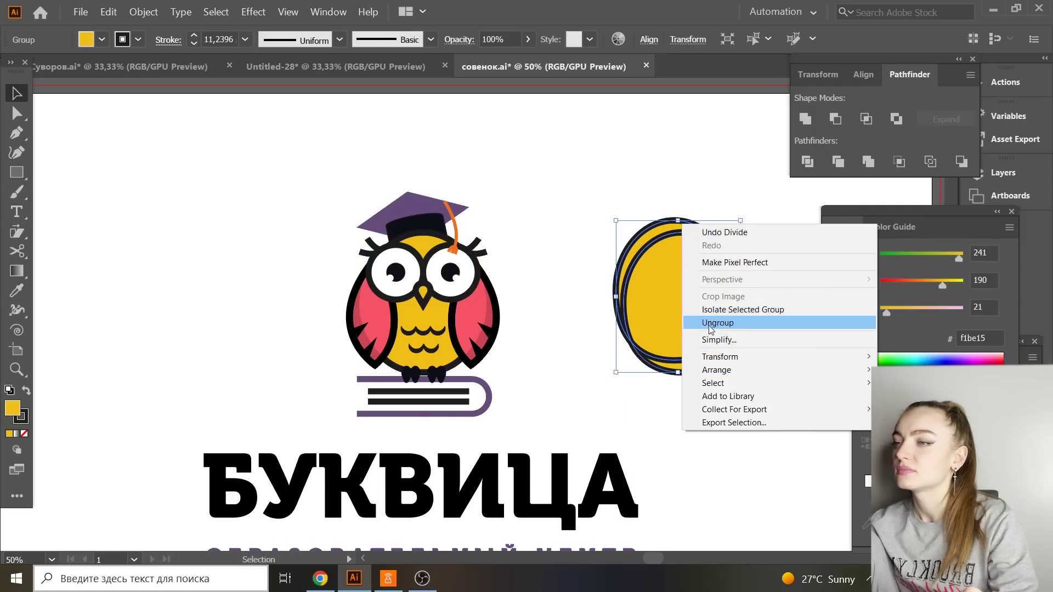
click(713, 323)
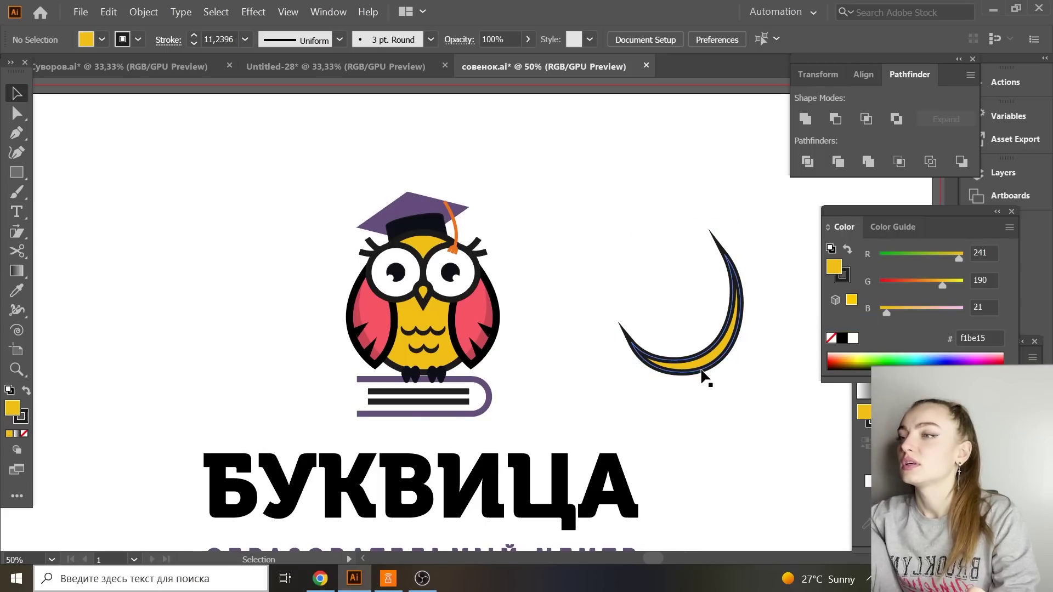
key(ctrl+4)
Eyedropper the wing shadow's look onto the crescent and move it onto the owl's right side.
click(17, 292)
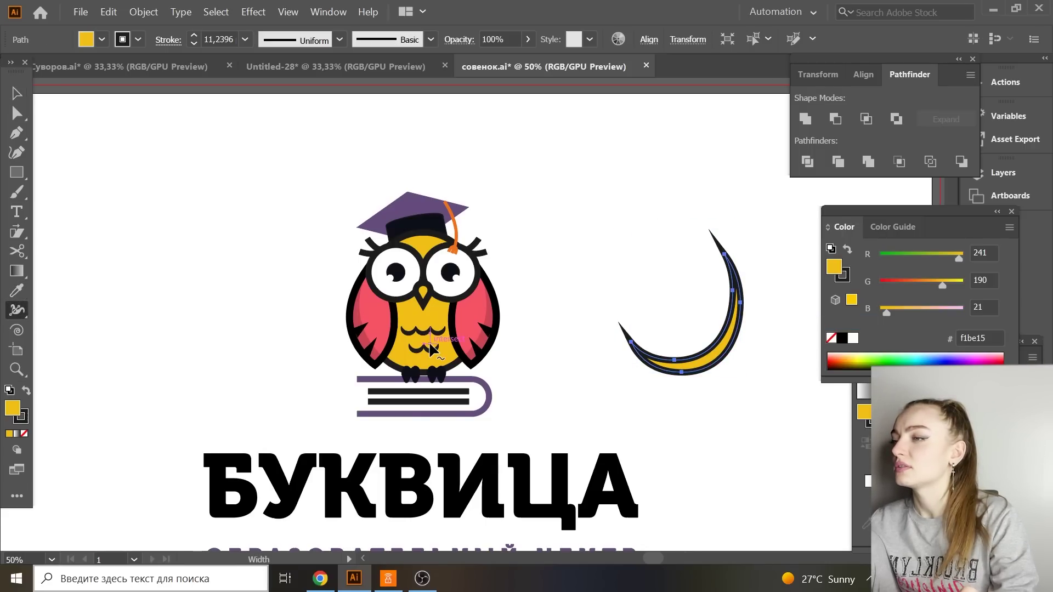
click(16, 291)
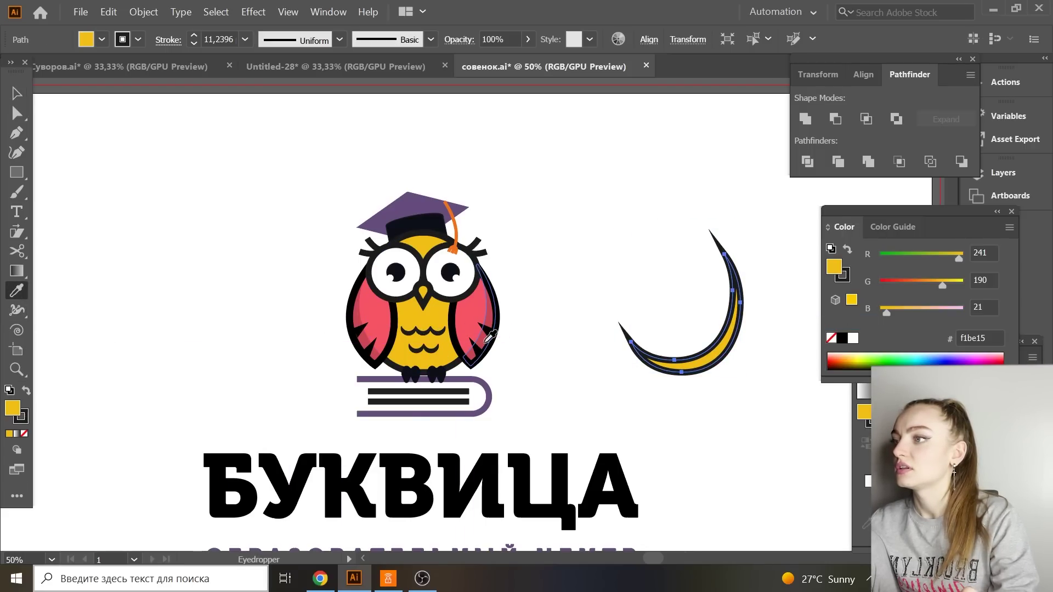
click(486, 340)
click(16, 94)
click(705, 351)
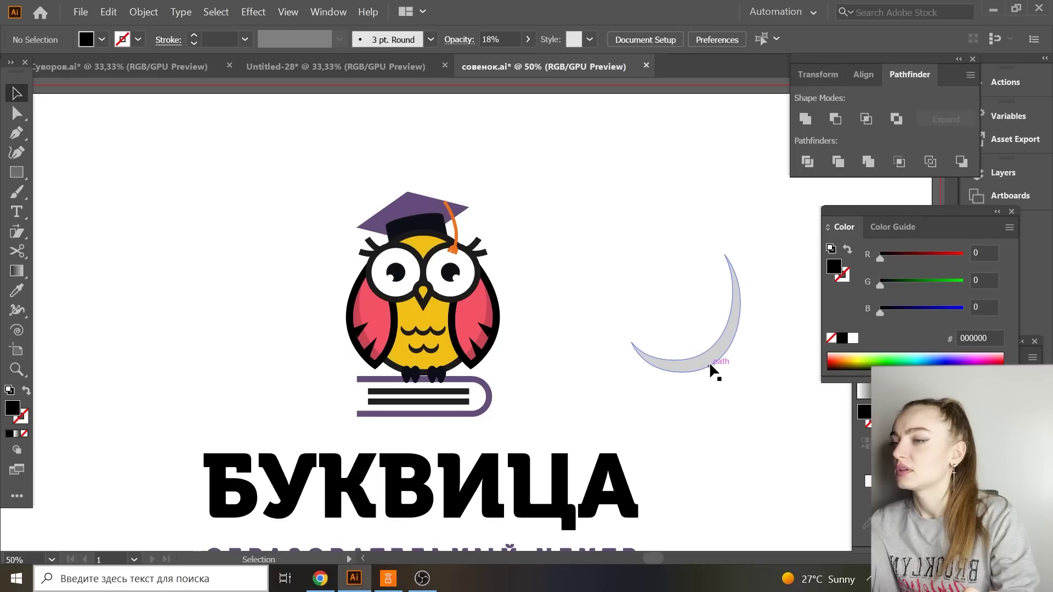
drag(709, 361, 459, 387)
Send the crescent shadow and then the graduation cap to the back.
right_click(431, 323)
mouse_move(495, 506)
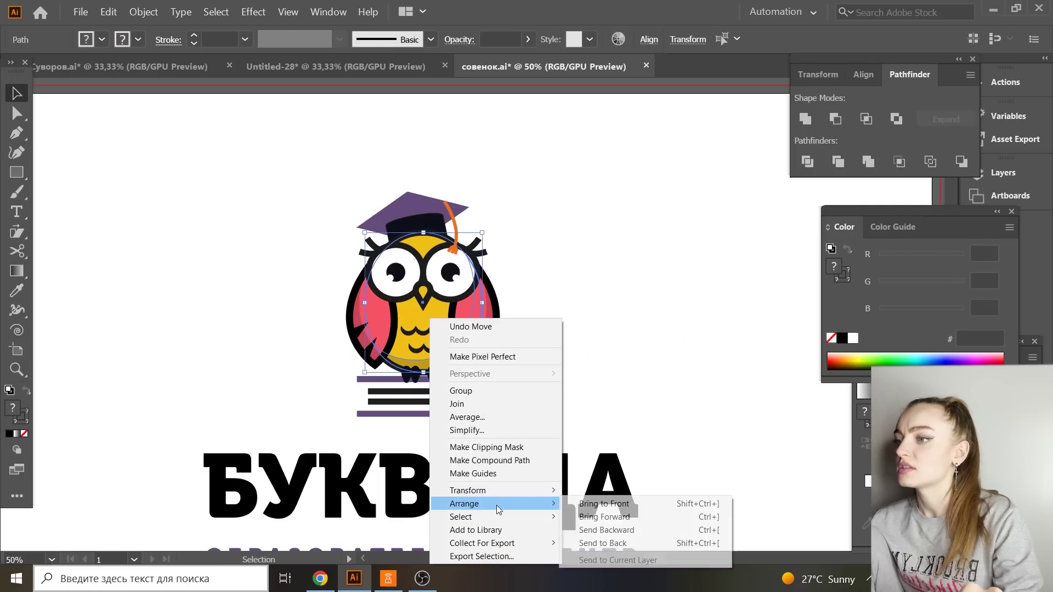
click(604, 477)
click(614, 409)
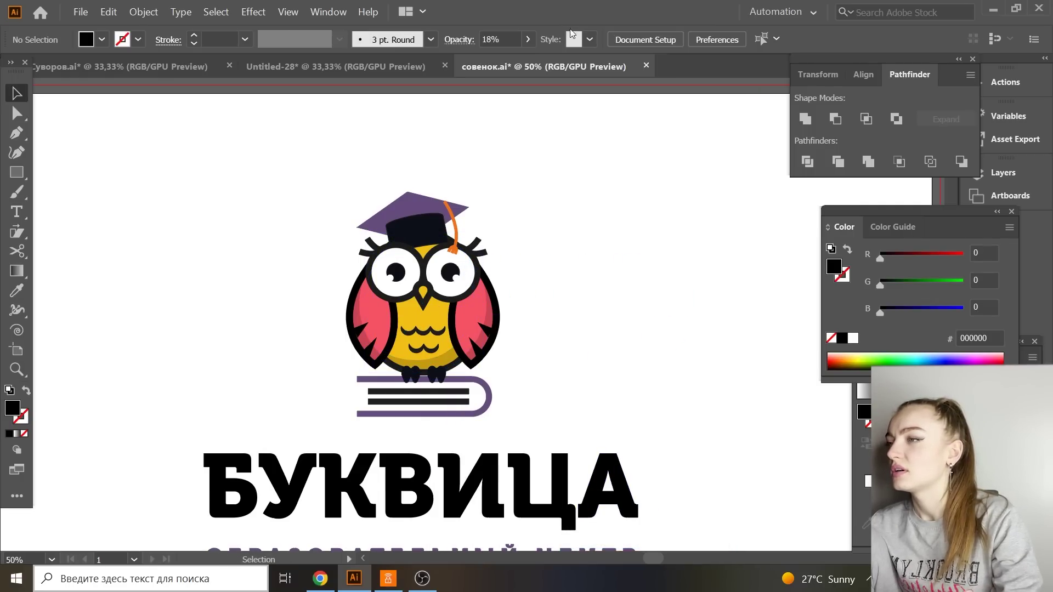
right_click(431, 220)
mouse_move(522, 405)
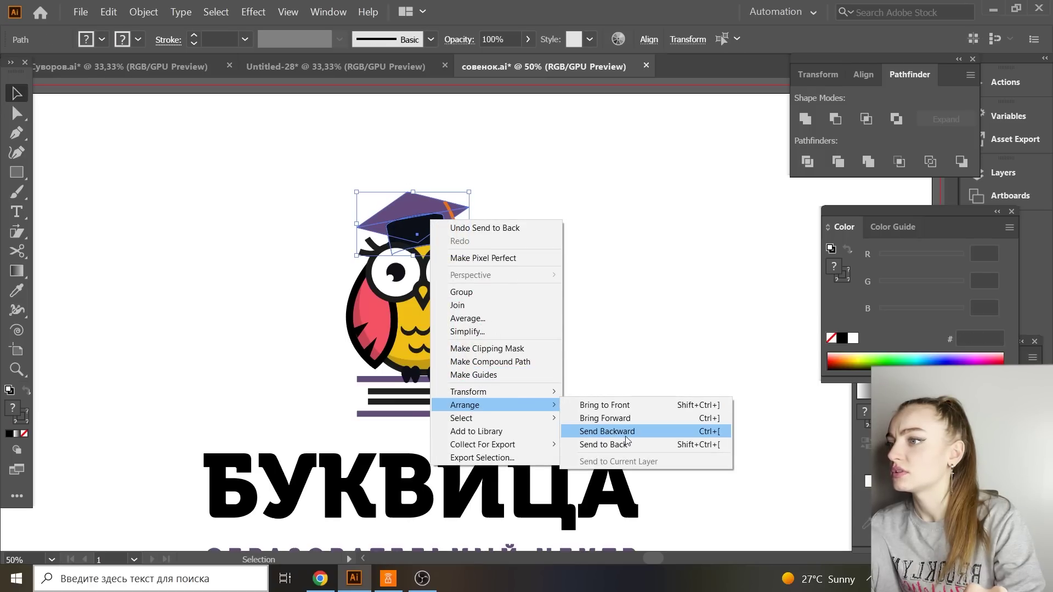
click(631, 442)
click(641, 231)
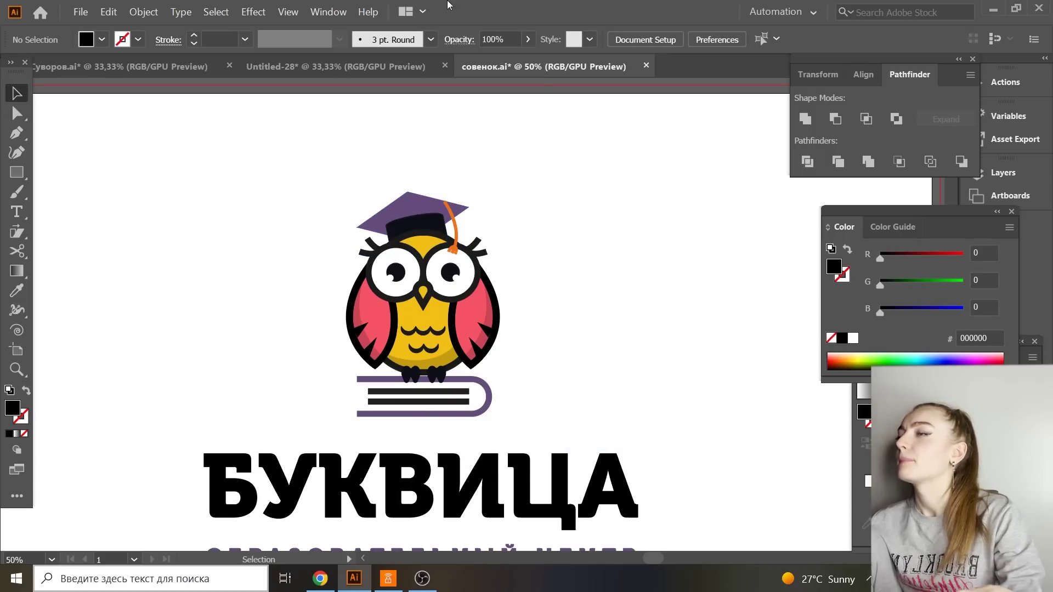
Duplicate the body circle and reshape it into a stroke-less pear-shaped belly.
ctrl+click(443, 317)
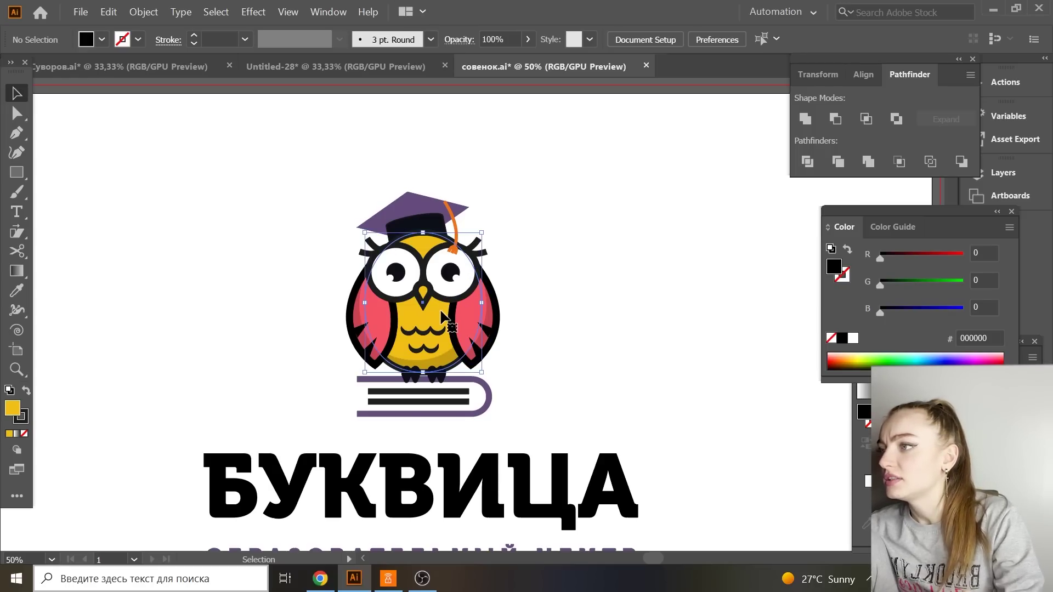
drag(430, 321, 680, 321)
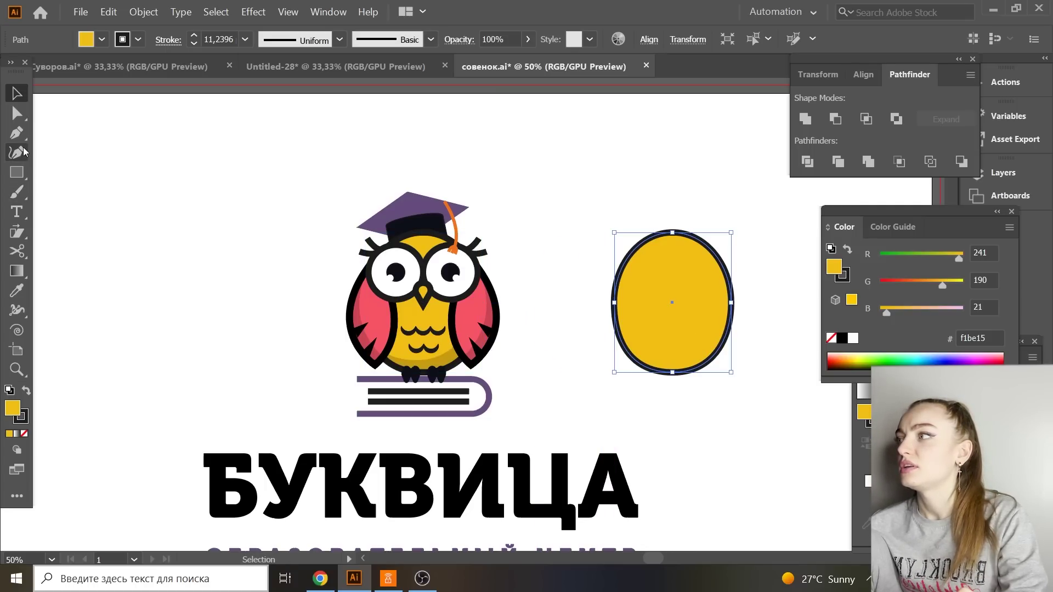
key(l)
mouse_move(648, 236)
mouse_down()
mouse_move(705, 351)
mouse_move(425, 323)
mouse_up()
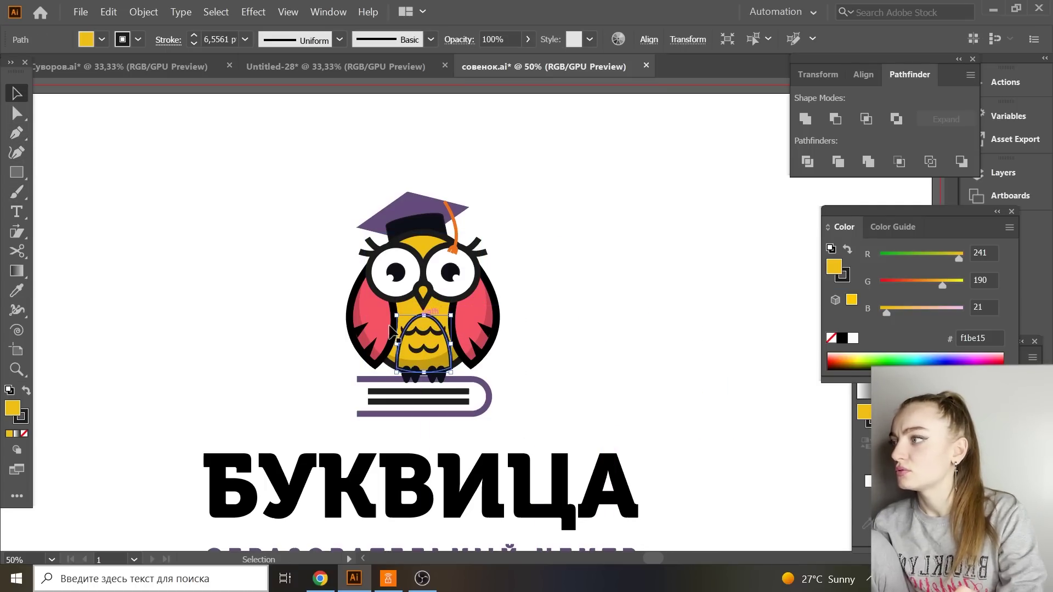
key(i)
click(423, 343)
Reselect the belly and fill it with a sampled lighter yellow.
key(v)
click(382, 180)
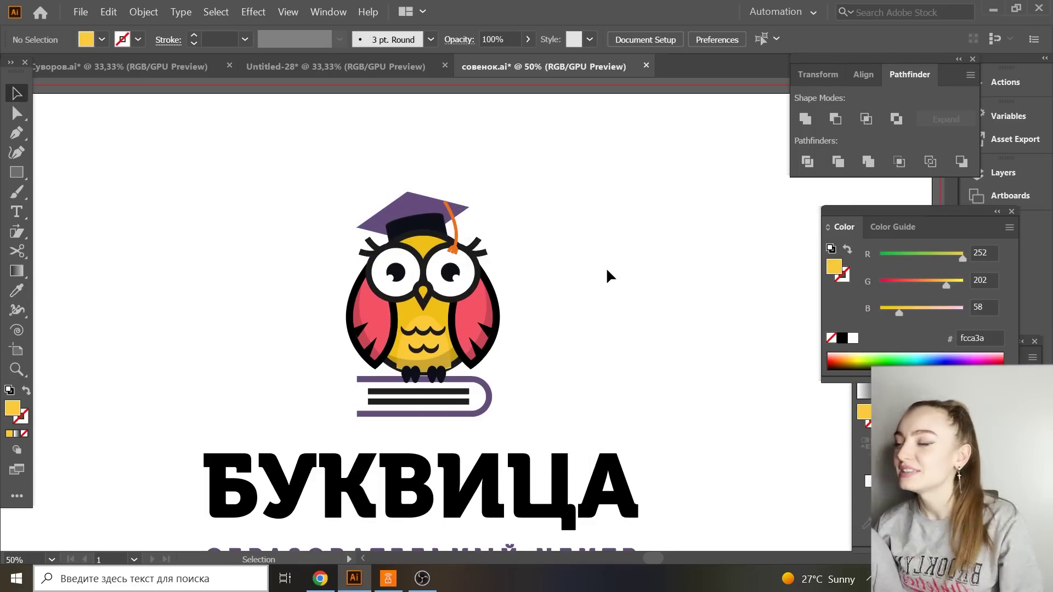
key(ctrl+z)
key(ctrl+z)
key(ctrl+shift+z)
key(ctrl+shift+z)
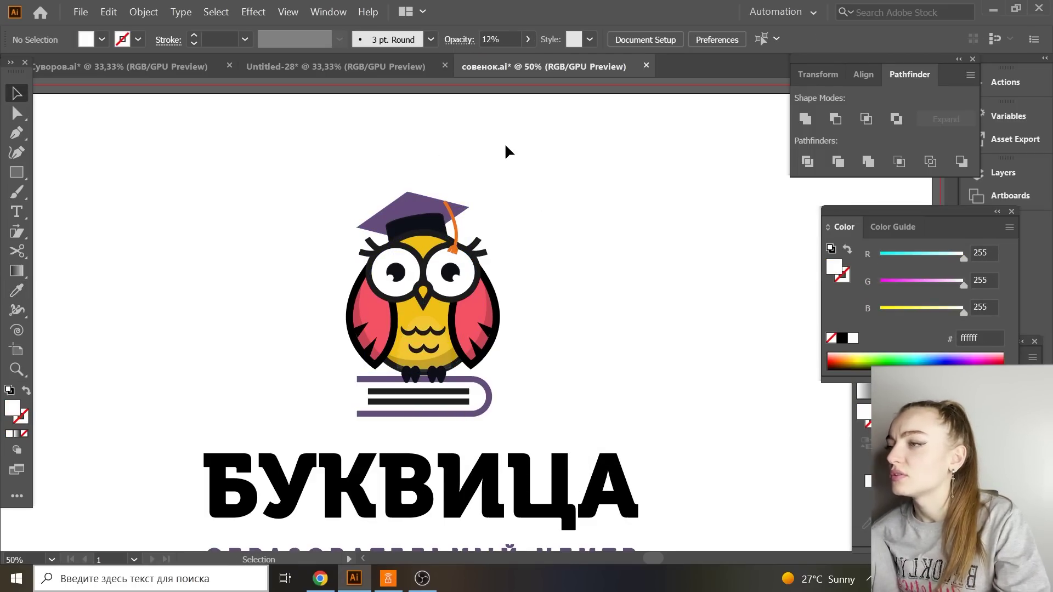
click(429, 322)
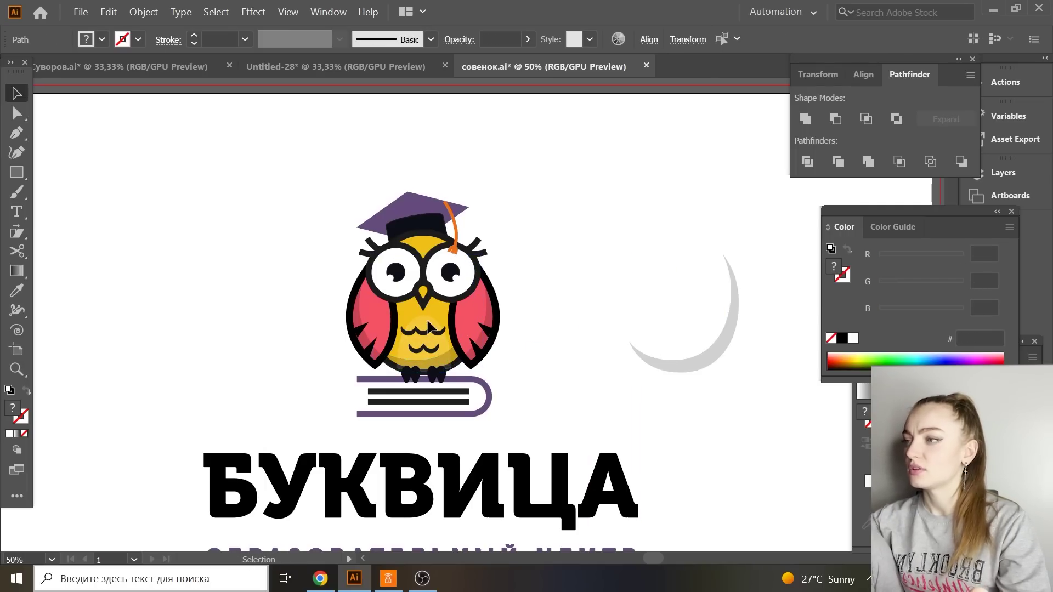
key(i)
click(409, 307)
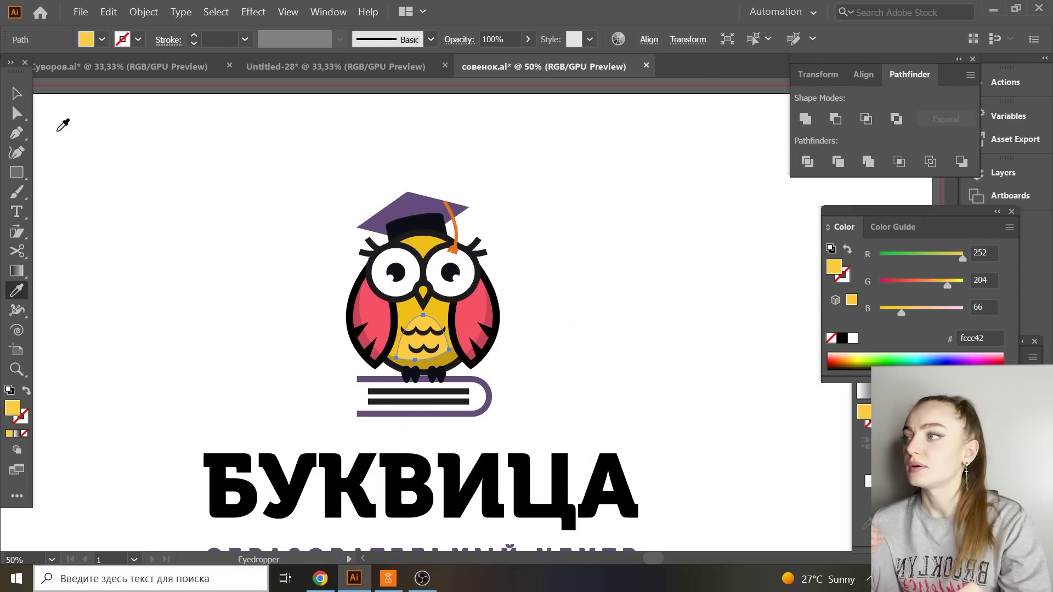
Send the belly patch to the back of the artwork.
key(v)
right_click(441, 307)
mouse_move(487, 489)
click(600, 443)
key(ctrl+minus)
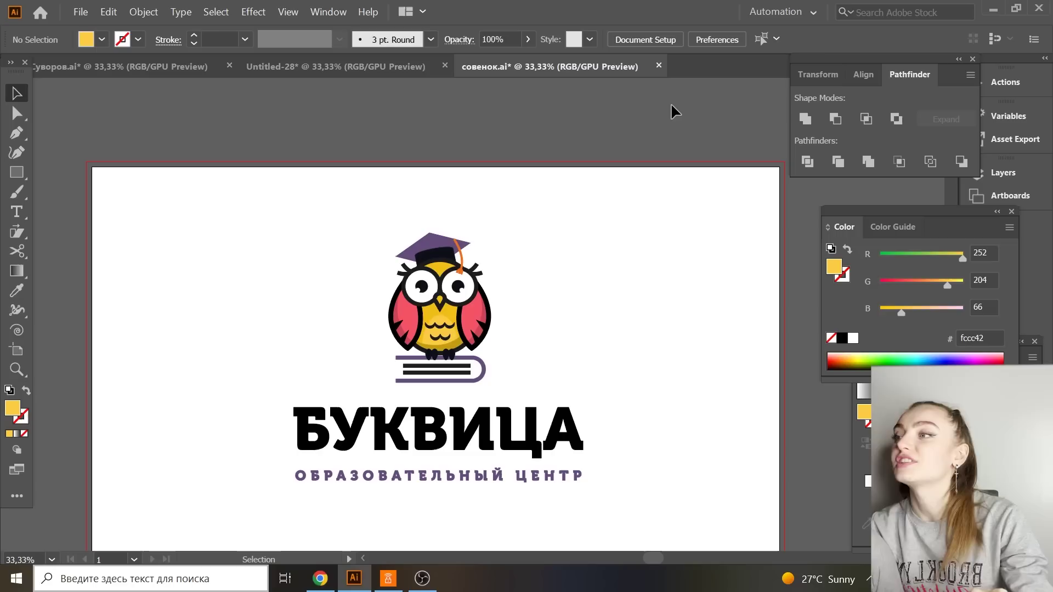
Shrink the owl's body group slightly from its bottom handle, then check the wing and body.
key(ctrl+plus)
key(ctrl+plus)
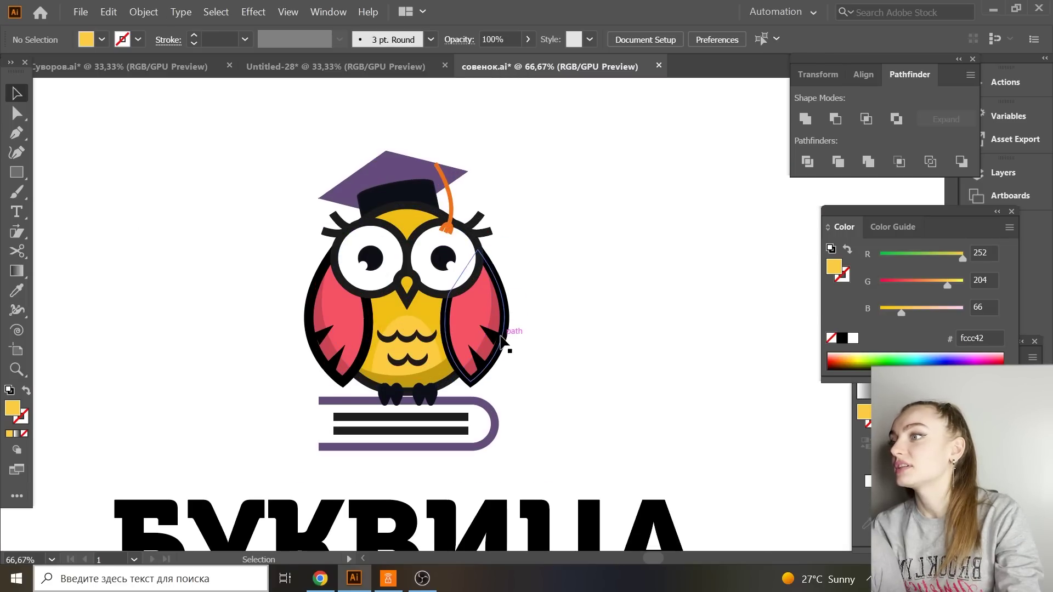
click(496, 329)
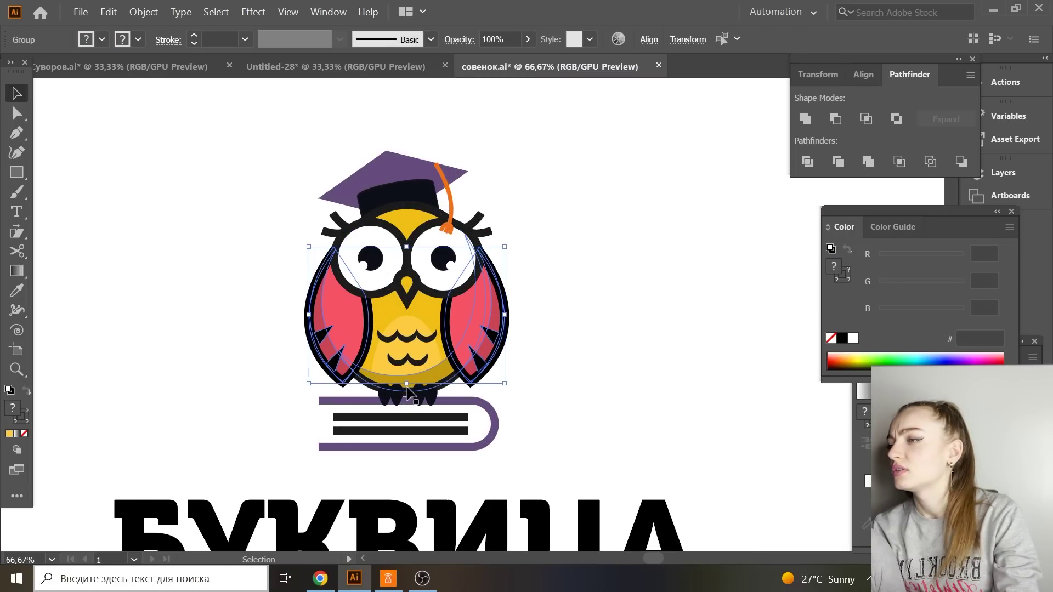
drag(406, 383, 410, 379)
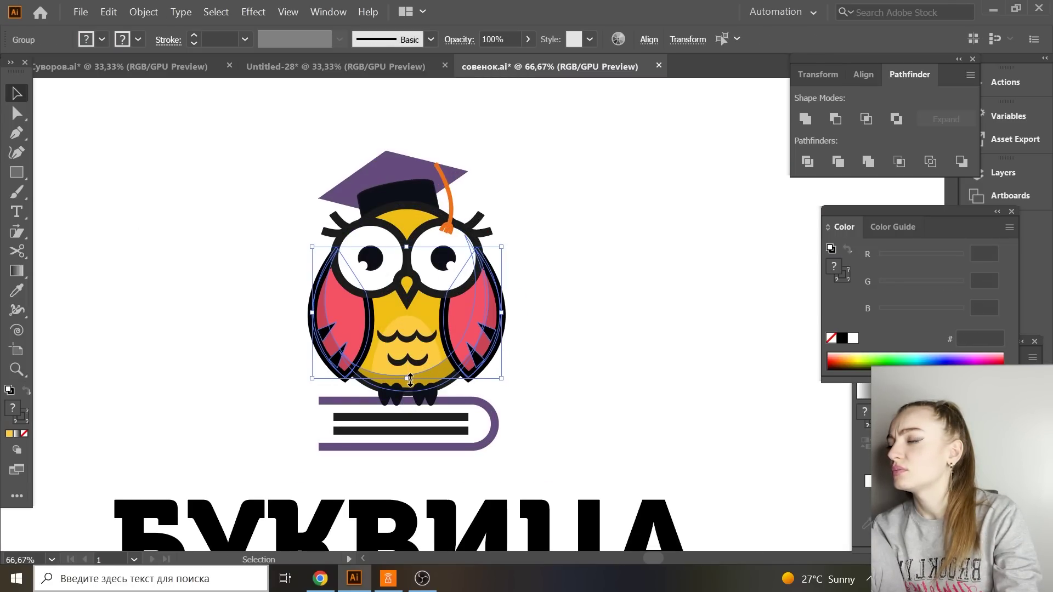
click(609, 368)
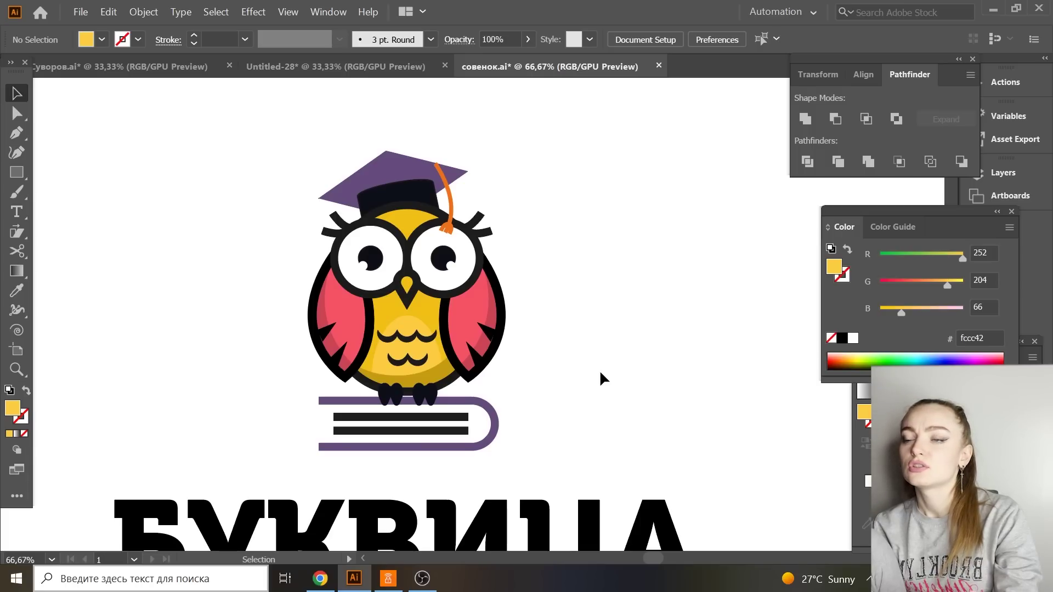
scroll(579, 367, up, 2)
key(ctrl+plus)
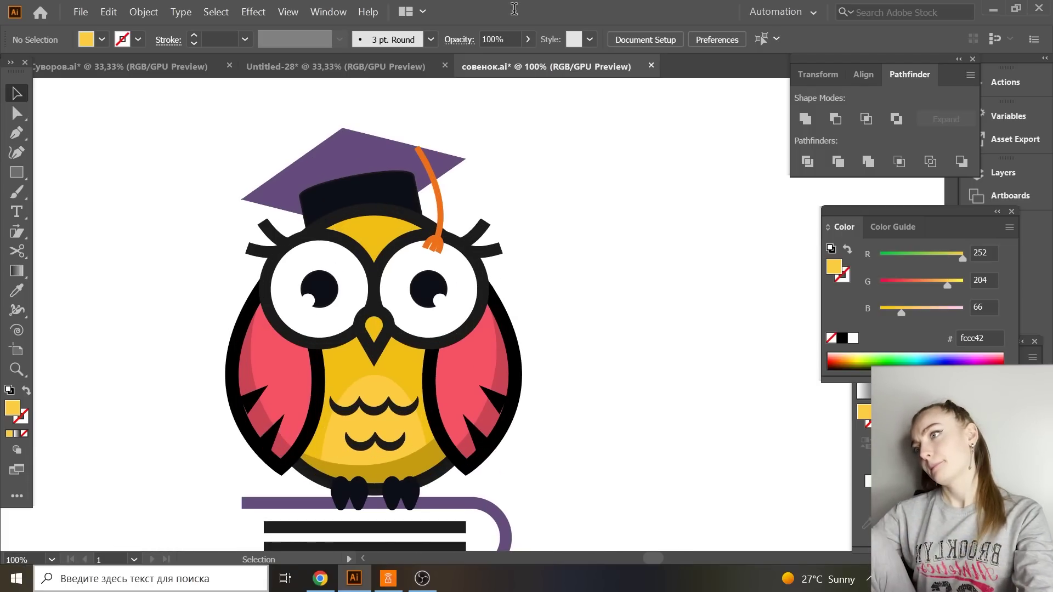
click(463, 373)
click(396, 361)
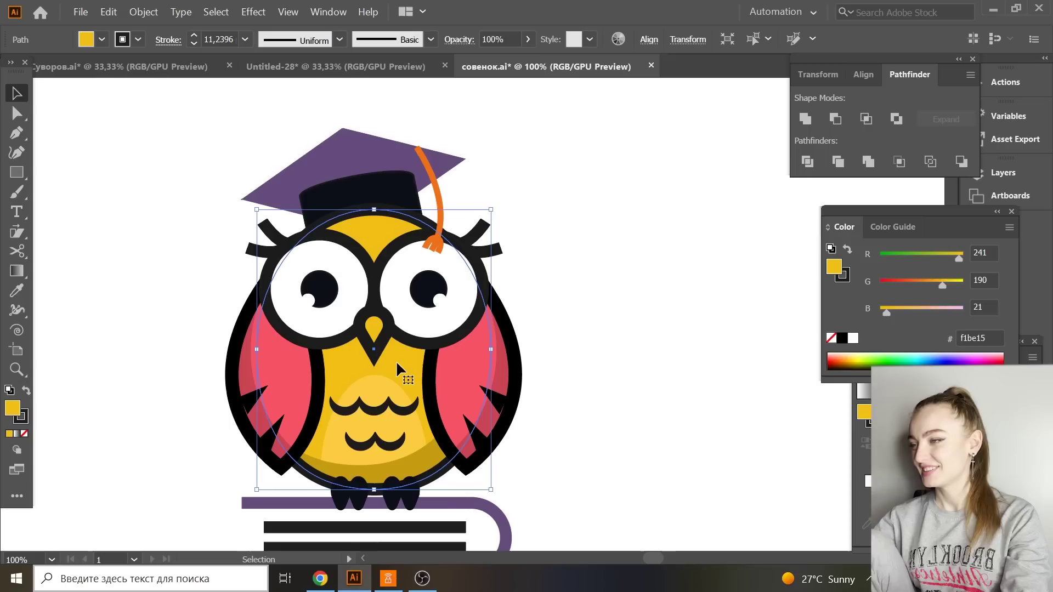
click(609, 349)
scroll(622, 354, up, 1)
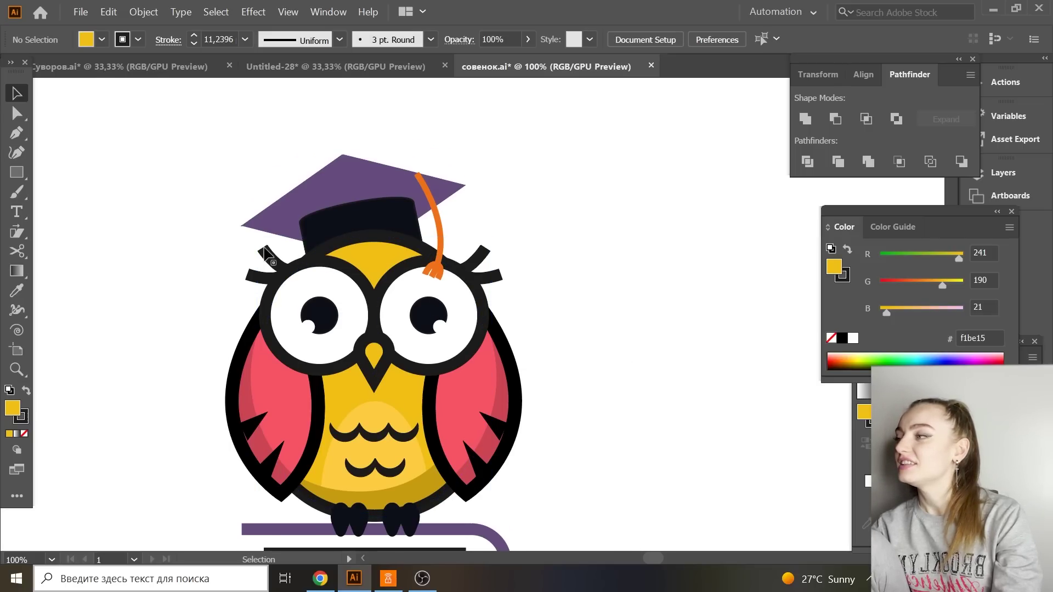
click(18, 170)
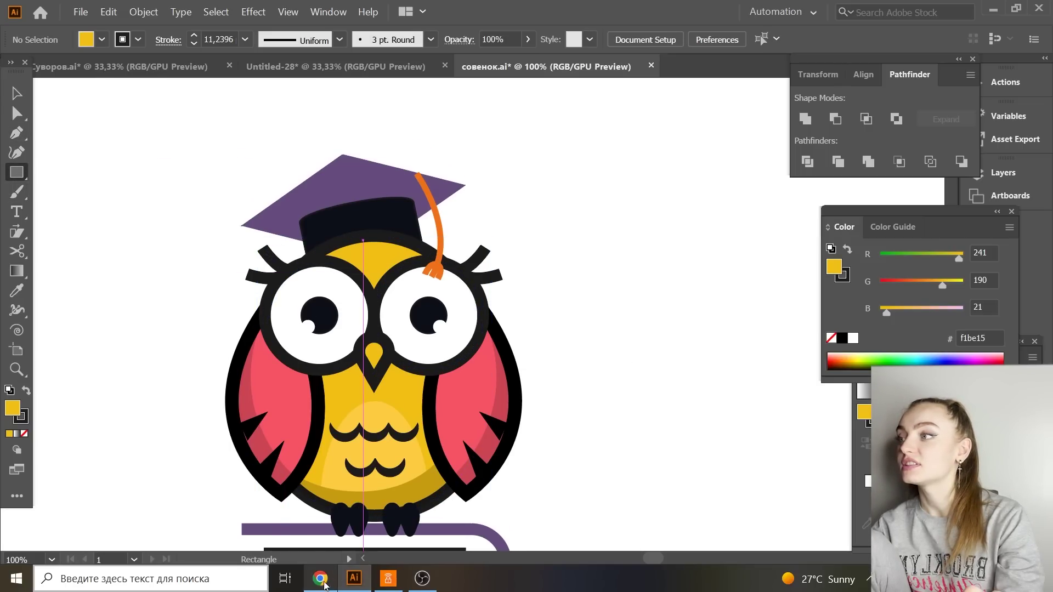
Draw an unfilled circle and move it onto the owl's right eye.
drag(16, 172, 54, 203)
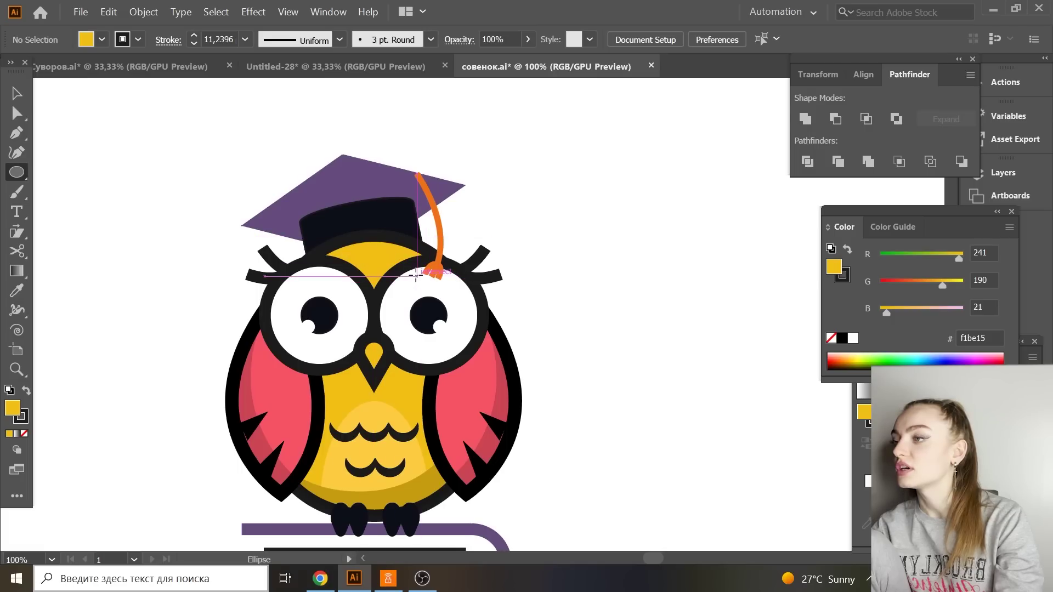
drag(428, 276, 498, 355)
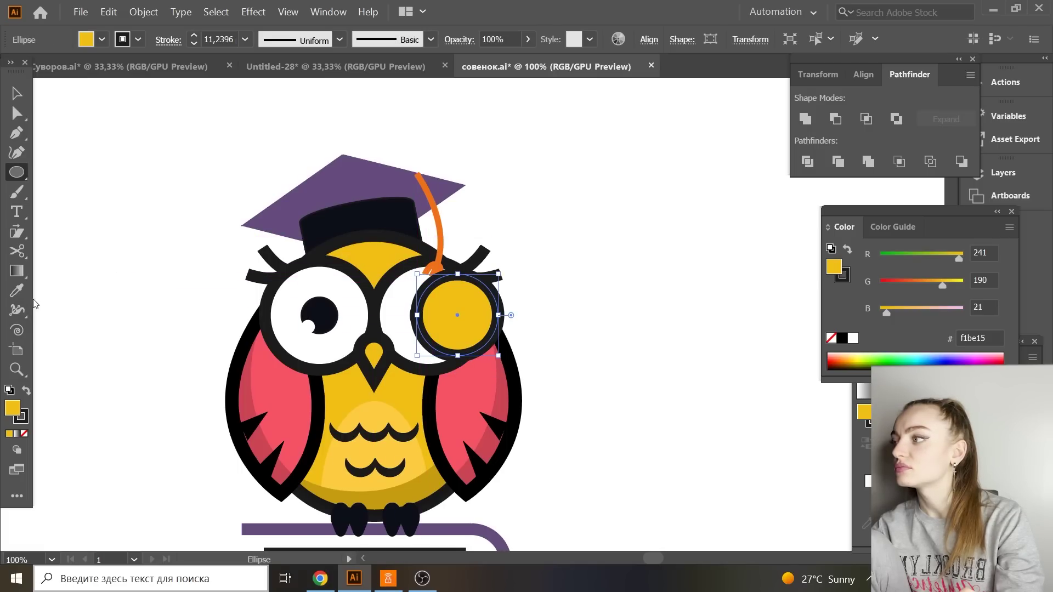
click(24, 435)
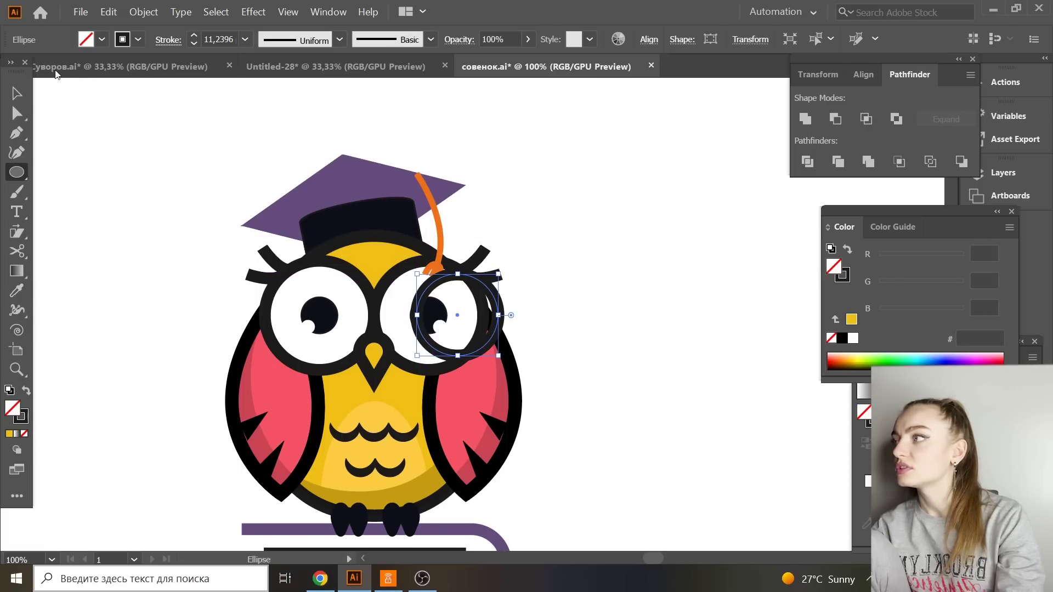
click(19, 101)
click(603, 199)
drag(480, 329, 463, 325)
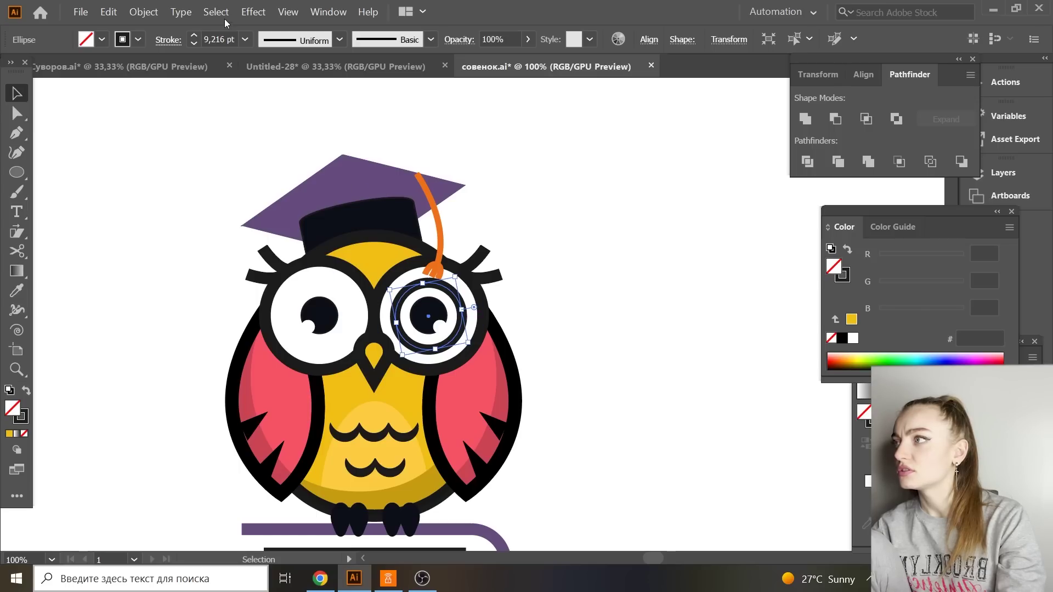
Give the eye ring an 8 pt stroke and resize it to fit the eye.
click(245, 39)
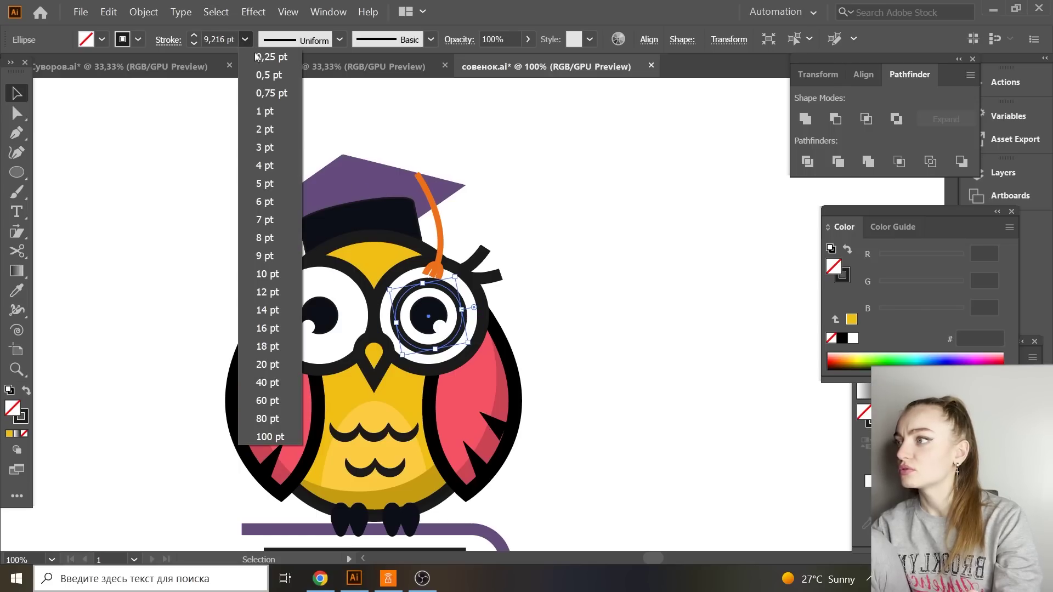
click(266, 238)
scroll(470, 316, up, 1)
mouse_move(460, 311)
mouse_down()
mouse_move(470, 312)
mouse_move(464, 334)
mouse_up()
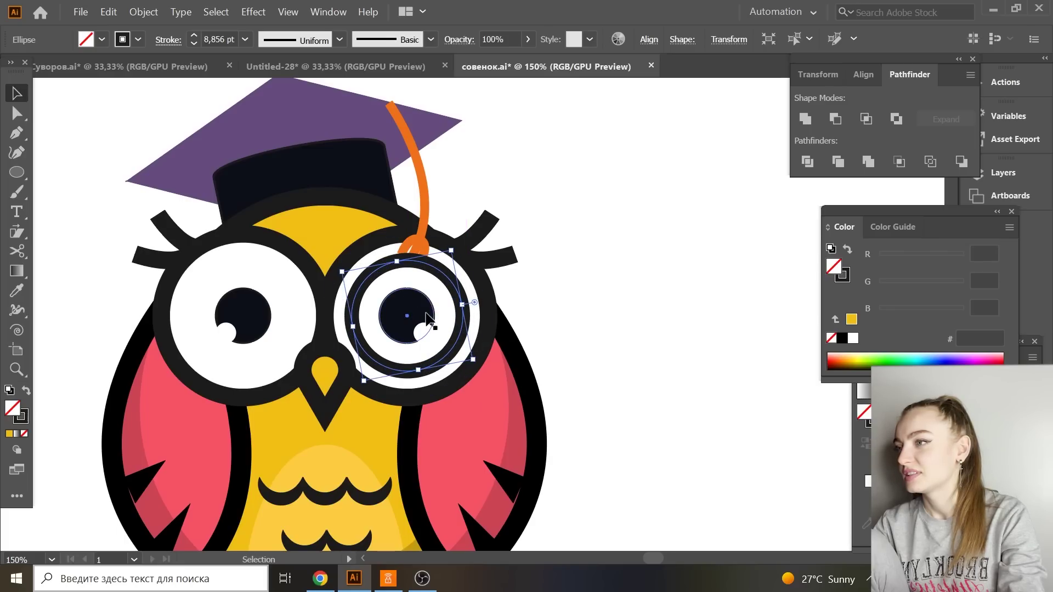
click(422, 324)
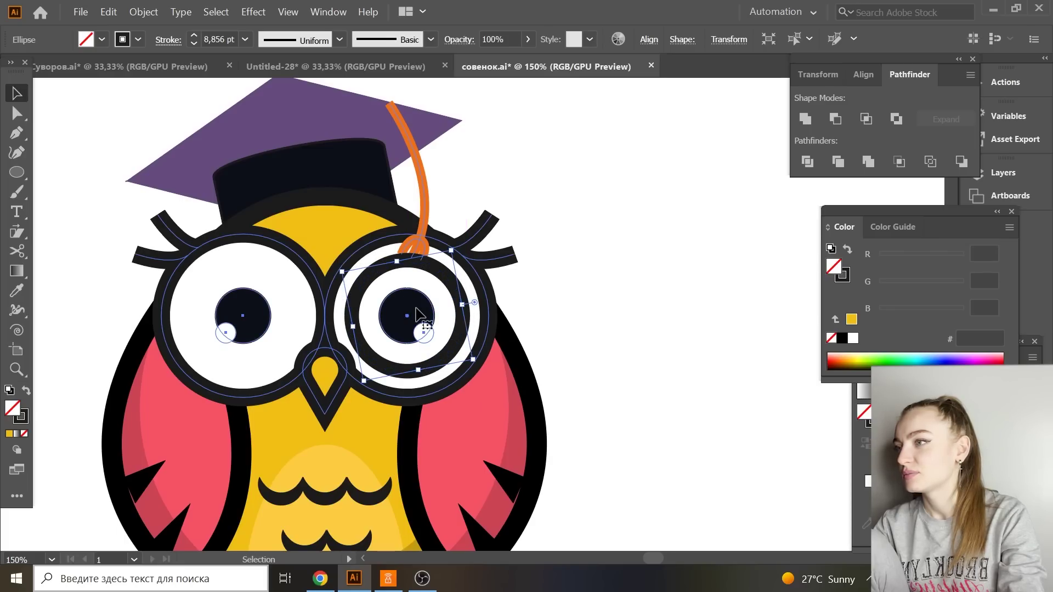
click(470, 329)
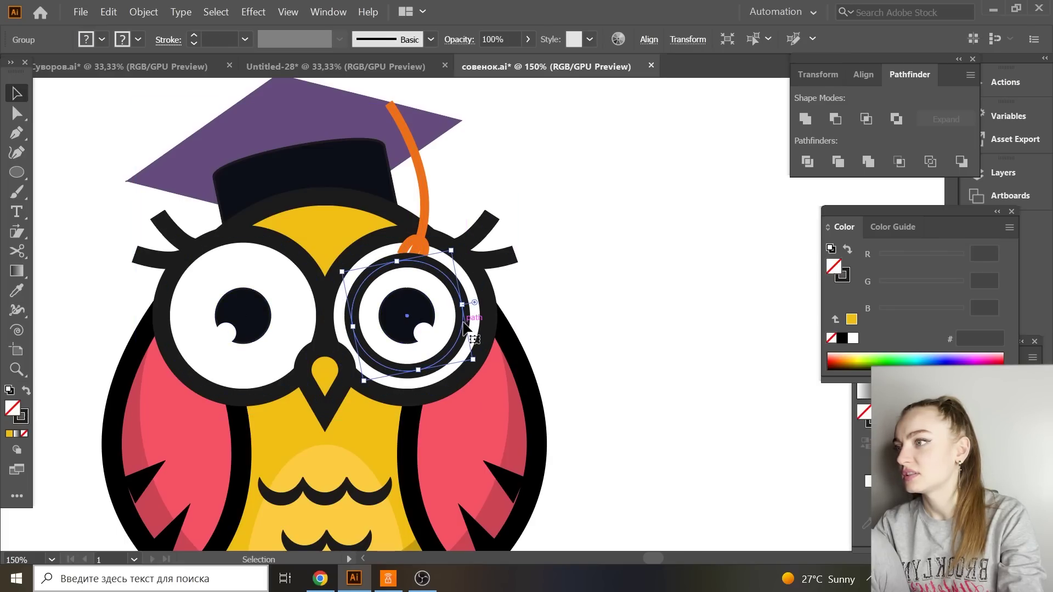
click(577, 318)
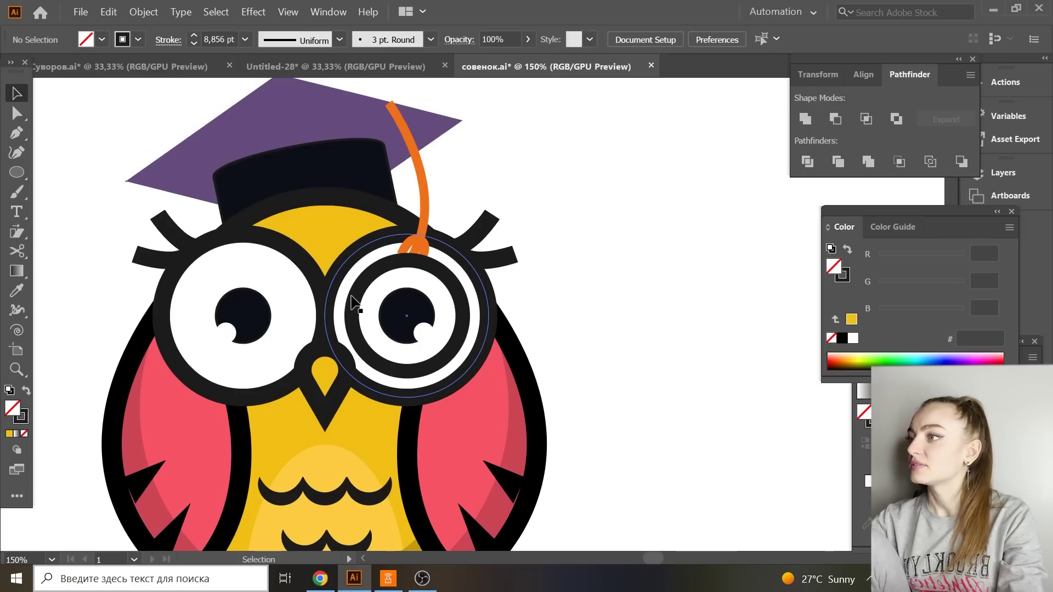
Copy the eye ring over the left eye and ungroup the owl artwork.
click(472, 327)
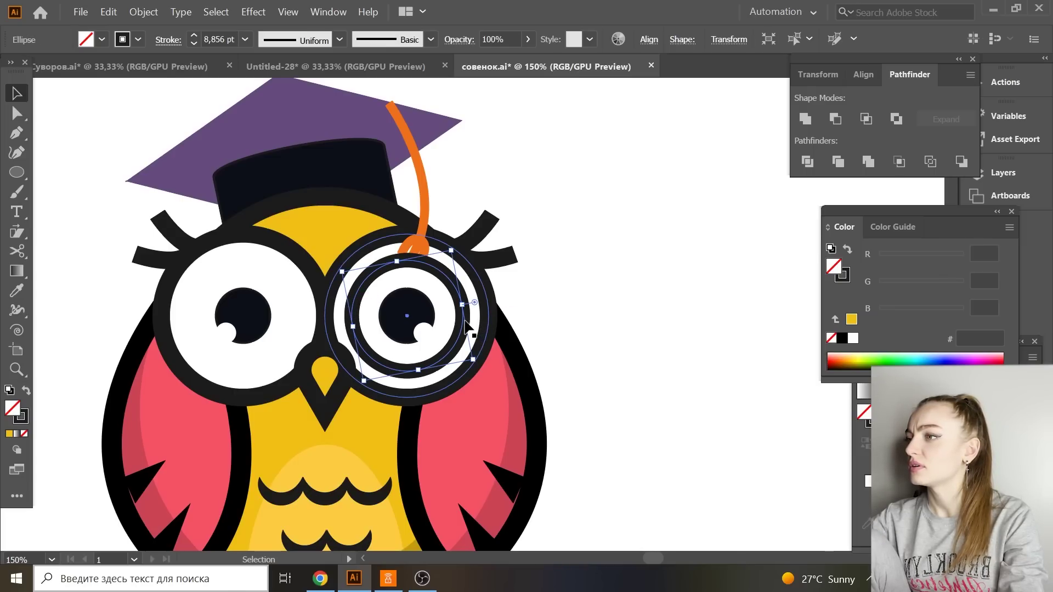
drag(465, 321, 297, 323)
click(679, 317)
right_click(422, 189)
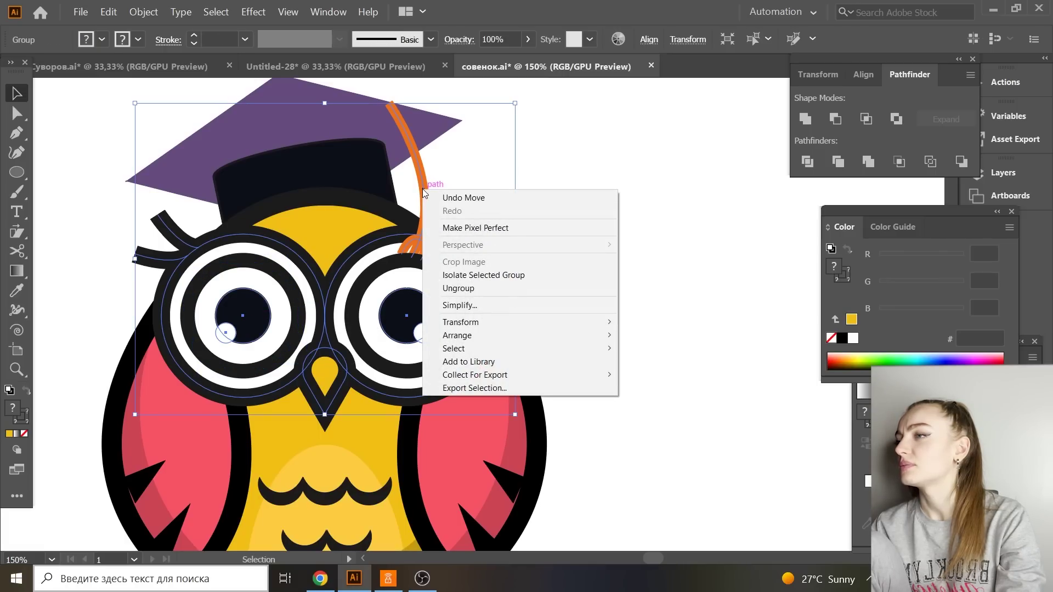
click(486, 289)
click(464, 197)
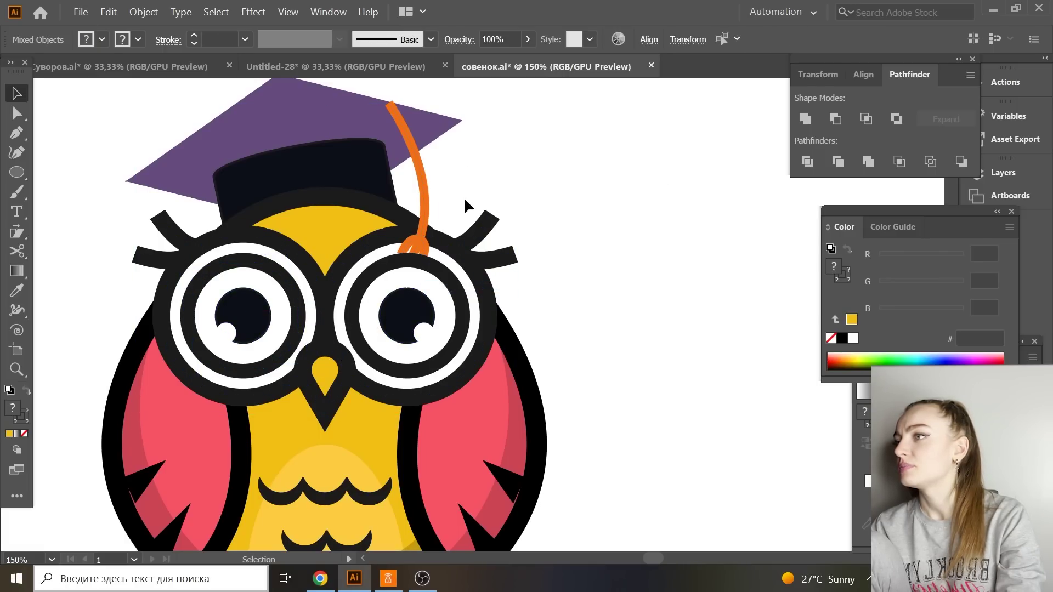
Bring the orange tassel to the front, in front of the eye ring.
right_click(427, 195)
mouse_move(563, 341)
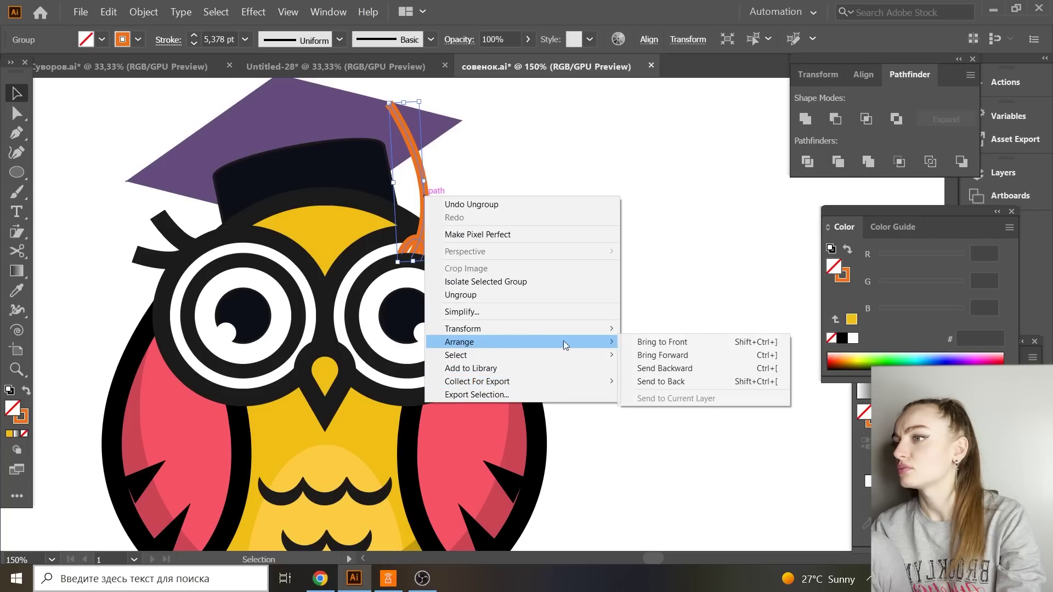
click(650, 340)
click(559, 394)
Draw a bridge line between the two eye rings and give it the rings' dark stroke.
click(16, 175)
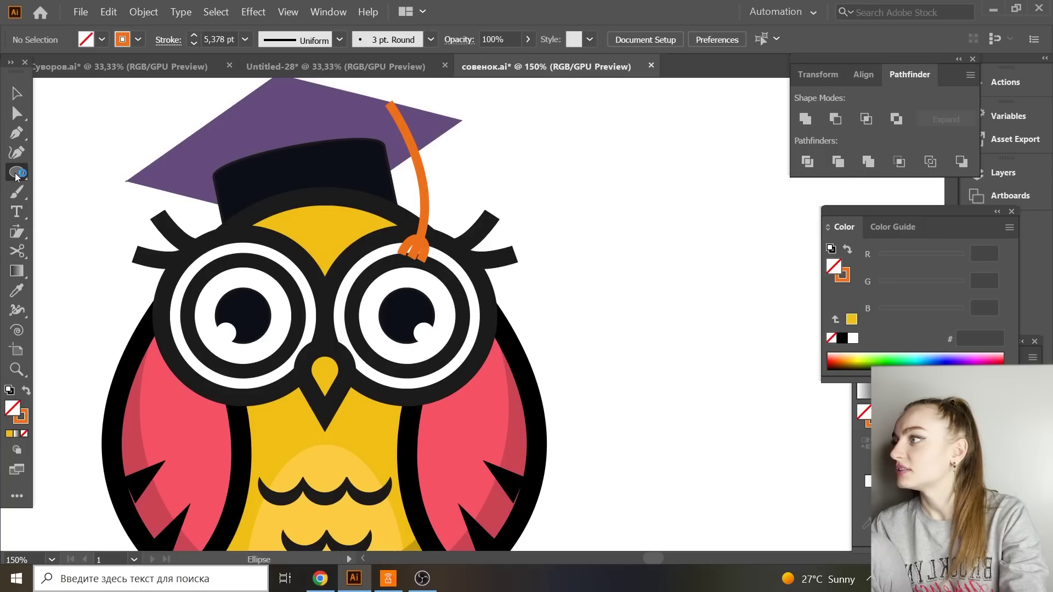
click(17, 173)
click(69, 172)
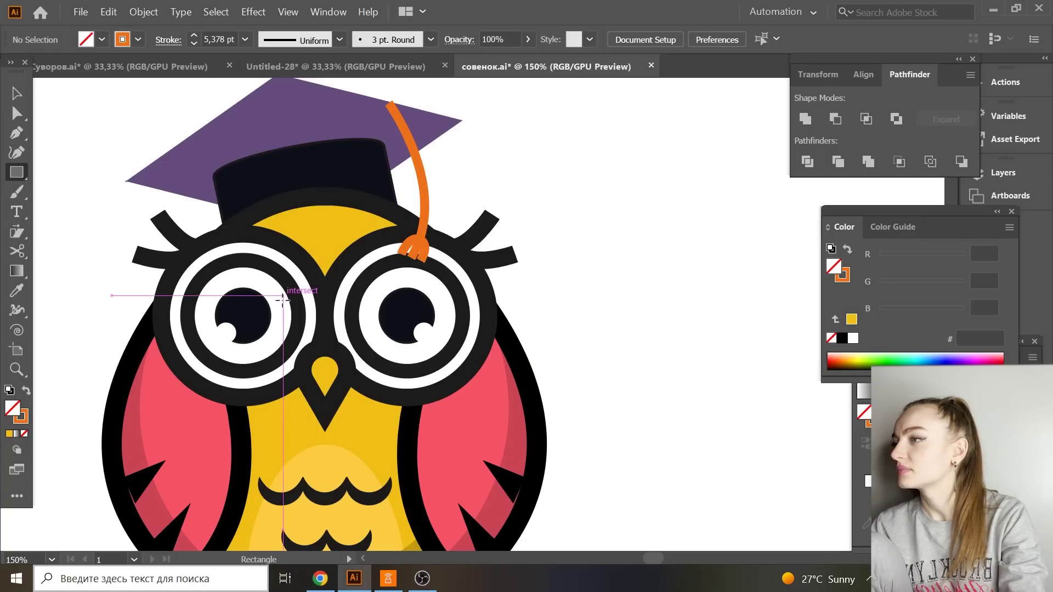
drag(301, 312, 353, 322)
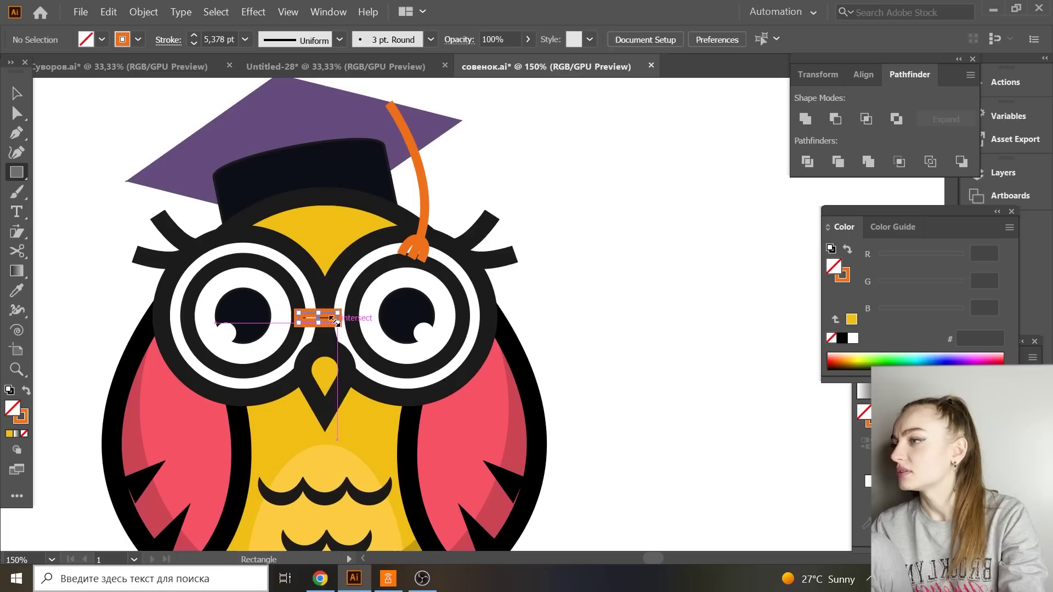
key(ctrl+z)
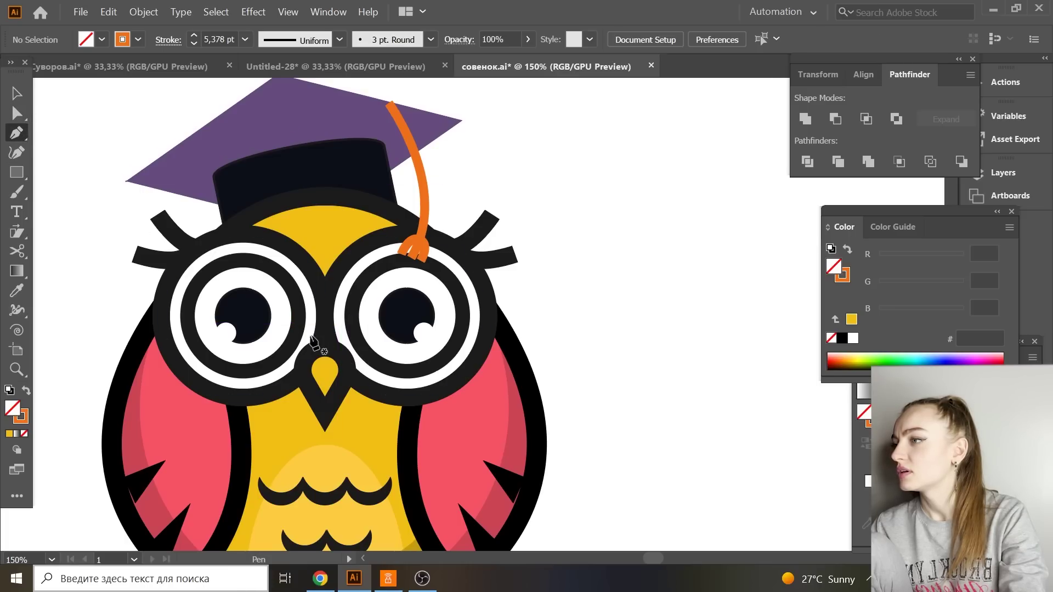
click(298, 316)
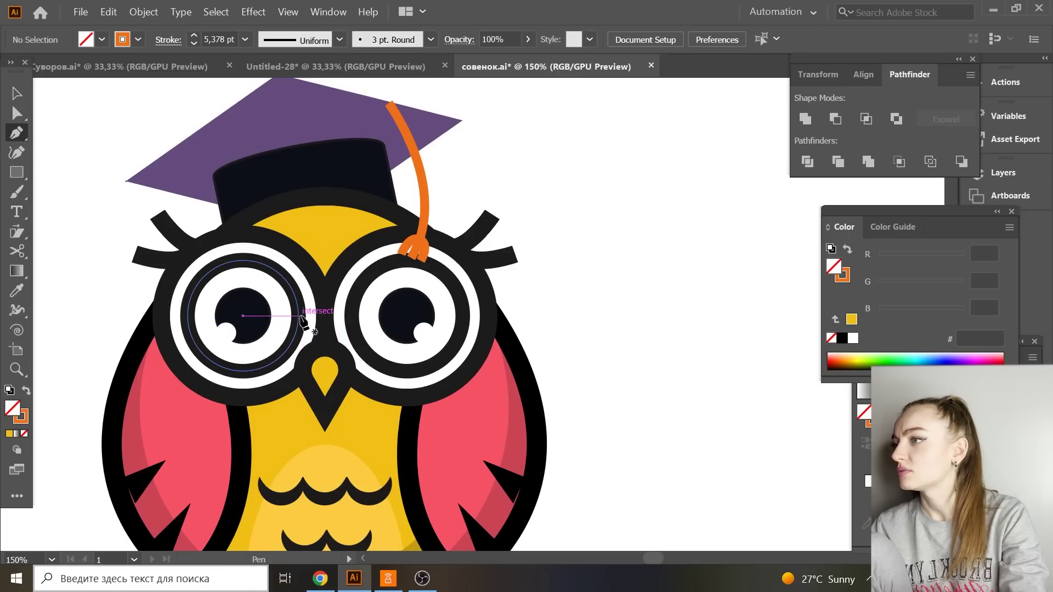
click(354, 316)
click(16, 292)
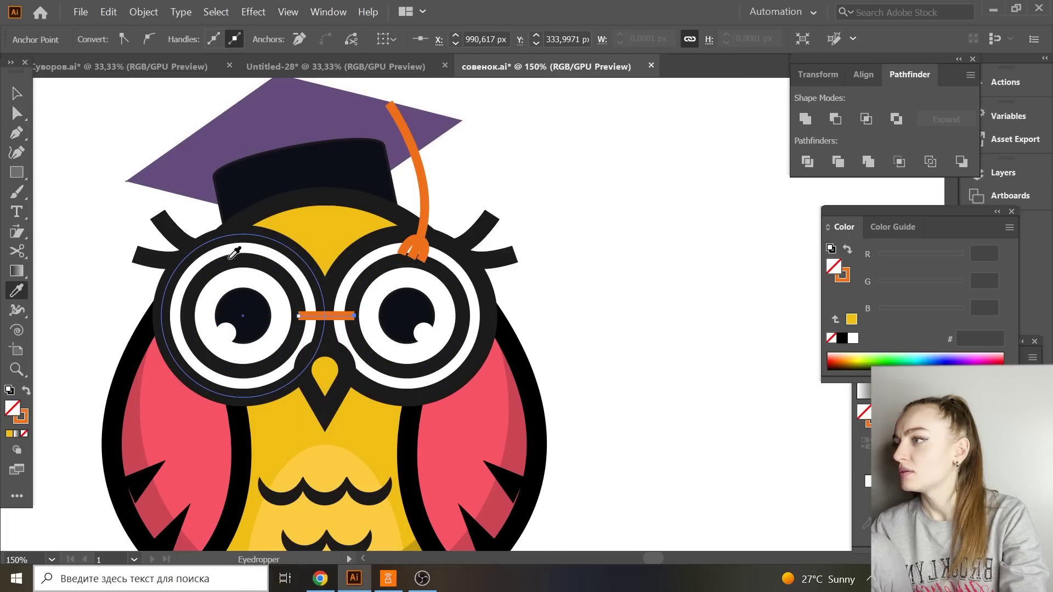
click(237, 252)
click(16, 93)
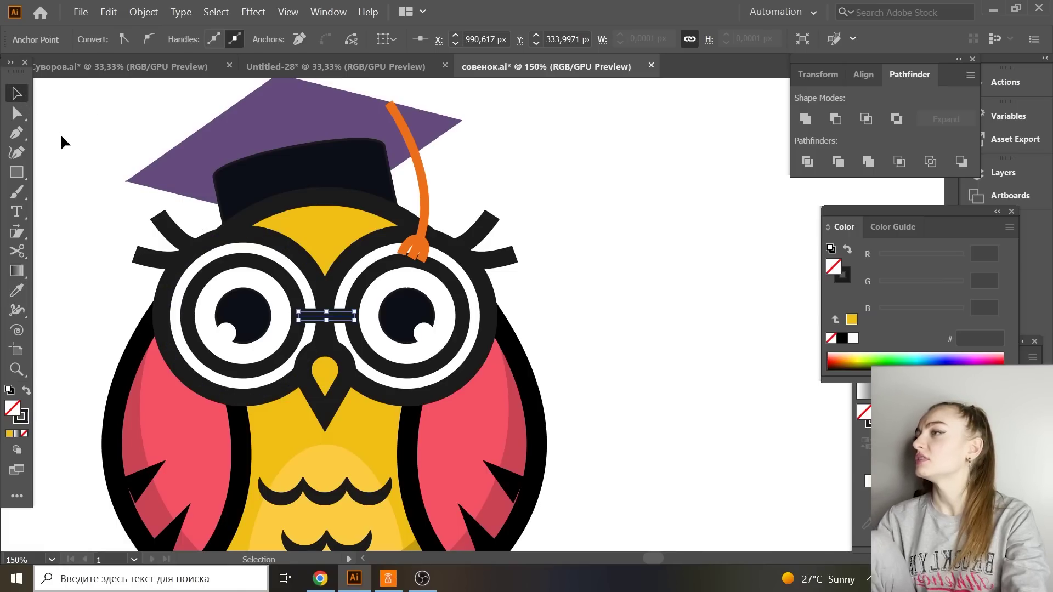
click(61, 141)
Draw a short arm angling outward from the right eye ring.
click(17, 133)
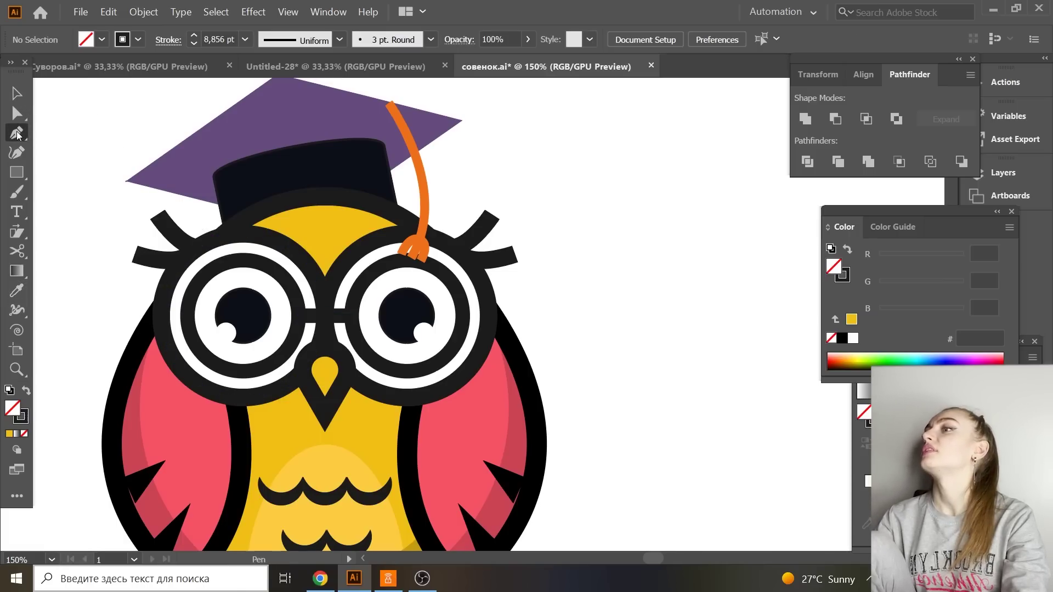
click(463, 316)
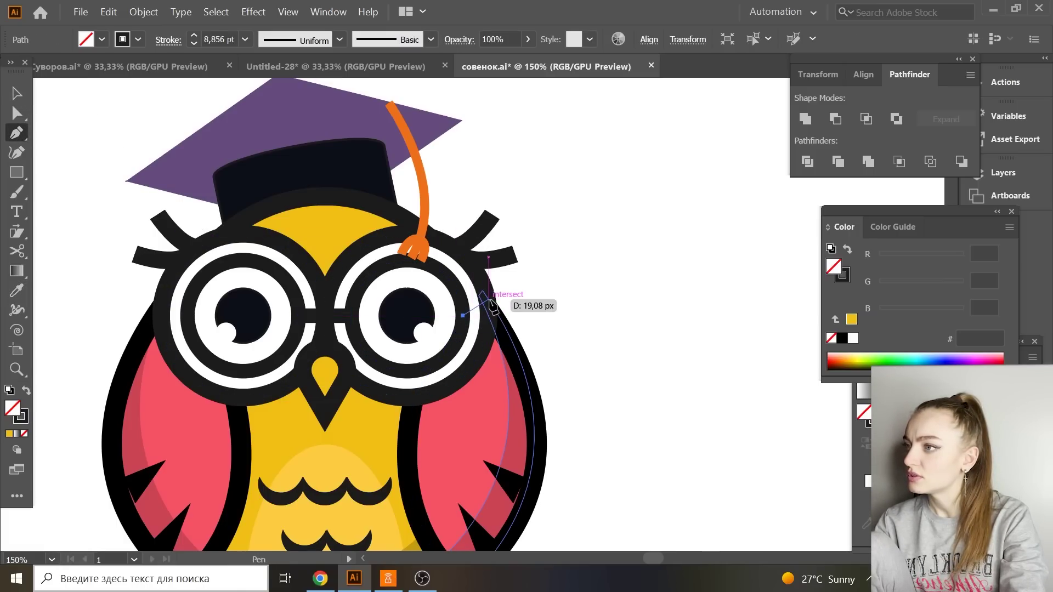
click(488, 301)
click(17, 96)
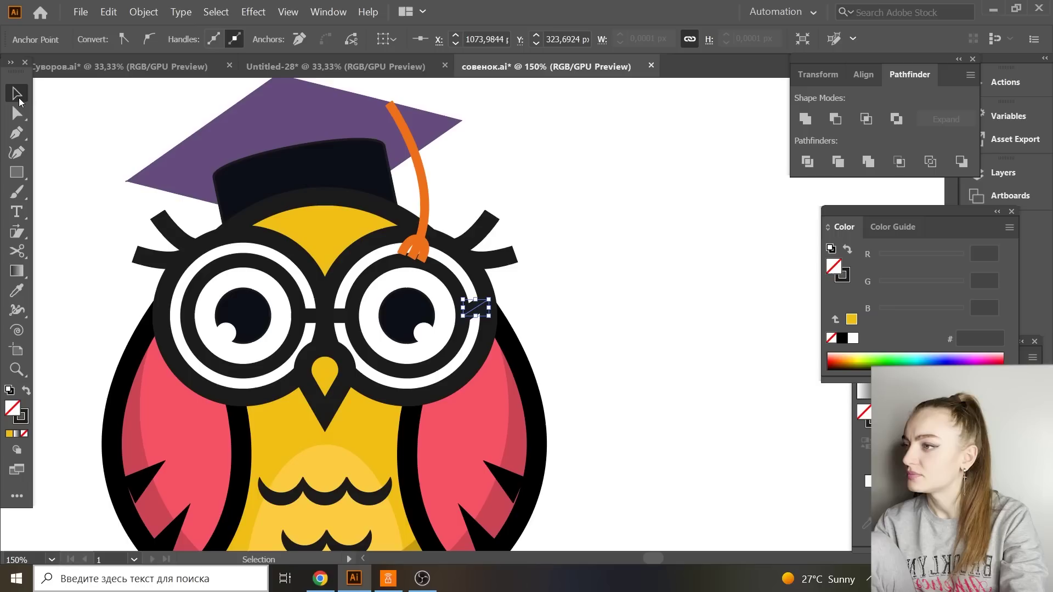
click(28, 112)
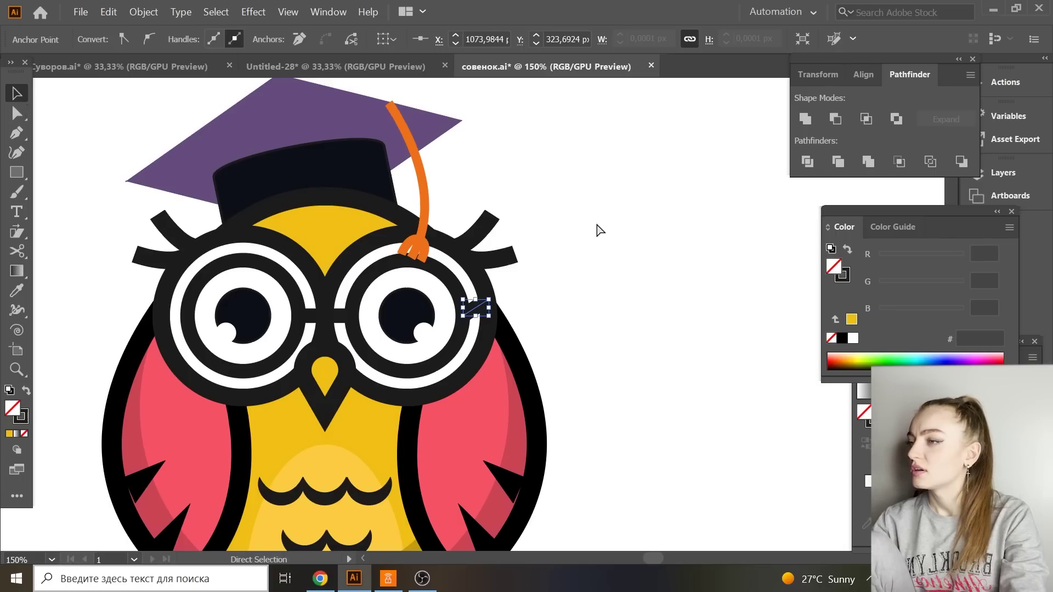
click(475, 308)
Mirror the arm vertically and place the mirrored copy on the left eye ring.
right_click(595, 298)
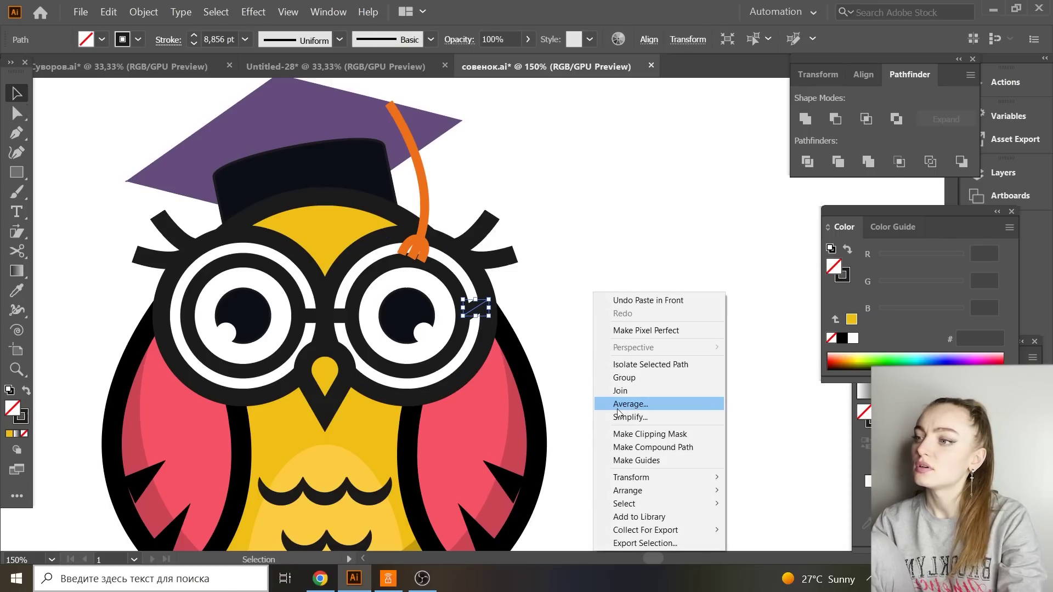
mouse_move(651, 482)
click(756, 520)
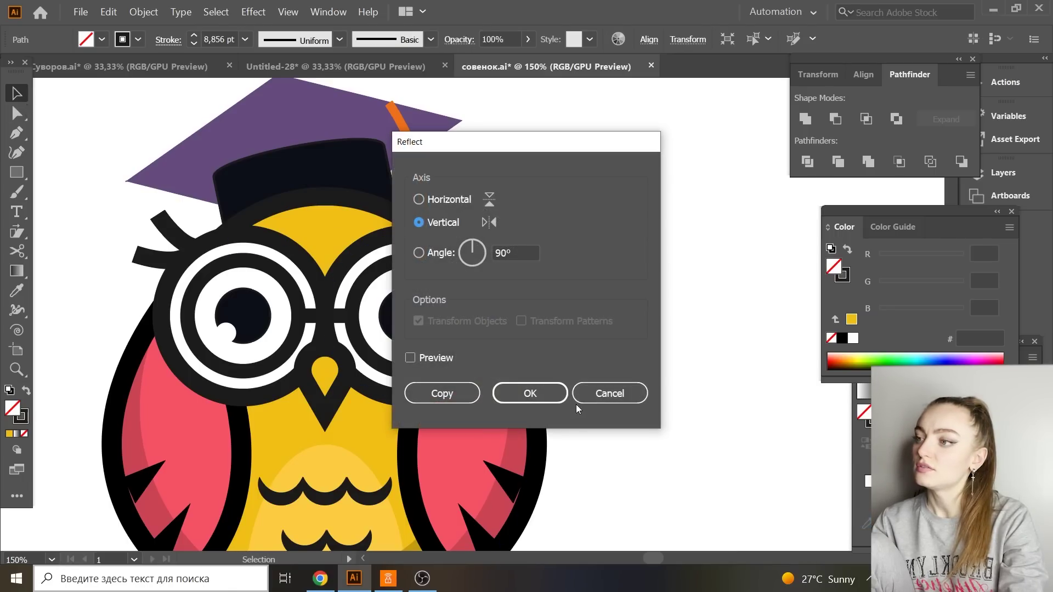
click(549, 394)
drag(475, 311, 177, 328)
click(726, 318)
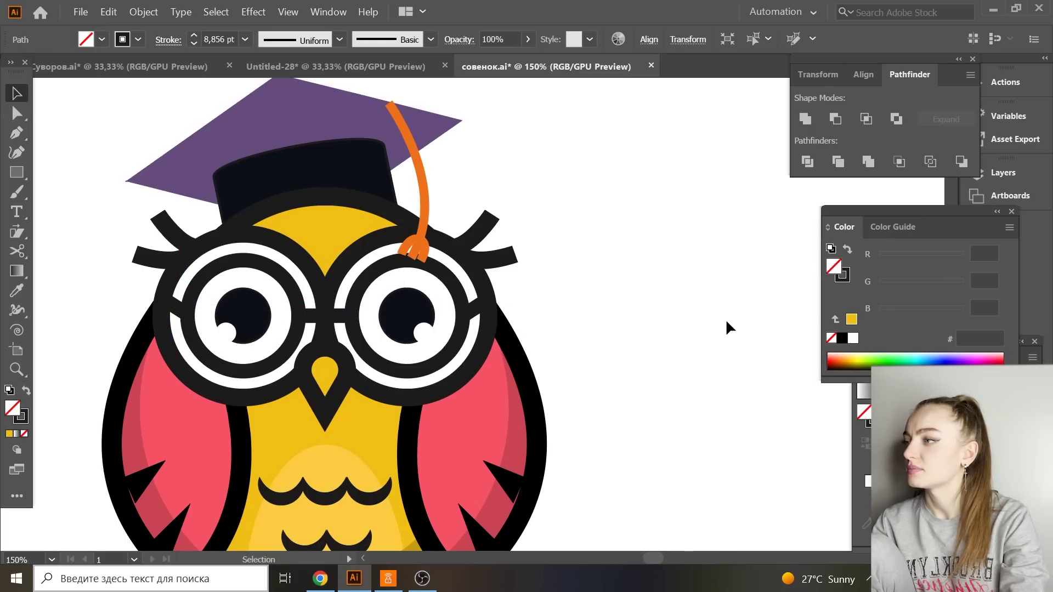
key(ctrl+minus)
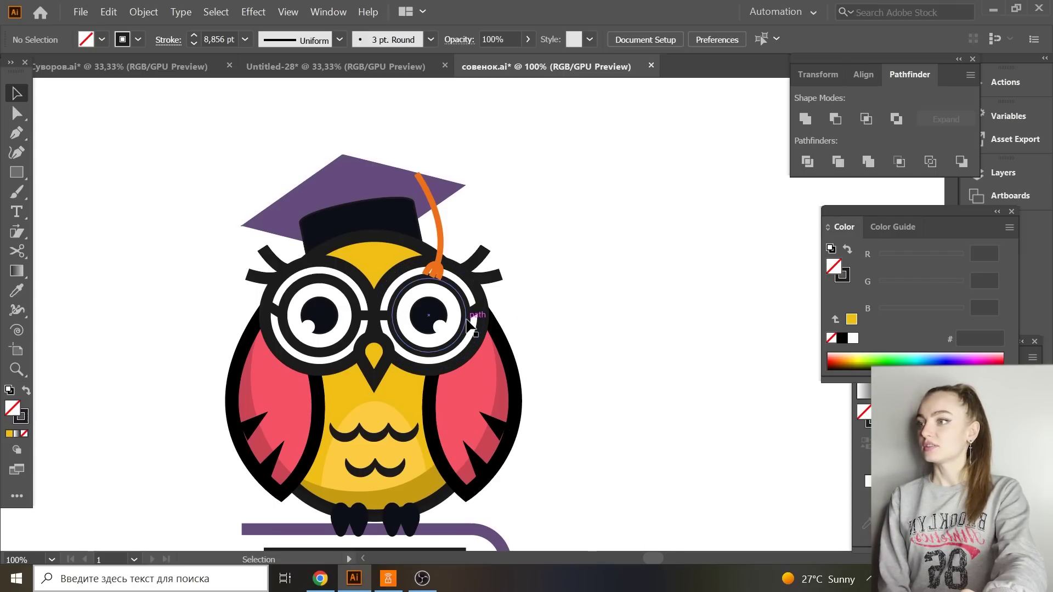
Copy an eye ring aside and draw two cyan diagonal bars across it.
drag(461, 299, 648, 294)
key(ctrl+plus)
key(ctrl+plus)
key(m)
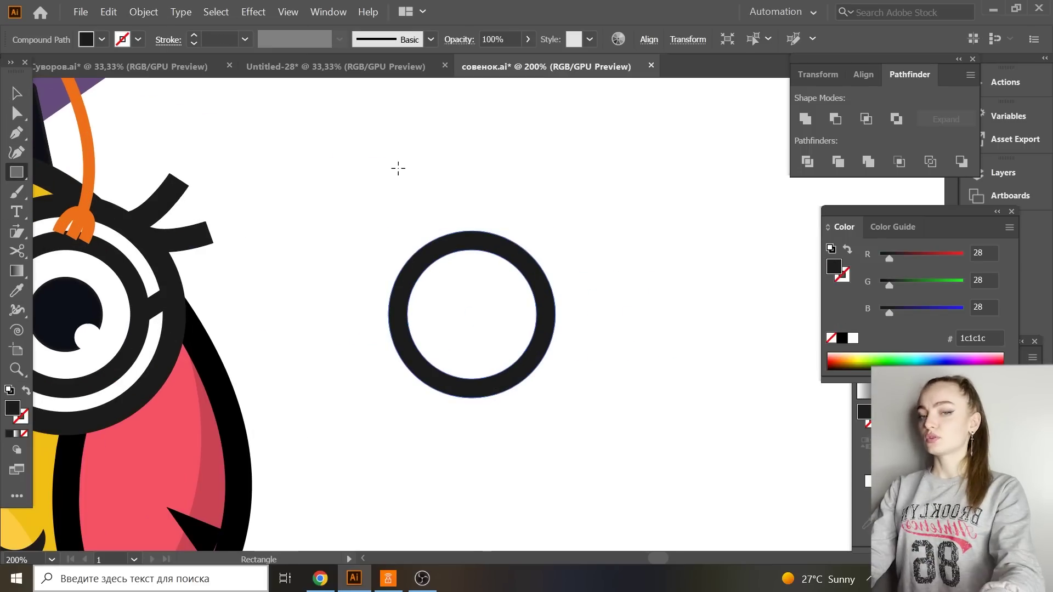
drag(366, 151, 589, 186)
drag(472, 170, 455, 291)
drag(455, 291, 489, 321)
click(932, 359)
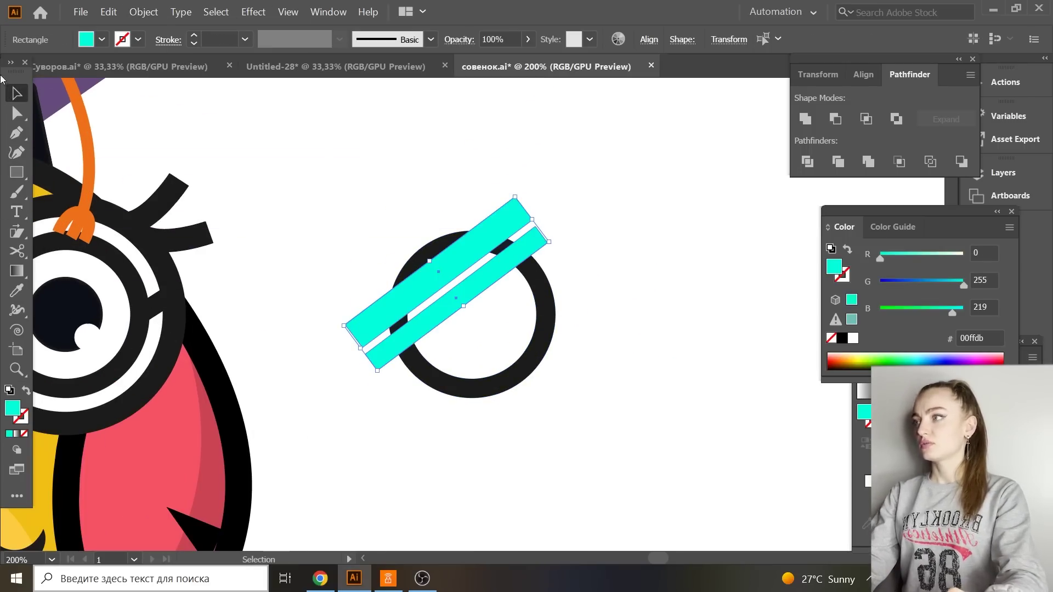
Divide the ring copy with the bars and delete the leftover ring pieces.
shift+click(543, 329)
click(807, 162)
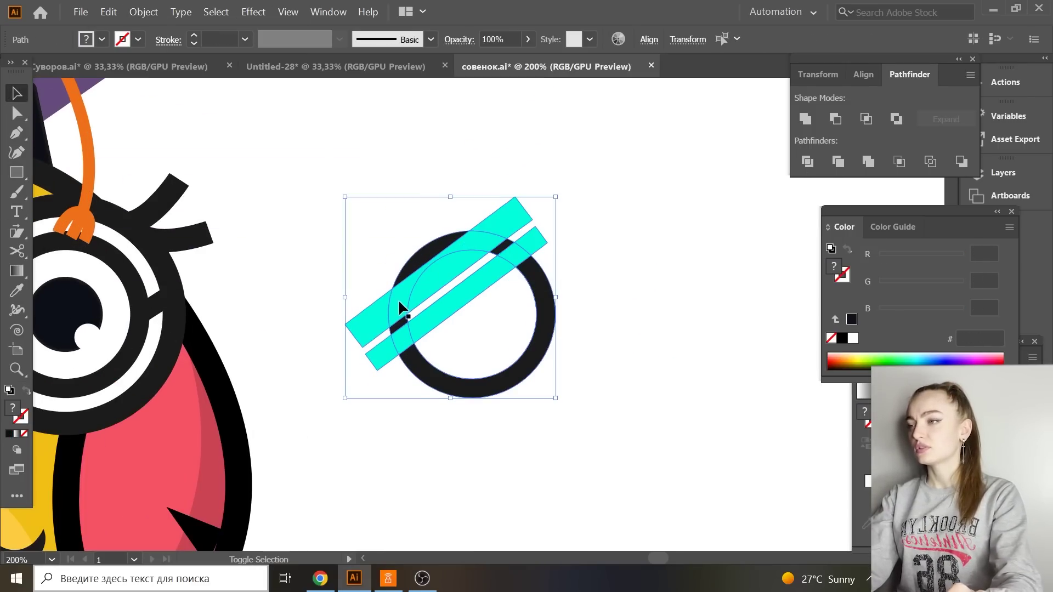
key(Delete)
key(ctrl+z)
click(483, 348)
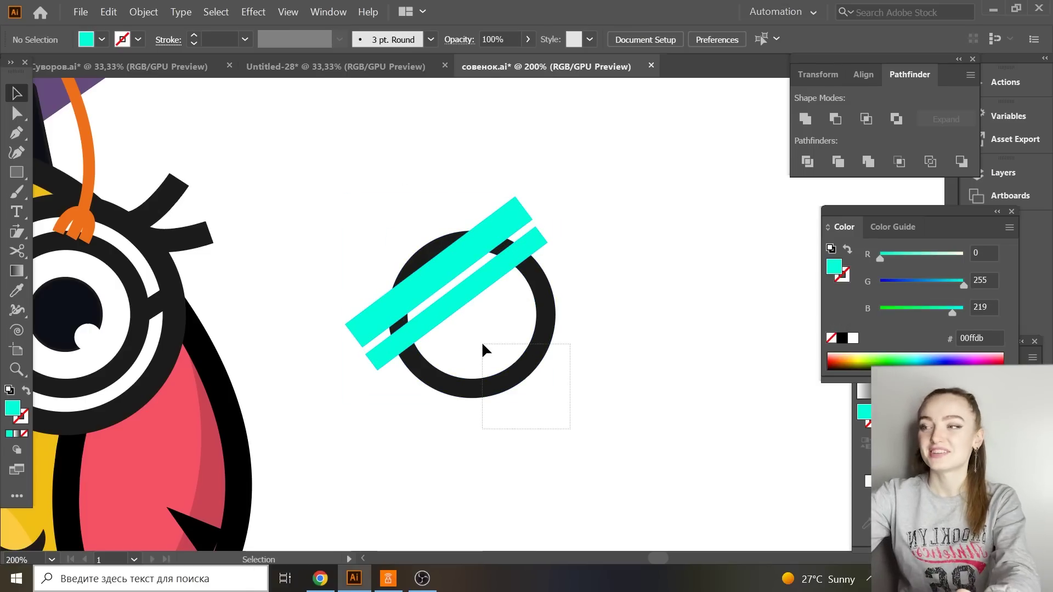
key(Delete)
click(455, 249)
key(Delete)
Move the glare pieces onto the right lens and align them inside it.
drag(374, 193, 696, 439)
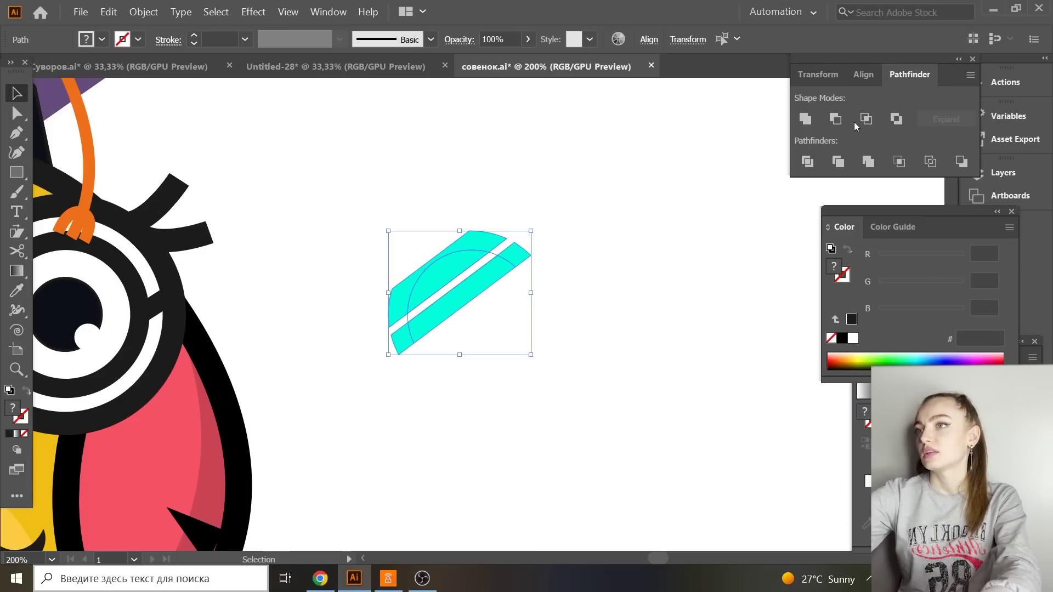
click(395, 235)
drag(668, 559, 658, 565)
drag(784, 274, 557, 234)
key(ctrl+equal)
key(ctrl+equal)
key(ctrl+equal)
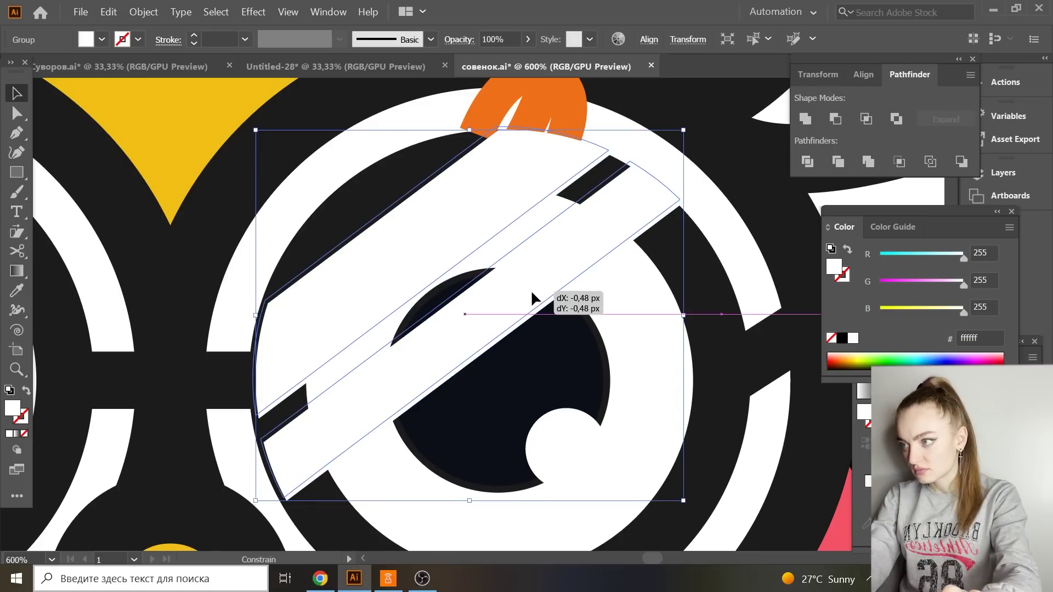
drag(536, 301, 613, 193)
key(ctrl+minus)
key(ctrl+minus)
key(ctrl+minus)
Set the glare group's opacity to 43%.
click(561, 98)
click(463, 274)
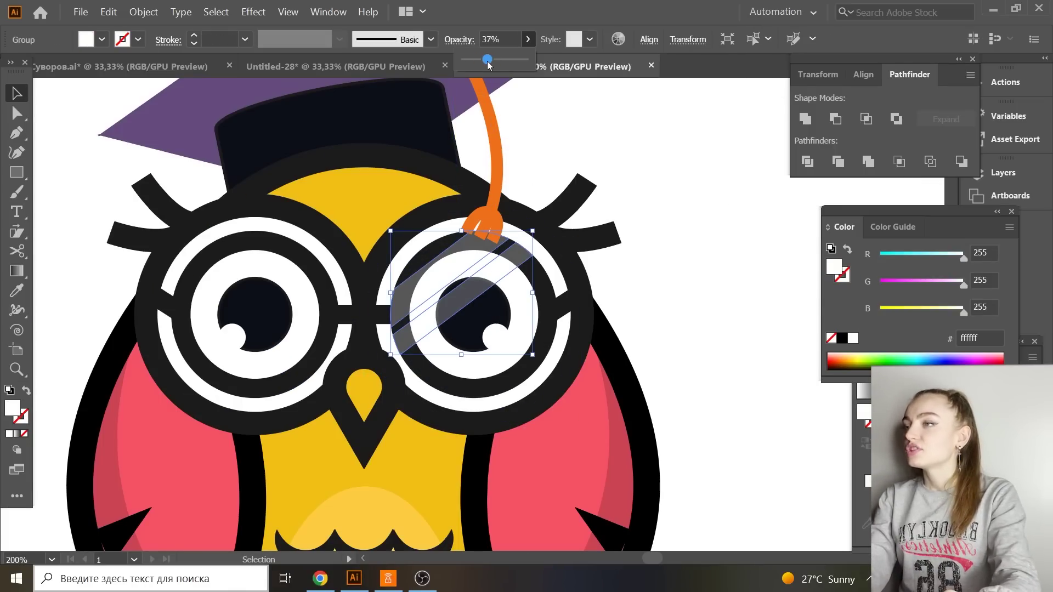
click(509, 37)
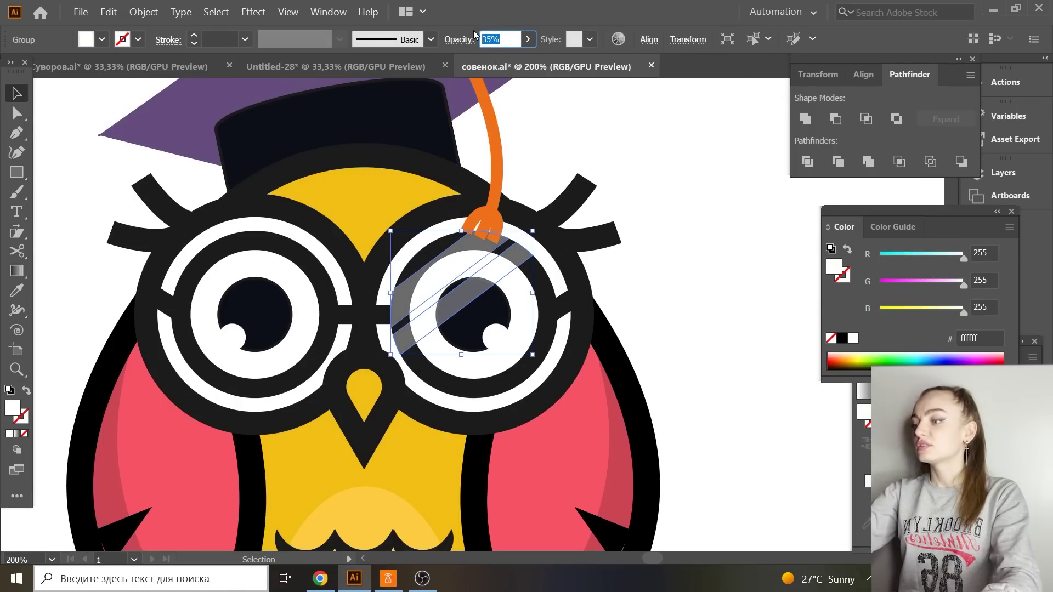
key(Return)
click(770, 258)
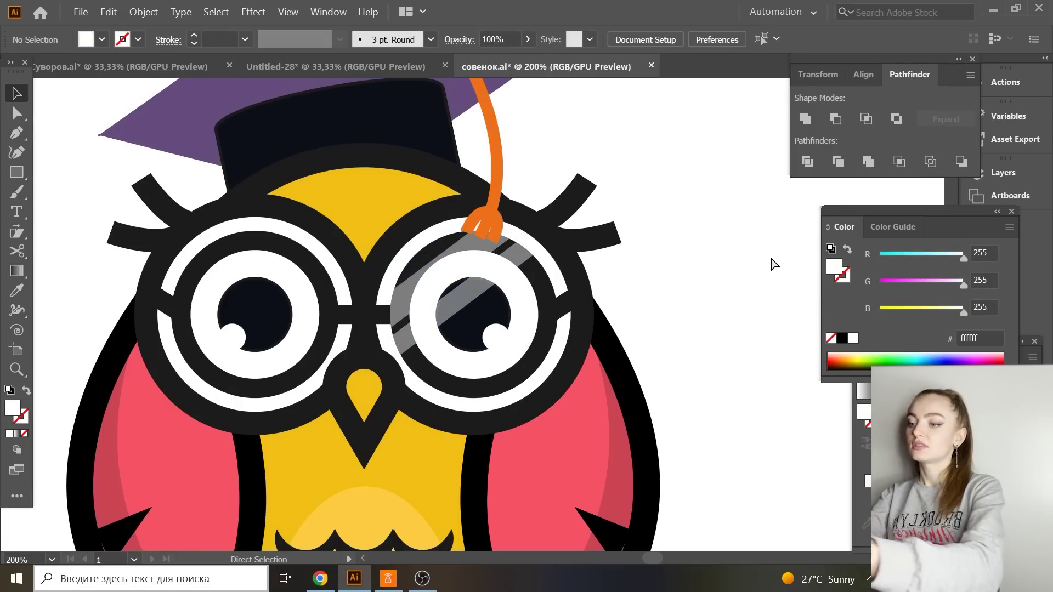
key(ctrl+minus)
key(ctrl+minus)
key(ctrl+minus)
key(ctrl+minus)
key(ctrl+plus)
key(ctrl+plus)
key(ctrl+plus)
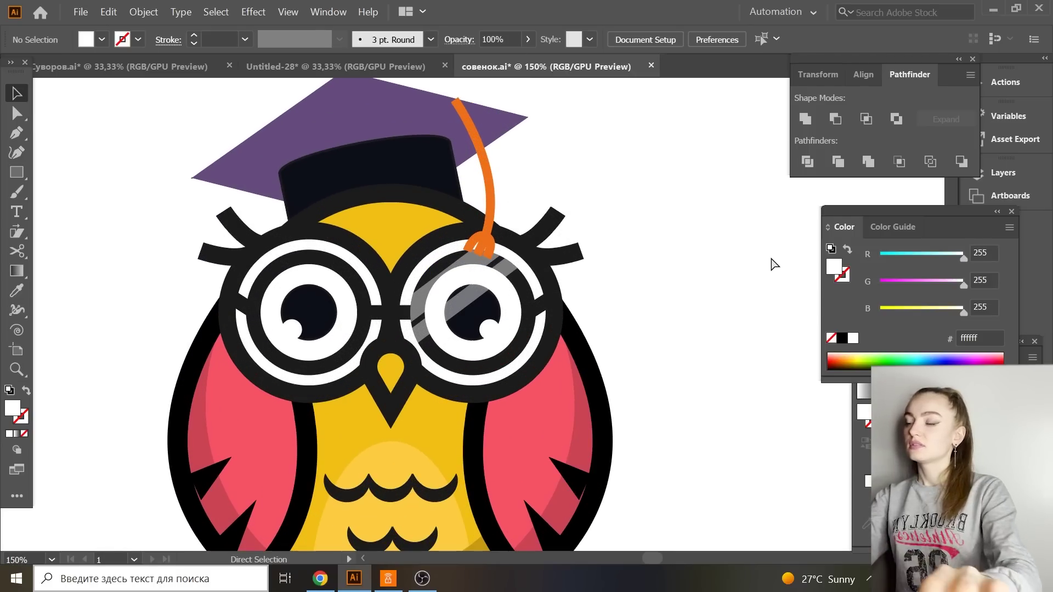
Copy the glare onto the left lens.
click(495, 261)
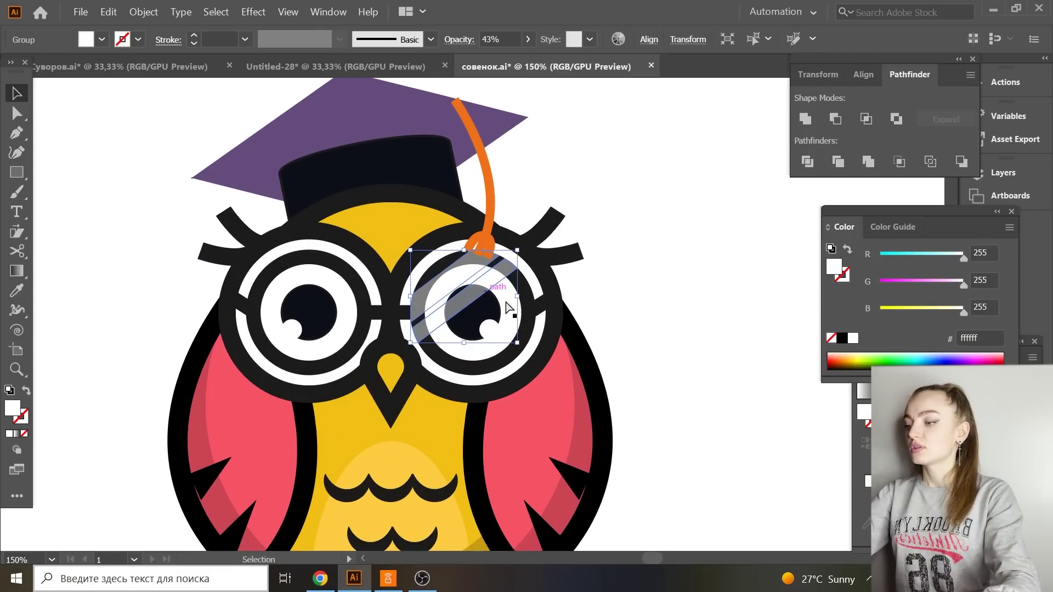
drag(472, 302, 308, 339)
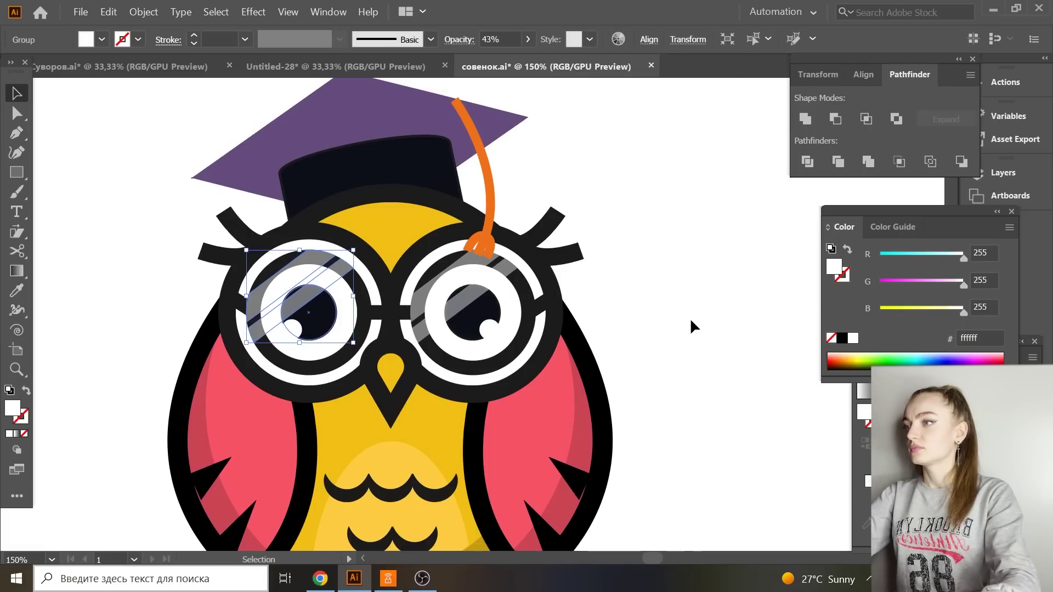
click(685, 299)
key(ctrl+0)
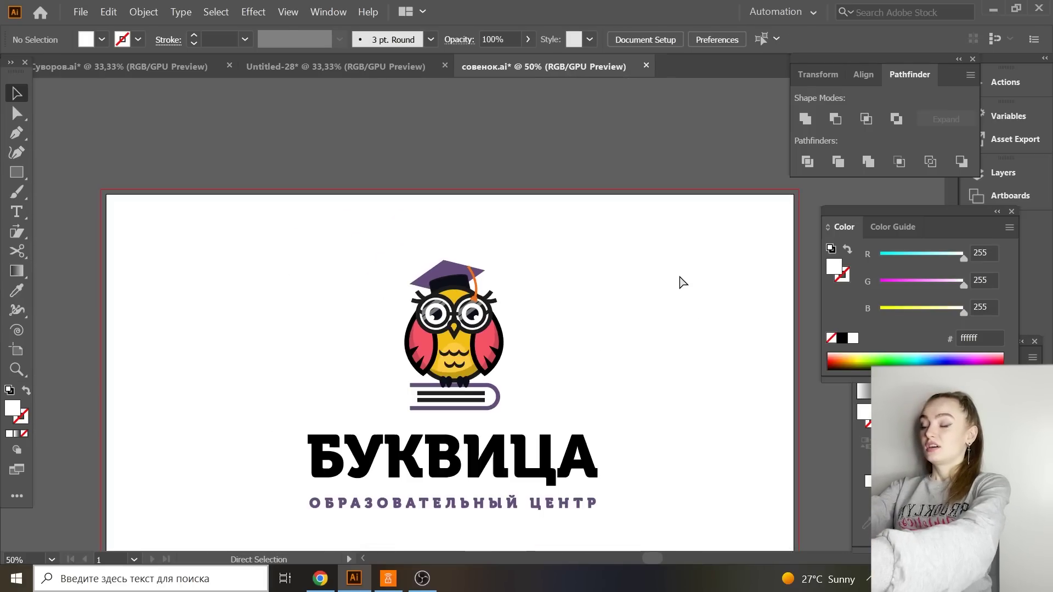
Save the logo and ungroup the БУКВИЦА wordmark from its subtitle.
key(ctrl+s)
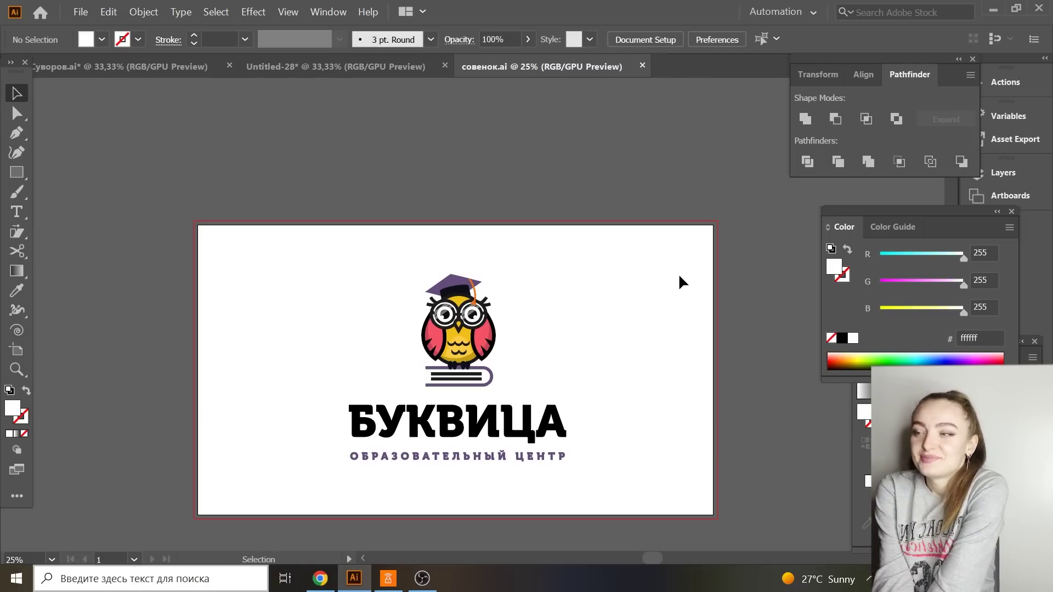
key(ctrl+equal)
key(ctrl+equal)
click(536, 486)
right_click(653, 483)
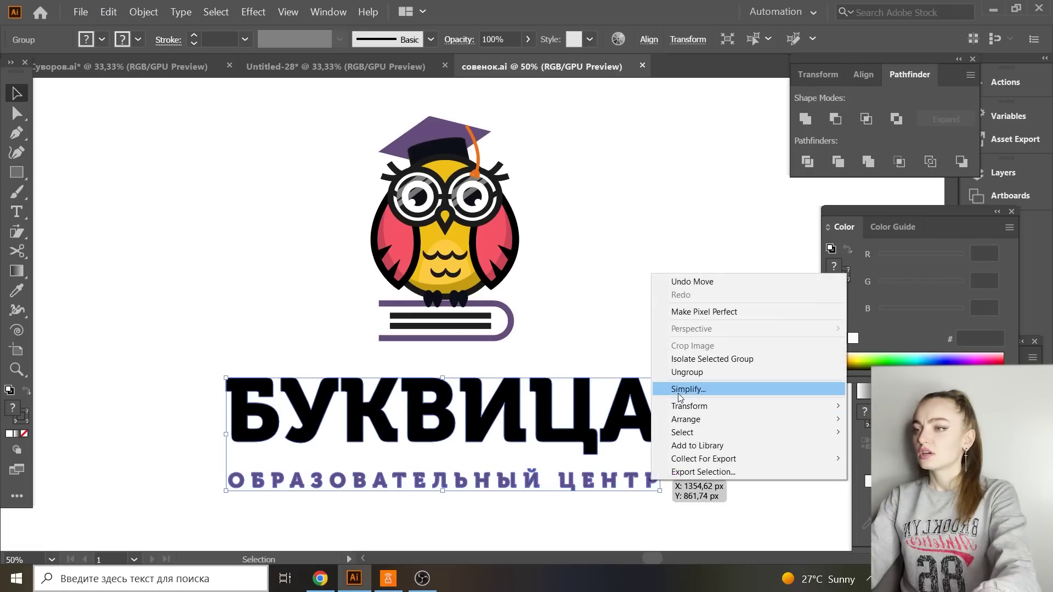
click(680, 368)
click(719, 437)
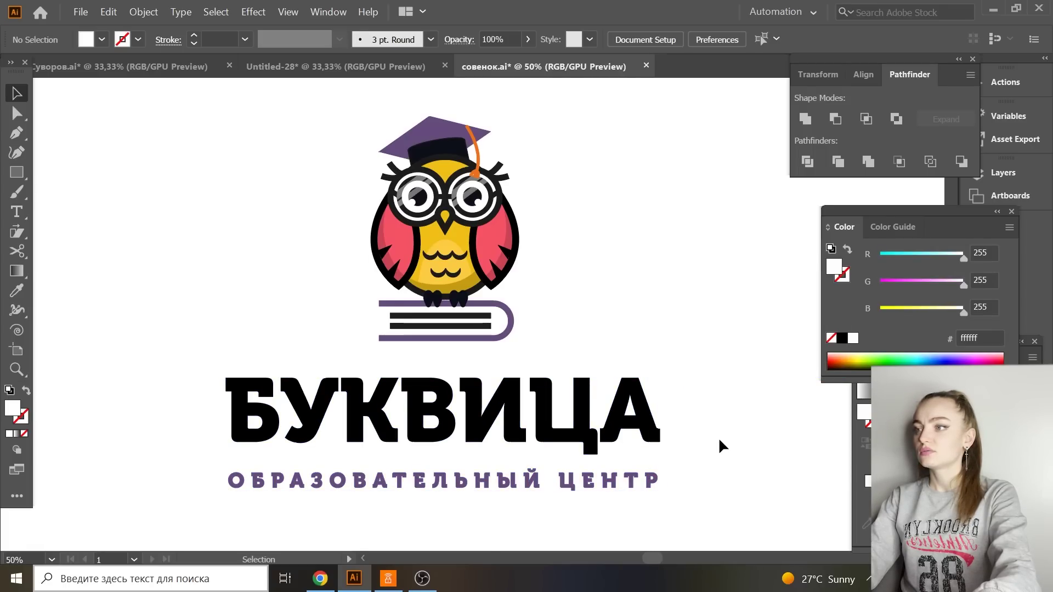
Move the text block up toward the owl and nudge the subtitle closer to БУКВИЦА.
drag(673, 500, 228, 376)
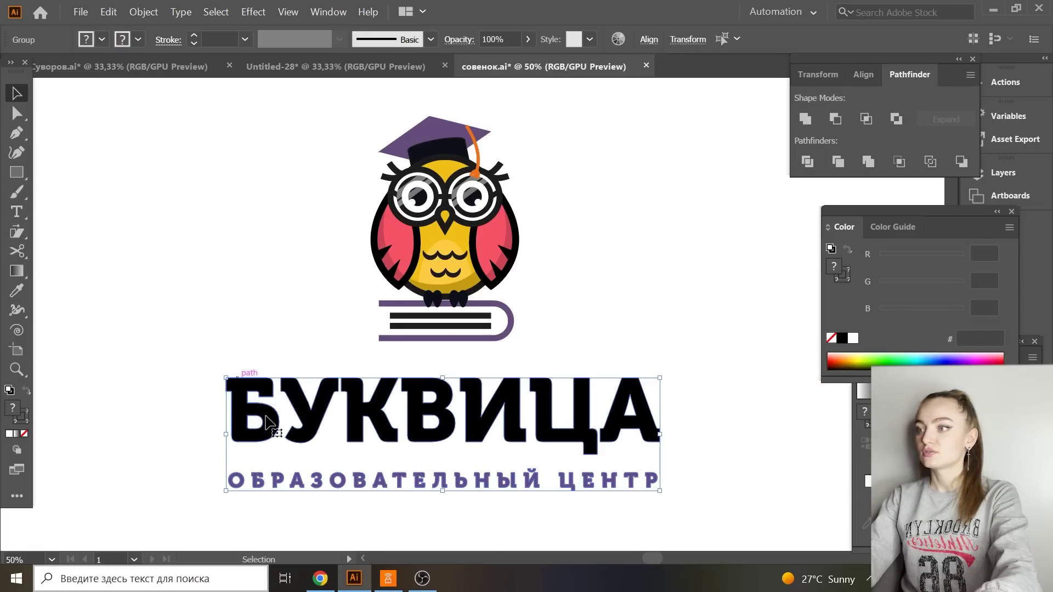
drag(267, 422, 268, 409)
click(571, 296)
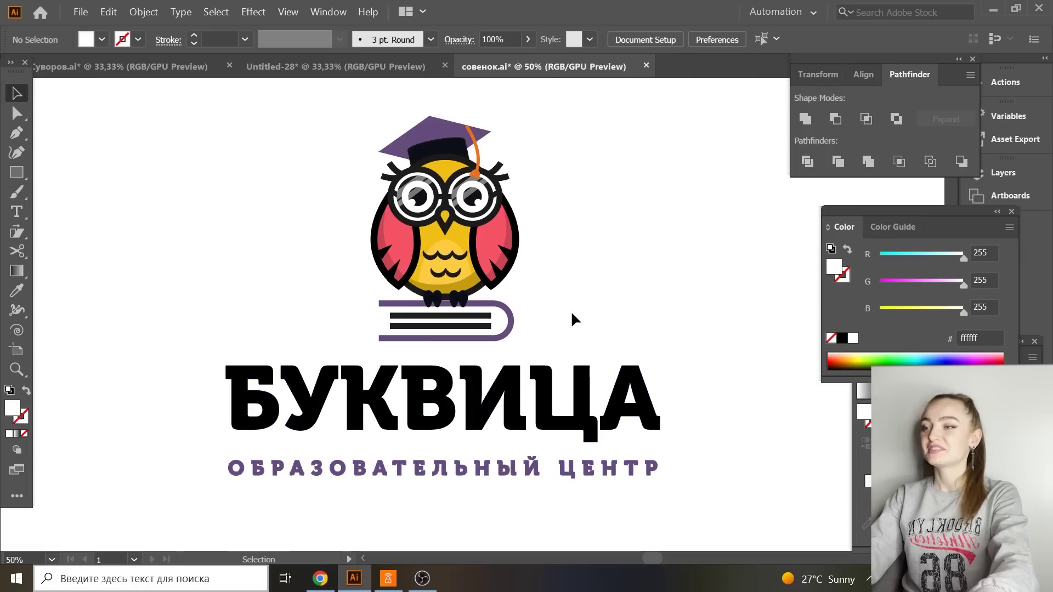
click(638, 475)
drag(637, 475, 637, 470)
scroll(505, 329, down, 2)
Split БУКВИЦА into separate letters and place a copy of И below the subtitle.
click(504, 282)
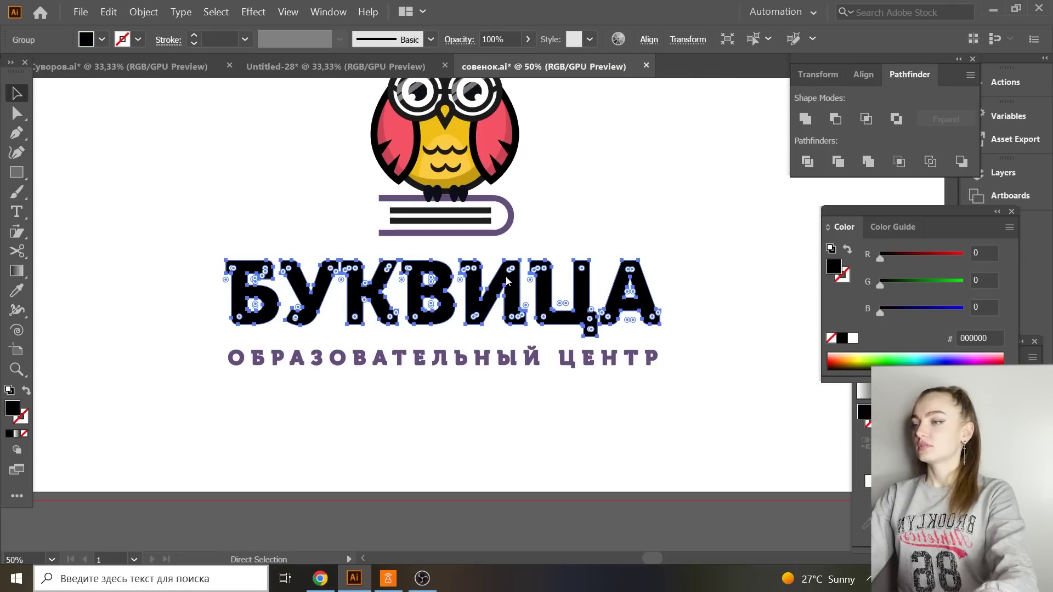
right_click(505, 283)
click(527, 375)
click(520, 288)
click(519, 288)
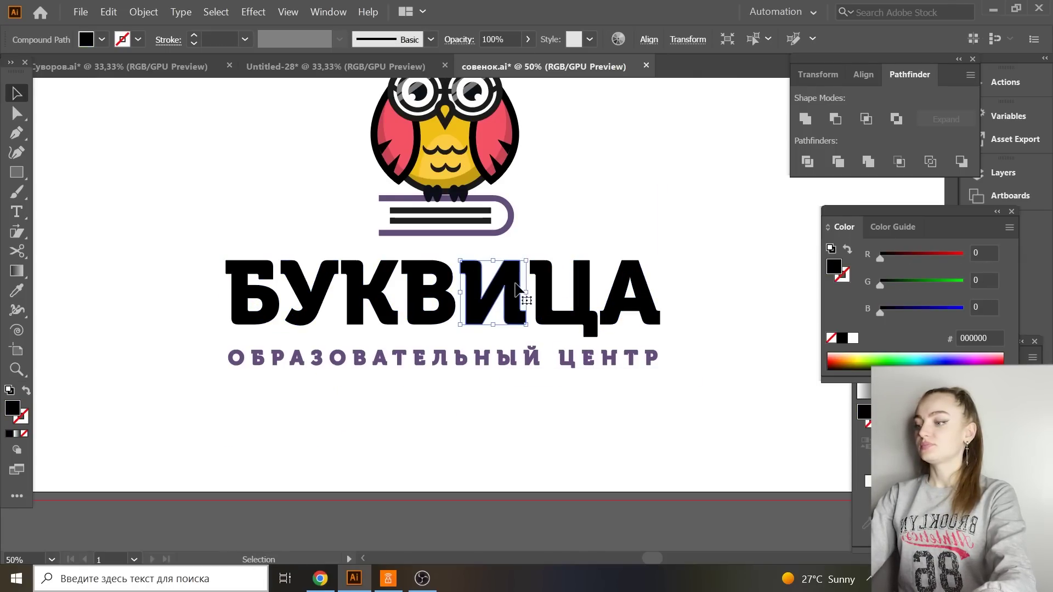
key(a)
drag(515, 304, 521, 429)
Divide the copied И with a rectangle and delete its left stem, keeping the diagonal.
key(ctrl+1)
key(v)
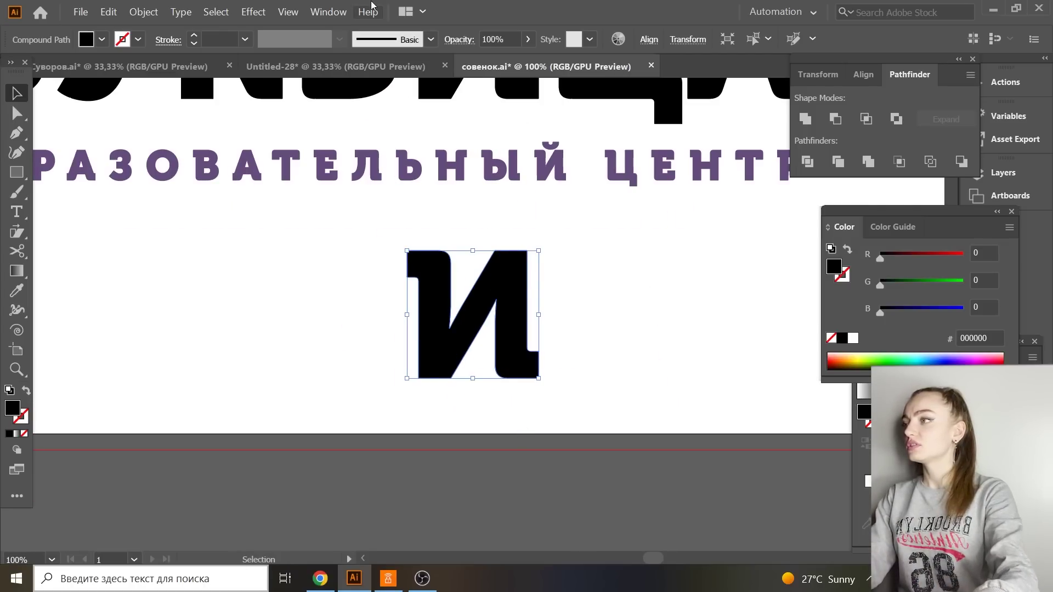
click(17, 172)
drag(385, 222, 452, 404)
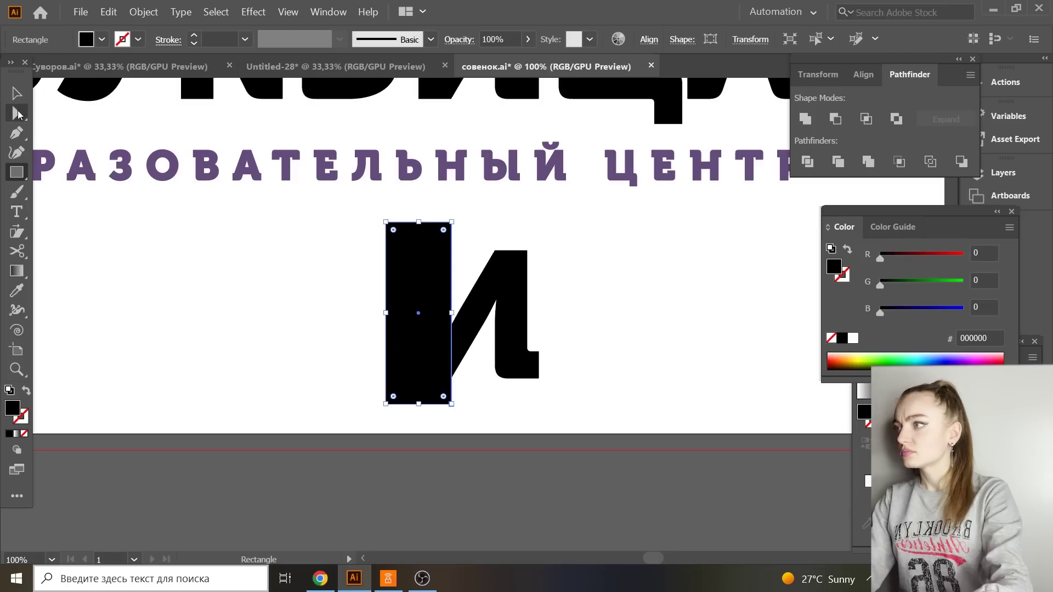
click(16, 93)
shift+click(526, 277)
click(807, 161)
right_click(450, 229)
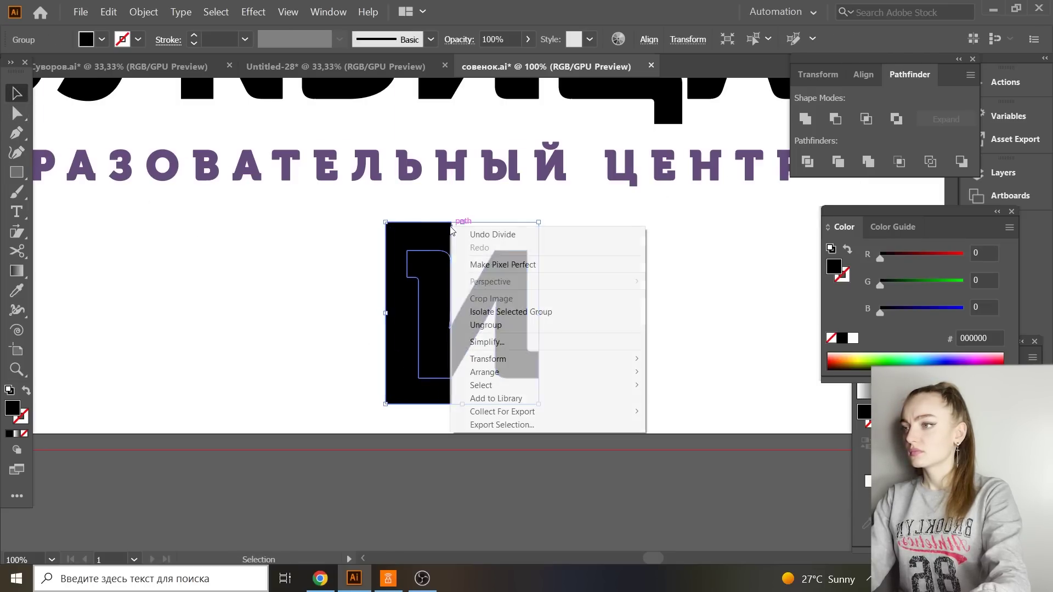
click(524, 326)
shift+click(522, 305)
key(Delete)
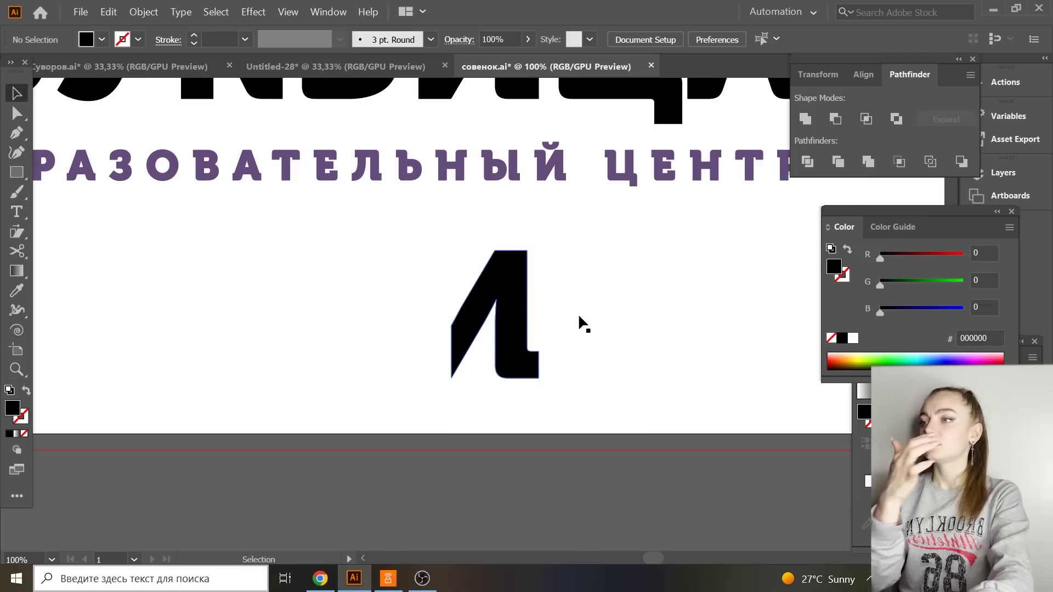
Draw a new rectangular stem with a rounded bottom-left corner and a thin band across it.
click(23, 173)
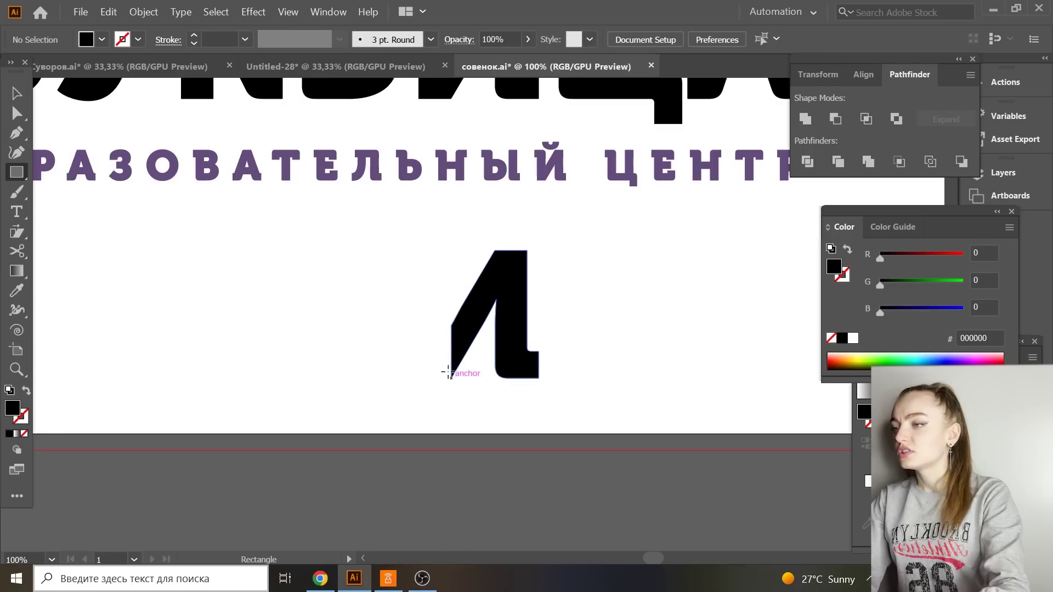
drag(450, 376, 419, 269)
click(16, 112)
key(ctrl+plus)
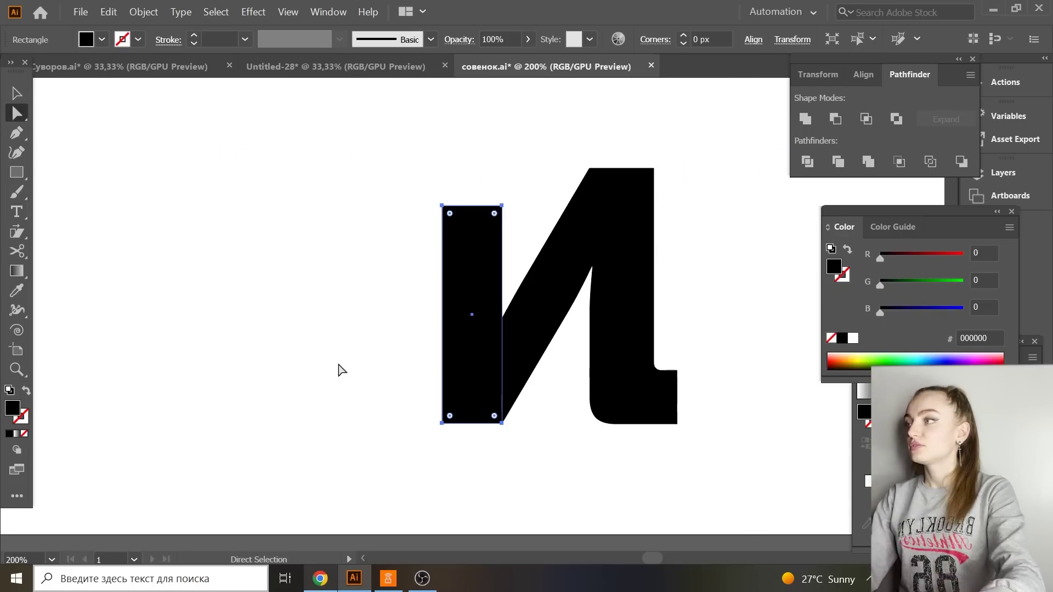
drag(450, 420, 454, 418)
click(420, 396)
click(17, 172)
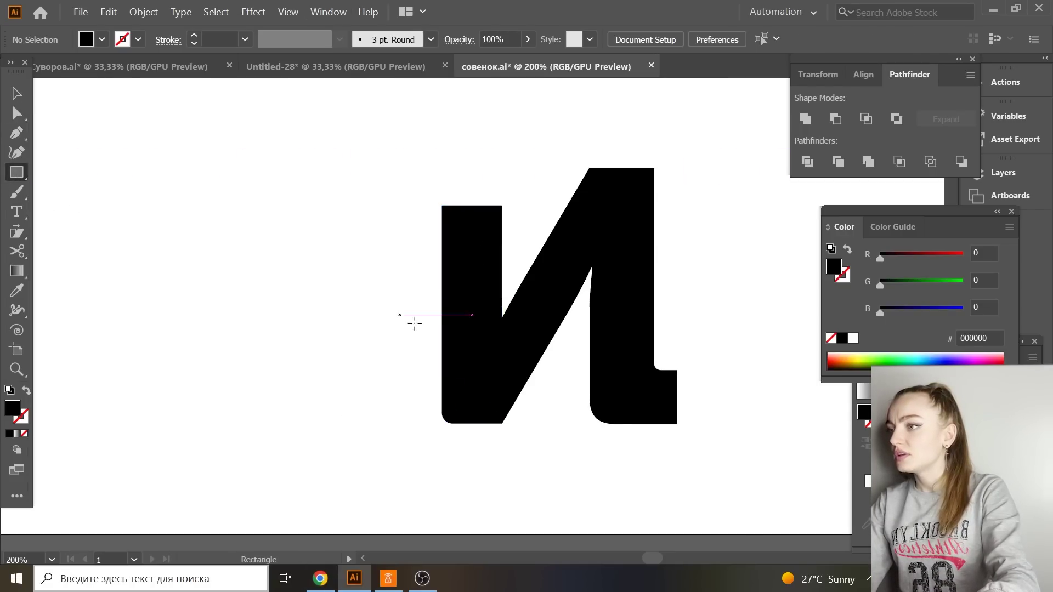
drag(443, 374, 505, 387)
Make the thin band the owl's yellow (f1be15) with no stroke.
click(16, 292)
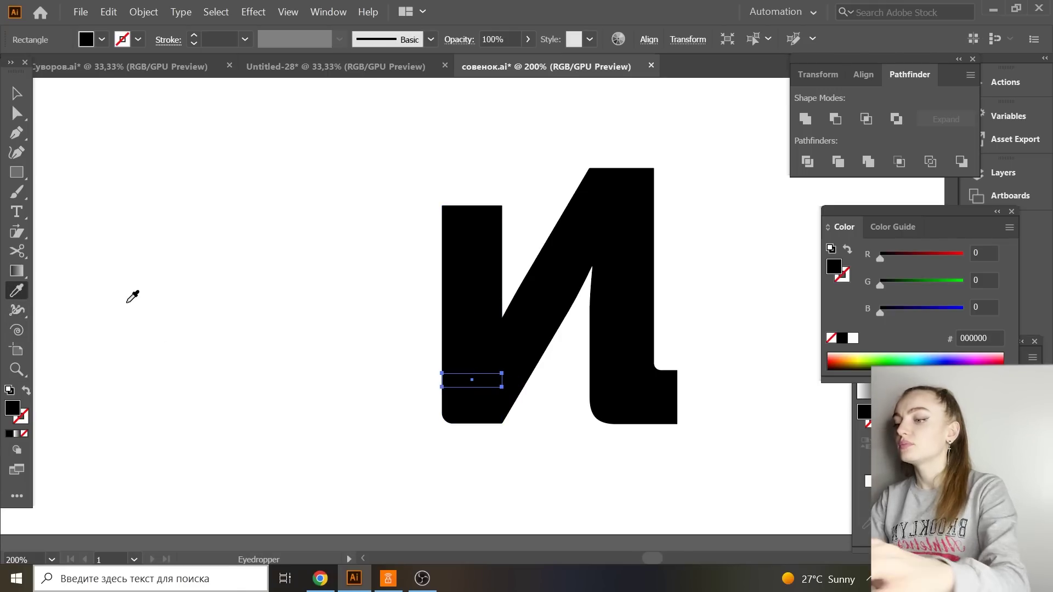
key(ctrl+minus)
key(ctrl+minus)
key(ctrl+minus)
scroll(131, 296, up, 6)
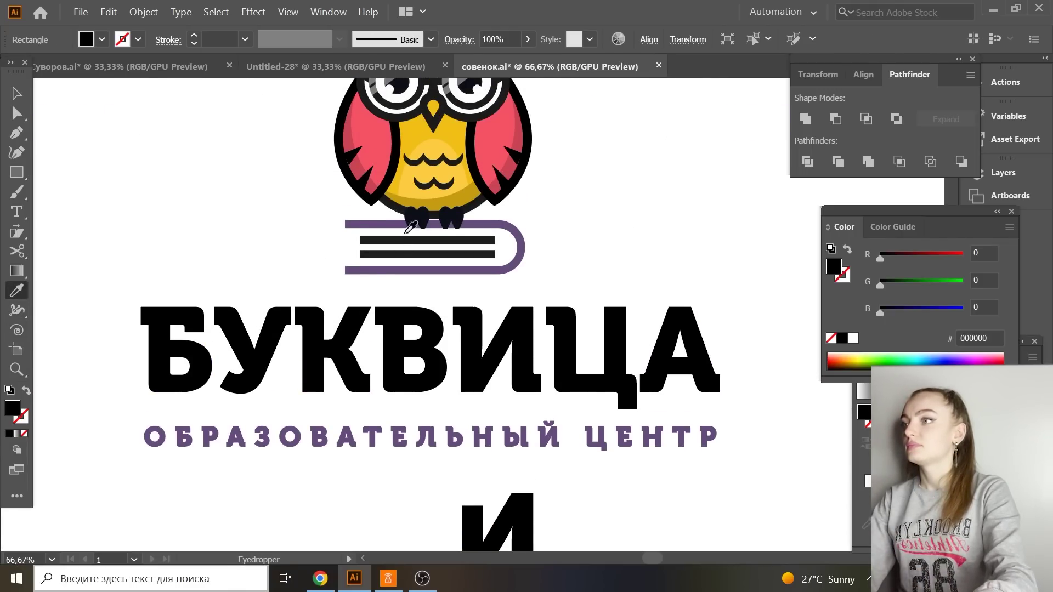
click(466, 132)
scroll(131, 304, down, 2)
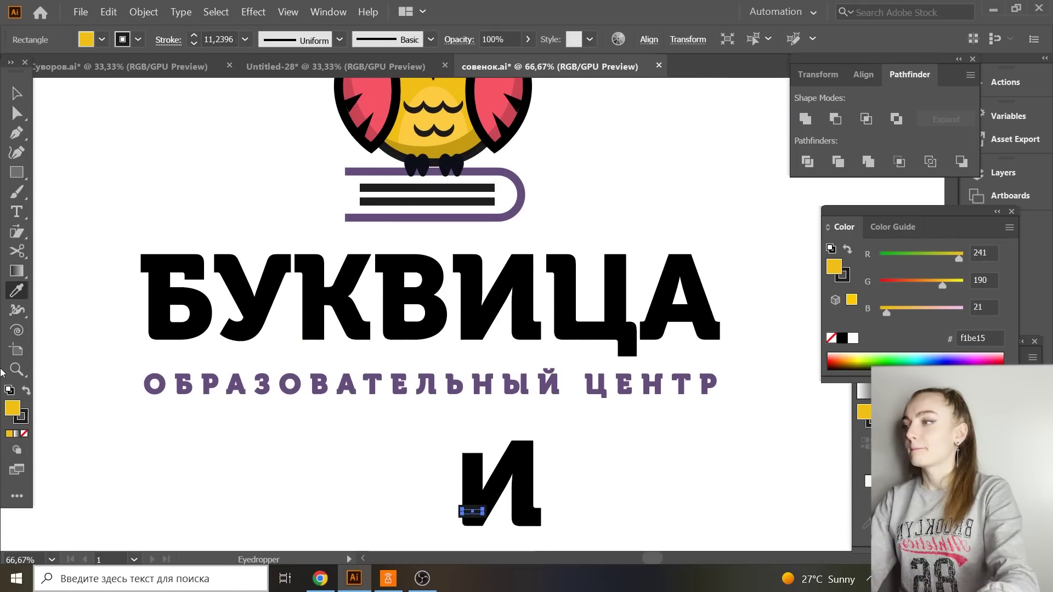
click(26, 421)
click(24, 435)
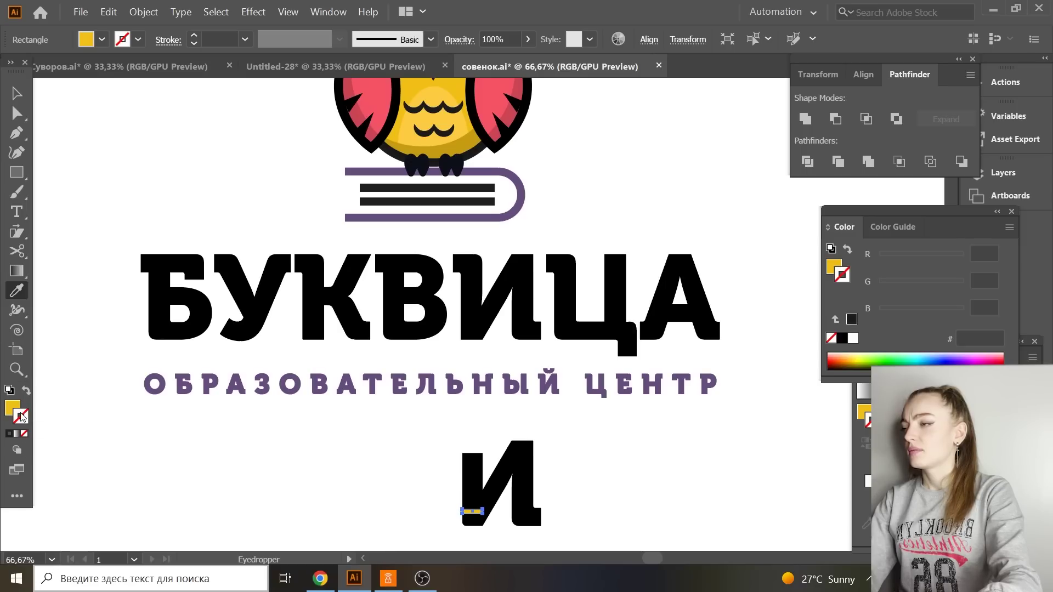
click(12, 409)
click(17, 94)
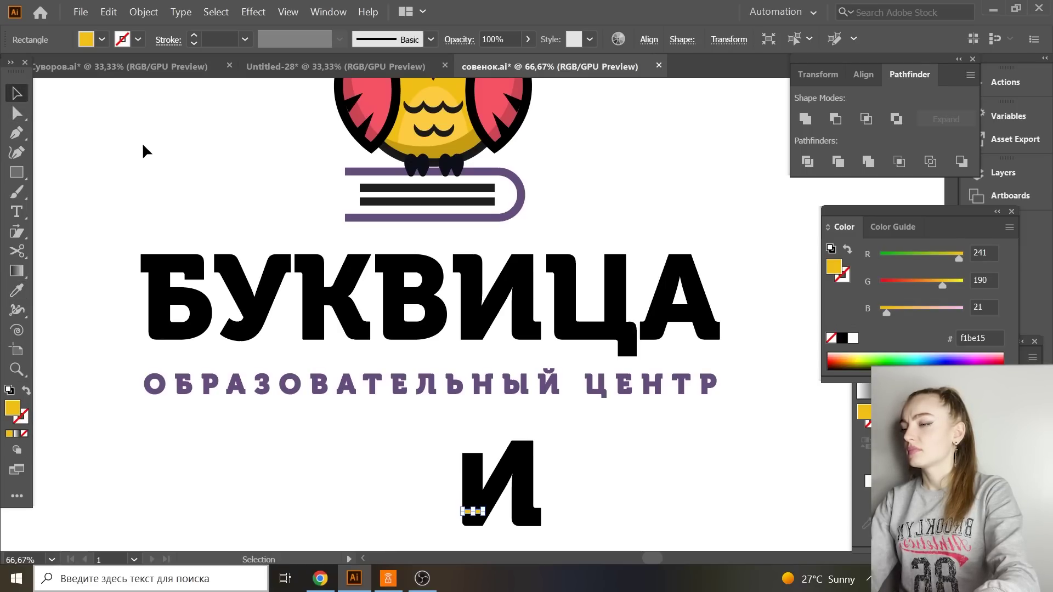
click(146, 150)
Raise the stem's top anchors slightly and select the whole stem rectangle.
scroll(233, 339, down, 2)
scroll(232, 334, down, 2)
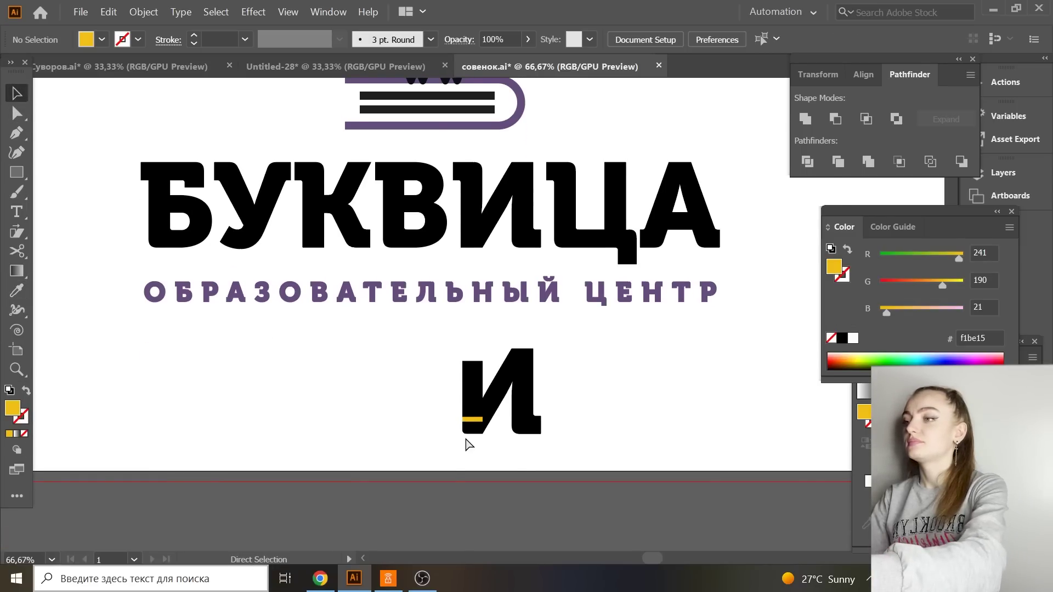
scroll(467, 444, up, 2)
click(472, 362)
key(a)
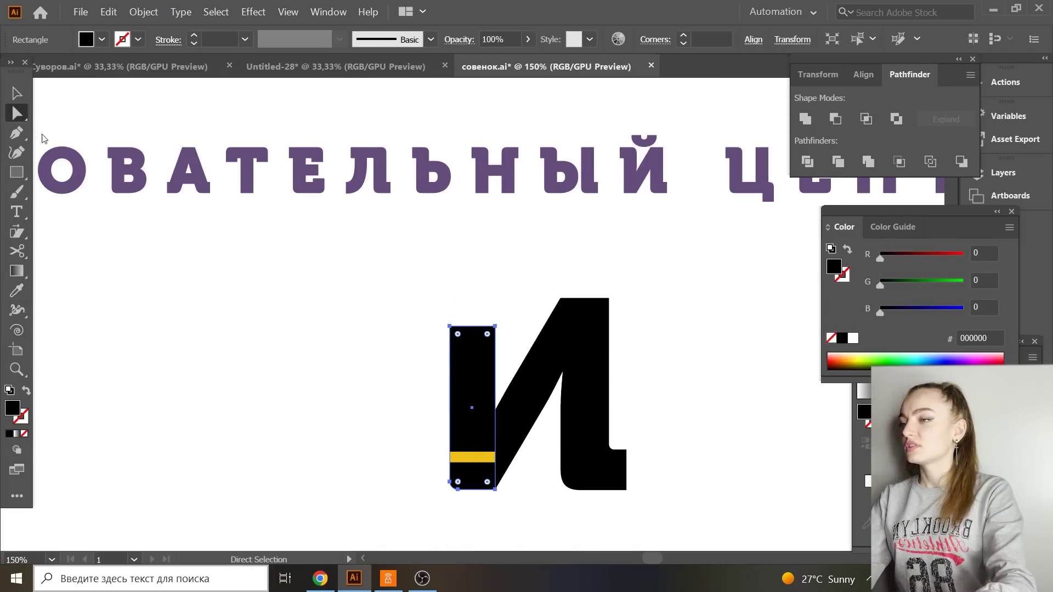
drag(510, 338, 510, 336)
drag(496, 327, 495, 326)
click(24, 138)
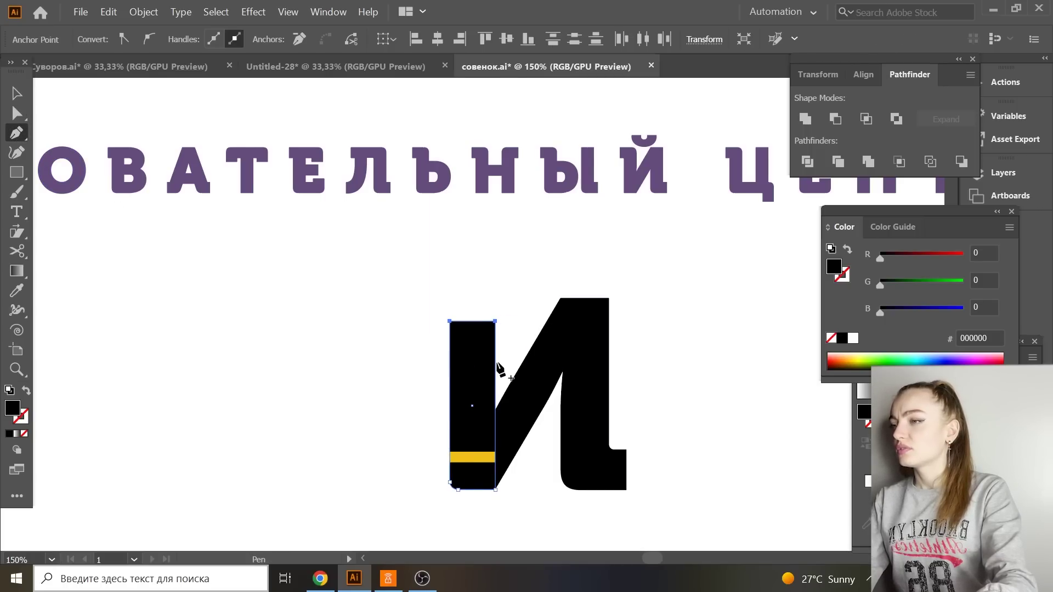
ctrl+click(450, 323)
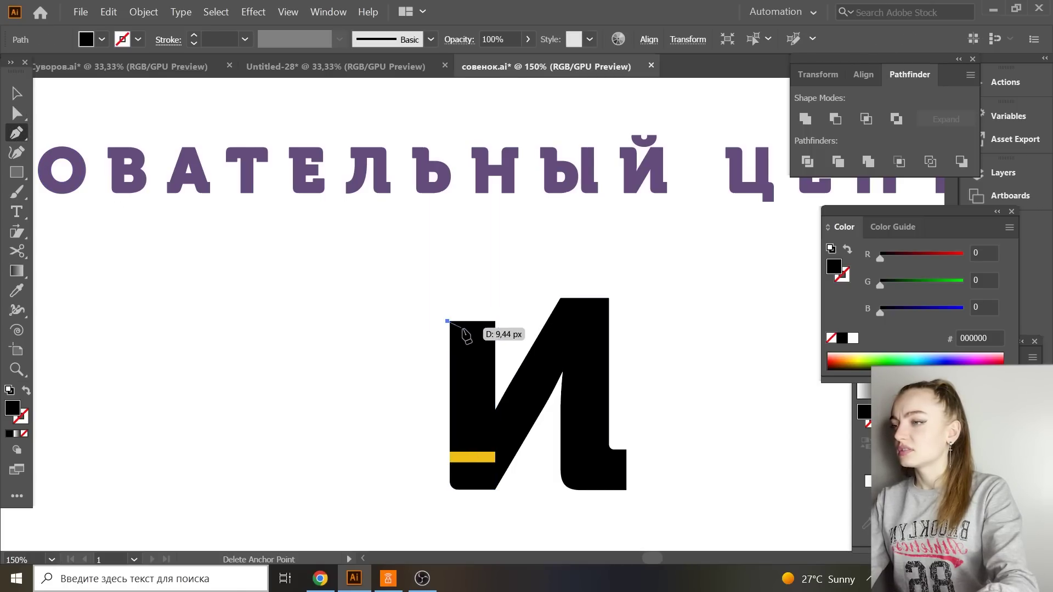
ctrl+click(453, 328)
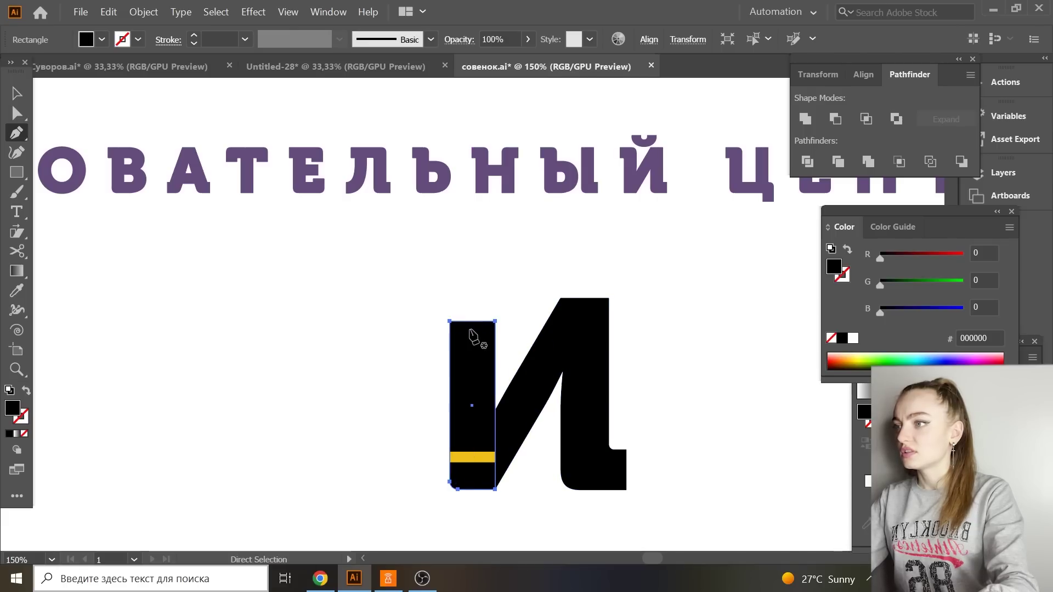
Draw a pointed tip shape across the top of the И's stem.
key(z)
click(18, 108)
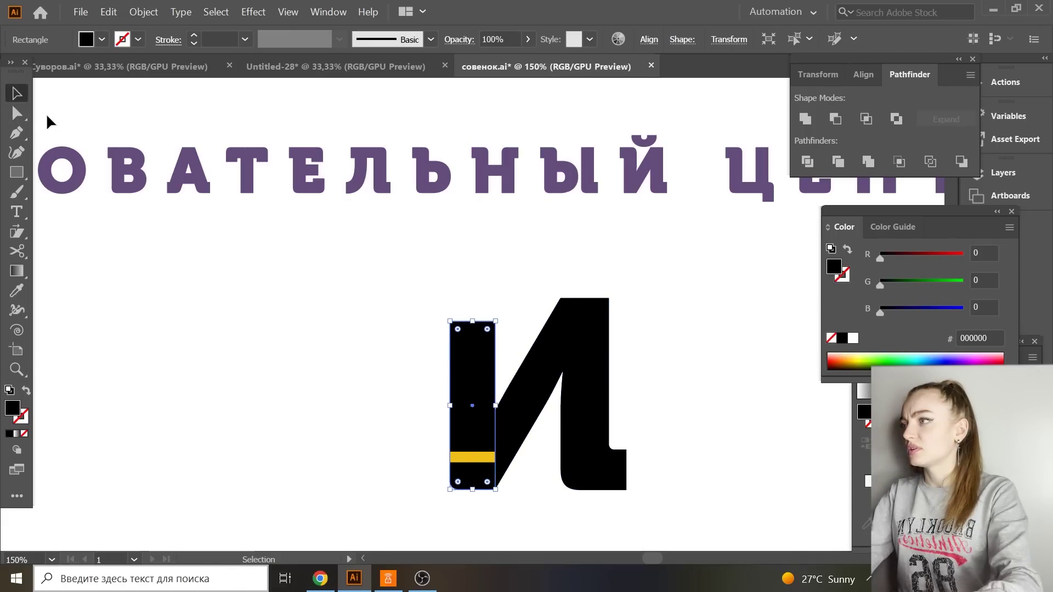
click(47, 117)
key(p)
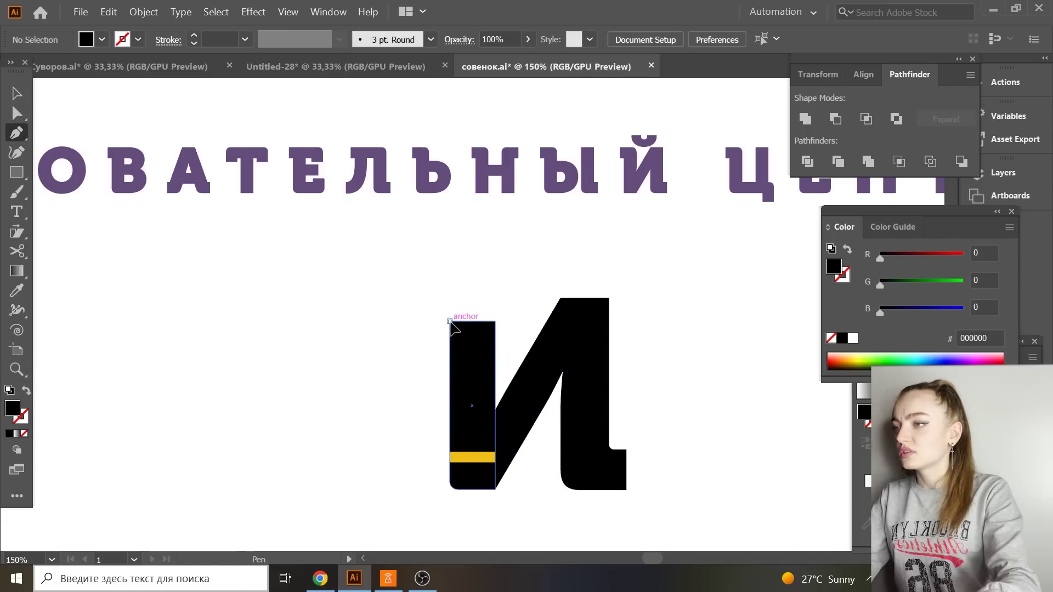
click(450, 322)
drag(464, 336, 495, 322)
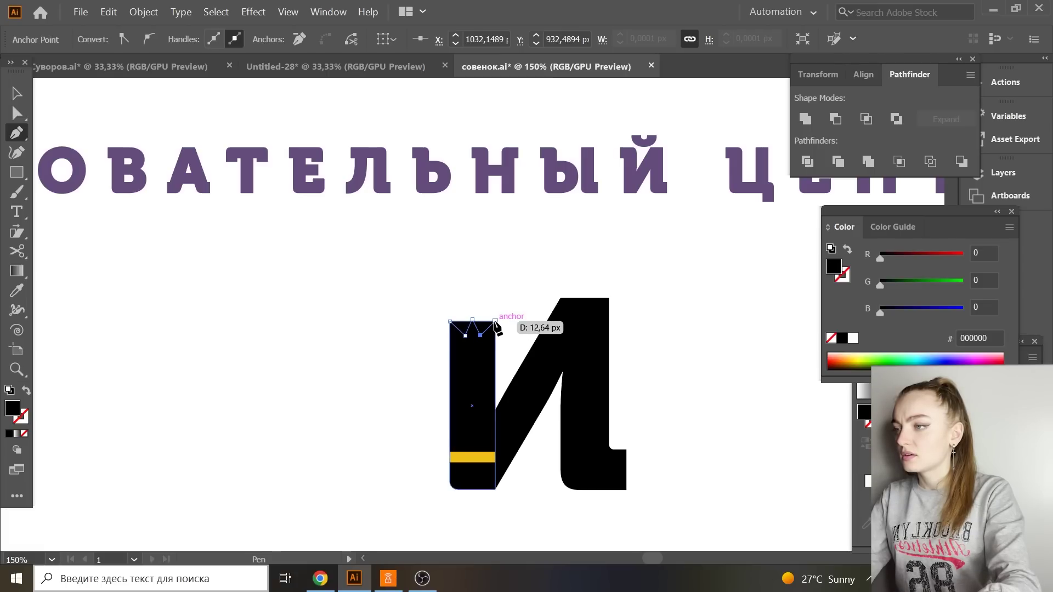
click(495, 322)
click(451, 321)
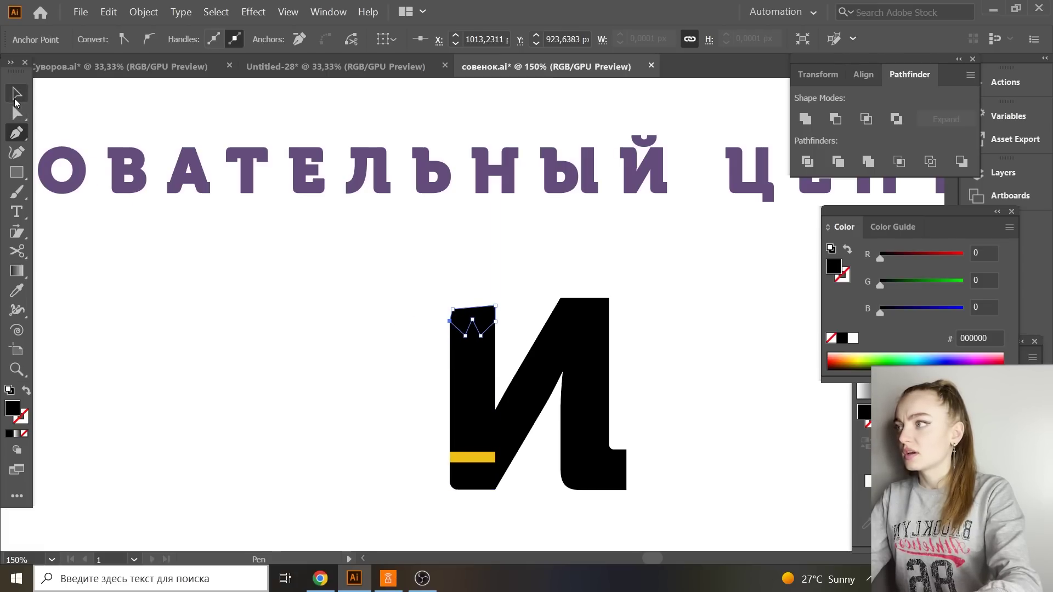
Select the tip shape with the stem and ungroup them.
key(v)
shift+click(488, 357)
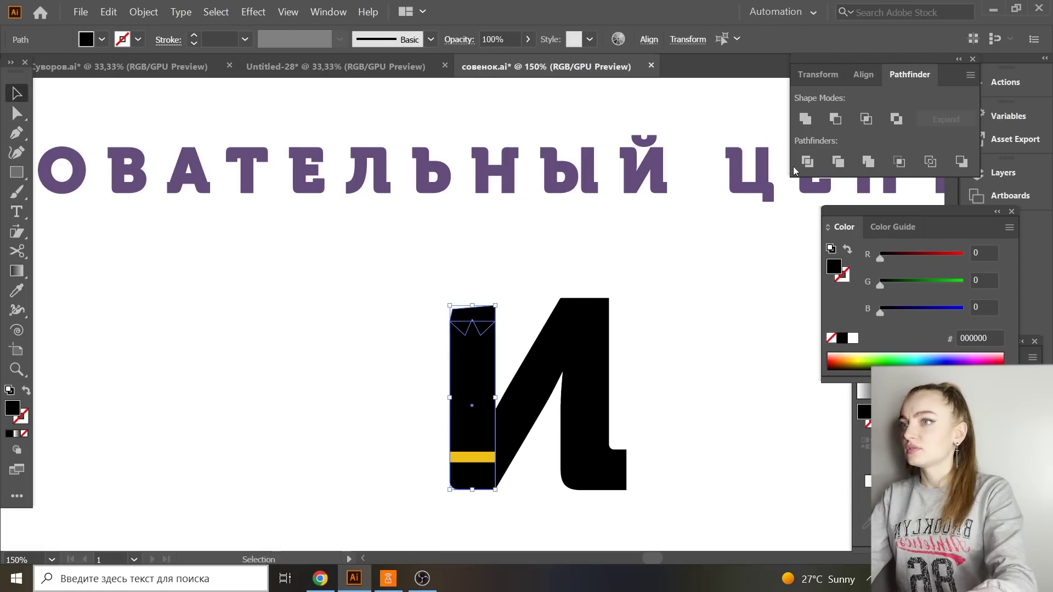
right_click(501, 276)
click(554, 379)
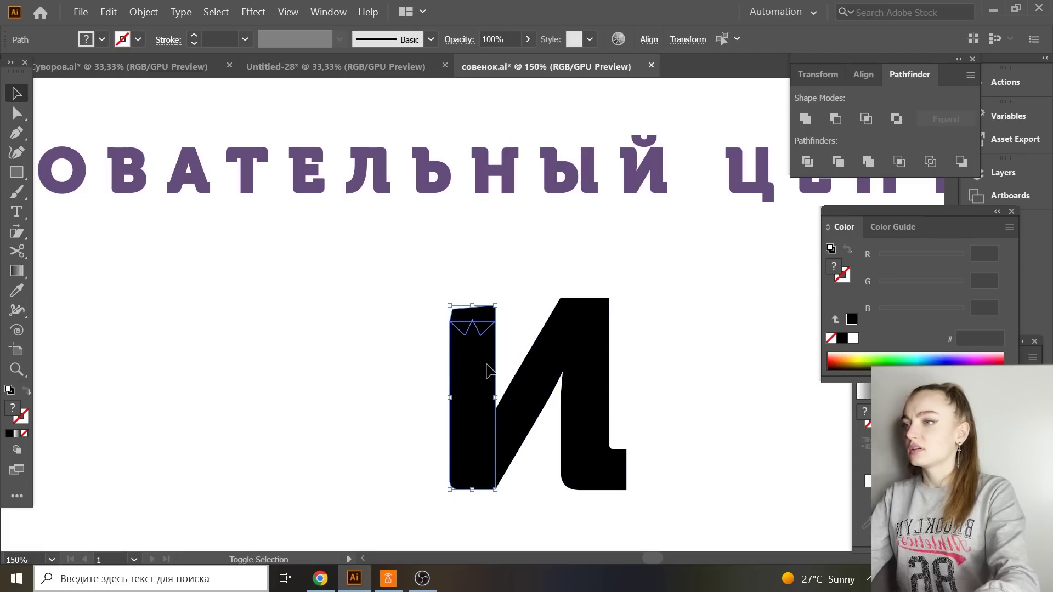
Send the stem behind the yellow band.
click(475, 361)
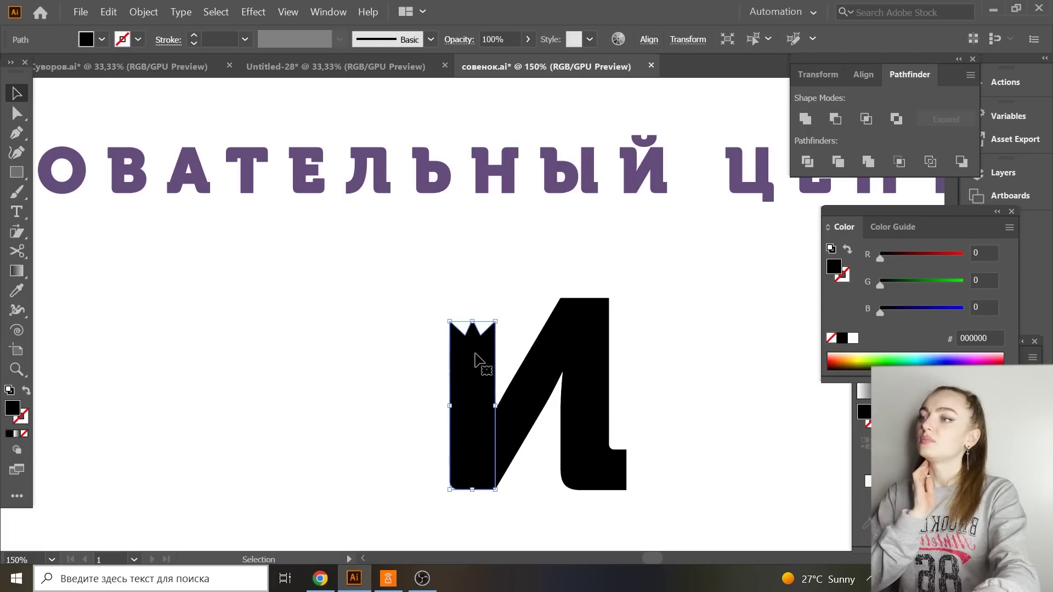
right_click(476, 359)
mouse_move(510, 293)
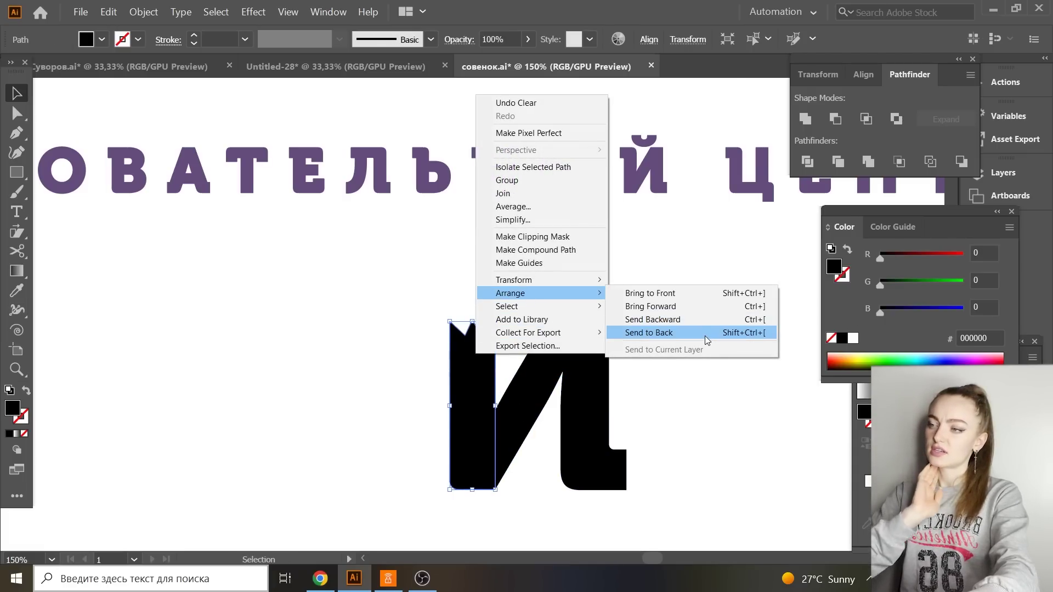
click(705, 334)
click(689, 386)
Ungroup the divided pencil pieces into separate shapes.
right_click(502, 261)
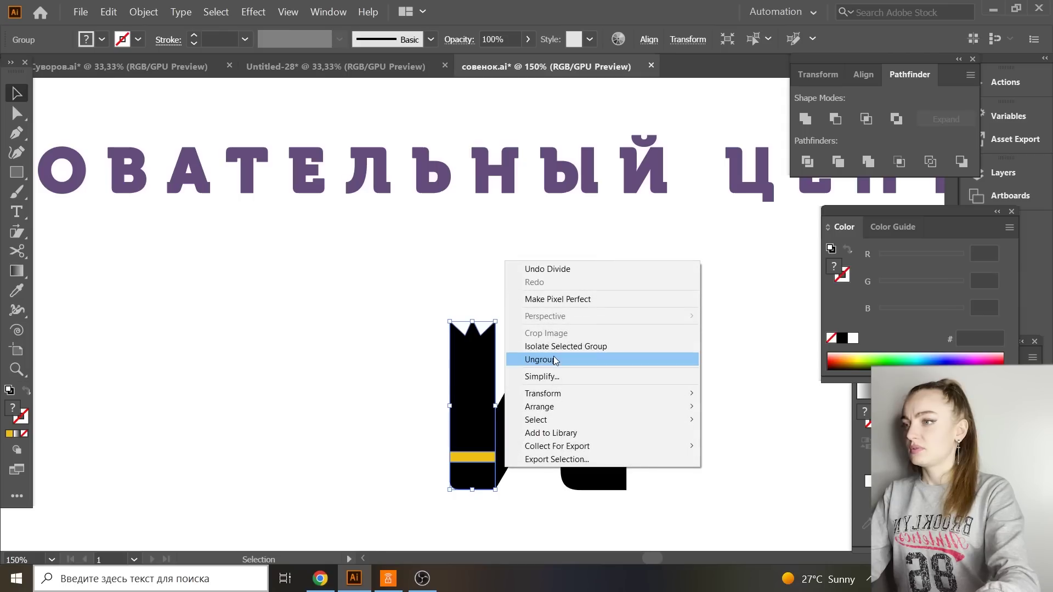
click(505, 263)
click(494, 376)
Give the И stem the subtitle's purple and draw a pointed, outline-free middle facet.
click(17, 291)
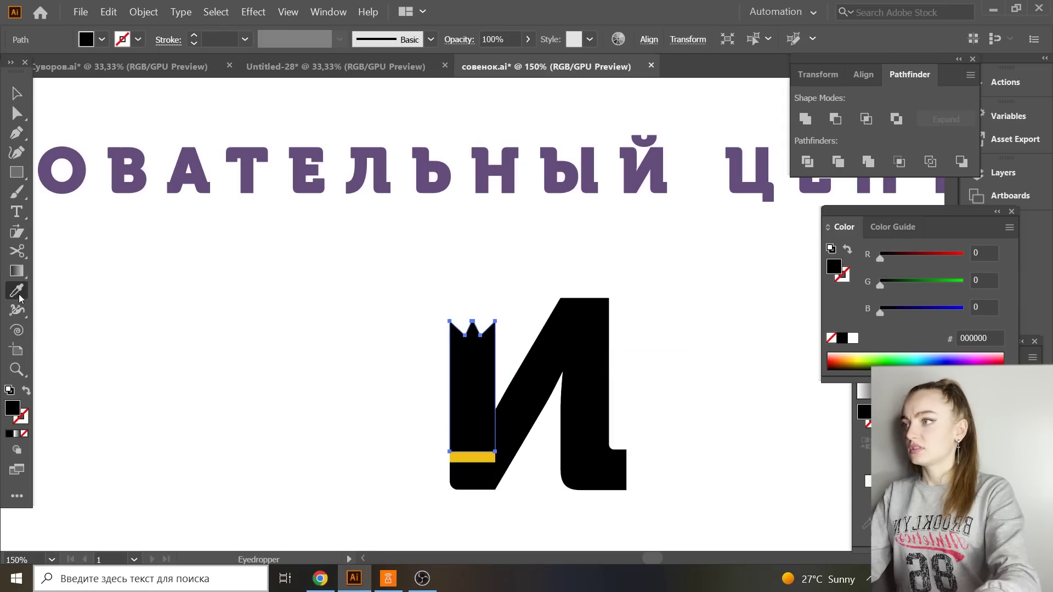
click(207, 164)
key(p)
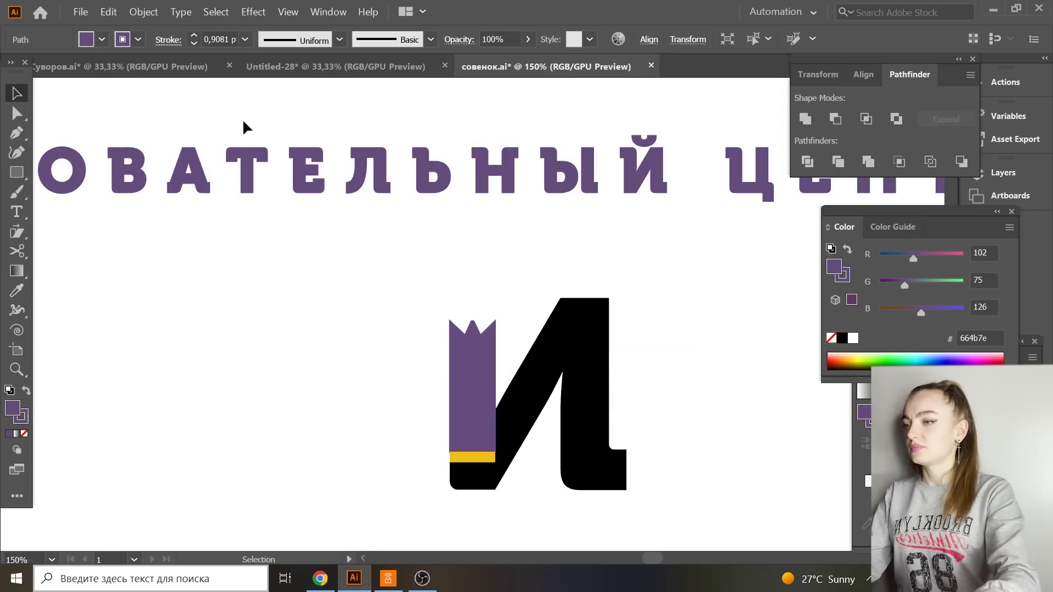
key(ctrl+plus)
click(466, 435)
click(461, 234)
click(472, 256)
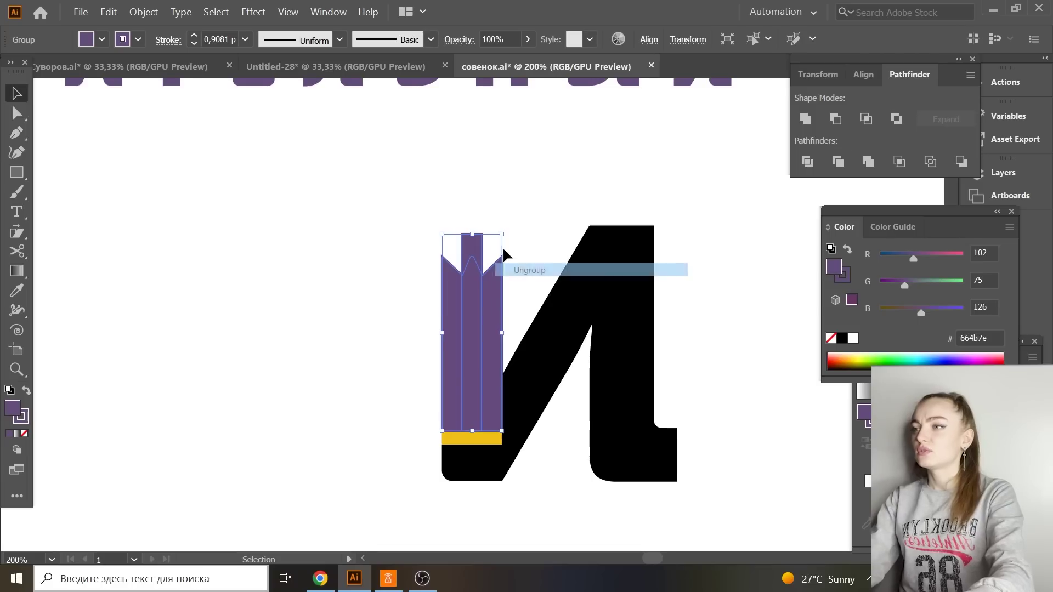
click(24, 433)
key(v)
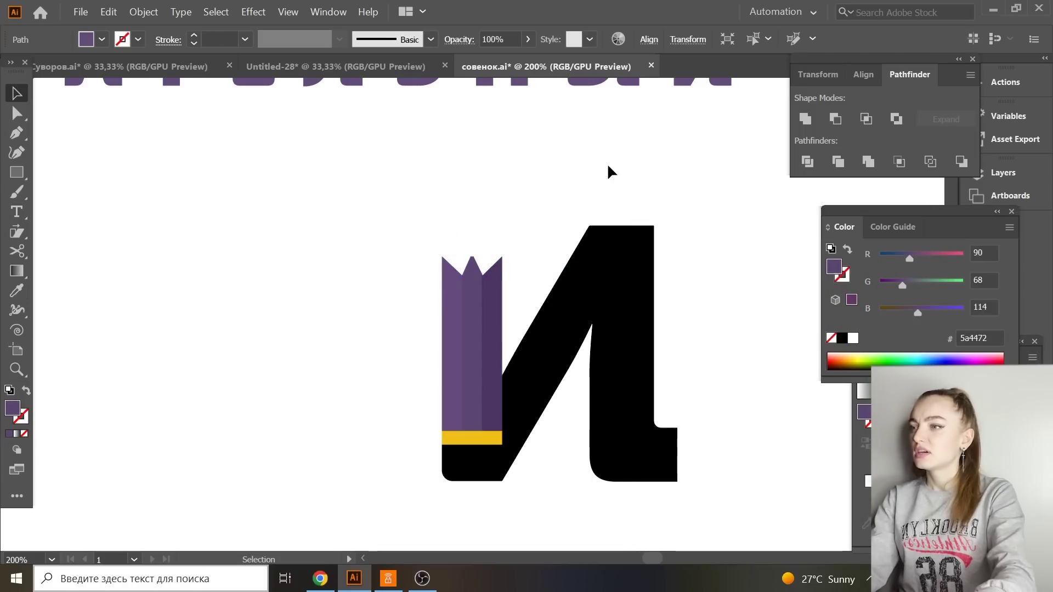
Draw the yellow sharpened tip shape at the top of the pencil.
key(ctrl+plus)
key(p)
click(426, 370)
click(471, 265)
click(516, 370)
click(474, 440)
click(453, 425)
click(425, 370)
Place a circle for the dark point behind the tip, then move the pencil-И into БУКВИЦА.
click(17, 95)
key(ctrl+plus)
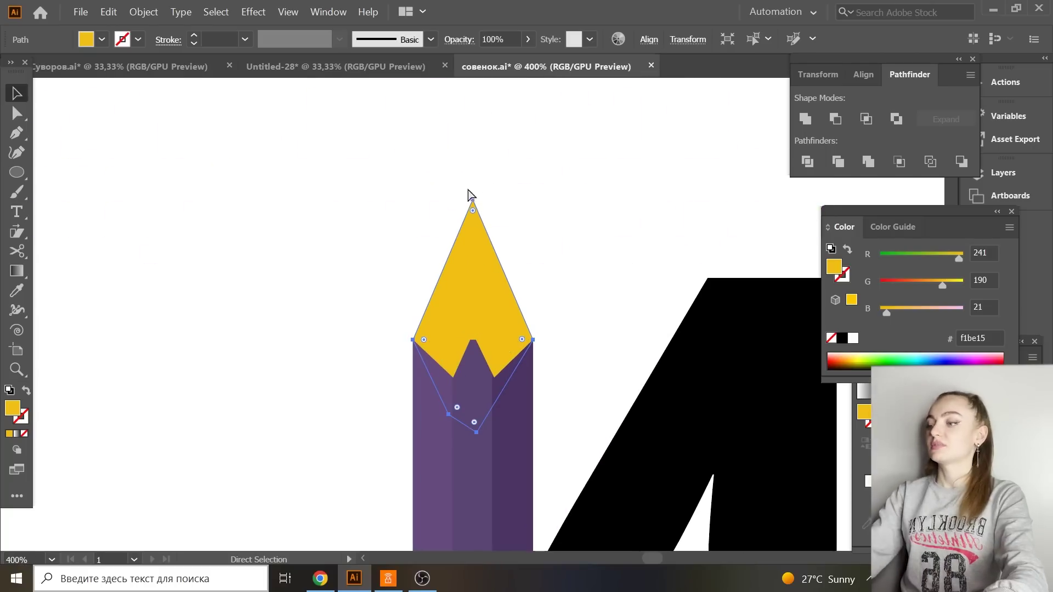
drag(146, 176, 477, 199)
right_click(497, 247)
mouse_move(583, 438)
click(670, 471)
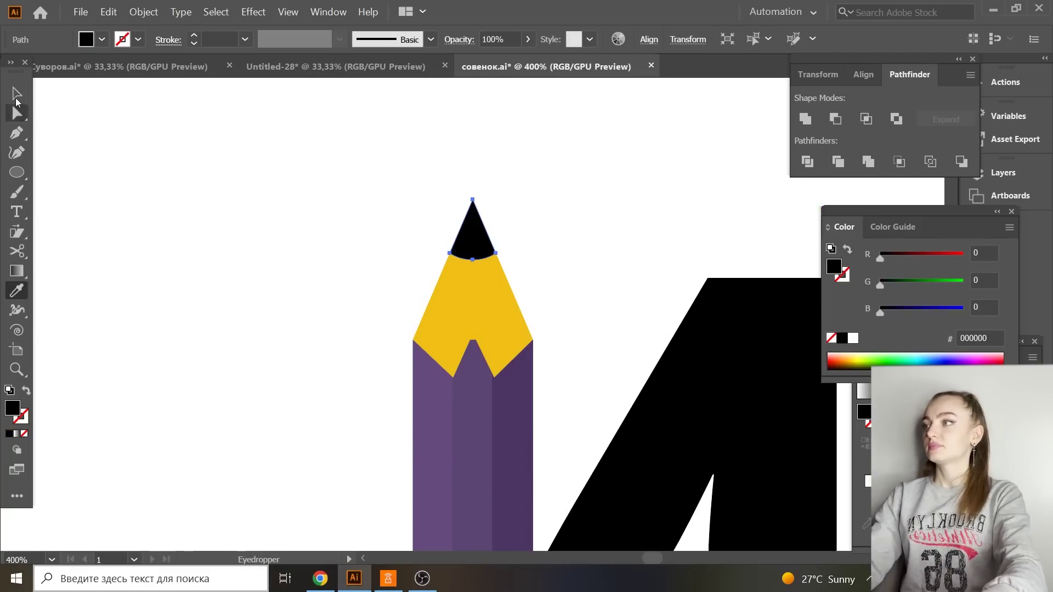
key(ctrl+minus)
key(ctrl+minus)
key(ctrl+minus)
key(ctrl+minus)
key(ctrl+minus)
key(ctrl+minus)
drag(515, 437, 539, 299)
Group the БУКВИЦА text and subtitle into one object.
click(580, 223)
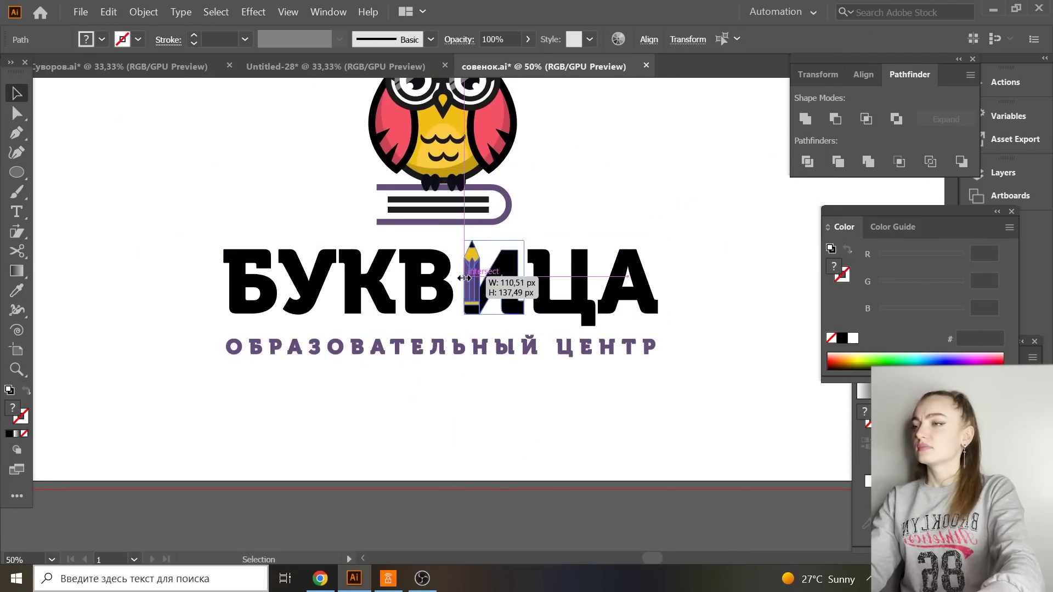
scroll(580, 224, up, 1)
key(ctrl+minus)
drag(402, 396, 344, 336)
key(ctrl+g)
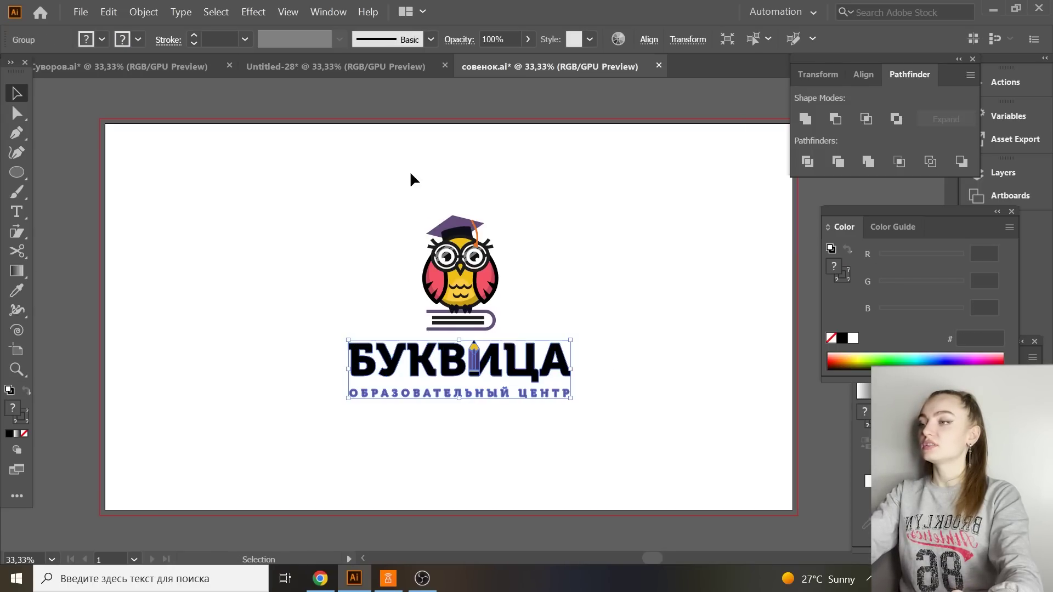
Centre the owl horizontally over the grouped lettering.
click(463, 300)
drag(344, 181, 597, 358)
click(648, 40)
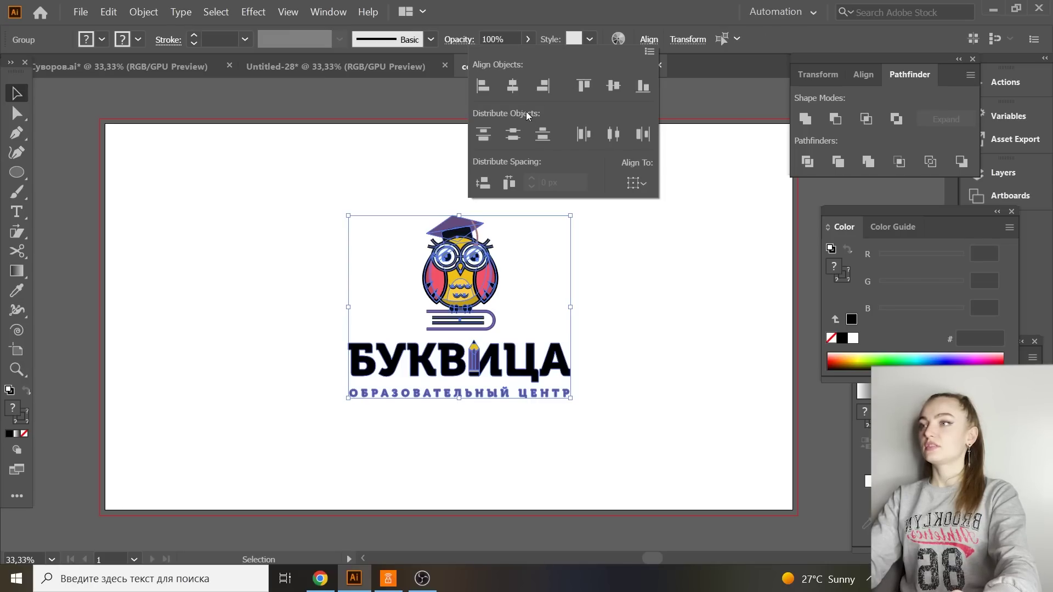
click(514, 90)
click(644, 332)
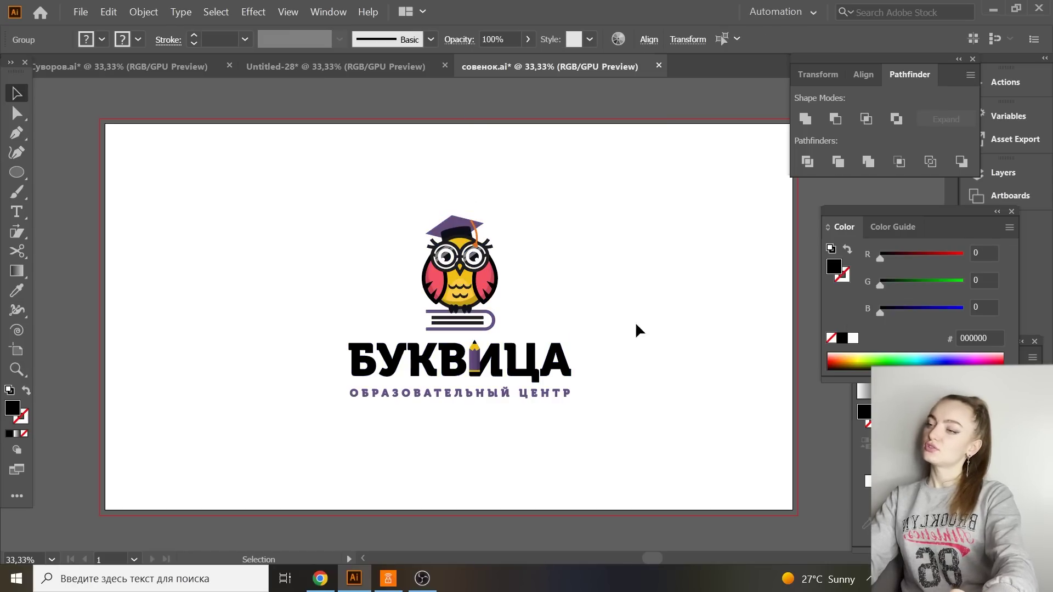
Enlarge the owl slightly upward and move the whole logo a bit lower.
click(461, 244)
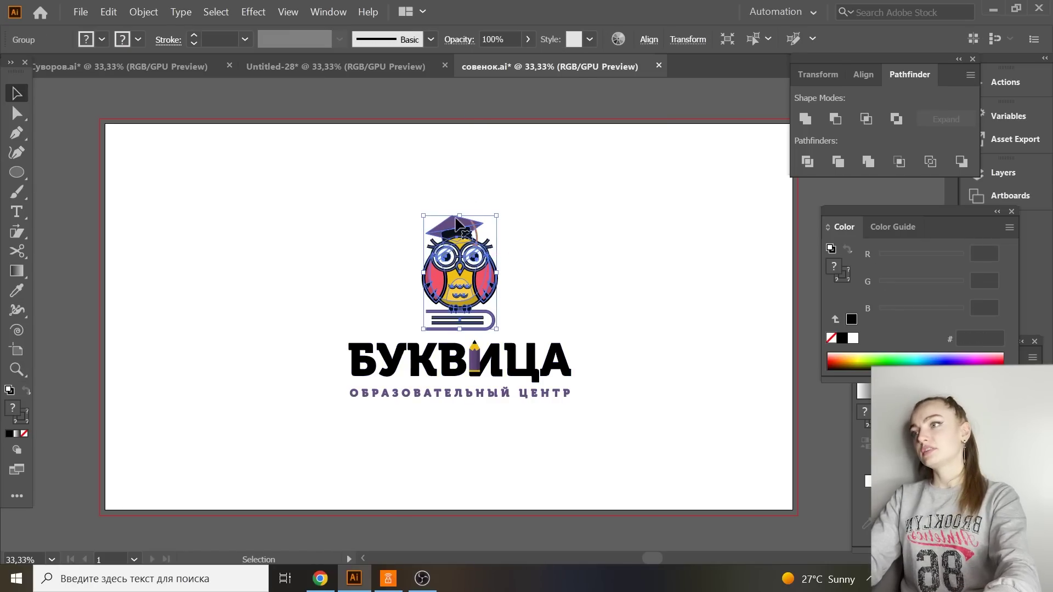
drag(460, 215, 462, 195)
drag(240, 176, 597, 462)
drag(550, 373, 551, 383)
click(674, 377)
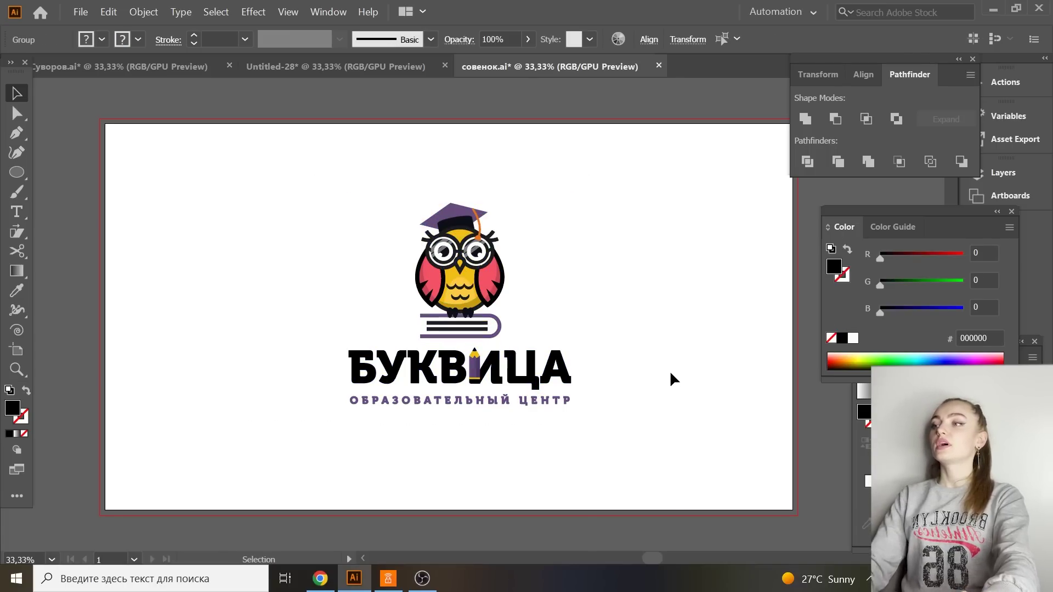
click(80, 11)
Export a 1920×1080 JPEG named совенок to the desktop, then move the owl left of the lettering.
mouse_move(141, 221)
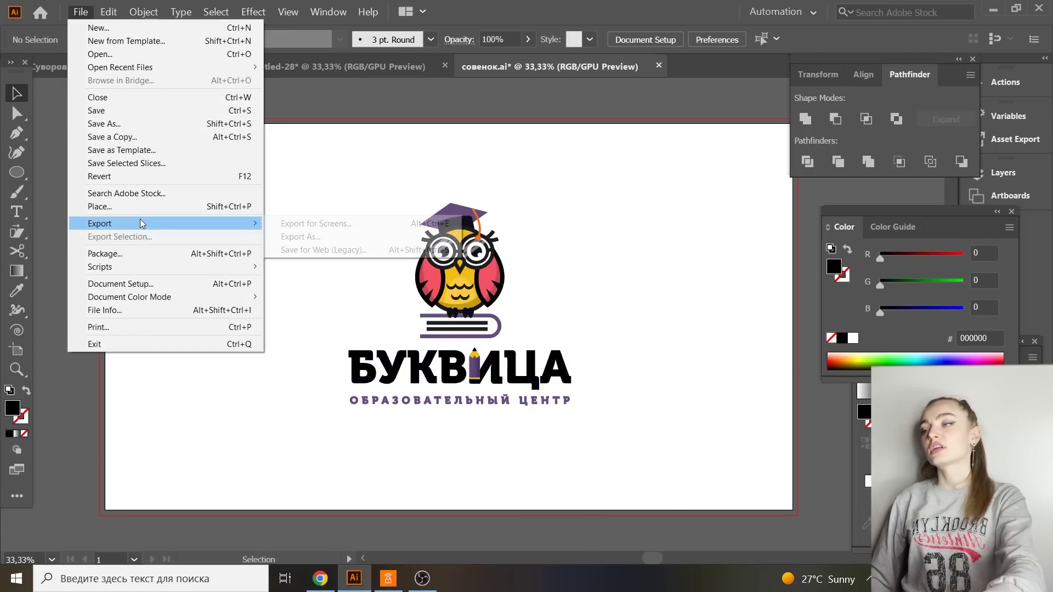
click(351, 248)
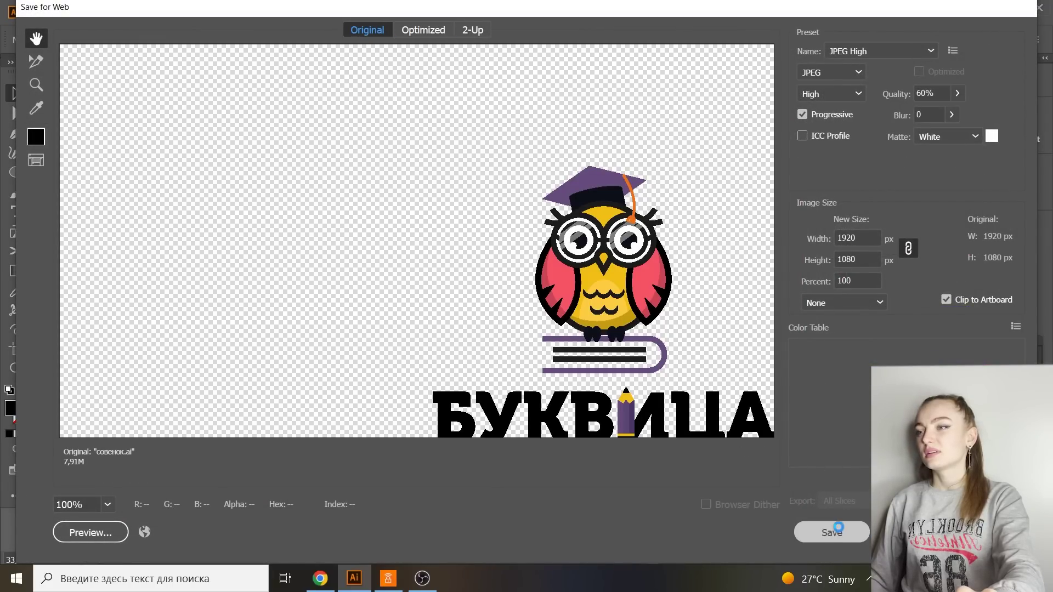
click(832, 532)
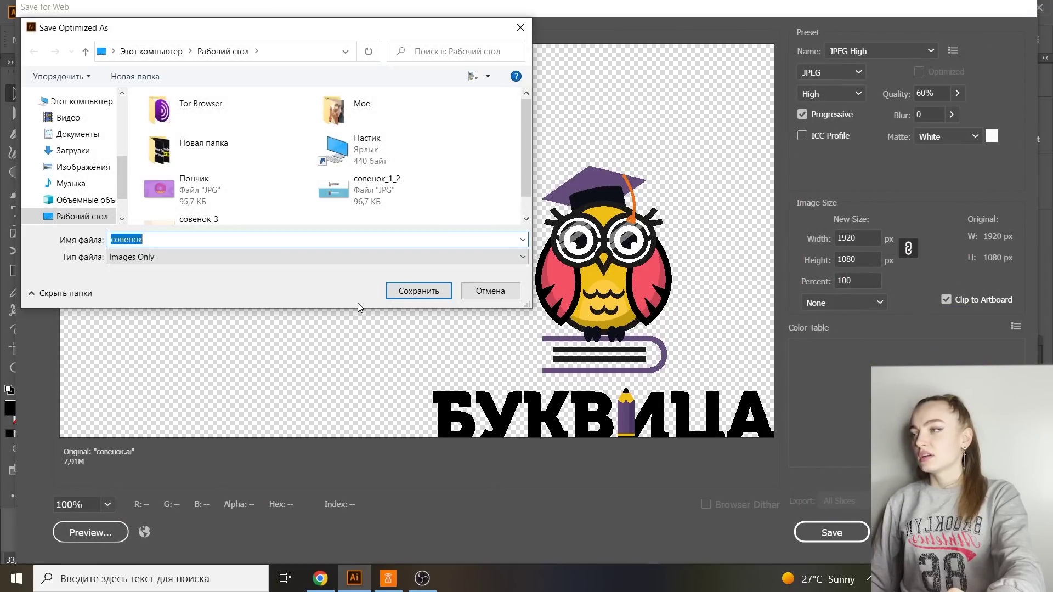
click(418, 291)
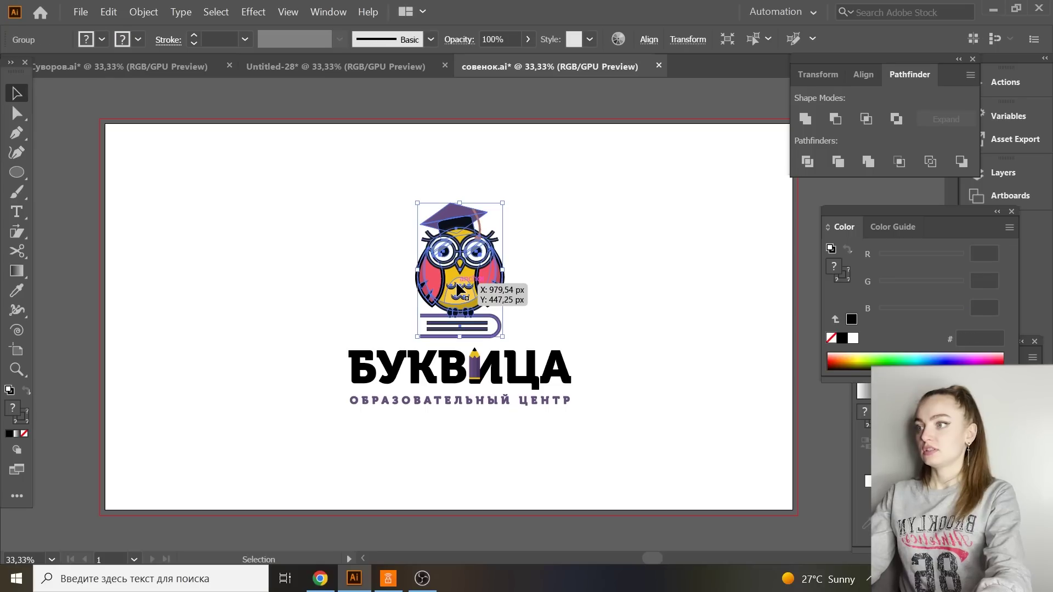
drag(464, 283, 293, 382)
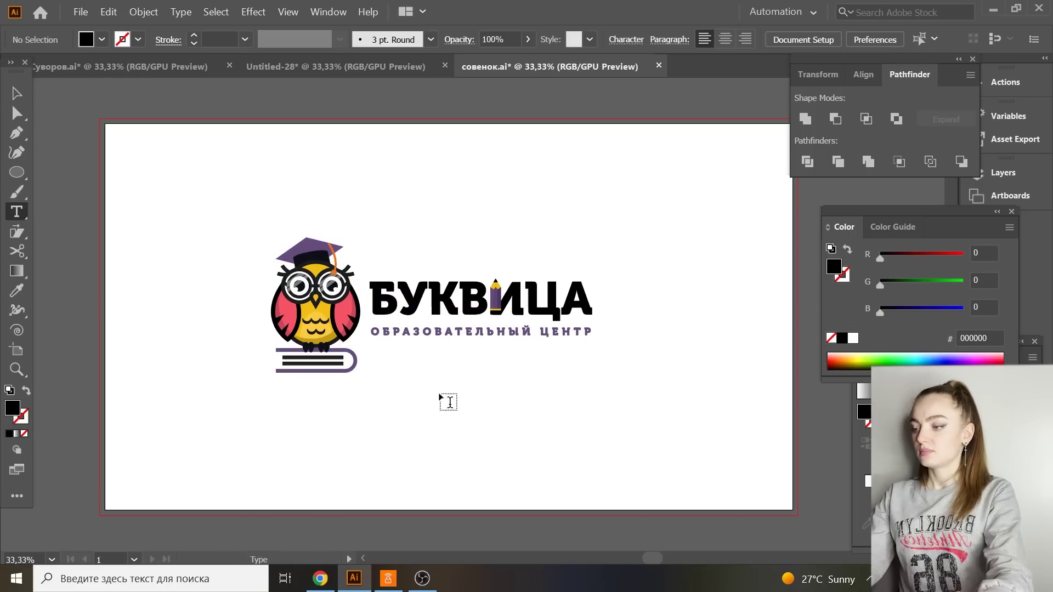
Type a plain И, ungroup the lettering, and place the И in the БУКВИЦА gap.
click(449, 402)
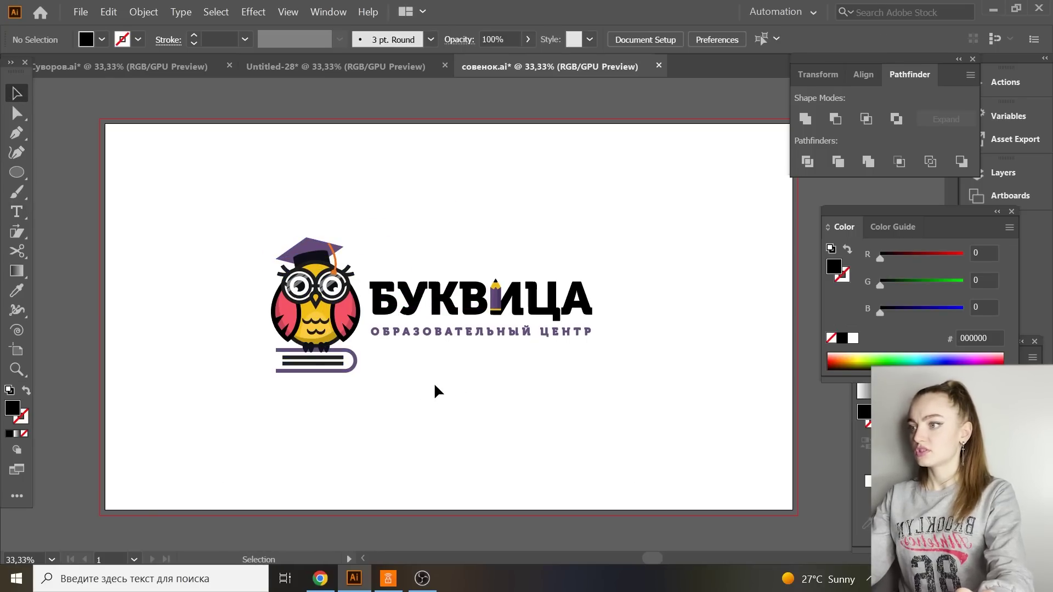
text(И)
click(485, 40)
right_click(493, 270)
click(542, 367)
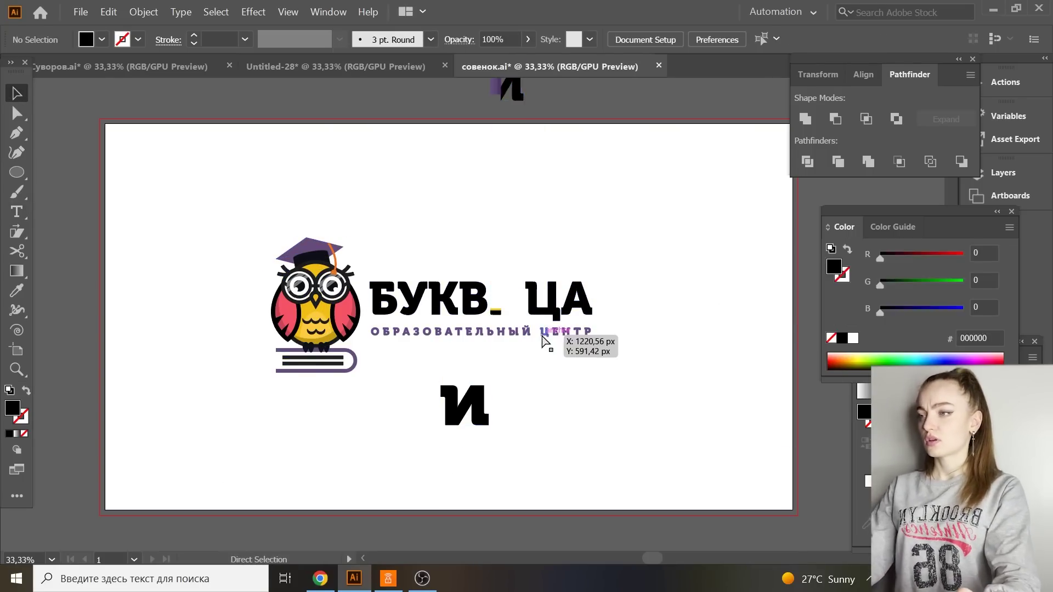
drag(545, 346, 545, 294)
key(ctrl+plus)
key(ctrl+plus)
key(ctrl+plus)
key(ctrl+plus)
key(ctrl+plus)
key(ctrl+shift+a)
key(ctrl+0)
Save the document as буквица.ai on the desktop, replacing the existing file.
key(ctrl+s)
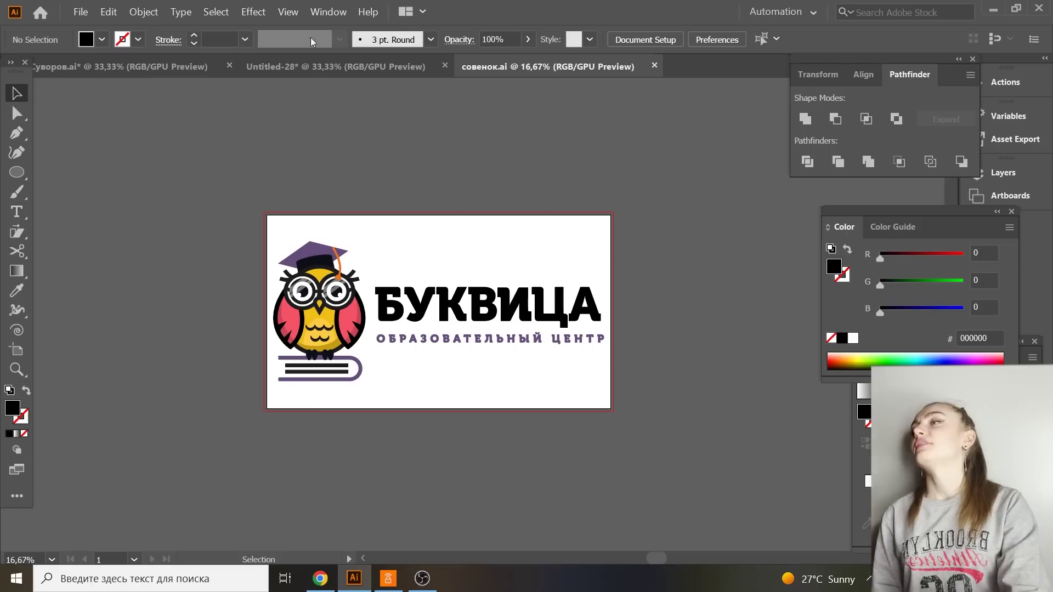
click(80, 11)
click(116, 113)
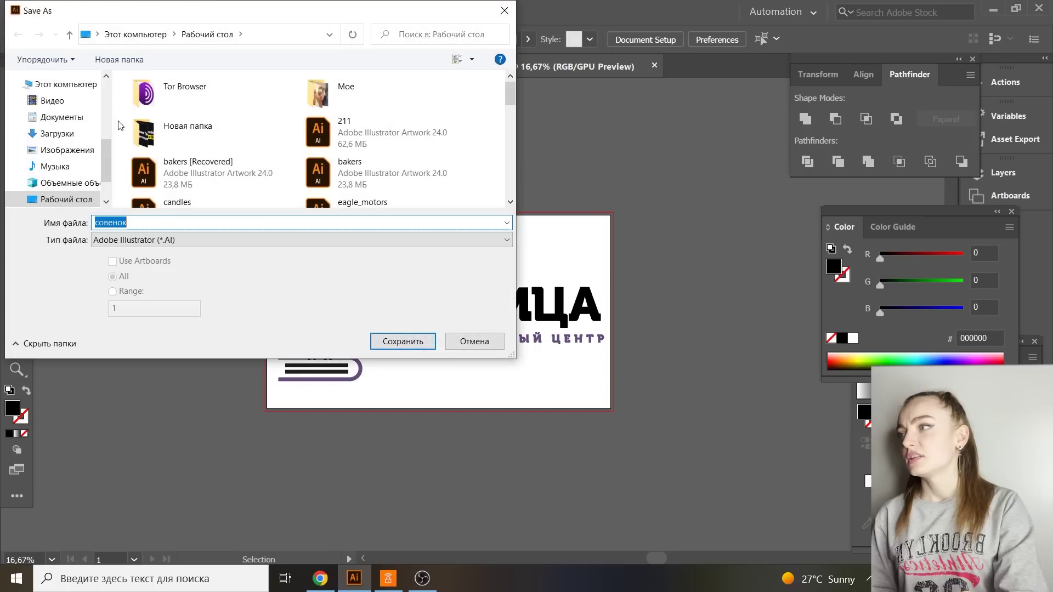
text(буквица)
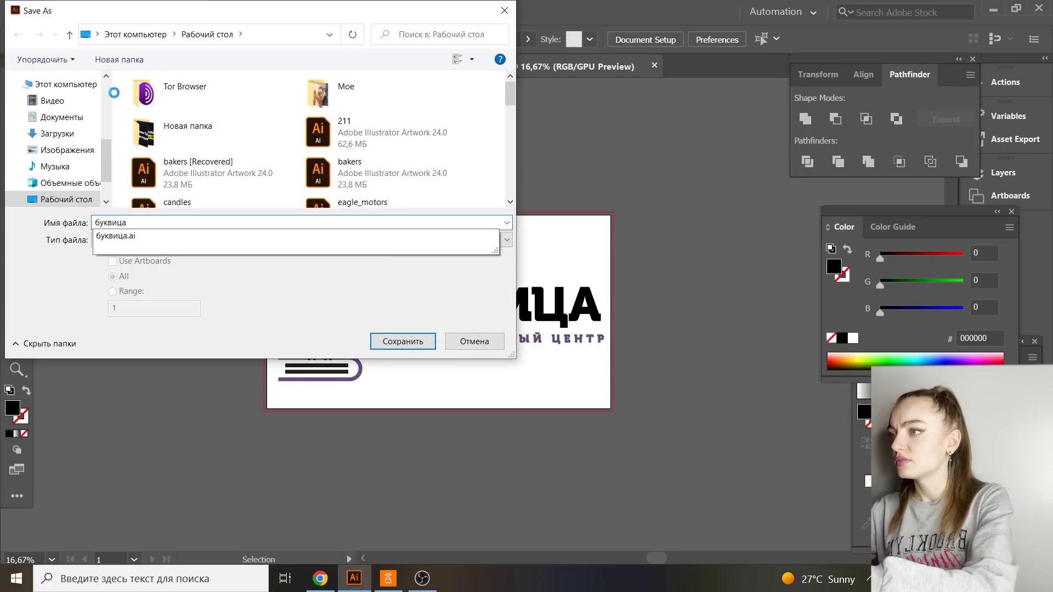
key(Return)
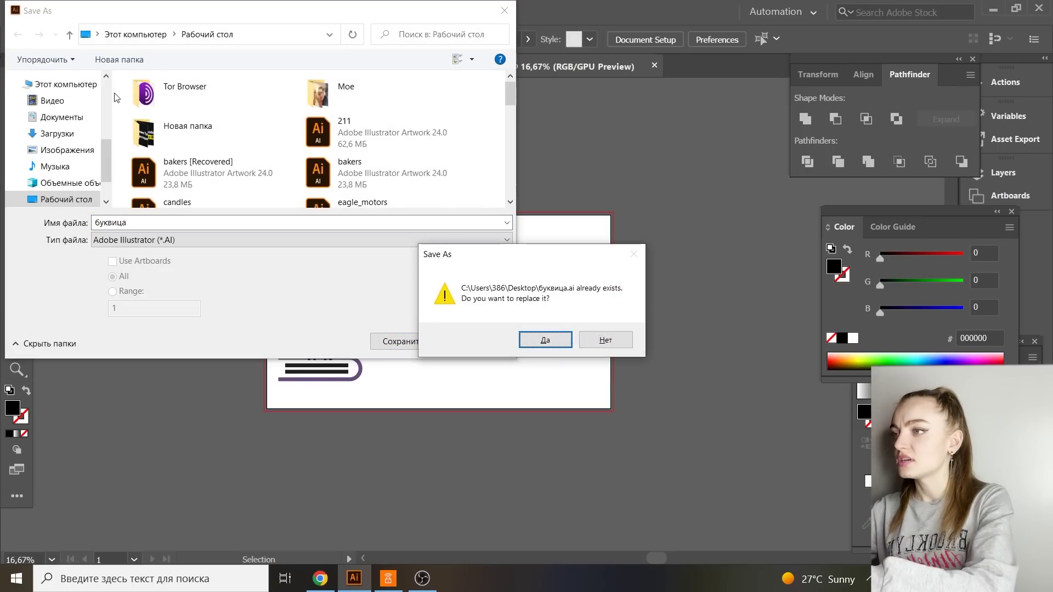
key(Return)
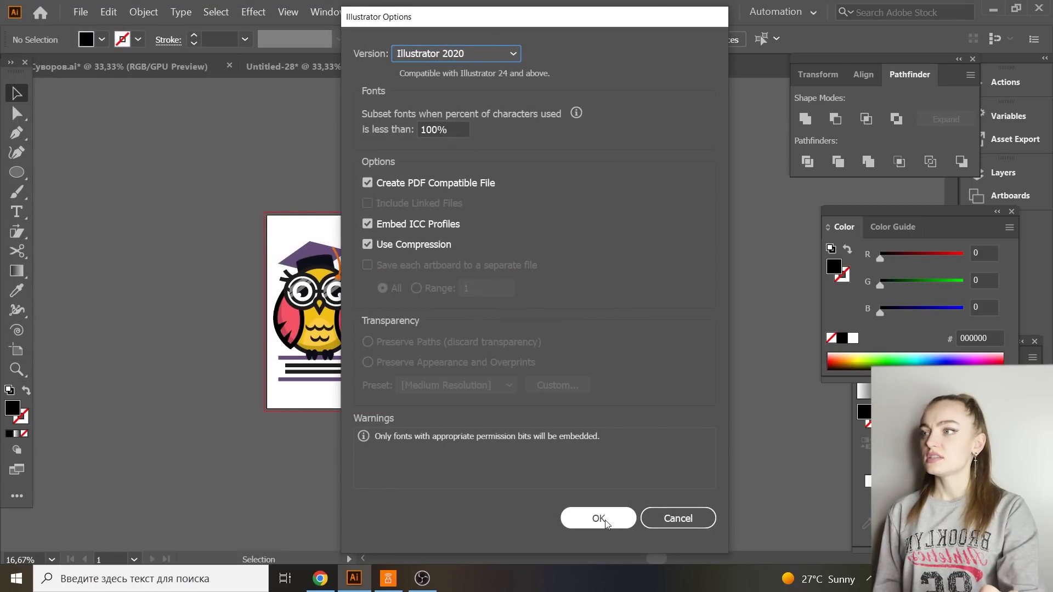
click(605, 524)
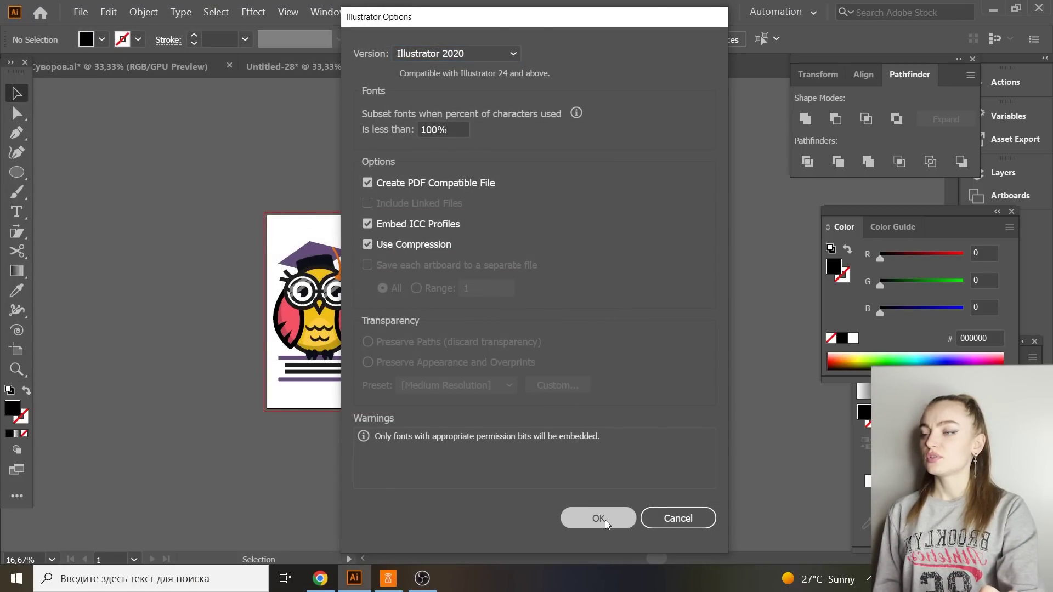
Save a copy as буквица.eps in Illustrator EPS format.
click(81, 12)
click(118, 124)
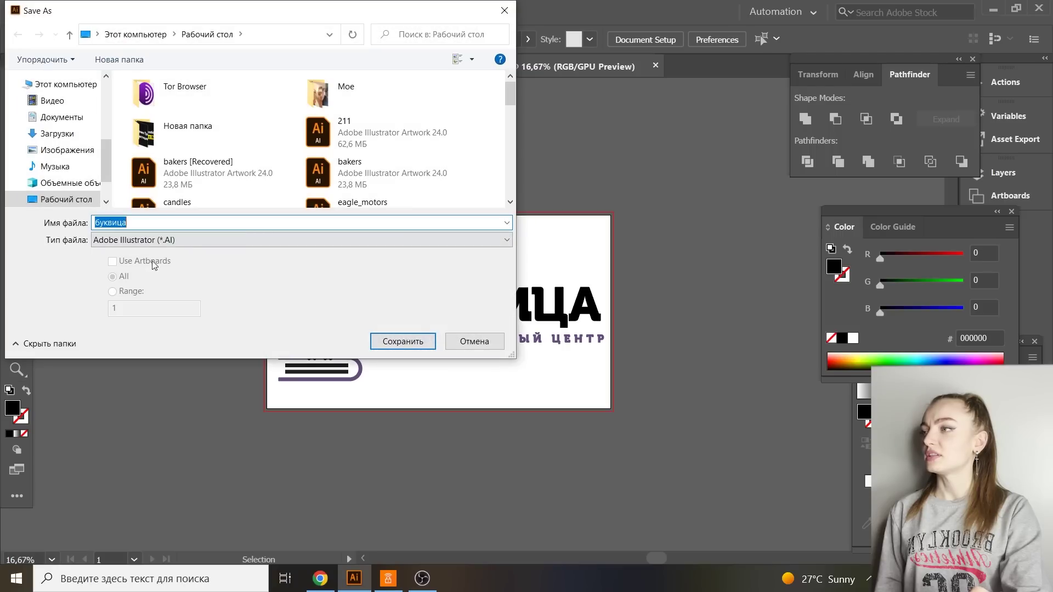
click(166, 241)
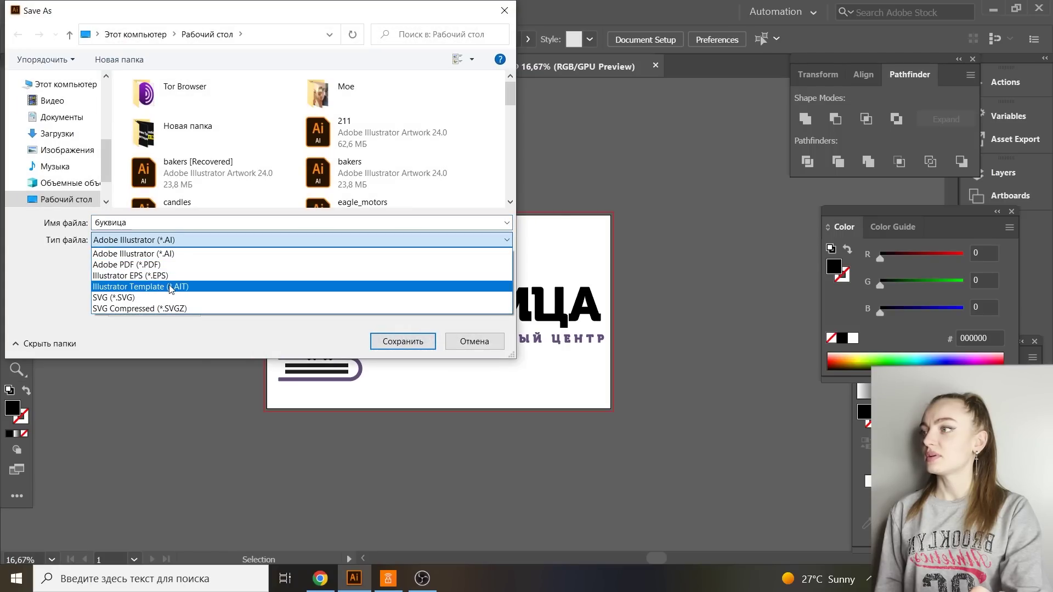
click(159, 275)
click(402, 342)
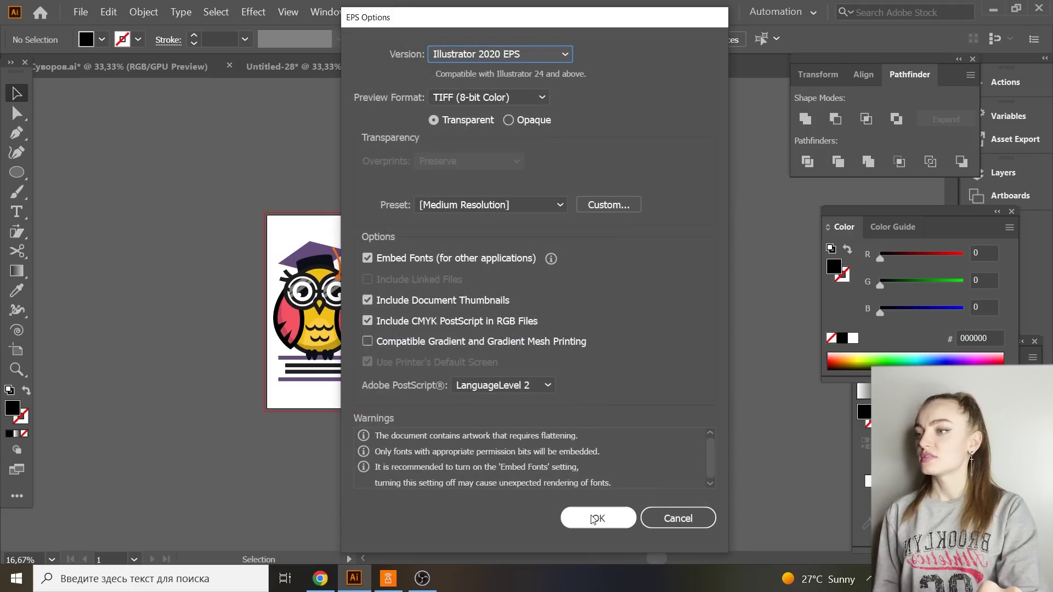
click(593, 517)
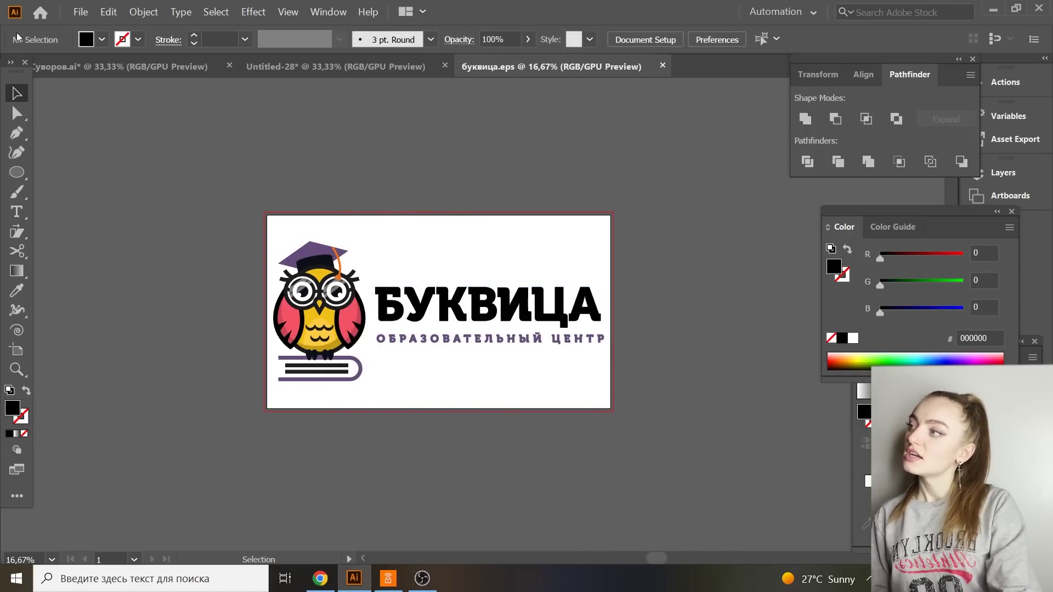
Export the horizontal logo for web as a JPEG High named буквица.
click(81, 12)
mouse_move(134, 226)
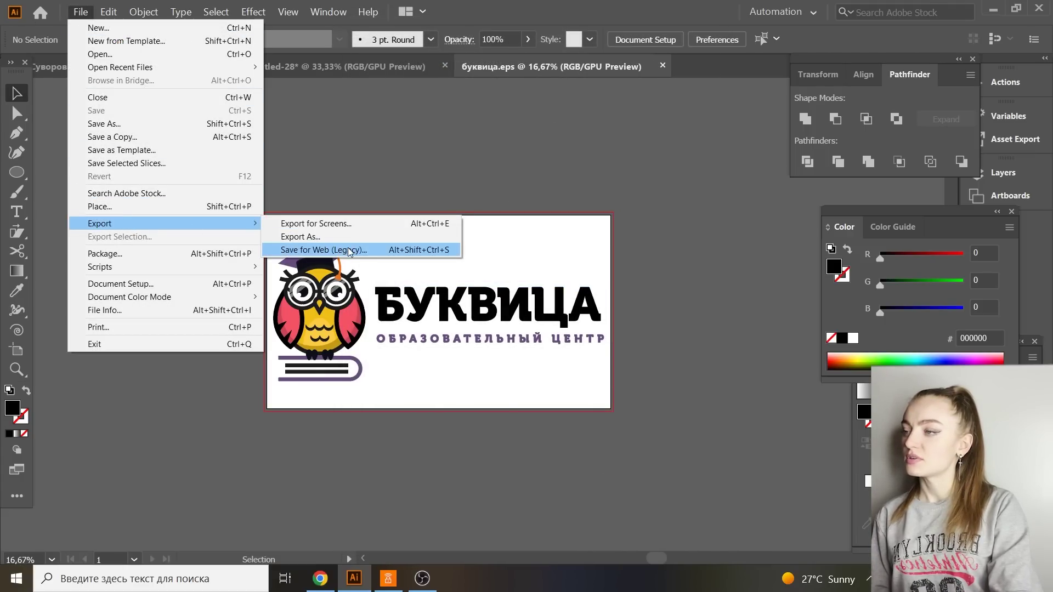
click(342, 249)
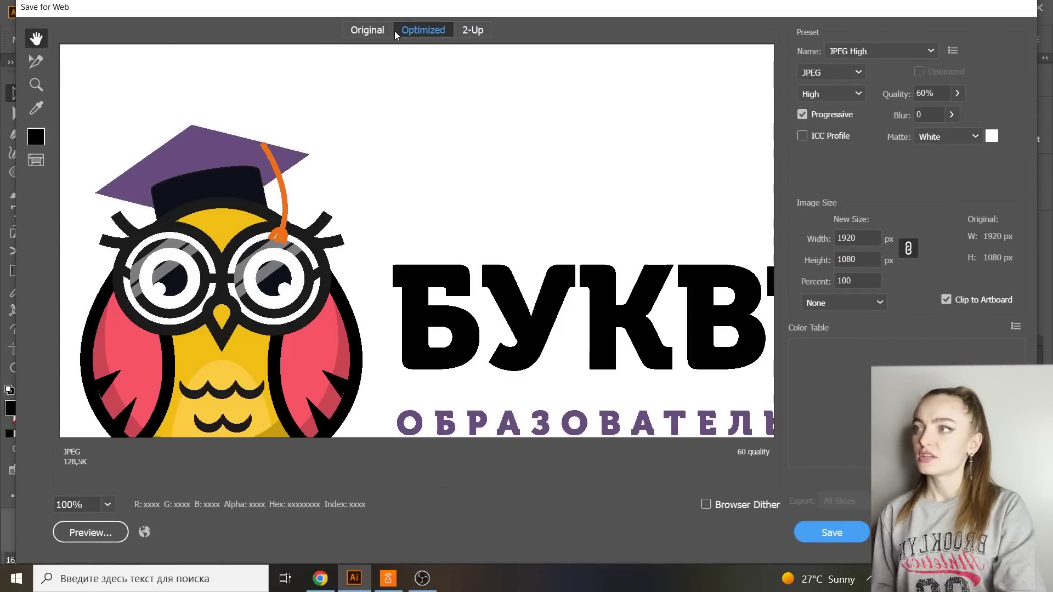
click(384, 30)
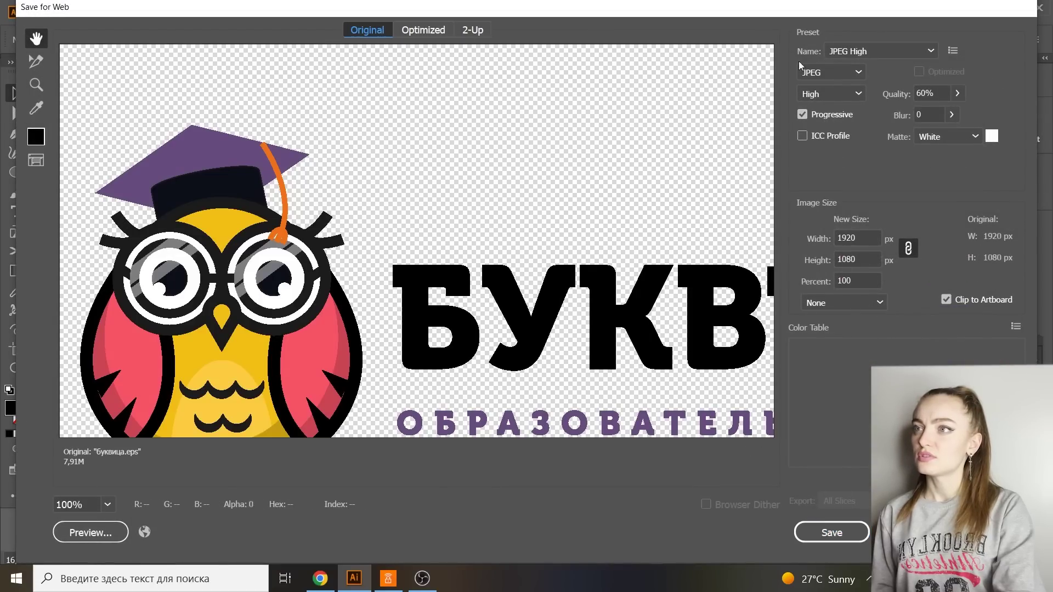
click(845, 541)
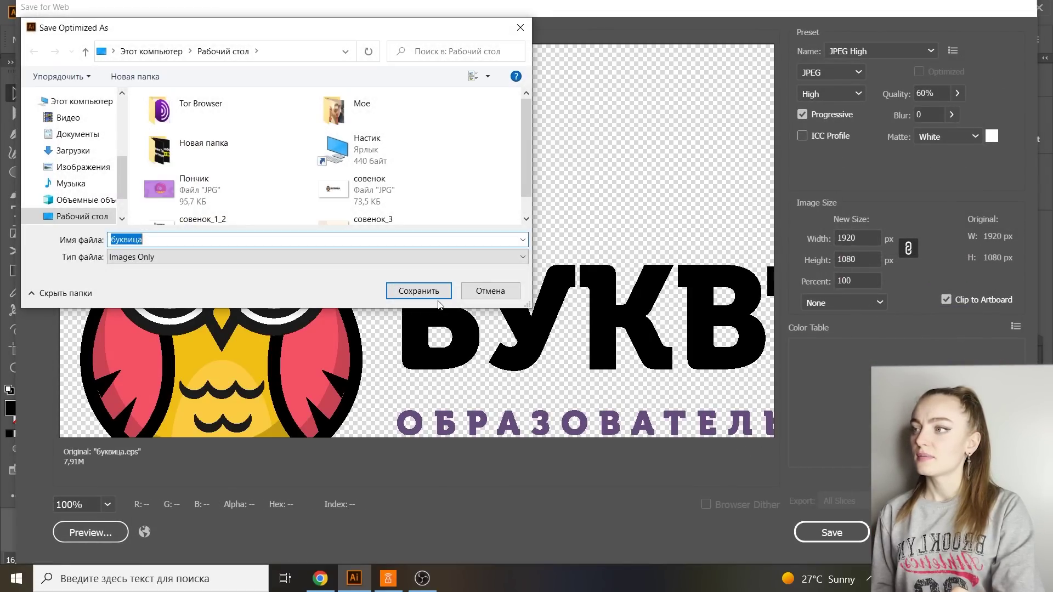
click(423, 286)
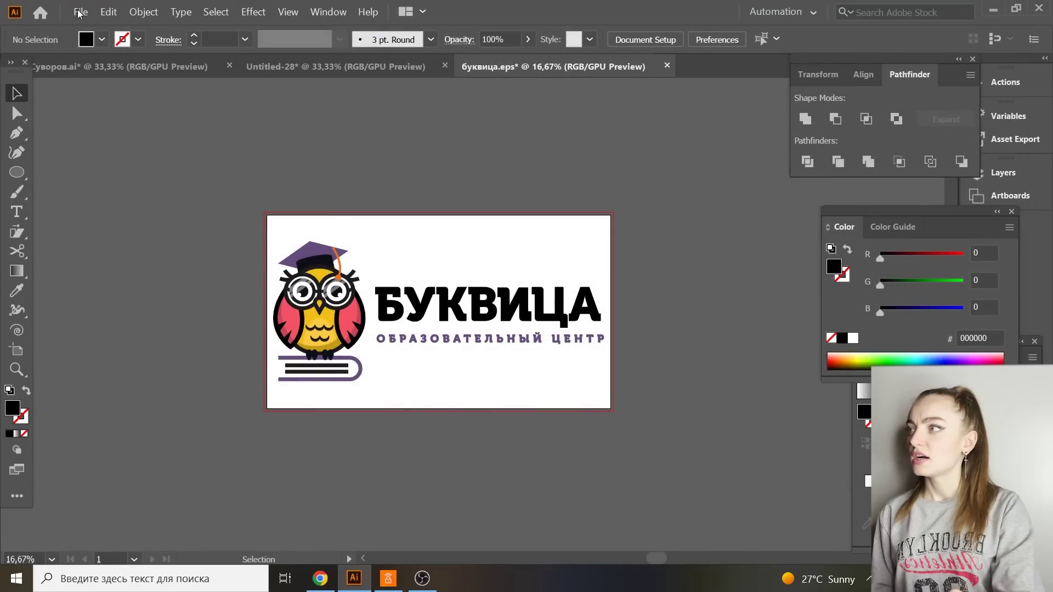
click(80, 12)
click(318, 307)
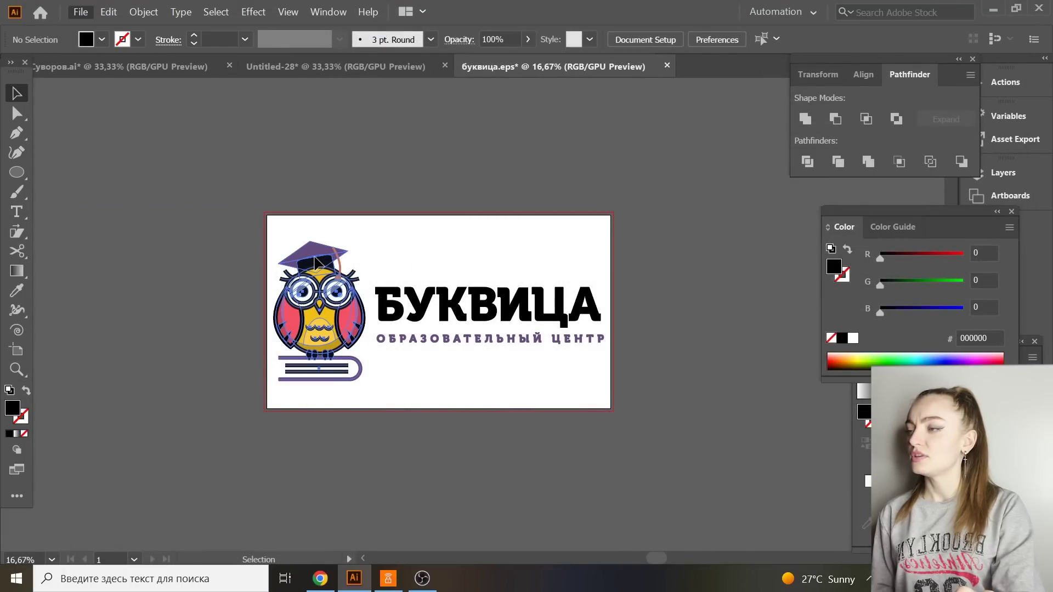
Export the logo again as a transparent PNG-24 named буквица.
click(81, 11)
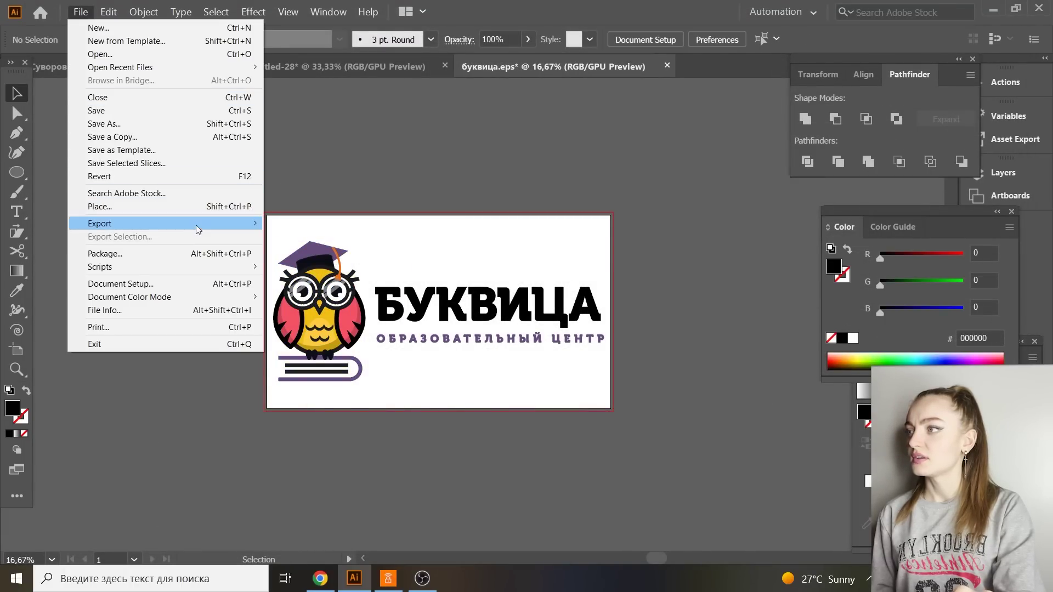
mouse_move(157, 221)
click(329, 244)
click(880, 51)
click(862, 250)
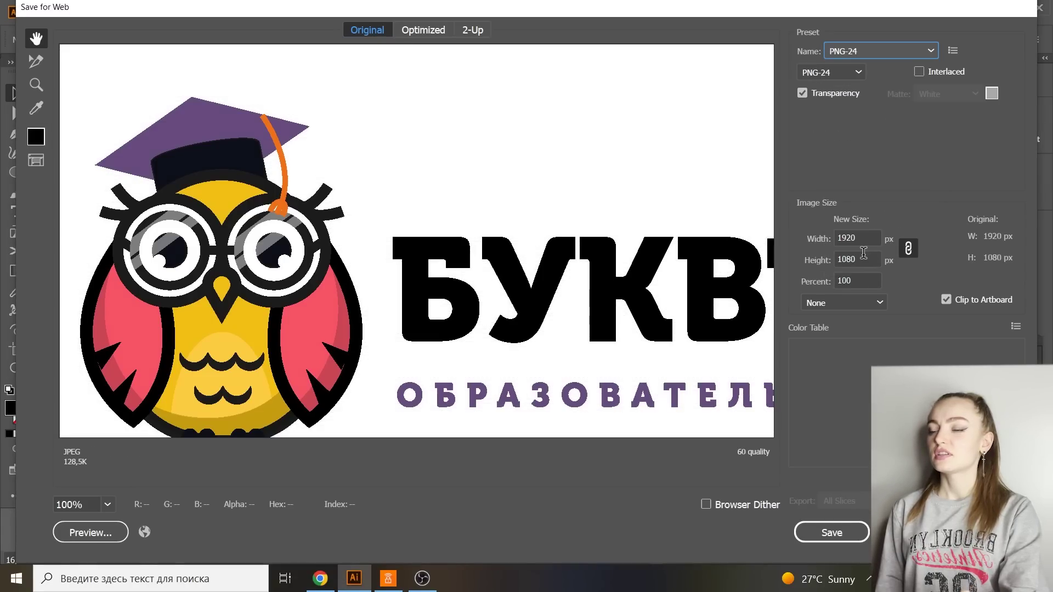
click(826, 531)
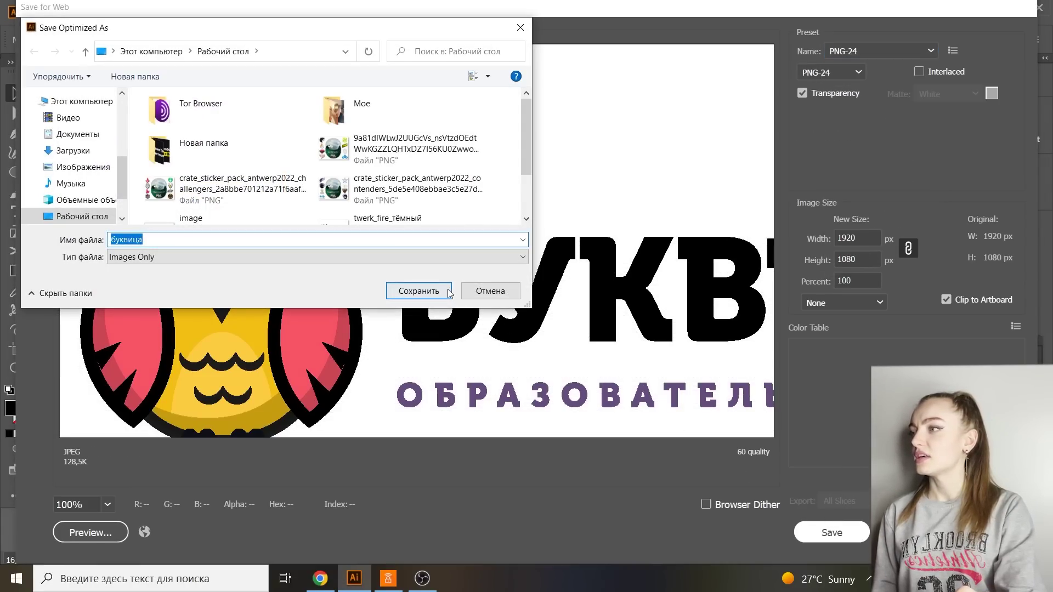
click(420, 291)
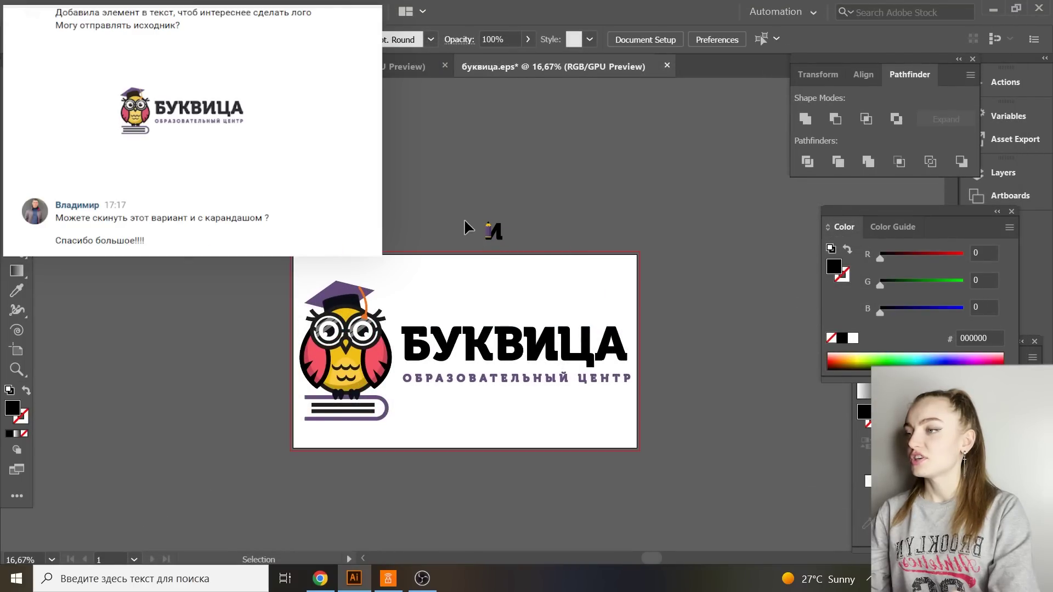
Delete the plain И and move the pencil-И into the gap in БУКВ ЦА.
click(543, 345)
key(Delete)
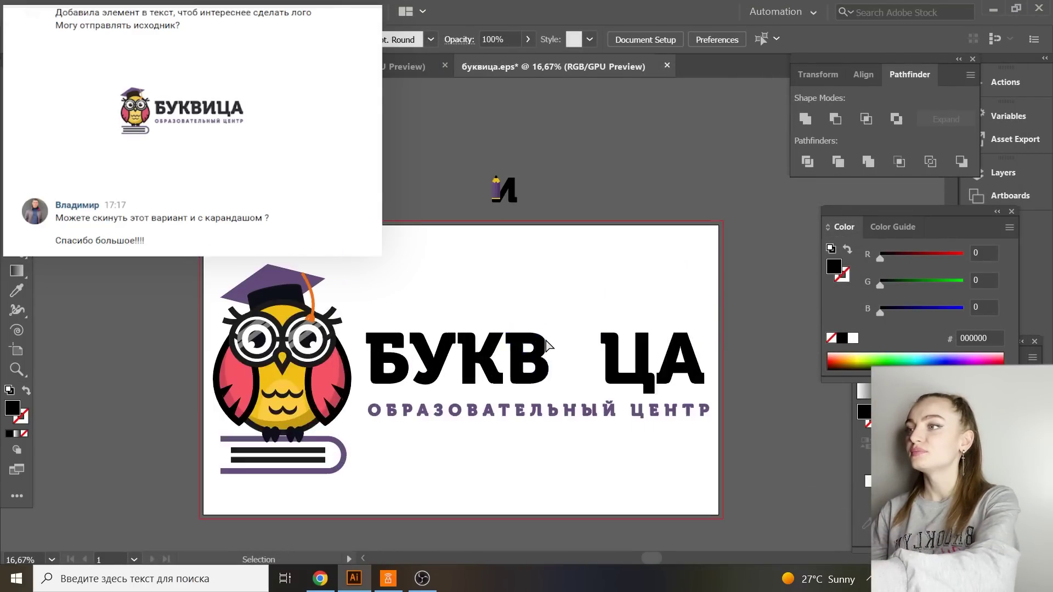
key(ctrl+plus)
key(ctrl+plus)
key(ctrl+plus)
scroll(541, 336, up, 2)
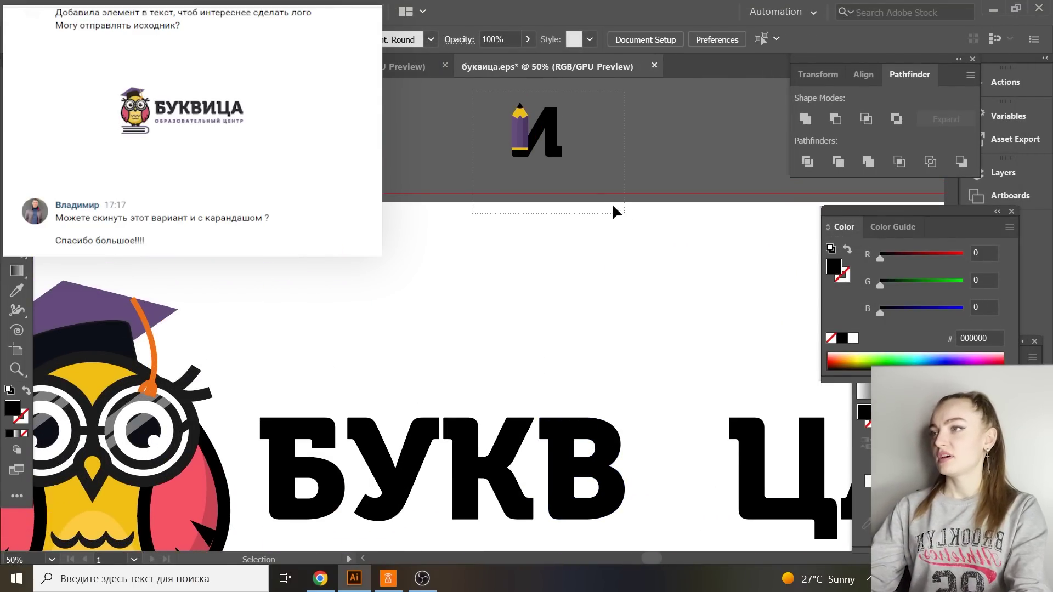
mouse_move(538, 128)
mouse_down()
mouse_move(657, 400)
mouse_move(684, 477)
mouse_move(672, 494)
mouse_up()
Stretch the pencil-И taller to match the height of the other letters.
key(ctrl+plus)
key(ctrl+plus)
key(ctrl+plus)
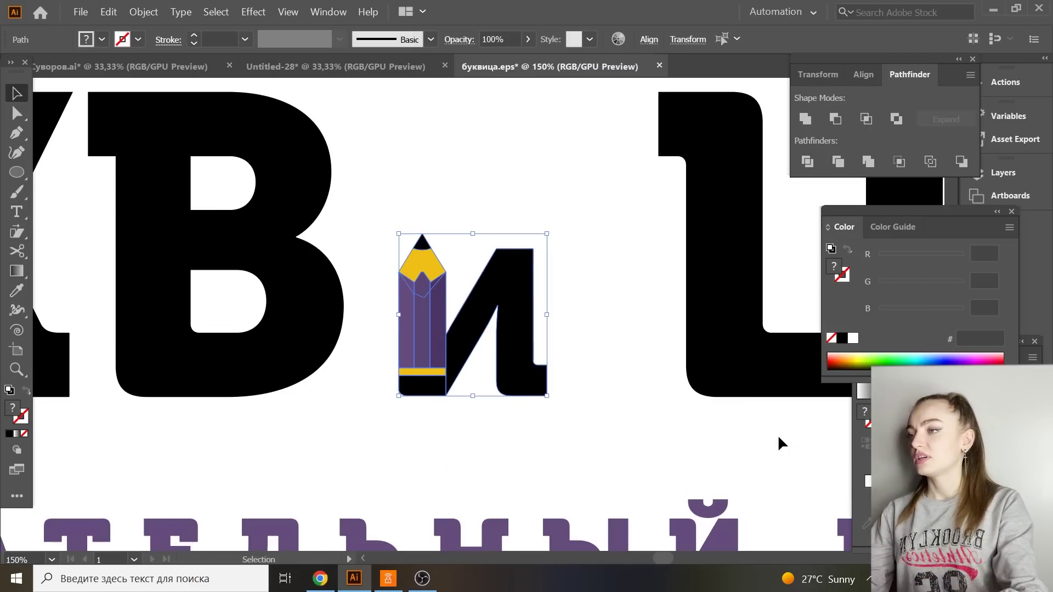
mouse_move(473, 282)
mouse_down()
mouse_move(498, 181)
mouse_move(482, 141)
mouse_up()
key(ctrl+z)
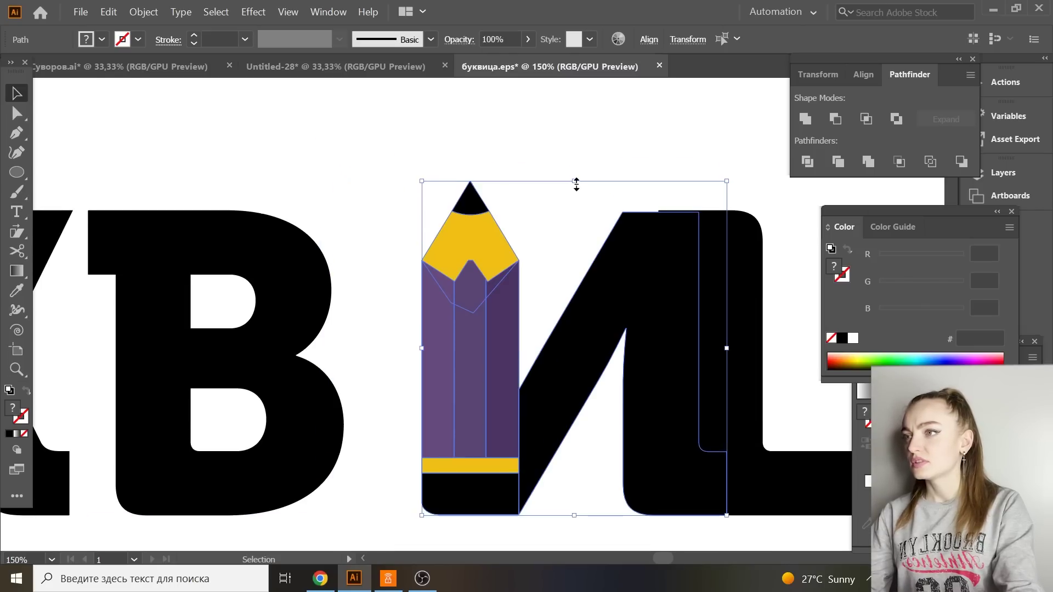
drag(576, 181, 557, 186)
key(ctrl+plus)
key(ctrl+plus)
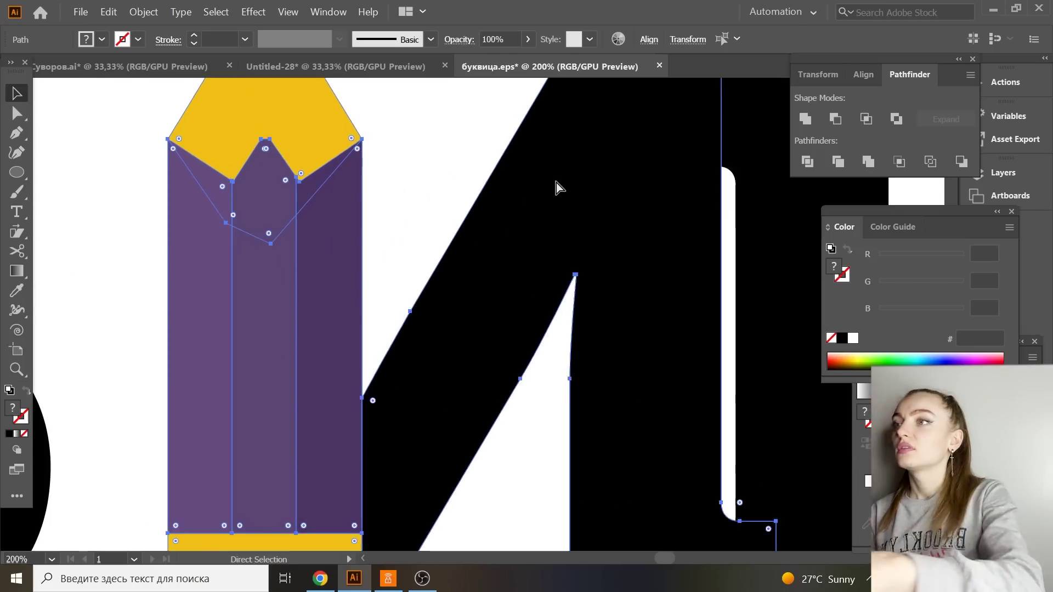
scroll(482, 150, up, 3)
drag(482, 150, 477, 146)
click(493, 139)
key(ctrl+minus)
key(ctrl+minus)
key(ctrl+minus)
key(ctrl+minus)
key(ctrl+minus)
click(437, 340)
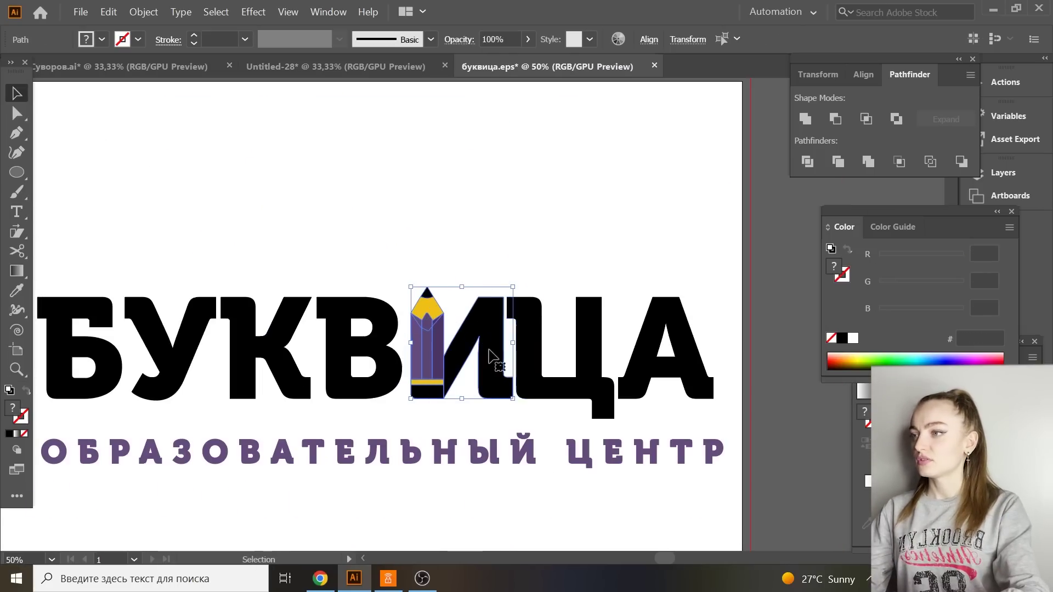
click(557, 282)
key(ctrl+minus)
key(ctrl+minus)
key(ctrl+minus)
click(80, 12)
Save the pencil-И logo as с_карандашом in EPS format.
click(114, 125)
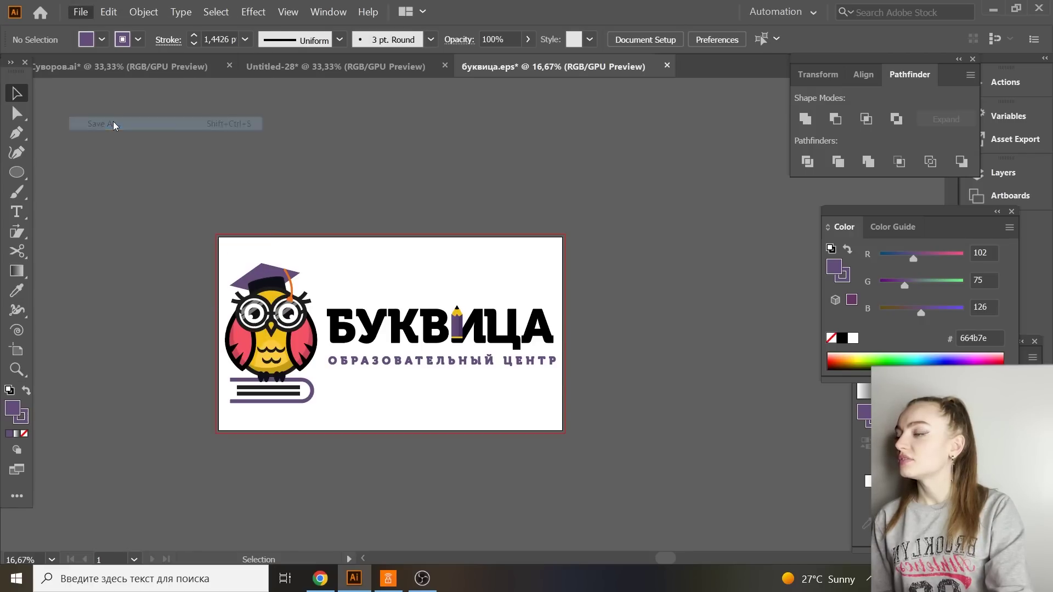
text(с_каранлашом)
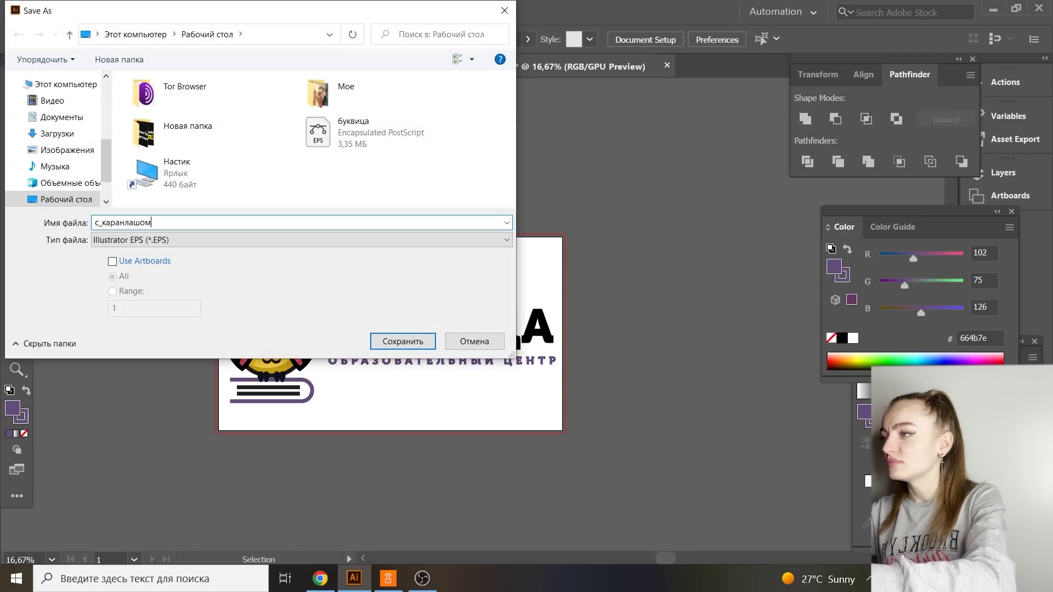
key(Return)
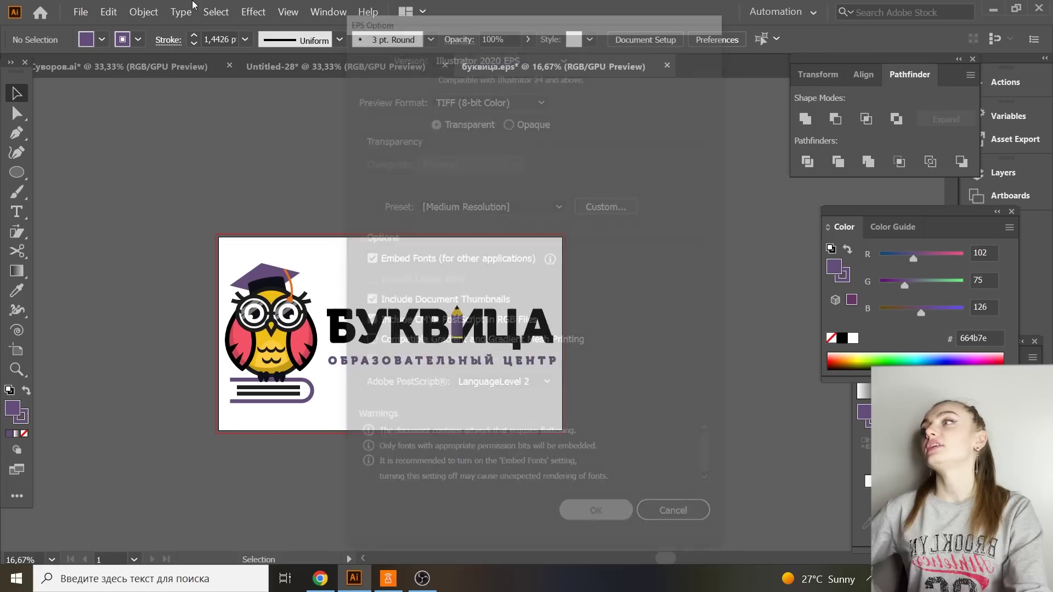
key(Return)
Export the pencil-И logo for web as a JPEG High image.
click(82, 12)
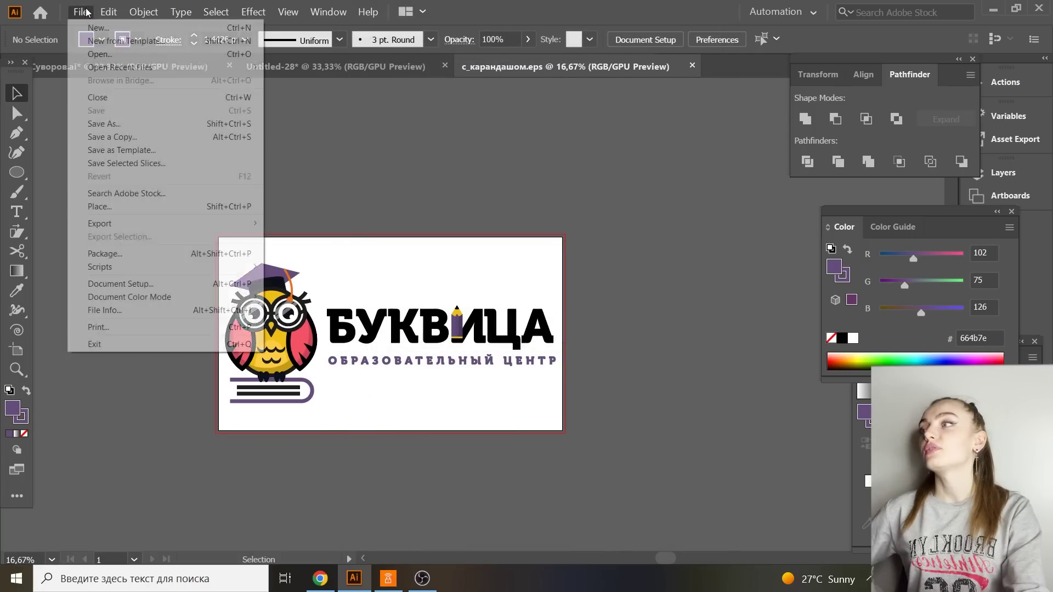
mouse_move(113, 225)
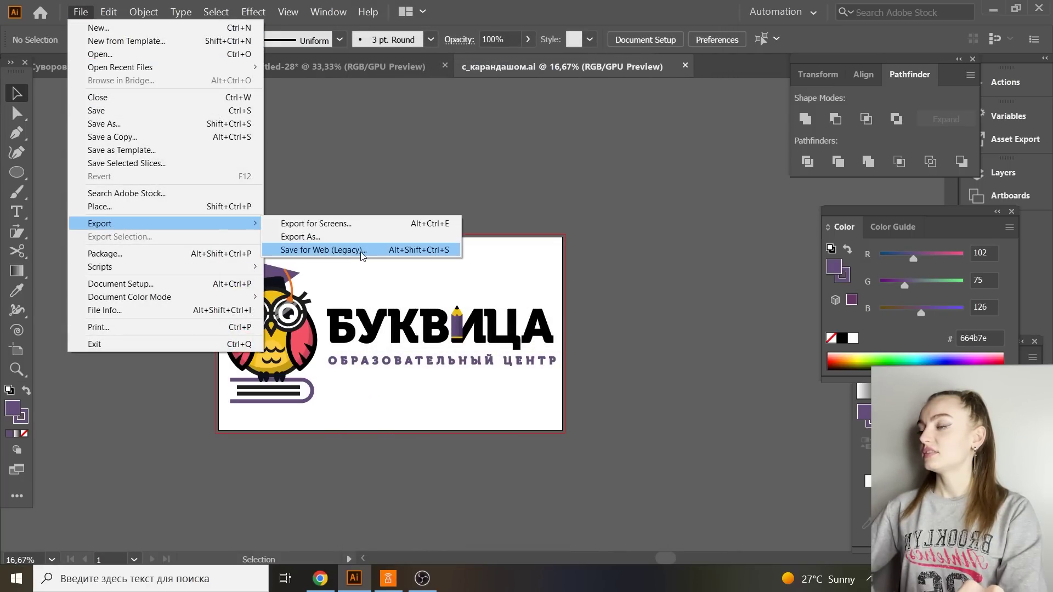
click(329, 249)
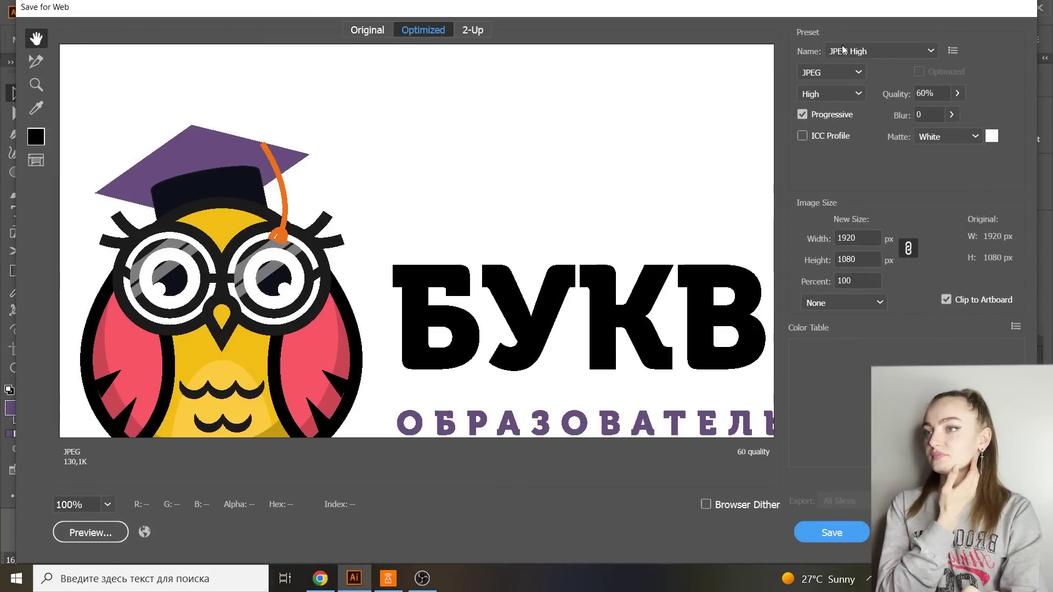
click(362, 31)
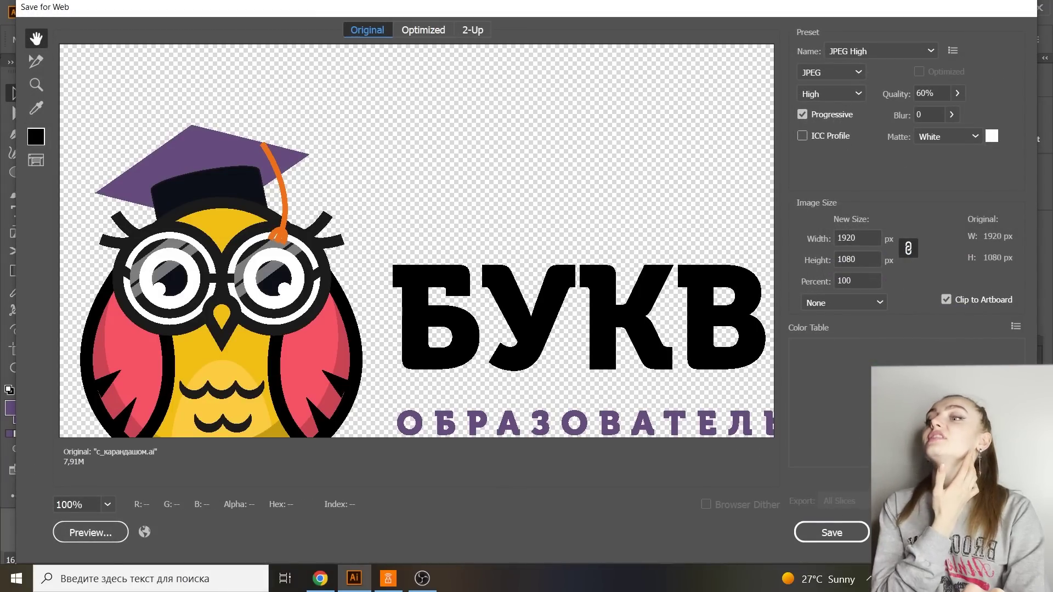
click(833, 532)
click(406, 286)
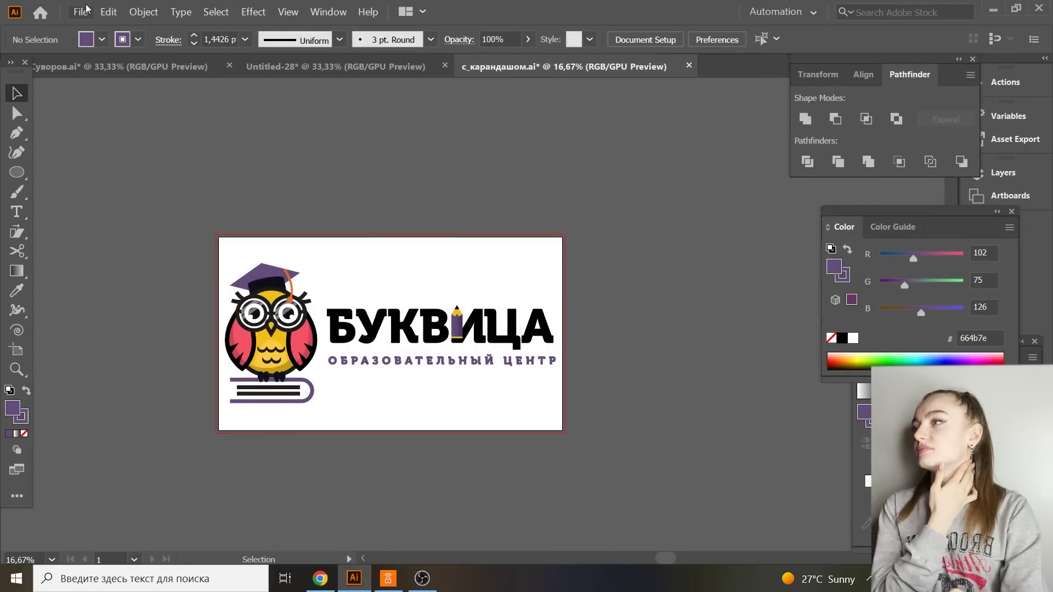
Export it again as a transparent PNG-24 named с_карандашом.
click(81, 12)
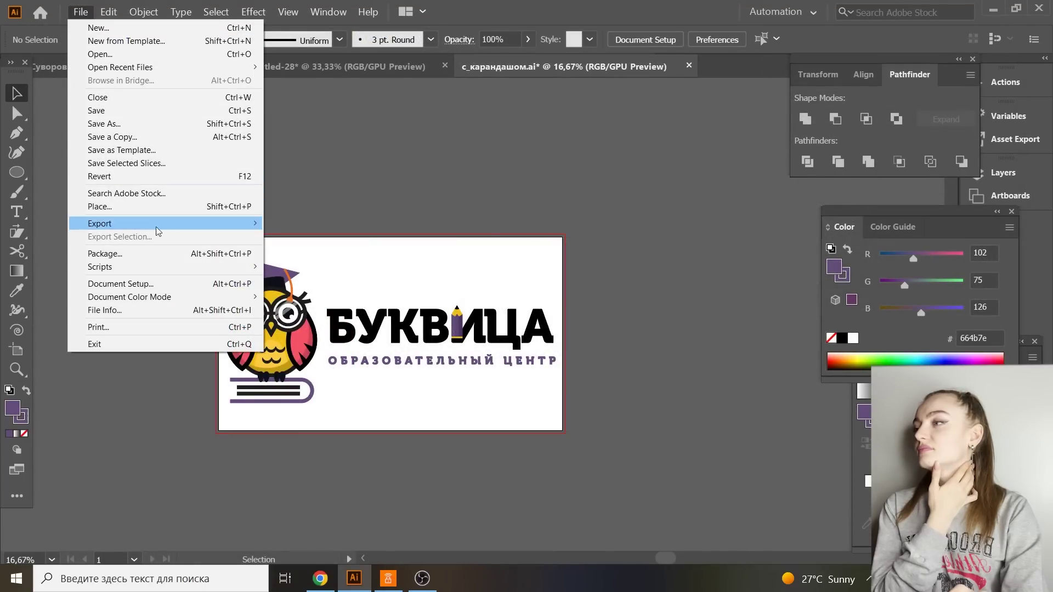
mouse_move(165, 223)
click(307, 250)
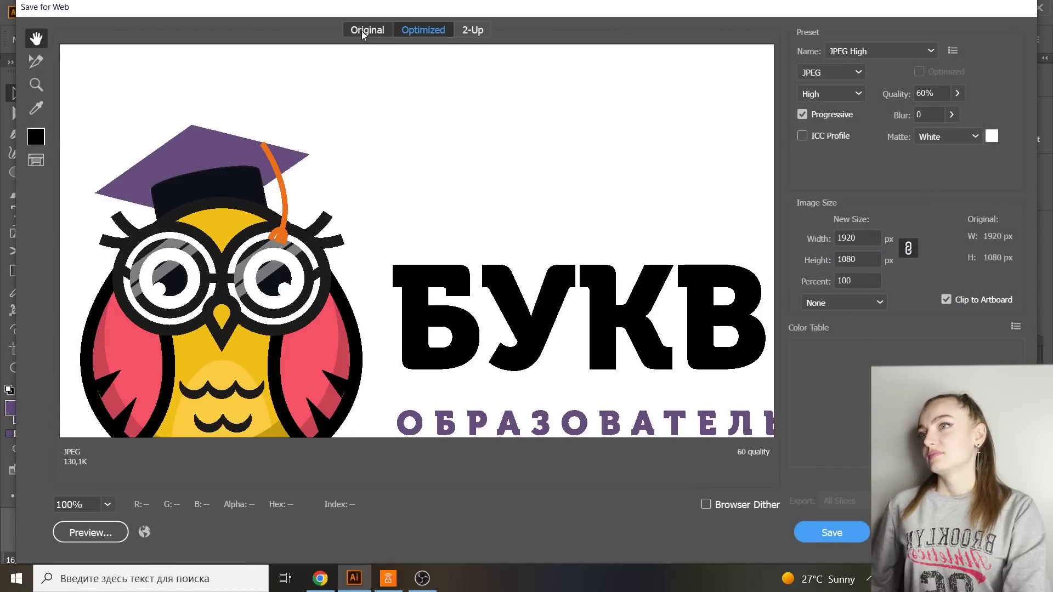
click(367, 31)
click(881, 51)
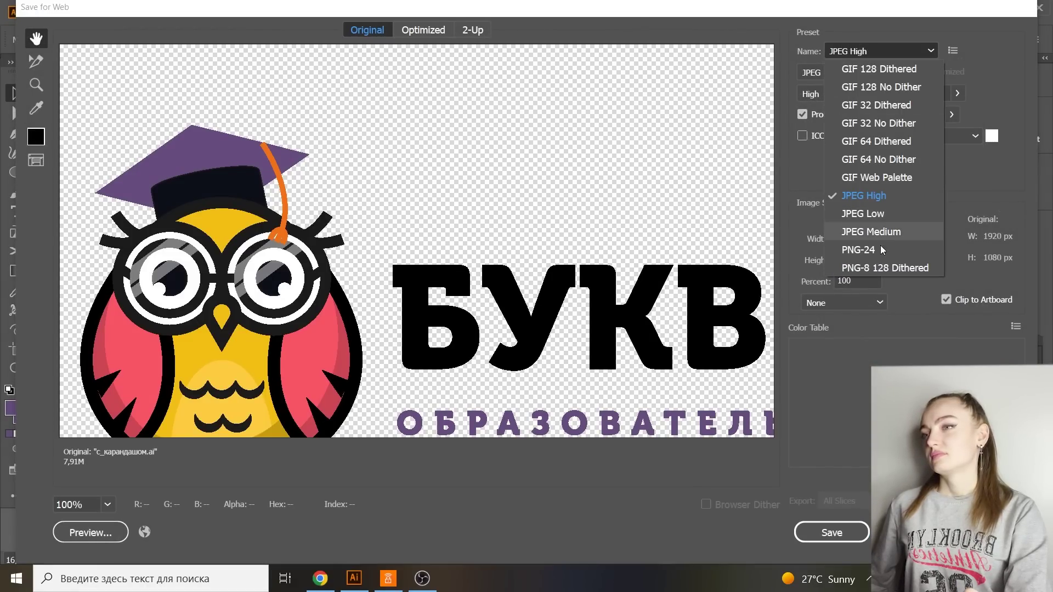
click(866, 244)
click(831, 533)
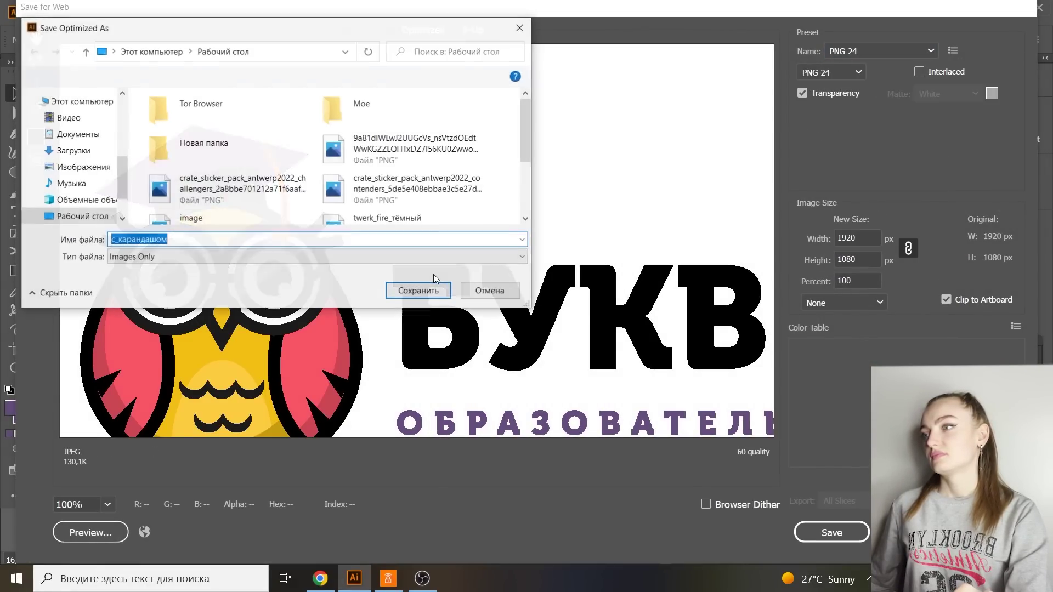
click(405, 284)
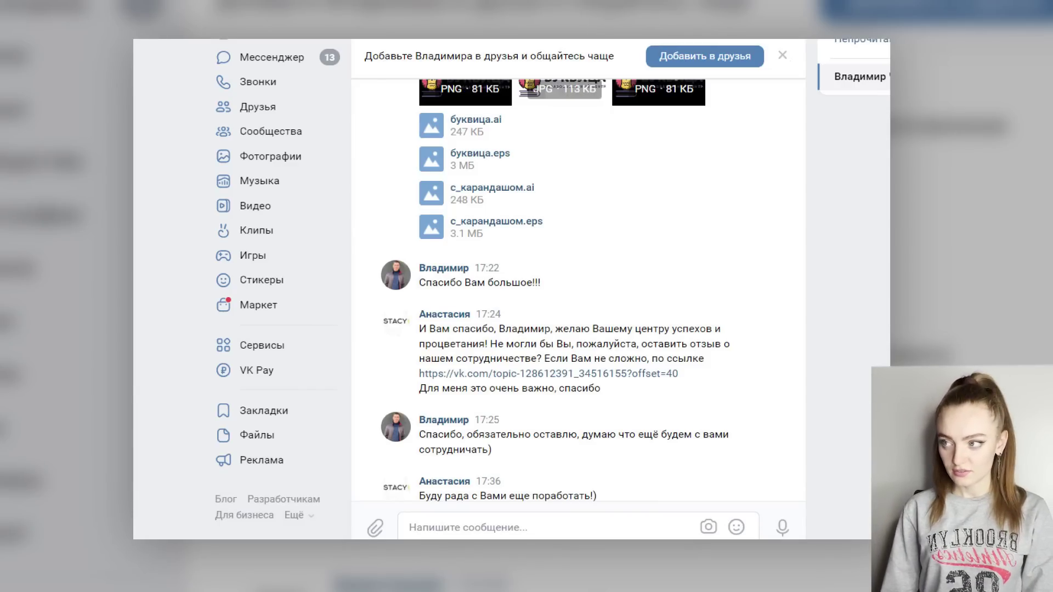